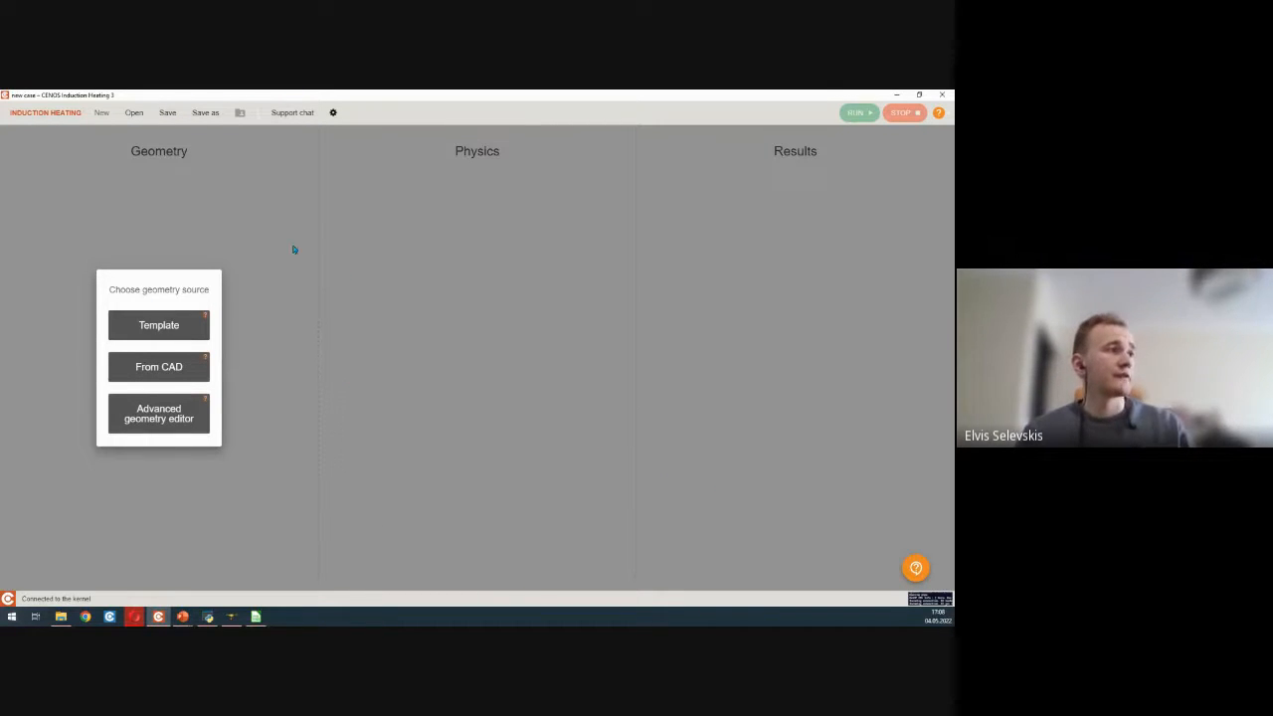
- Save the new case under the directory name CENOS_Webinar_3 in the Cenos folder
left_click(209, 116)
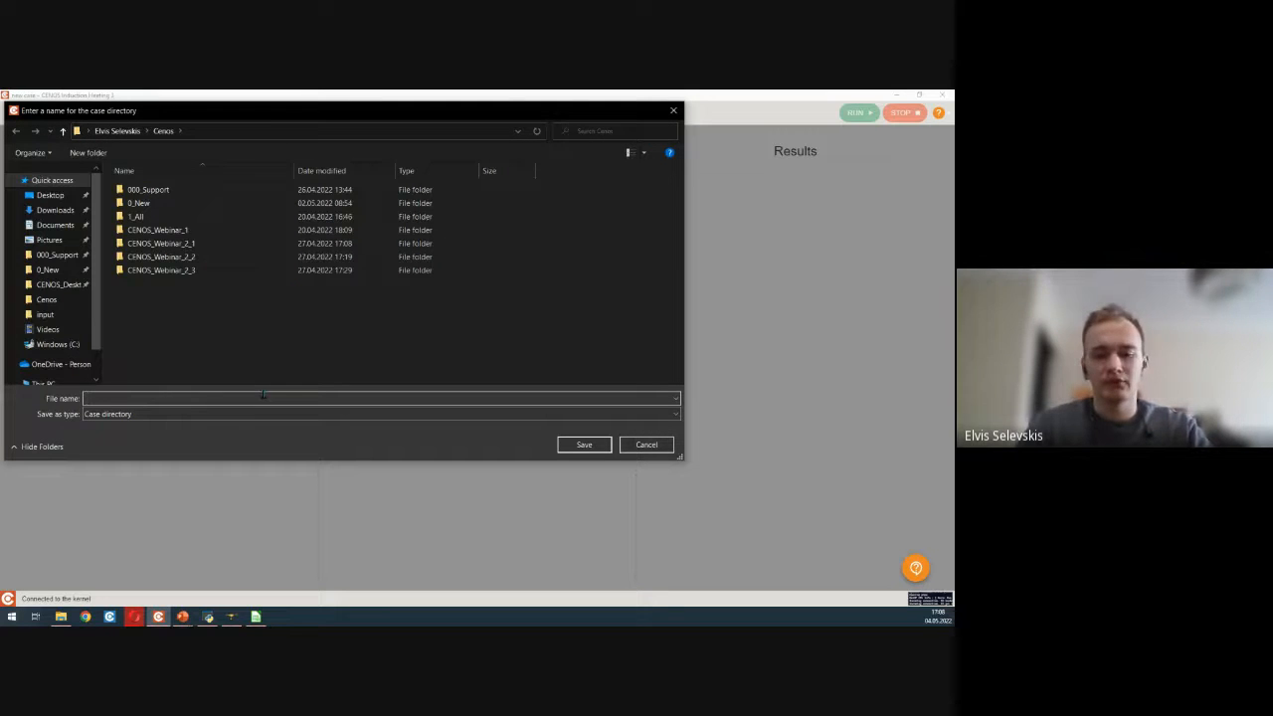
type("CENSO")
key("BackSpace")
key("BackSpace")
type("OS")
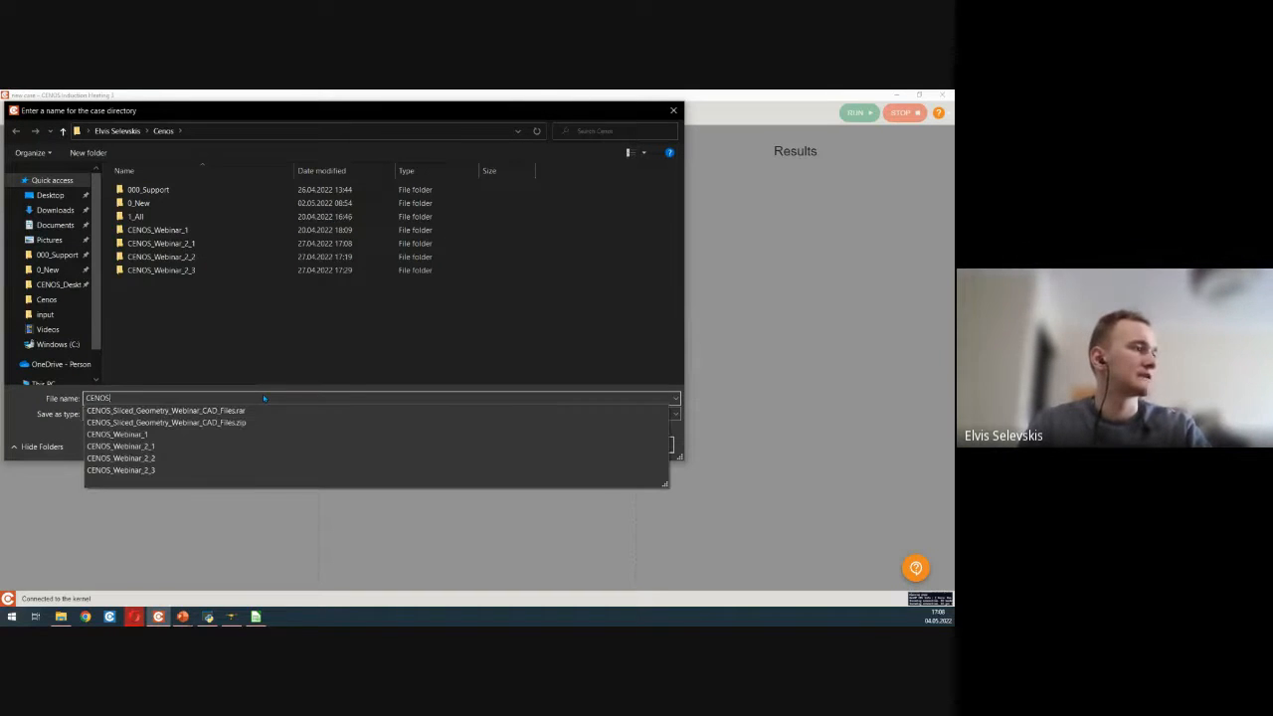
type("_Webinar_3")
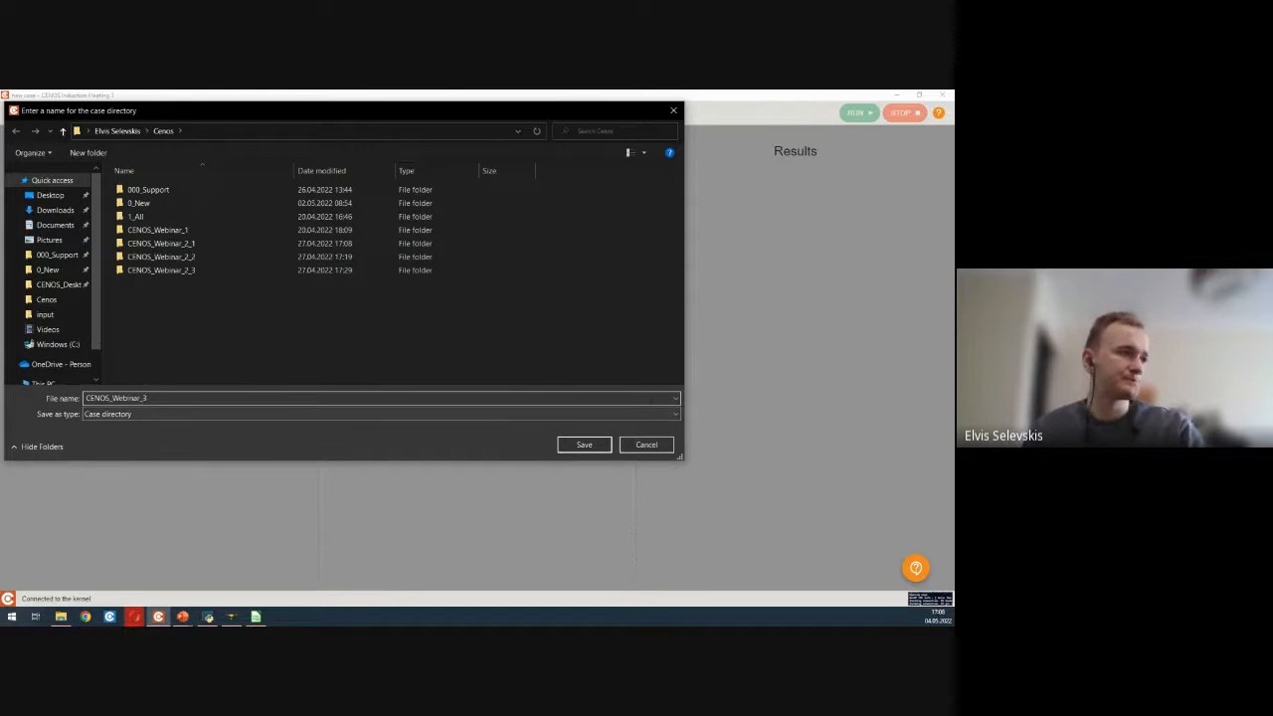
left_click(585, 446)
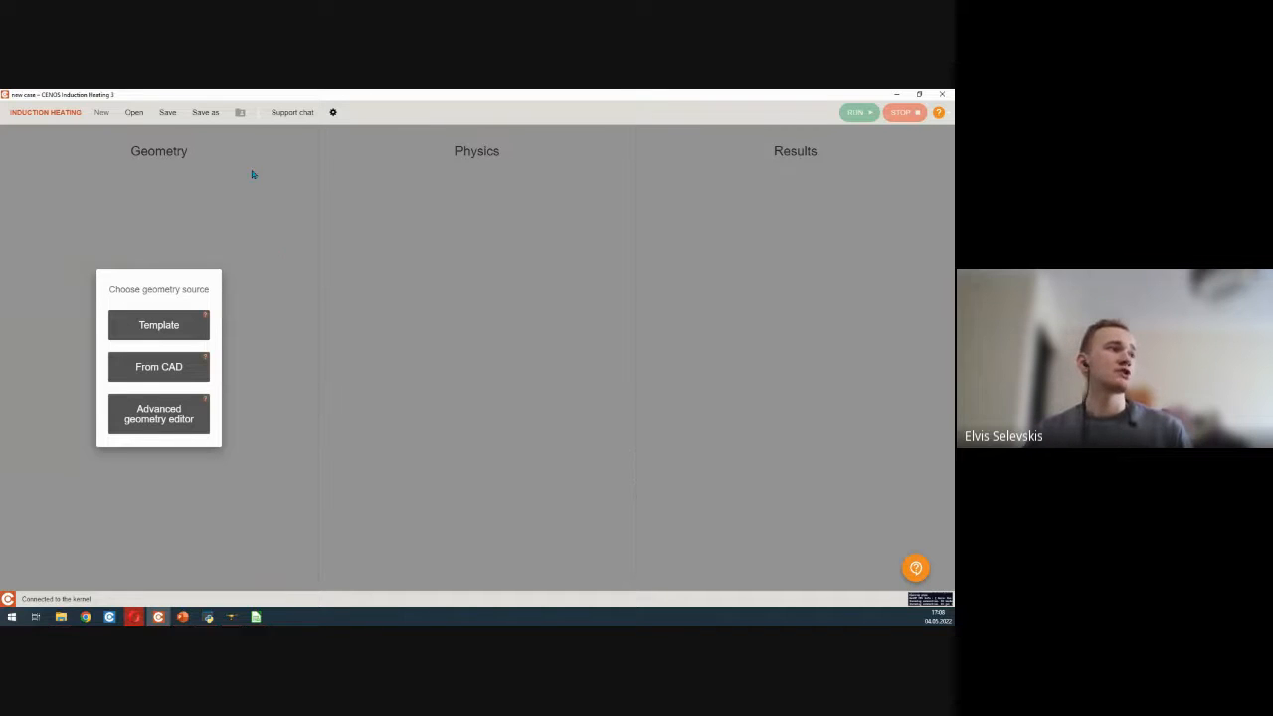
- Choose CAD as the geometry source and import the file Manual_Meshing_Teeth_By_Teeth.step
left_click(162, 367)
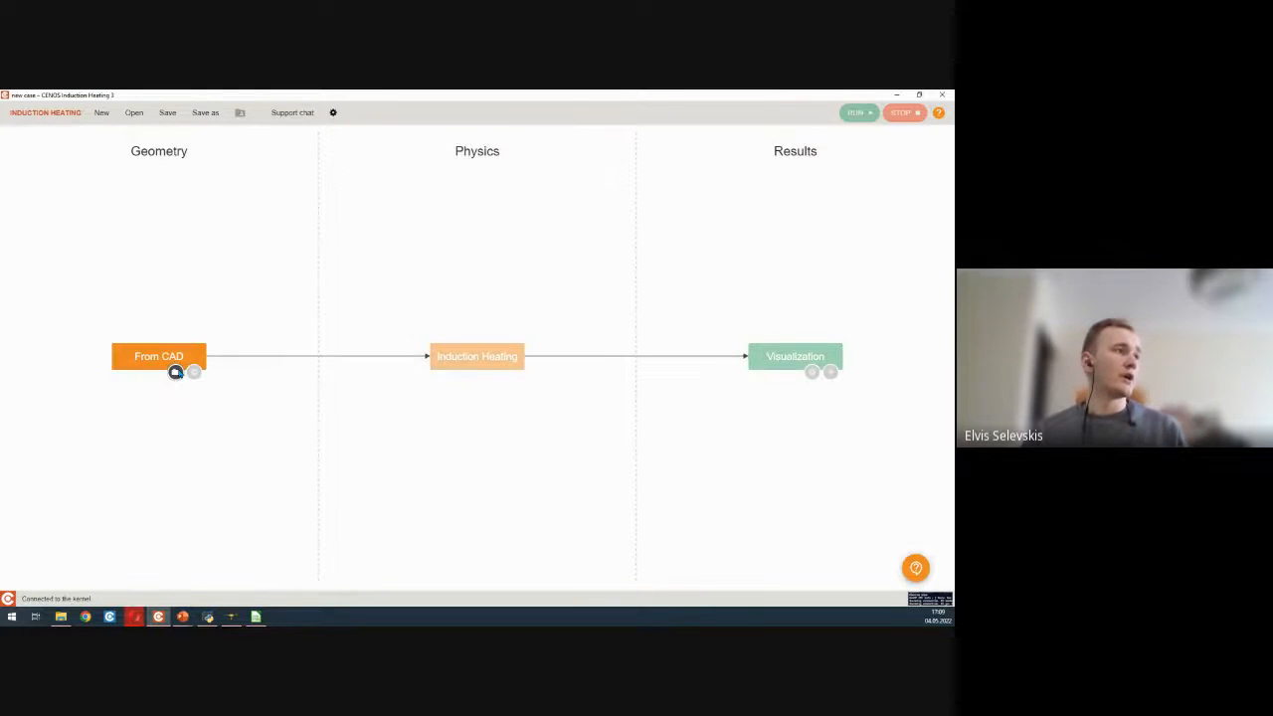
left_click(175, 372)
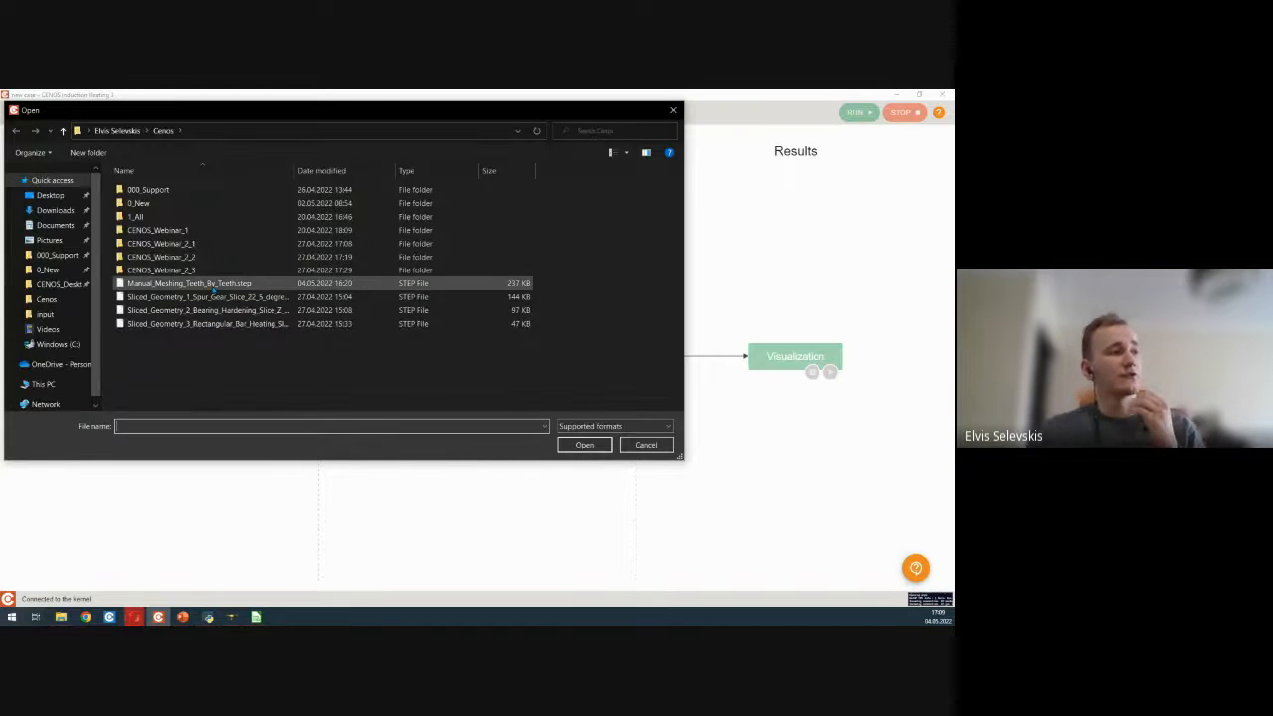
left_click(203, 285)
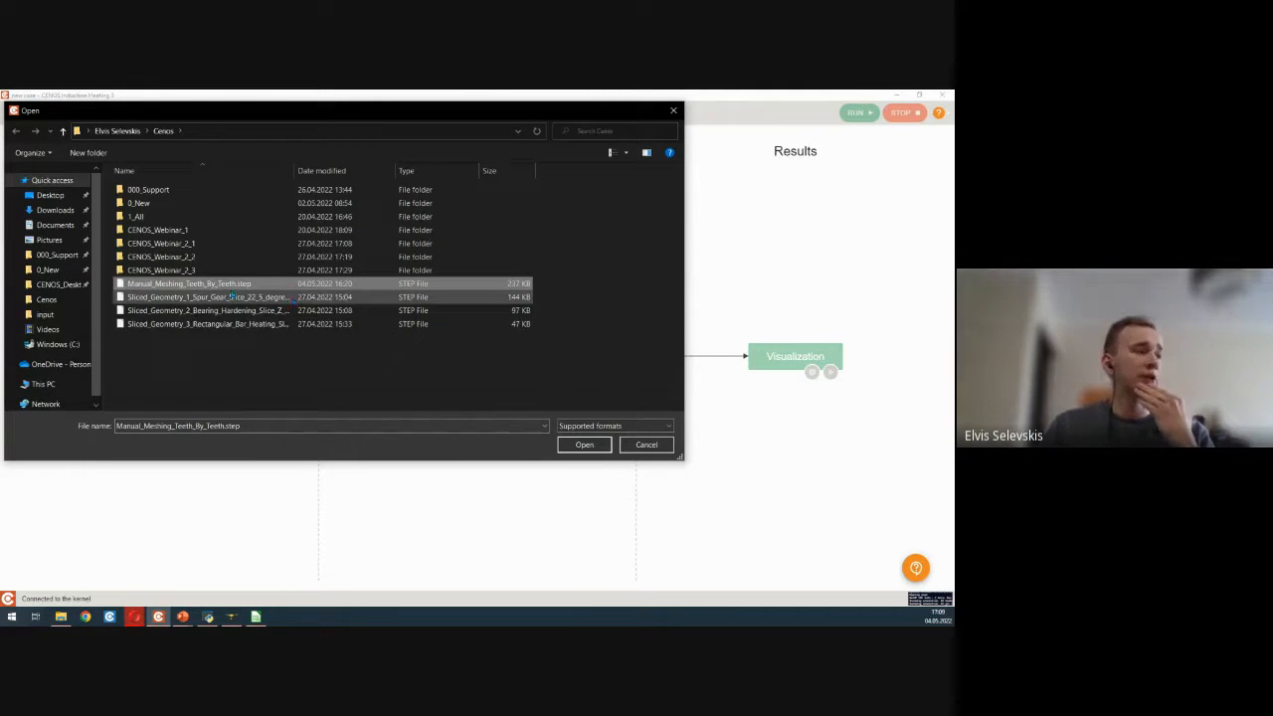
left_click(583, 444)
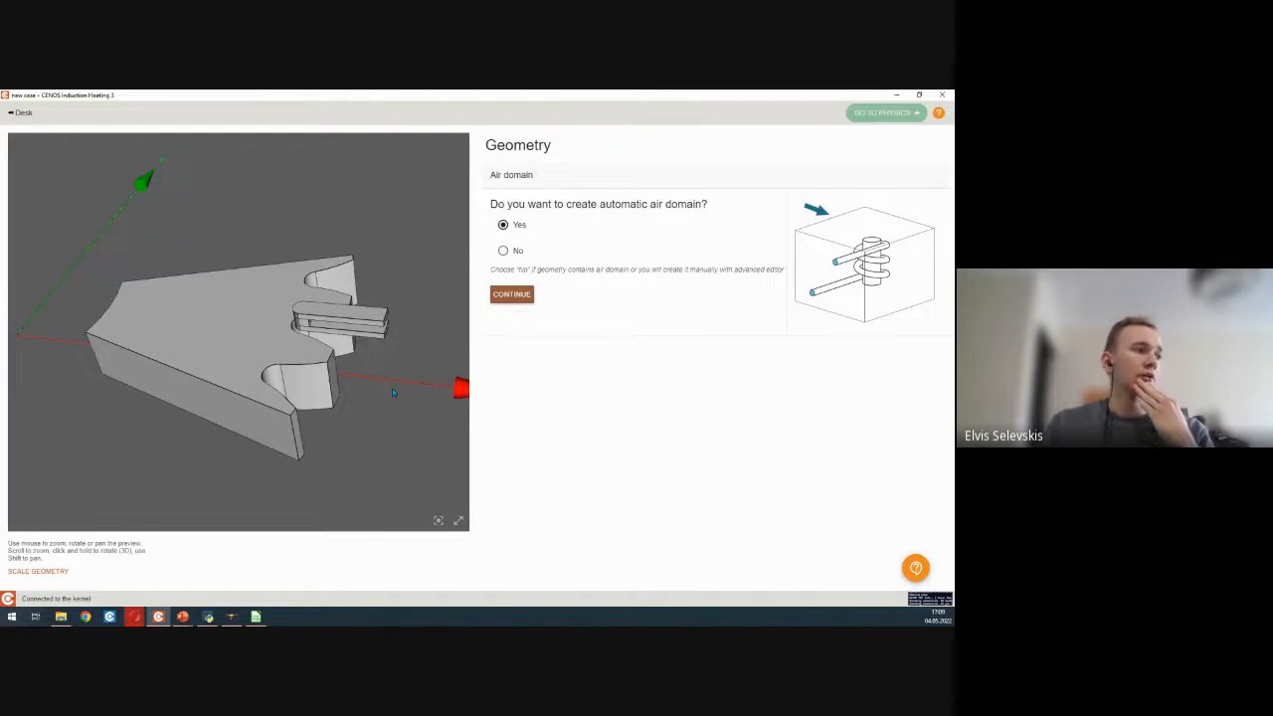
- Examine the imported gear slice and the inductor between its teeth from several angles and distances
left_click_drag(393, 393, 358, 351)
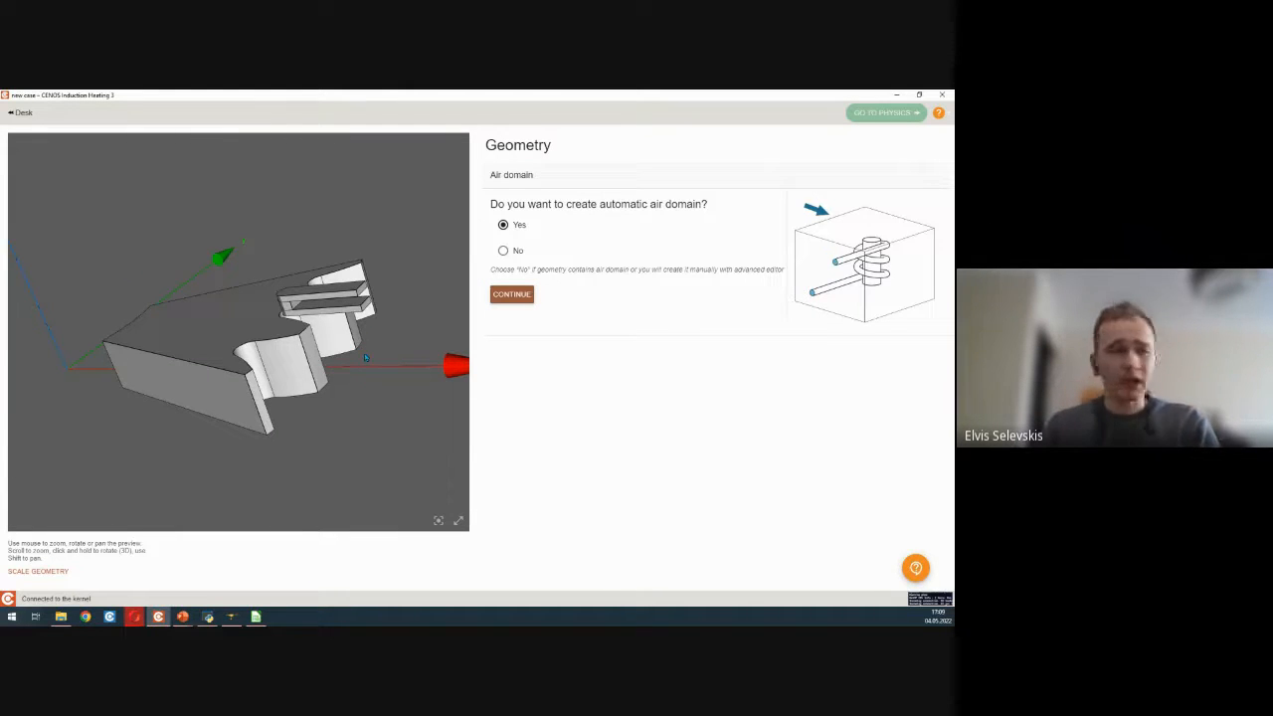
left_click_drag(364, 353, 345, 399)
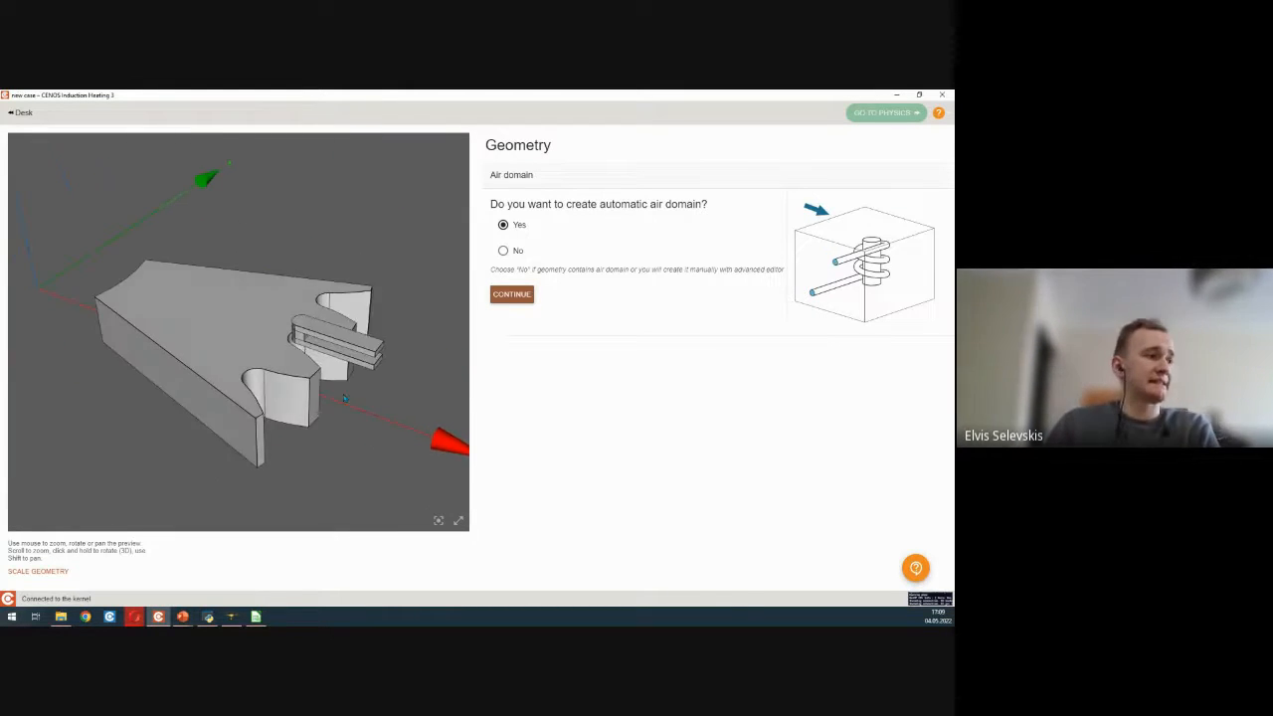
scroll(116, 295, "down", 3)
scroll(241, 348, "up", 5)
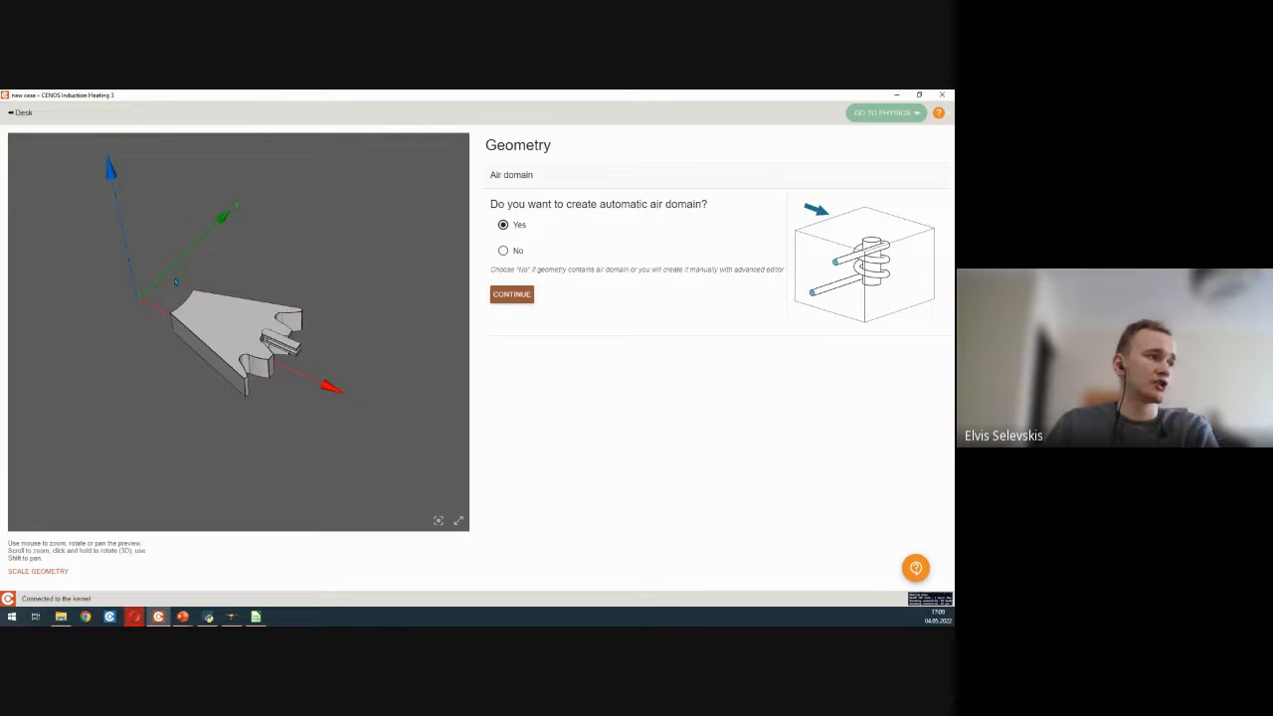
left_click_drag(299, 380, 281, 328)
scroll(288, 370, "up", 3)
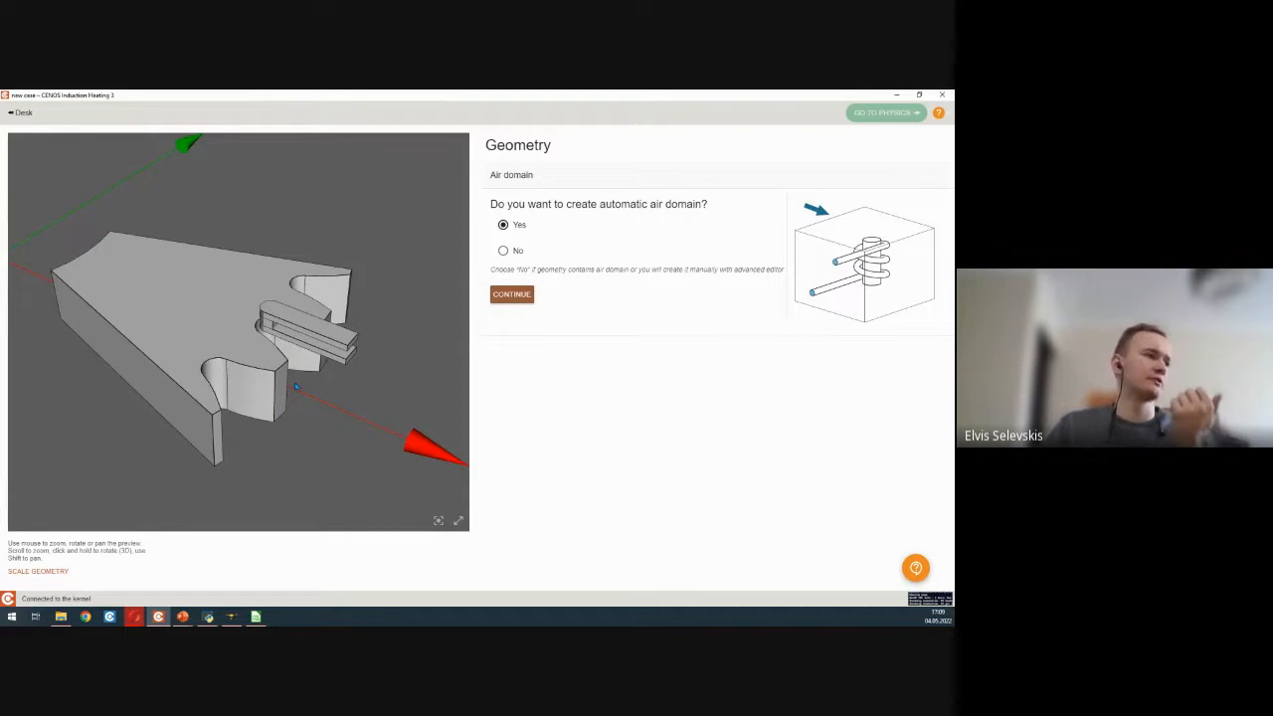
left_click_drag(282, 379, 115, 298)
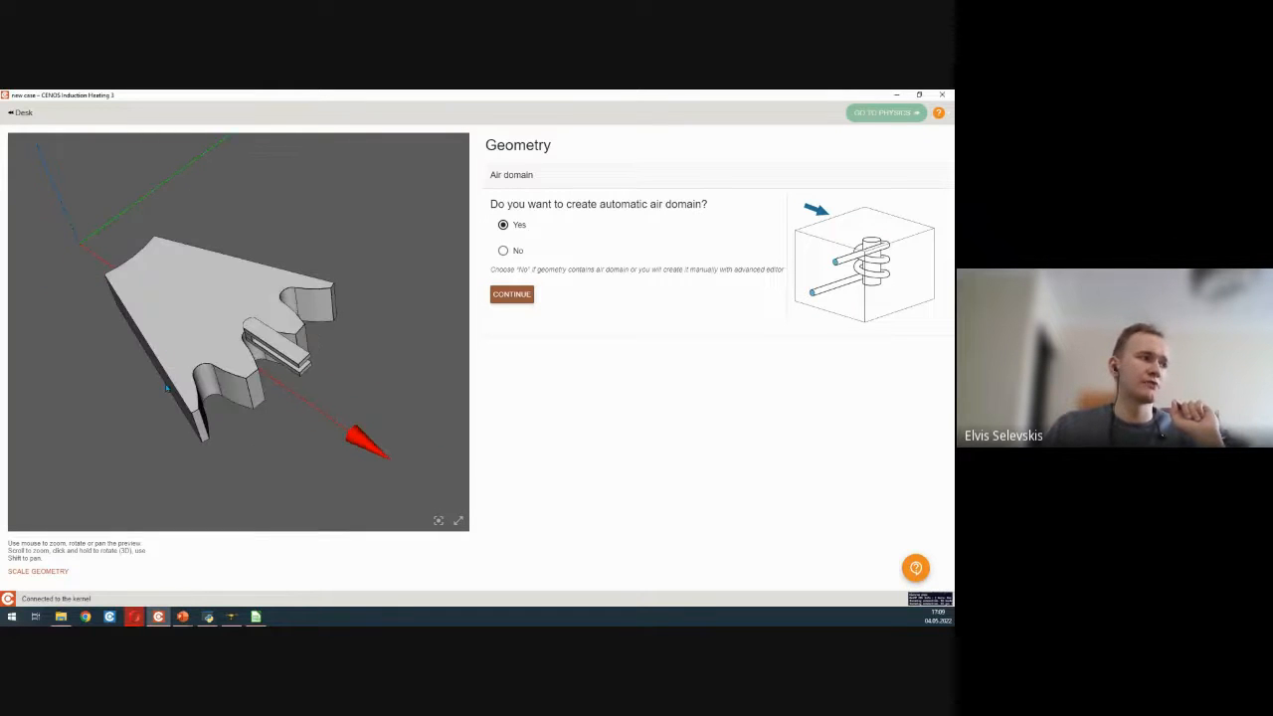
left_click_drag(167, 388, 152, 313)
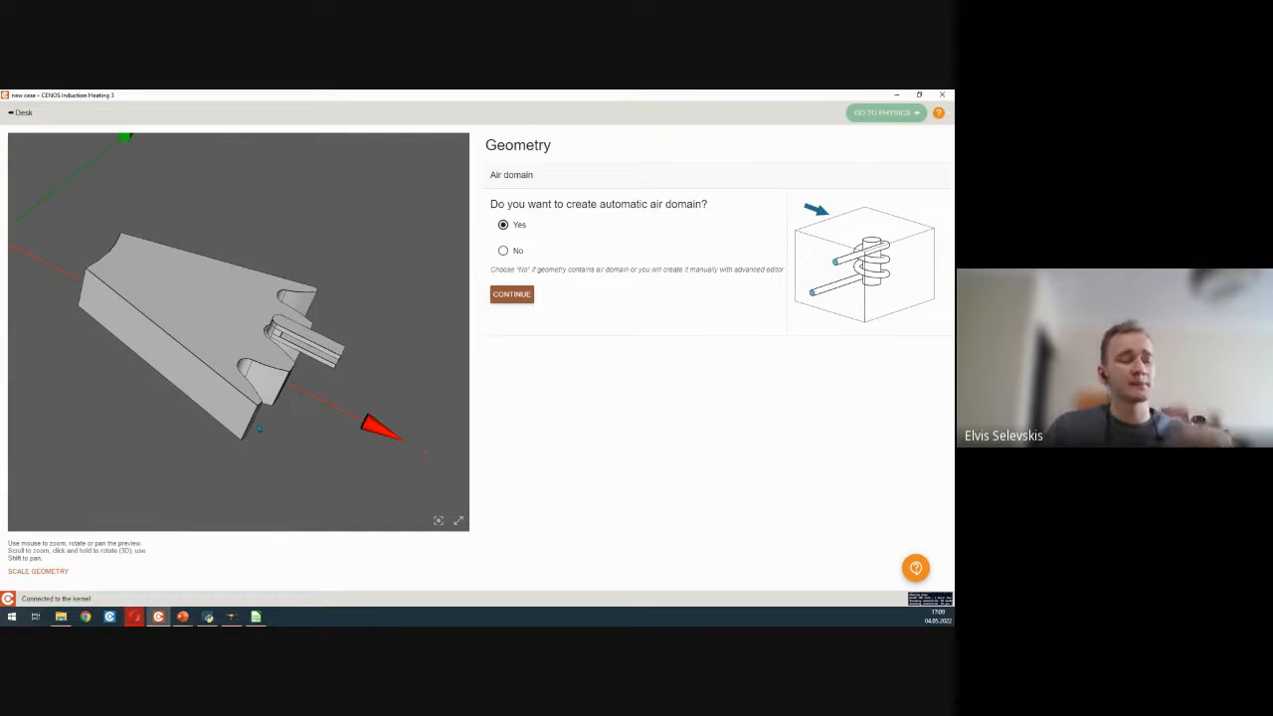
left_click_drag(258, 427, 211, 423)
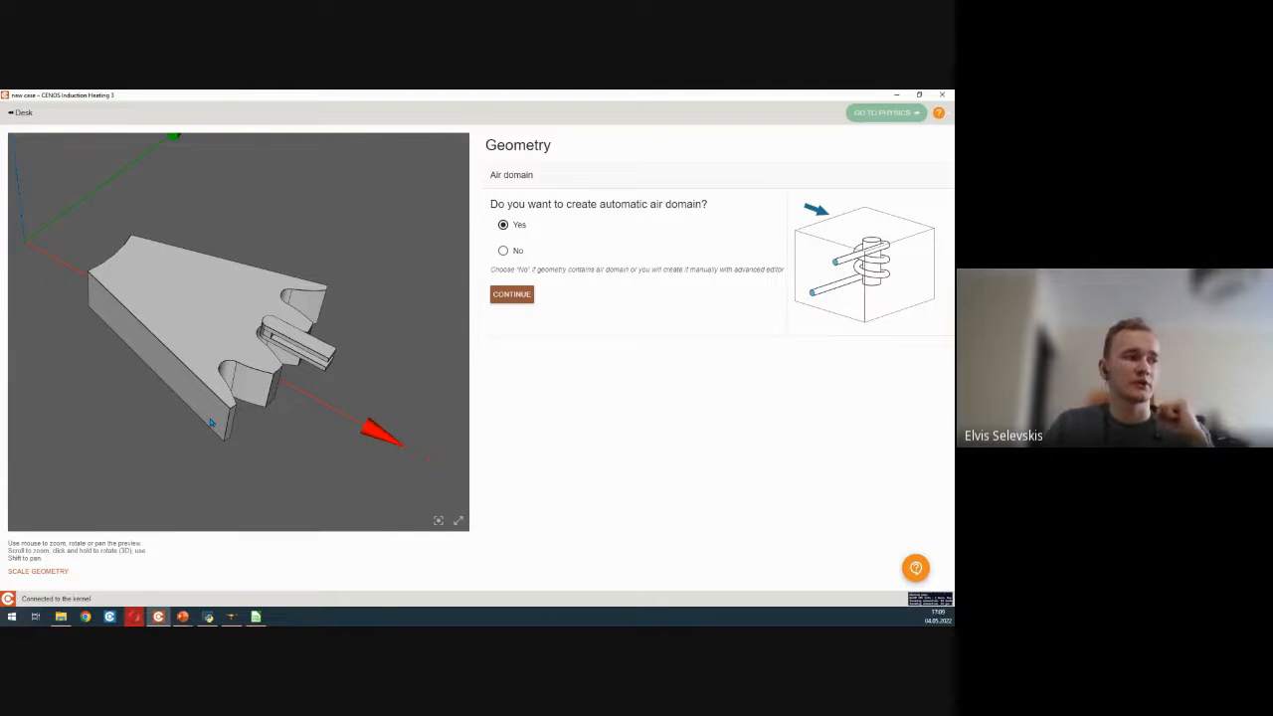
left_click_drag(196, 423, 318, 364)
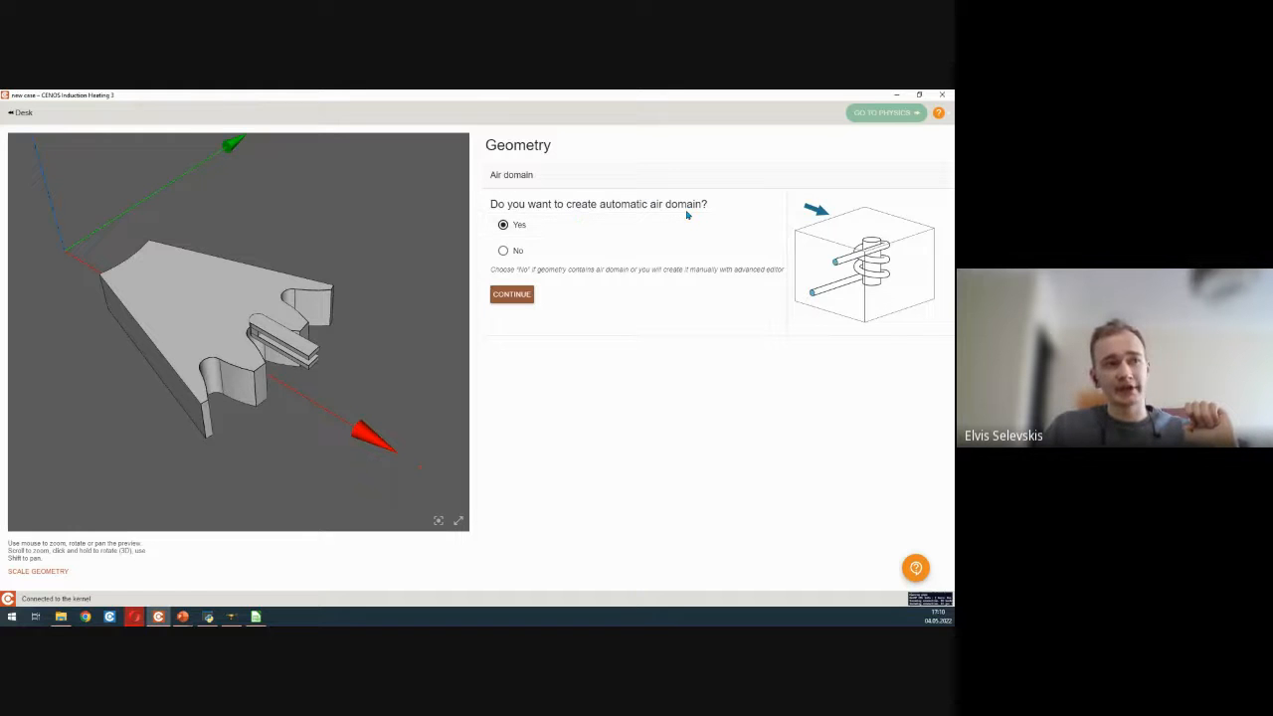
- Create an automatic air domain, using the two end faces of the inductor's legs as coil terminals
left_click(511, 294)
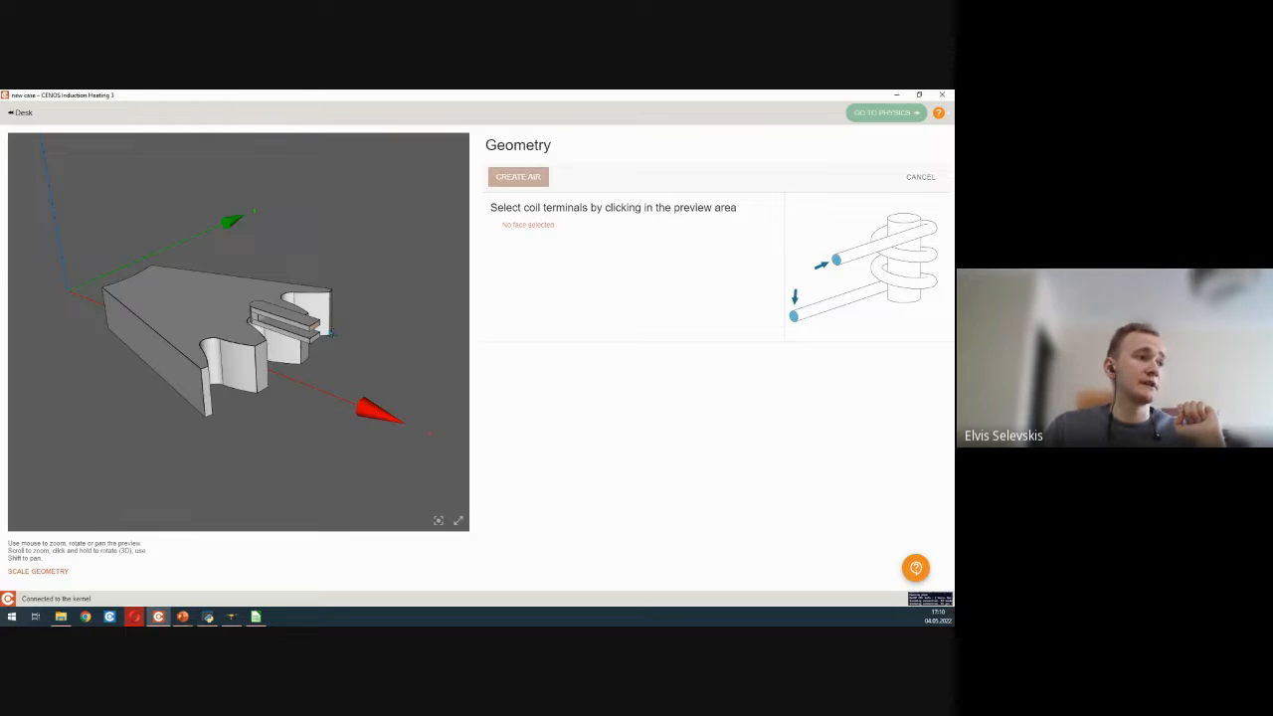
left_click(297, 338)
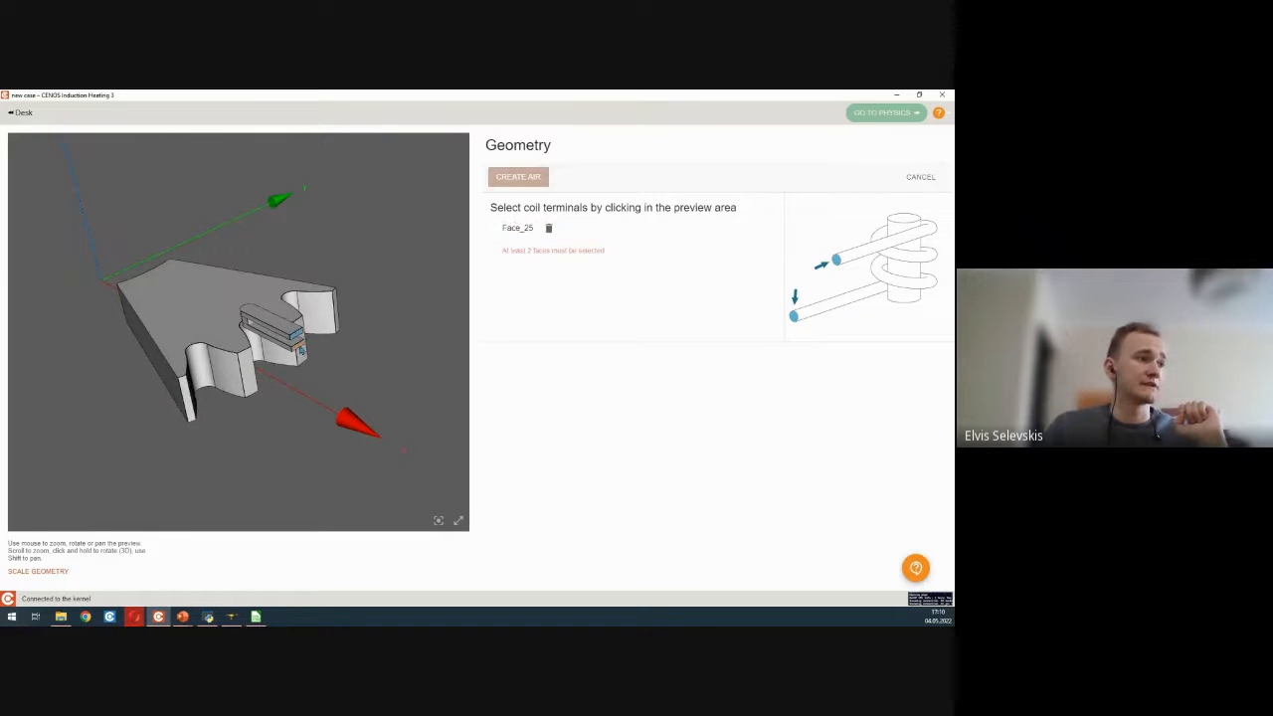
left_click(299, 350)
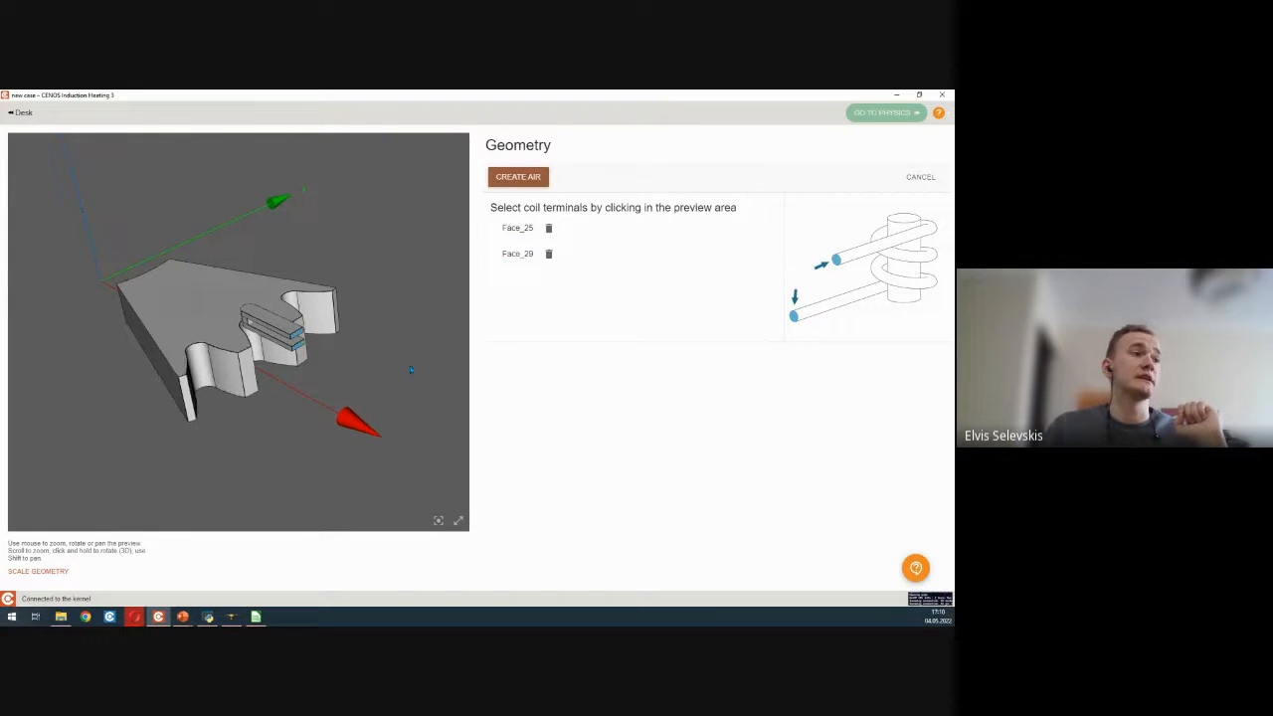
left_click_drag(412, 368, 435, 339)
left_click(523, 178)
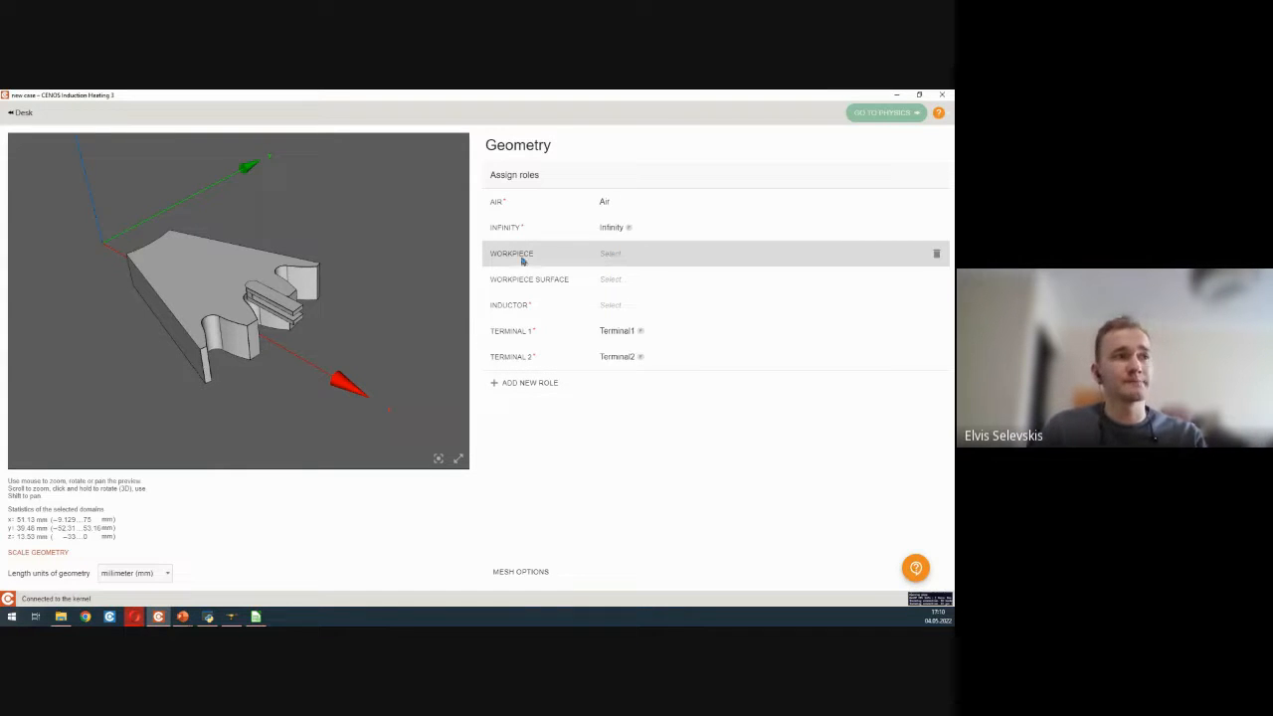
- Rename the gear slice volume Solid_1 as Workpiece and assign it to the Workpiece role
left_click(604, 258)
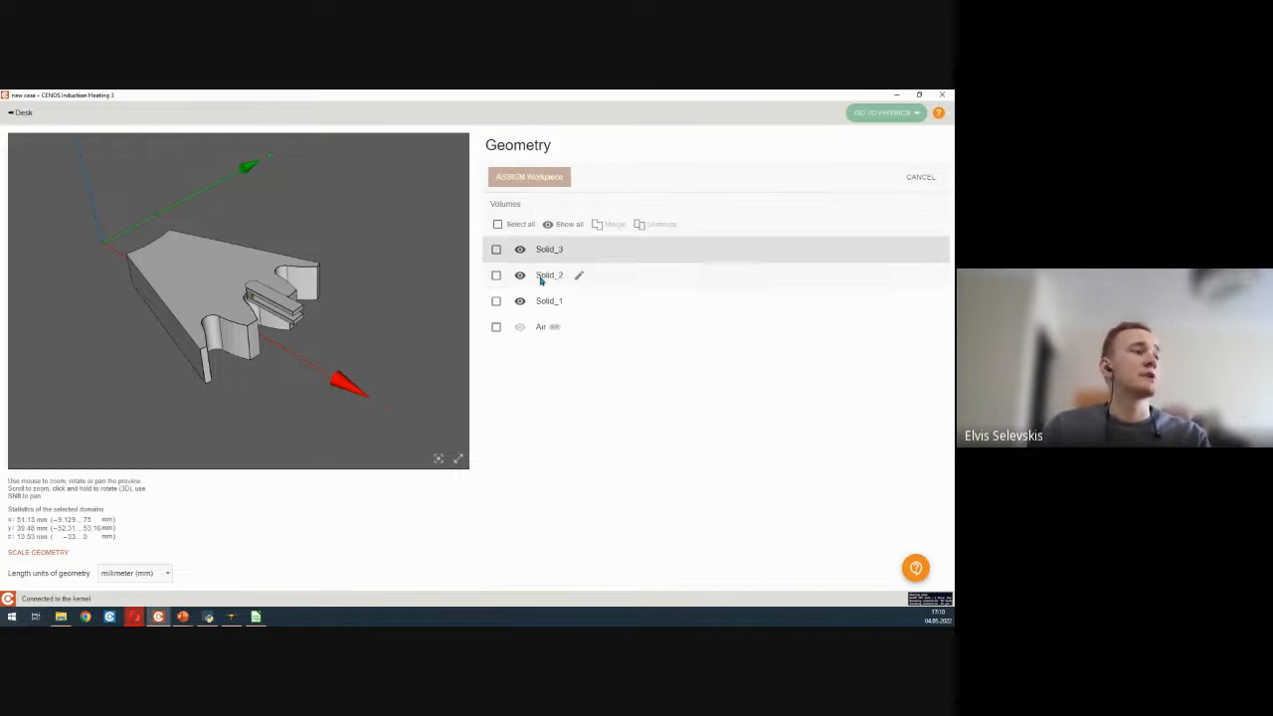
left_click(195, 278)
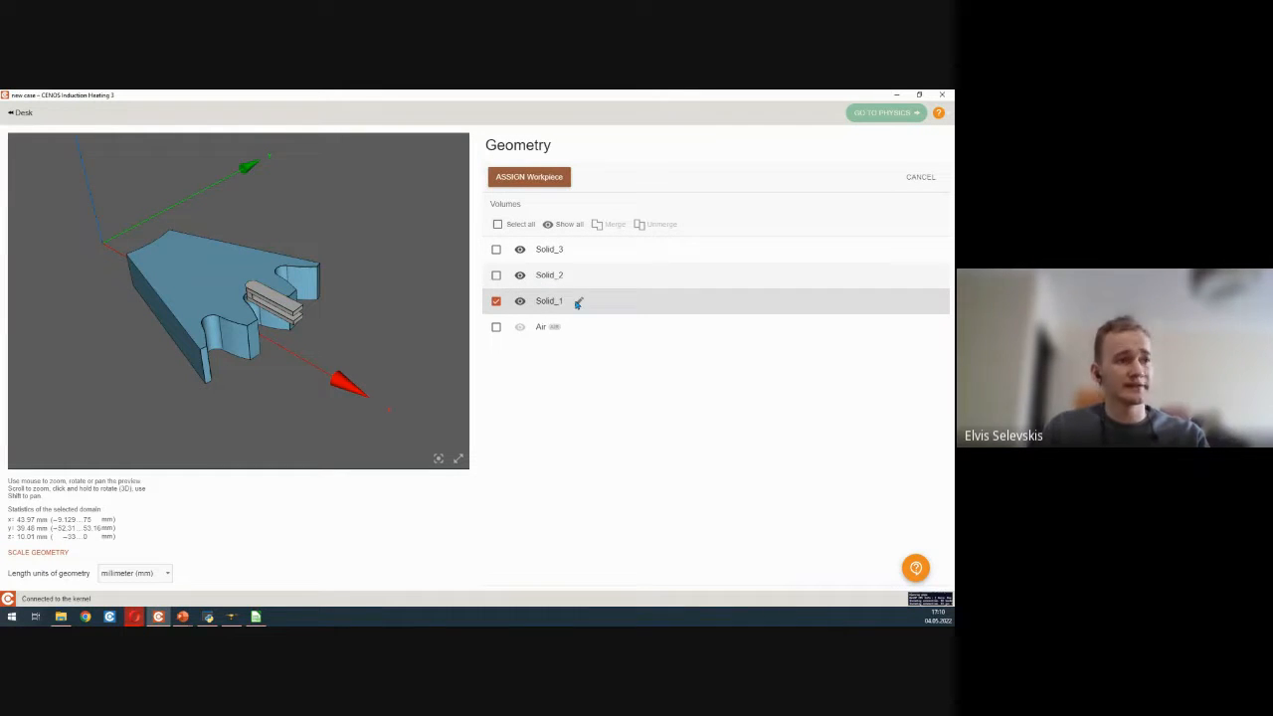
double_click(574, 301)
type("W")
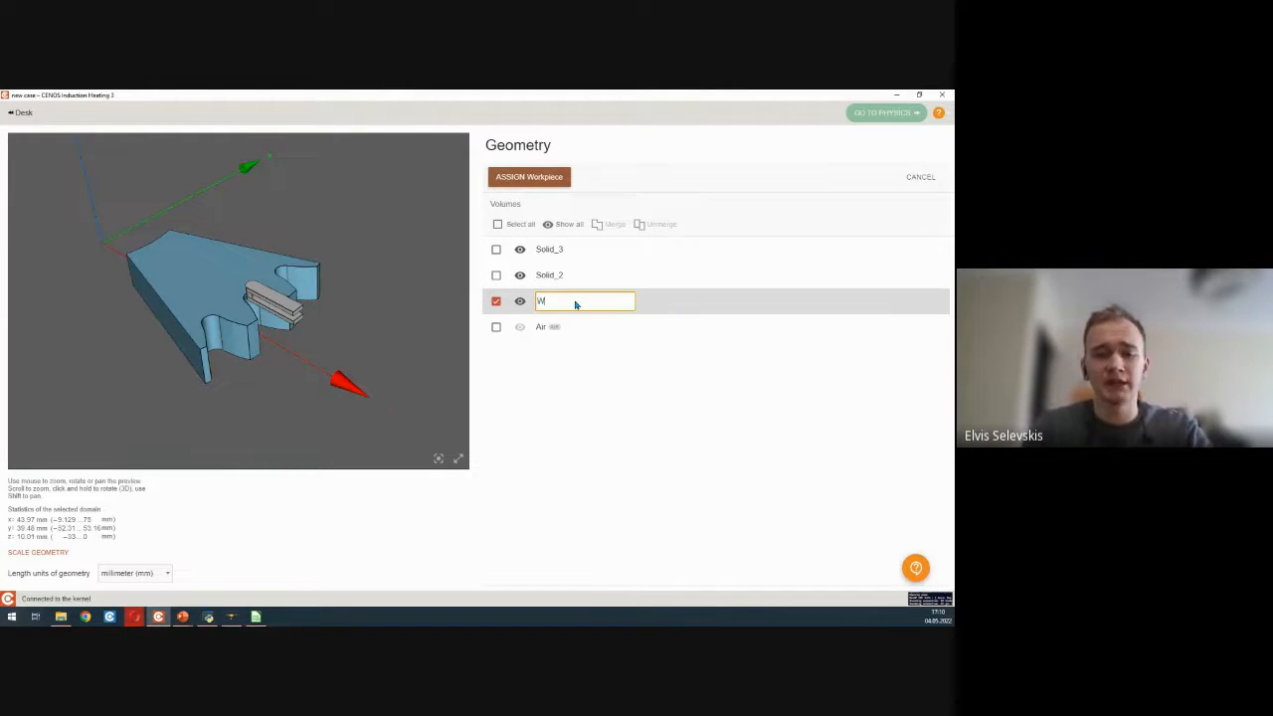
type("orkpiece")
key("Return")
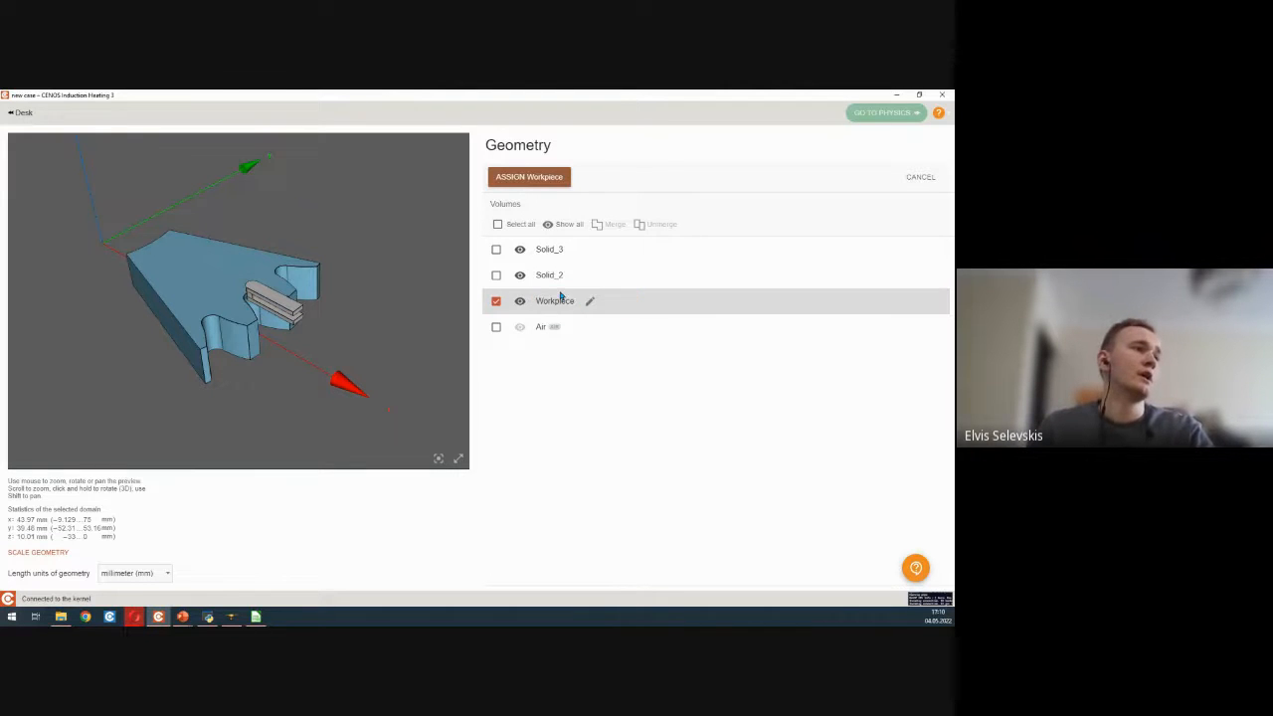
left_click(535, 177)
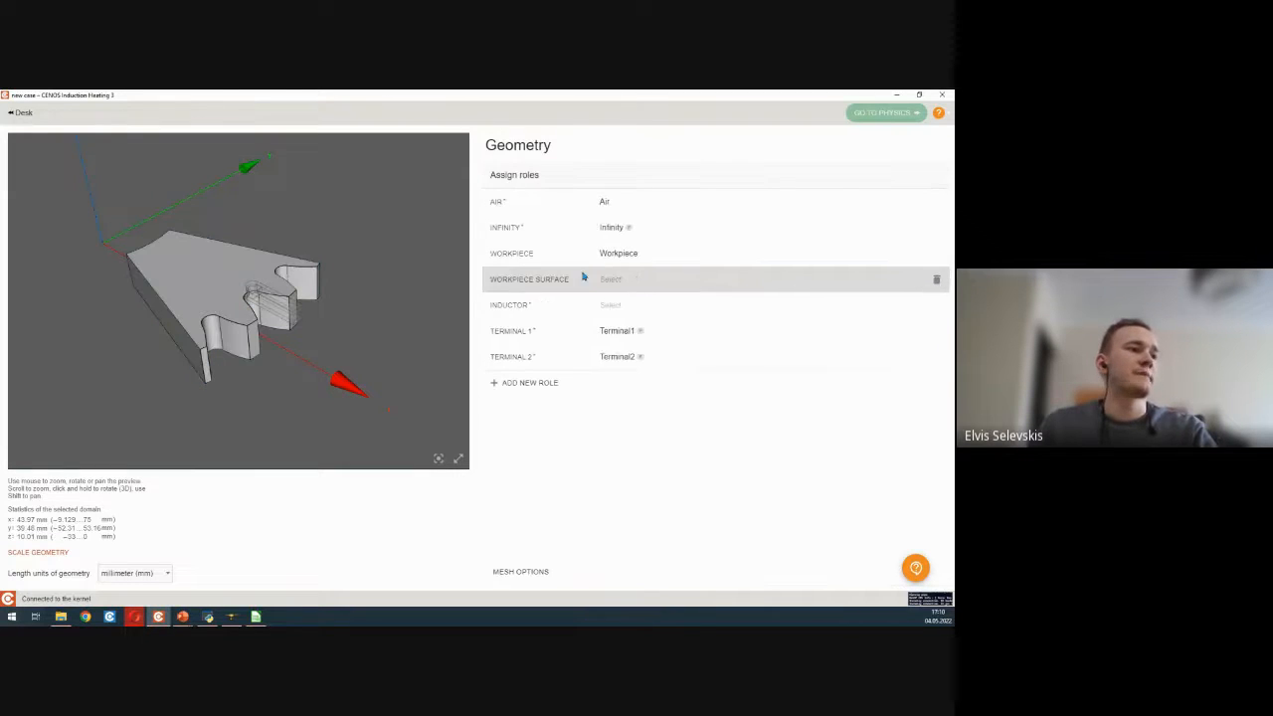
- Rename the coil volume Solid_2 as Inductor and assign it to the Inductor role
left_click(606, 305)
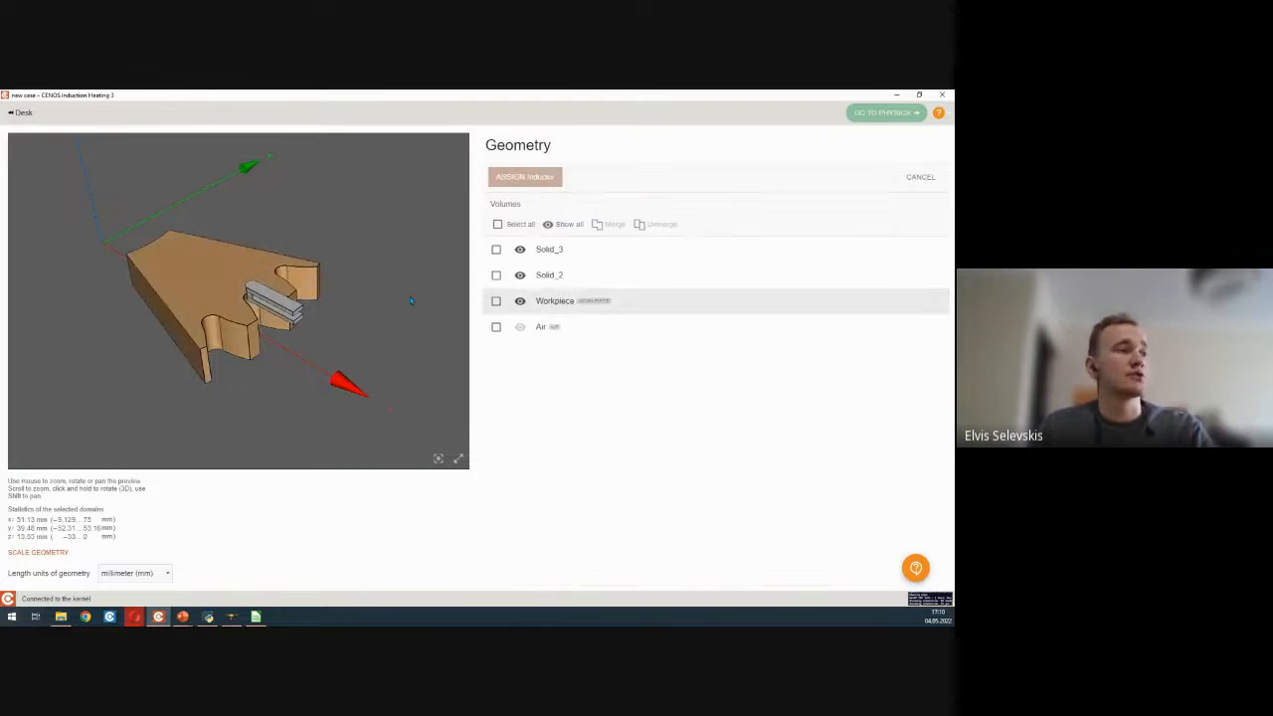
left_click(281, 306)
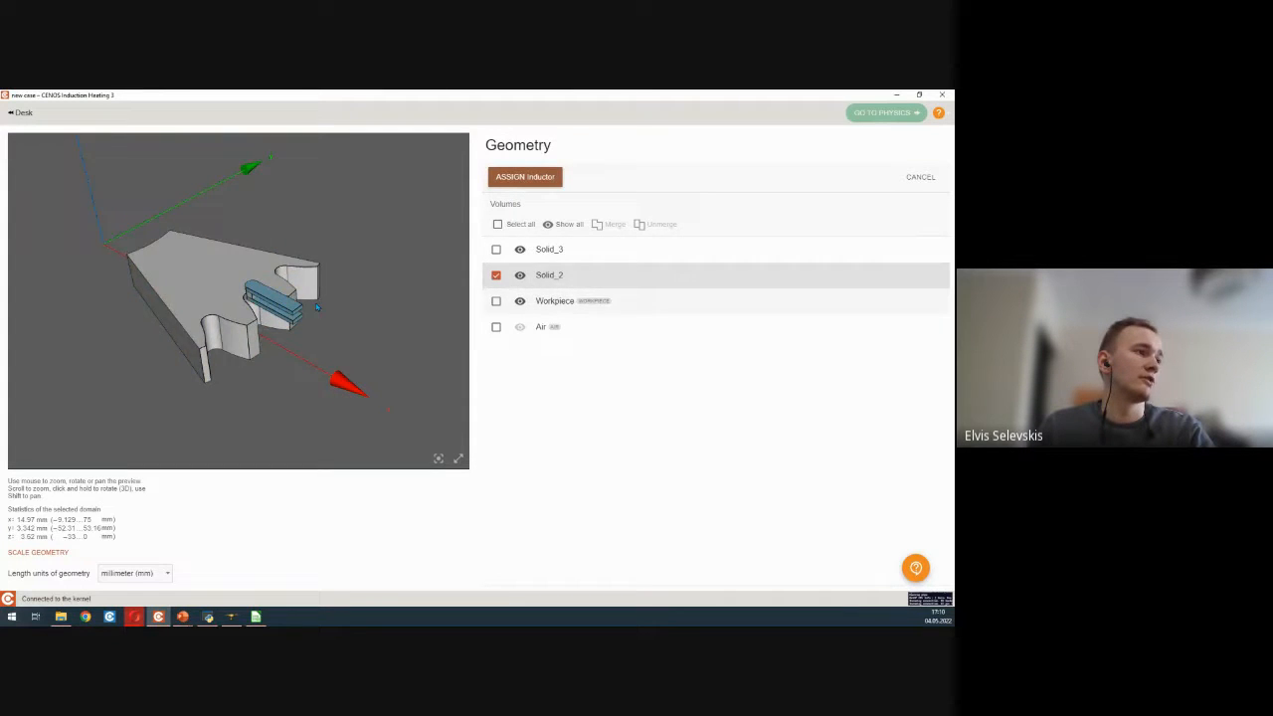
double_click(583, 275)
type("Inductor")
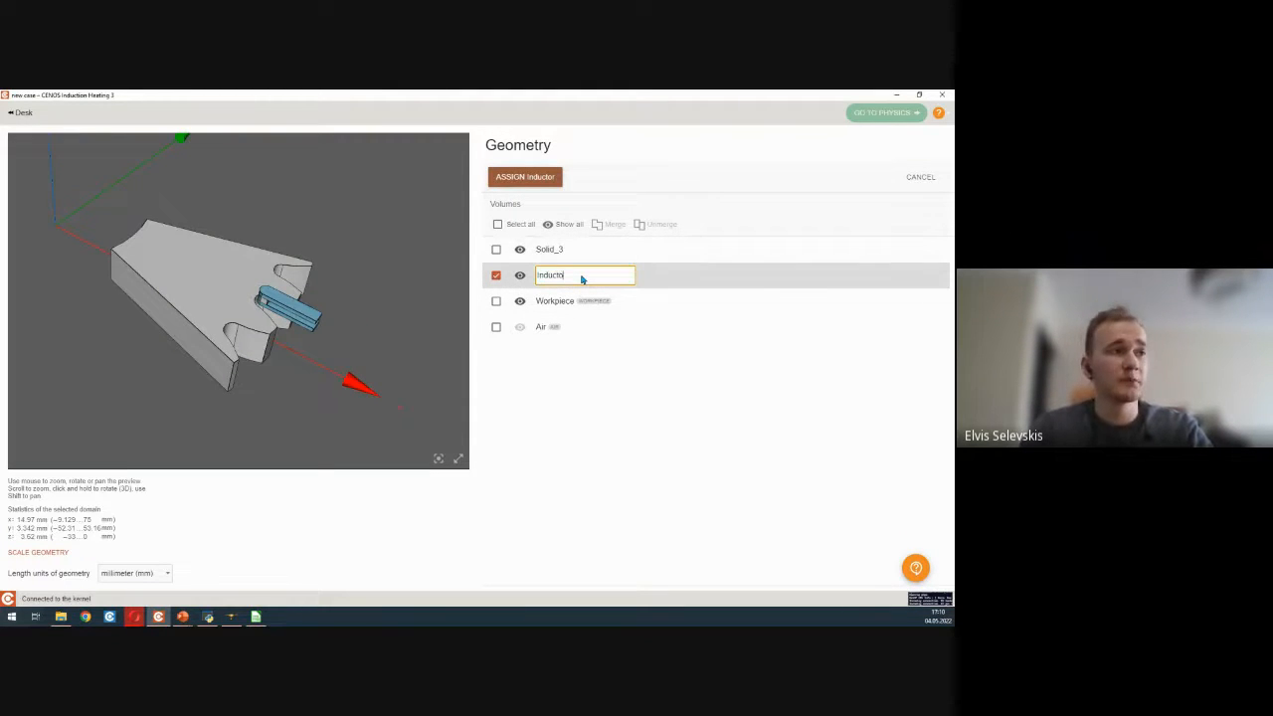
key("Return")
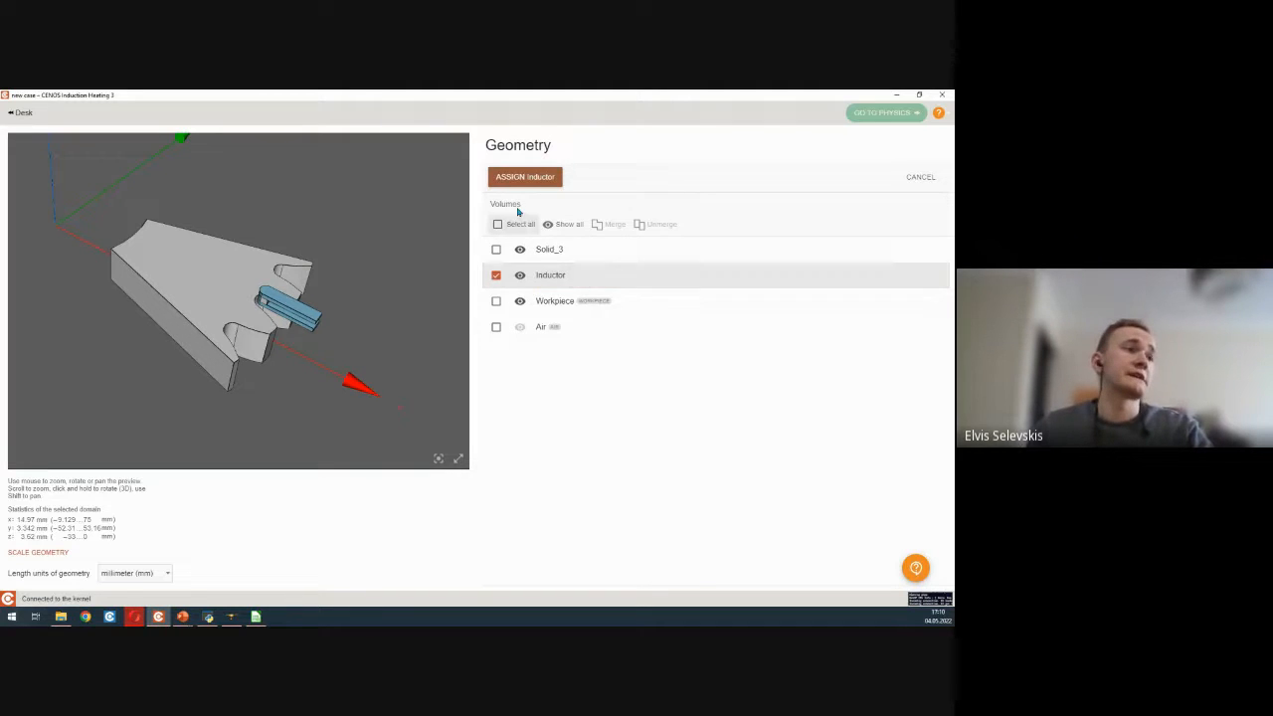
left_click(525, 177)
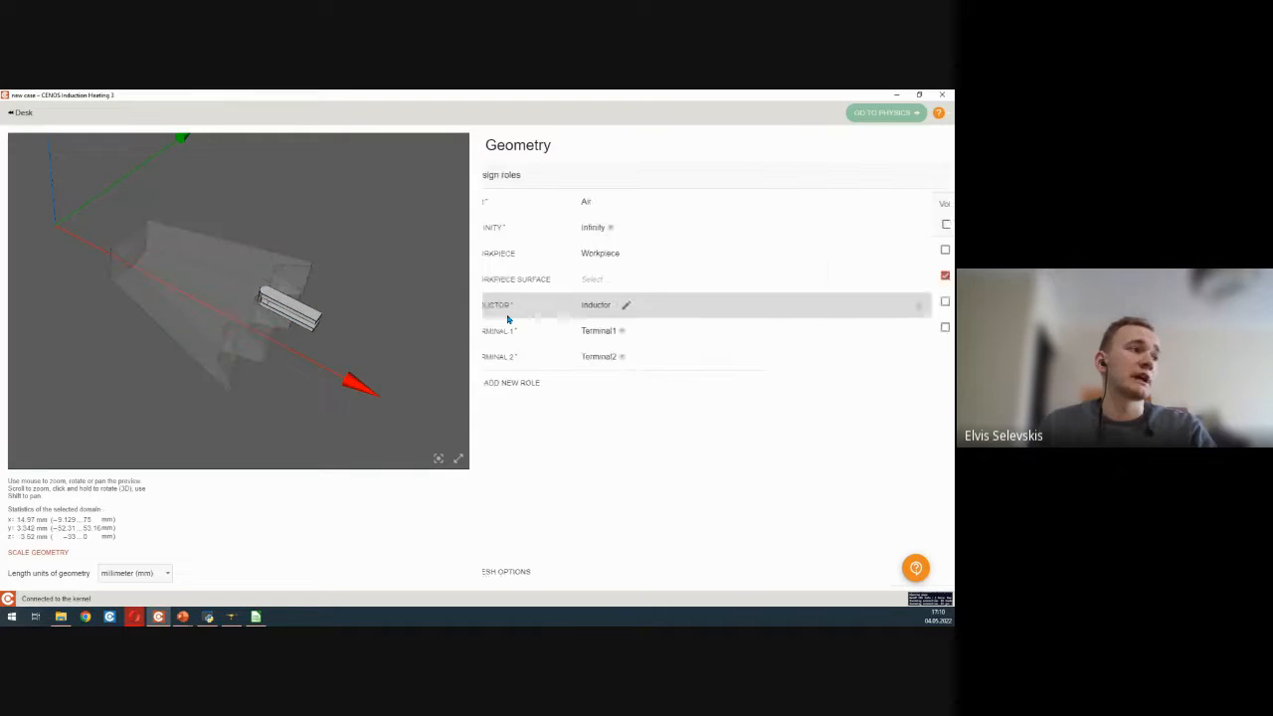
- Add a Flux concentrator role, rename the small volume Solid_3 at the inductor tip as Flux_Concentrator and assign it to that role
left_click(532, 387)
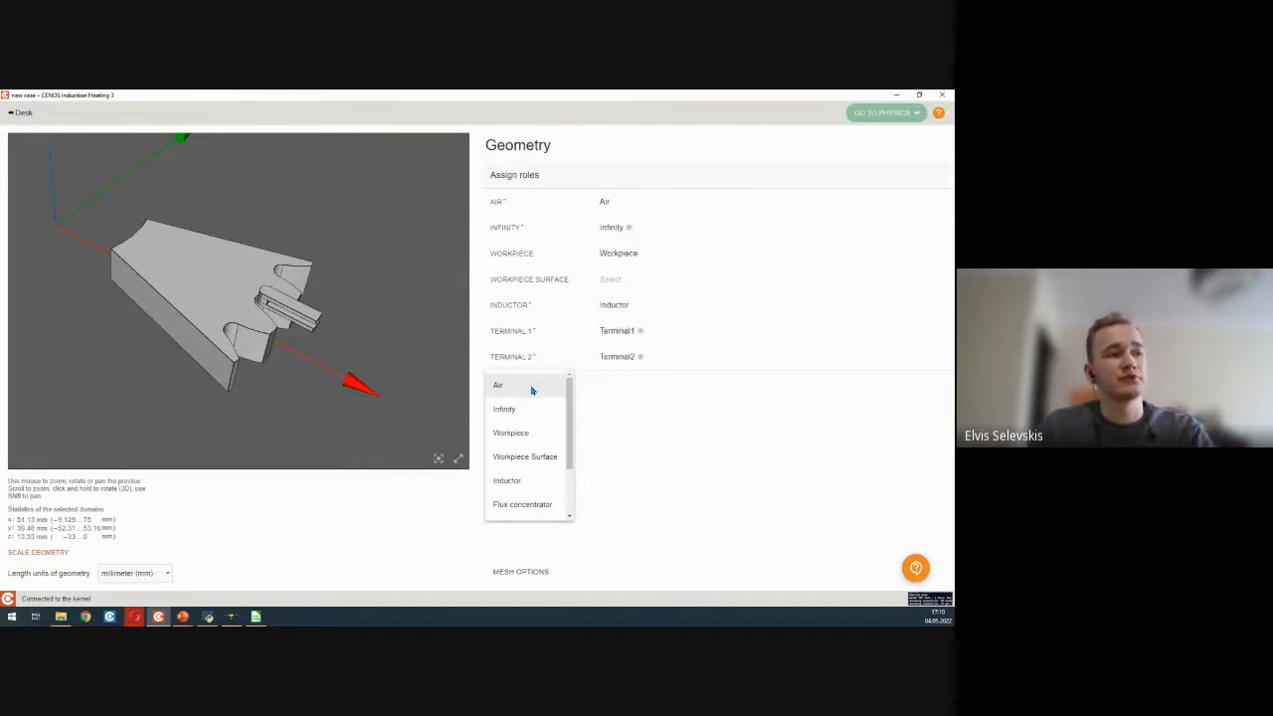
left_click(541, 507)
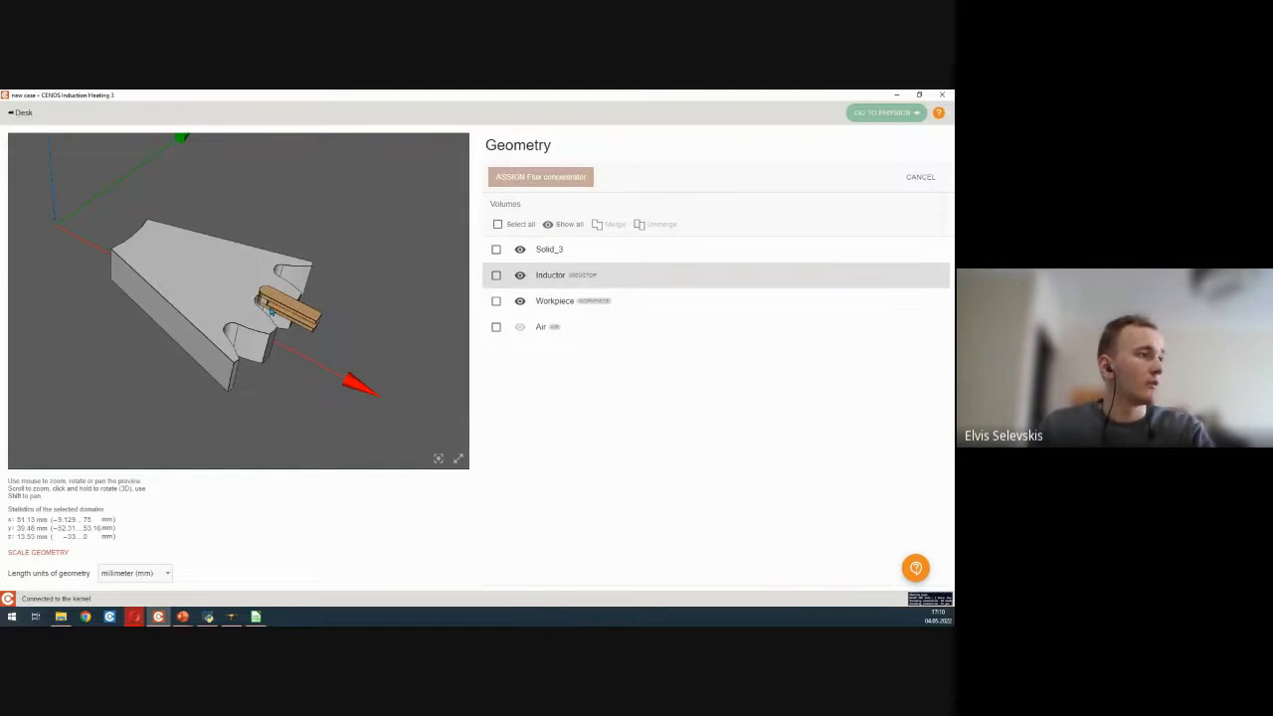
scroll(316, 312, "up", 5)
left_click(299, 304)
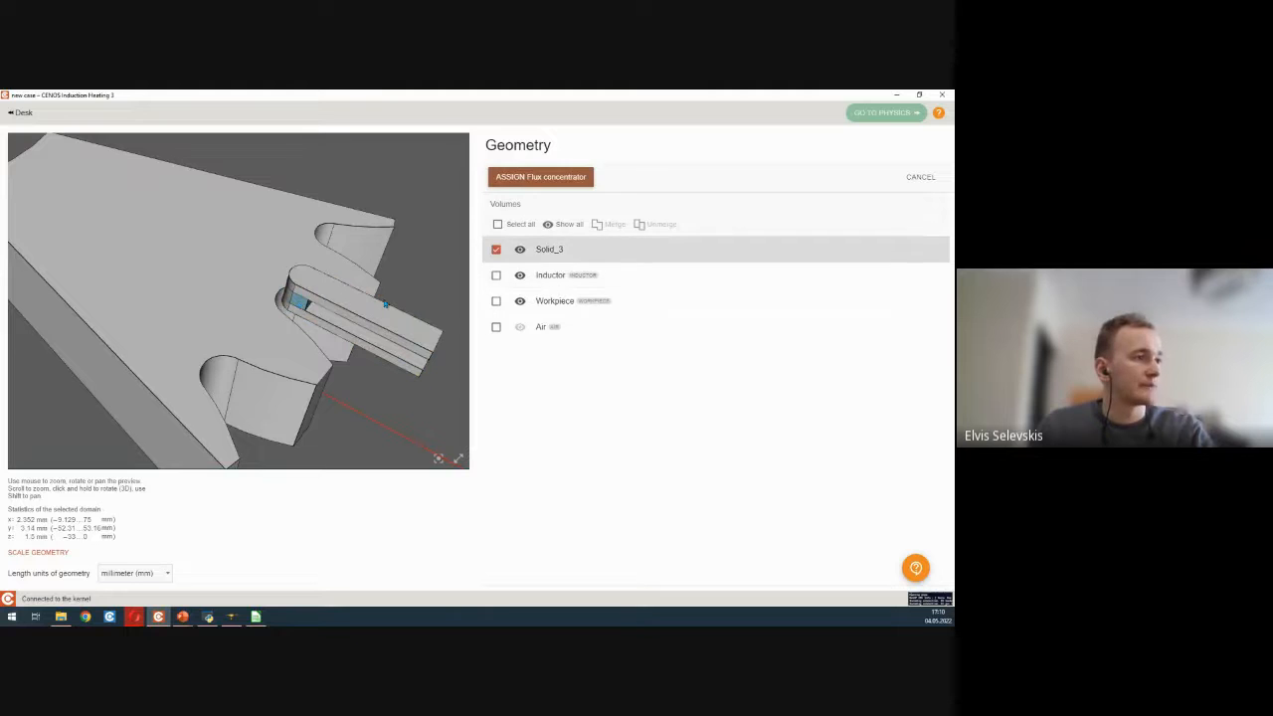
left_click(577, 252)
type("Flux_Concentrat")
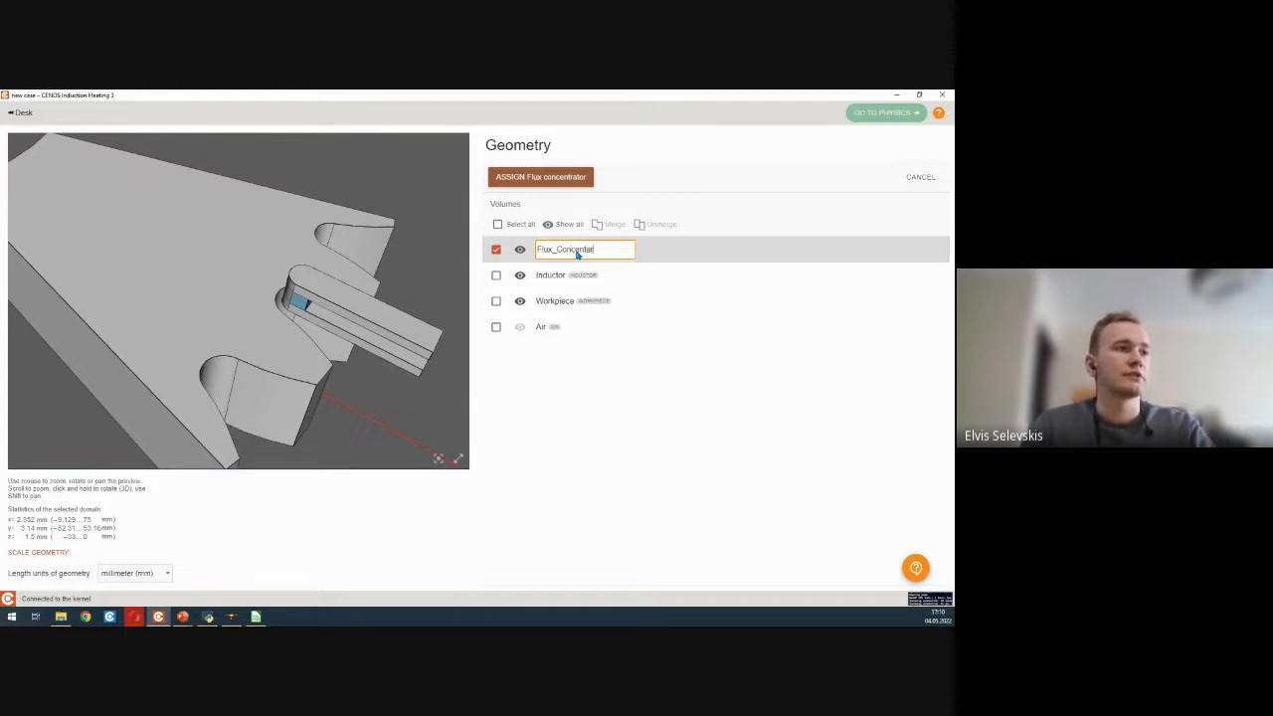
type("or")
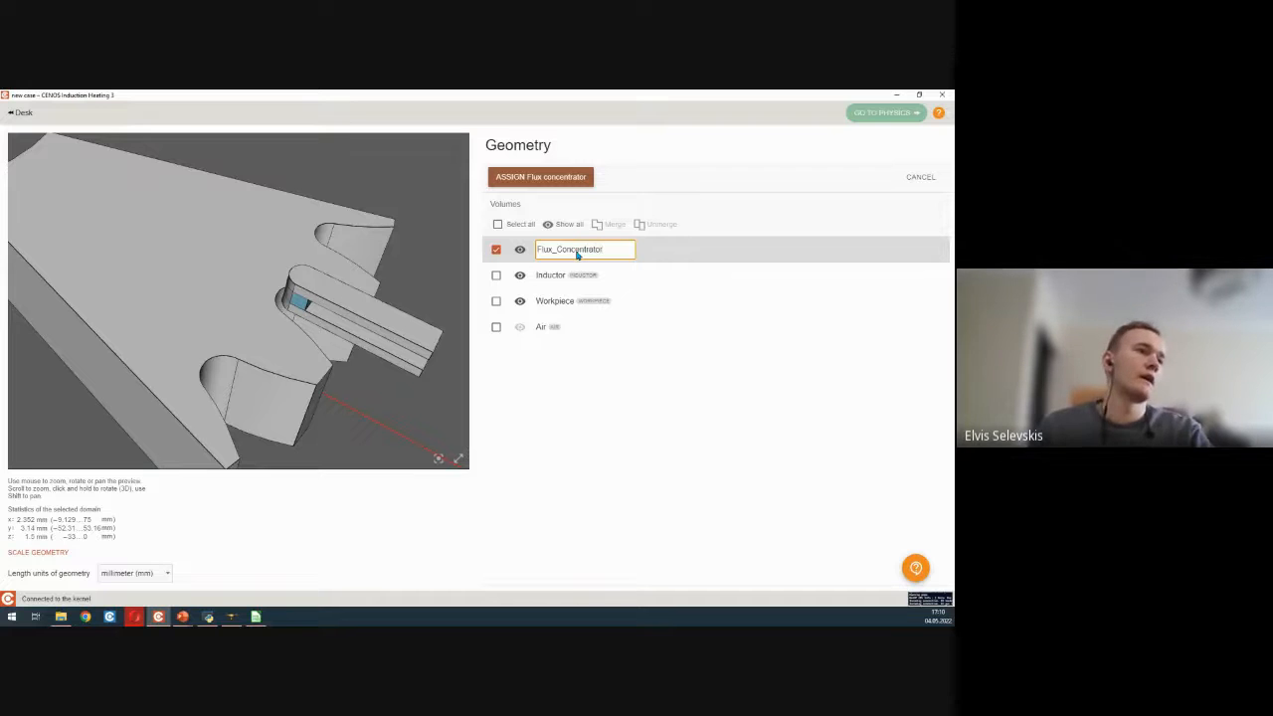
left_click(546, 175)
scroll(282, 370, "down", 5)
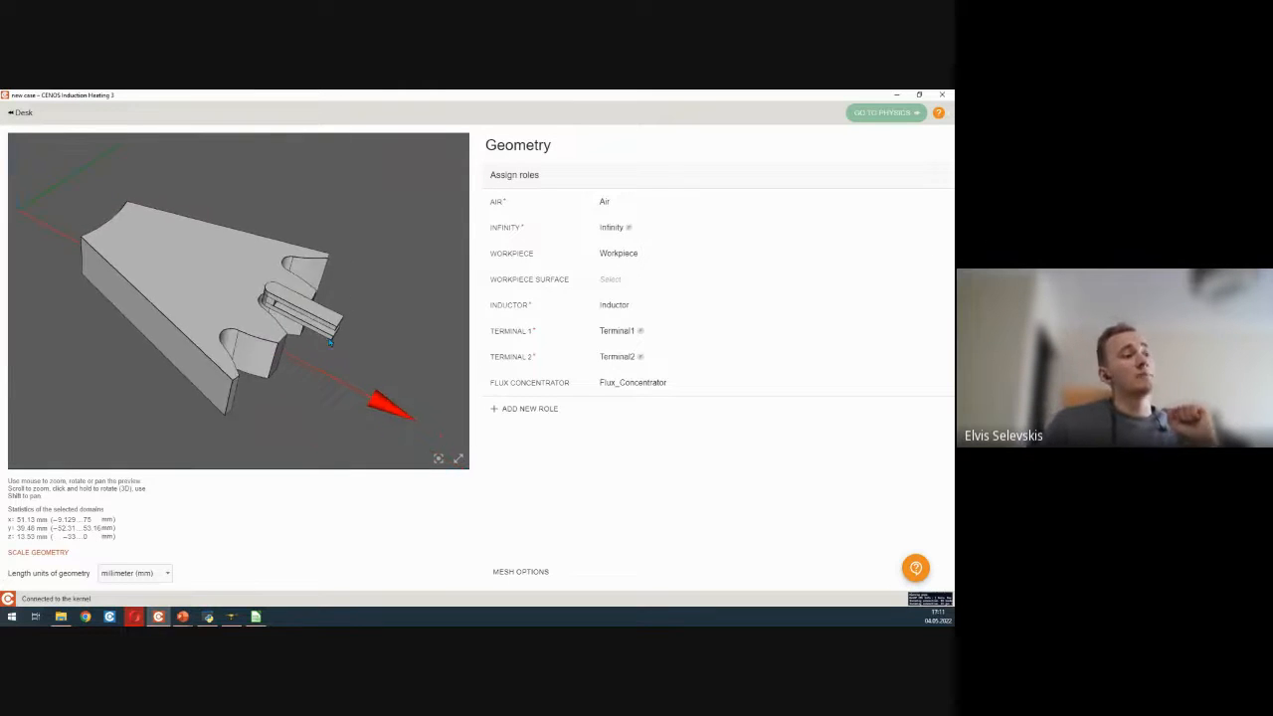
- Assign the three faces of the tooth gap around the inductor, Face_6, Face_7 and Face_12, to the Workpiece Surface role
left_click_drag(282, 371, 223, 366)
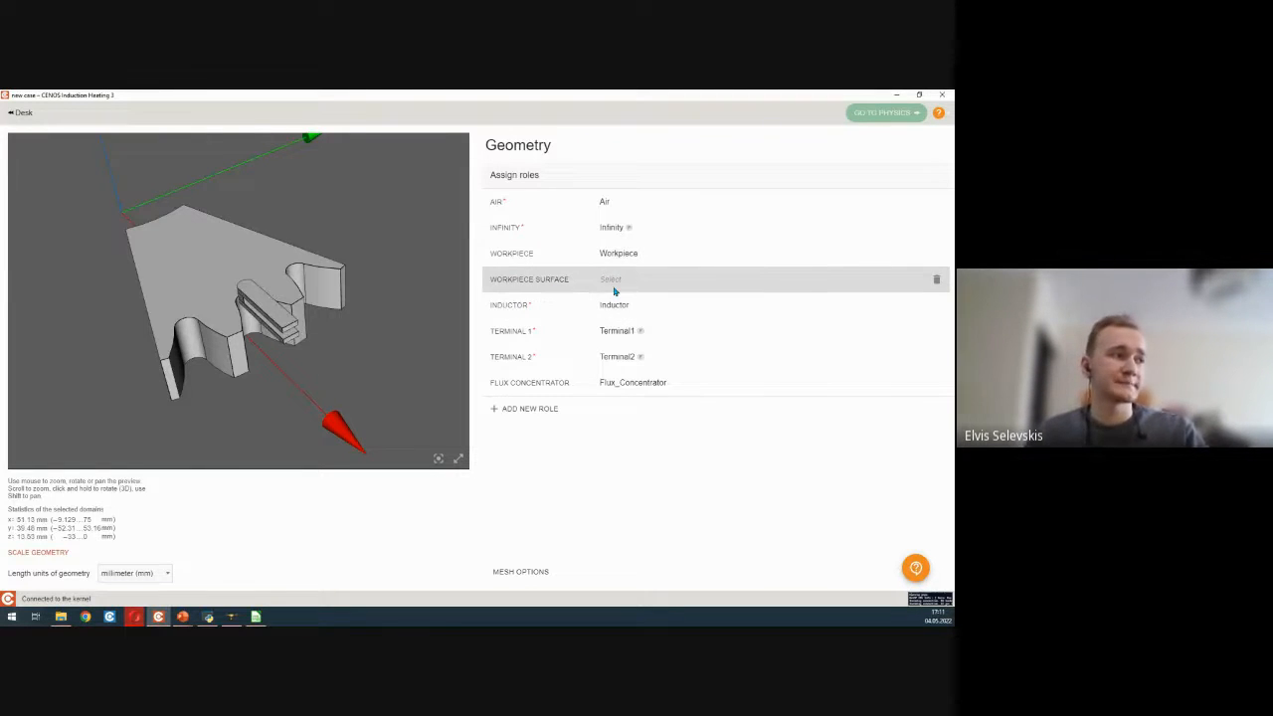
left_click_drag(411, 346, 269, 325)
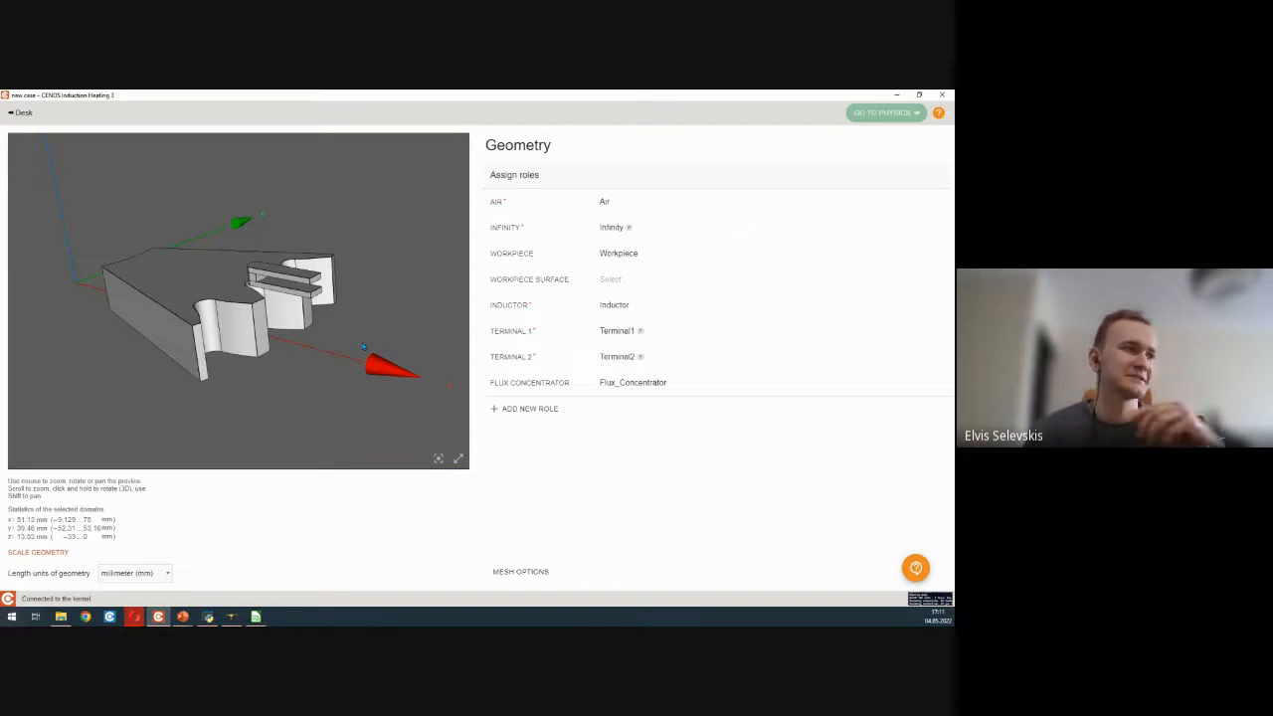
left_click(619, 281)
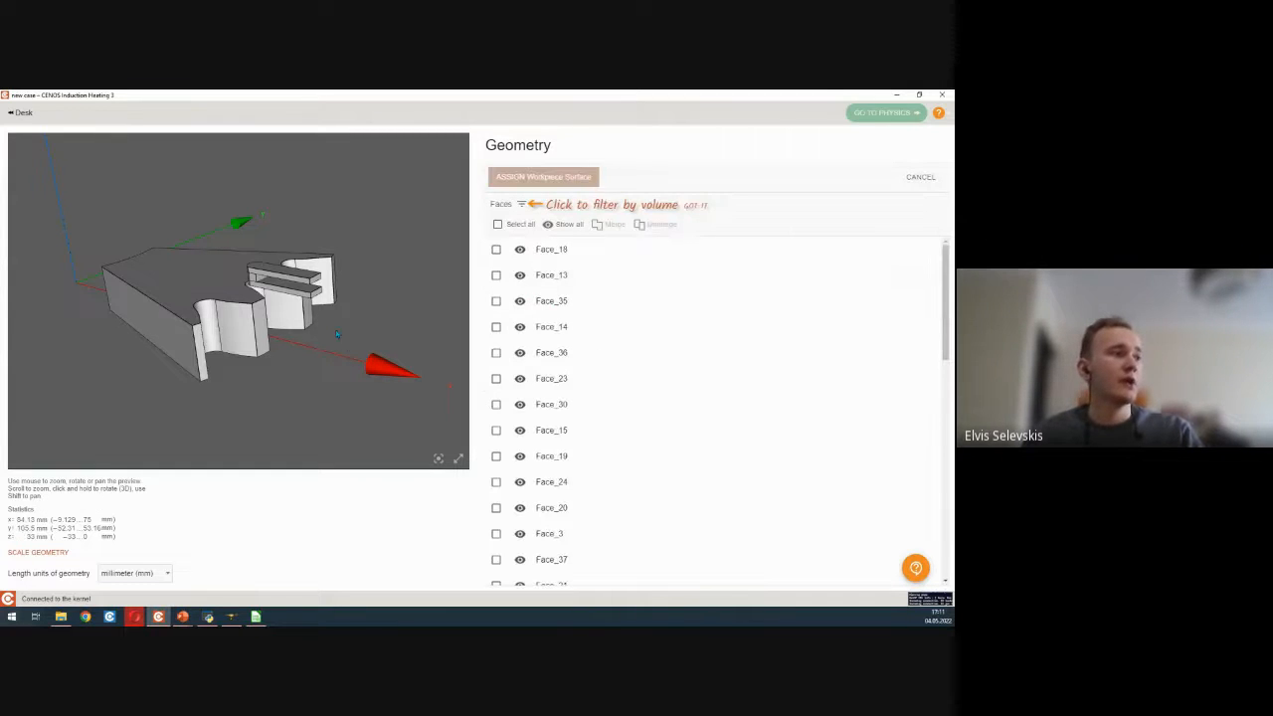
left_click_drag(442, 289, 230, 292)
left_click(278, 319)
left_click(228, 283)
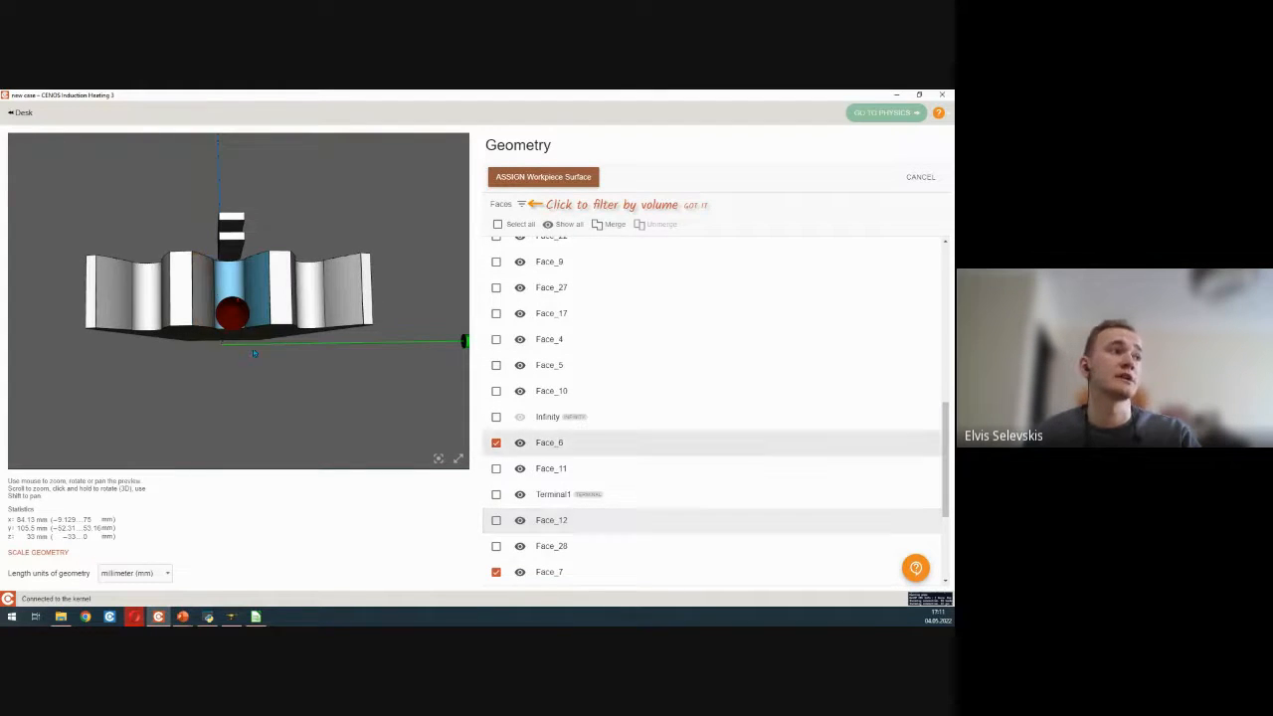
left_click(219, 289)
left_click_drag(218, 374, 180, 284)
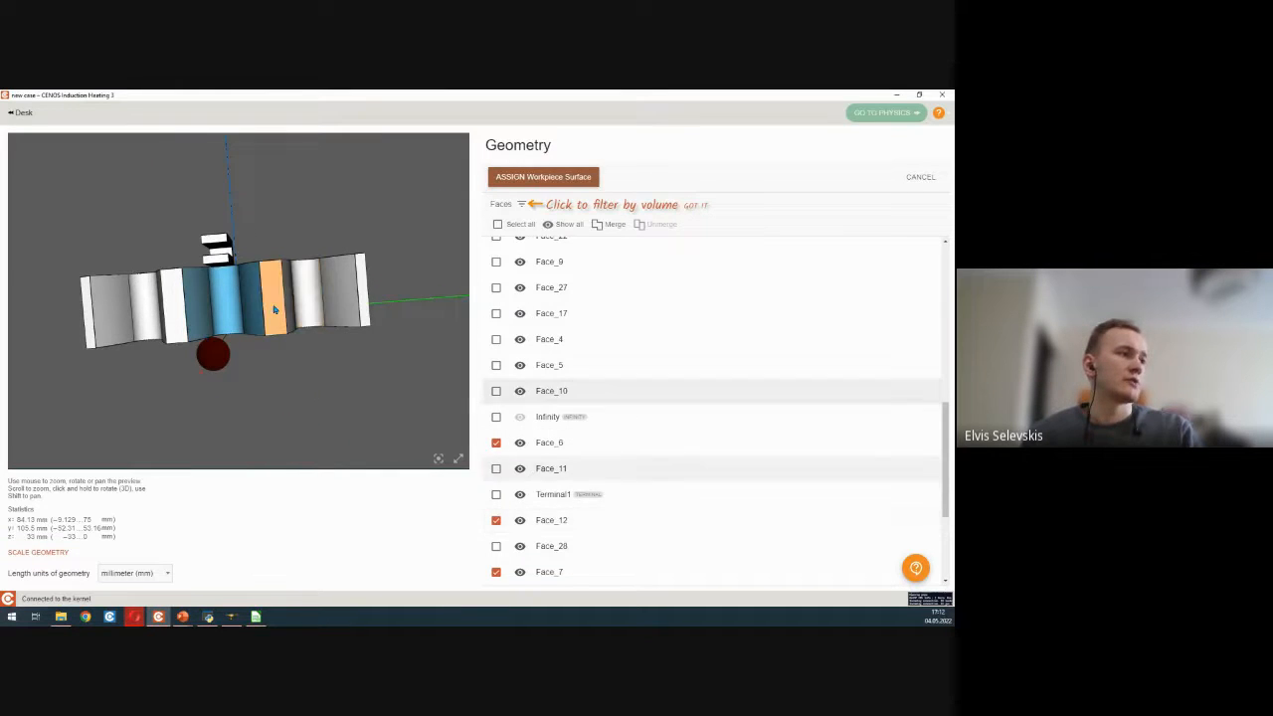
left_click_drag(265, 367, 326, 402)
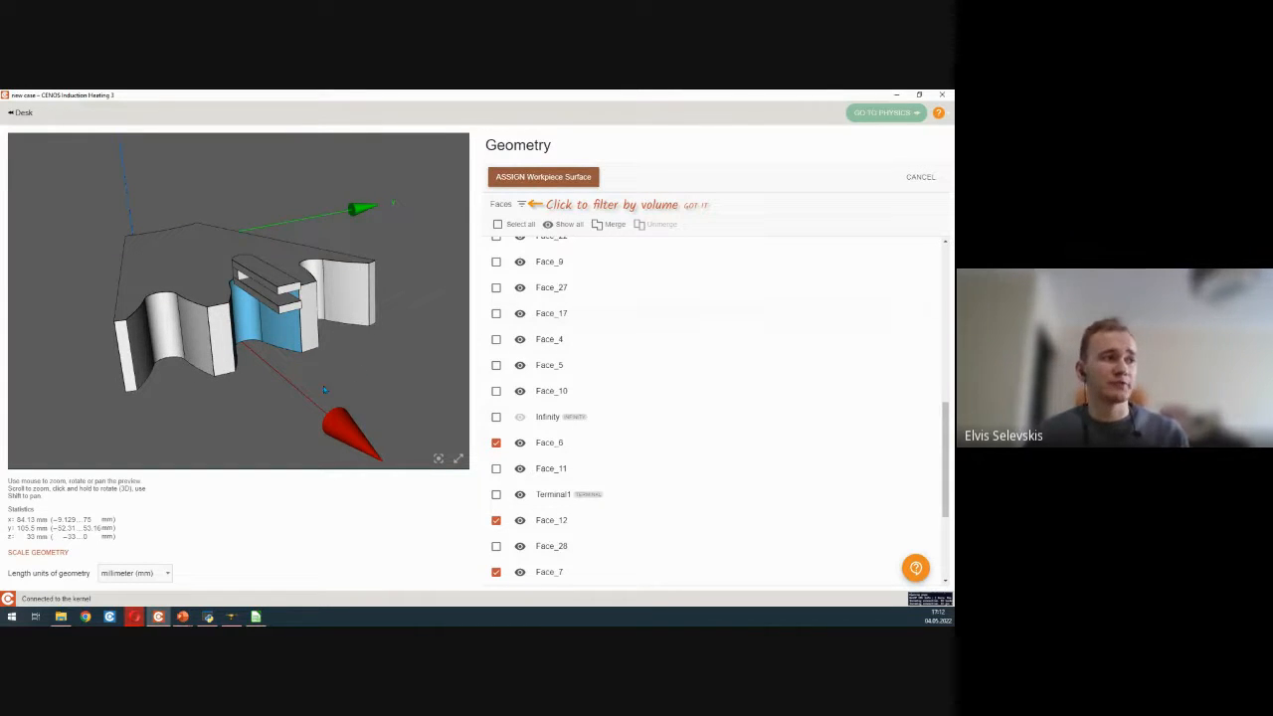
left_click_drag(323, 386, 306, 404)
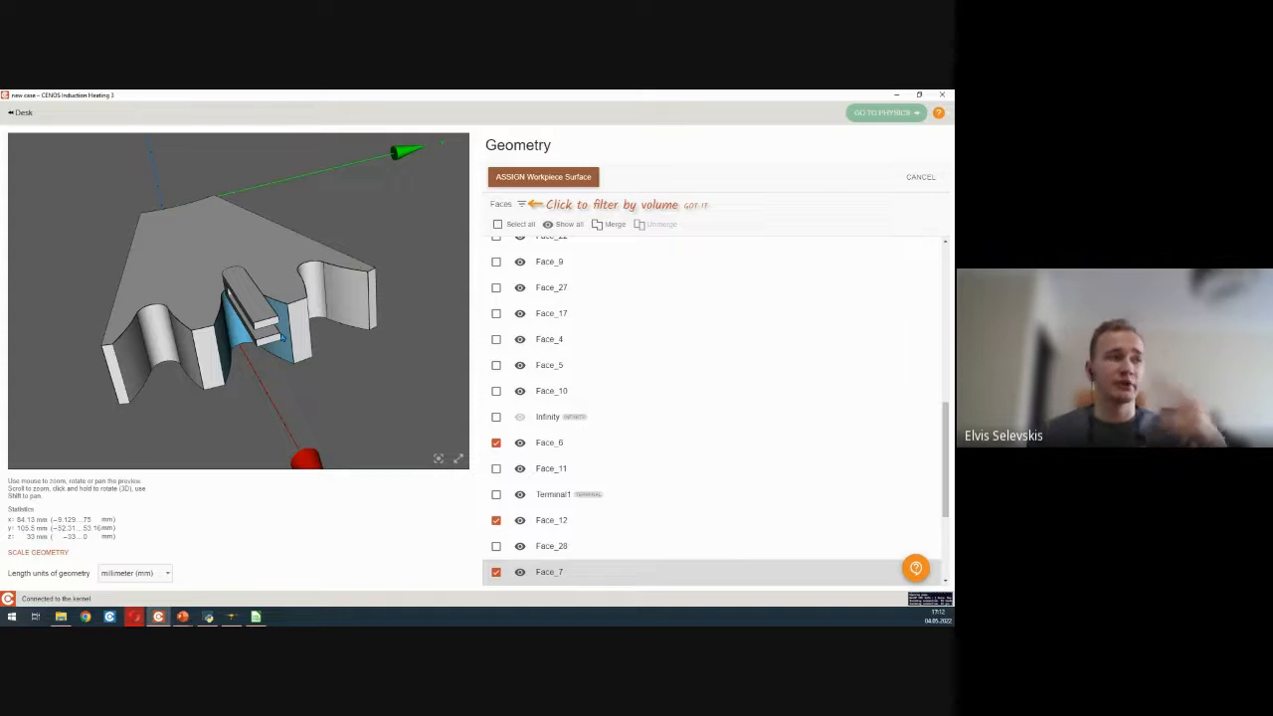
left_click_drag(278, 344, 251, 362)
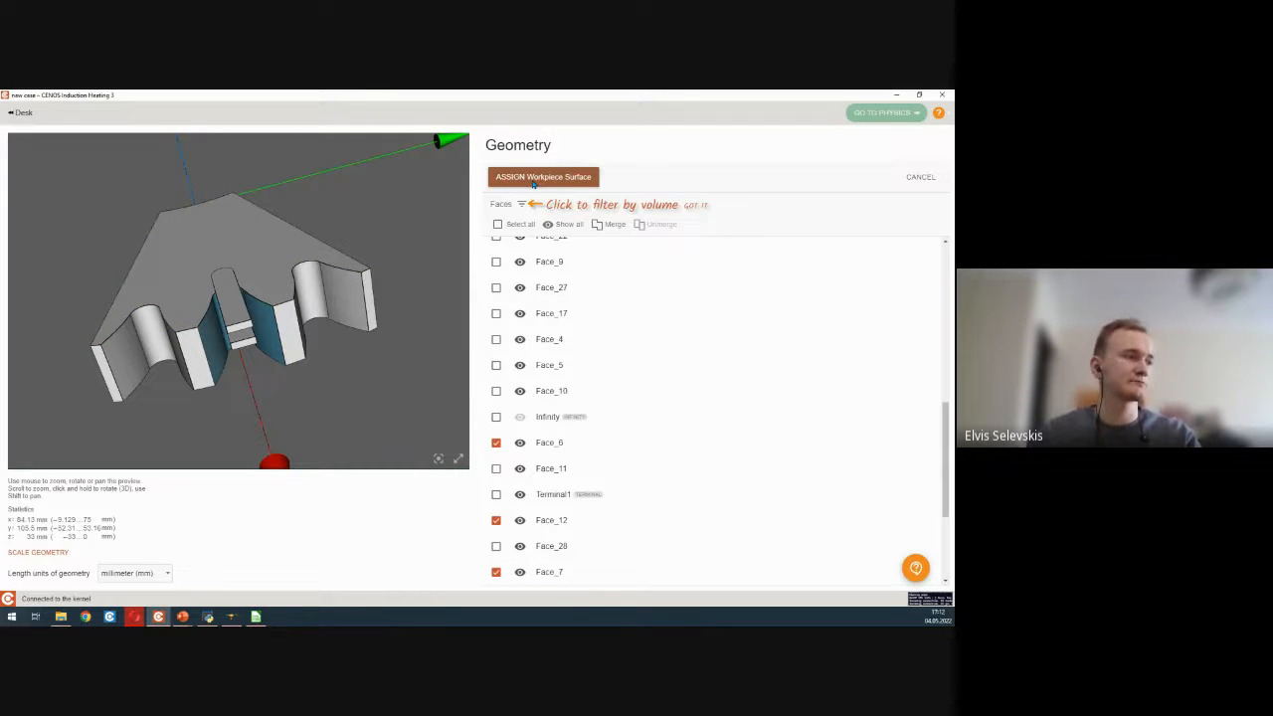
left_click(532, 179)
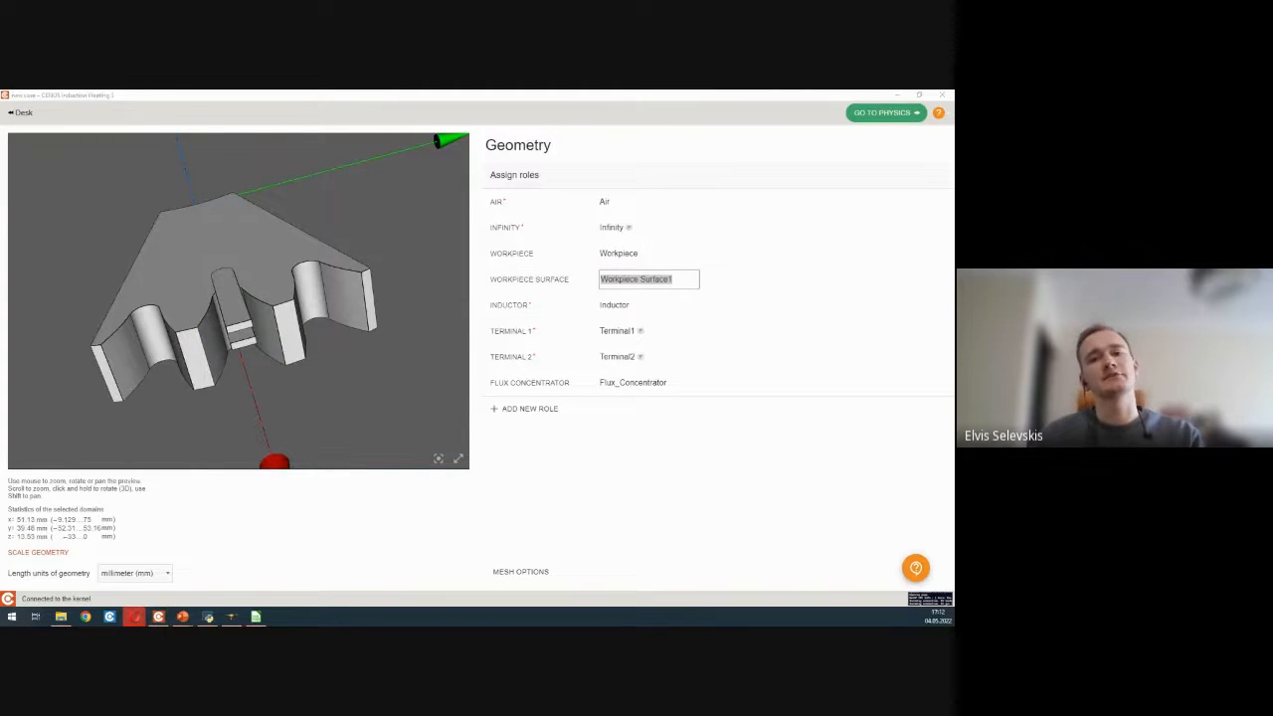
- Add a second Workpiece Surface role containing all faces of the Workpiece volume except the Workpiece Surface1 group
left_click_drag(310, 406, 343, 386)
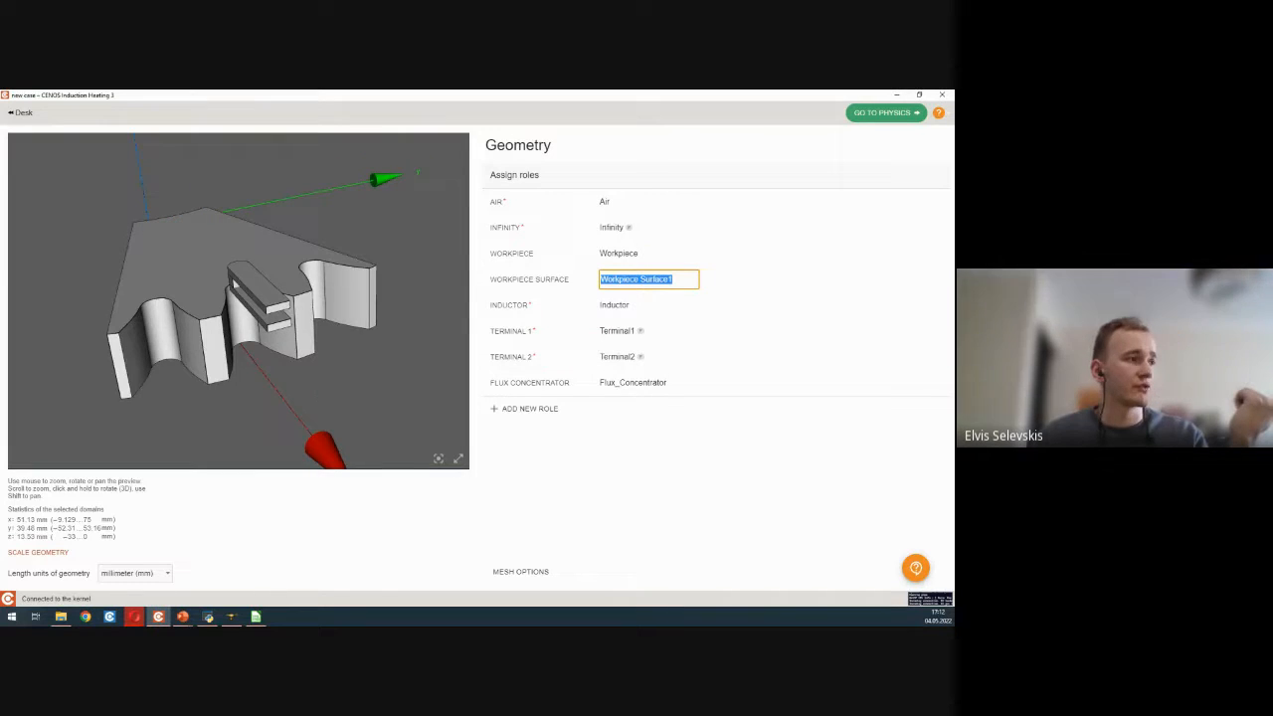
left_click(547, 414)
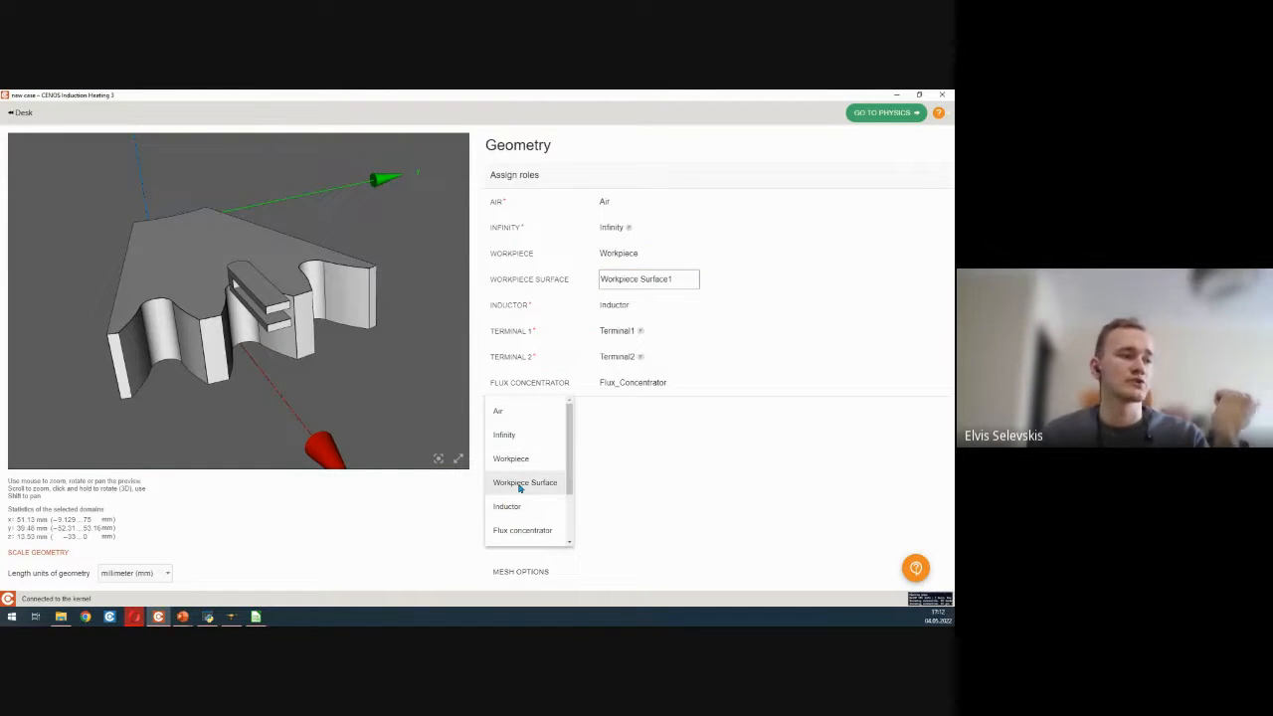
left_click(519, 484)
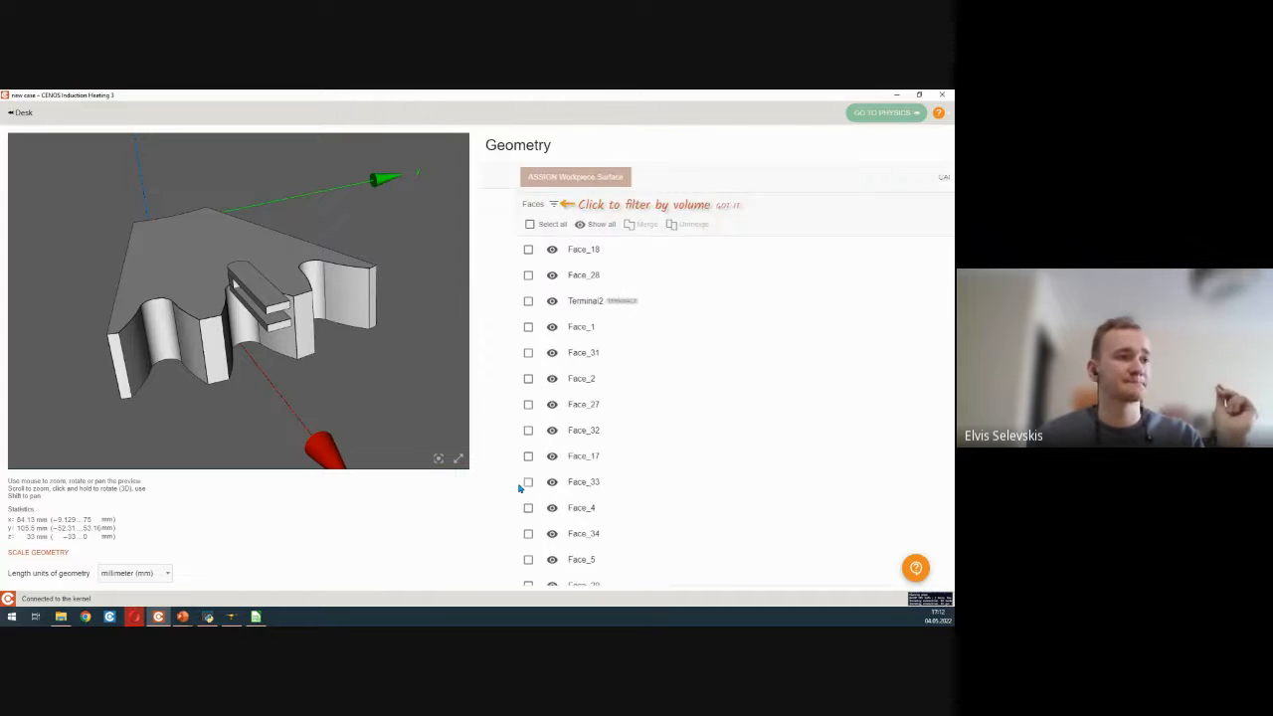
left_click(523, 205)
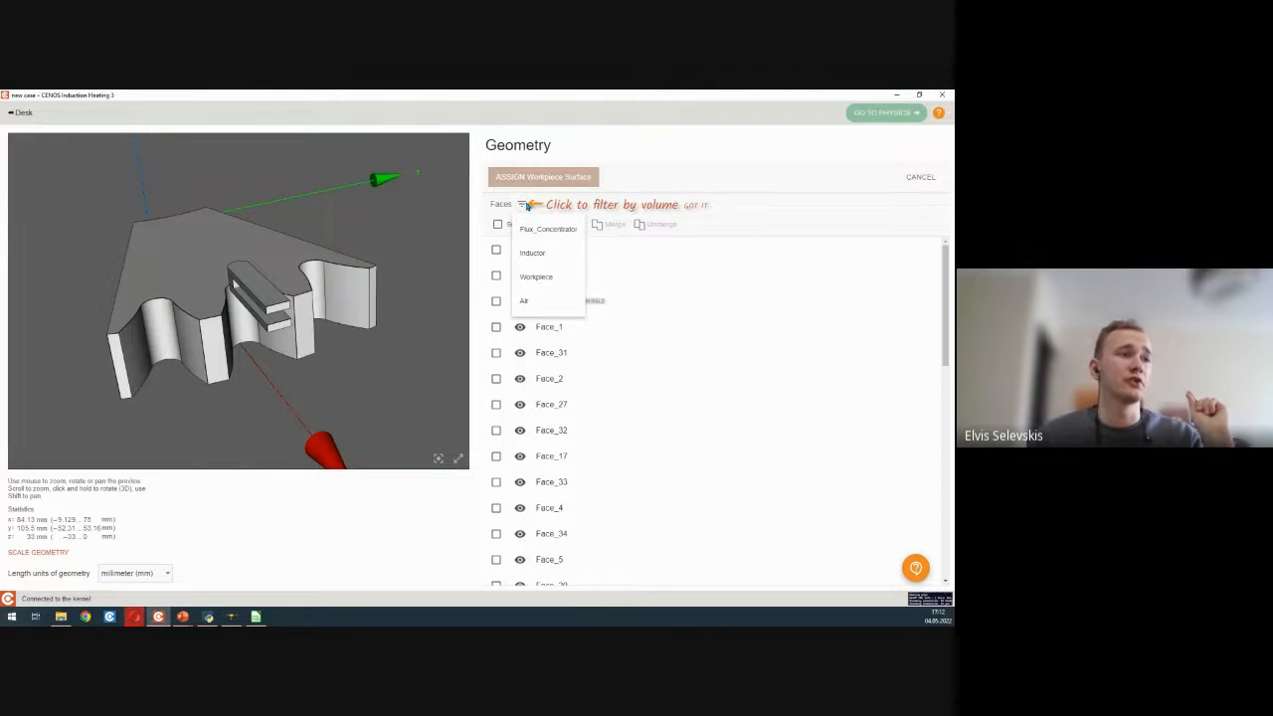
left_click(545, 277)
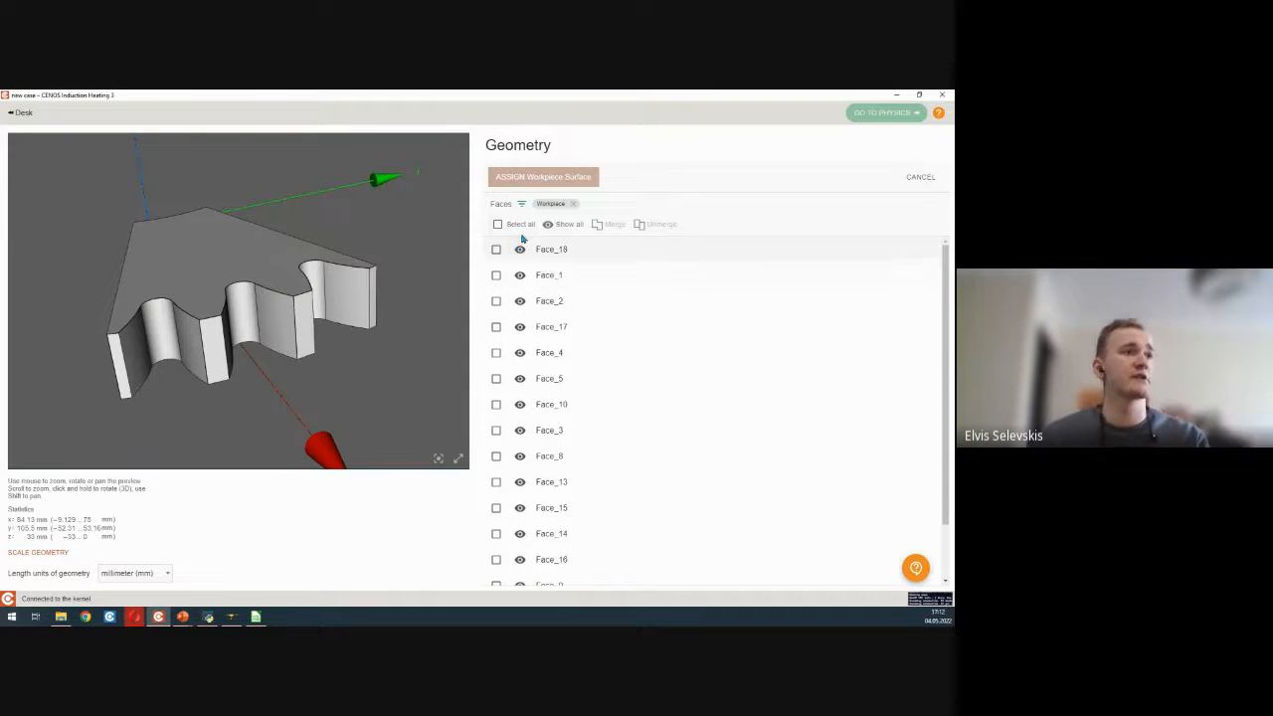
left_click(516, 225)
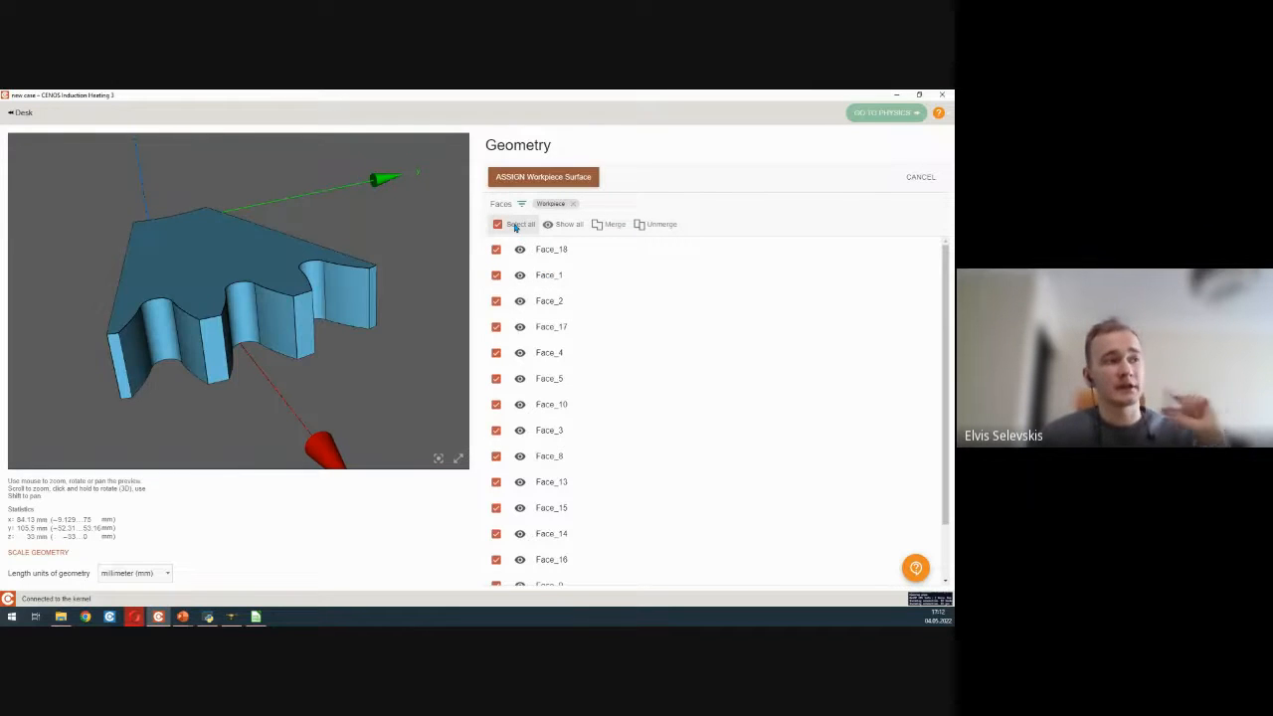
scroll(596, 383, "down", 1)
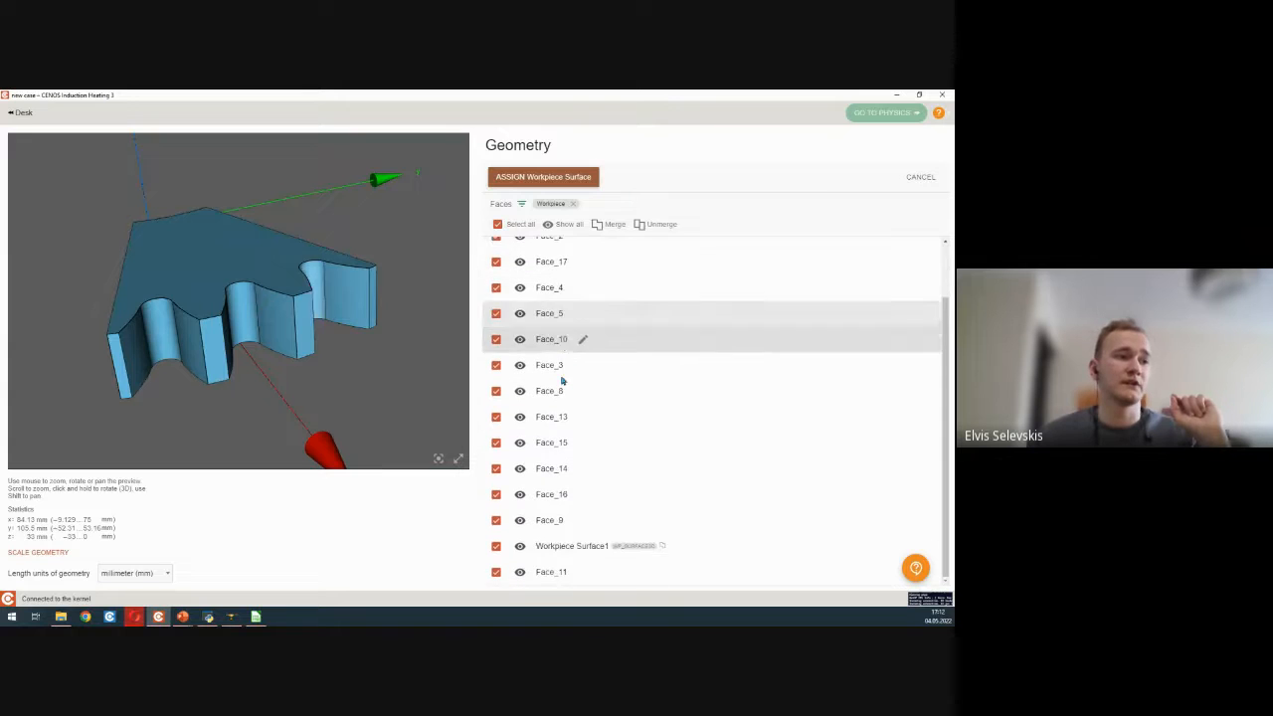
left_click(496, 546)
left_click_drag(289, 409, 340, 427)
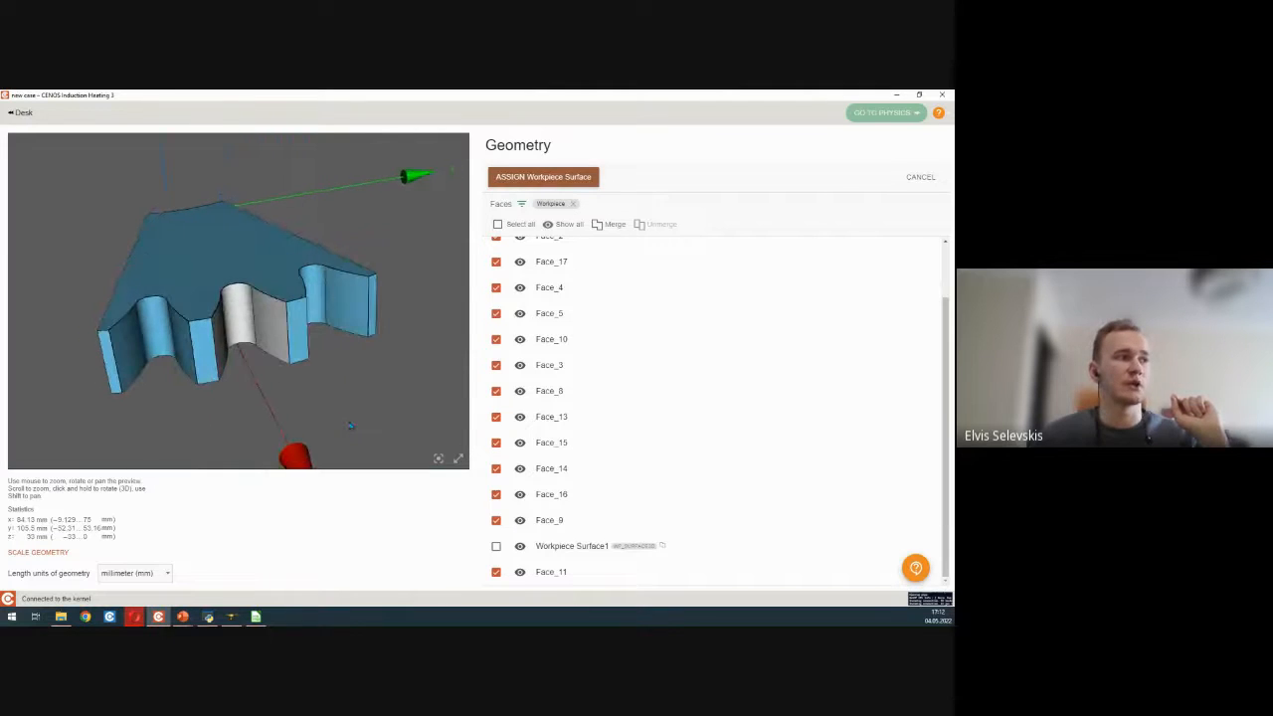
left_click_drag(426, 380, 455, 387)
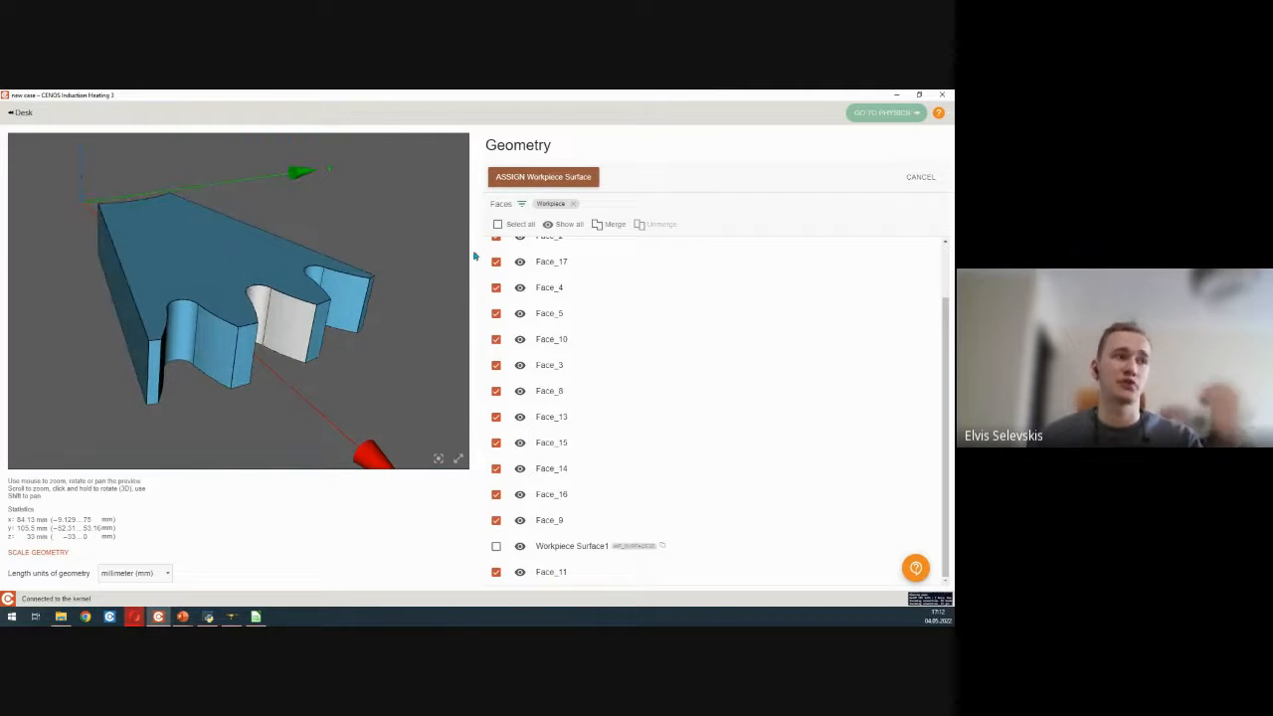
left_click(543, 177)
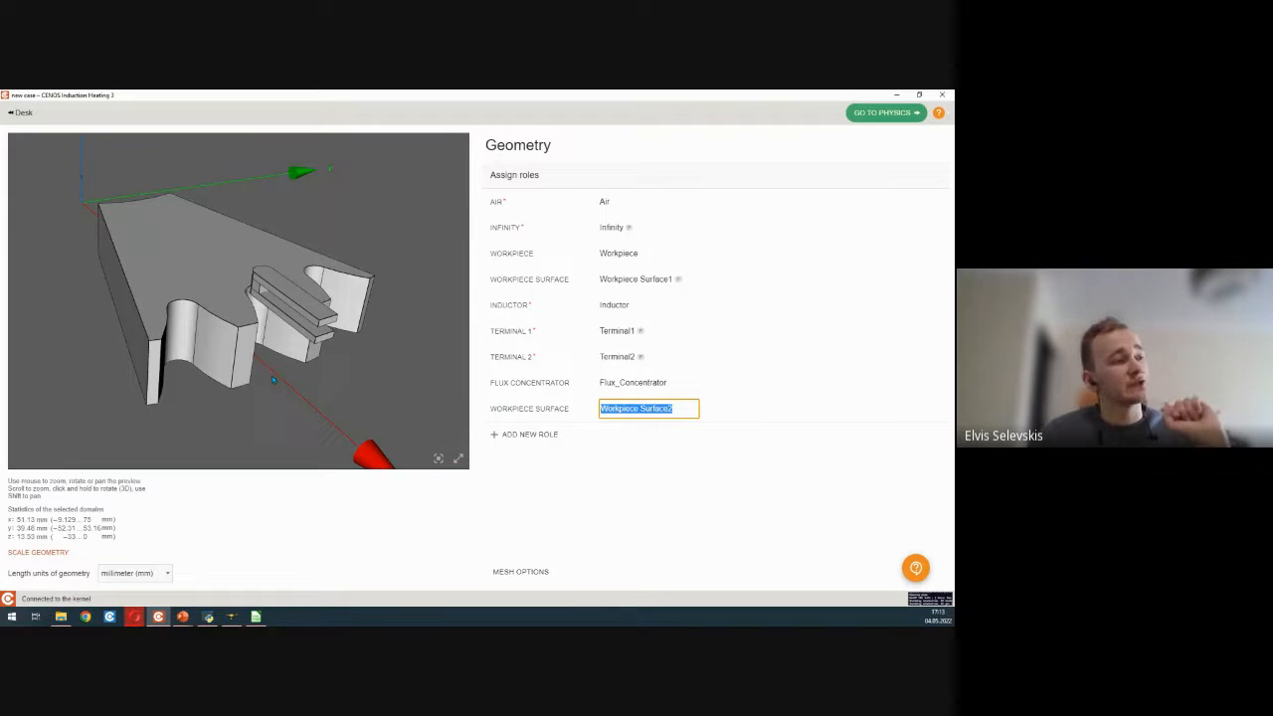
left_click_drag(272, 375, 353, 384)
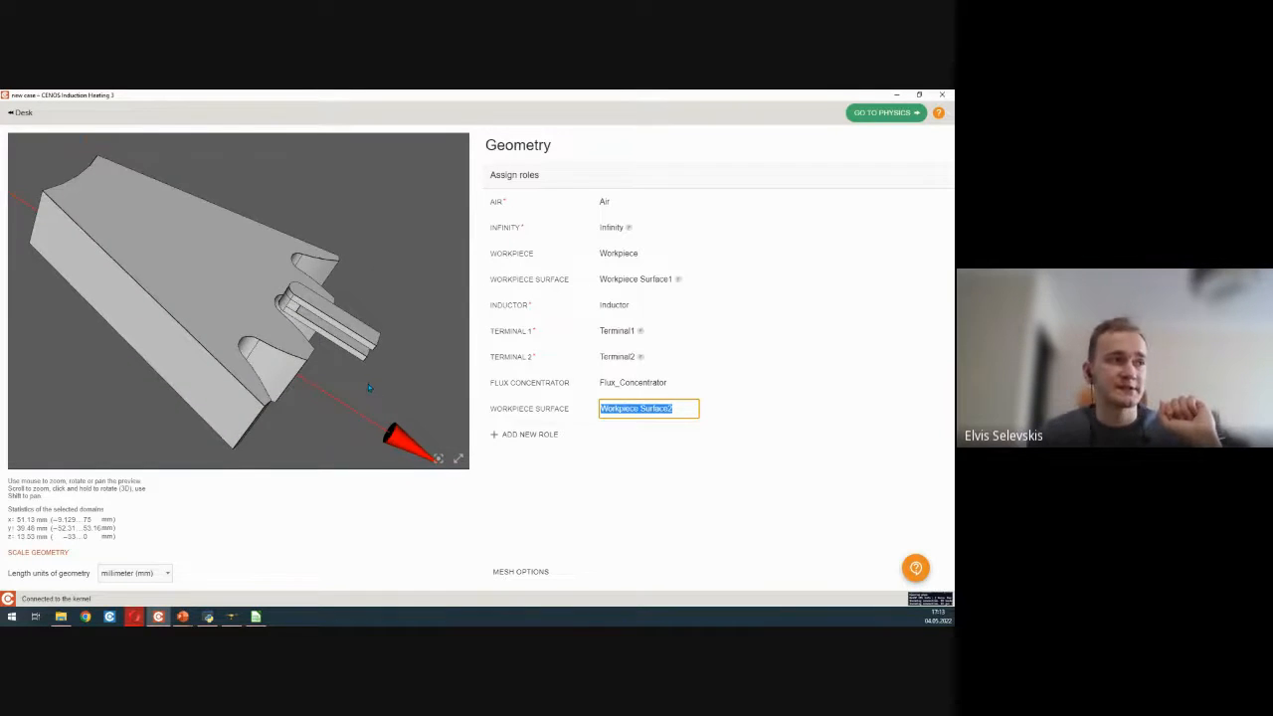
scroll(368, 384, "up", 6)
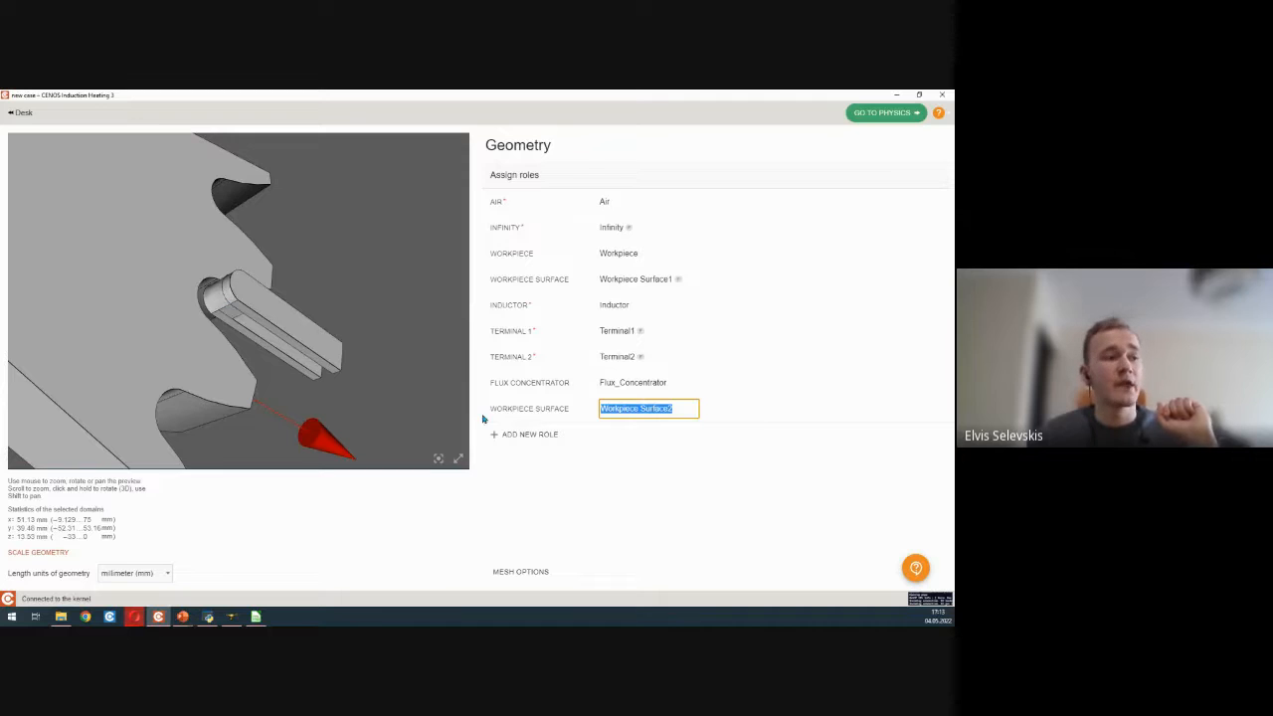
left_click(532, 435)
scroll(525, 531, "down", 3)
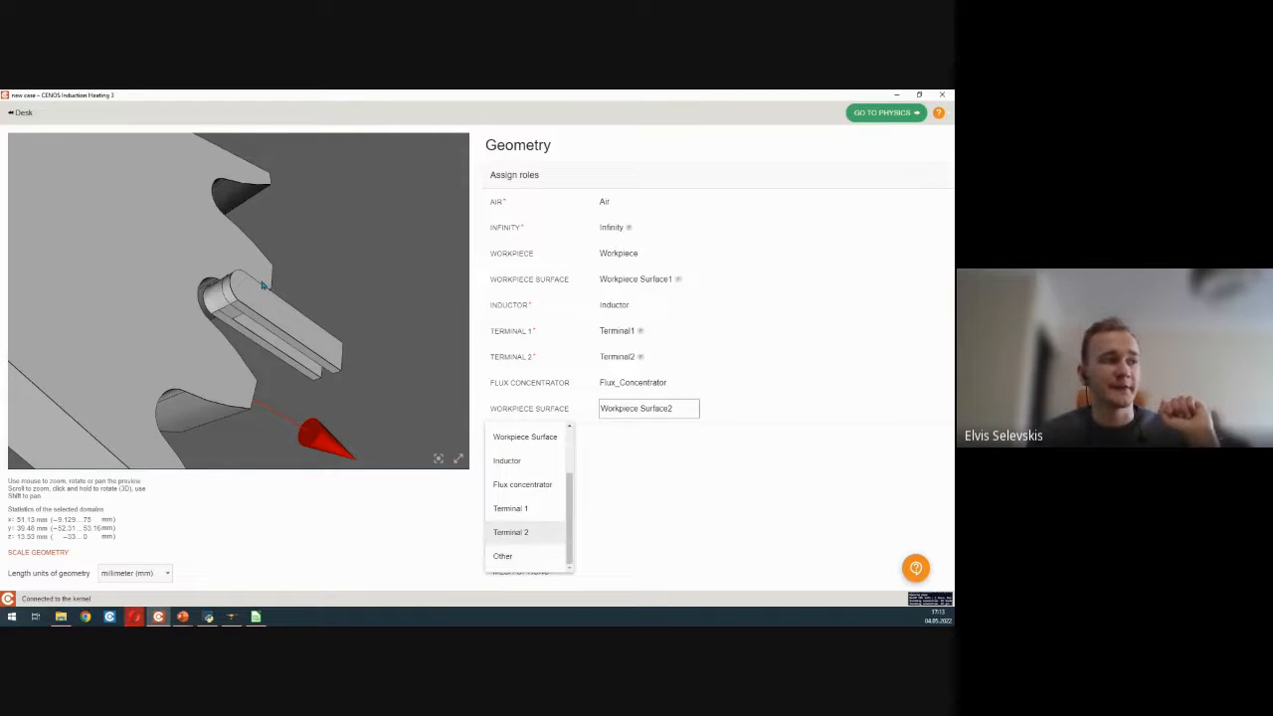
left_click_drag(383, 319, 338, 319)
scroll(245, 279, "down", 3)
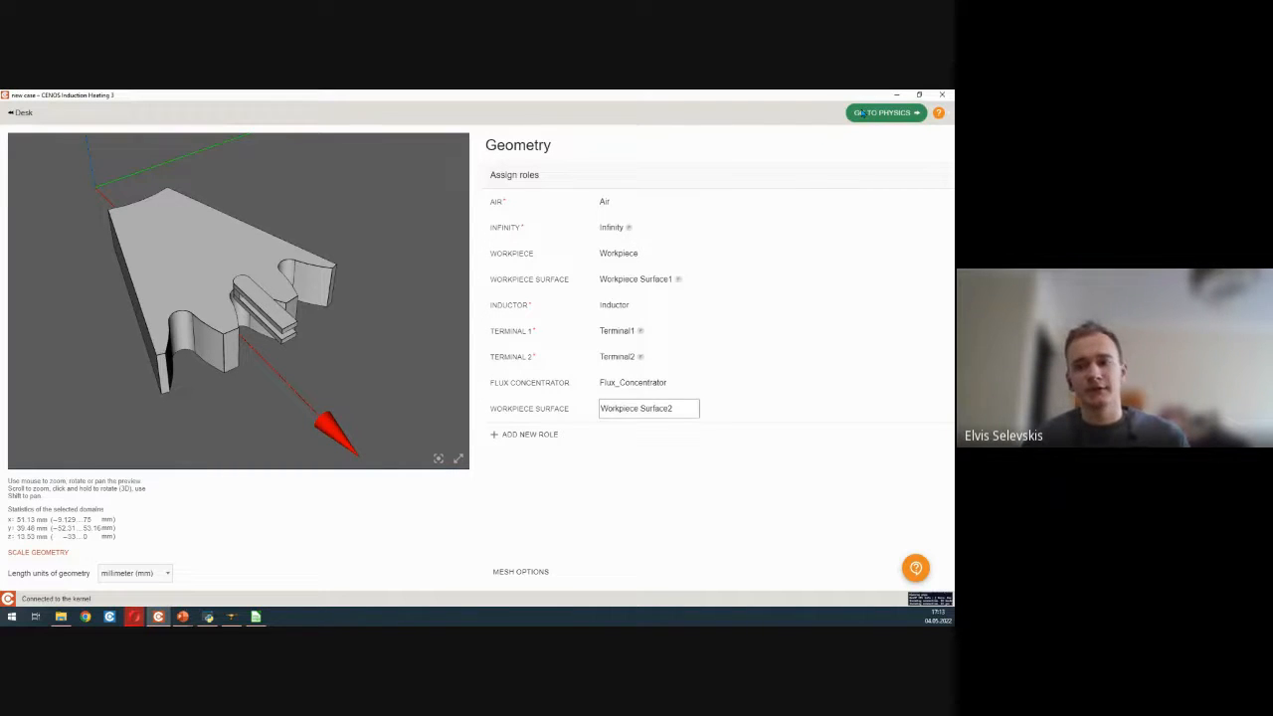
- Proceed to the physics setup and set the transient simulation's frequency to 10000 Hz, end time to 5 s and calculation time step to 0.1 s
left_click(861, 112)
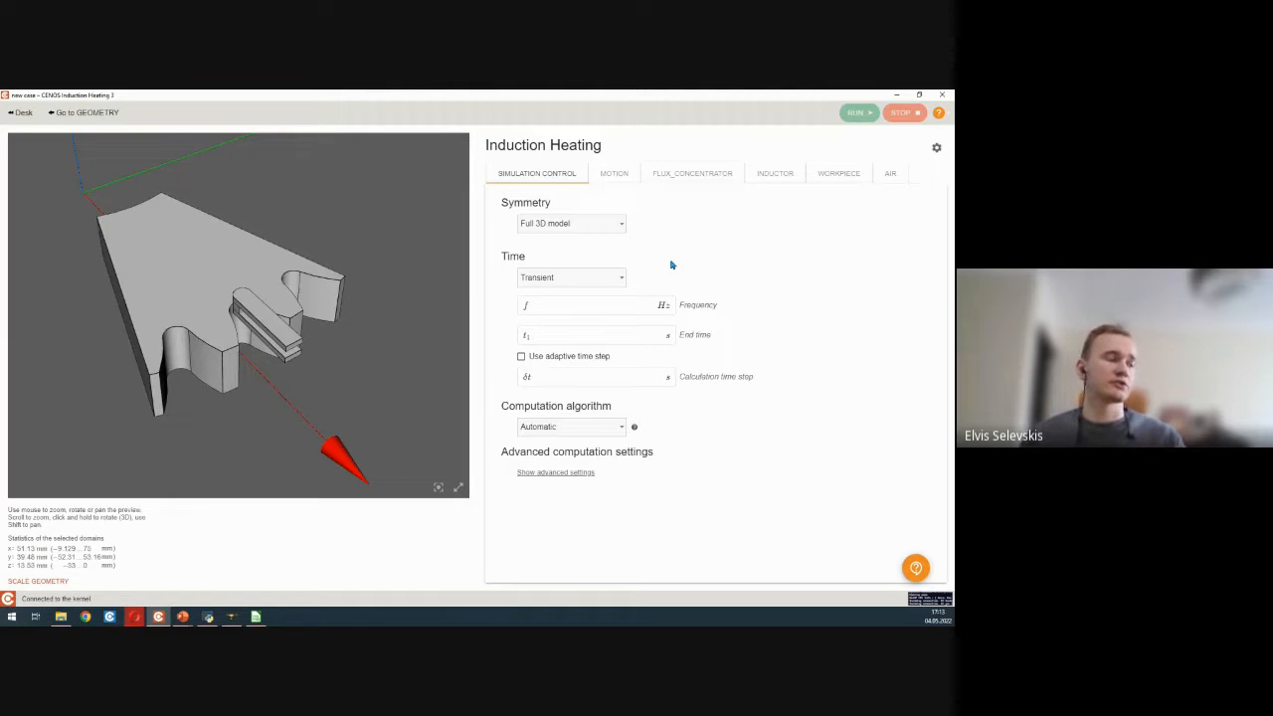
left_click(602, 299)
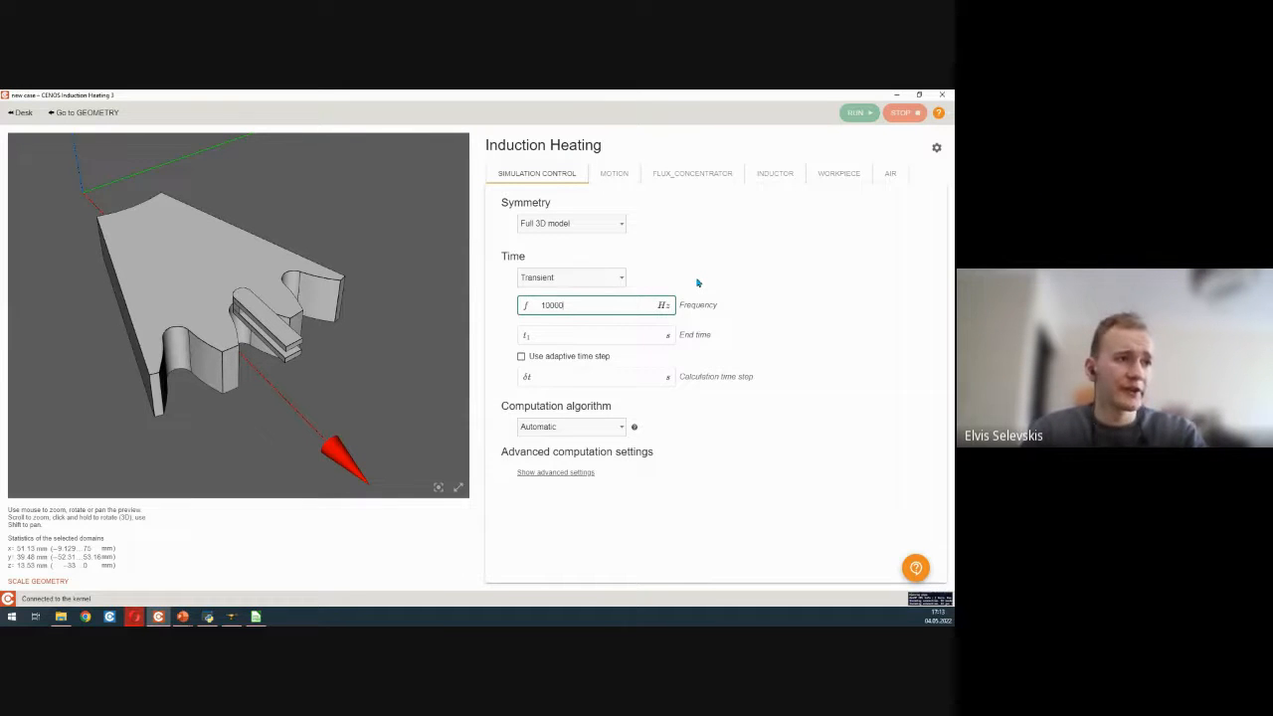
key("Tab")
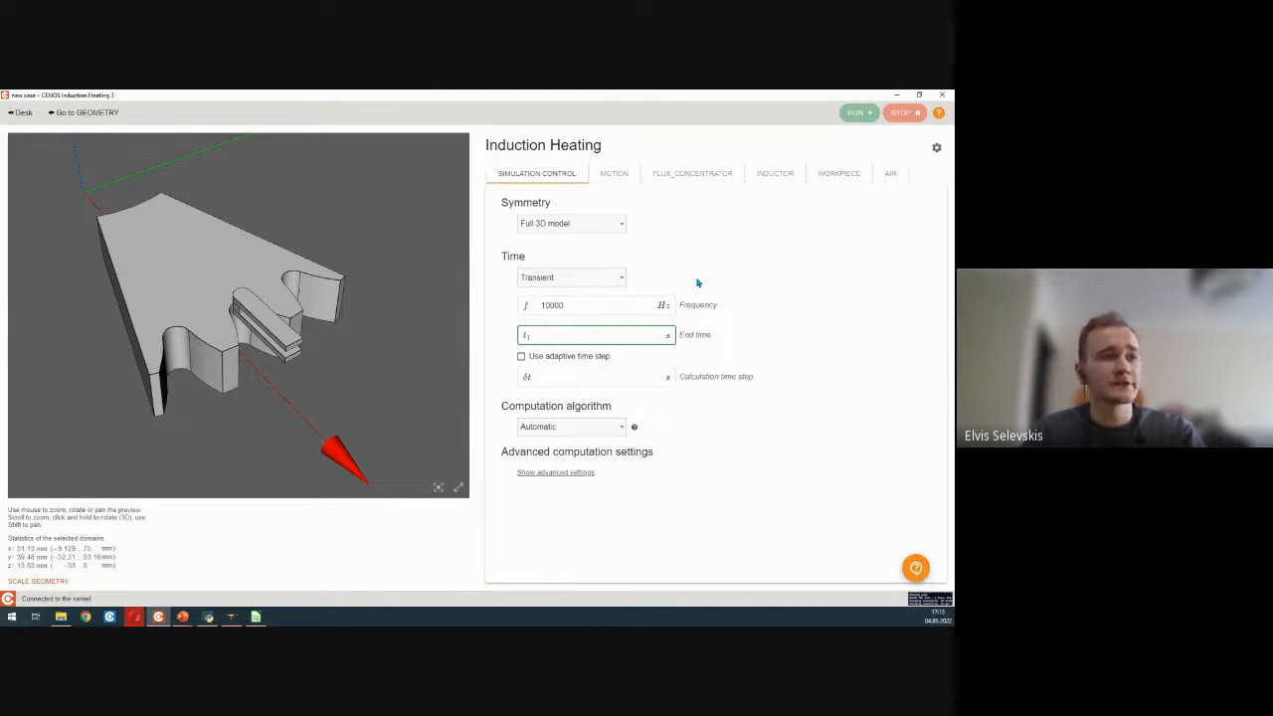
type("5")
key("Tab")
key("Tab")
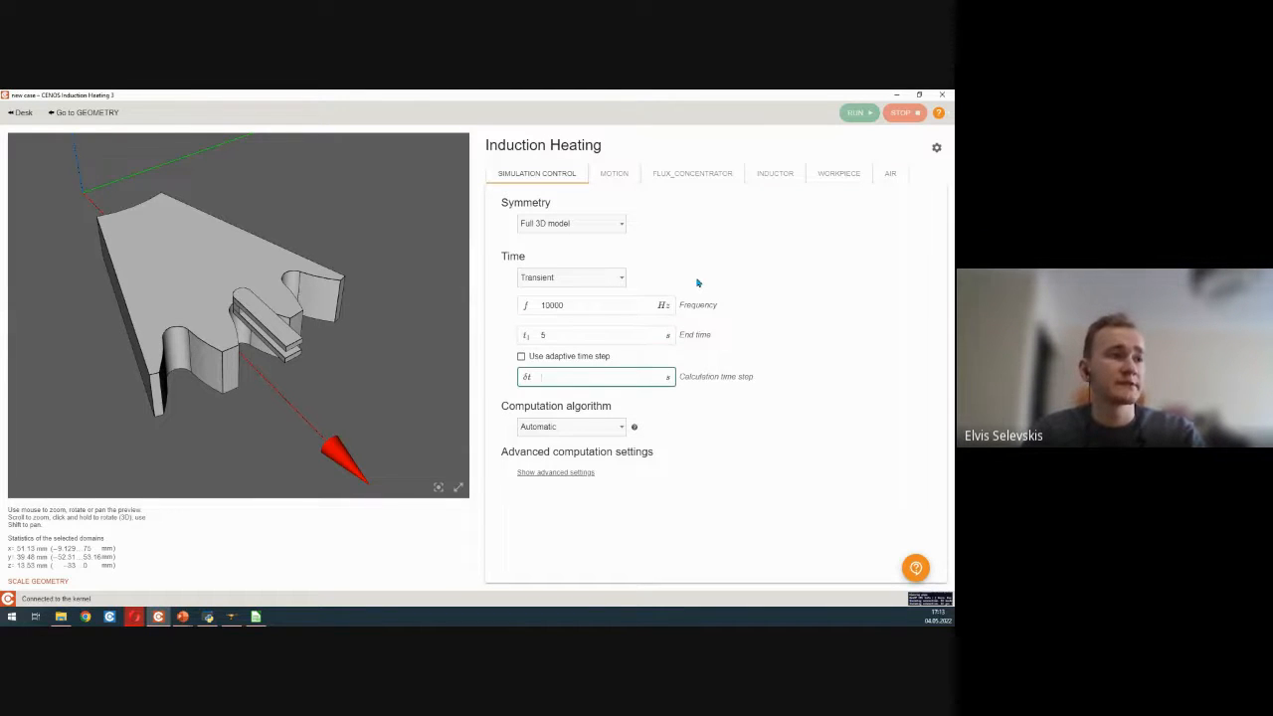
type("0.1")
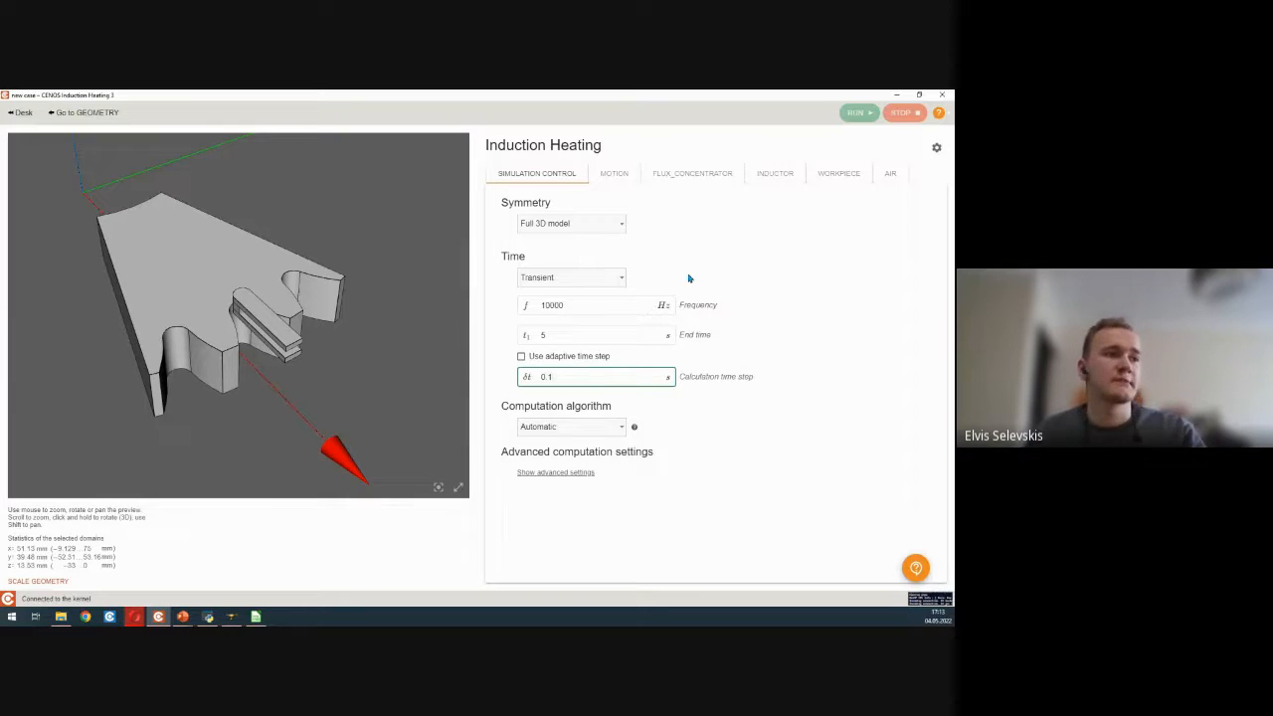
left_click(667, 428)
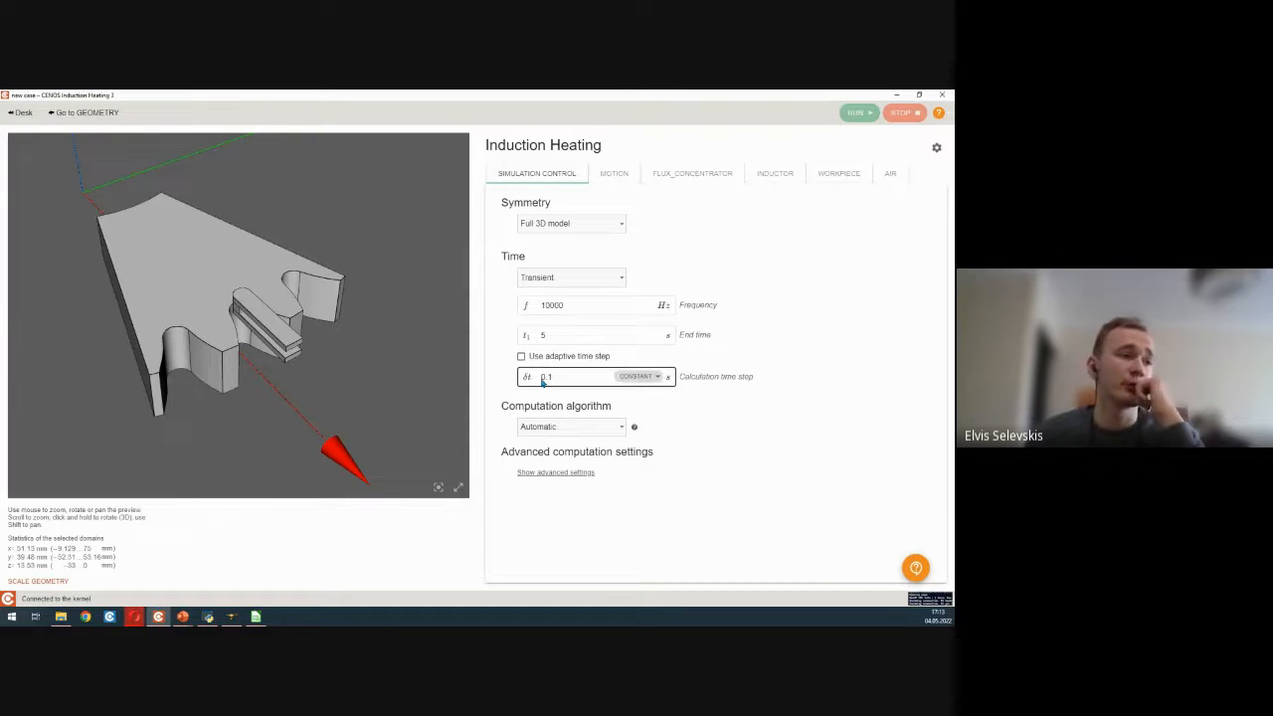
- Create a new motion, set it as complex motion and apply it to the Workpiece domain
left_click(613, 172)
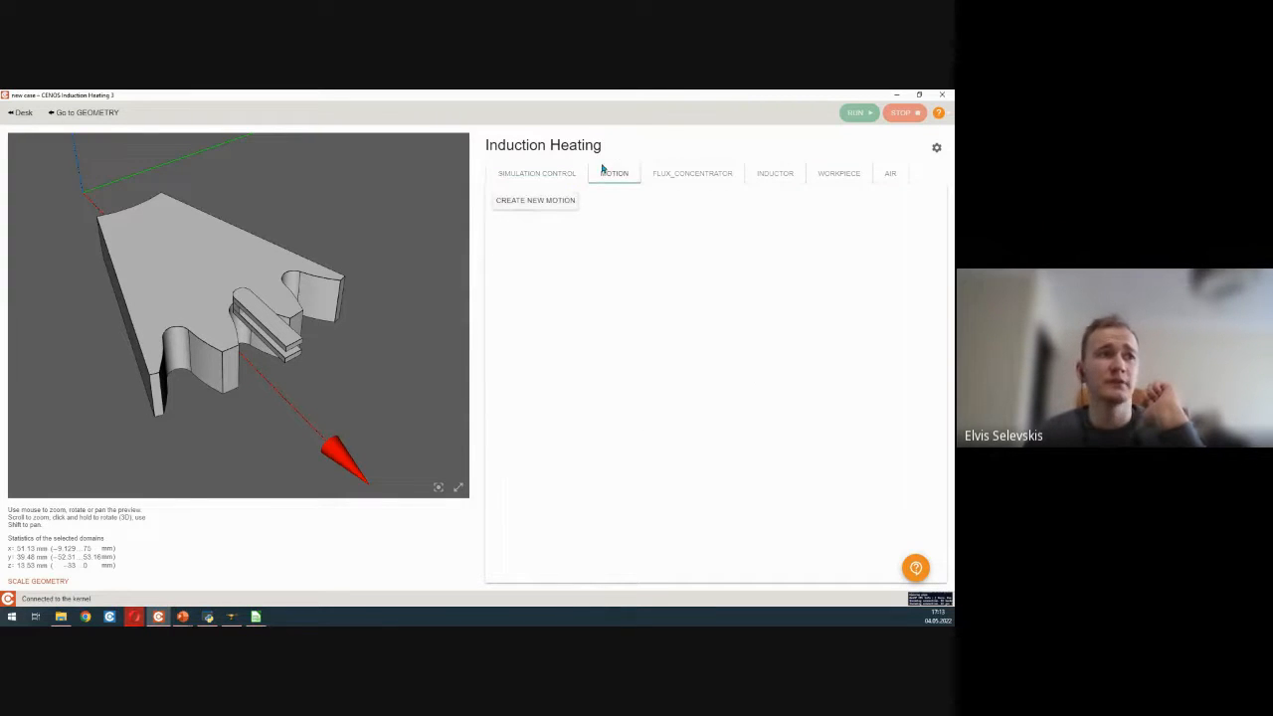
left_click(541, 202)
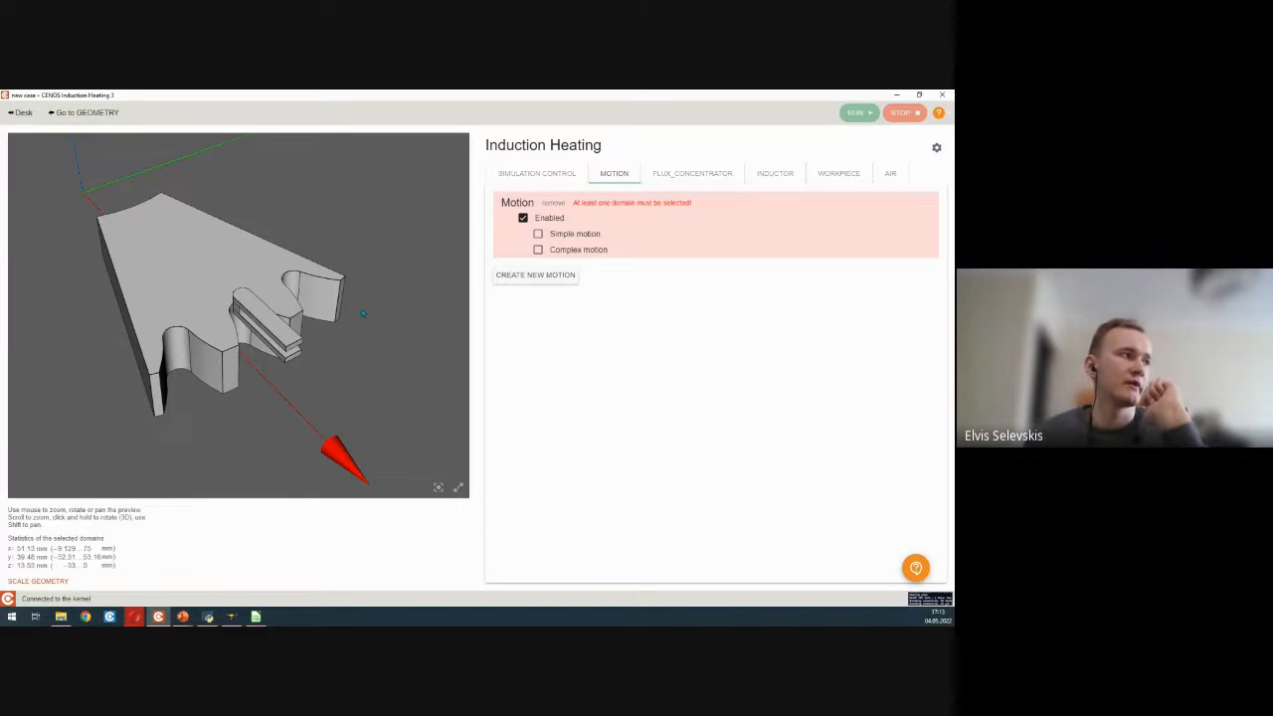
left_click_drag(363, 314, 411, 299)
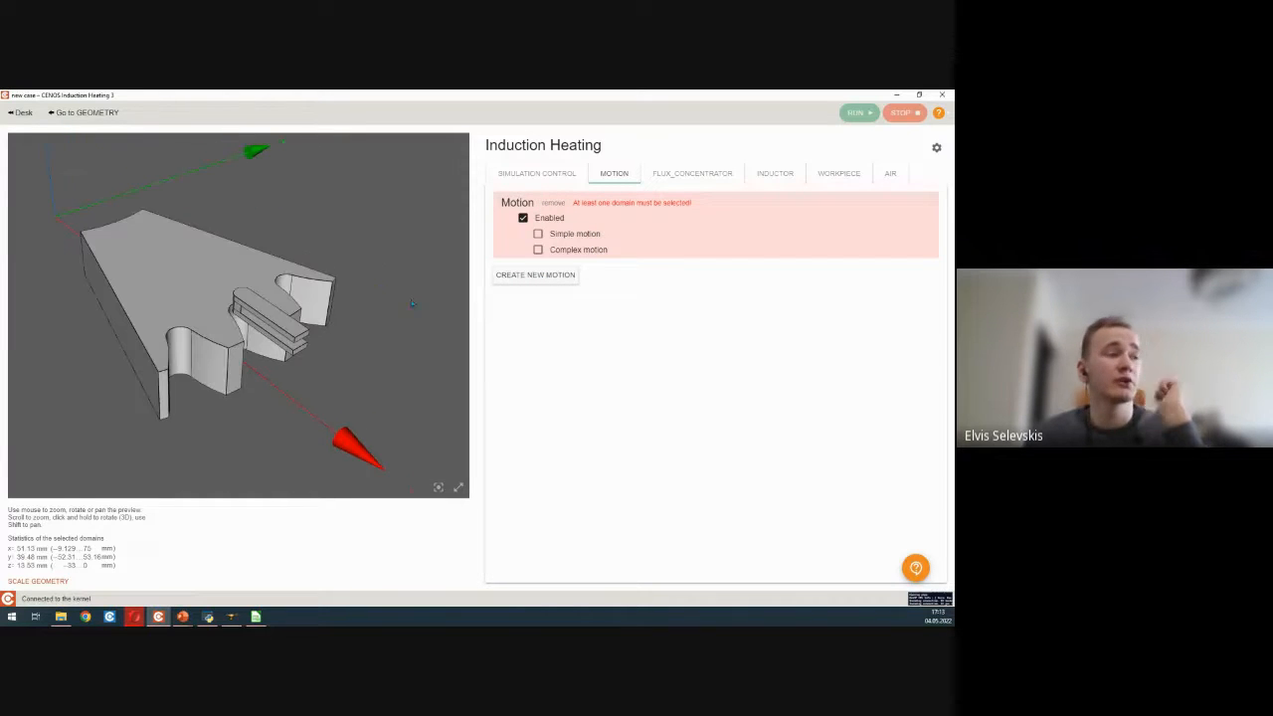
left_click(568, 249)
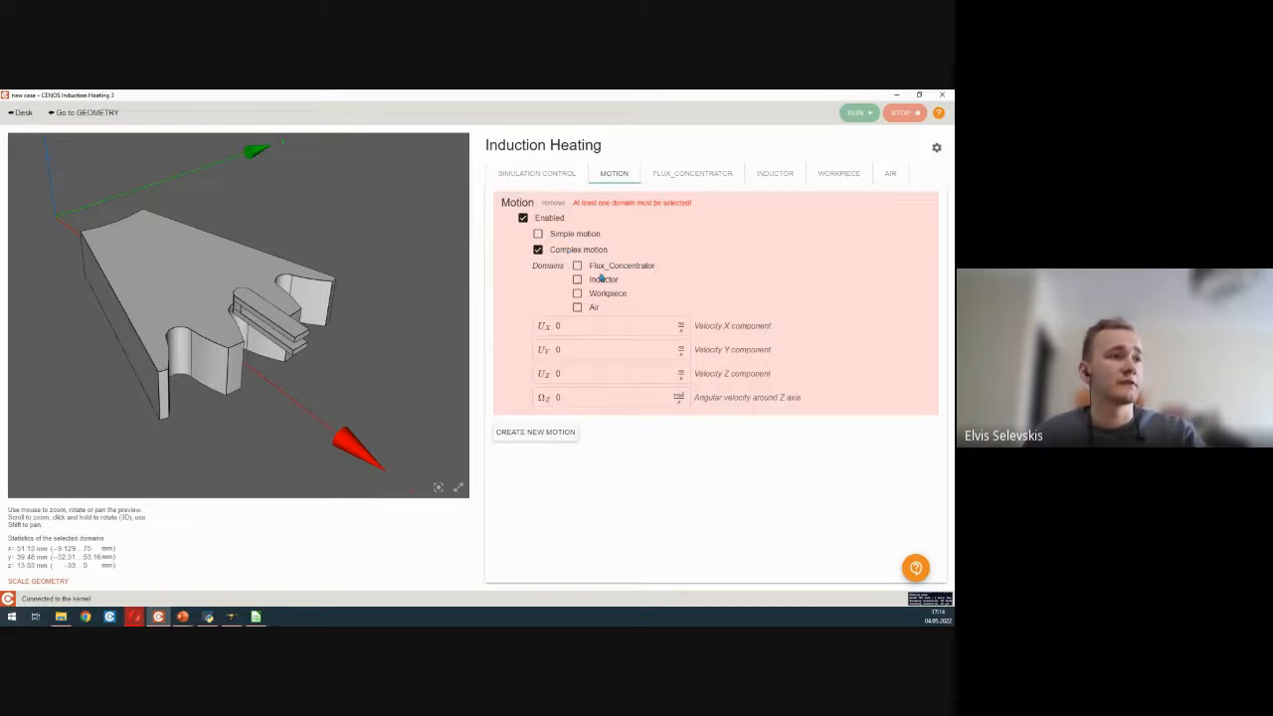
scroll(398, 325, "down", 5)
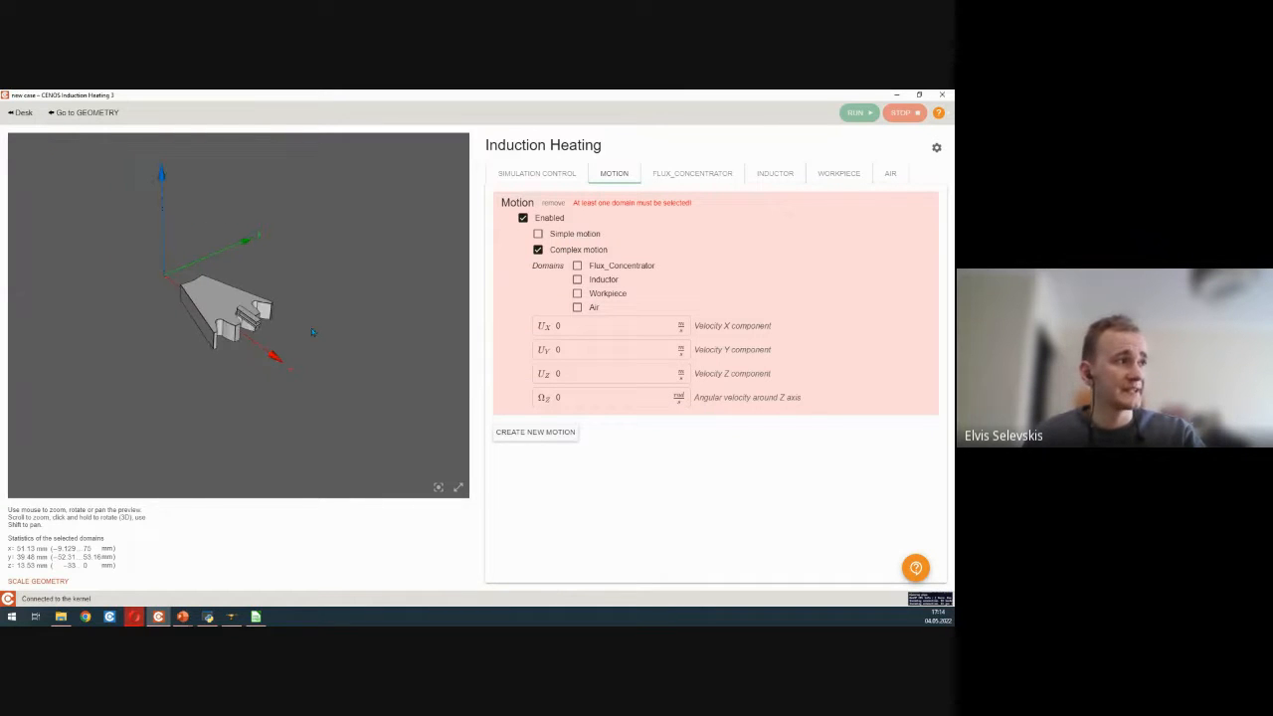
left_click_drag(292, 299, 295, 238)
left_click_drag(255, 356, 219, 216)
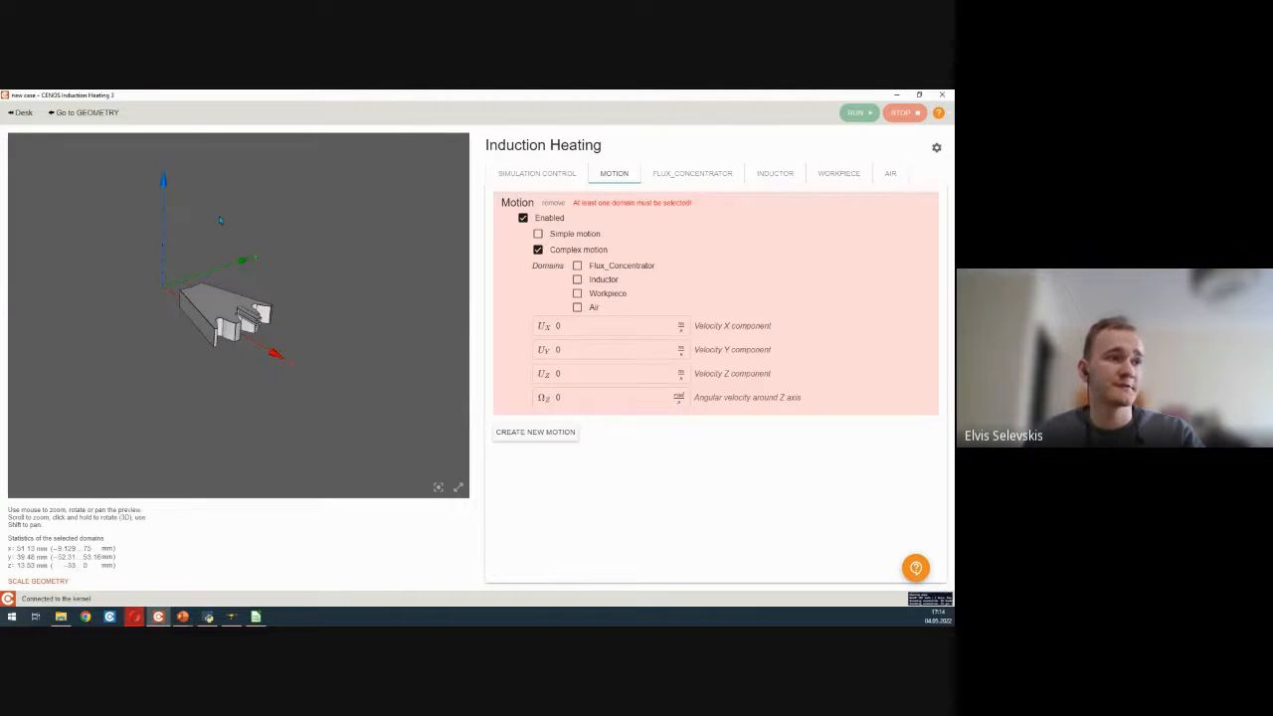
left_click(578, 296)
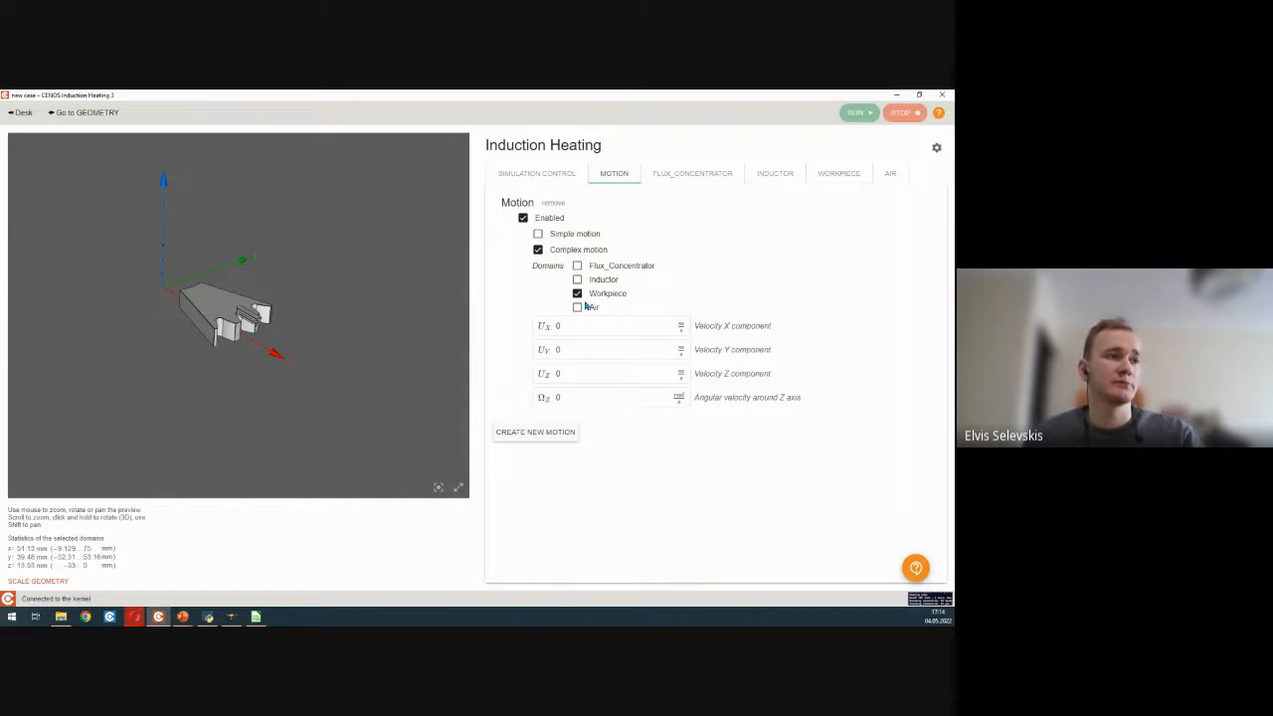
- Set the workpiece motion's velocity Z component to 0.005 m/s and check the direction against the model axes
left_click(590, 382)
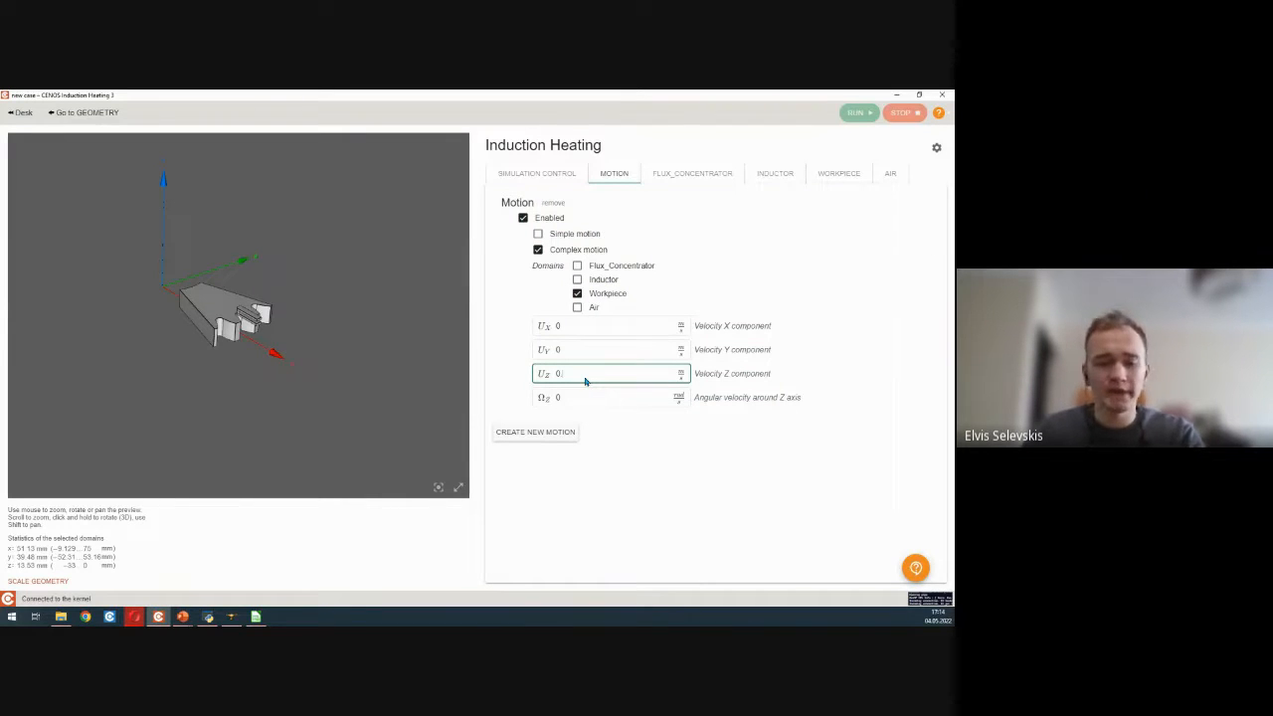
type(".005")
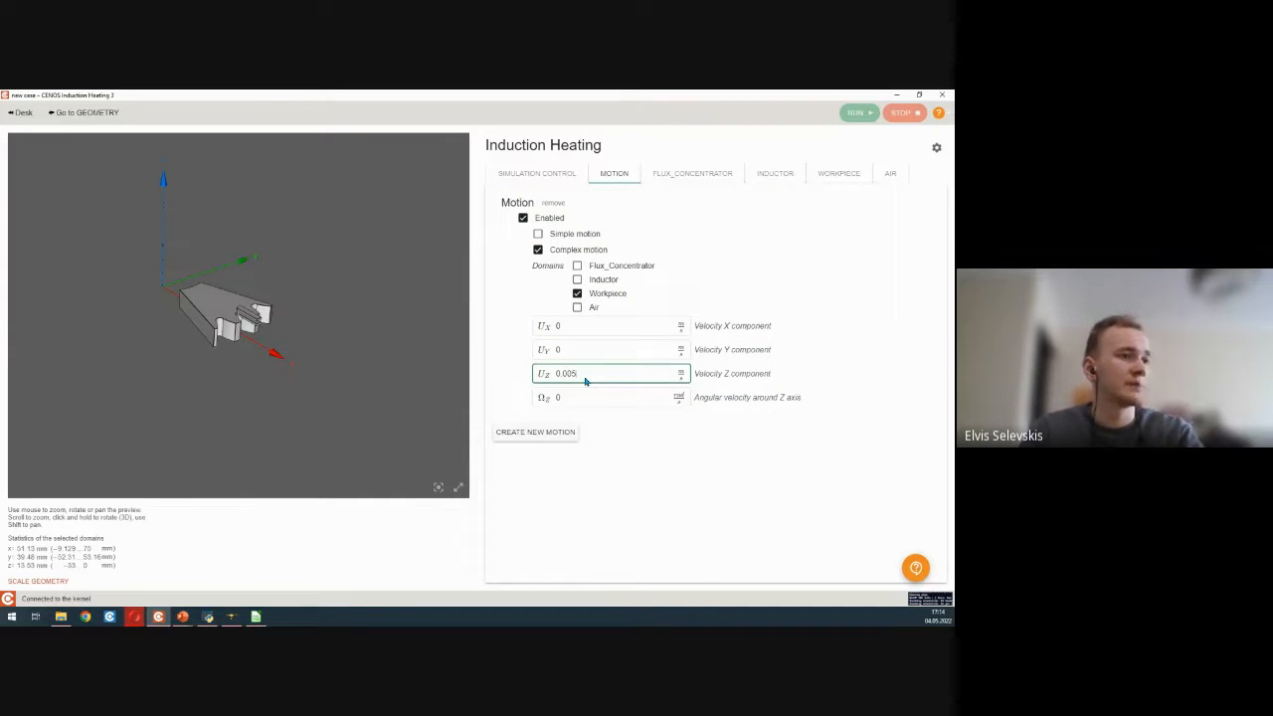
key("BackSpace")
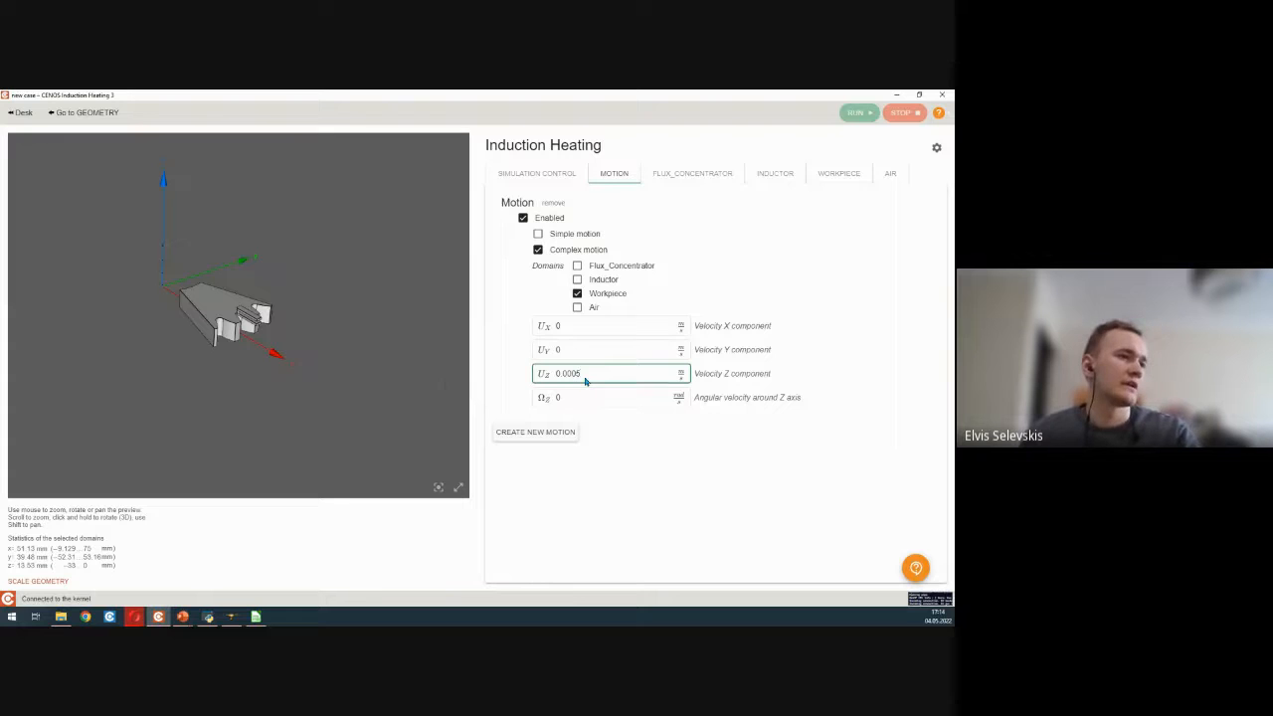
left_click_drag(446, 387, 294, 350)
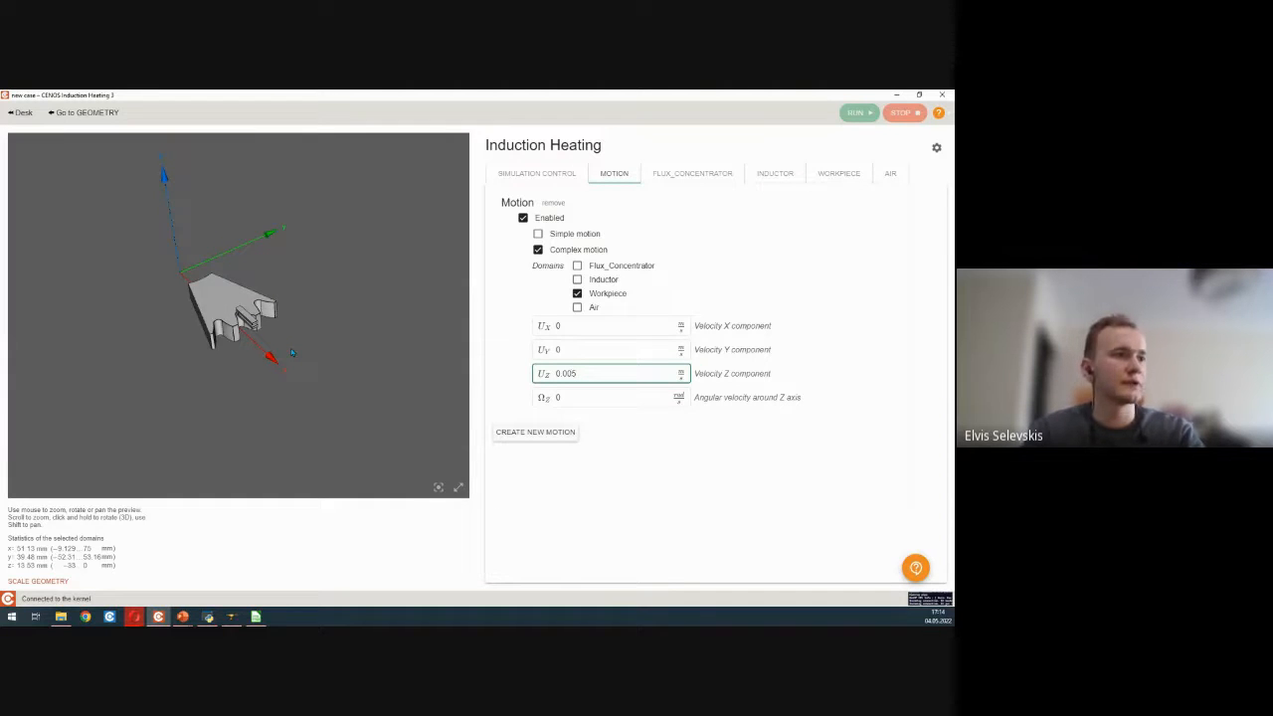
left_click_drag(332, 347, 350, 346)
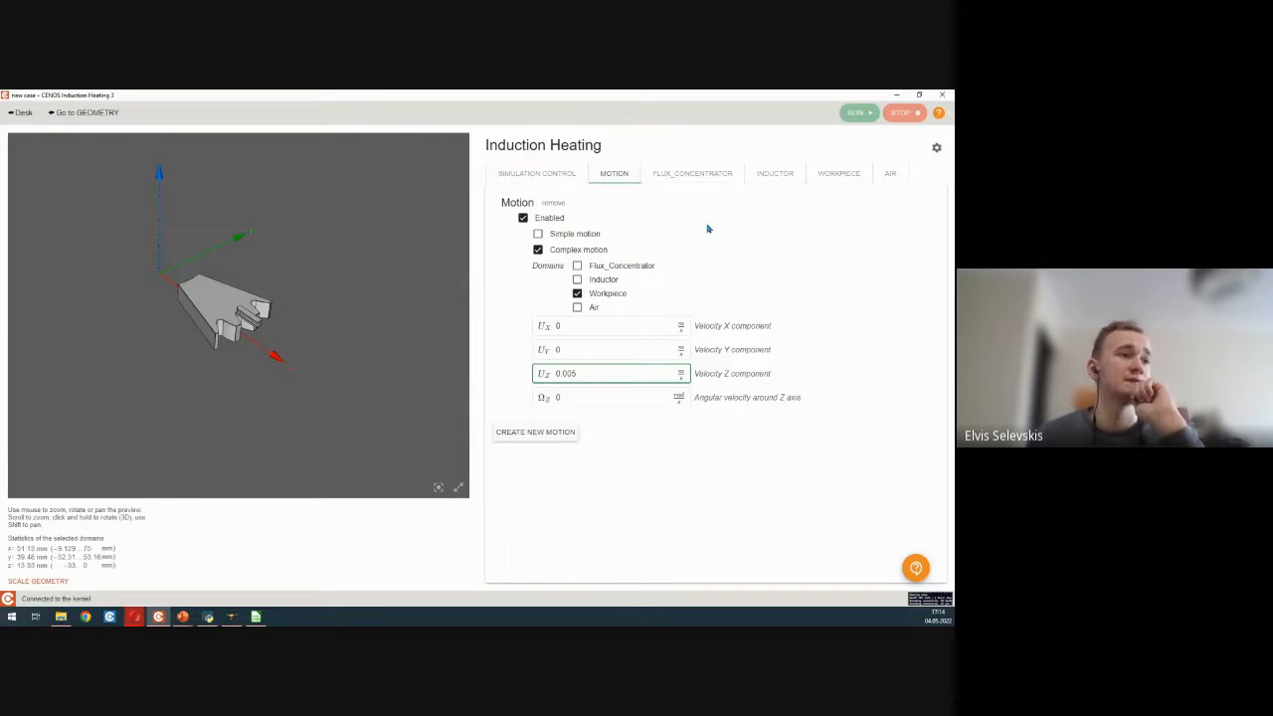
- Assign the Flux concentrator (FERROTRON 559H) material to the Flux_Concentrator domain
left_click(694, 173)
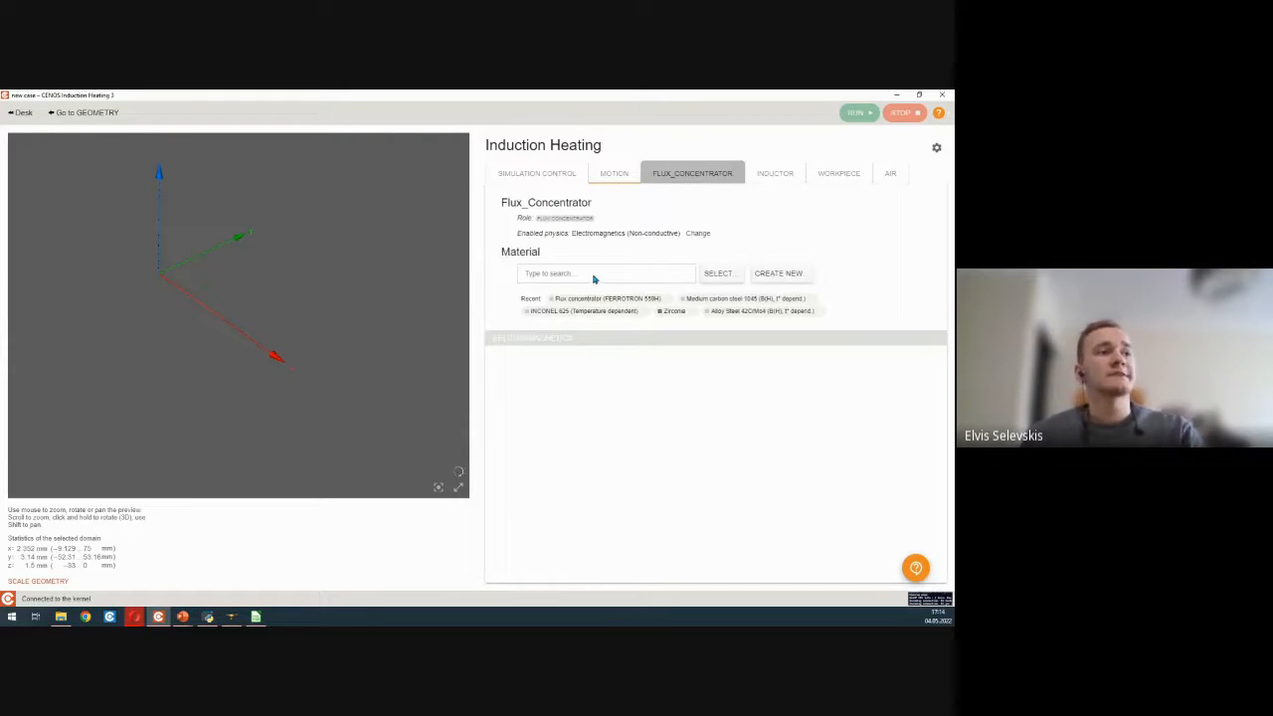
left_click(593, 276)
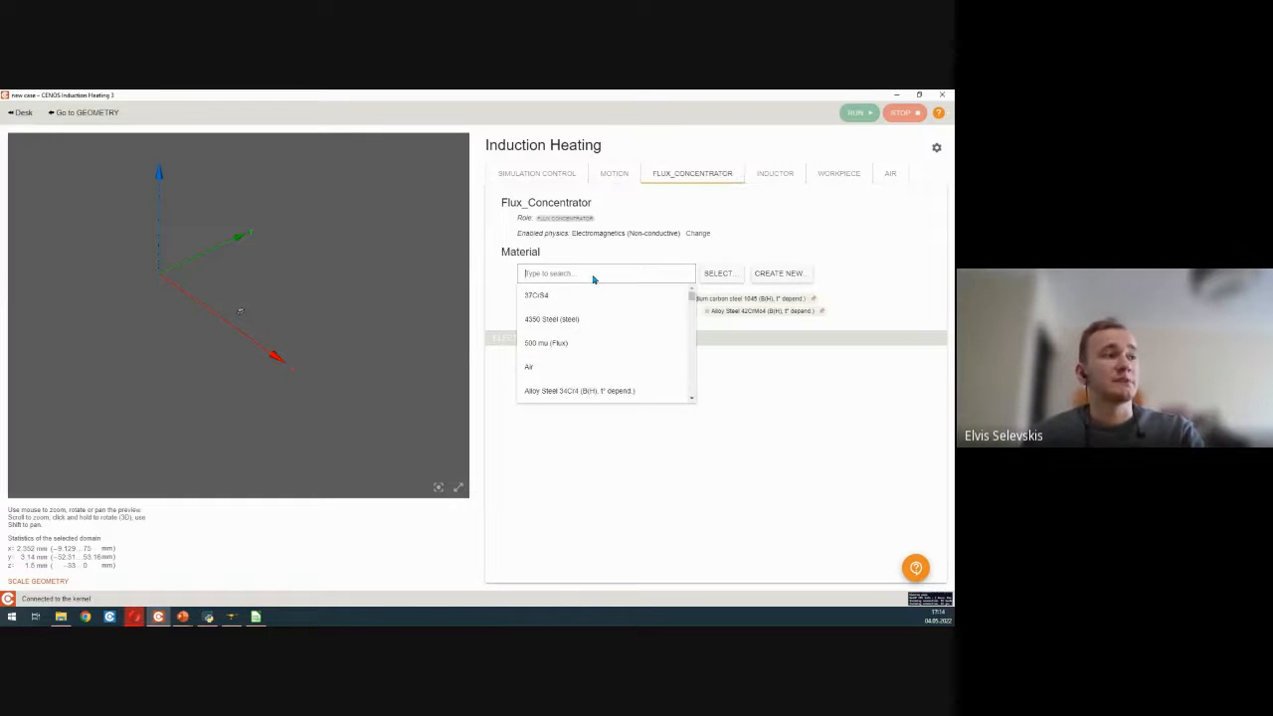
type("ferr")
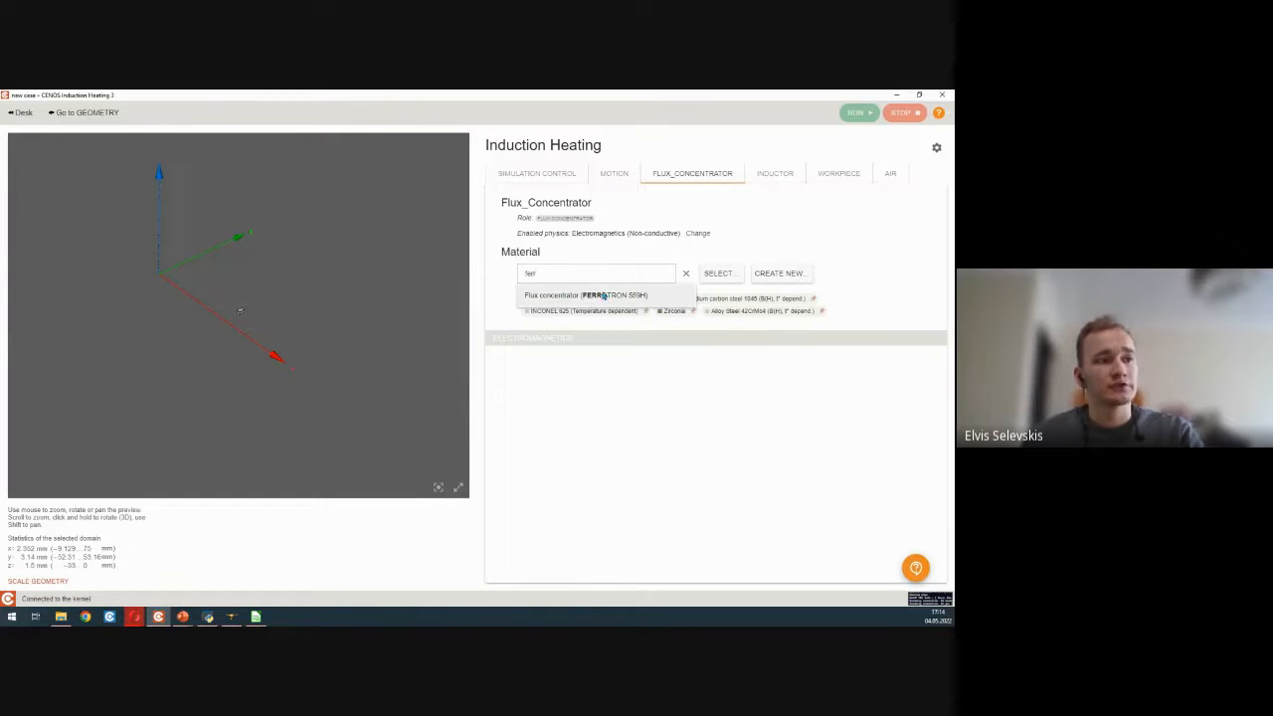
left_click(610, 298)
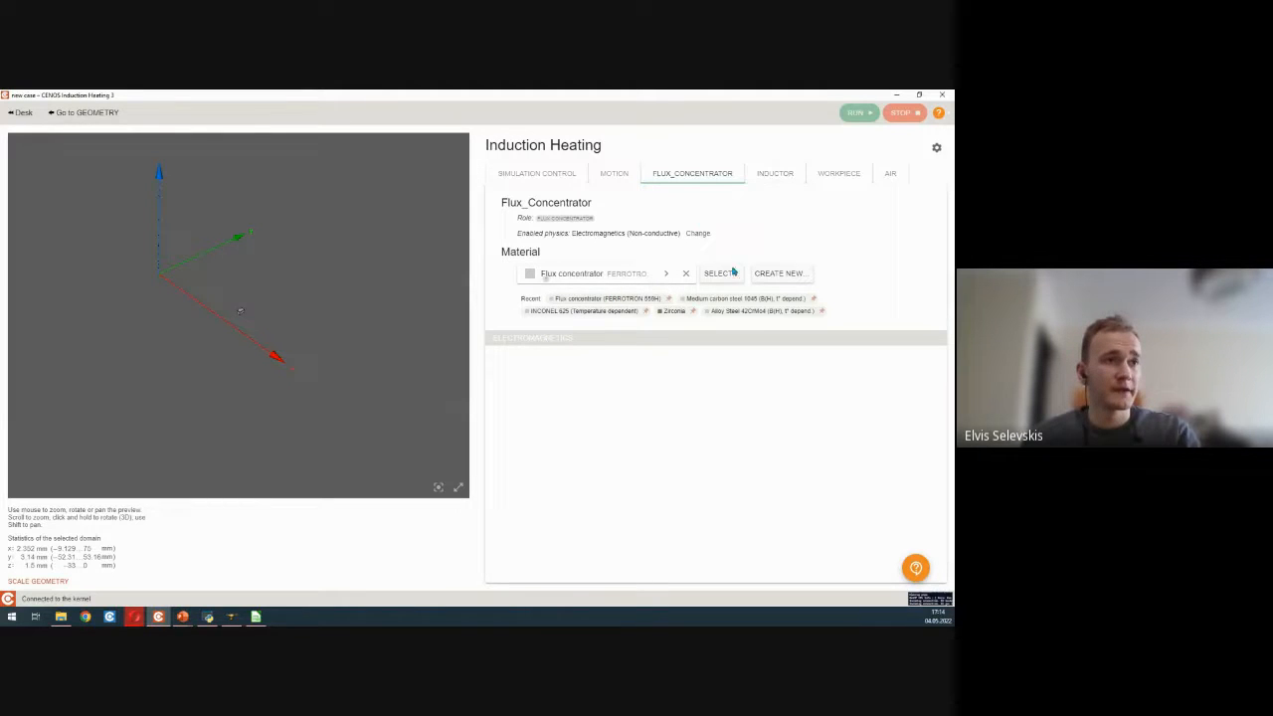
- Examine the flux concentrator material's magnetic properties, switching its B(H) model off and back on
left_click(666, 273)
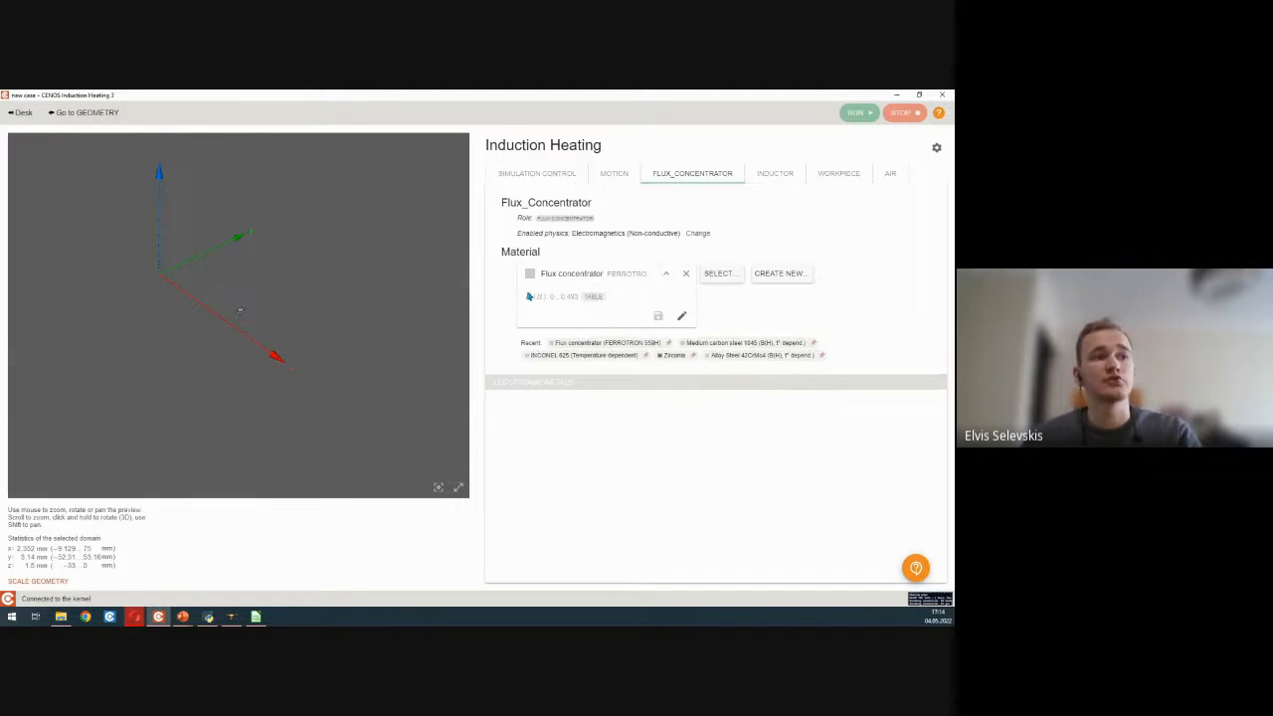
left_click(683, 316)
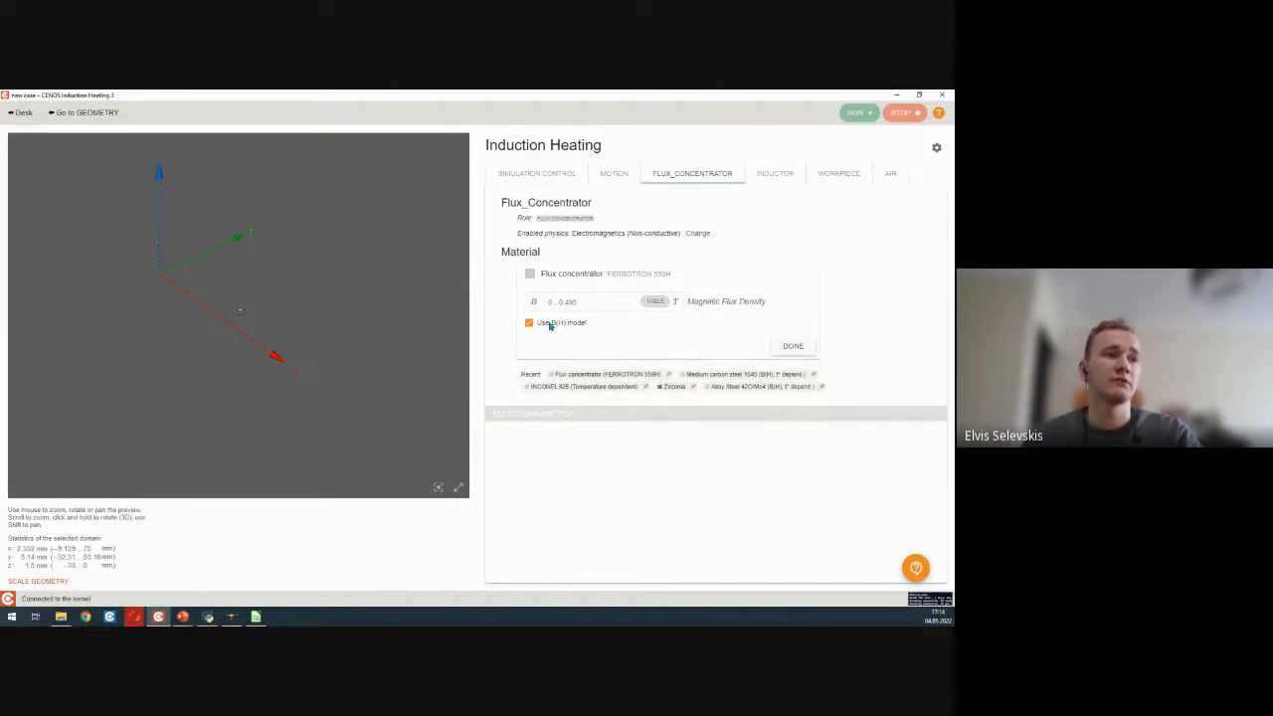
left_click(549, 324)
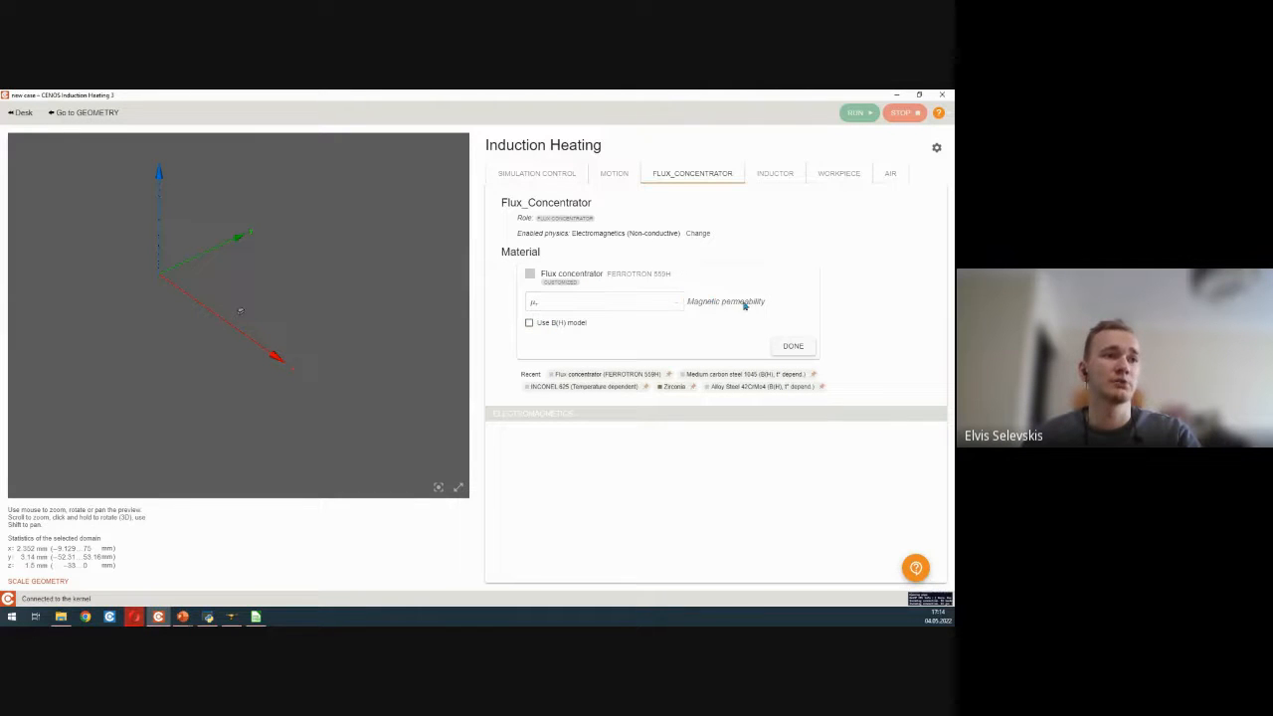
left_click(561, 323)
left_click(792, 346)
- Set the inductor's Terminal1 current amplitude to 5000 A
left_click(774, 180)
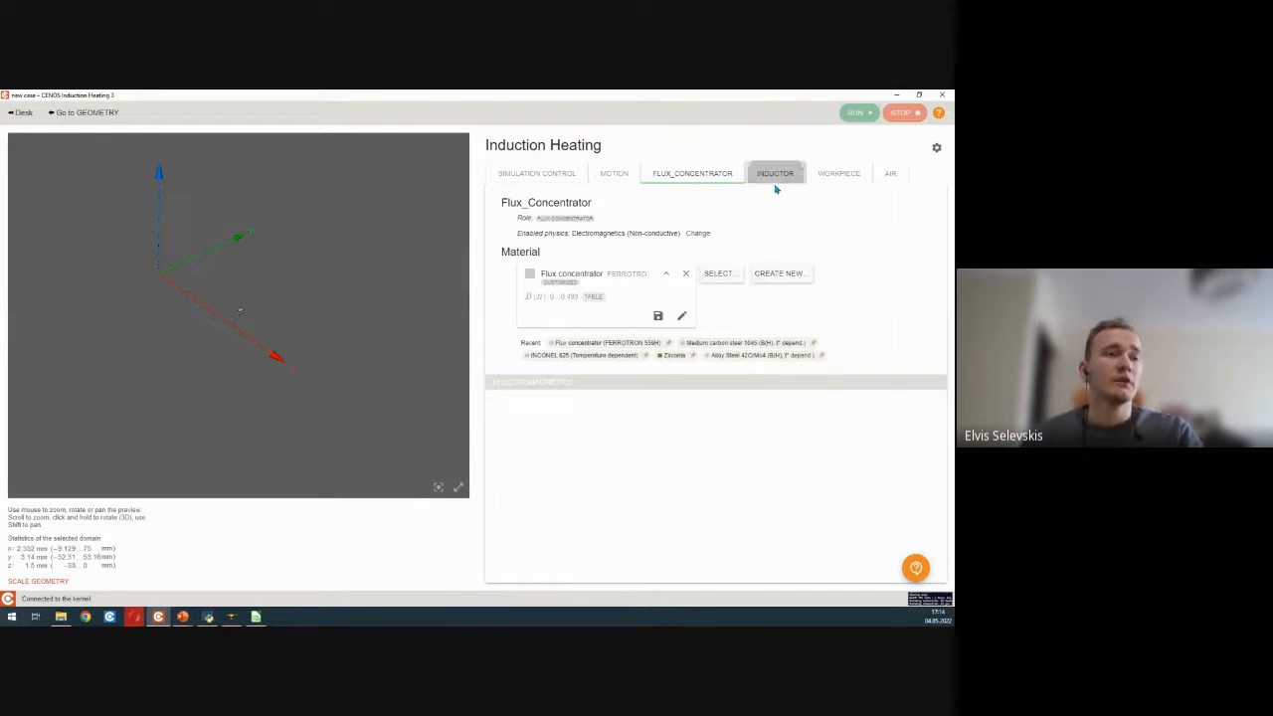
left_click(693, 400)
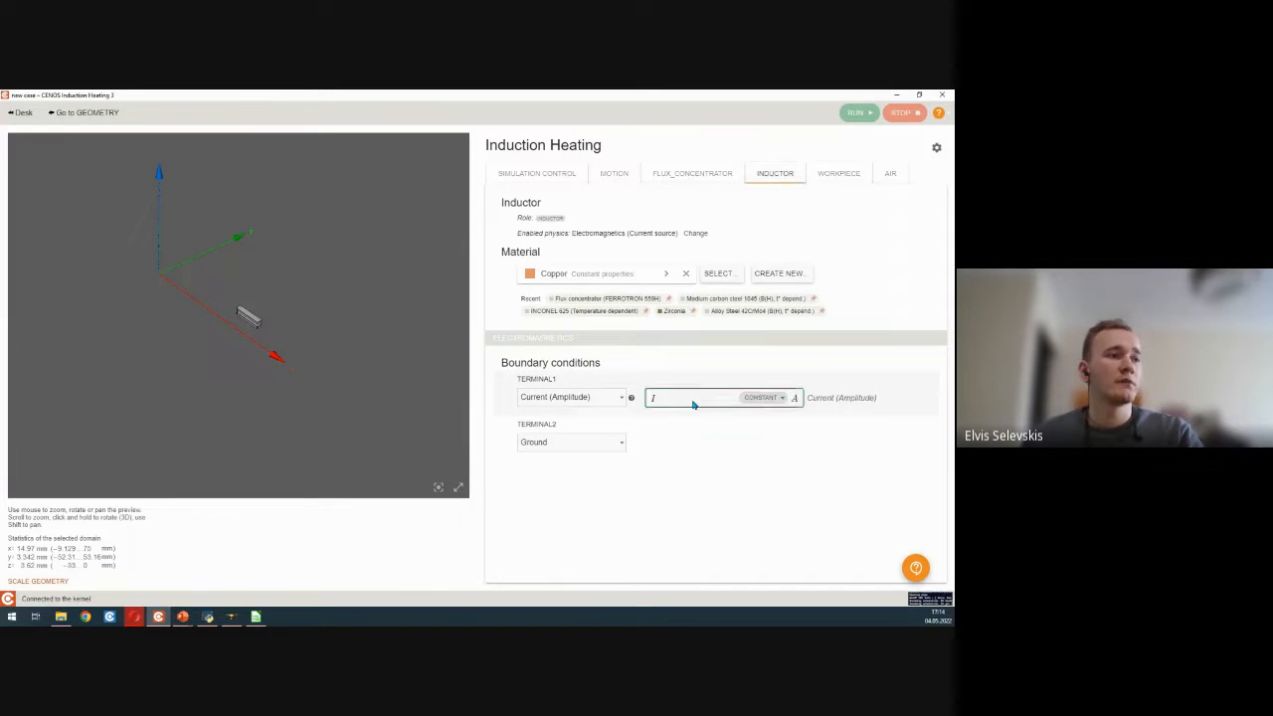
type("5000")
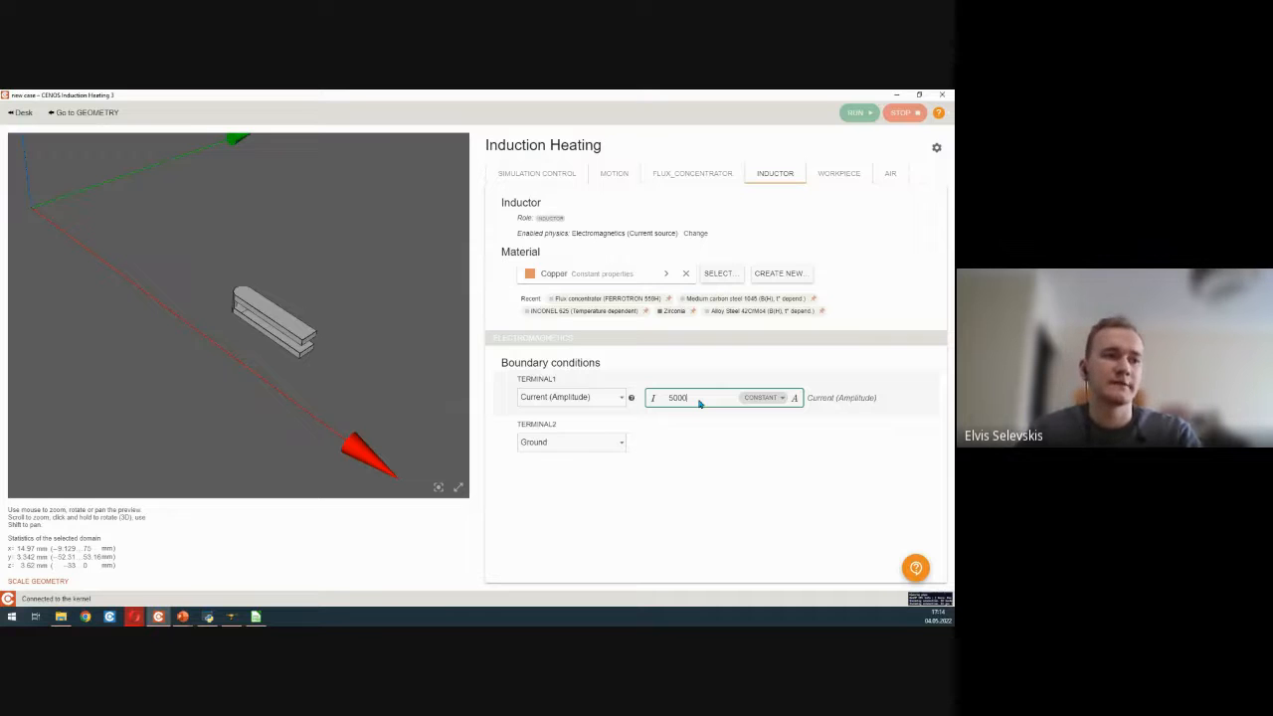
- Assign Medium carbon steel 1045 (B(H), t° depend.) as the workpiece material
left_click(833, 173)
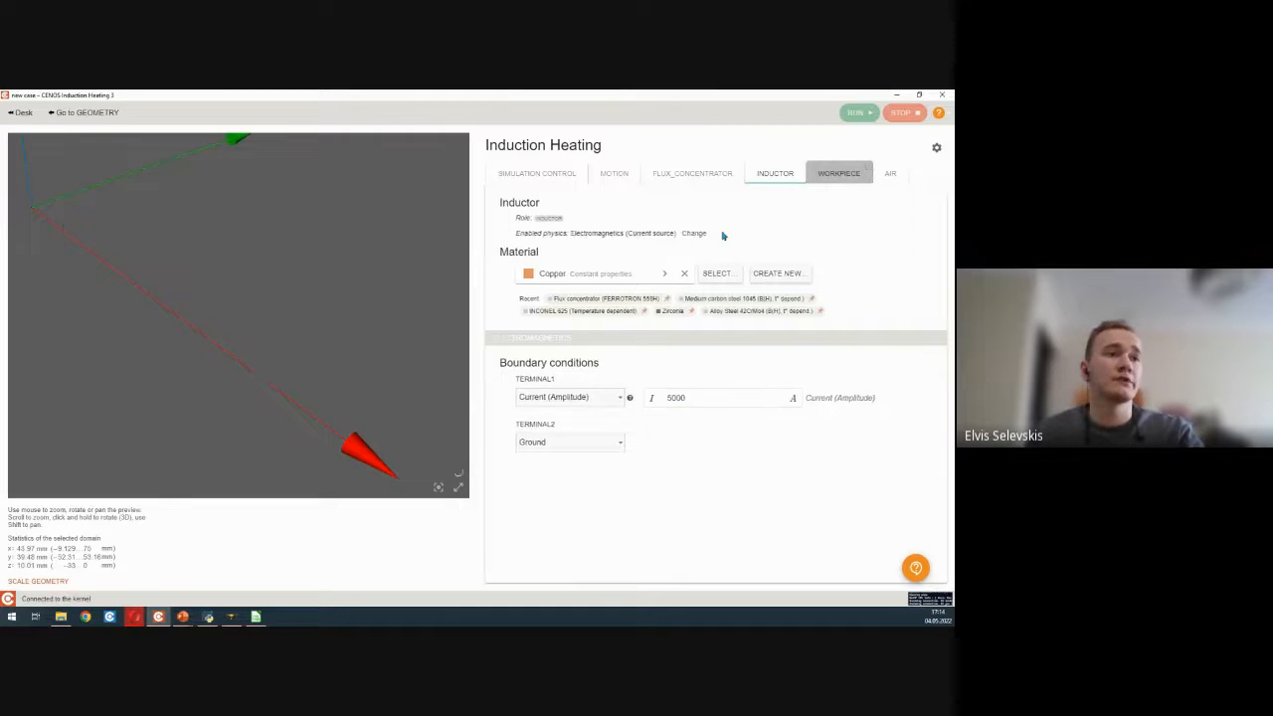
left_click(622, 275)
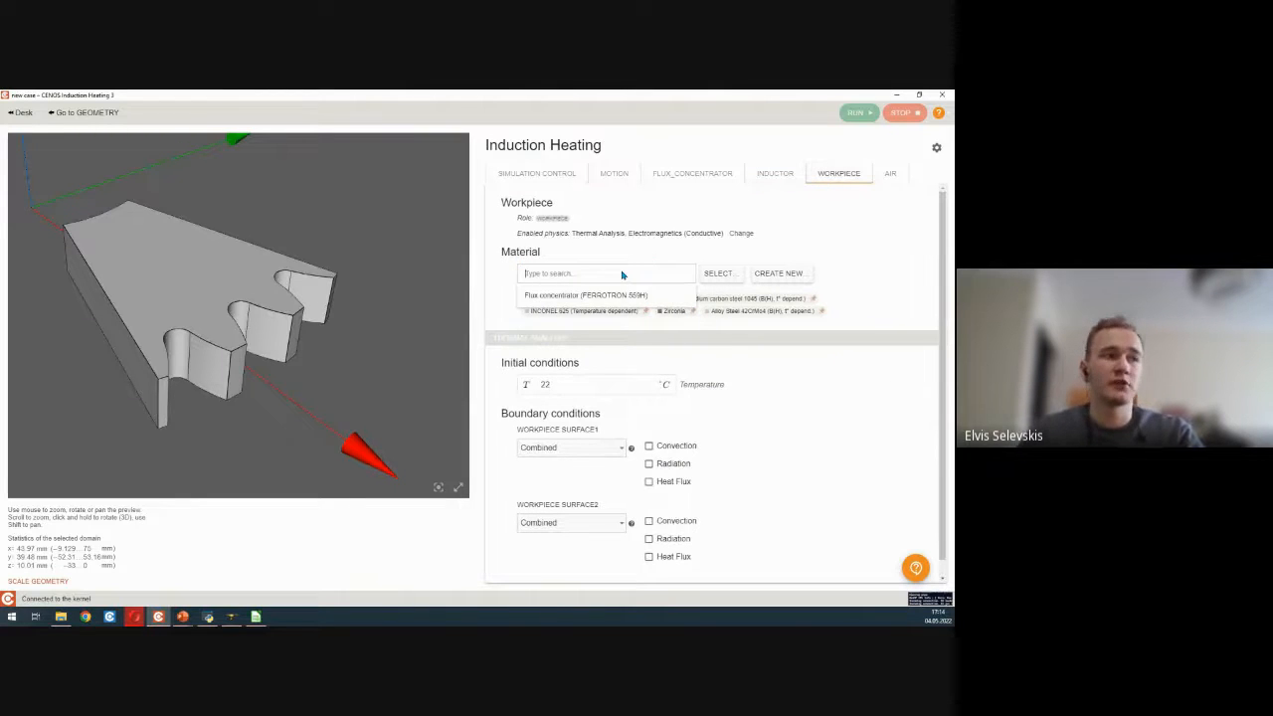
type("1045")
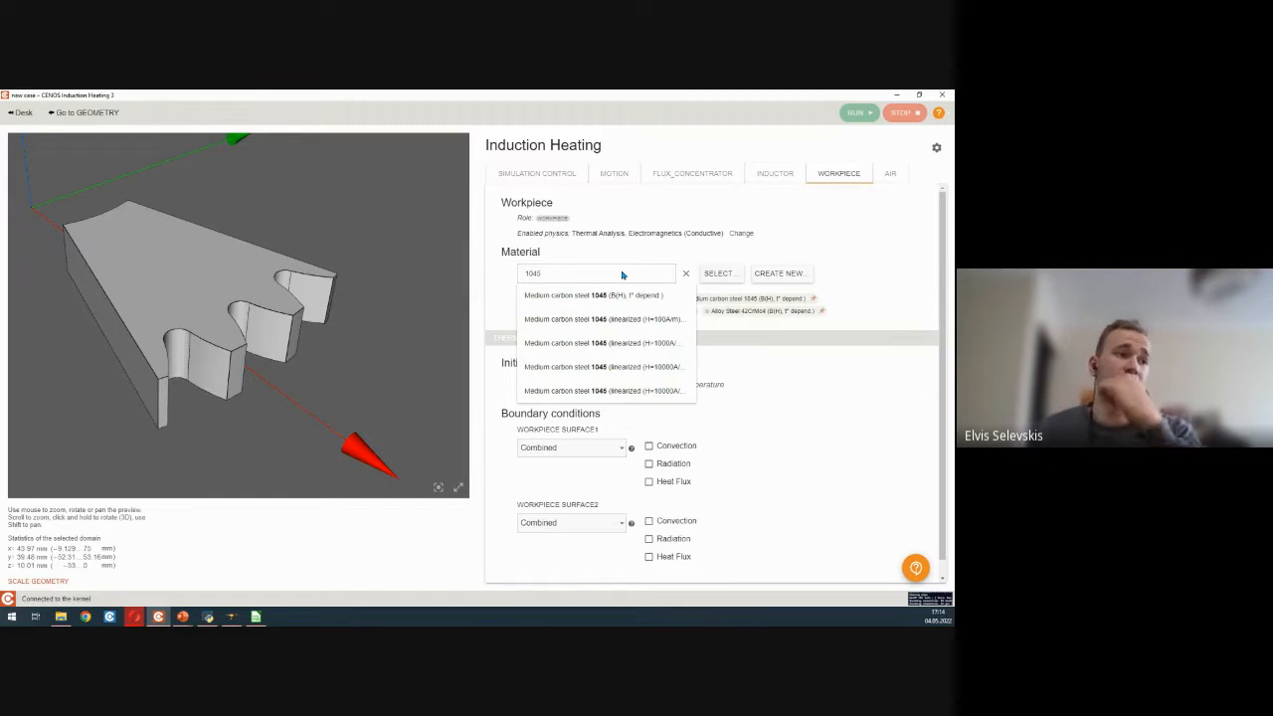
left_click(599, 305)
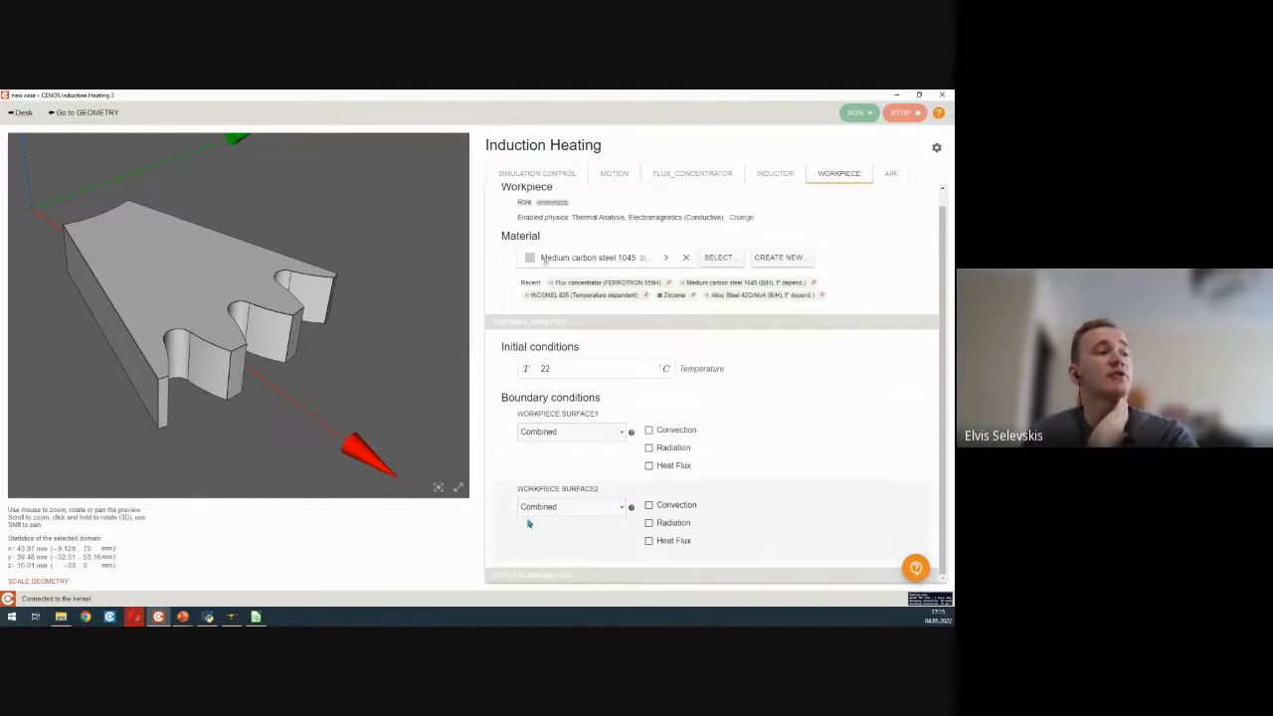
- Enable convection and radiation boundary conditions for both Workpiece Surface1 and Workpiece Surface2
left_click_drag(304, 334, 225, 308)
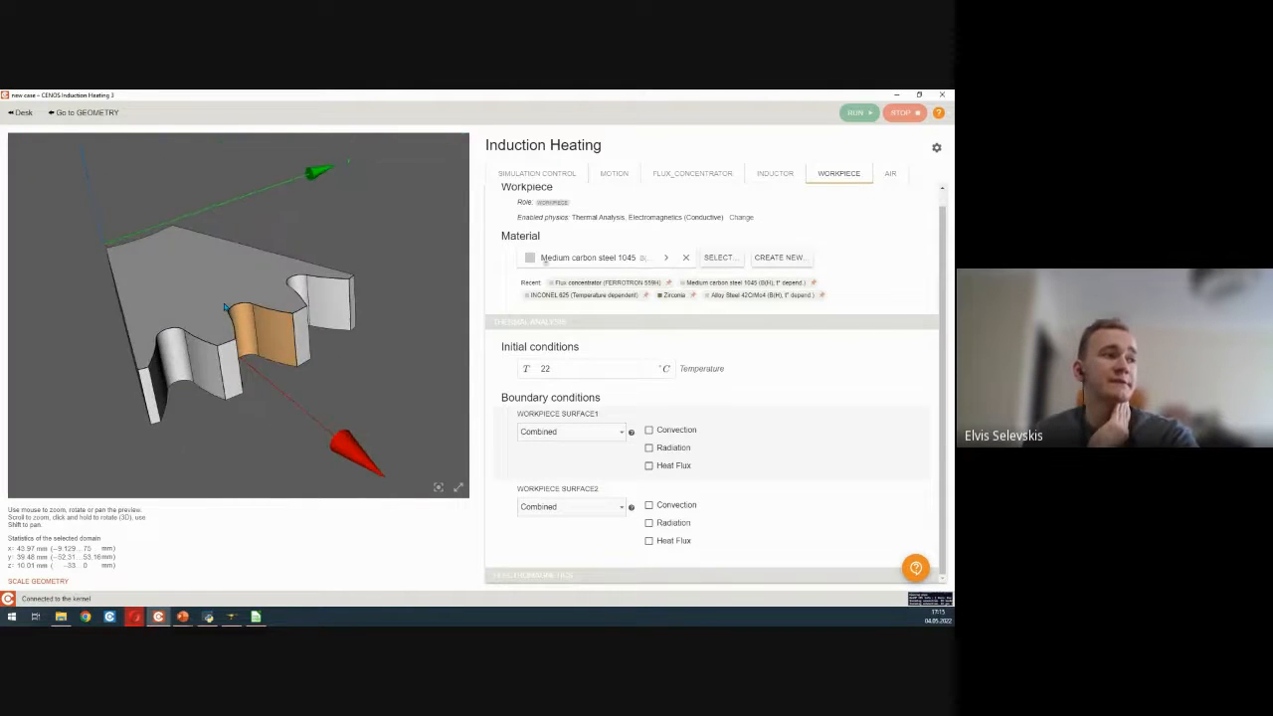
left_click(661, 447)
left_click(649, 454)
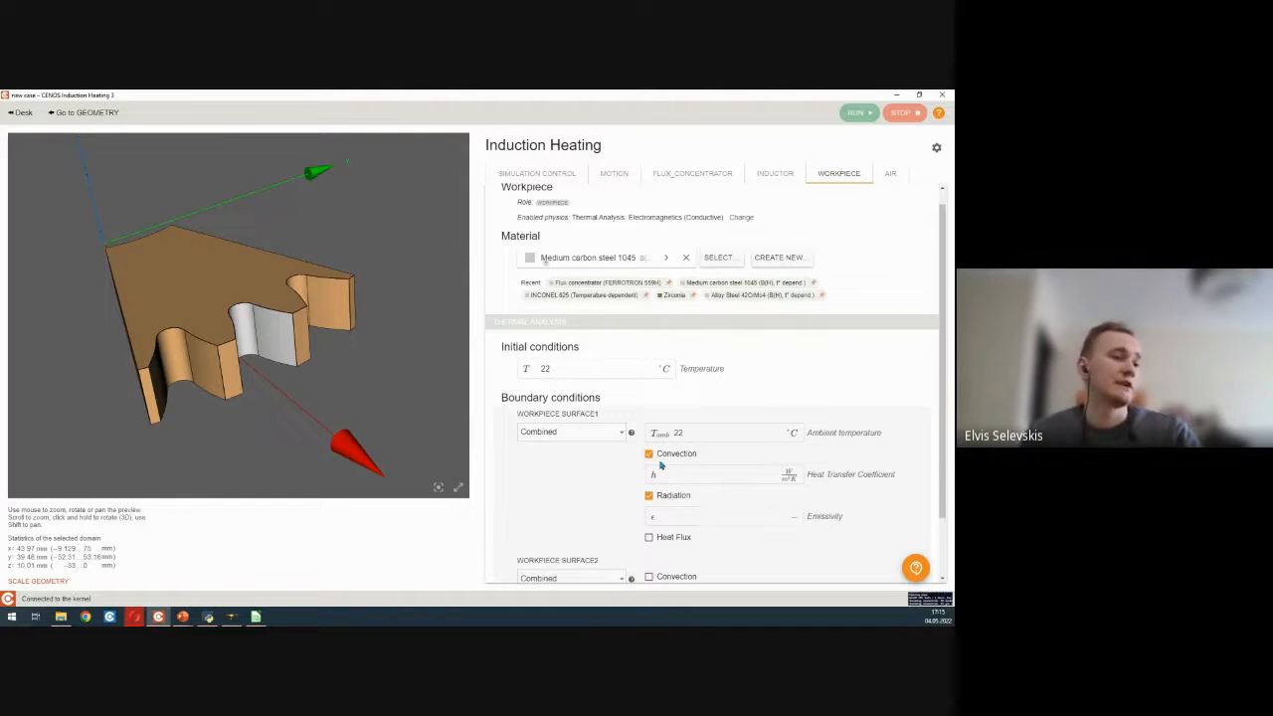
left_click(682, 477)
scroll(681, 479, "down", 1)
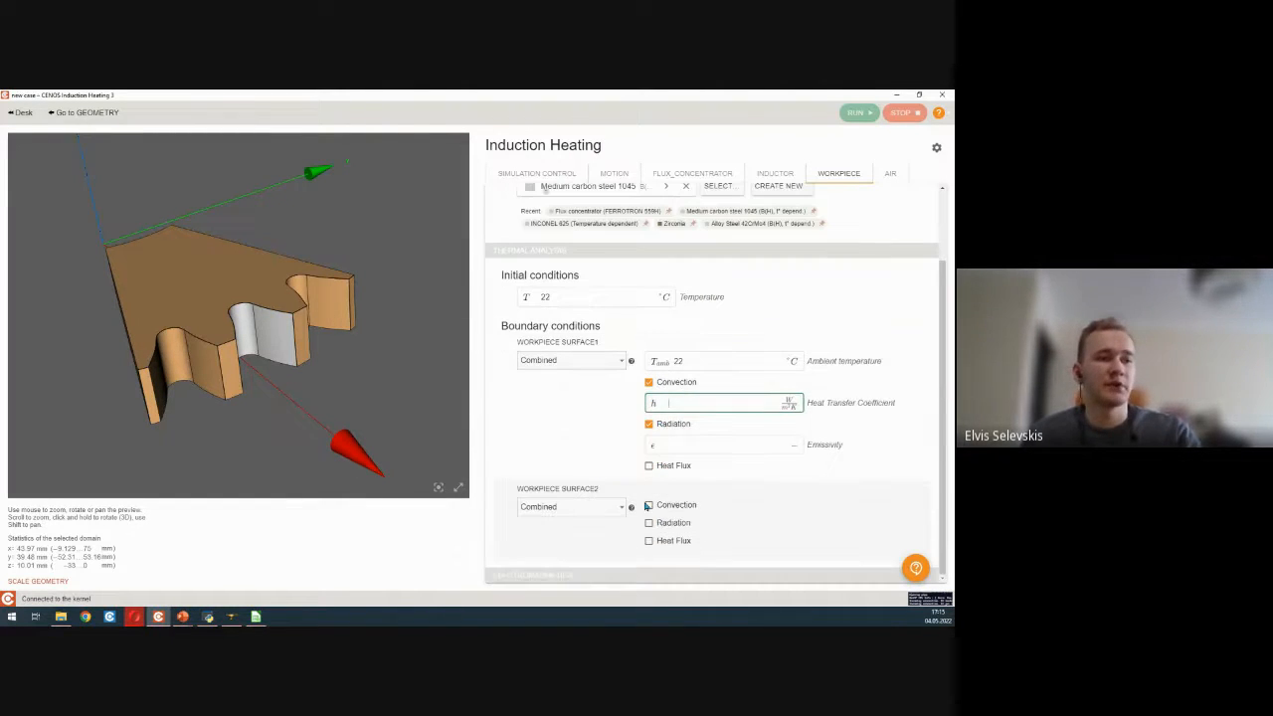
left_click(649, 528)
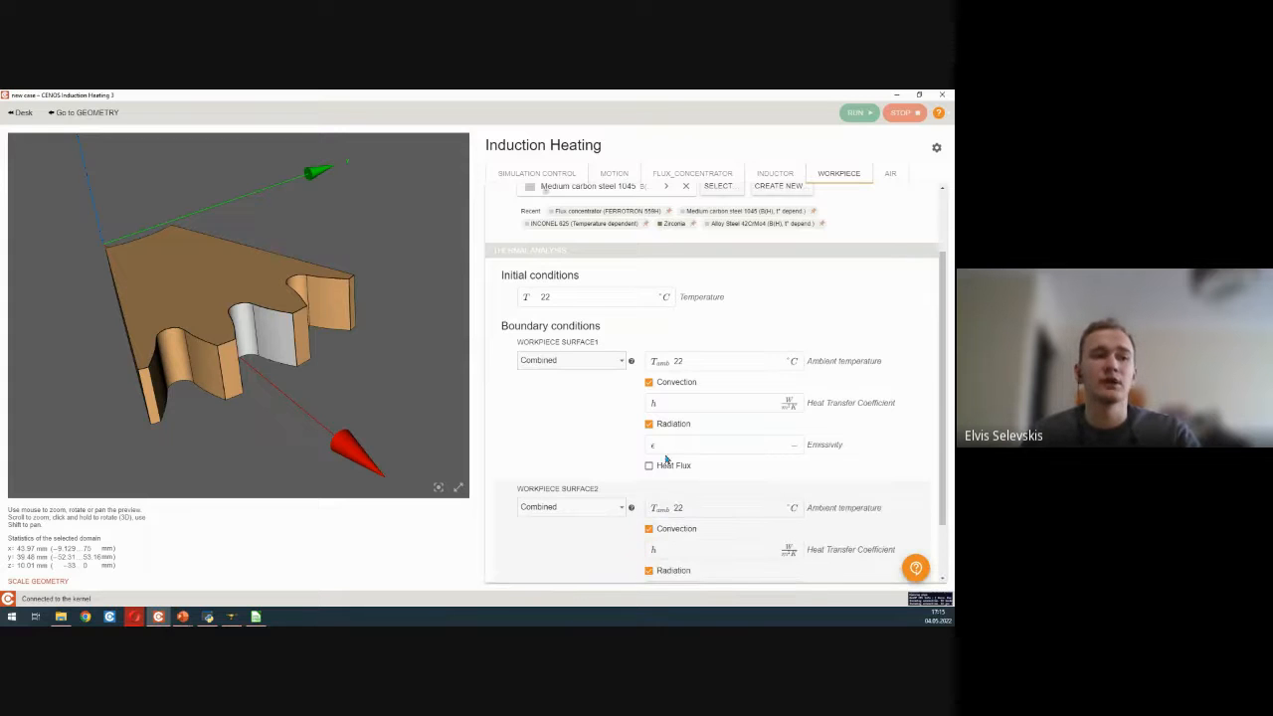
- Set the heat transfer coefficient to 10 W/m²K and the emissivity to 0.8 for both workpiece surfaces
left_click(667, 407)
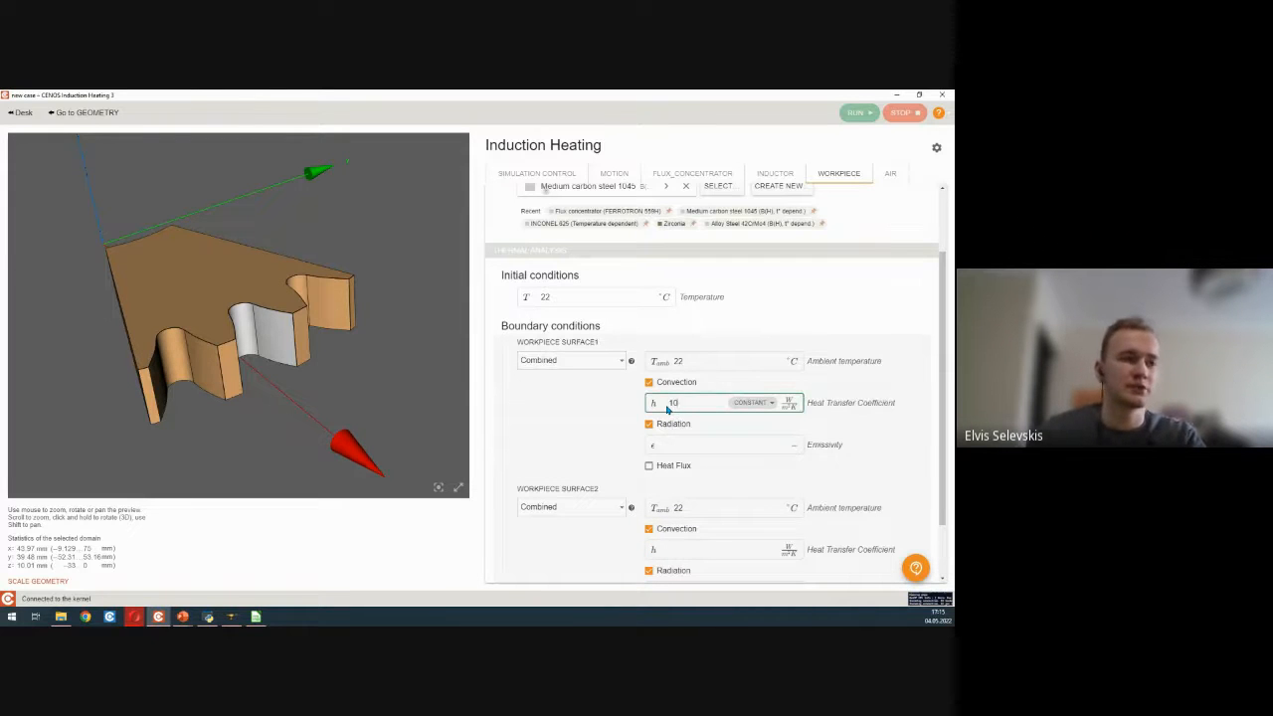
left_click(696, 449)
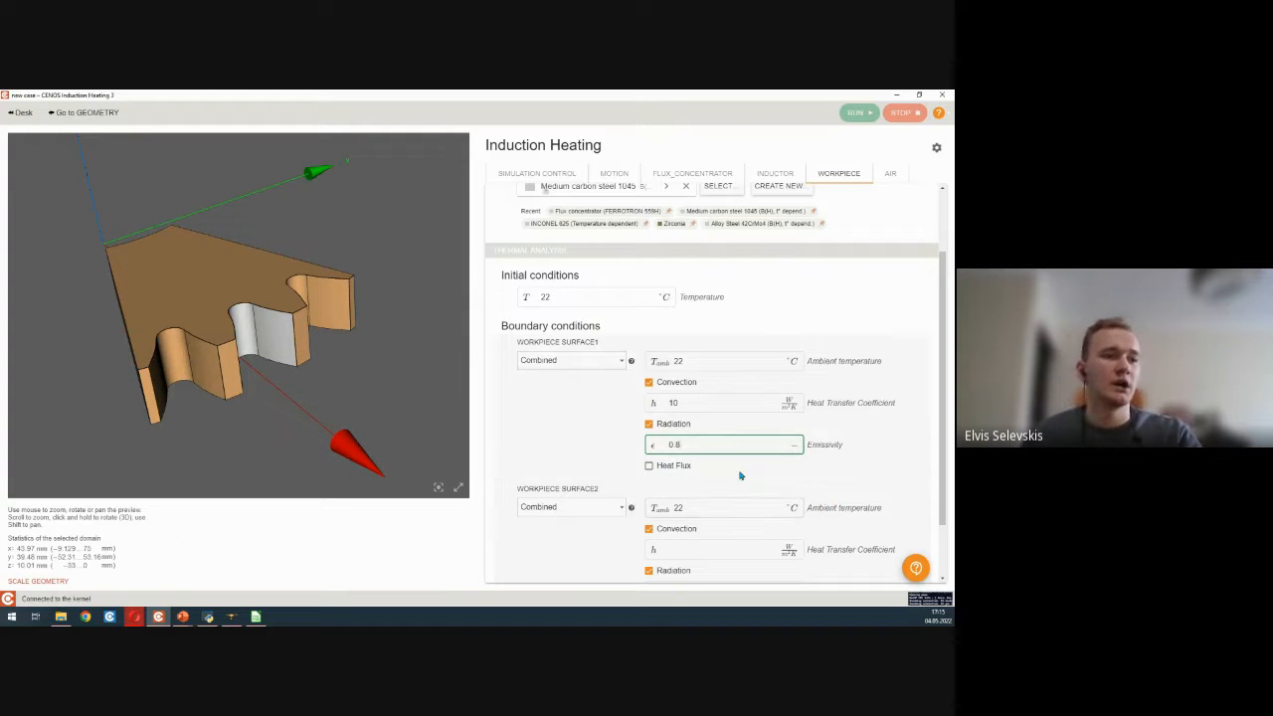
left_click(593, 443)
scroll(796, 462, "down", 1)
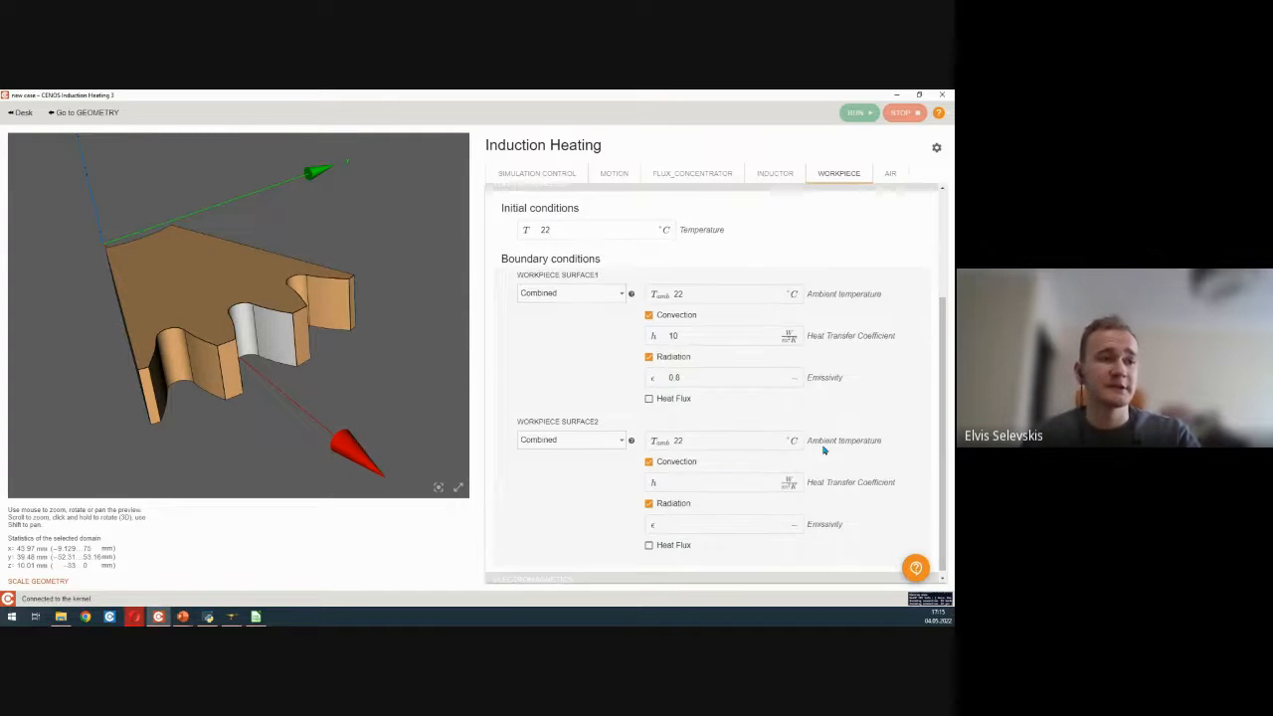
left_click(714, 482)
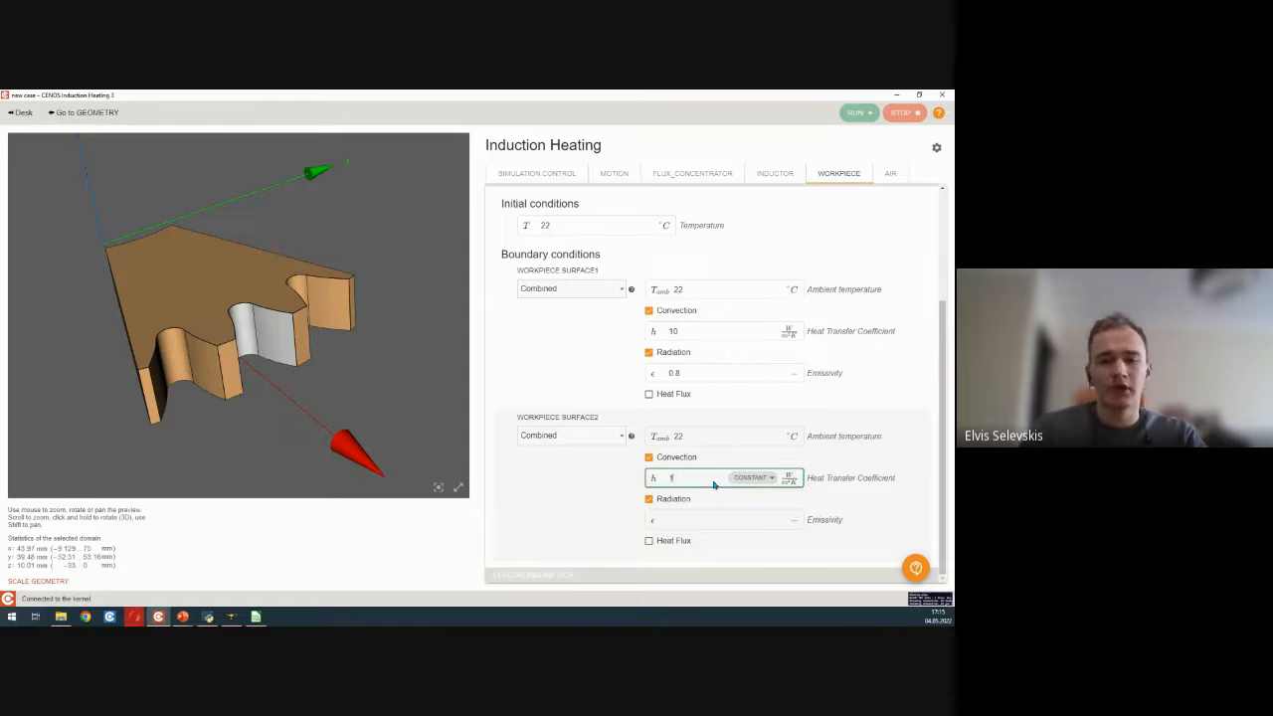
left_click(723, 519)
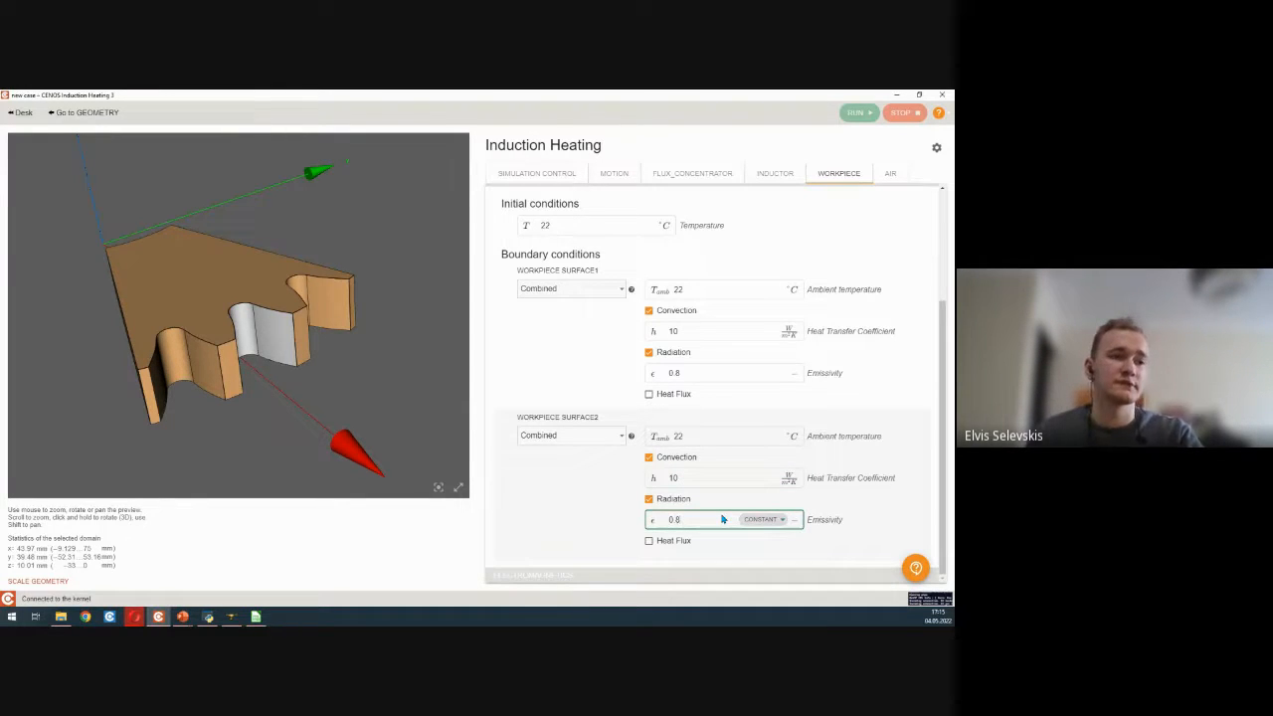
- Set the radiation emissivity of Workpiece Surface2 to 0.8
type("0.8")
left_click(589, 513)
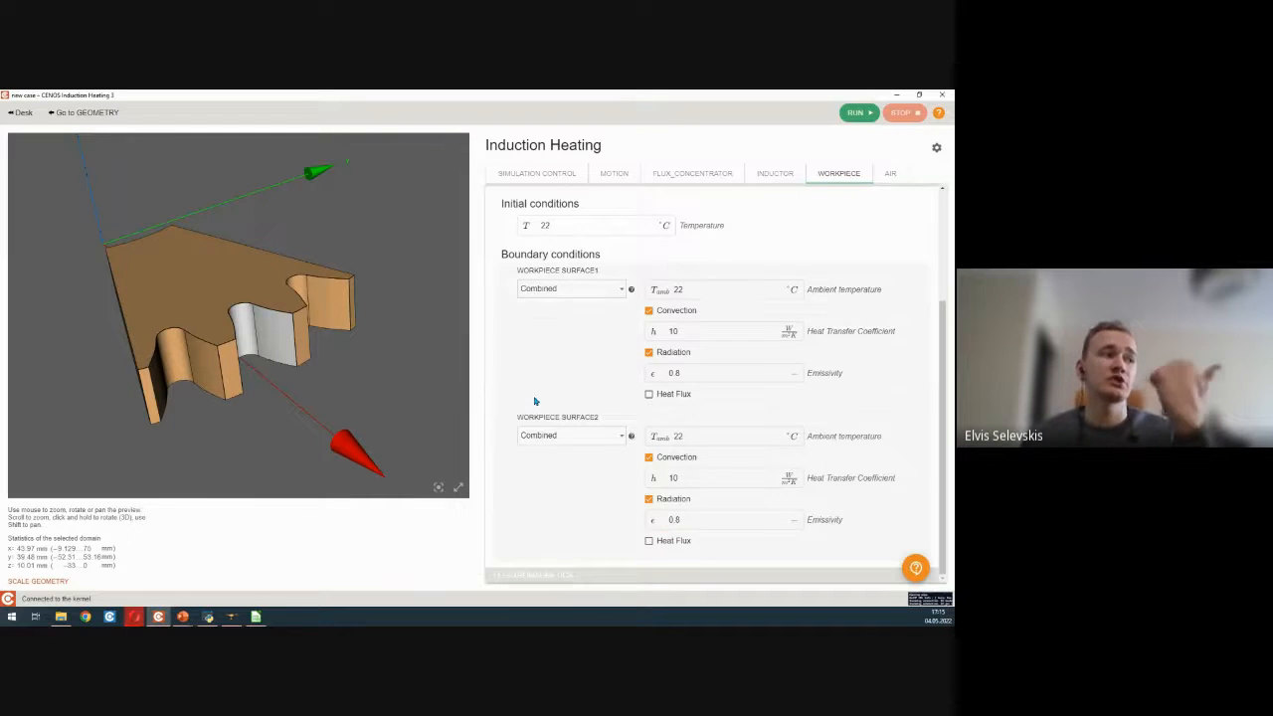
left_click_drag(403, 324, 358, 338)
left_click(686, 333)
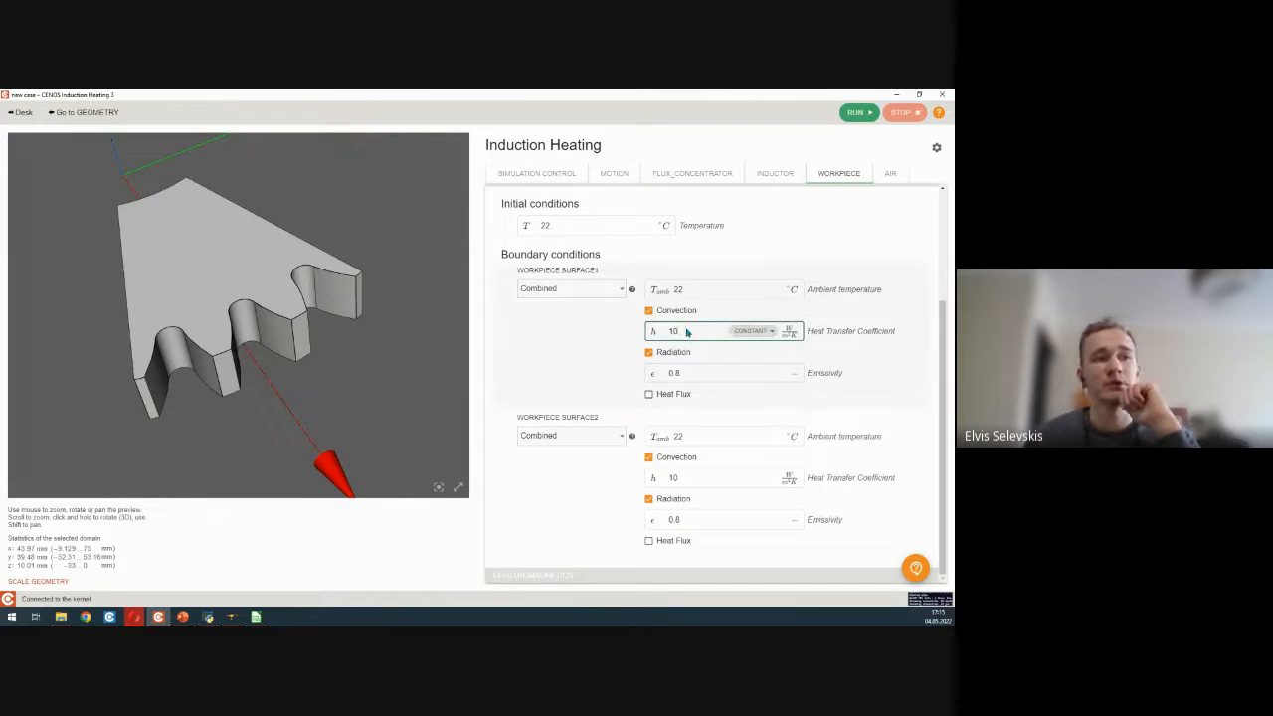
left_click_drag(686, 333, 657, 335)
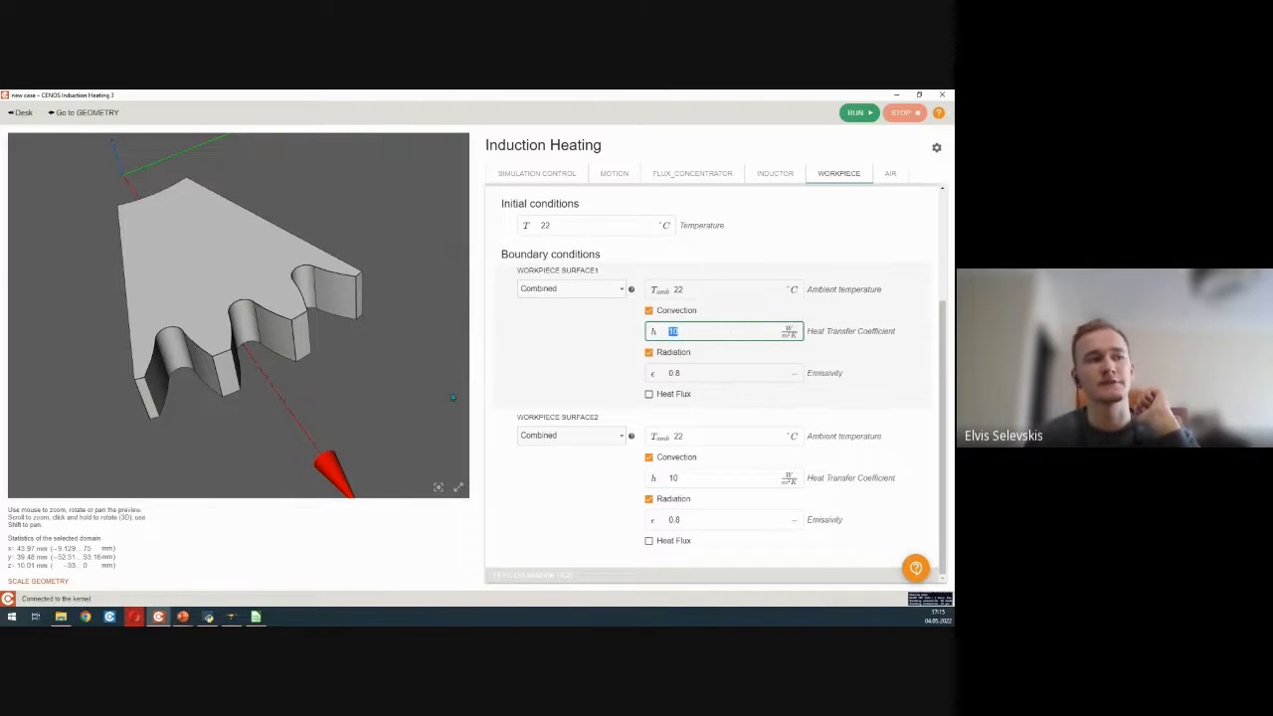
left_click_drag(328, 348, 210, 374)
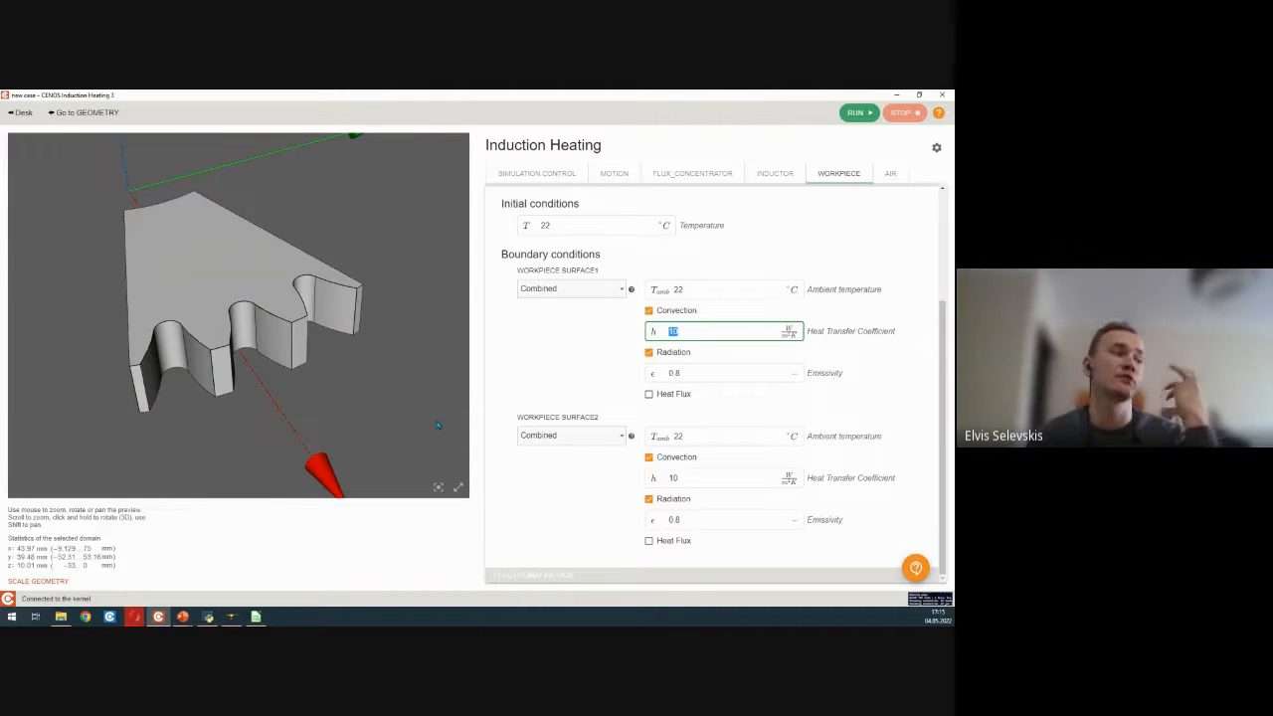
mouse_move(435, 372)
left_mouse_down()
mouse_move(368, 352)
mouse_move(441, 390)
left_mouse_up()
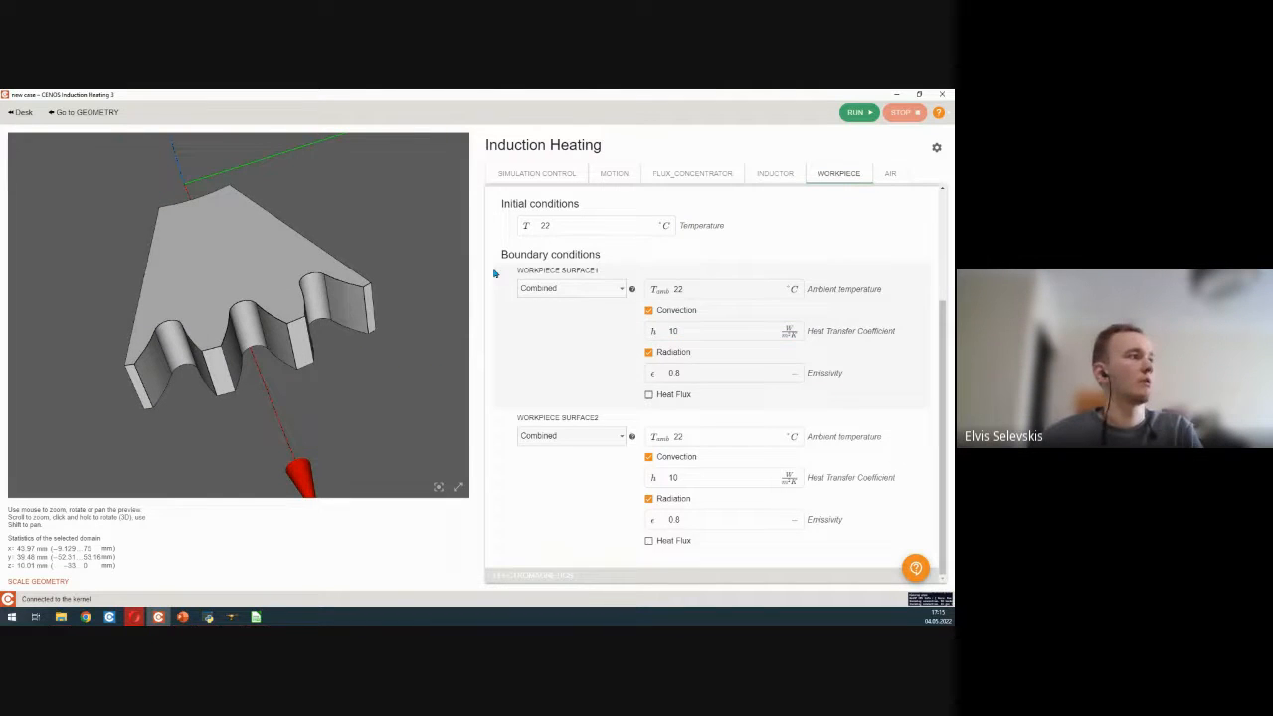
- Return to the geometry setup and create an automatic mesh with Average mesh density
left_click(87, 115)
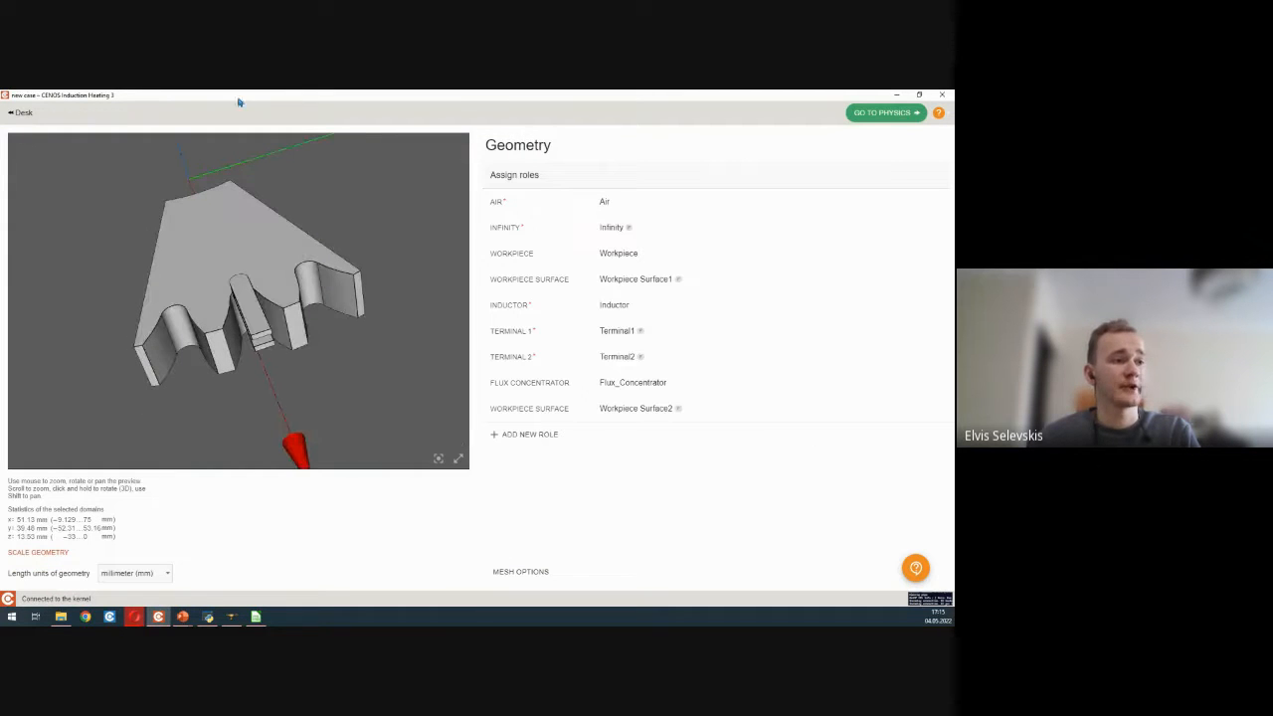
left_click(525, 572)
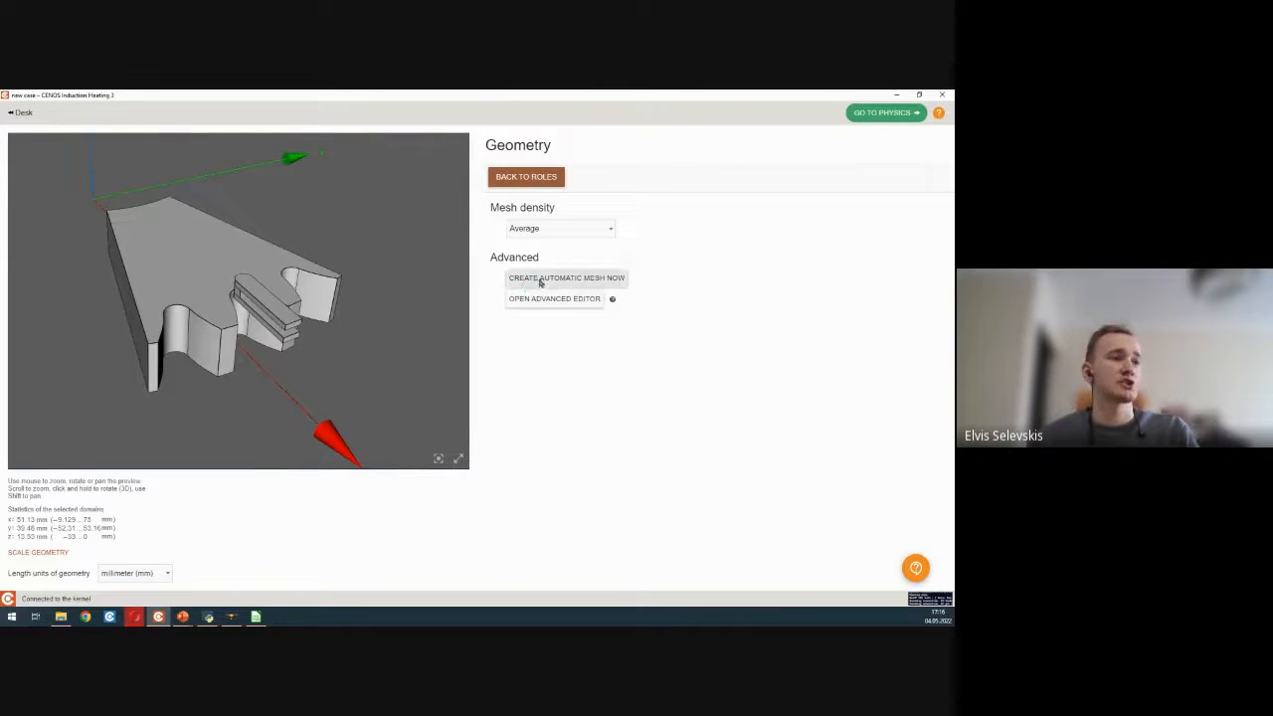
left_click(540, 280)
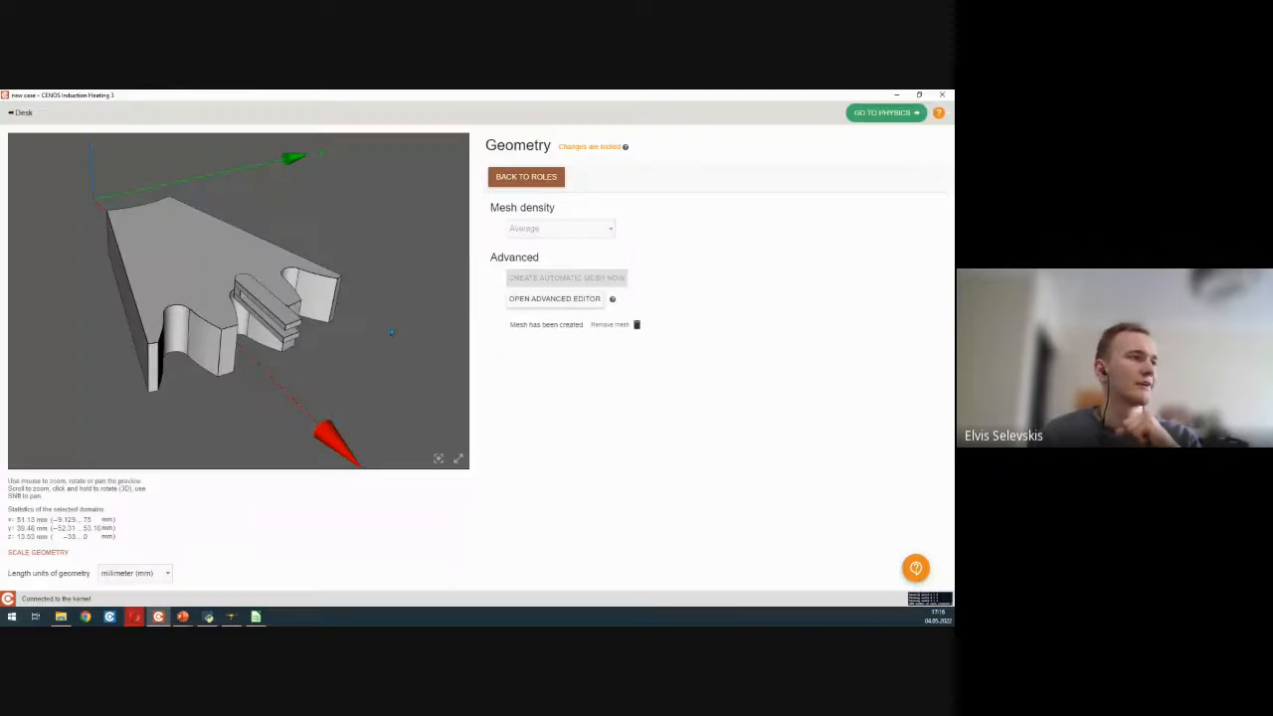
mouse_move(335, 337)
left_mouse_down()
mouse_move(266, 306)
mouse_move(334, 338)
left_mouse_up()
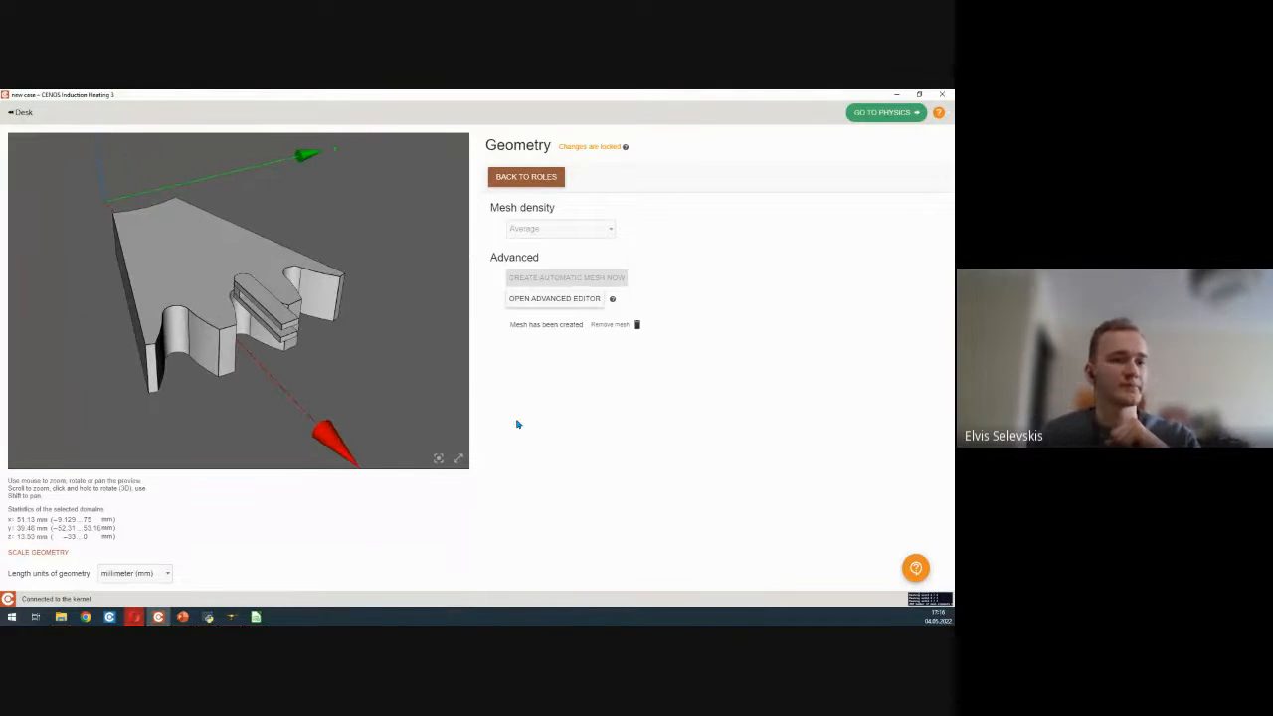
- Check the log for the number of mesh elements in the air, flux concentrator, inductor and workpiece, and close it
left_click(931, 598)
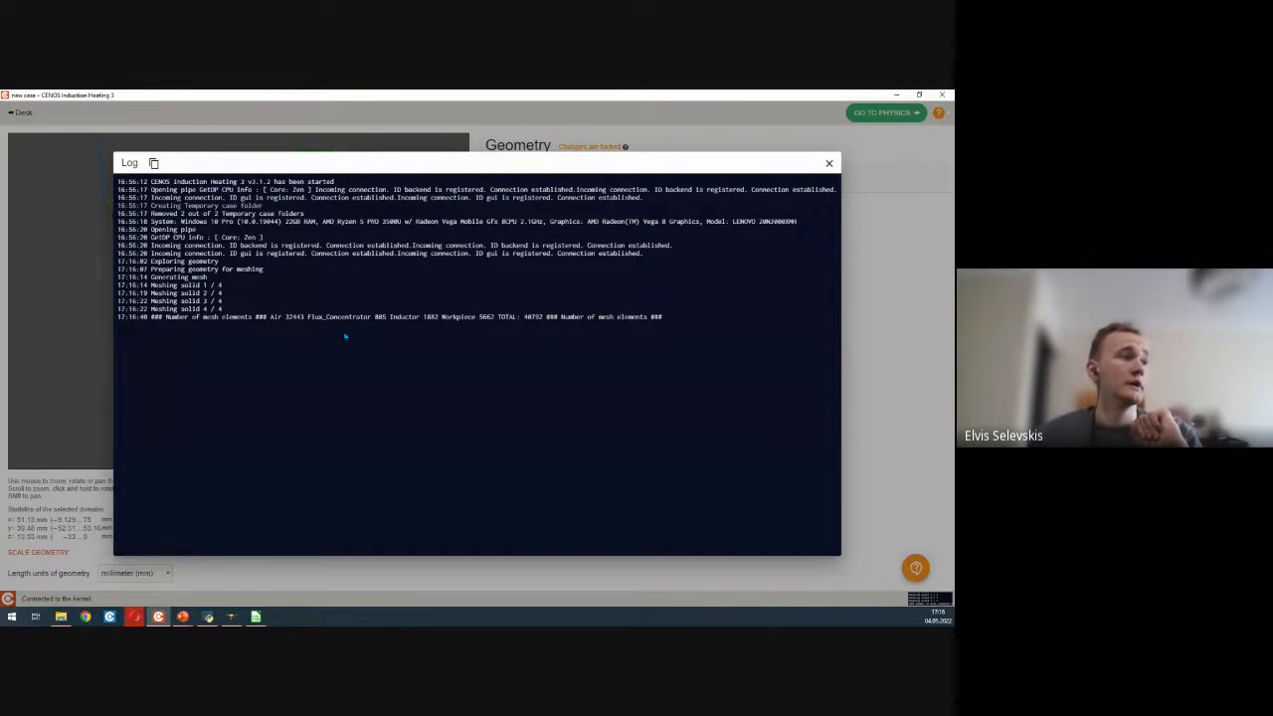
left_click_drag(166, 317, 303, 320)
left_click(276, 317)
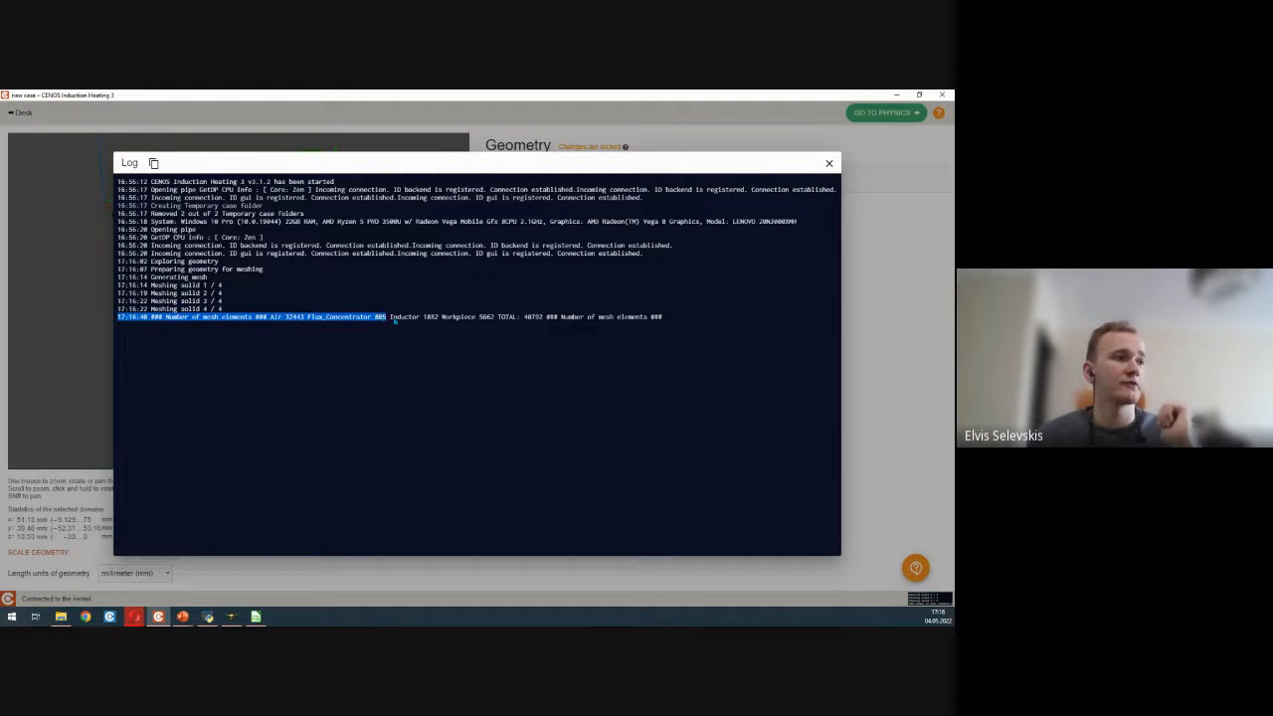
left_click_drag(422, 317, 549, 320)
left_click(831, 164)
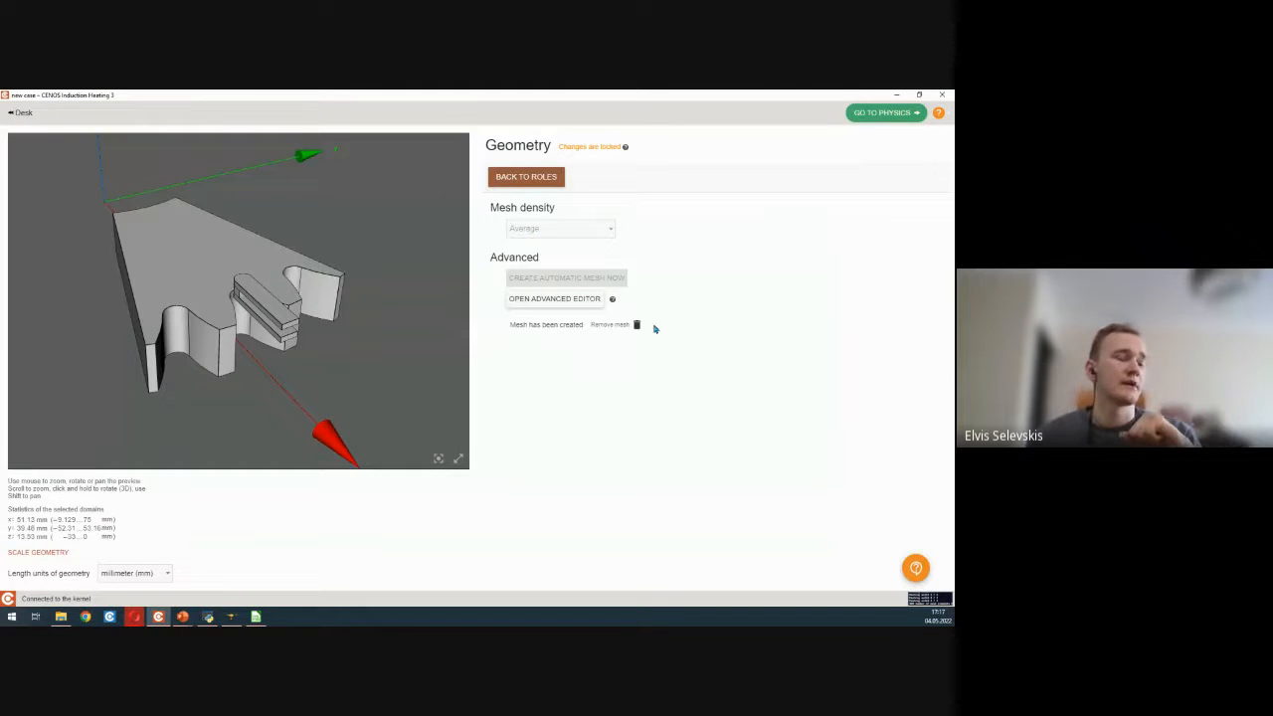
- Open the mesh in the advanced SALOME editor and expand Mesh_1 down to its sub-meshes on solids
left_click(543, 300)
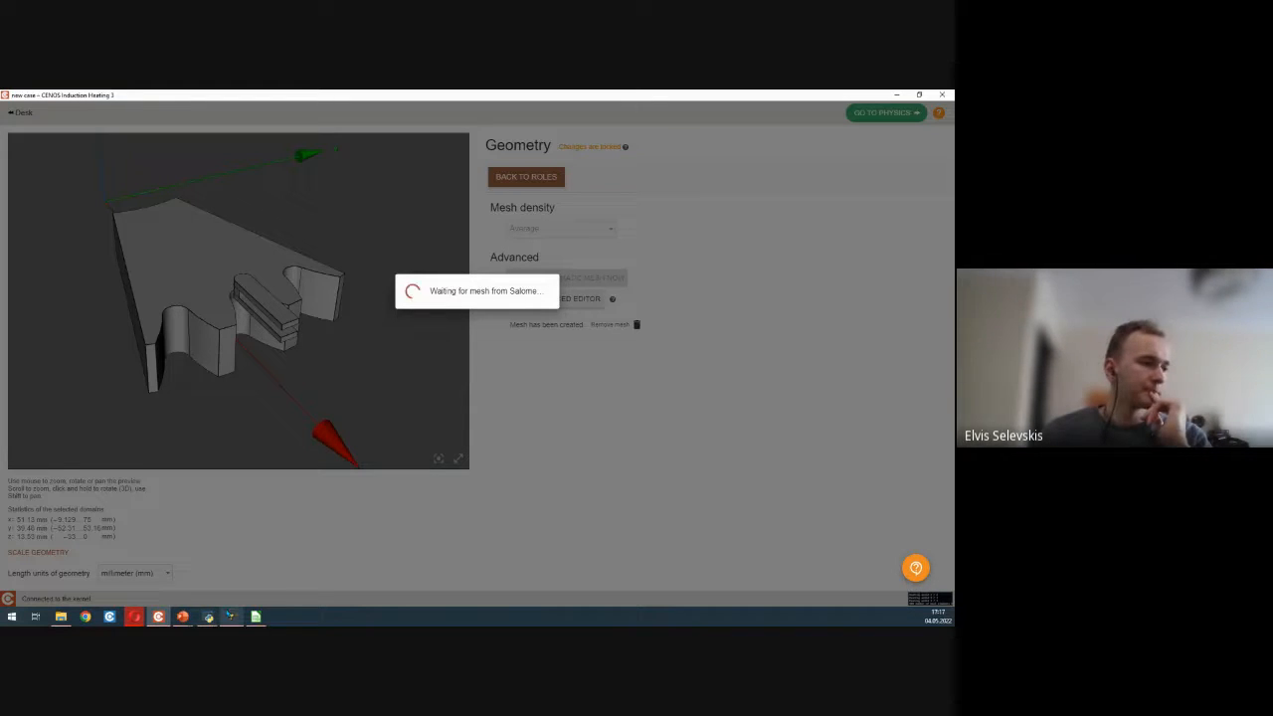
mouse_move(231, 617)
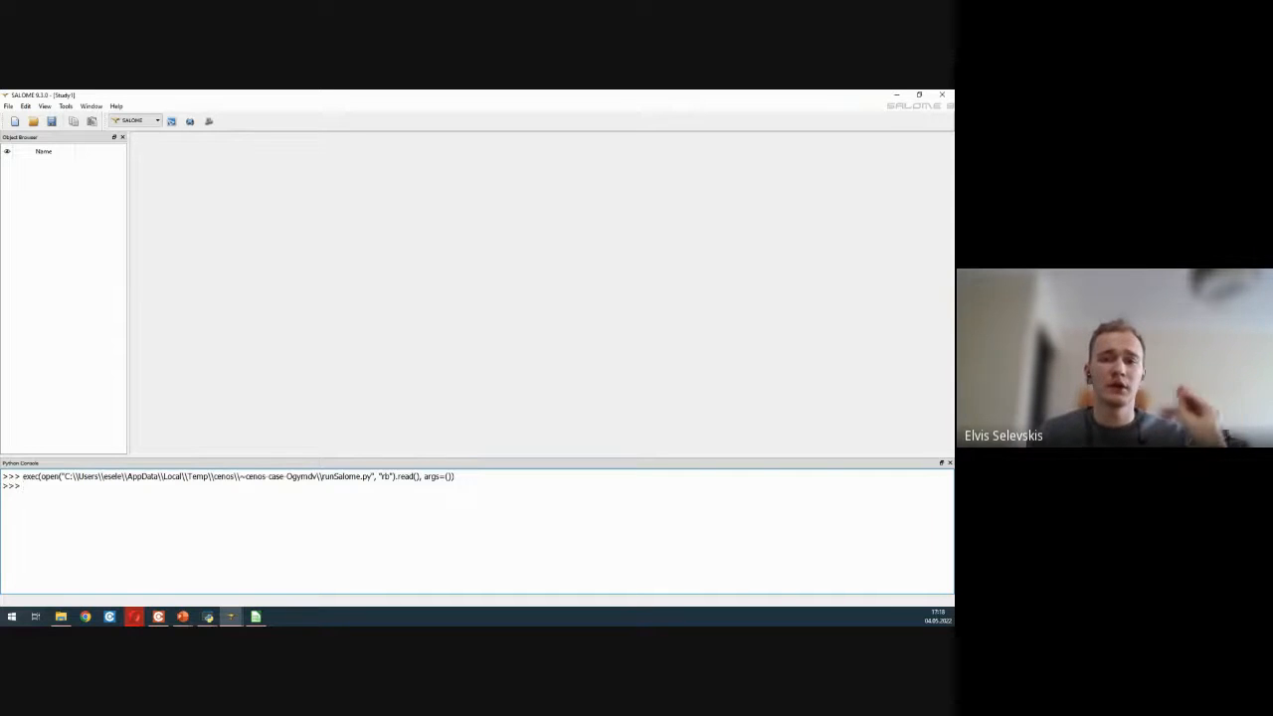
left_click(209, 121)
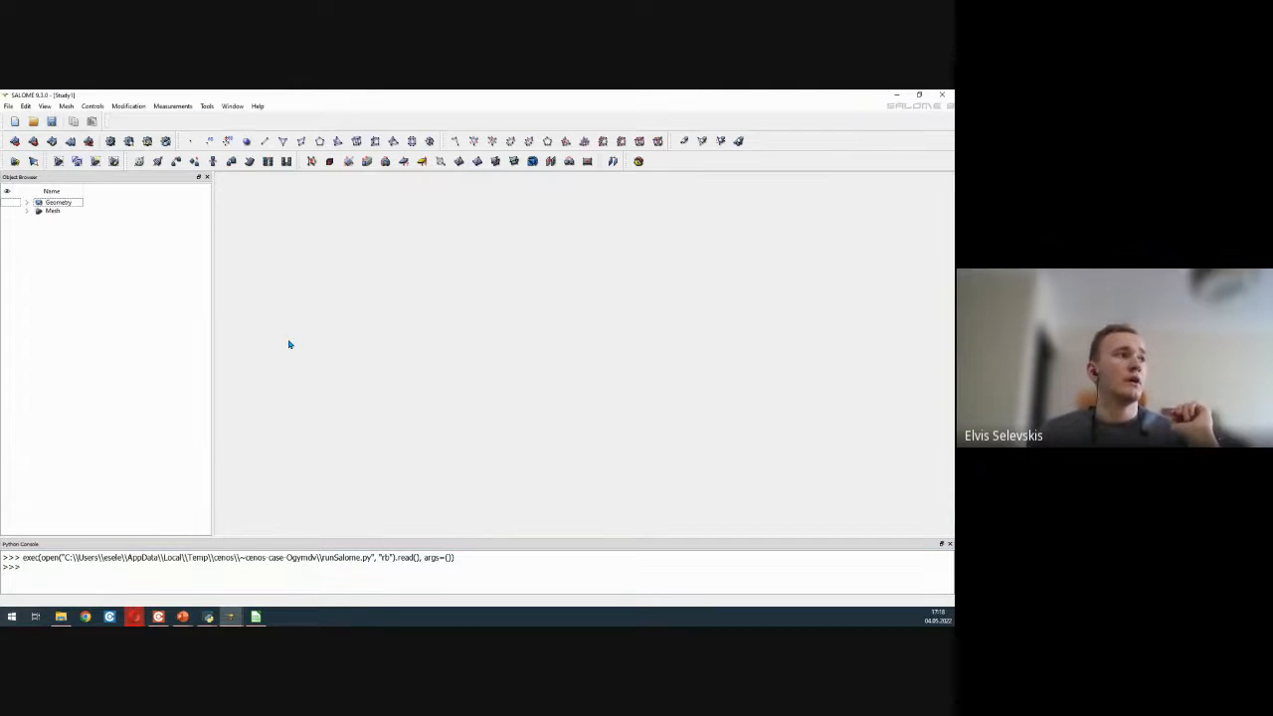
left_click(27, 212)
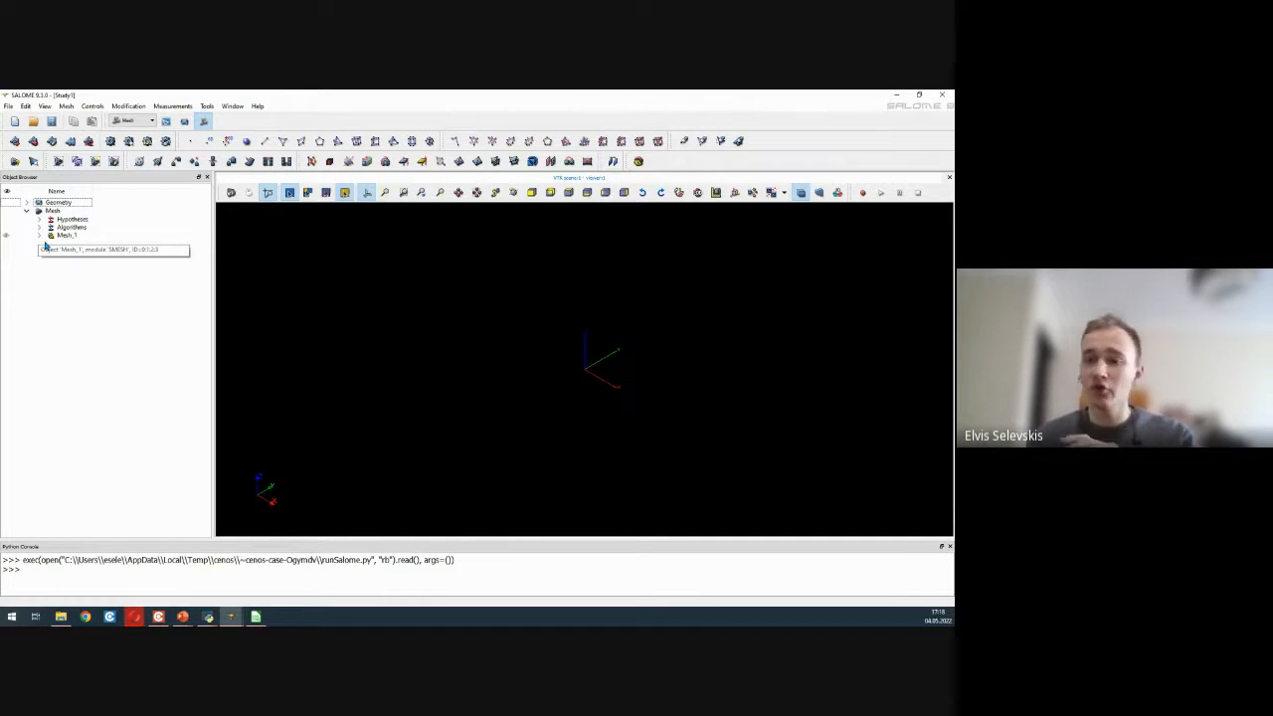
left_click(39, 236)
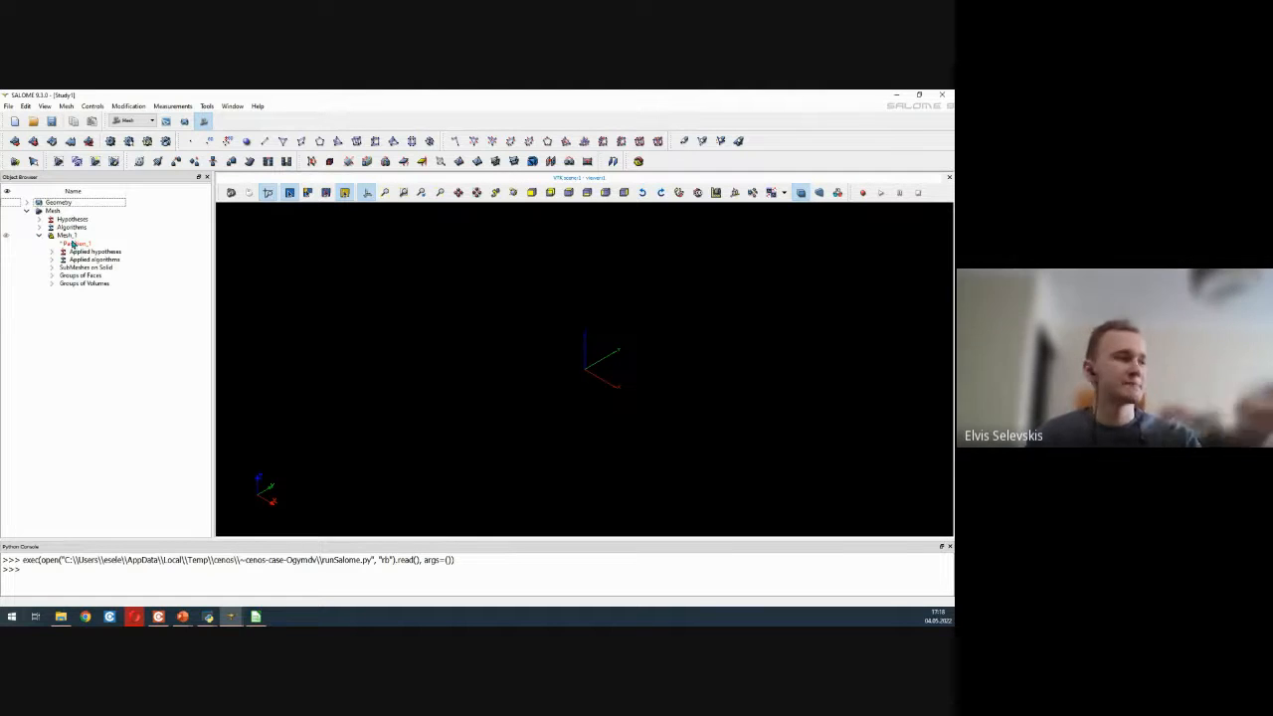
left_click(52, 268)
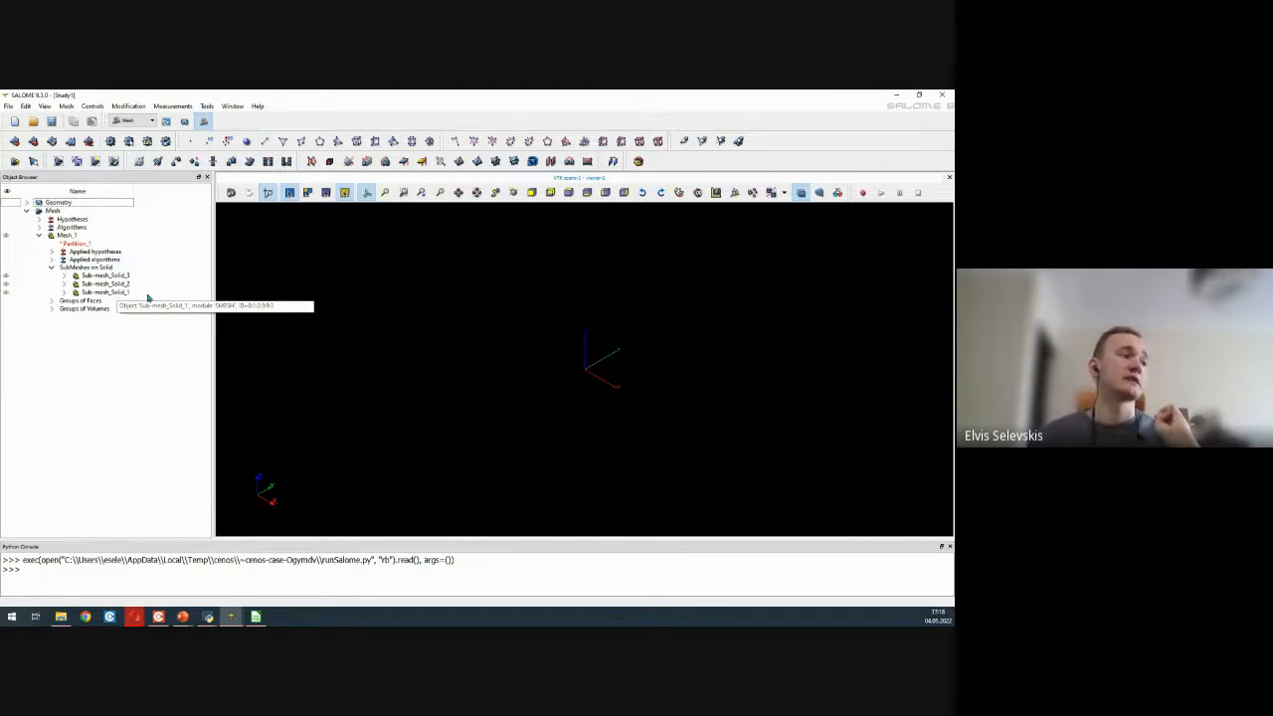
left_click(117, 277)
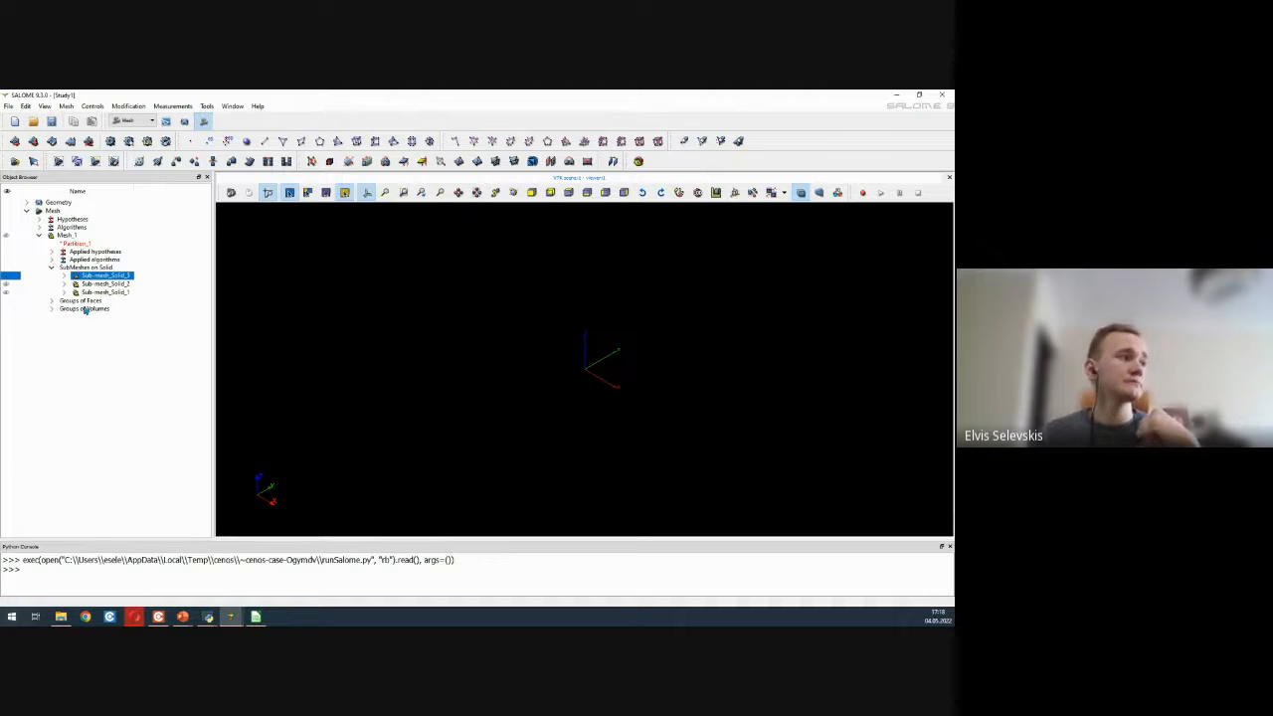
- Compute the complete Mesh_1 with its solid sub-meshes
left_click(68, 238)
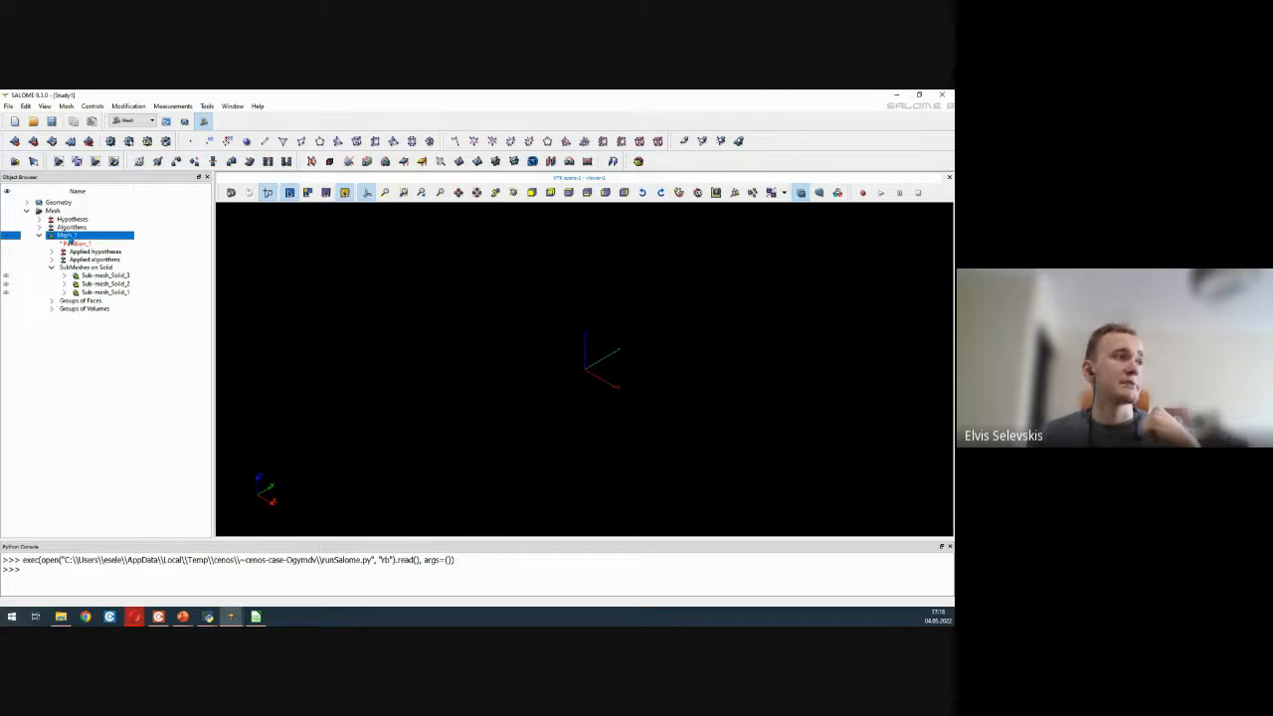
right_click(69, 241)
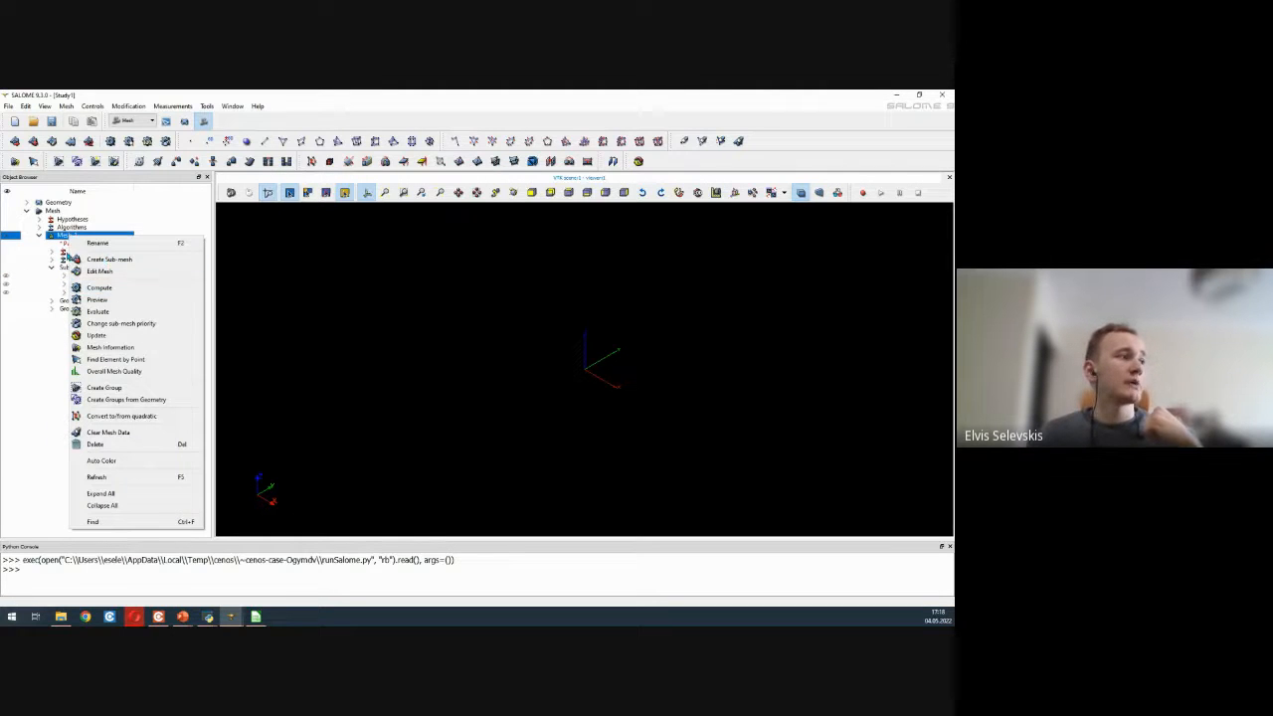
left_click(61, 237)
right_click(61, 234)
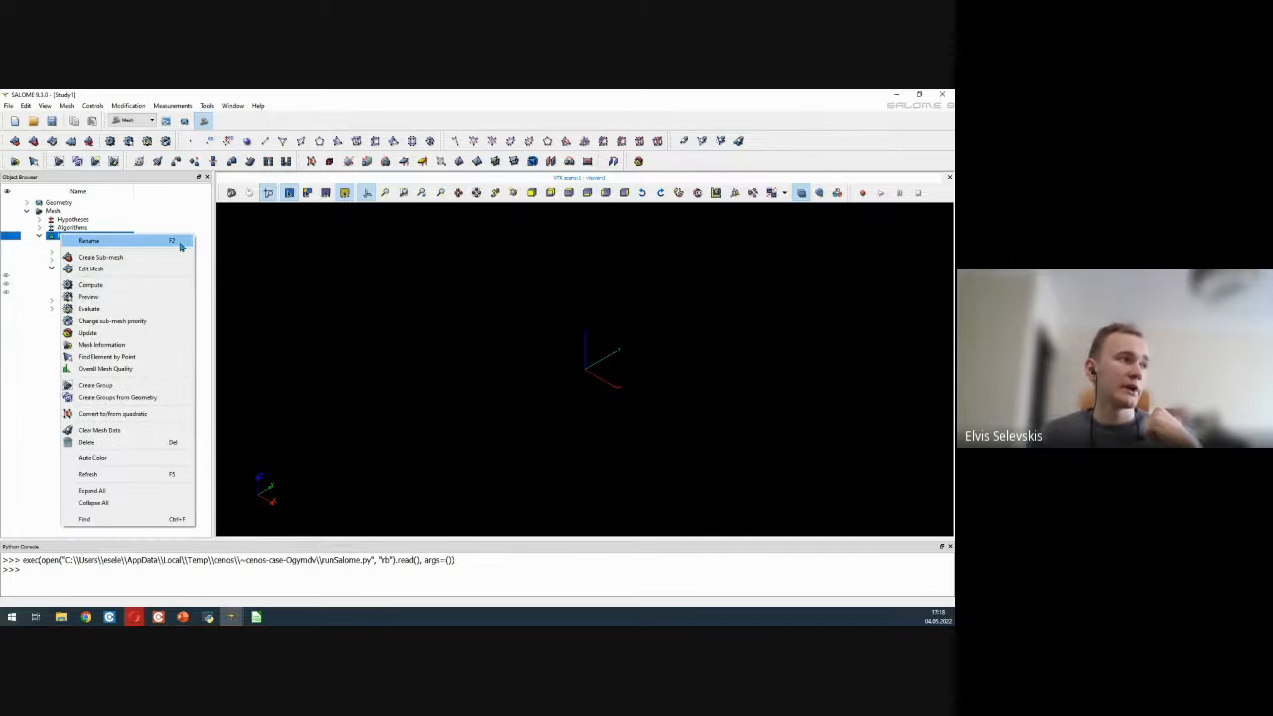
left_click(91, 286)
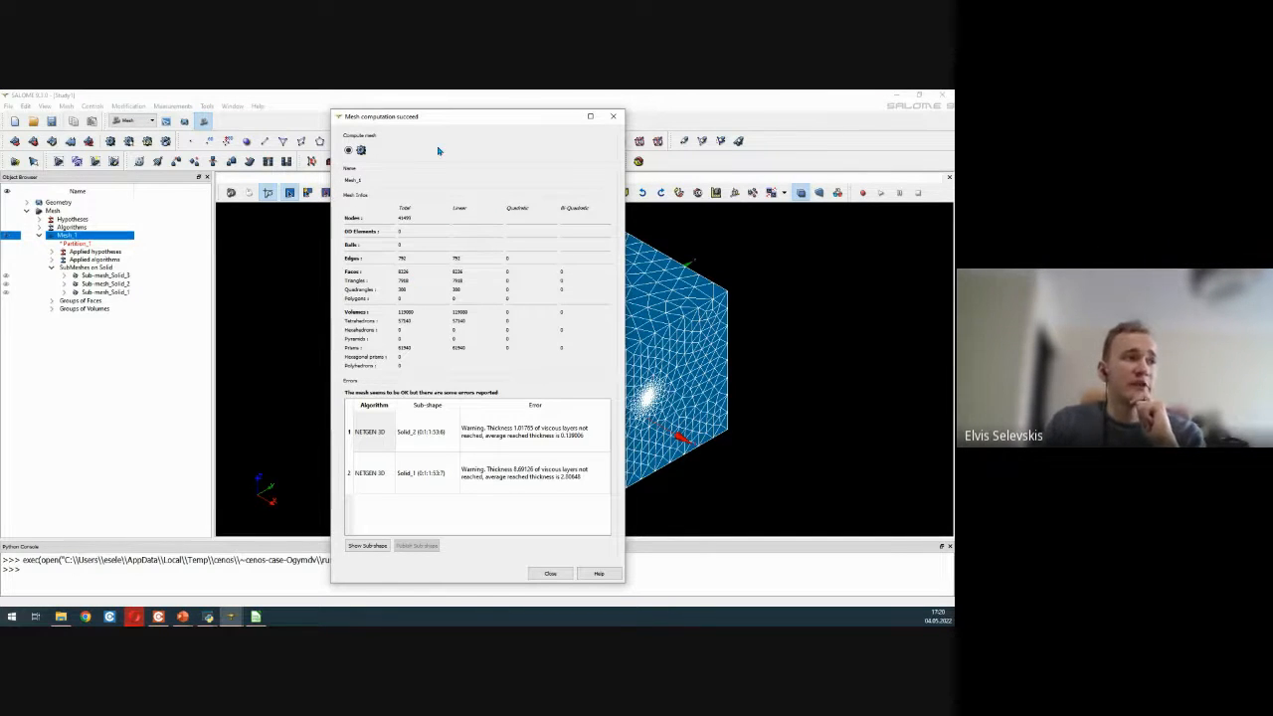
- Review the element statistics and the viscous layer entries for Solid_2 and Solid_1 in the computation report, and close it
left_click_drag(443, 125, 215, 128)
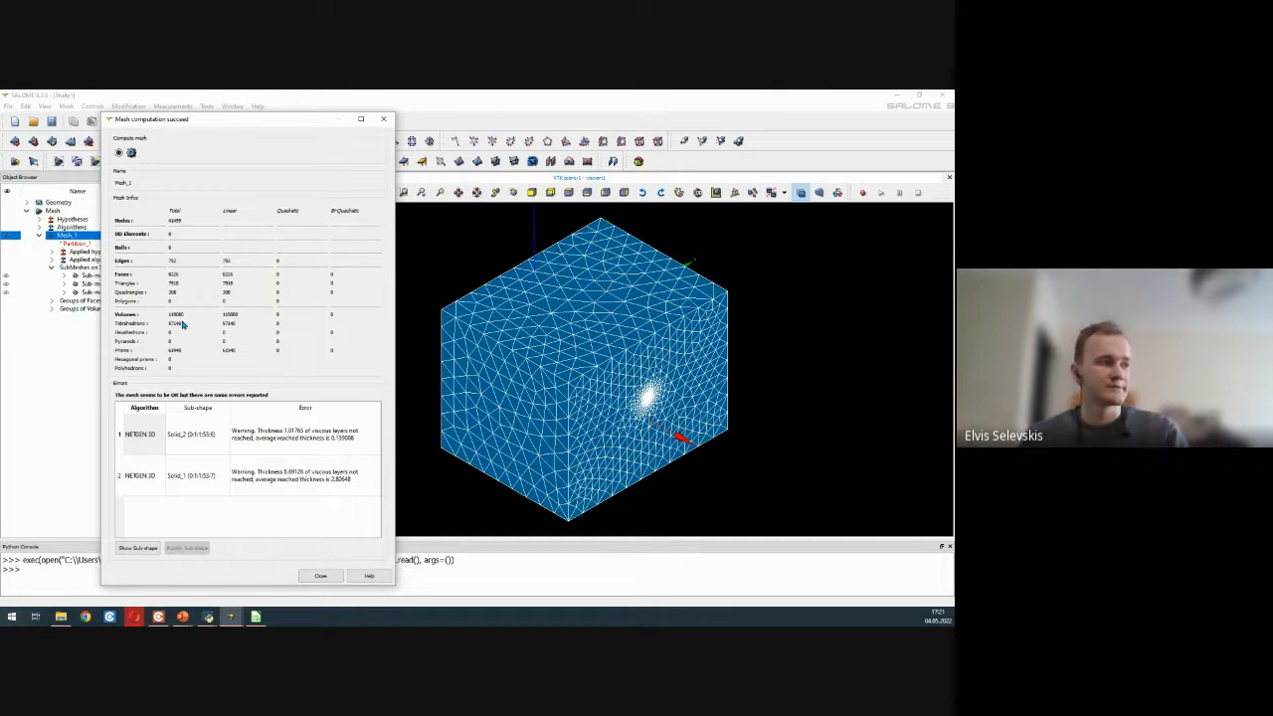
left_click(187, 459)
left_click_drag(197, 433, 266, 473)
left_click(263, 441)
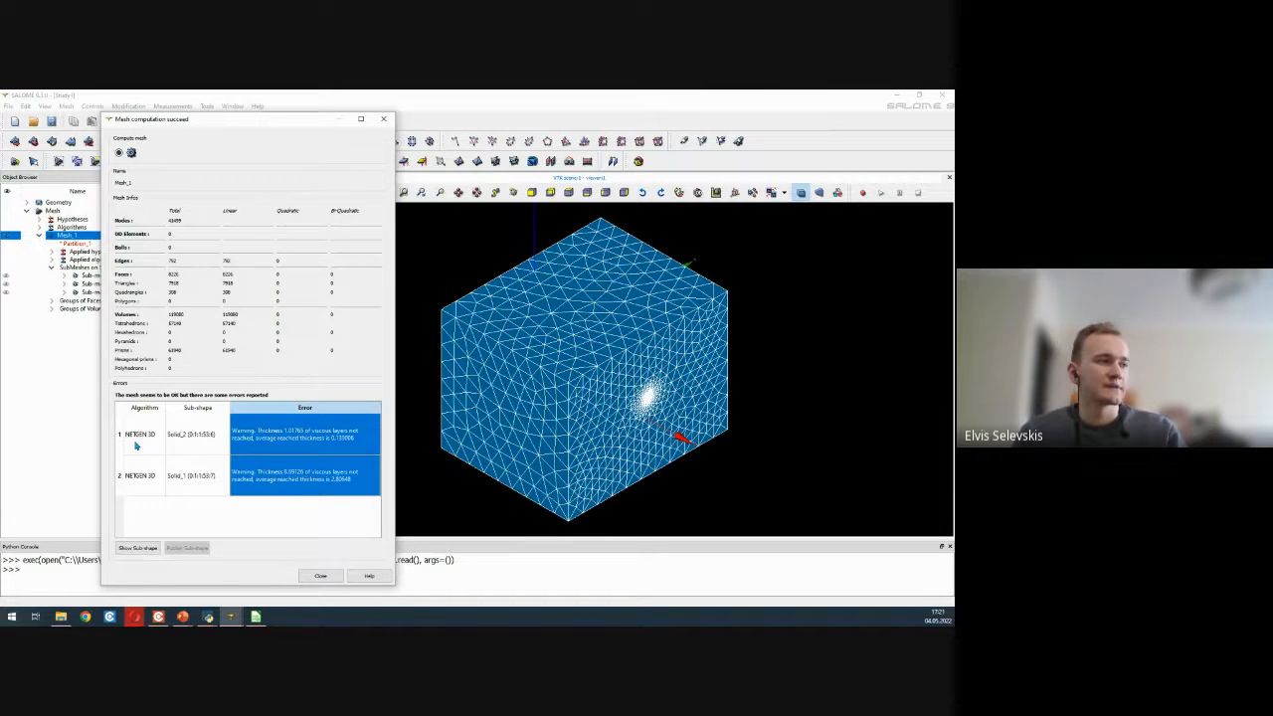
left_click(284, 445)
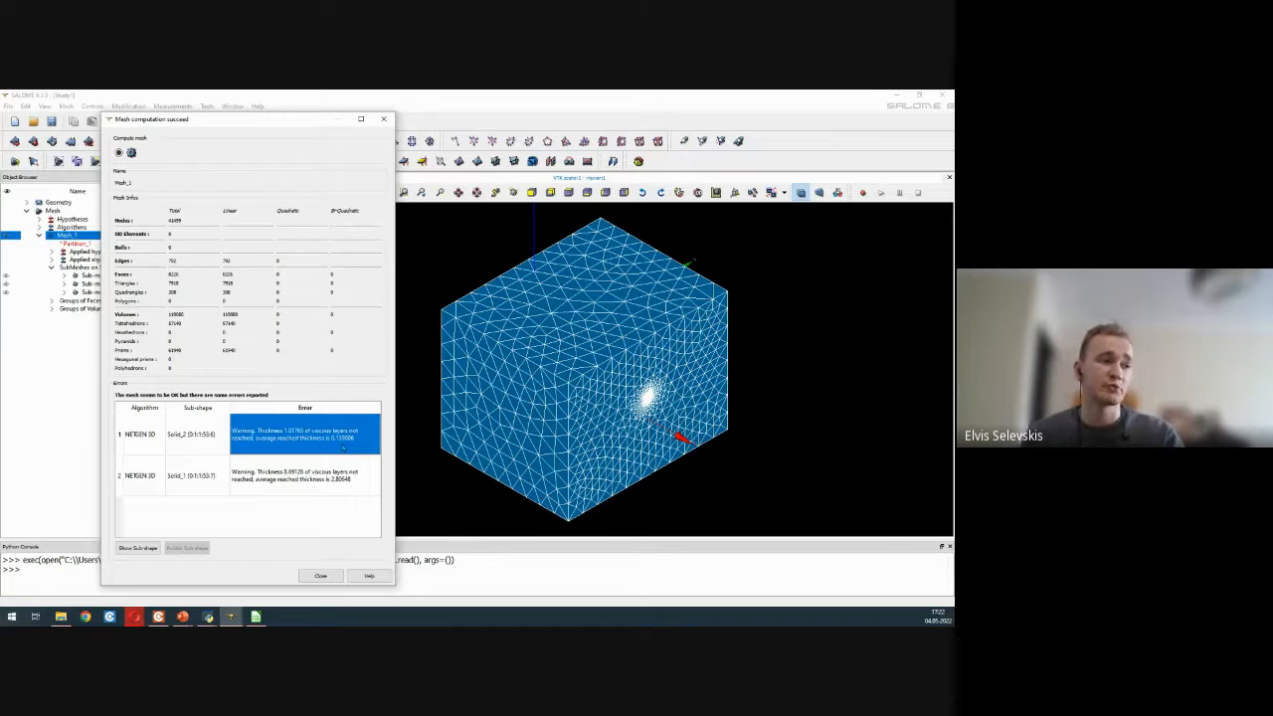
left_click(309, 486)
left_click(315, 447)
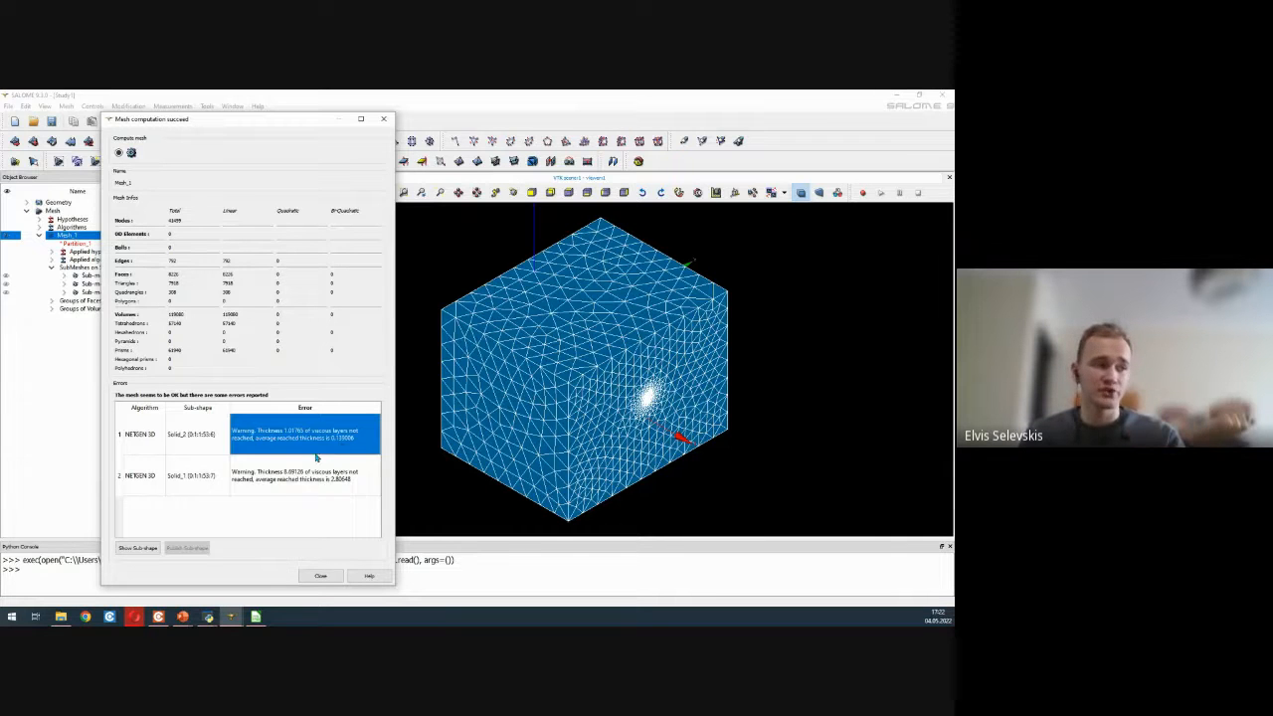
left_click(310, 476)
left_click(305, 435)
left_click(285, 489)
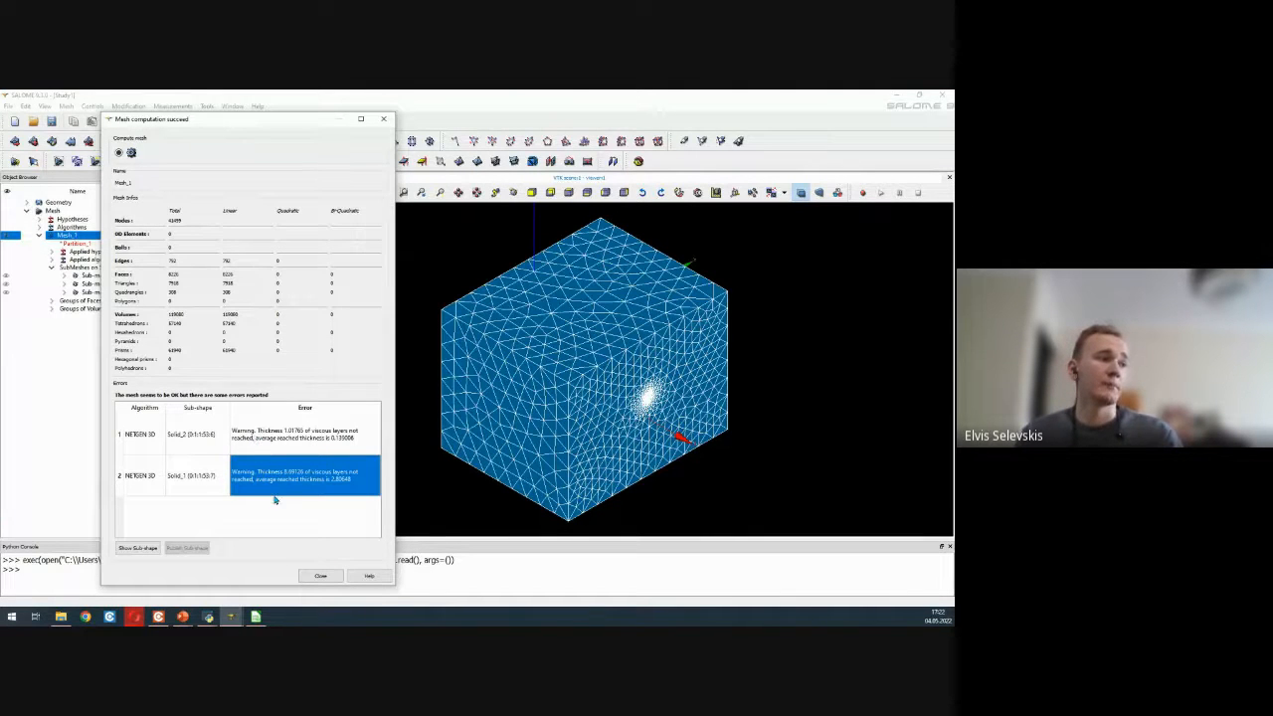
left_click(284, 434, "shift")
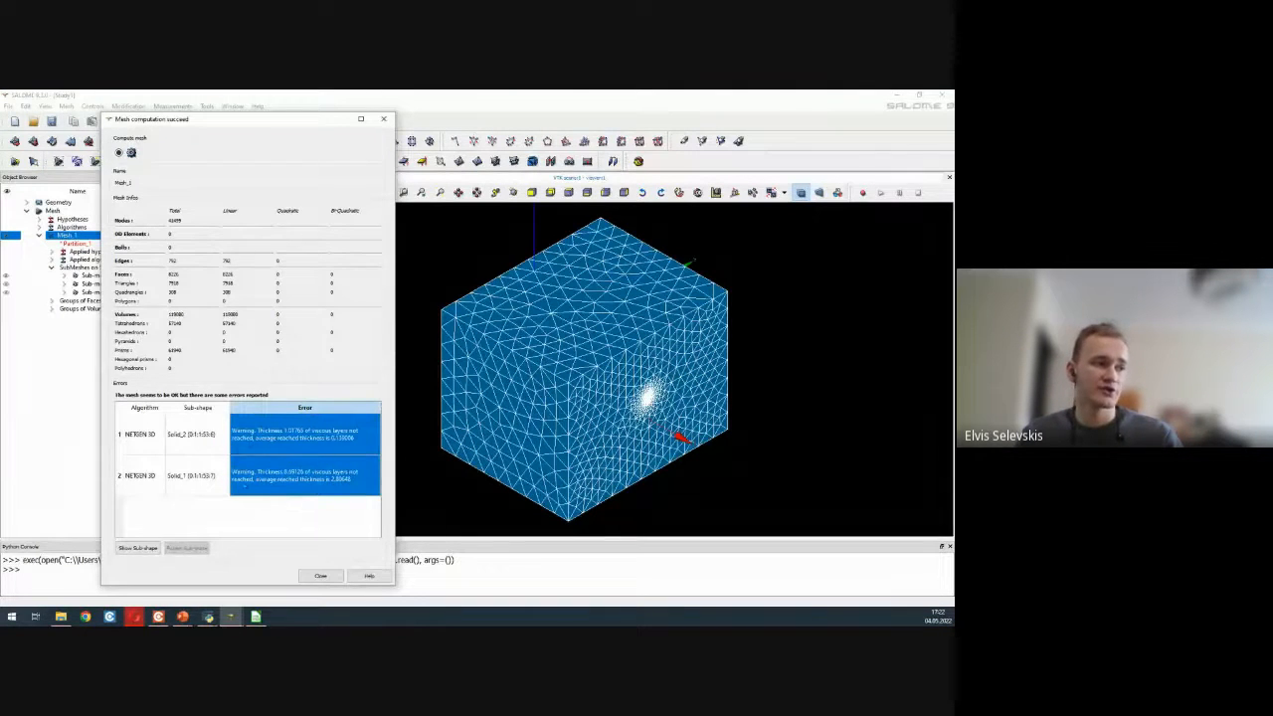
left_click(319, 575)
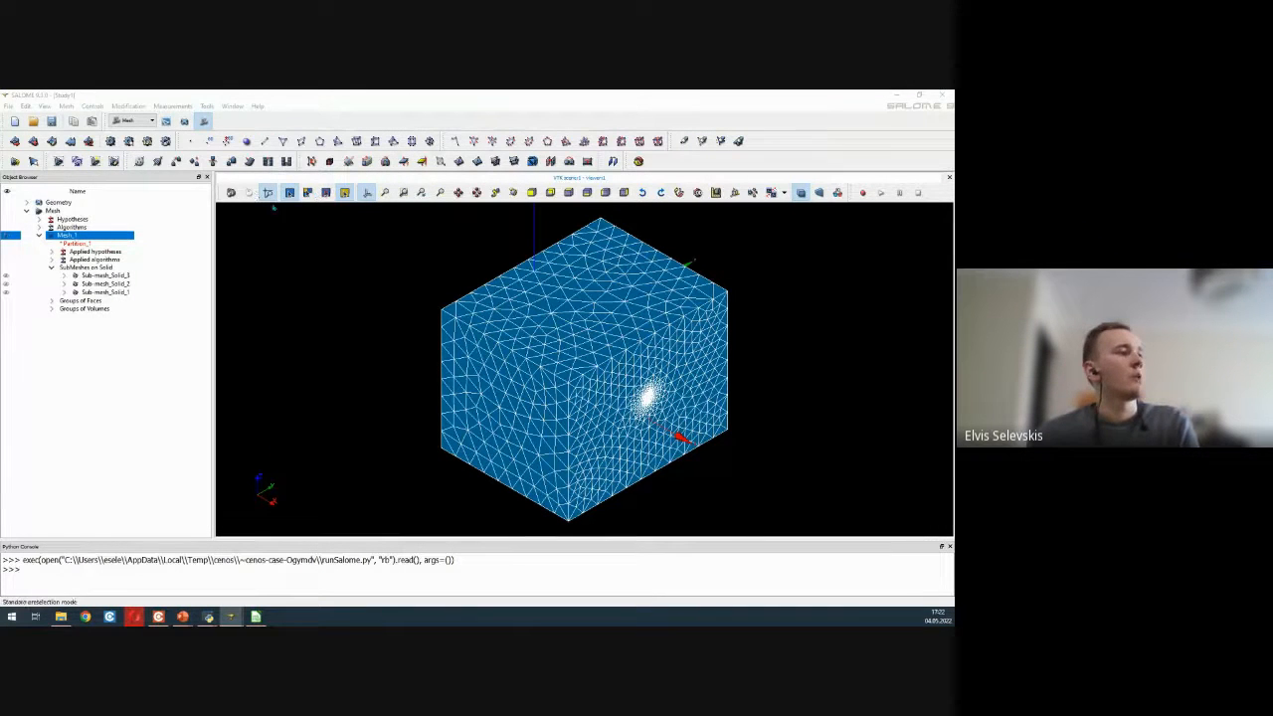
- Inspect the mesh around the two inductor terminal faces on the air box, including the viscous layers along their edges
mouse_move(537, 368)
right_mouse_down("ctrl")
mouse_move(535, 328)
mouse_move(446, 338)
mouse_move(494, 364)
mouse_move(506, 398)
mouse_move(570, 393)
mouse_move(506, 312)
mouse_move(548, 332)
mouse_move(535, 381)
right_mouse_up("ctrl")
scroll(535, 381, "up", 10)
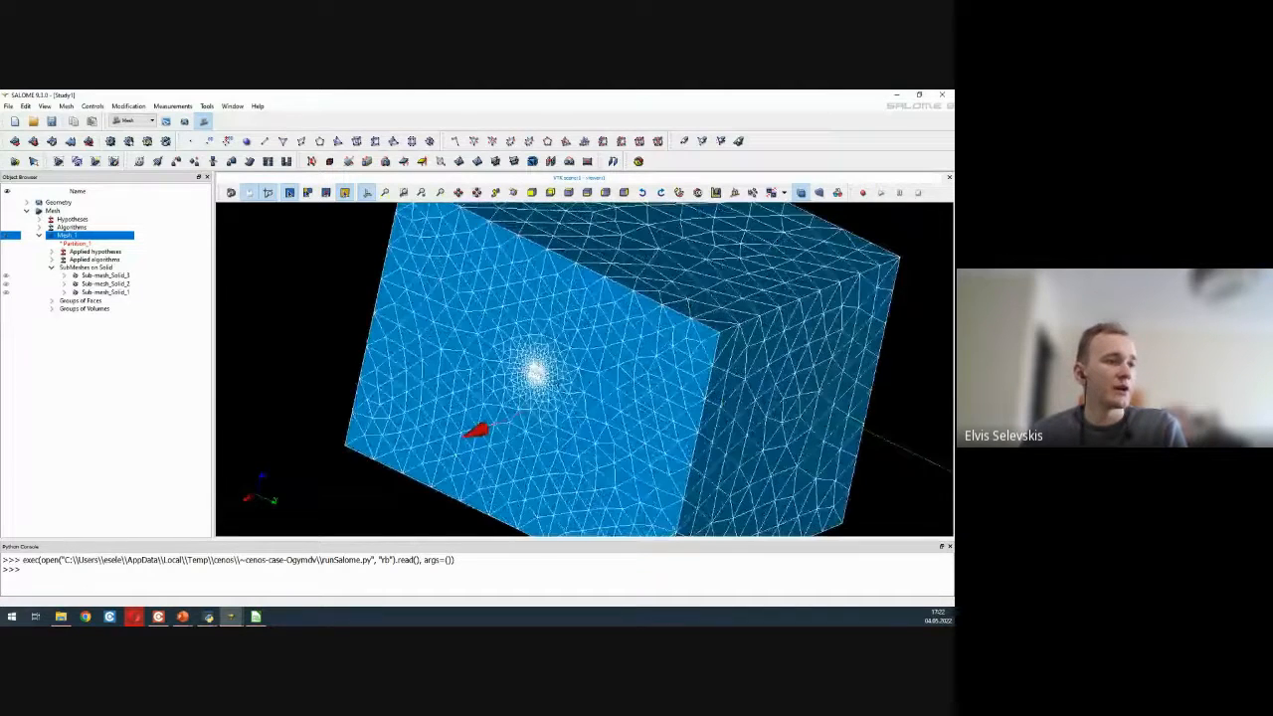
scroll(535, 381, "up", 5)
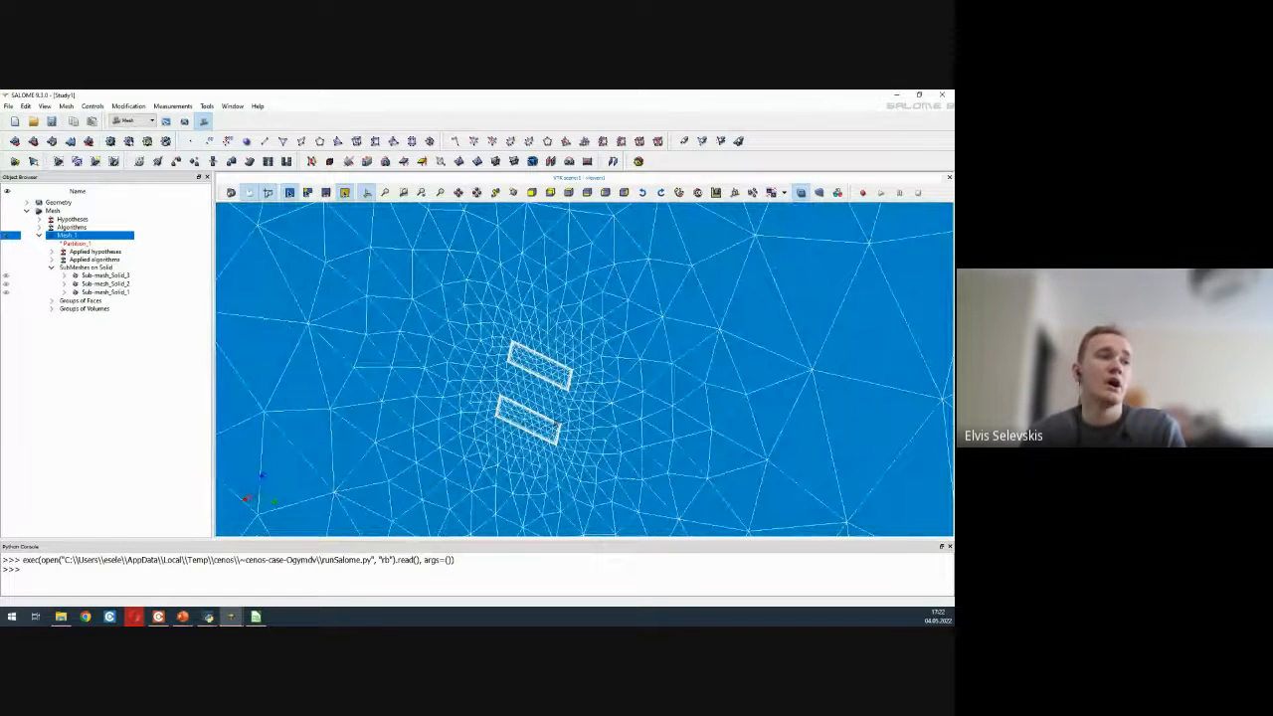
scroll(553, 360, "up", 10)
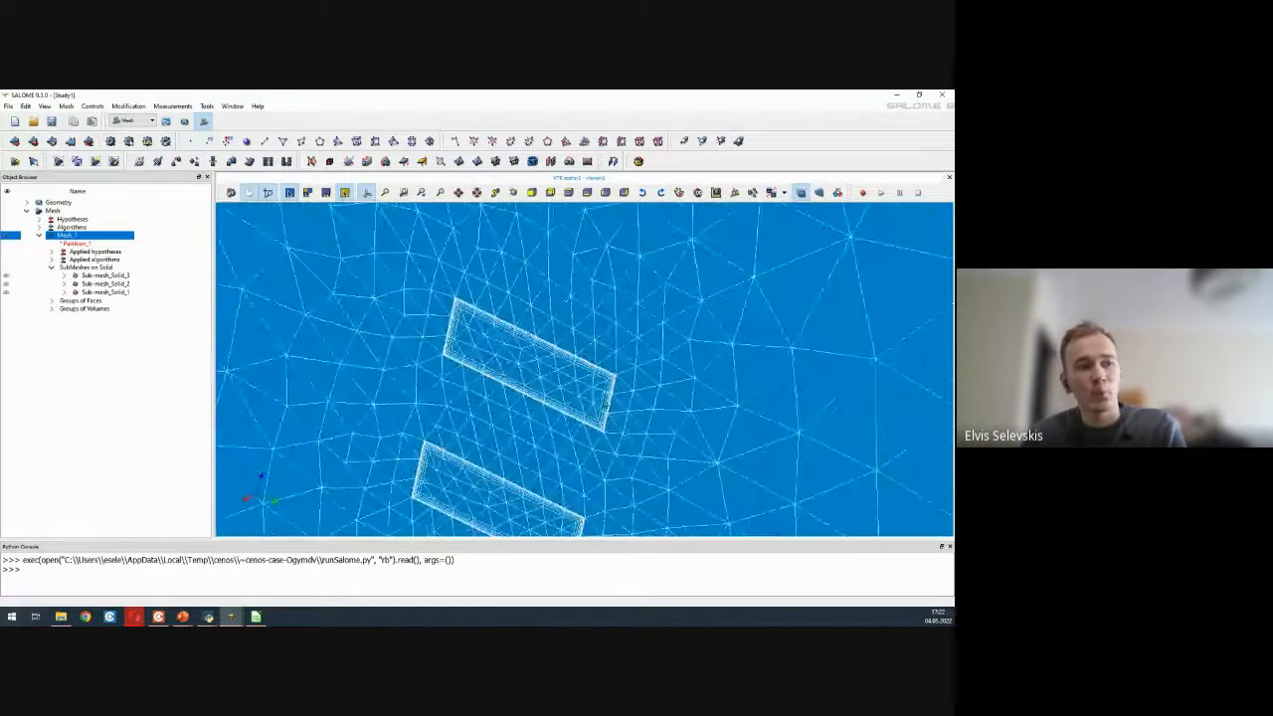
scroll(583, 368, "up", 5)
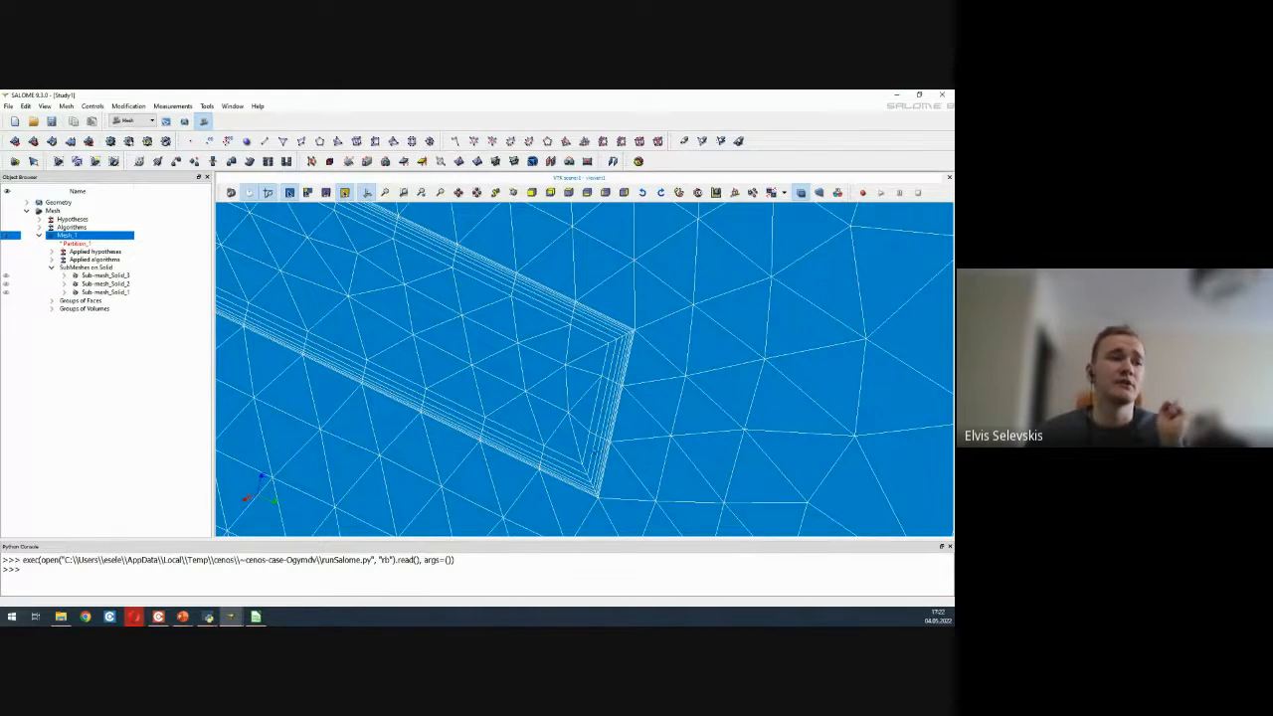
scroll(632, 334, "down", 4)
scroll(631, 334, "down", 2)
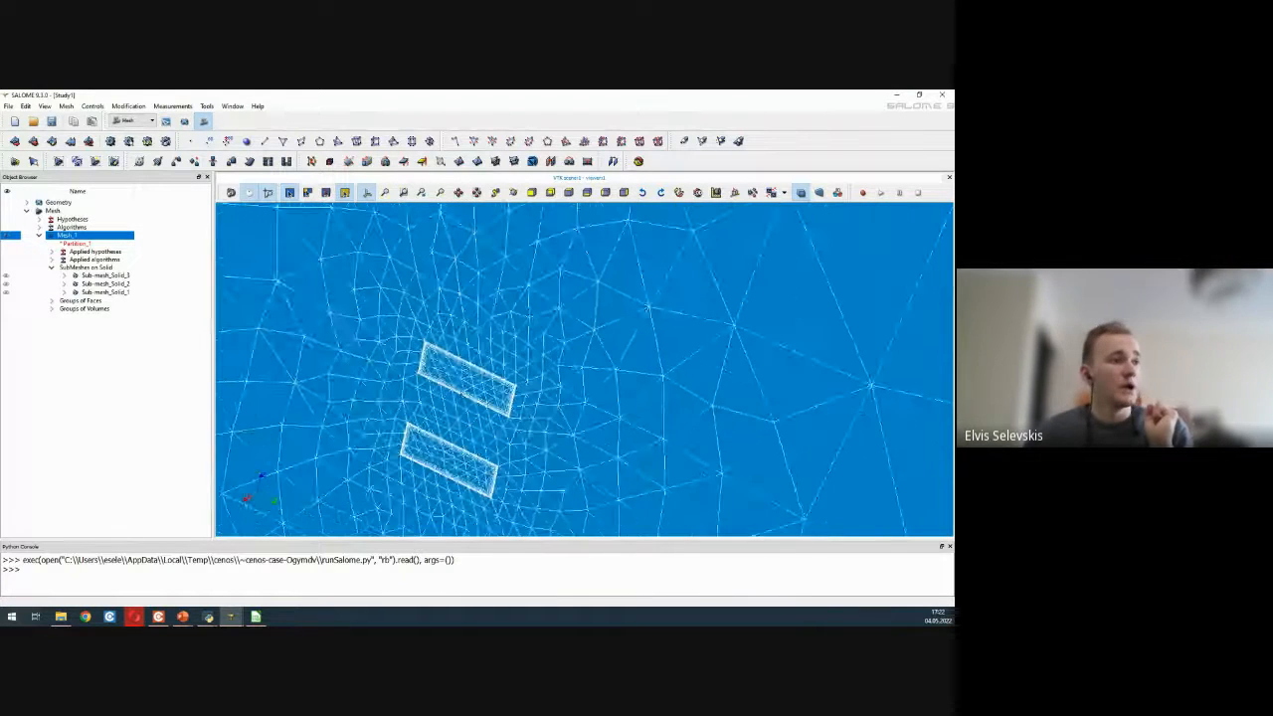
- Hide the full Mesh_1 and display the sub-meshes of Solid_3, Solid_2 and Solid_1 instead
scroll(632, 334, "down", 4)
left_click(8, 236)
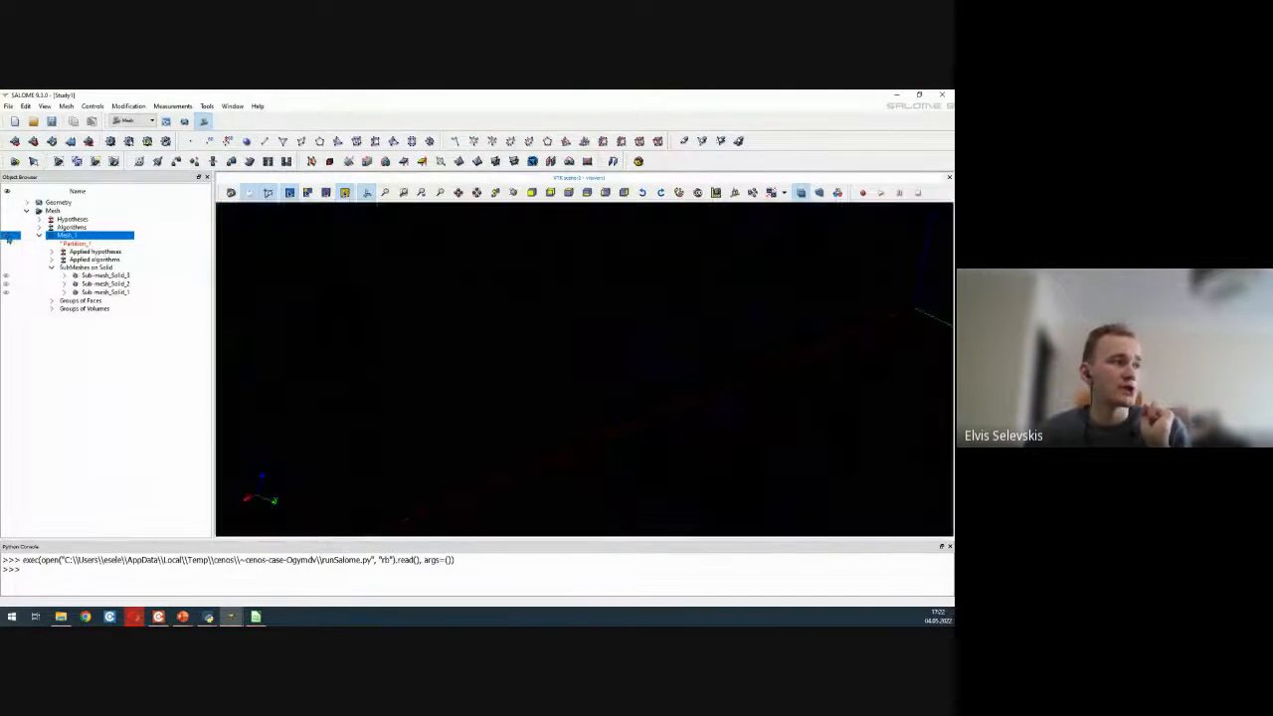
left_click(7, 277)
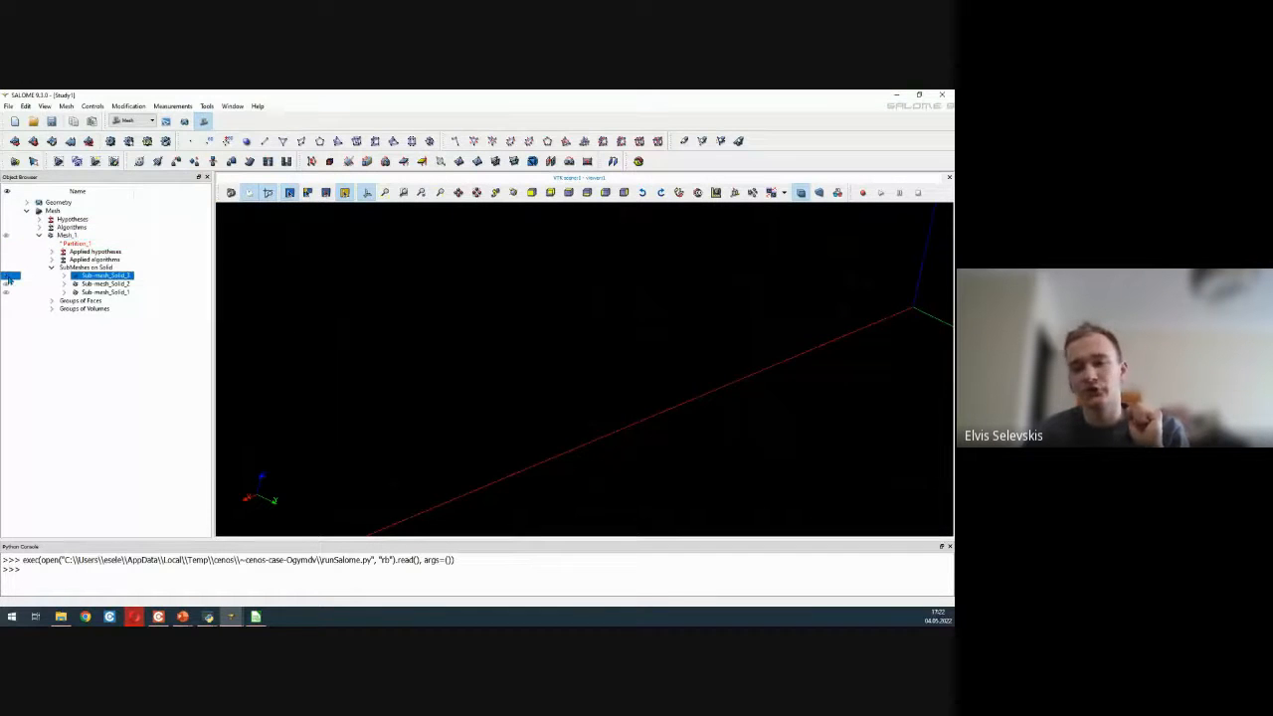
left_click_drag(646, 435, 494, 465)
scroll(565, 368, "up", 5)
left_click_drag(564, 368, 656, 366)
left_click(7, 284)
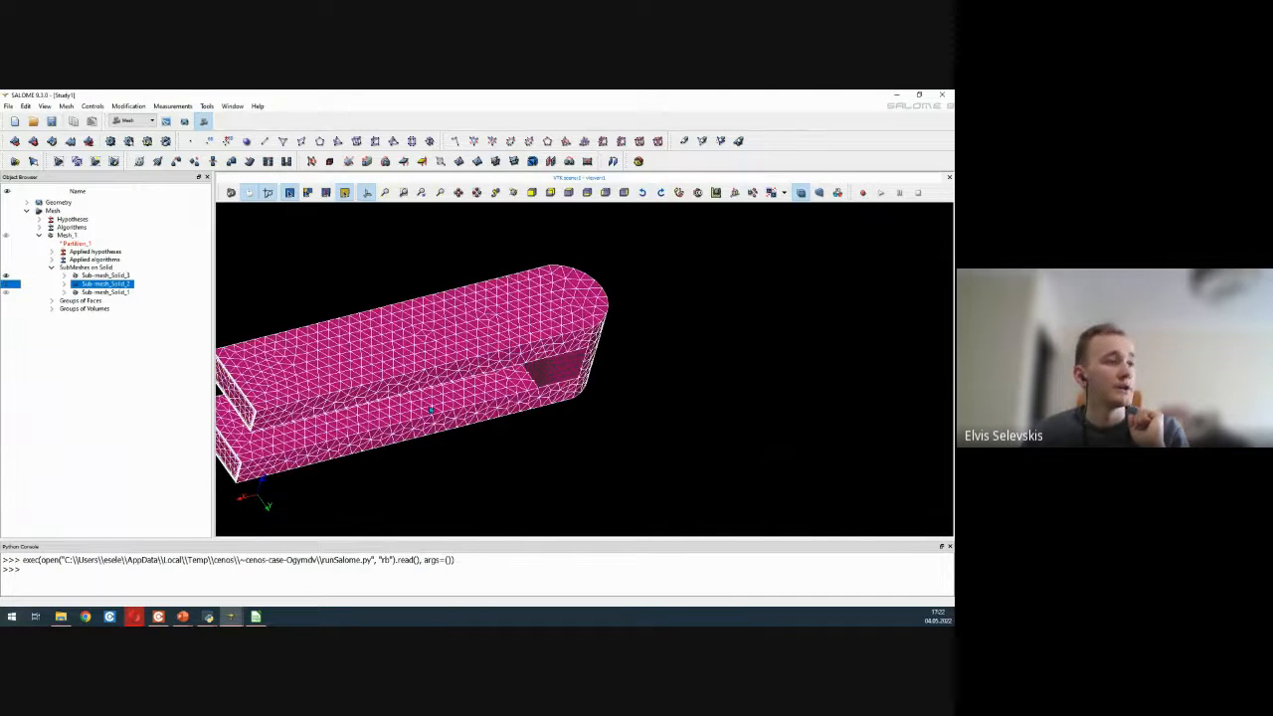
left_click_drag(482, 411, 574, 384)
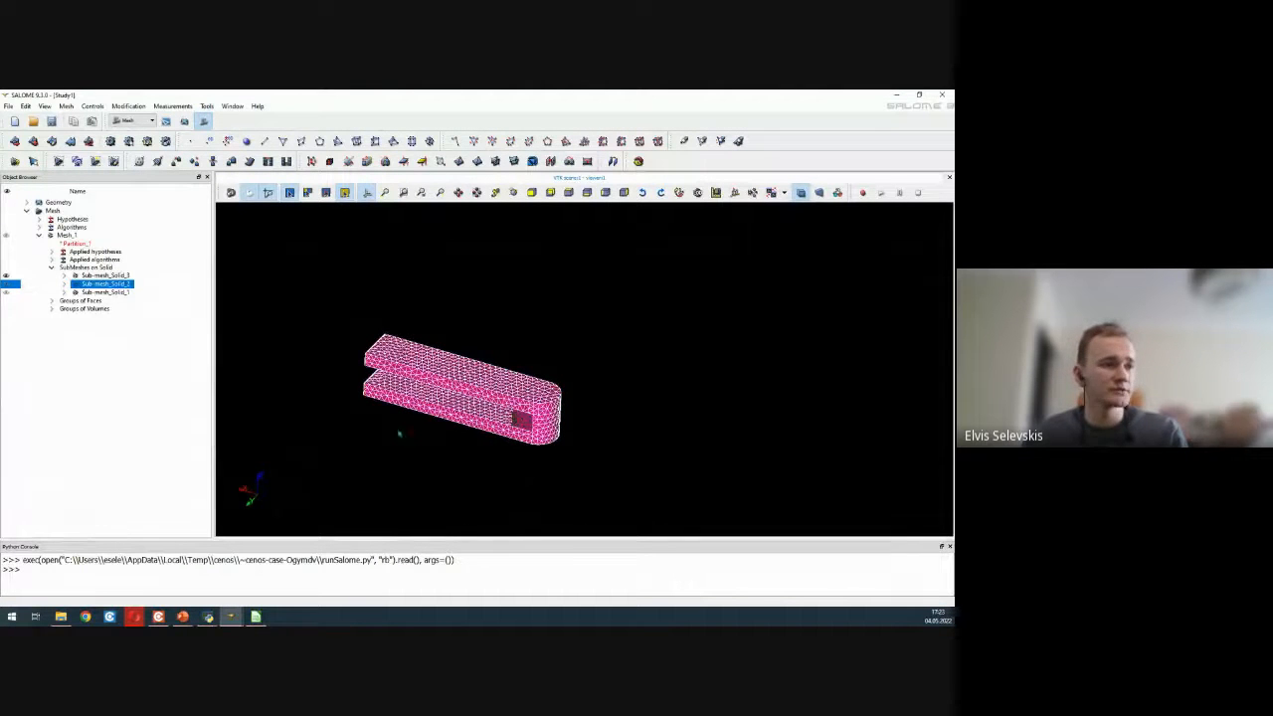
left_click(10, 292)
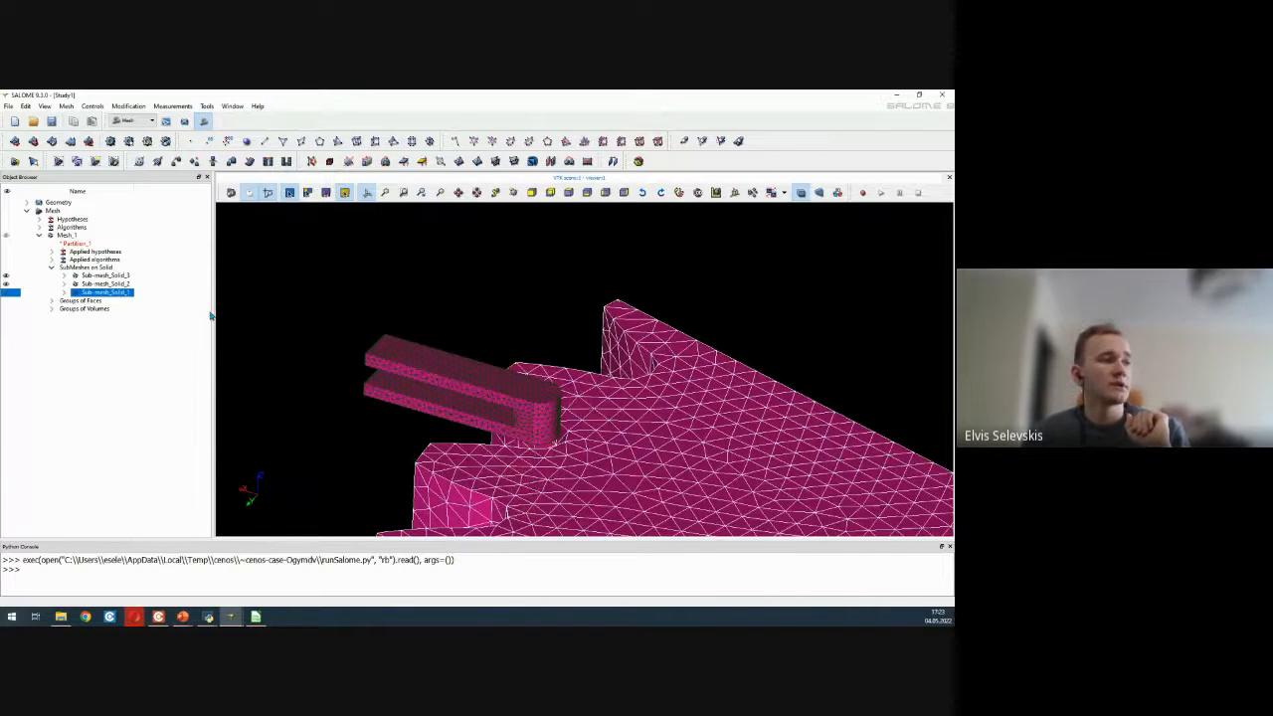
- Examine the surface mesh of the gear segment around the teeth and the inductor from several sides
scroll(534, 389, "down", 3)
scroll(535, 390, "down", 3)
left_click_drag(507, 447, 863, 400)
left_click_drag(701, 418, 694, 497)
middle_click_drag(558, 461, 481, 414)
left_click_drag(480, 414, 517, 409)
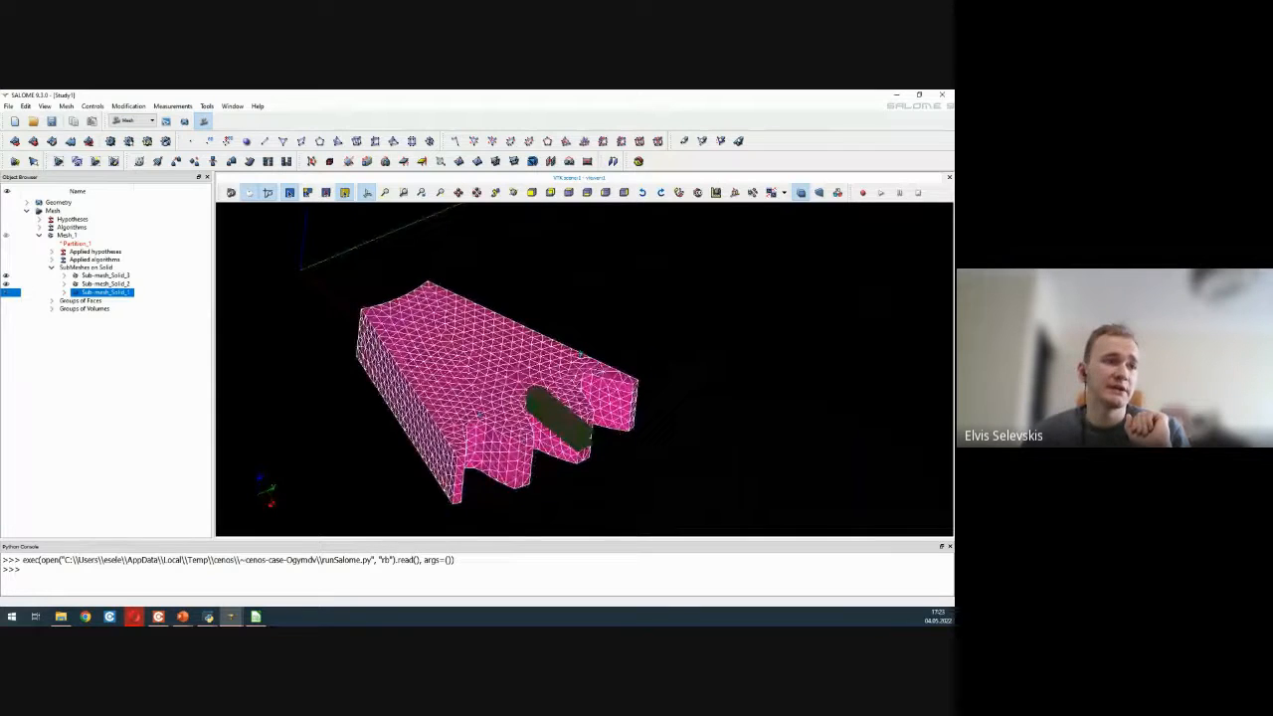
scroll(517, 409, "up", 2)
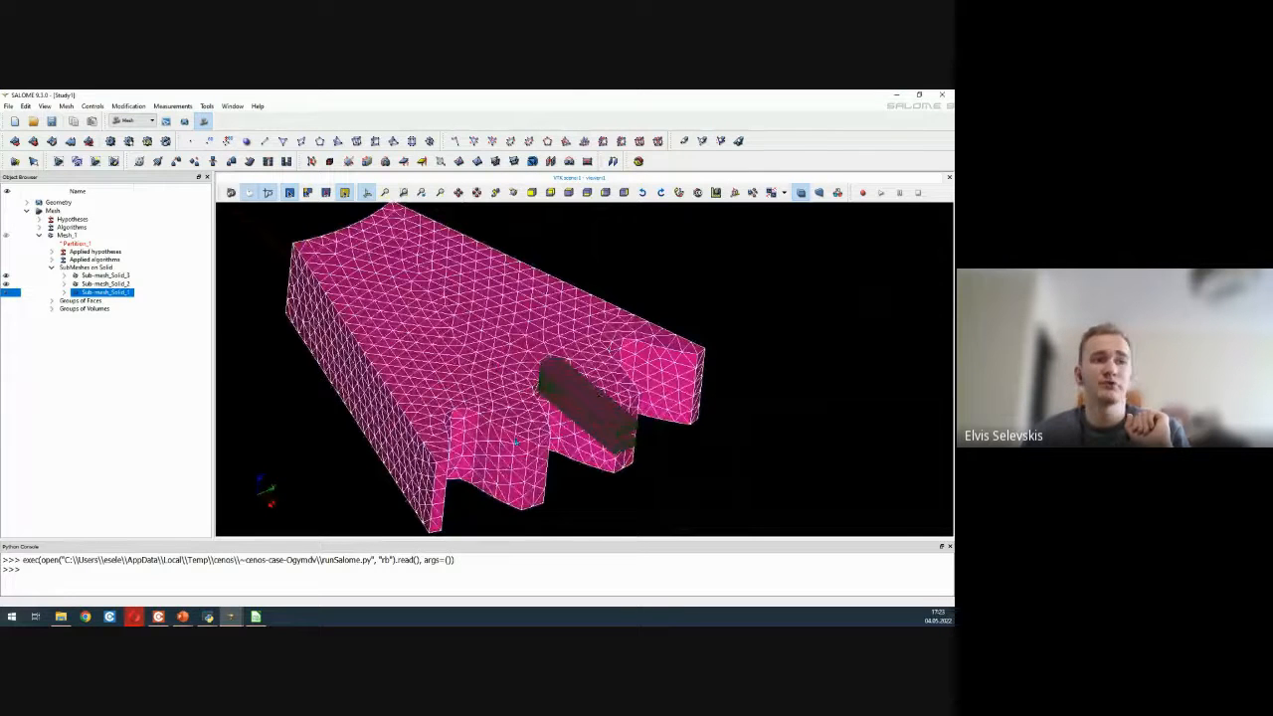
left_click_drag(557, 475, 472, 354)
scroll(472, 353, "up", 3)
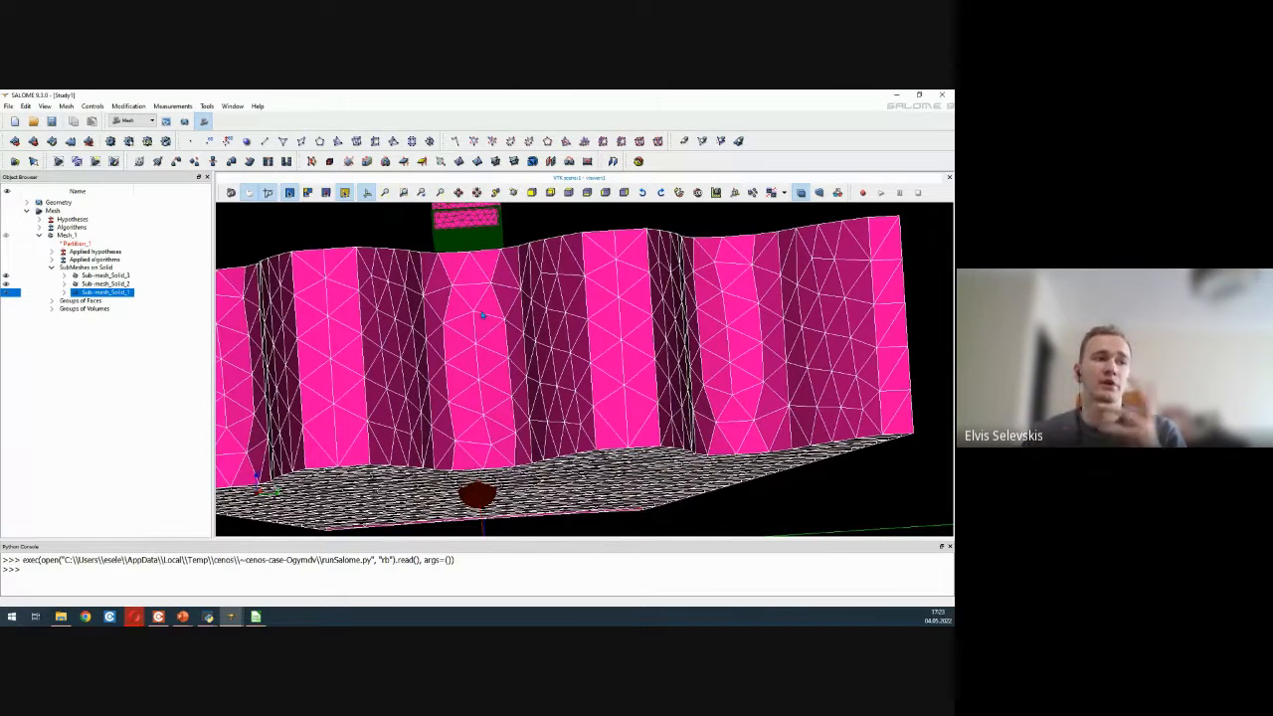
scroll(492, 328, "down", 1)
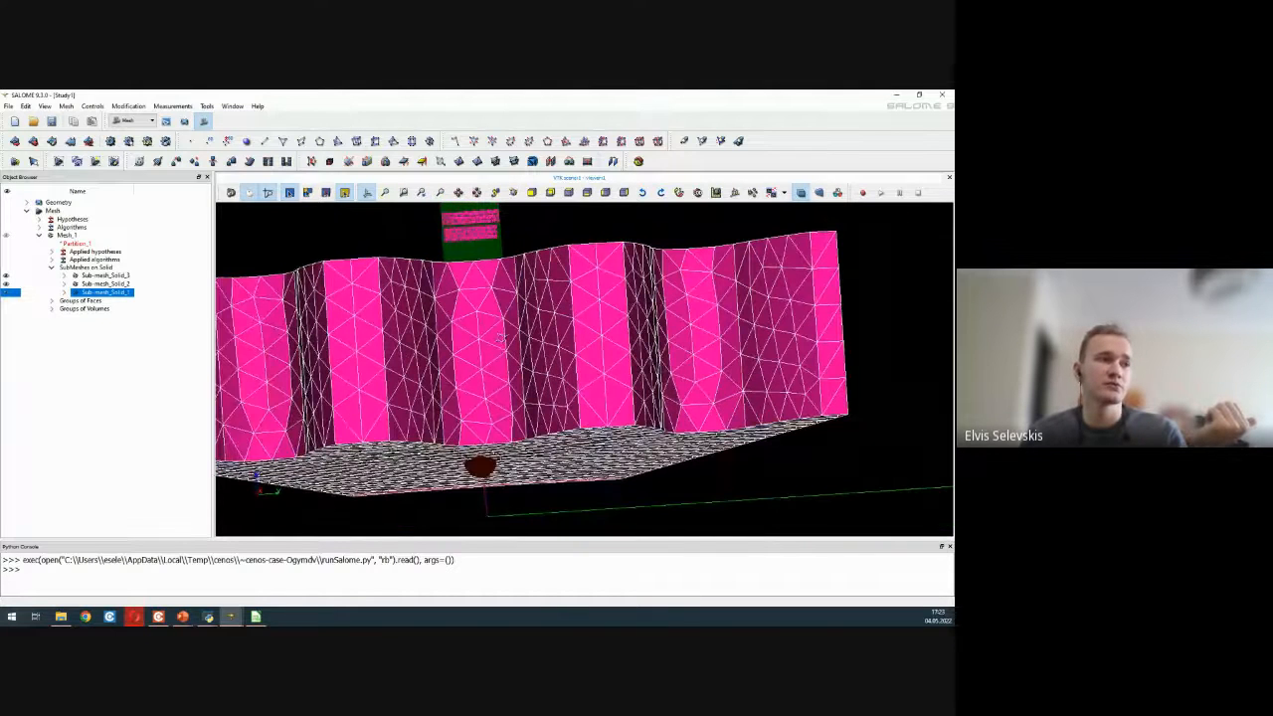
right_click_drag(500, 338, 636, 372, "ctrl")
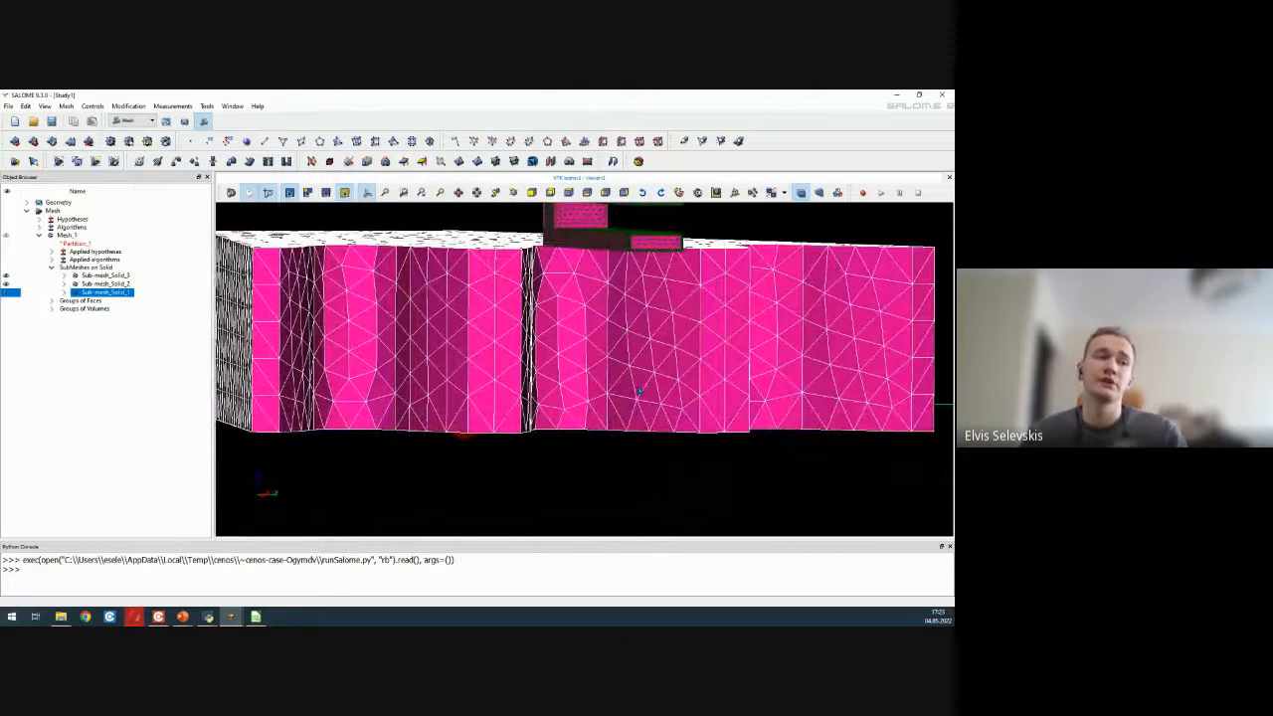
right_click_drag(639, 390, 568, 412, "ctrl")
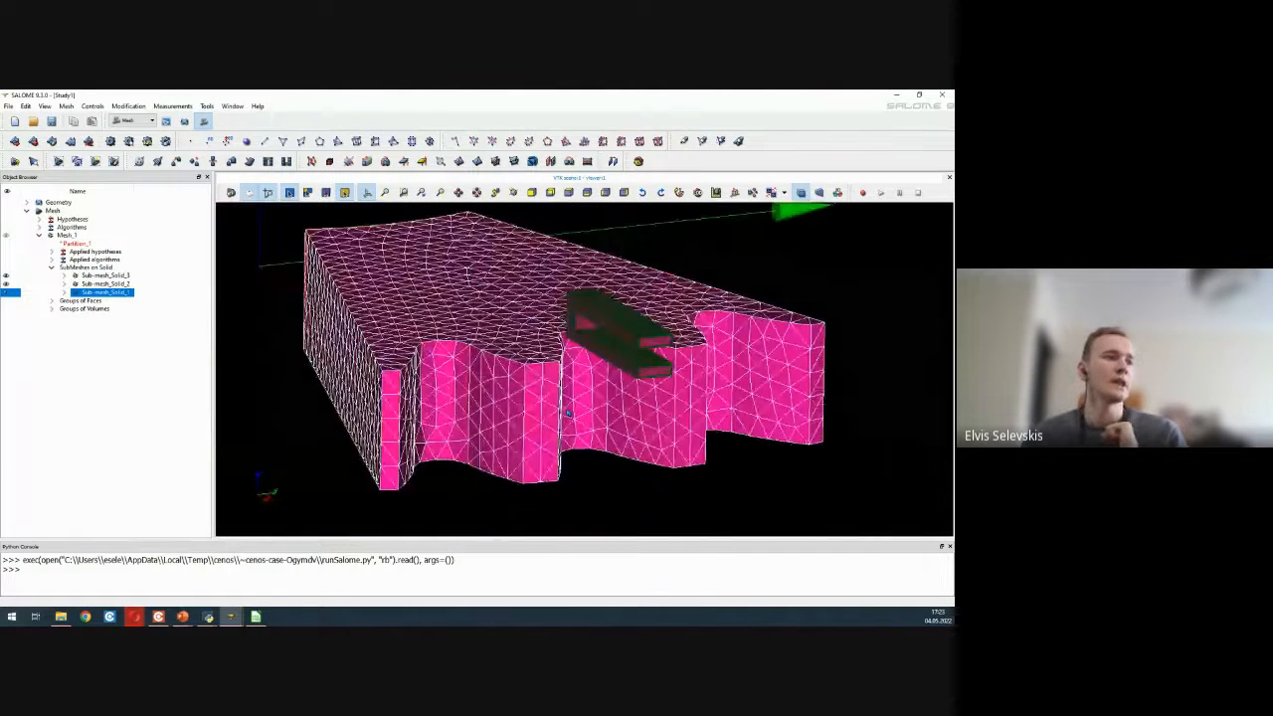
right_click_drag(495, 338, 479, 374, "ctrl")
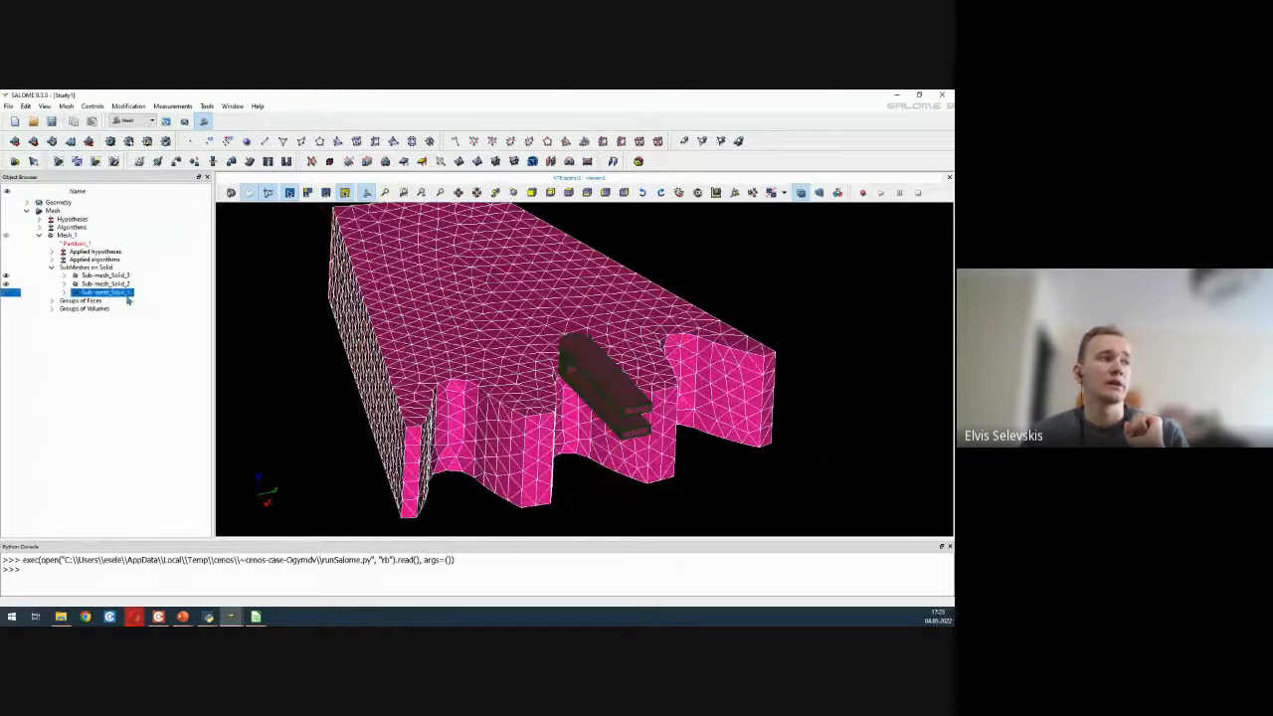
- Open Sub-mesh_Solid_1 for editing and compare its 3D viscous layers setting with the layers on the inductor ends
right_click(117, 295)
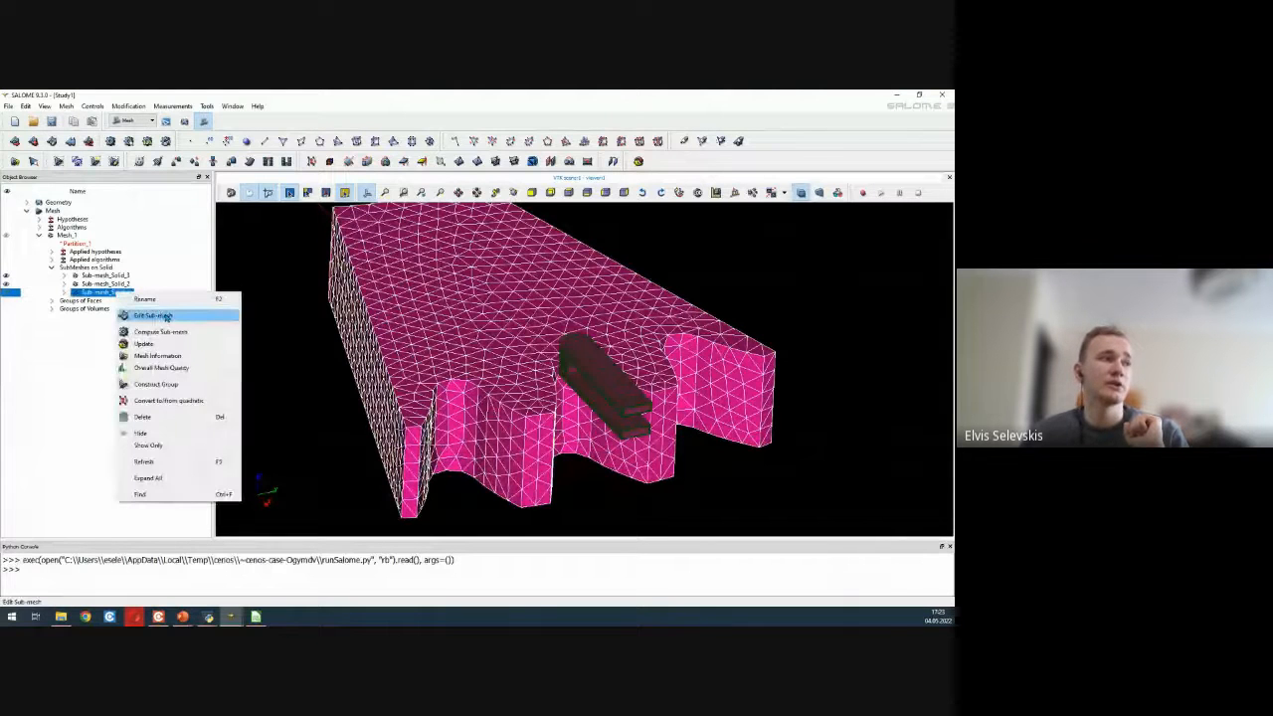
left_click(188, 316)
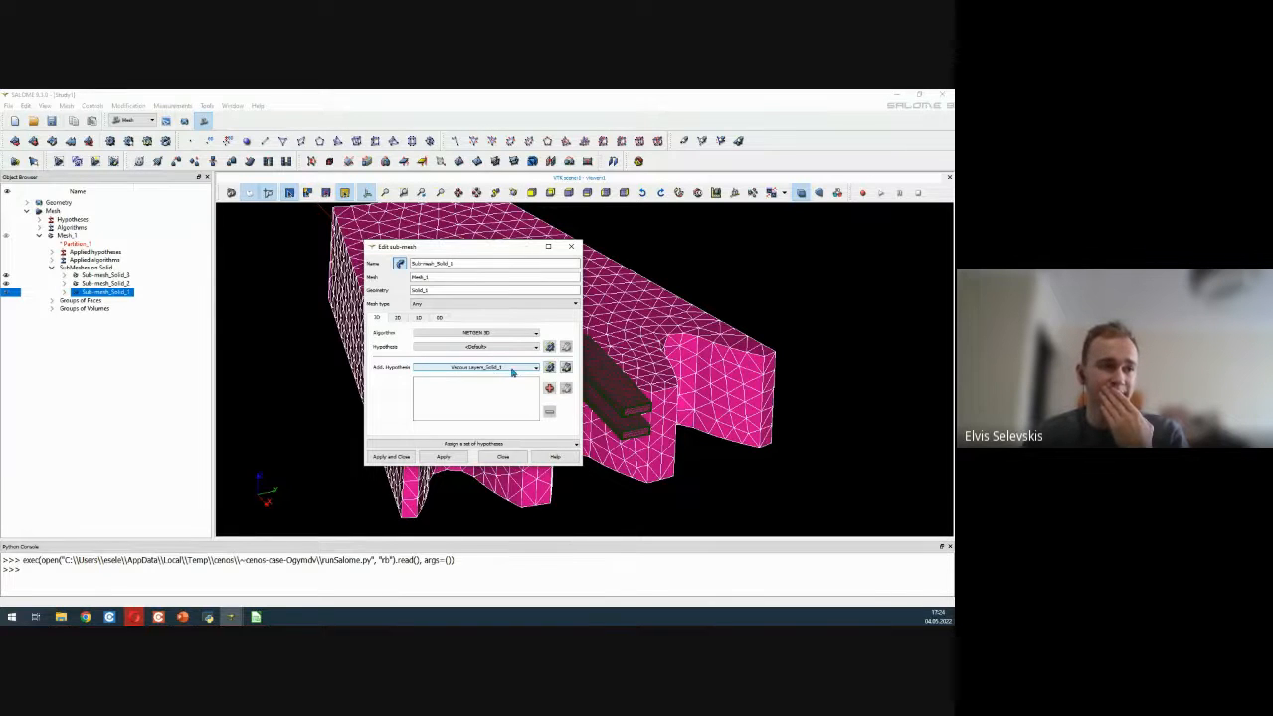
scroll(678, 424, "up", 1)
scroll(646, 412, "up", 3)
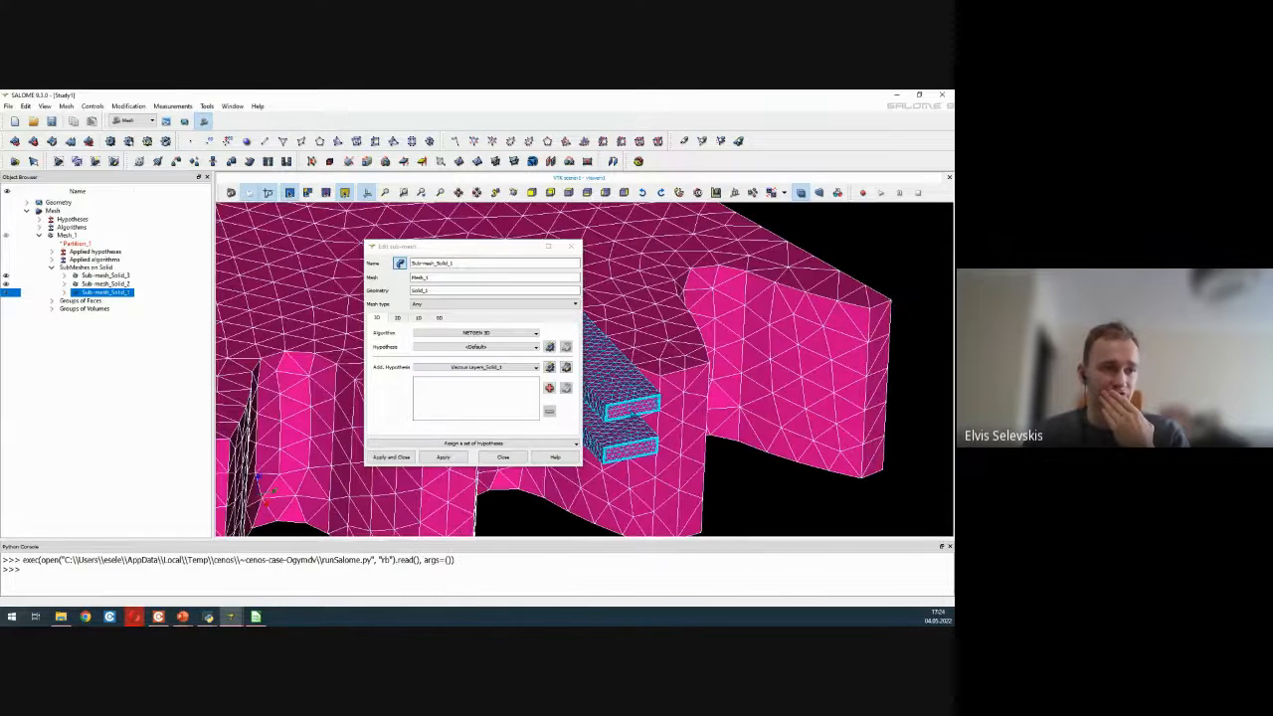
scroll(646, 413, "up", 3)
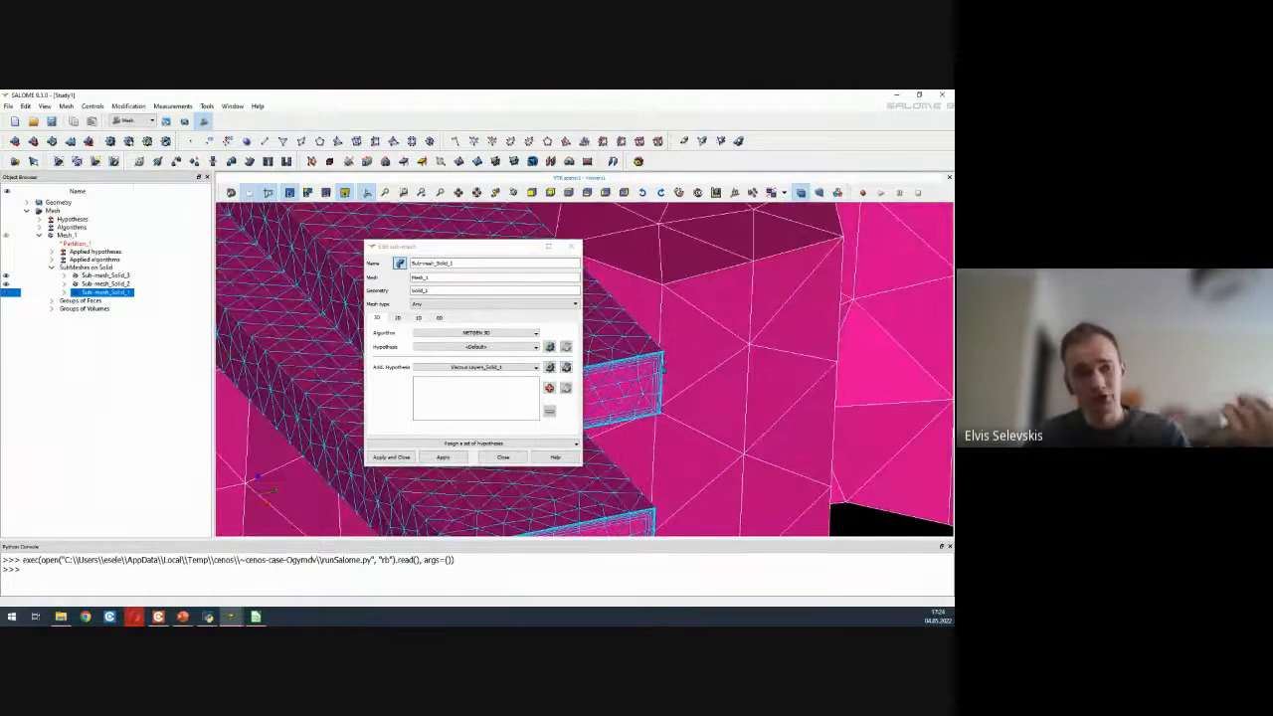
scroll(663, 359, "down", 6)
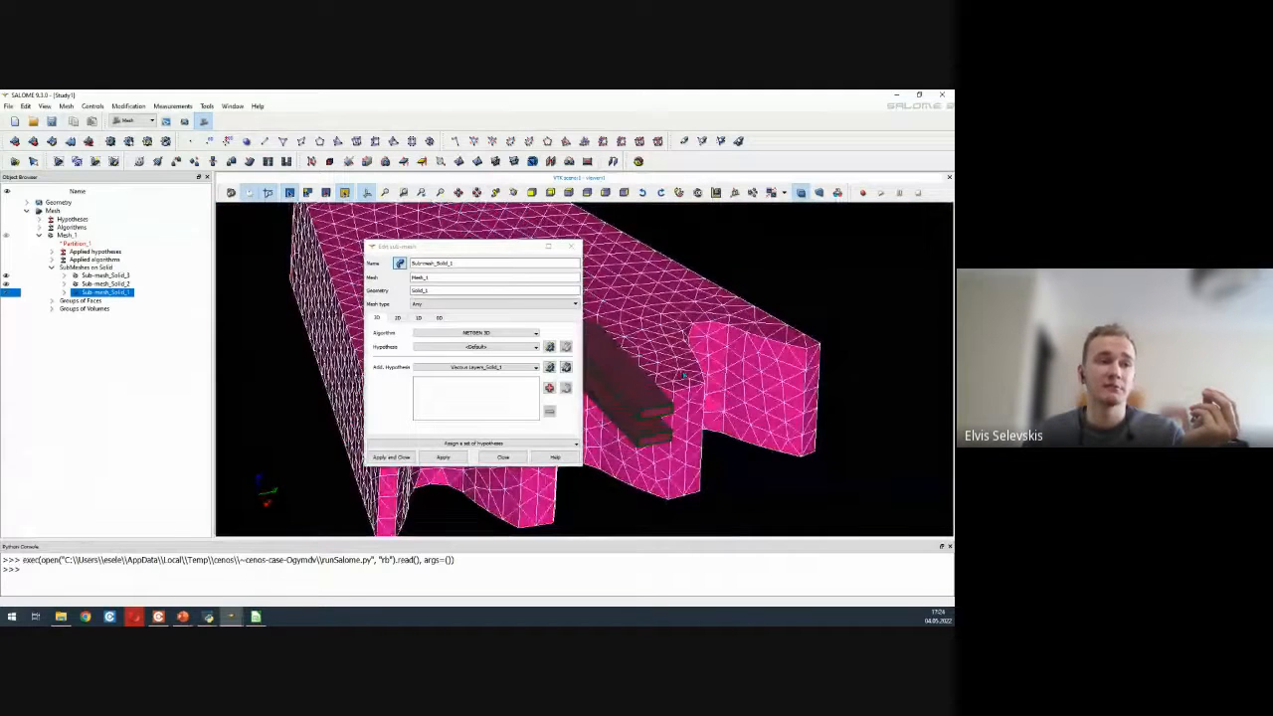
scroll(808, 380, "down", 4)
scroll(744, 390, "up", 3)
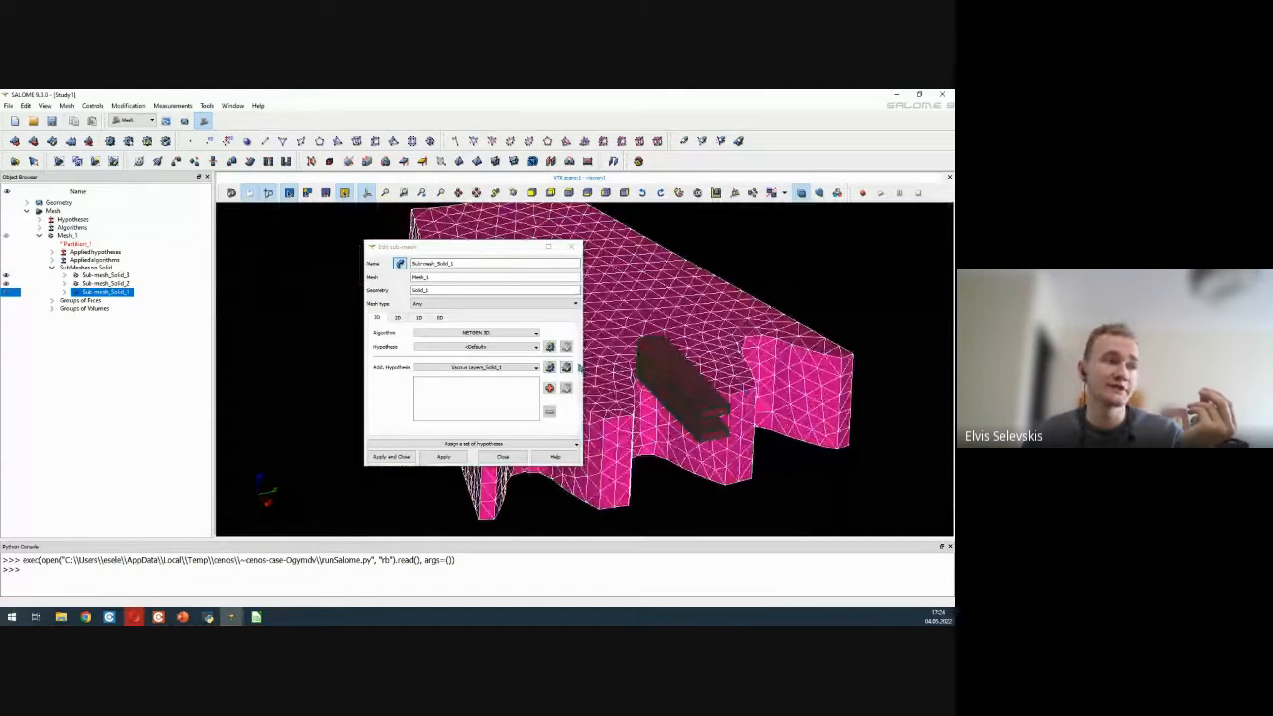
- Look over the 2D settings of Sub-mesh_Solid_1 and bring up its 1D Wire Discretisation settings
left_click(396, 318)
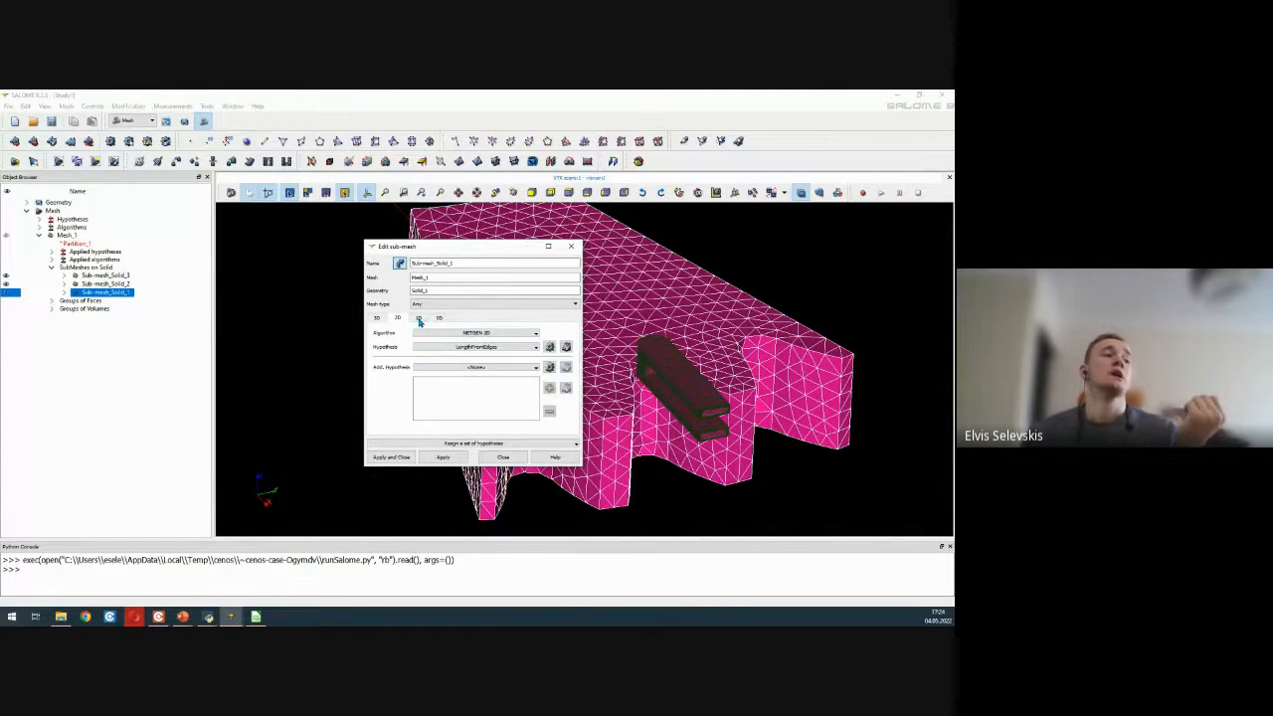
left_click(419, 318)
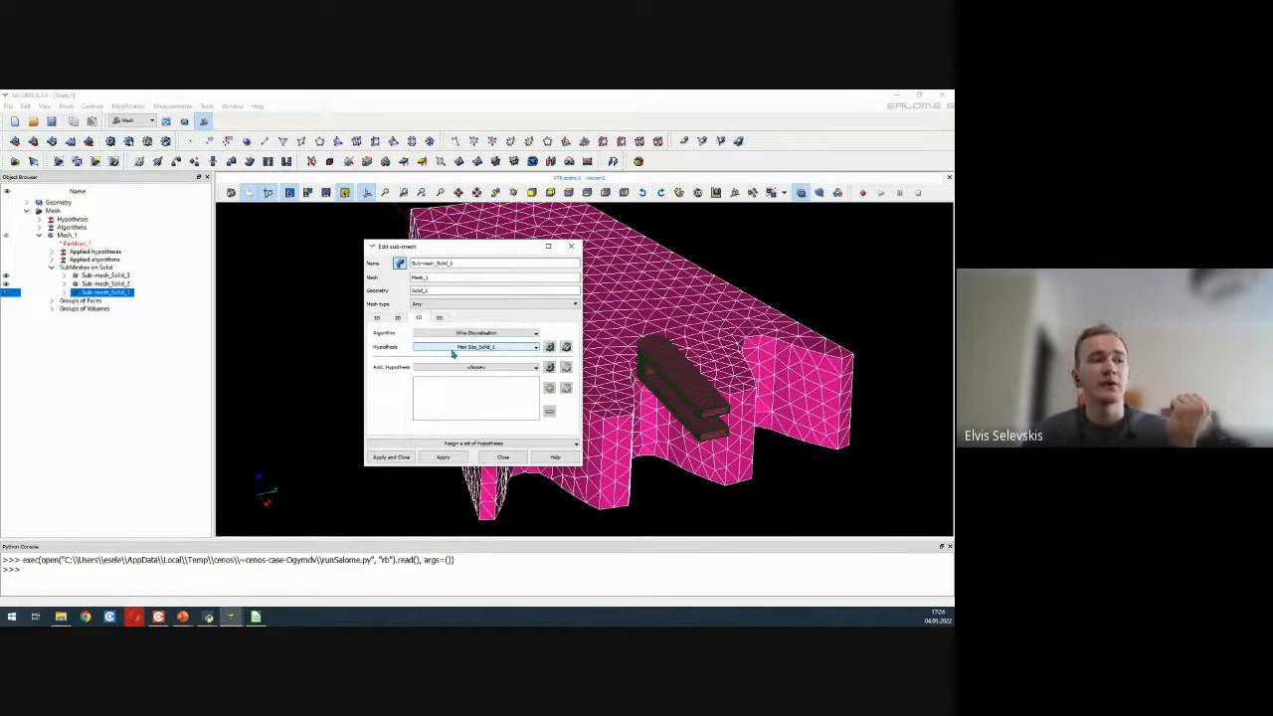
scroll(833, 295, "down", 5)
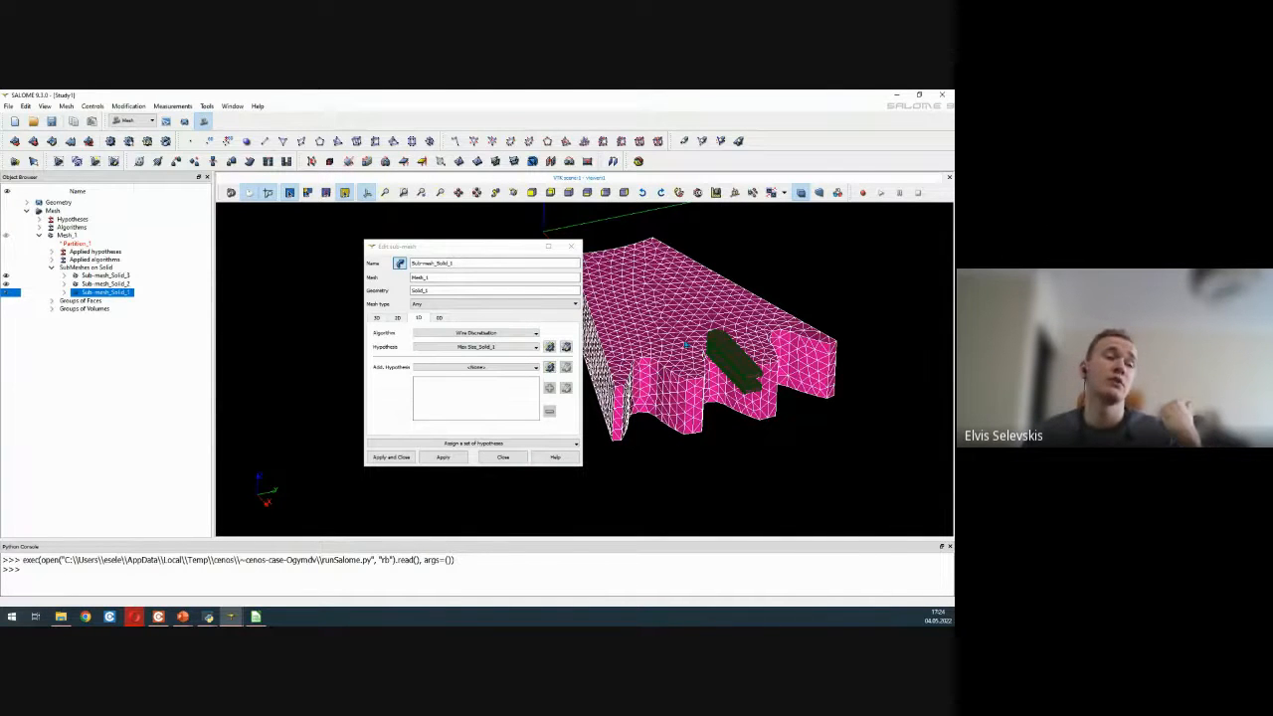
left_click(553, 347)
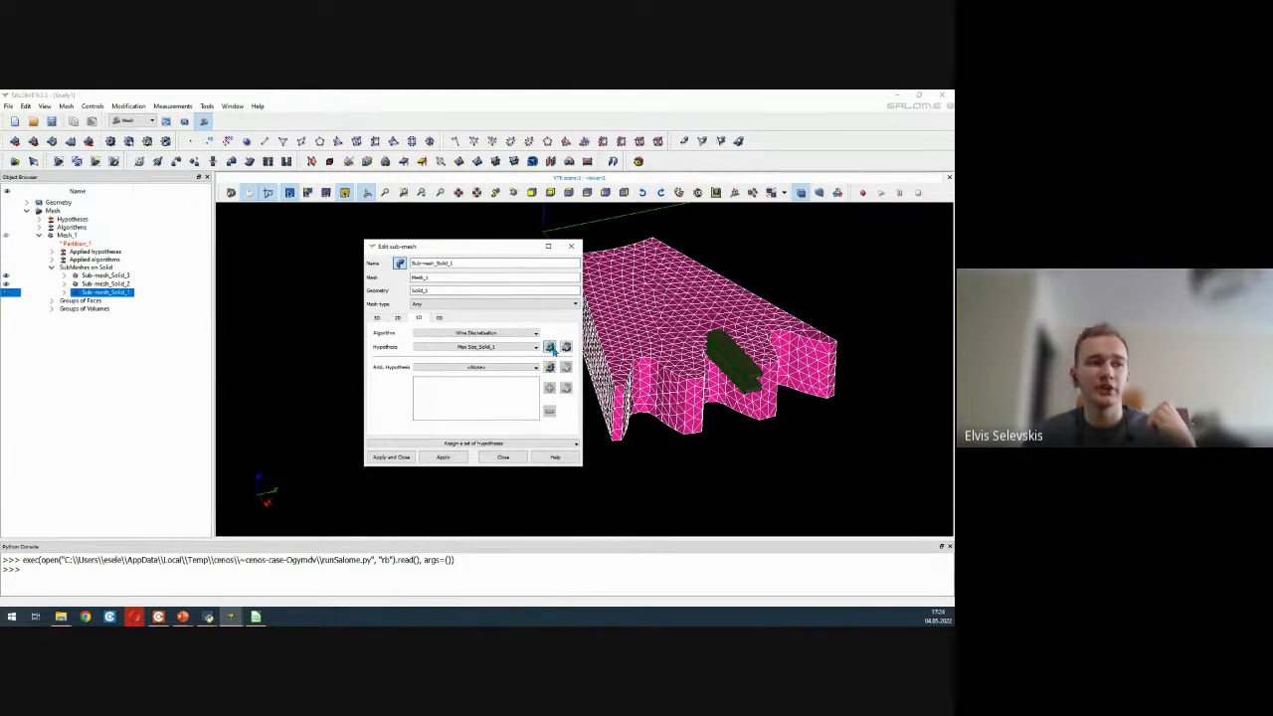
left_click(550, 347)
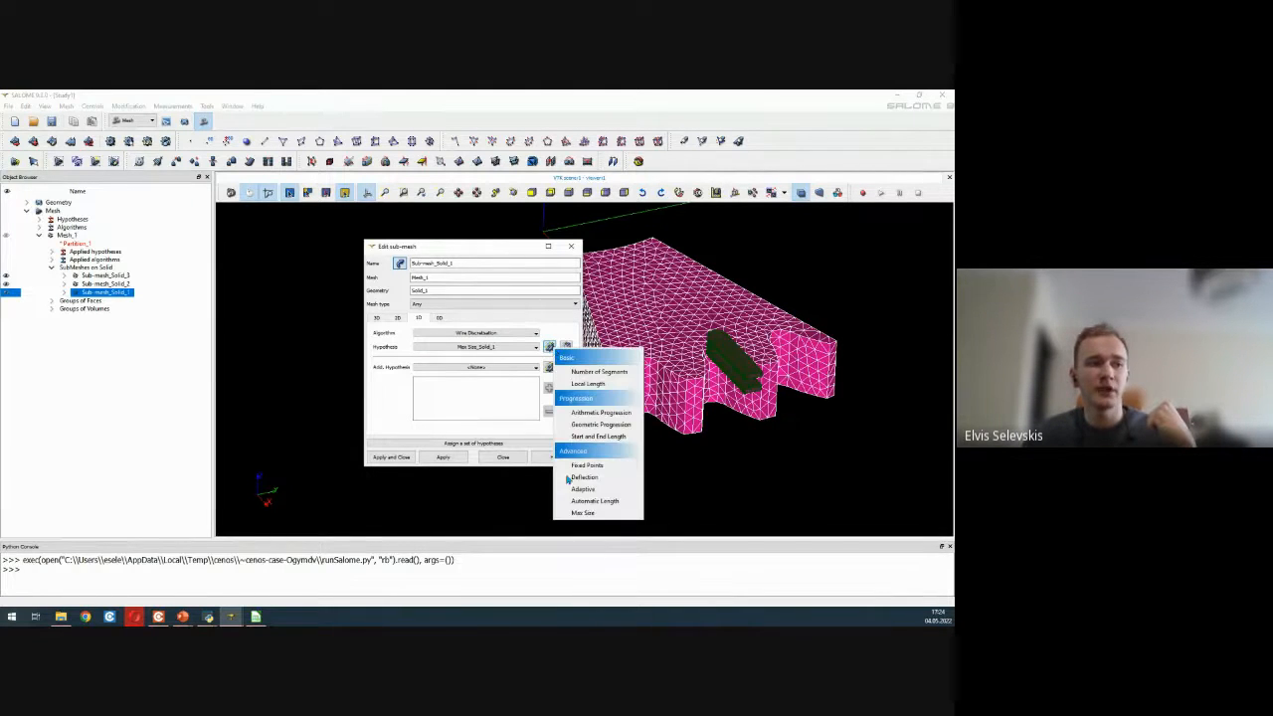
left_click(610, 513)
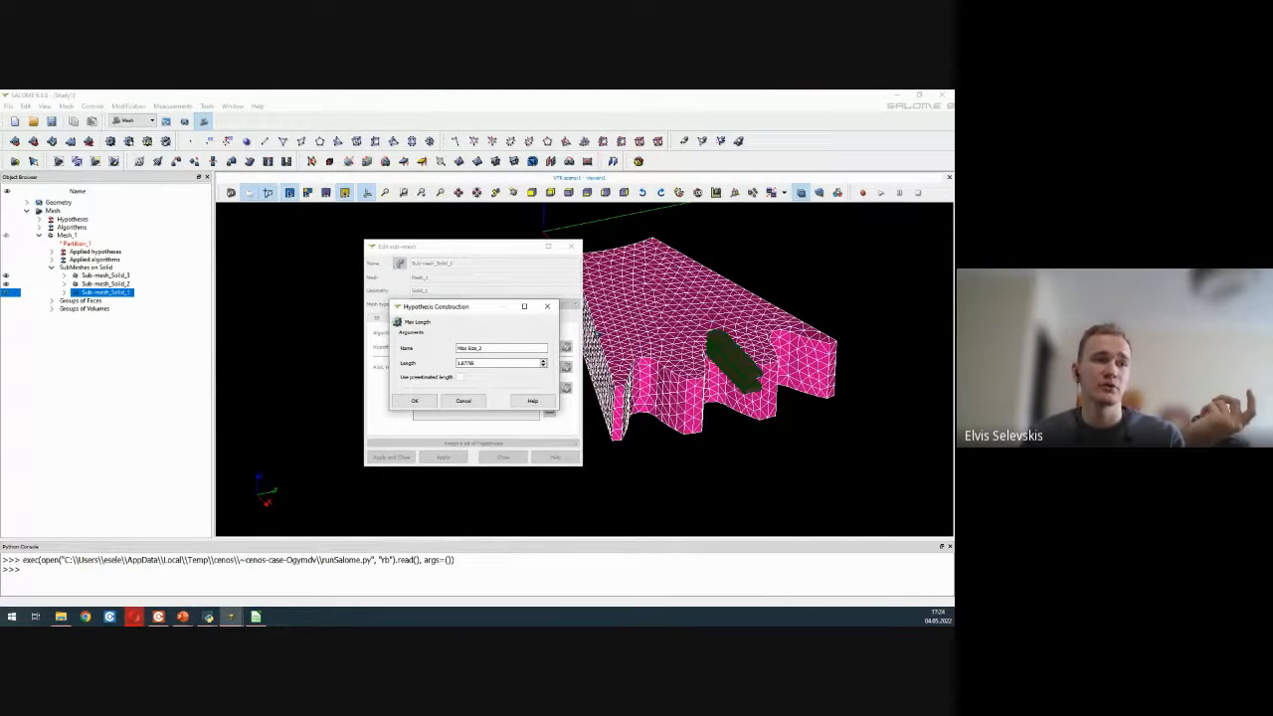
left_click(549, 306)
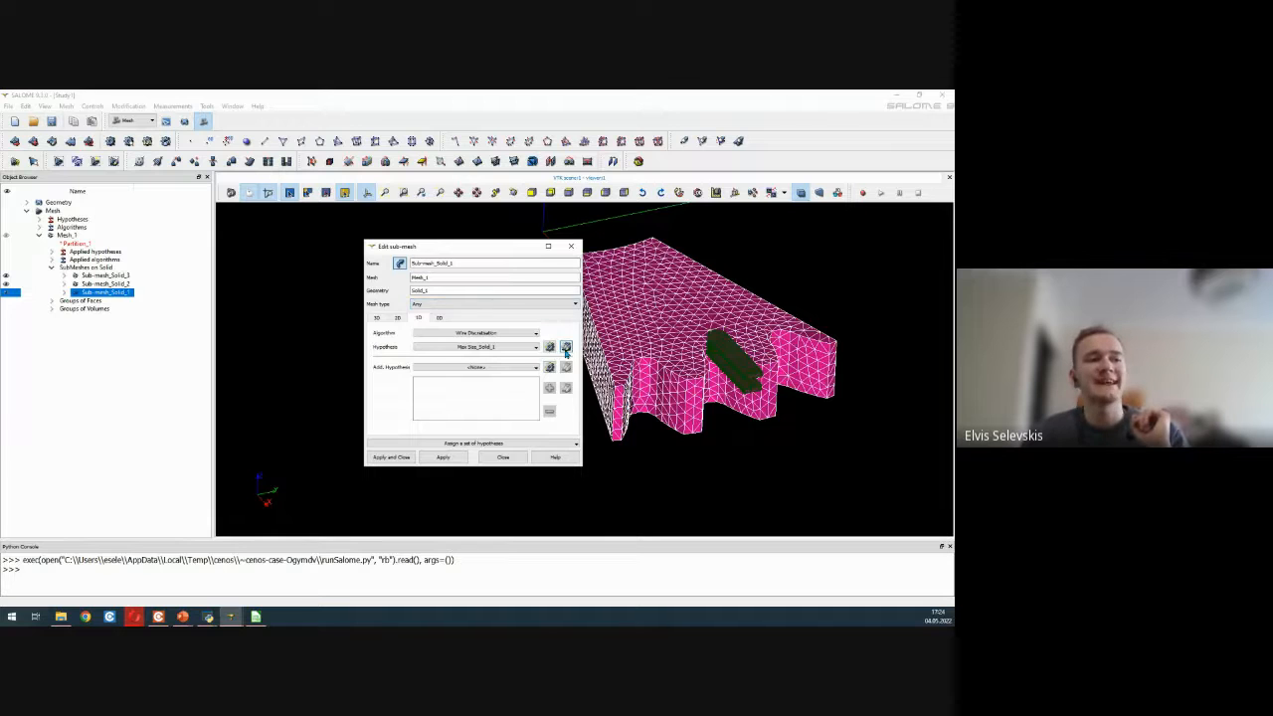
- Set the length of Solid_1's existing Max Size hypothesis to 1 and apply the sub-mesh changes
left_click(566, 348)
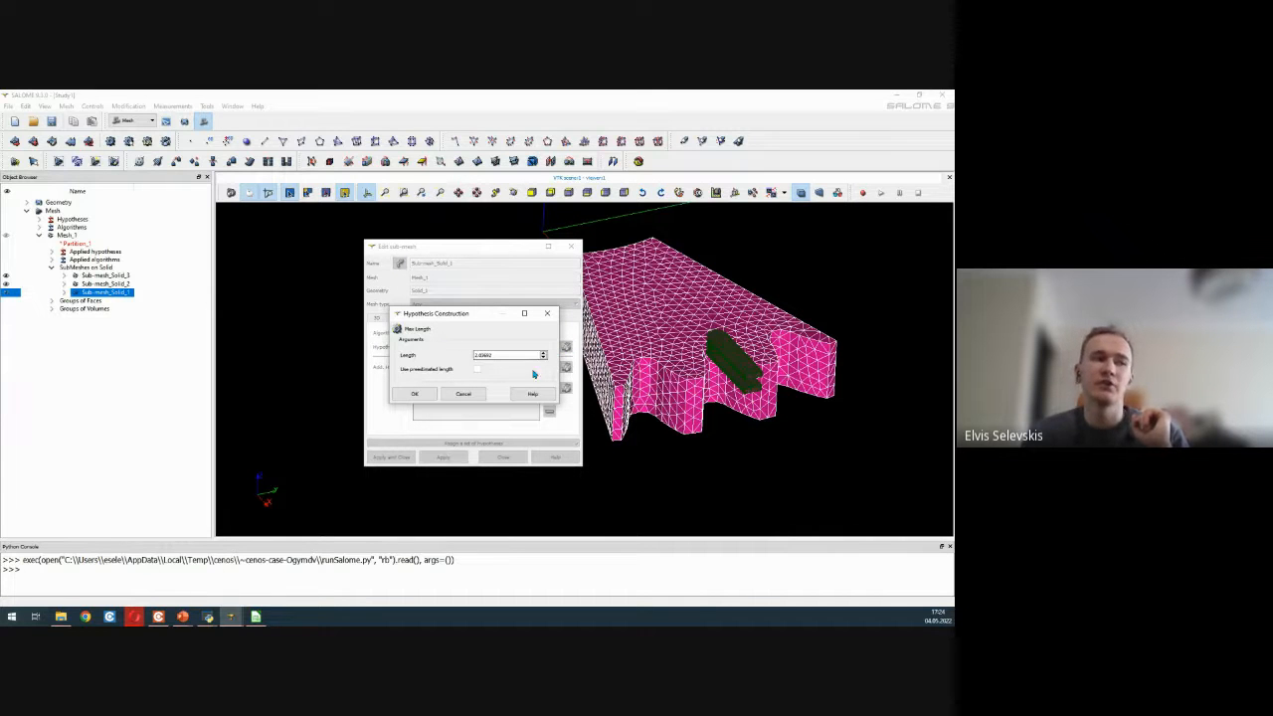
scroll(704, 362, "up", 3)
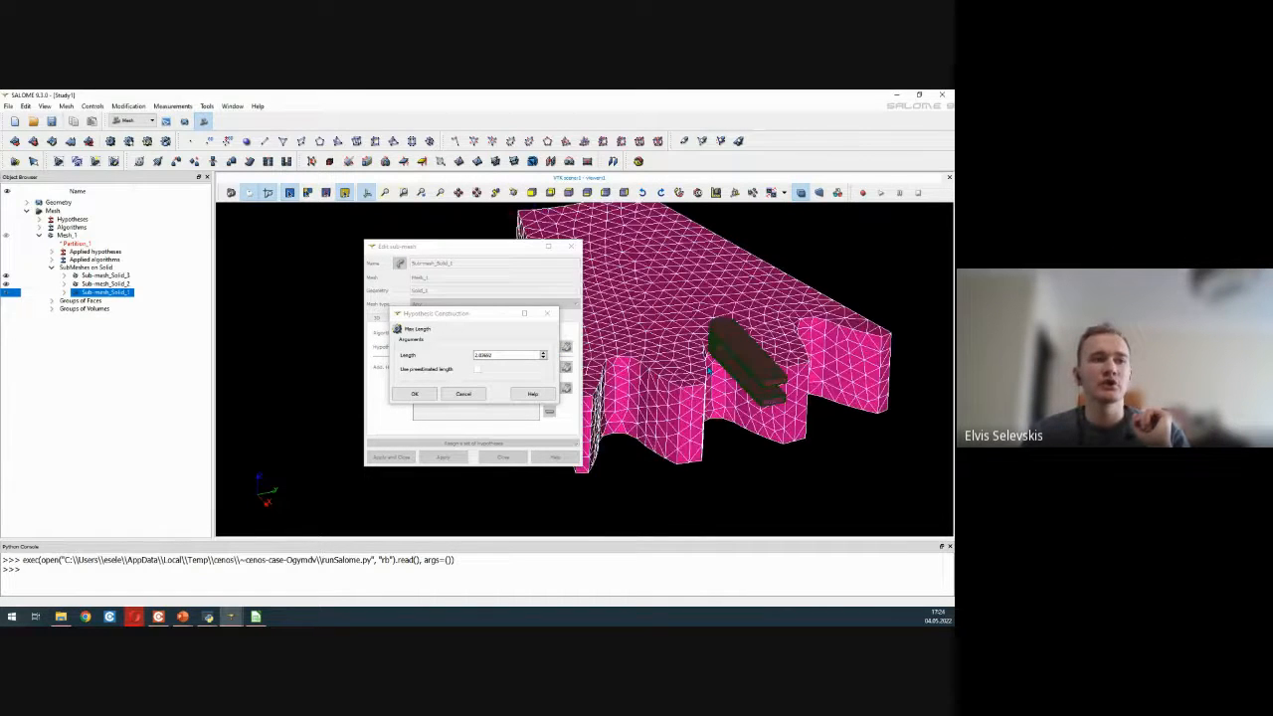
double_click(508, 354)
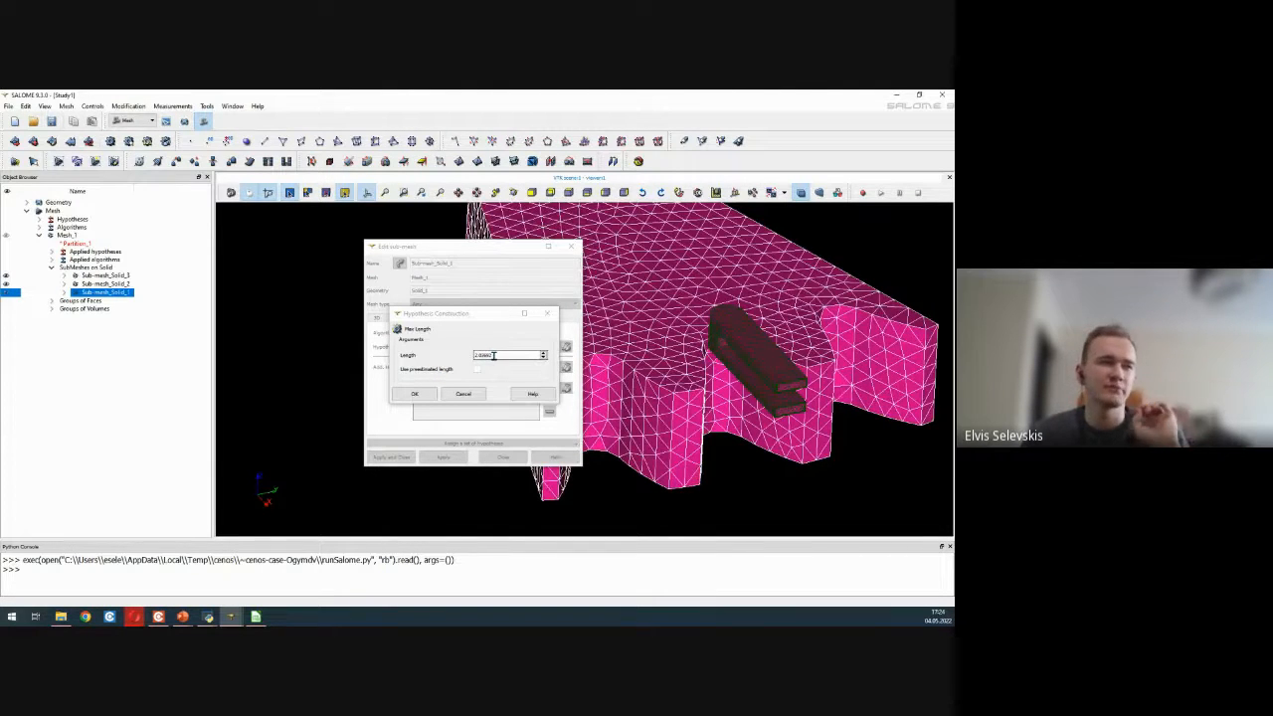
left_click_drag(494, 355, 466, 350)
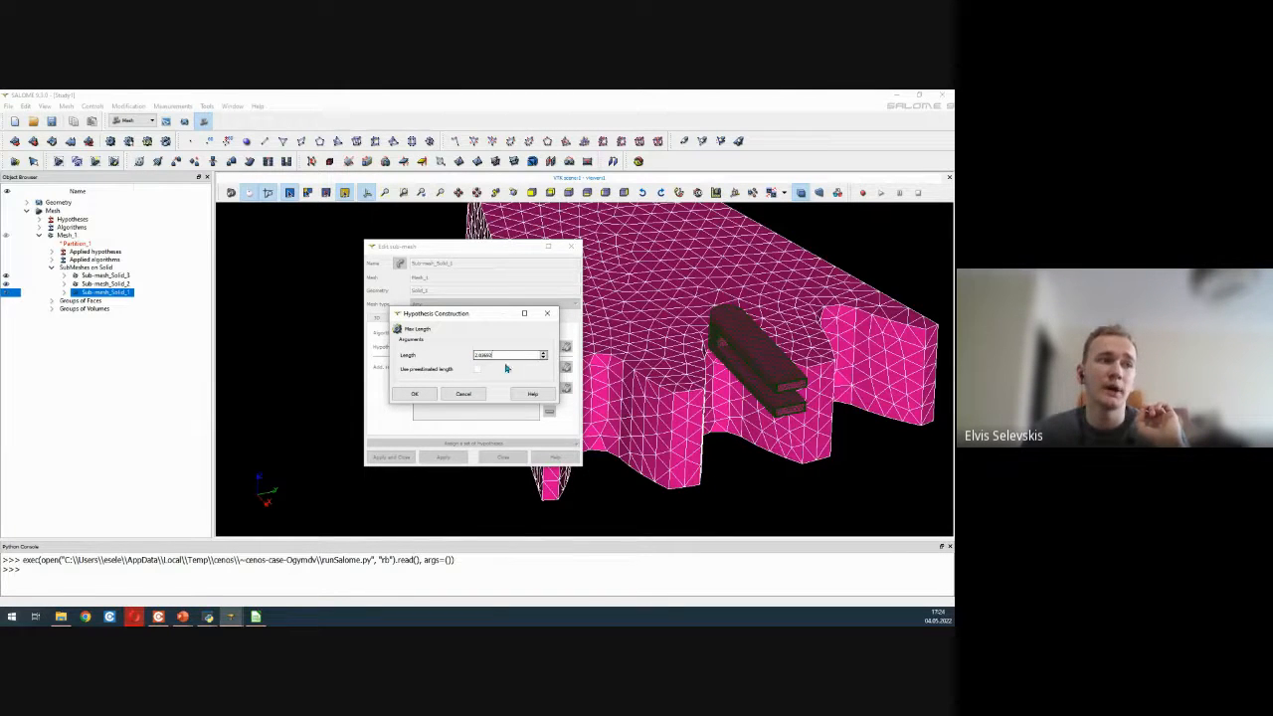
left_click_drag(495, 355, 438, 360)
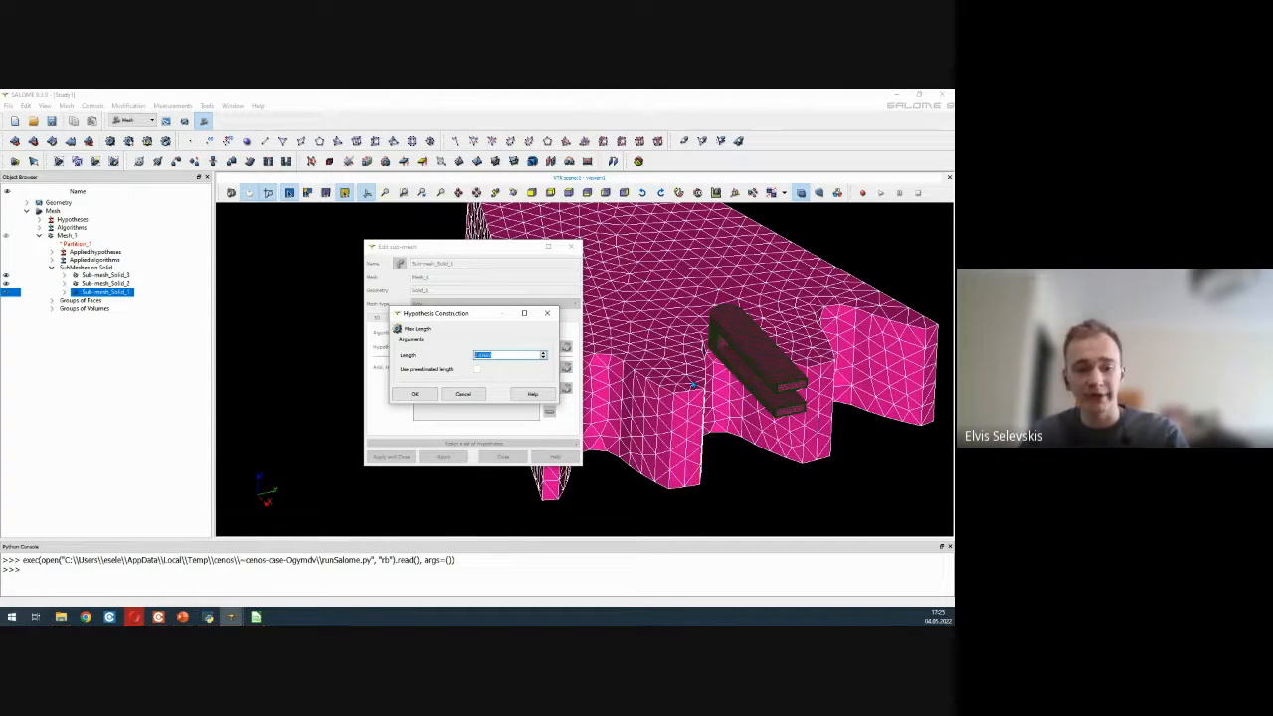
type("1")
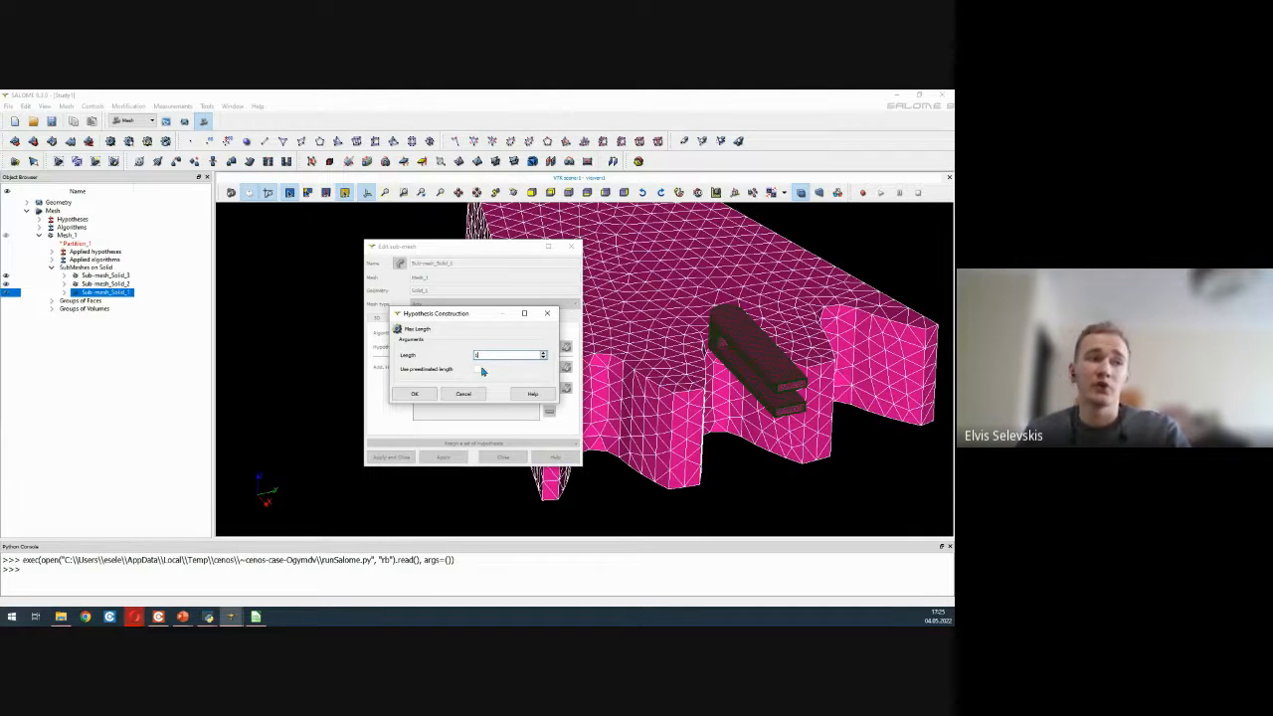
left_click(416, 395)
left_click(389, 456)
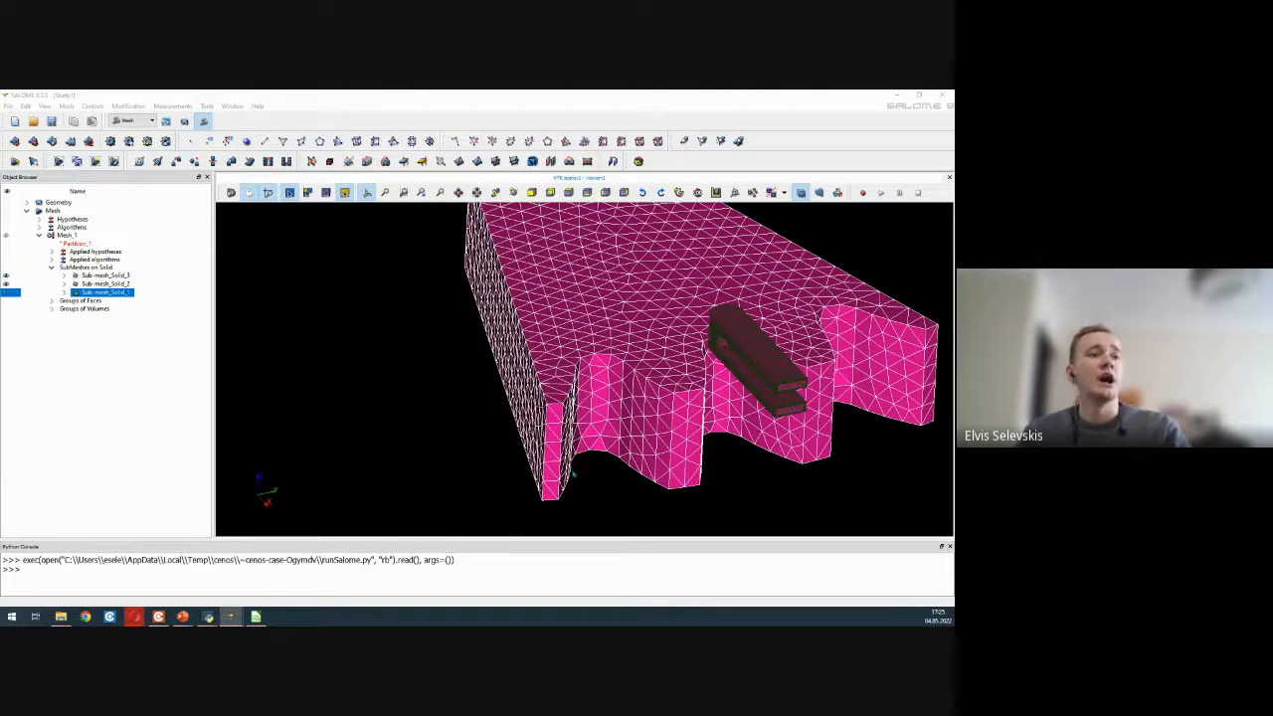
- Clear the computed mesh data of Mesh_1
scroll(572, 475, "down", 3)
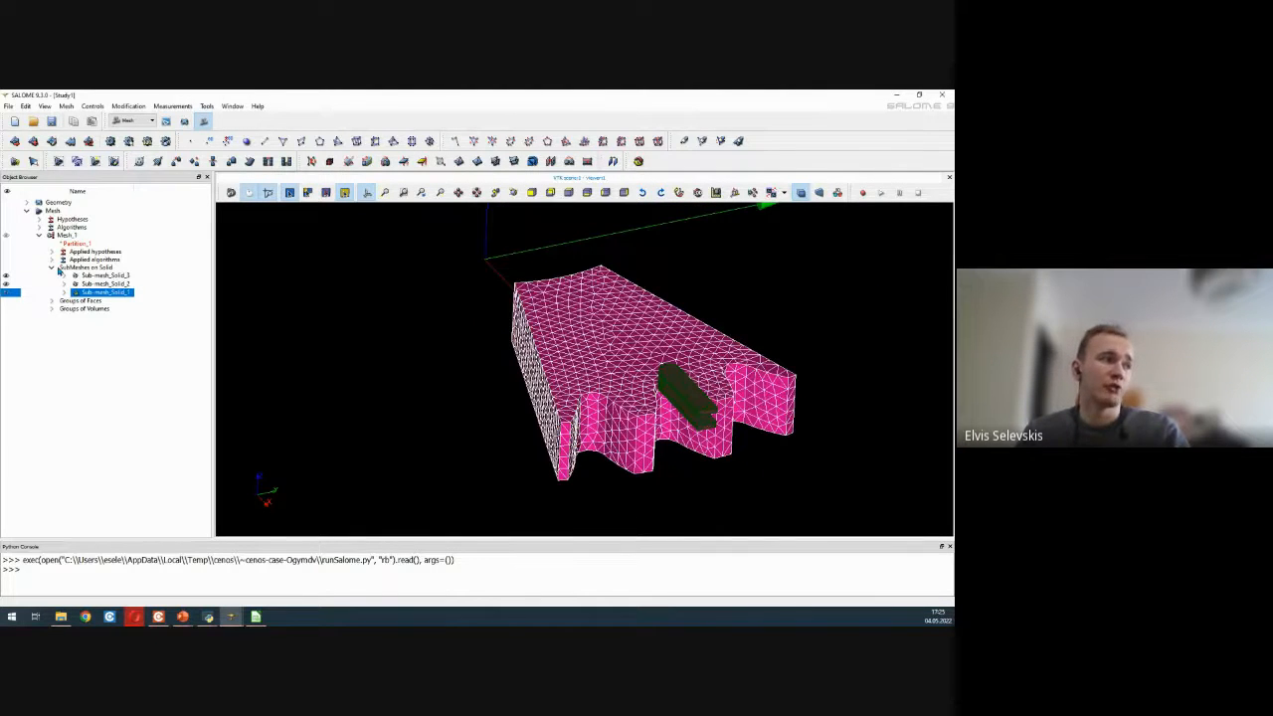
left_click(70, 235)
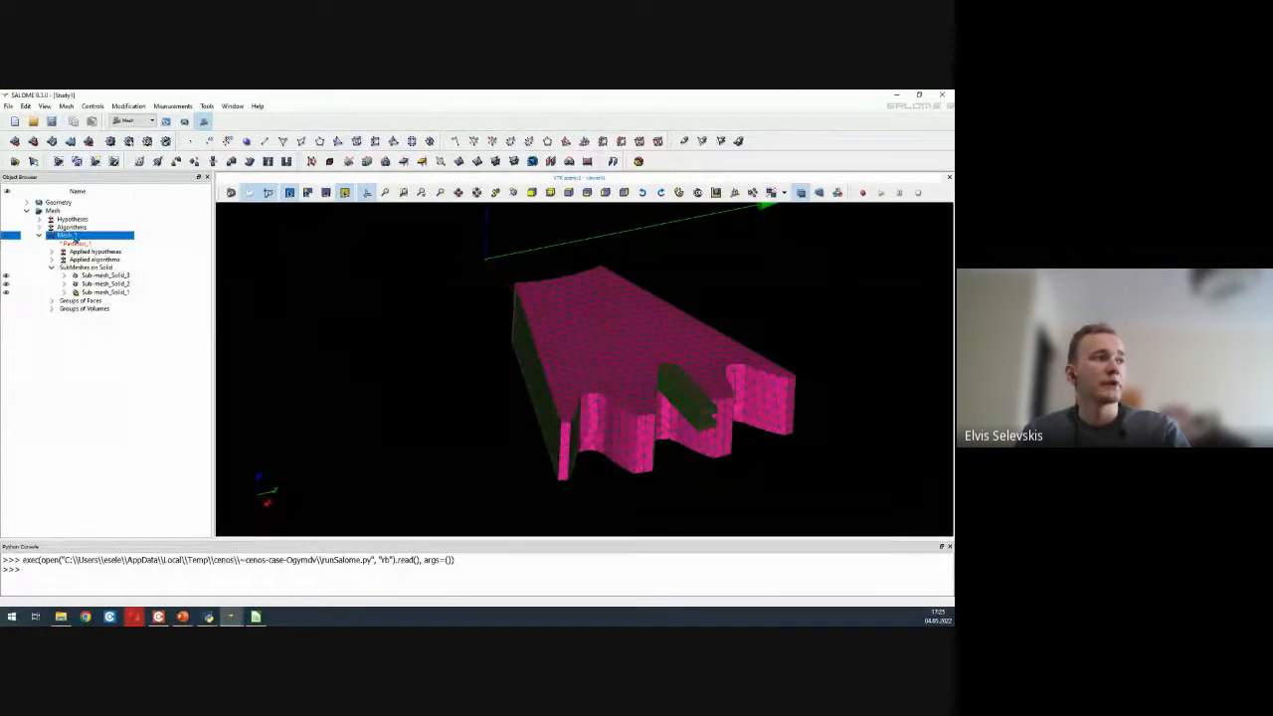
right_click(75, 238)
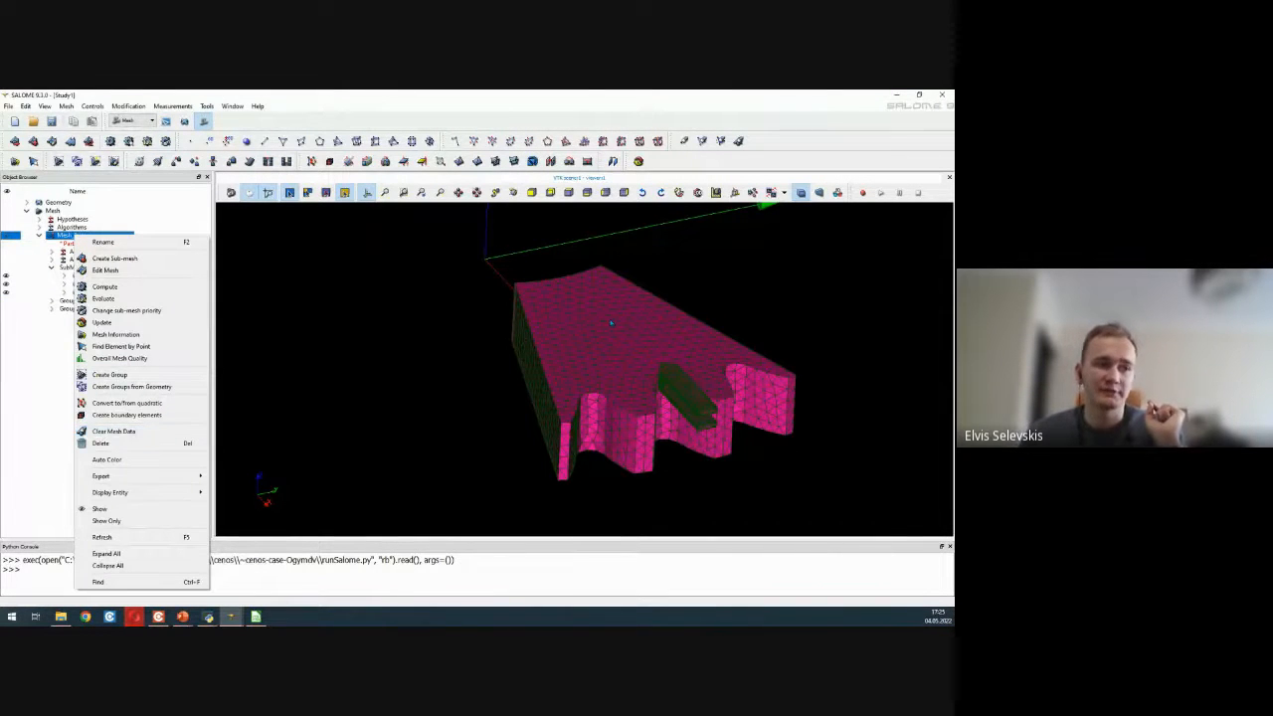
left_click(115, 430)
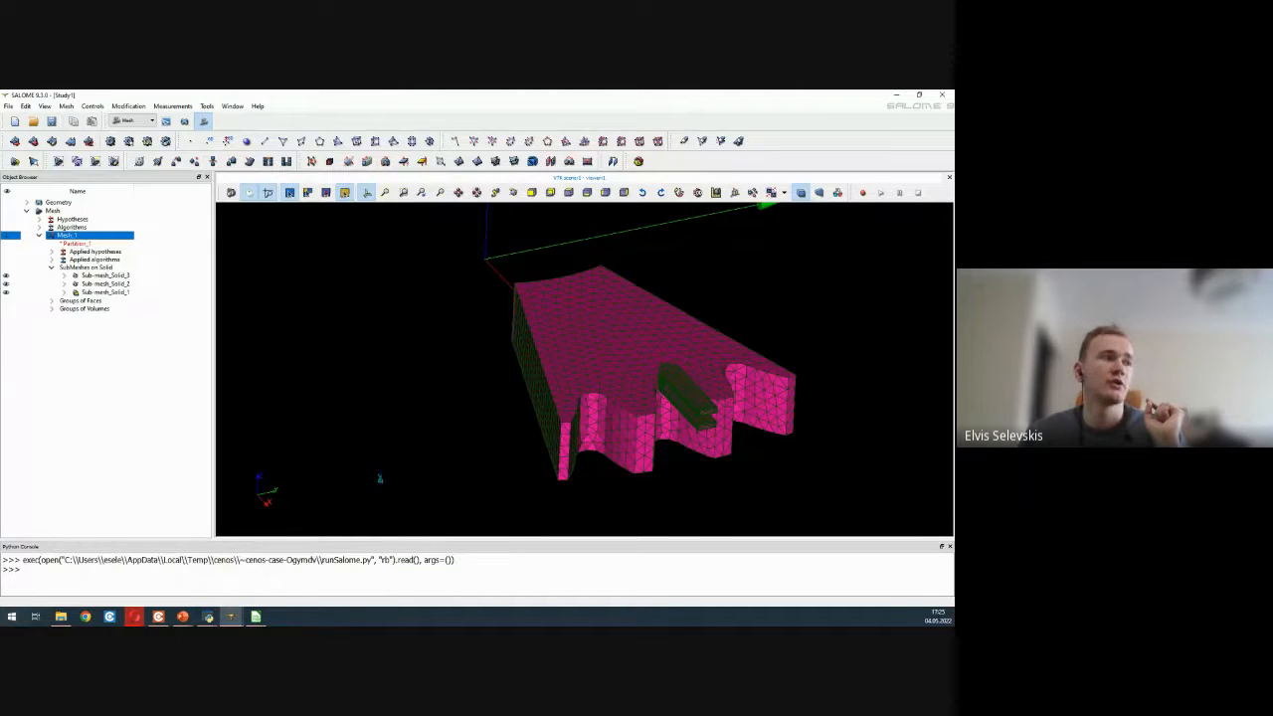
- Compute Sub-mesh_Solid_1 and cancel the running computation
left_click(108, 292)
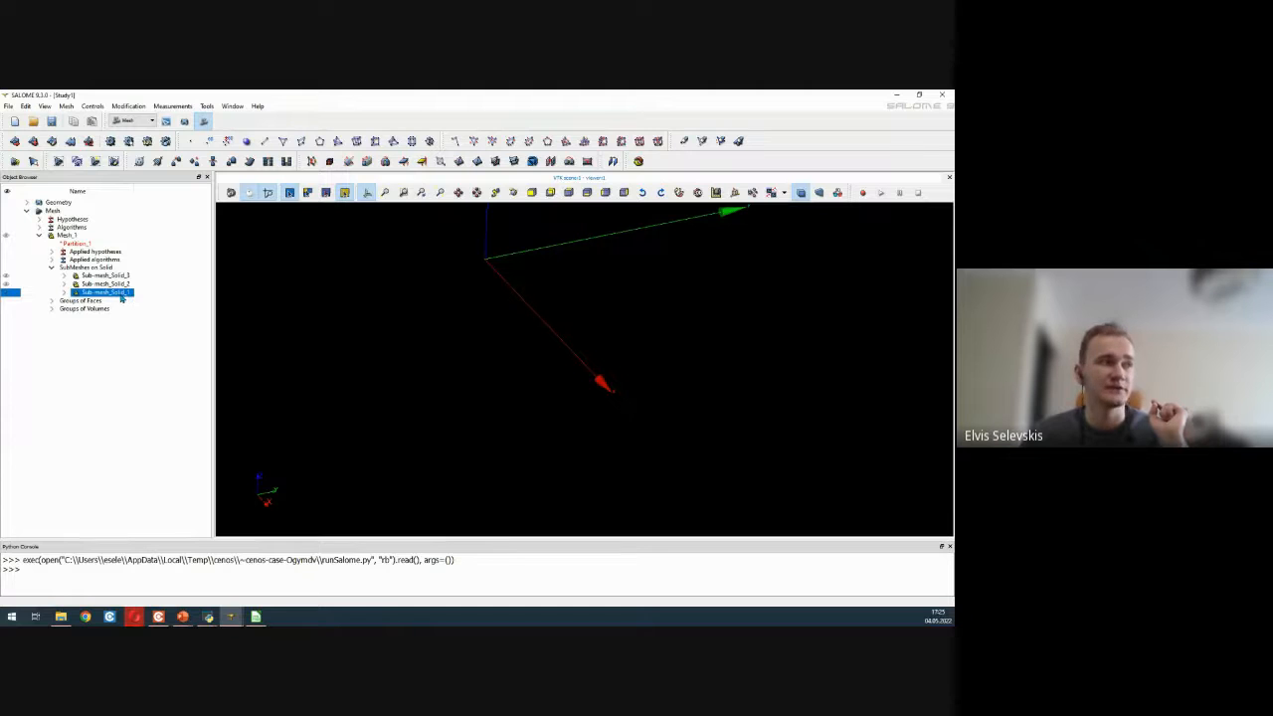
right_click(120, 294)
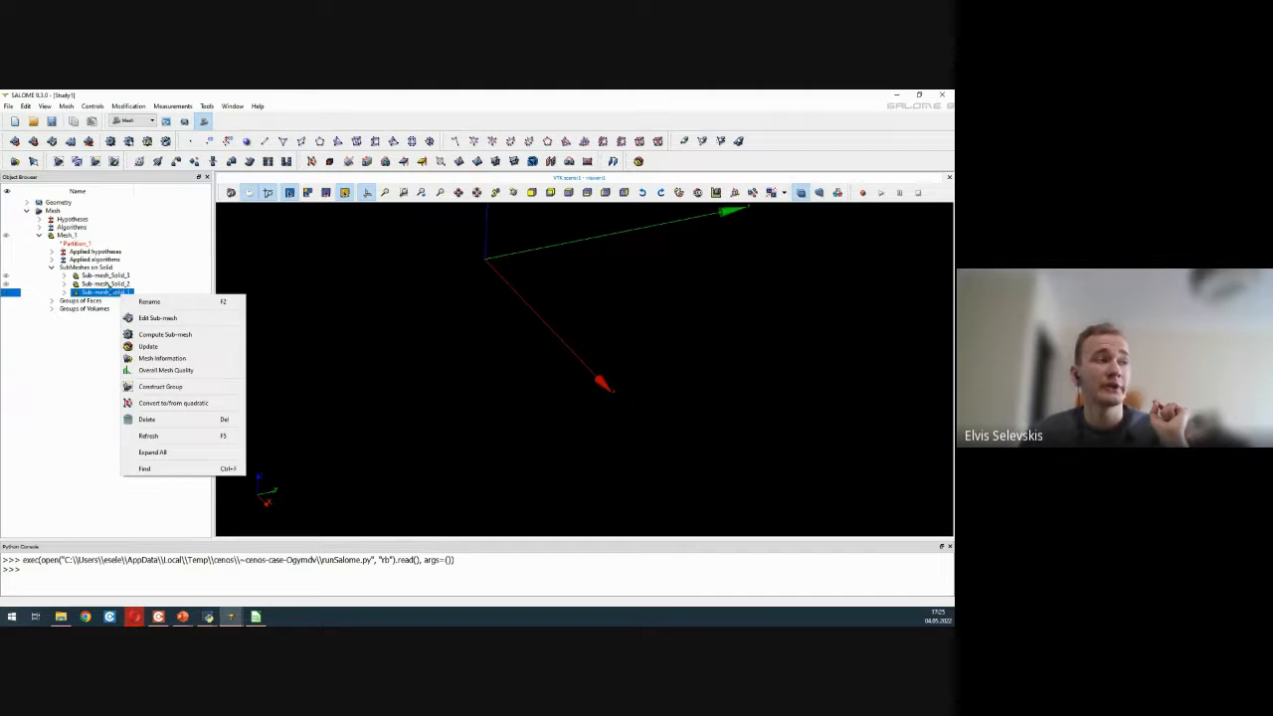
left_click(165, 334)
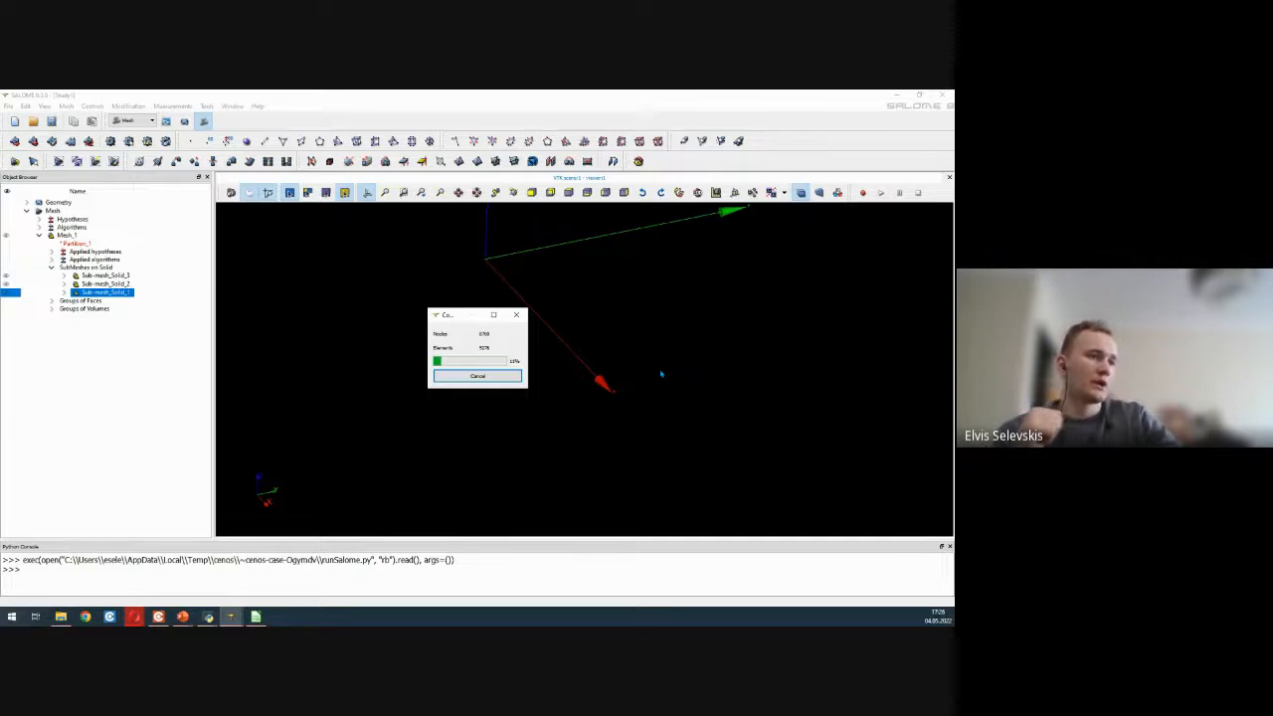
left_click(468, 375)
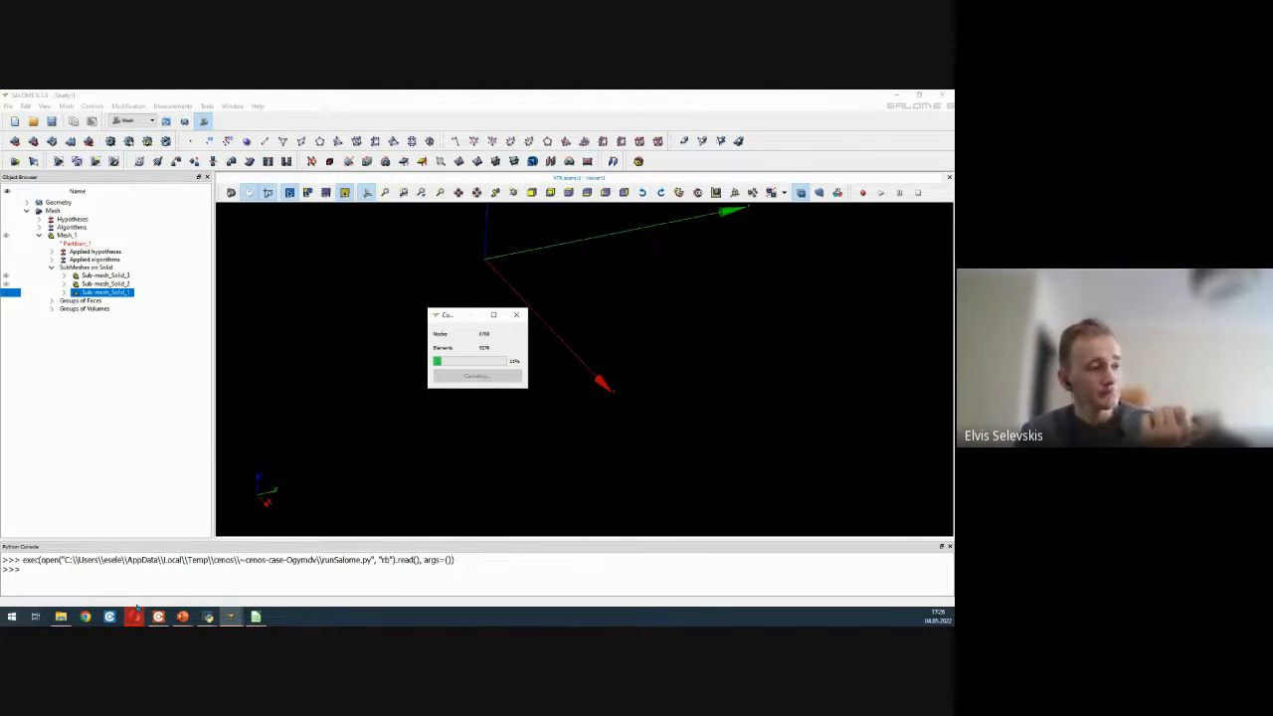
- Switch to the CENOS documentation in the browser, read the meshing overview's viscous layers section, and return to SALOME
mouse_move(134, 617)
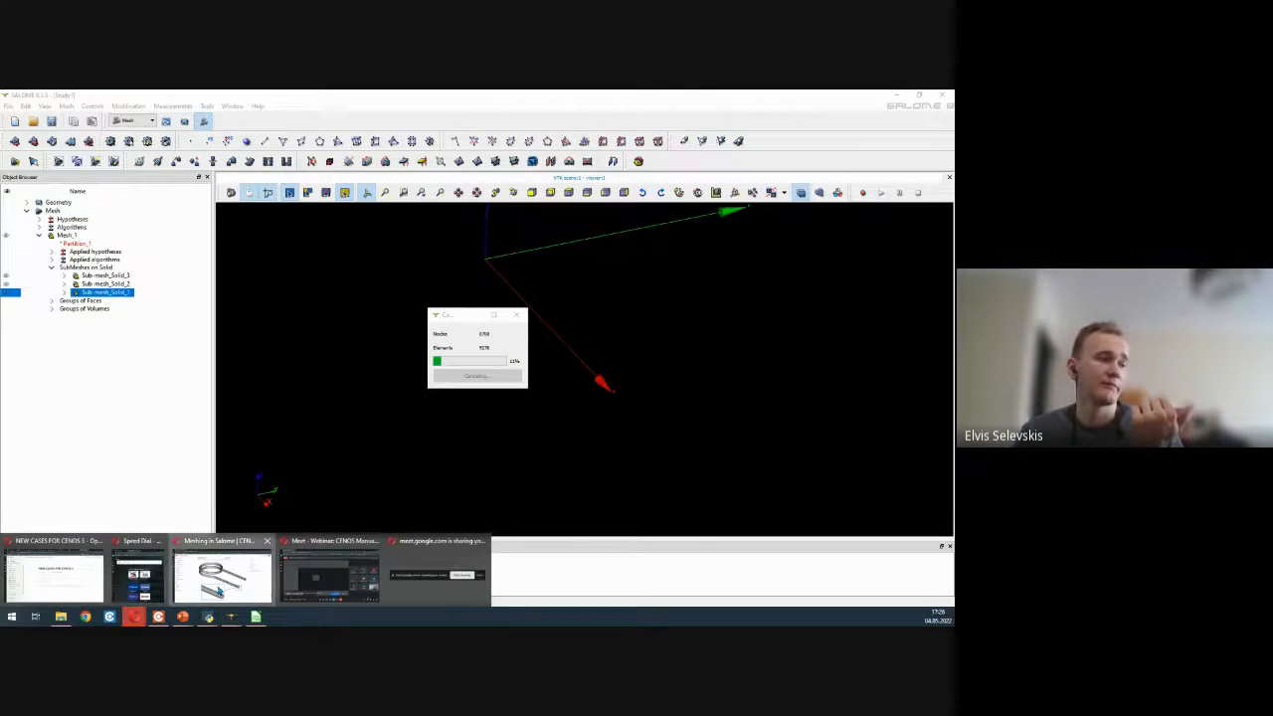
left_click(221, 572)
scroll(591, 348, "down", 10)
scroll(592, 358, "up", 10)
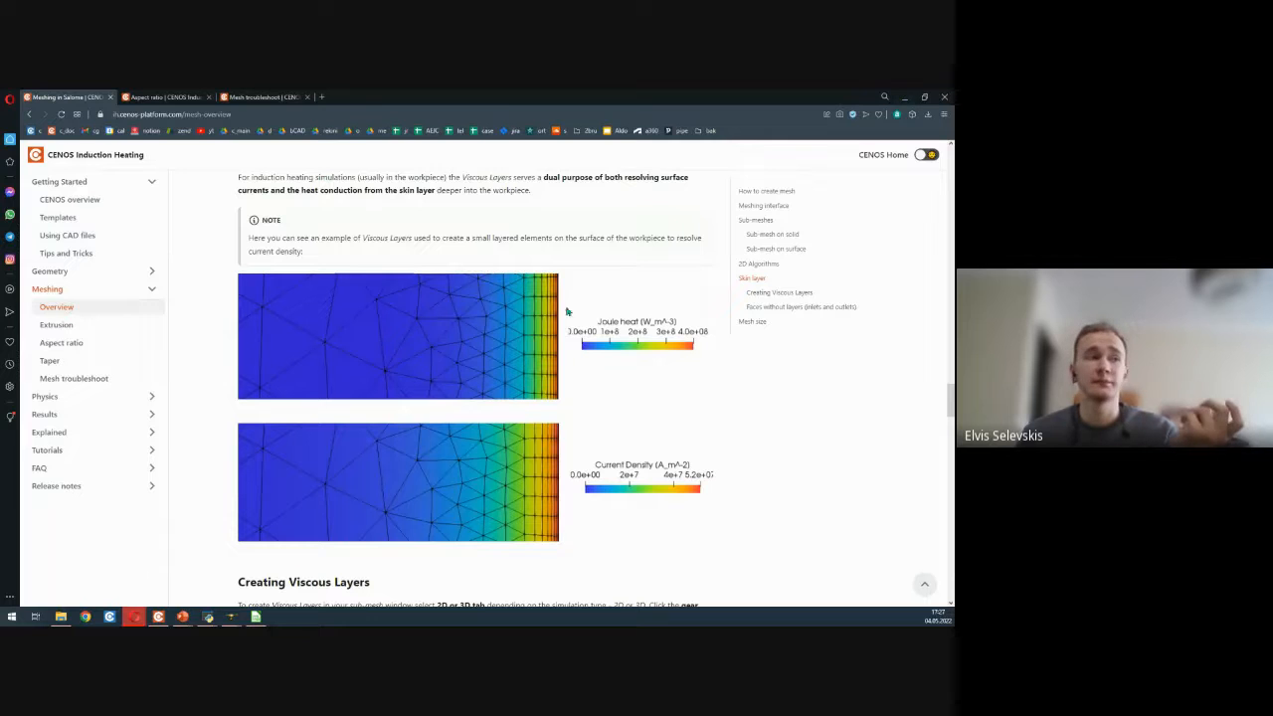
left_click(902, 97)
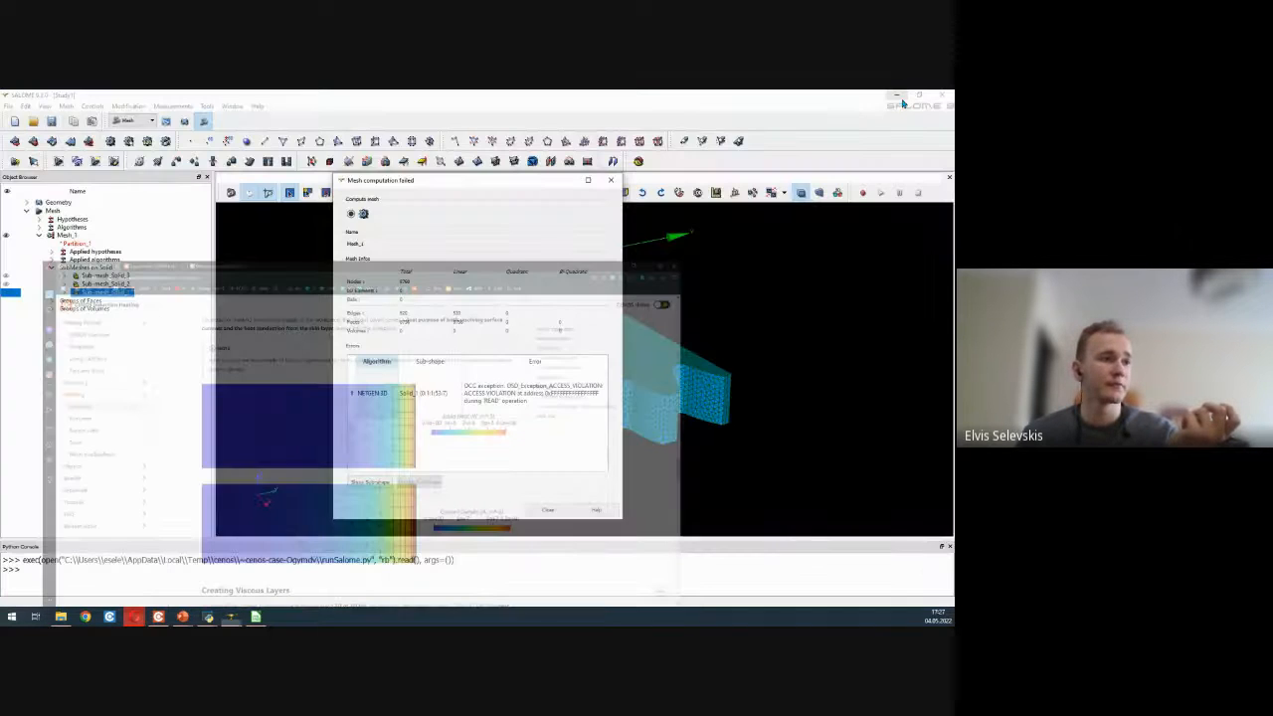
- Examine the computation error reported for Solid_1 and its surface mesh around the teeth, and close the report
left_click_drag(486, 191, 215, 183)
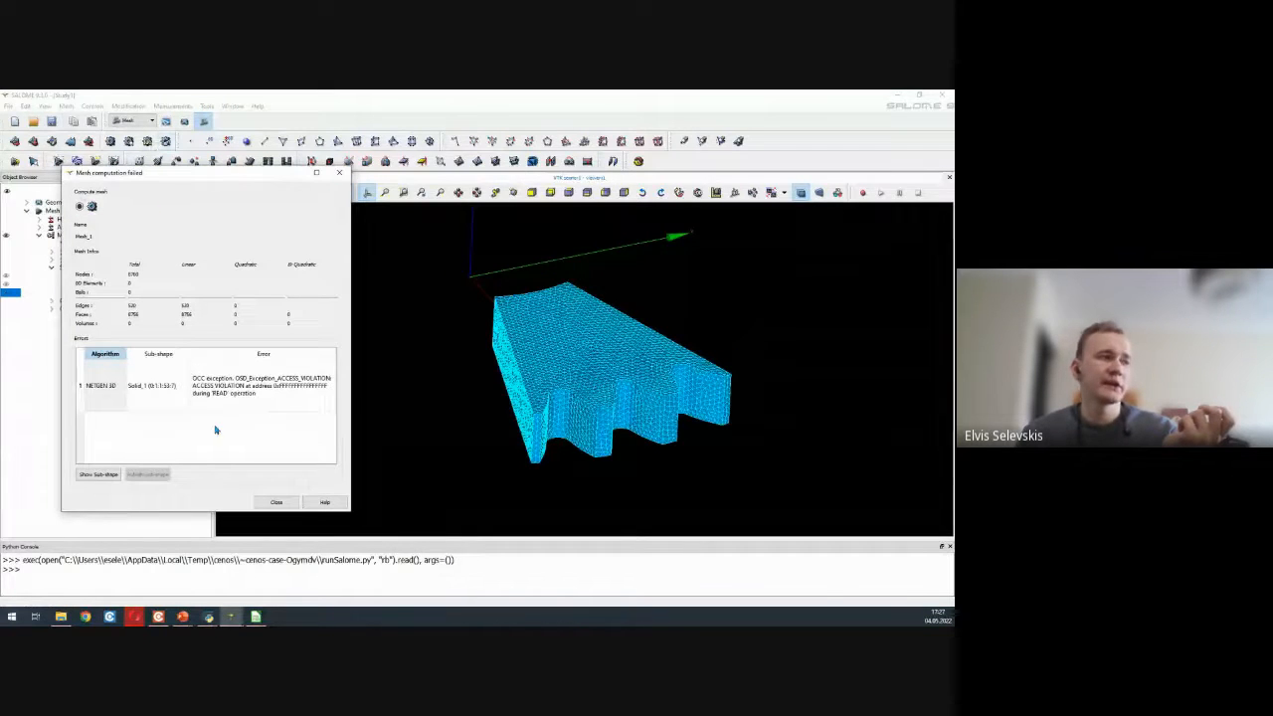
left_click(244, 383)
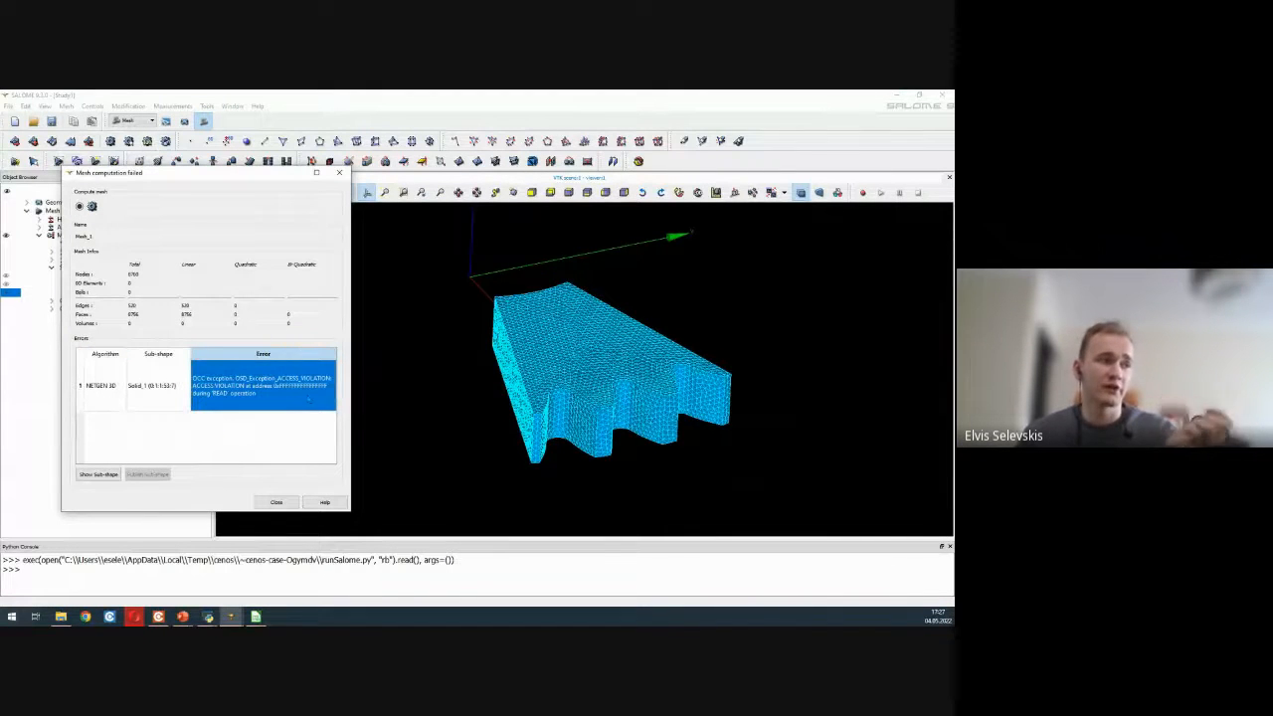
right_click_drag(658, 430, 632, 463, "ctrl")
scroll(610, 438, "up", 3)
scroll(610, 438, "up", 3)
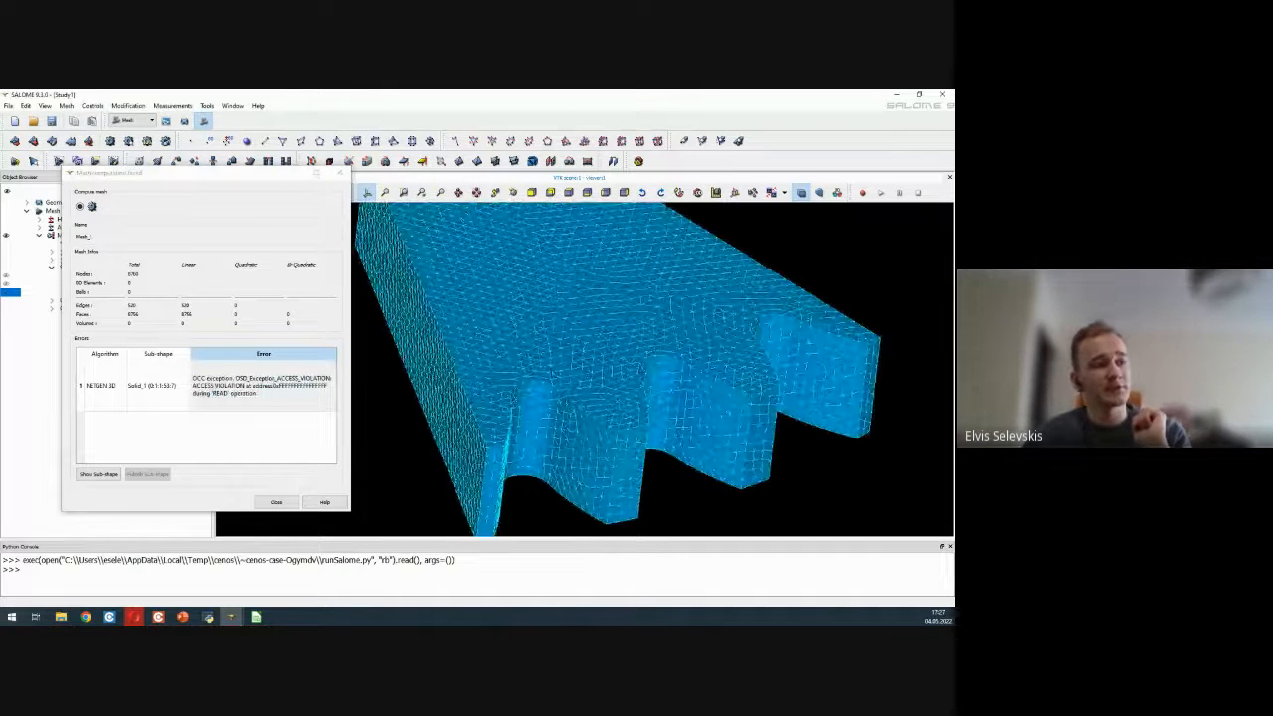
scroll(618, 397, "down", 3)
right_click_drag(619, 396, 598, 349, "ctrl")
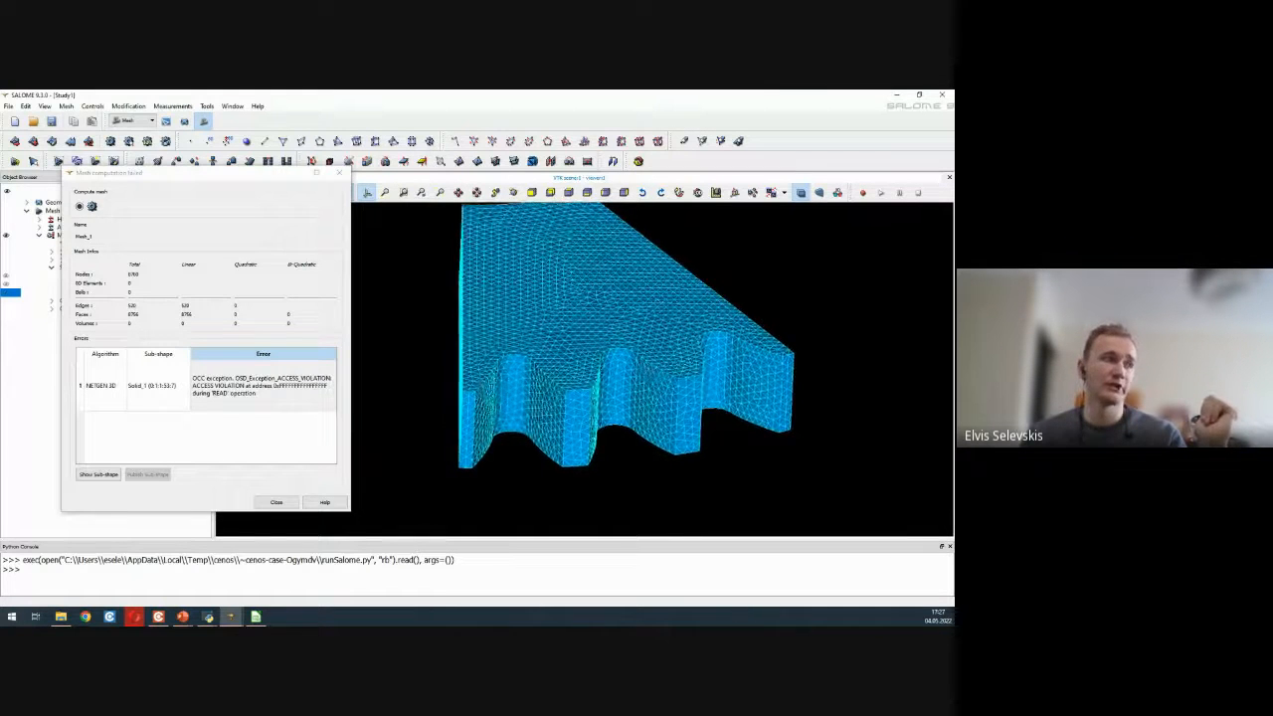
left_click(283, 503)
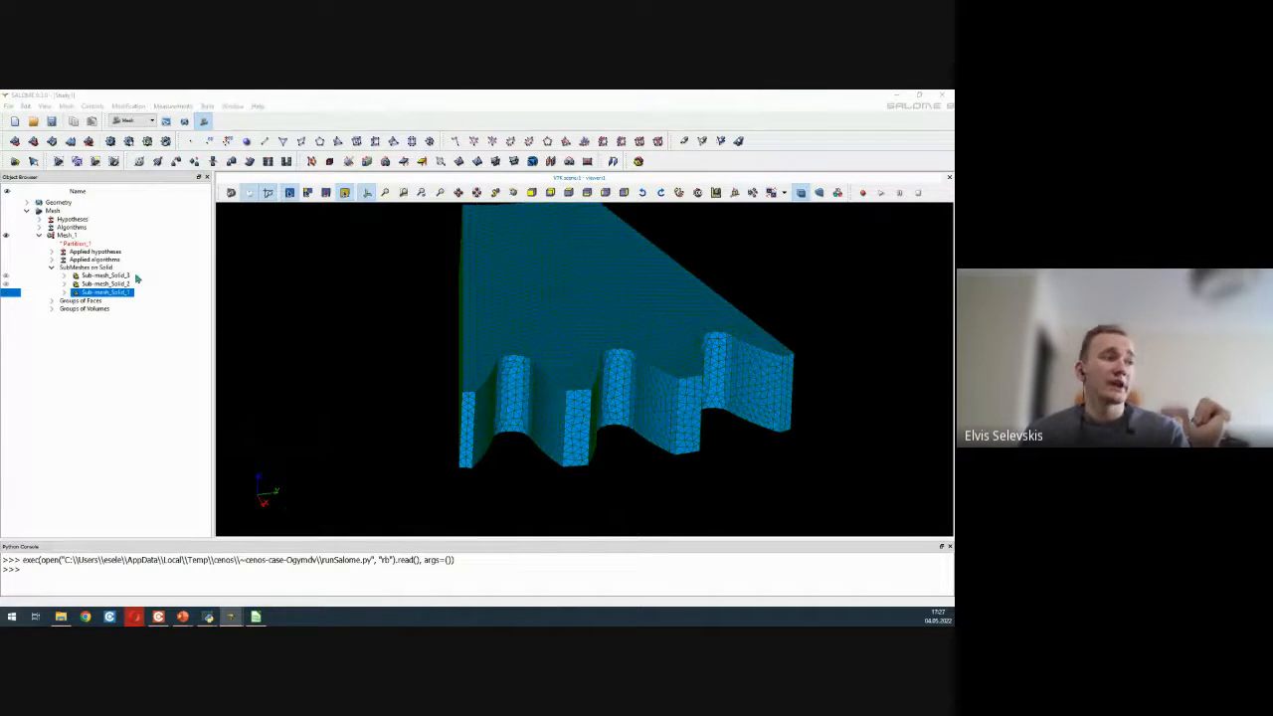
- Clear the mesh data of Mesh_1 again and open the viscous layers hypothesis of Sub-mesh_Solid_1 for editing
right_click(79, 238)
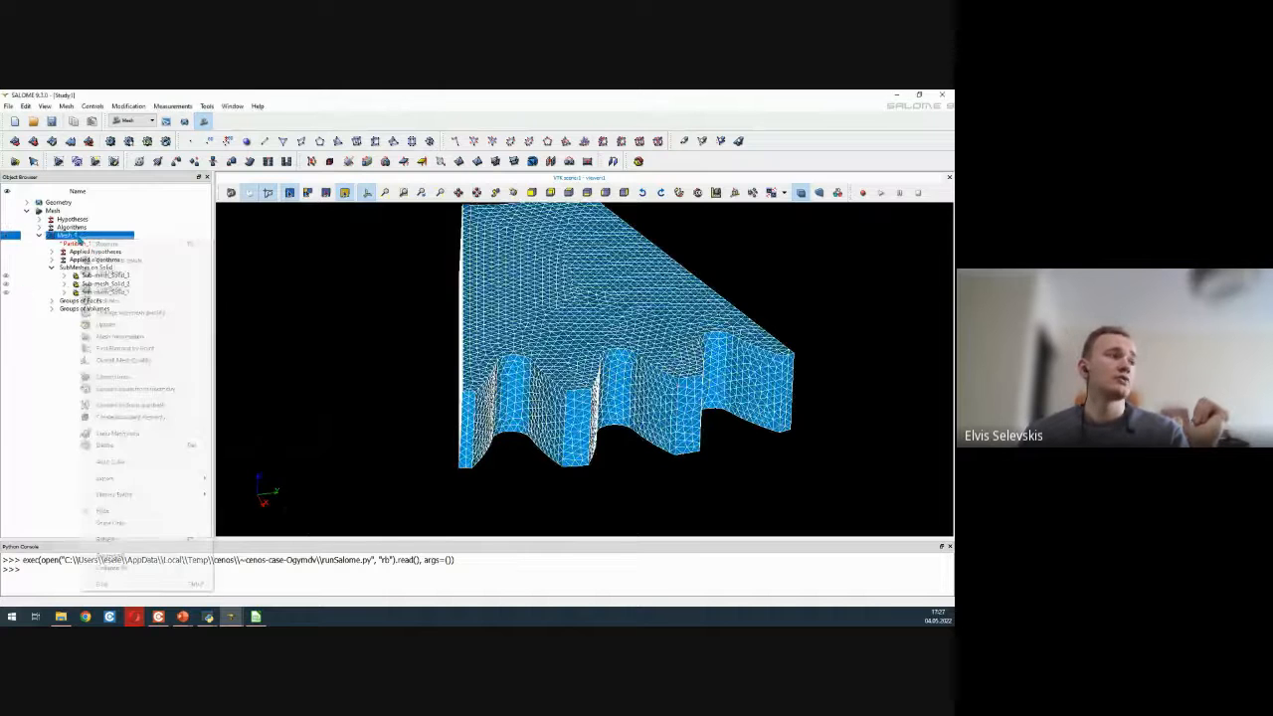
left_click(113, 433)
left_click(81, 295)
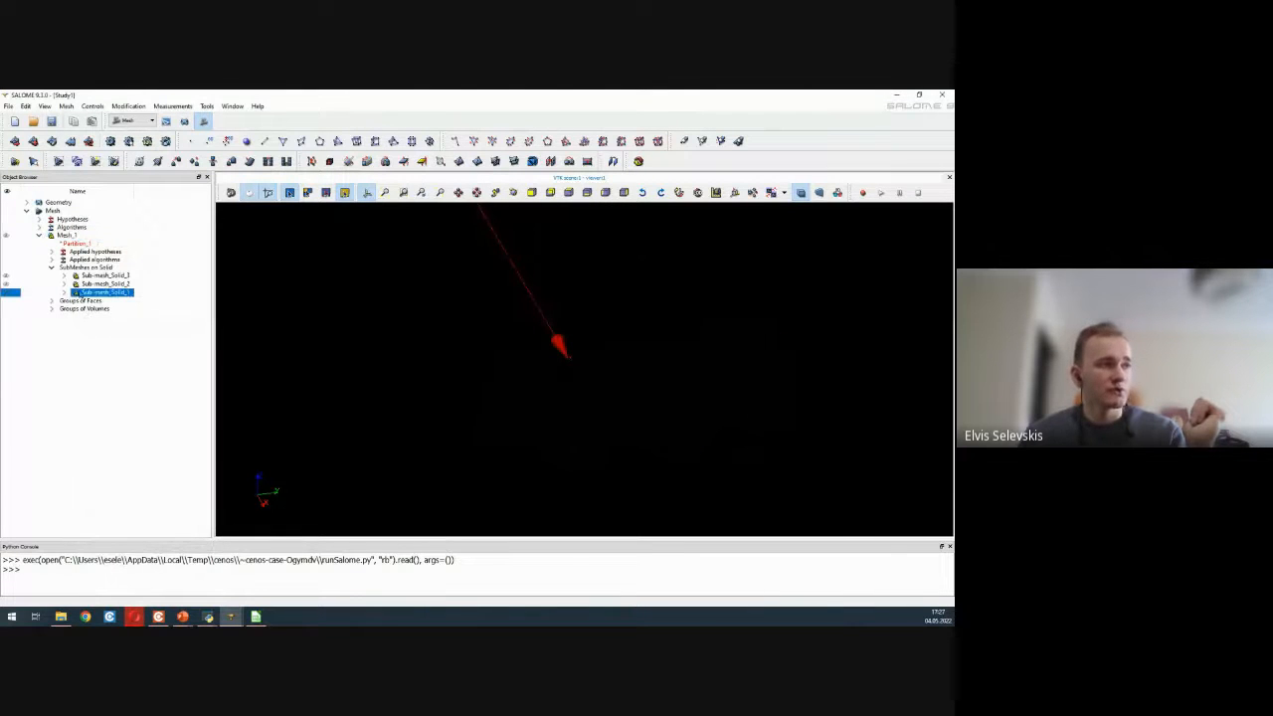
right_click(109, 295)
left_click(149, 316)
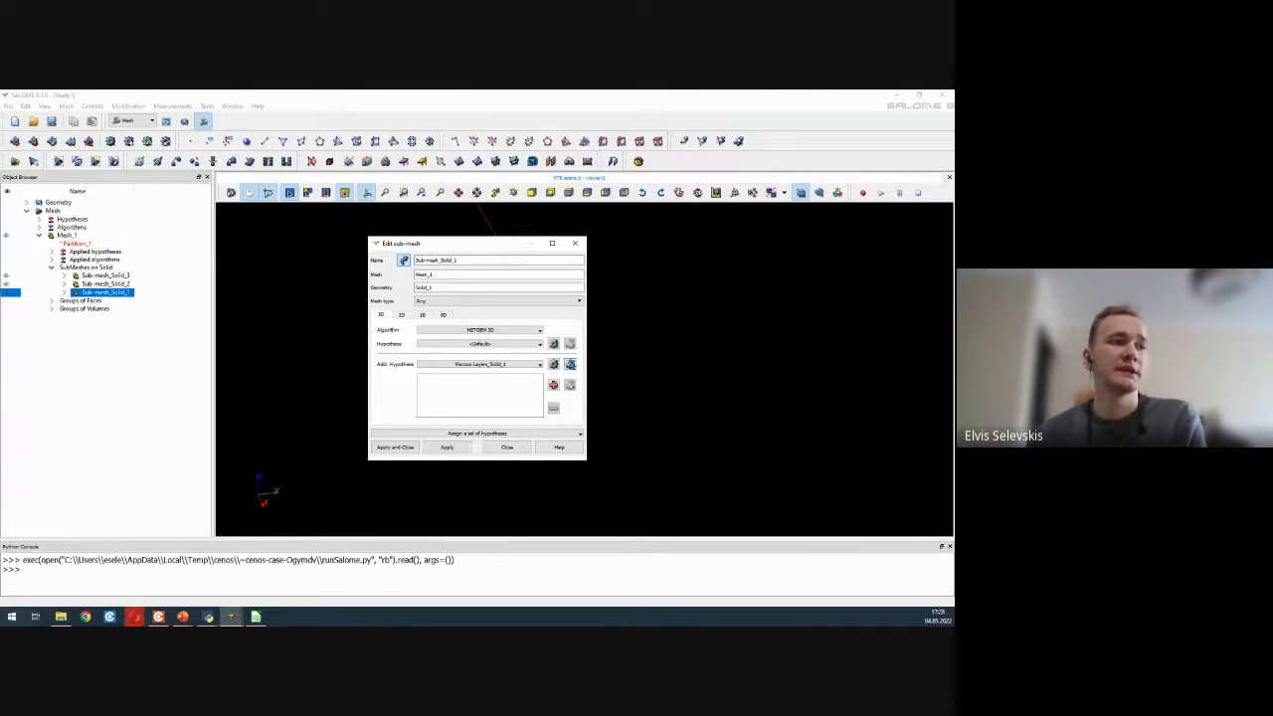
left_click(570, 364)
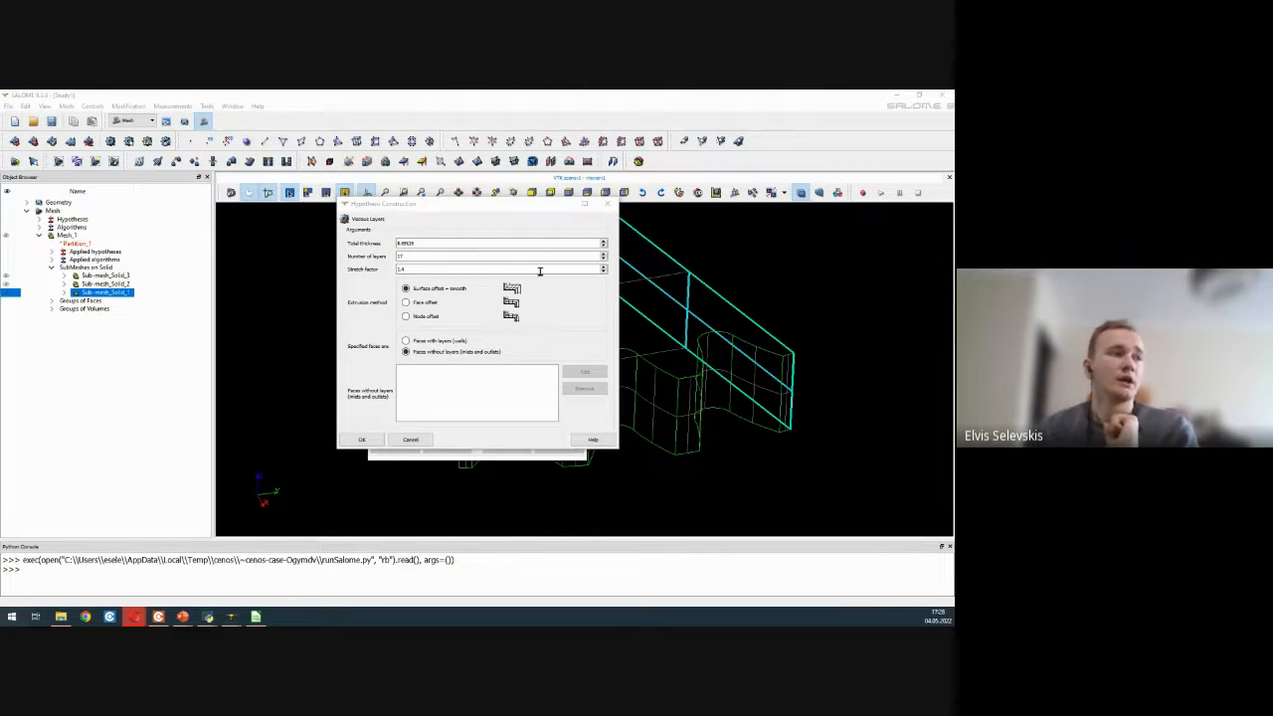
- Reduce the number of layers in Solid_1's viscous layers hypothesis and go to its total thickness value
left_click_drag(417, 256, 393, 257)
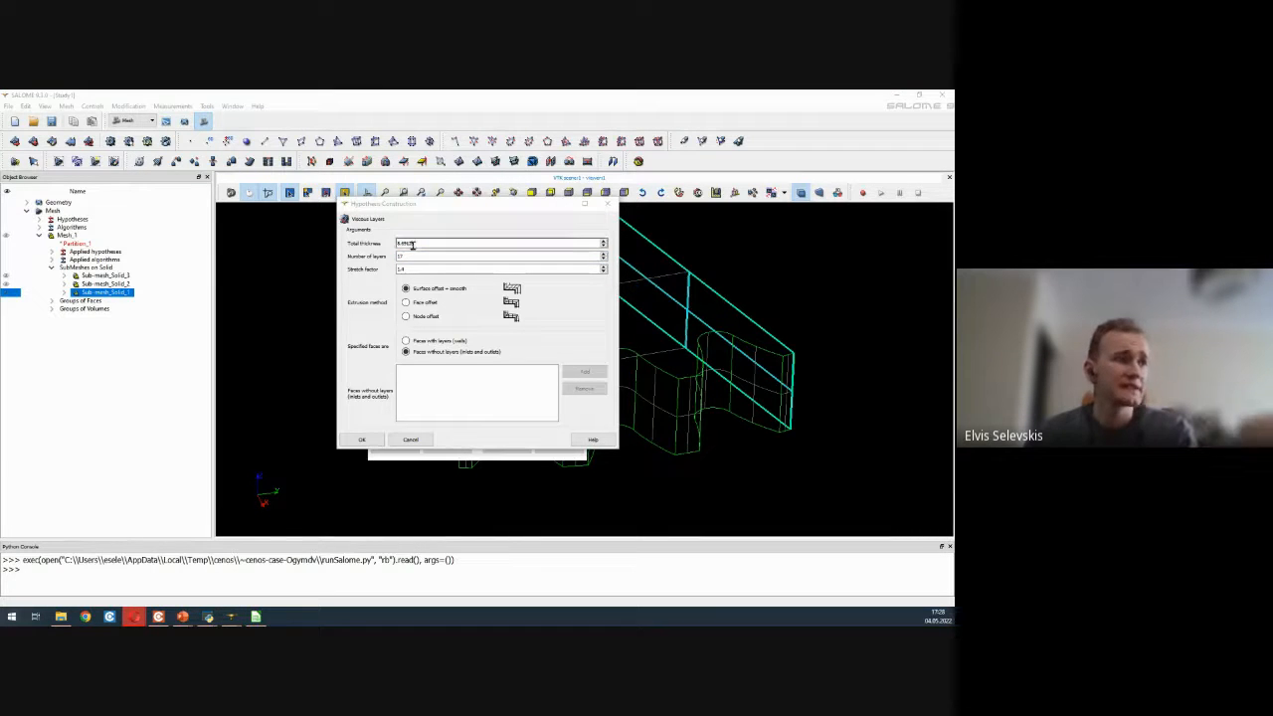
left_click_drag(410, 257, 386, 262)
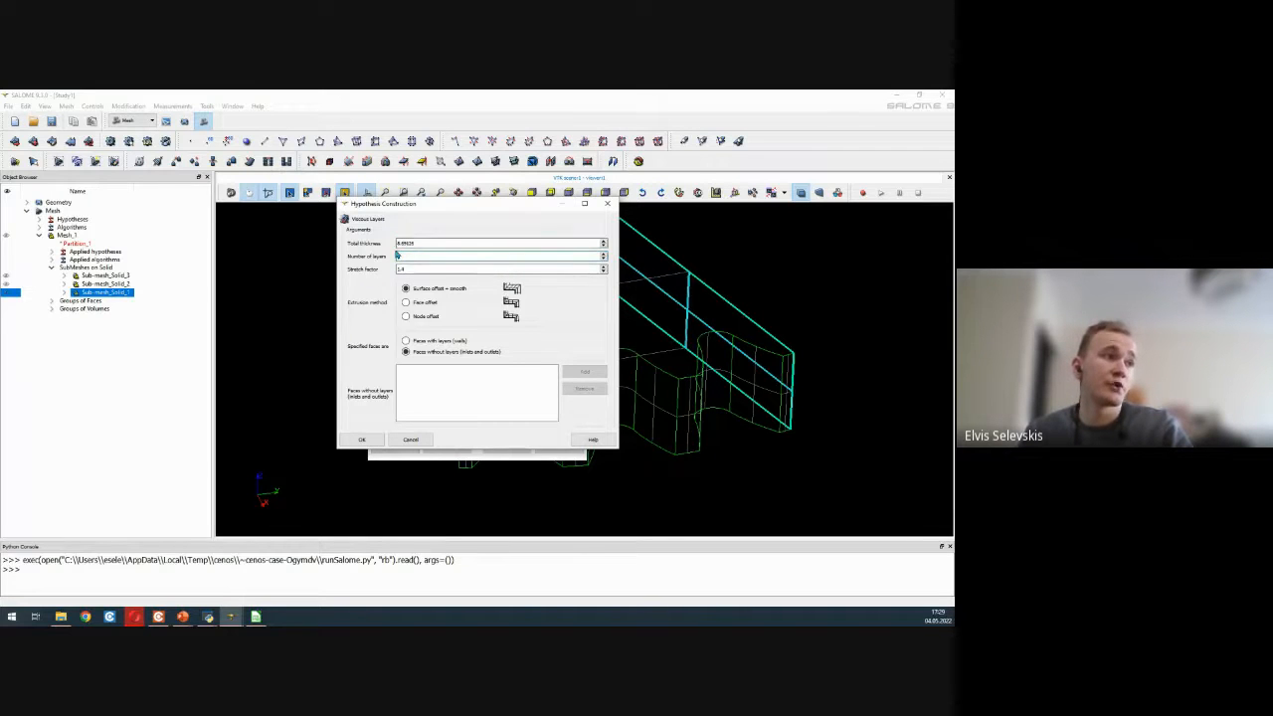
double_click(420, 244)
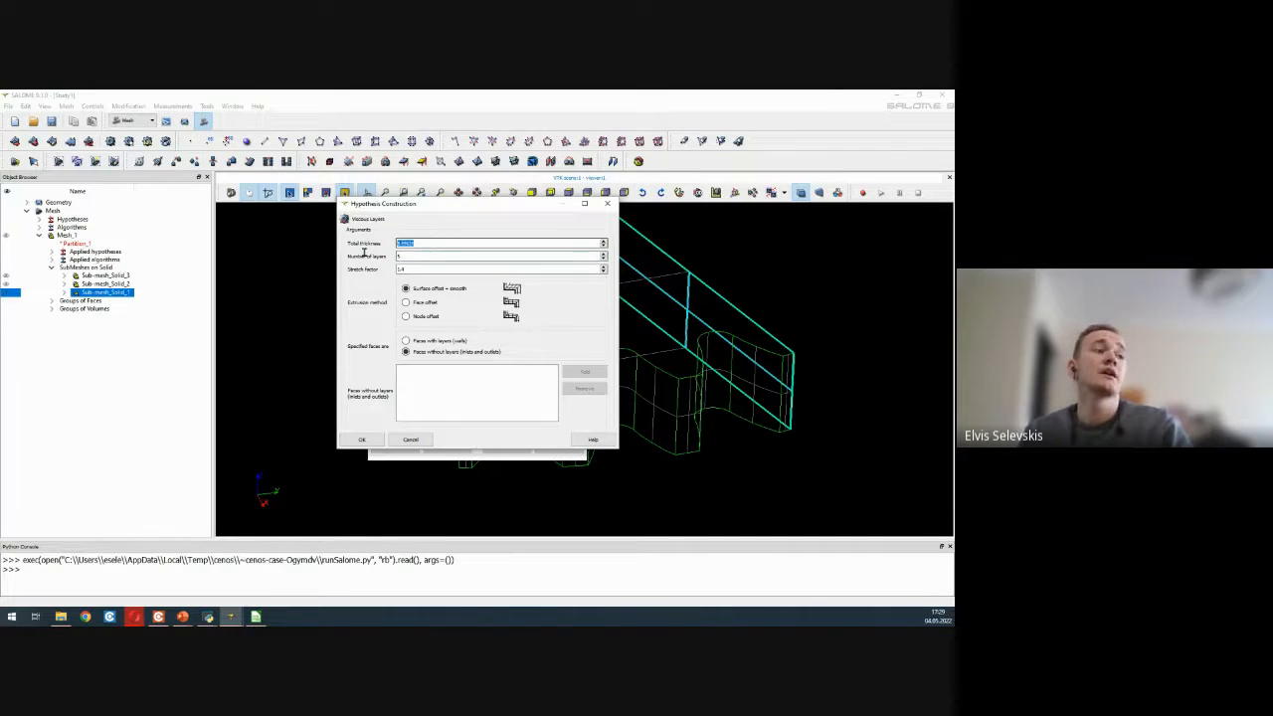
left_click(424, 244)
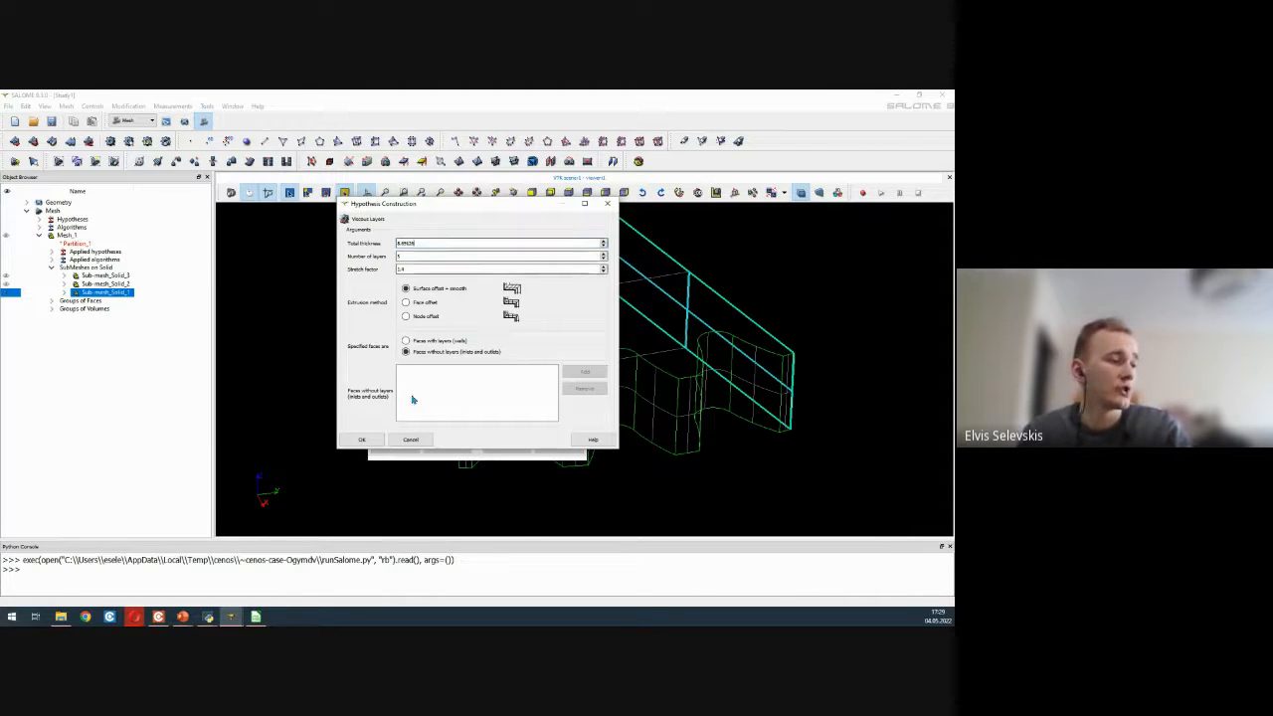
- Switch to the viscous layers calculator in LibreOffice Calc and review its inductor, workpiece, common mu and electric conductivity tables
left_click(257, 616)
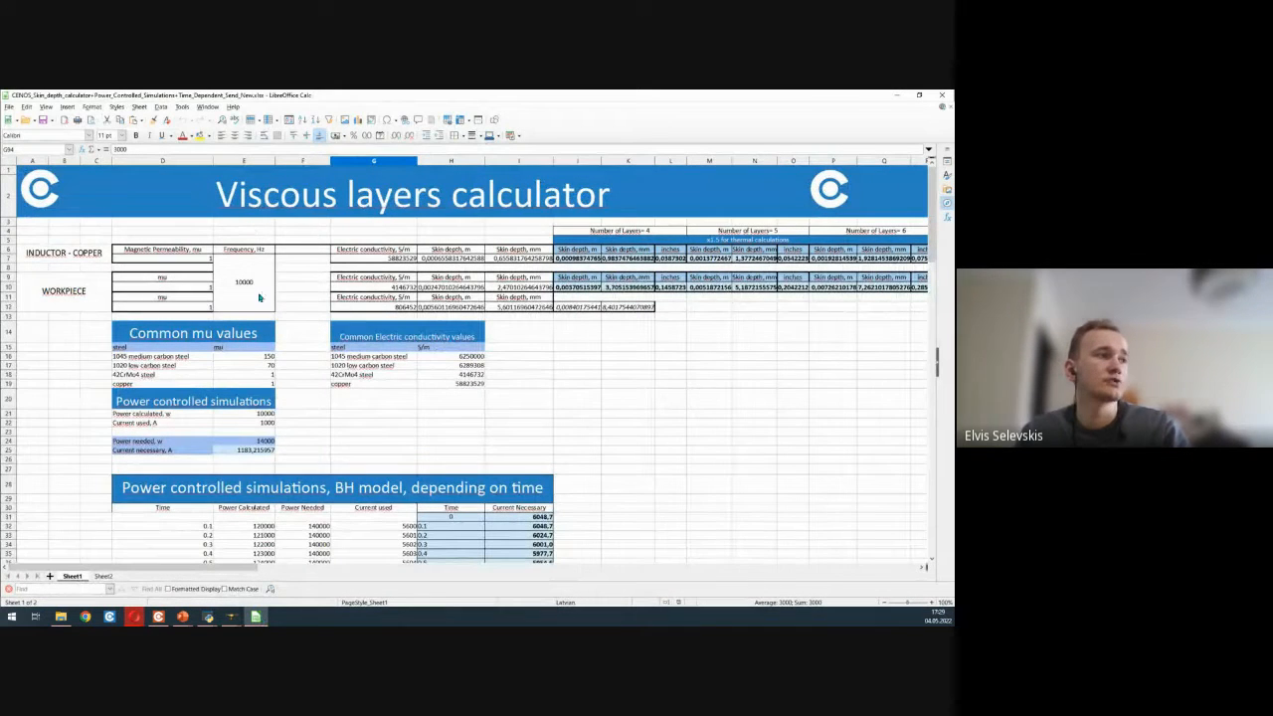
left_click_drag(64, 238, 830, 310)
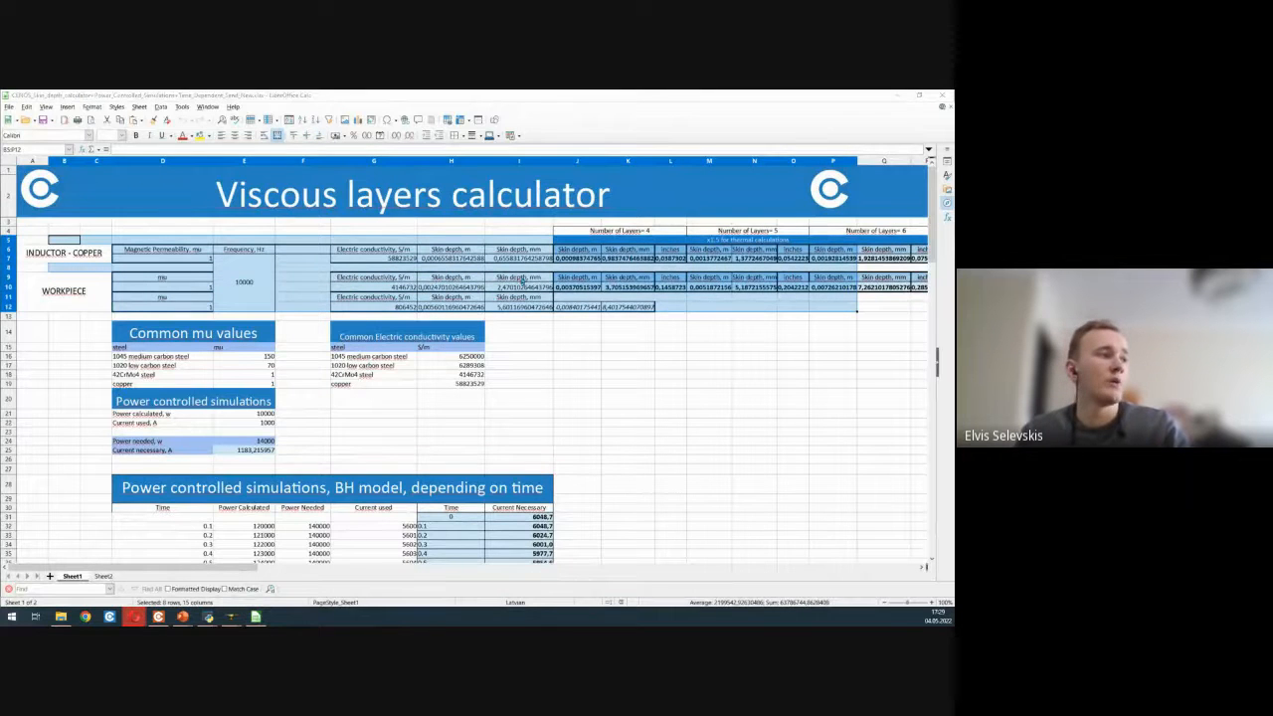
left_click(185, 289)
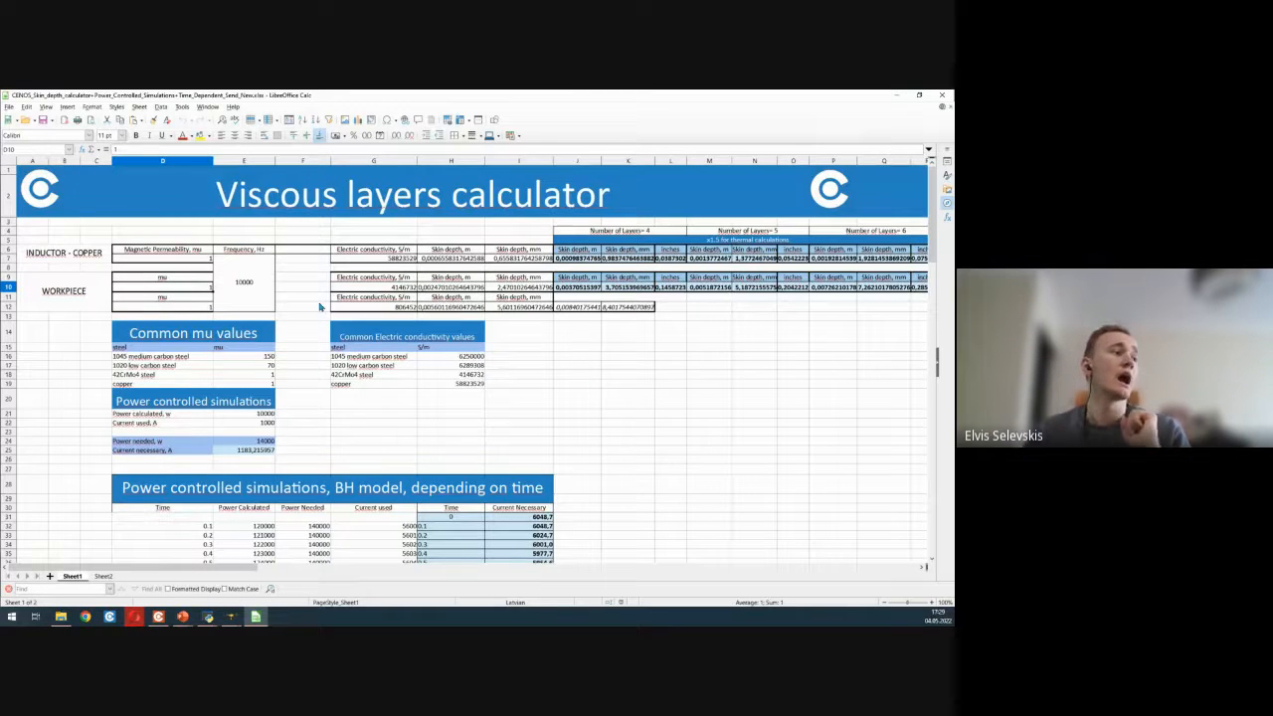
left_click_drag(284, 340, 427, 376)
left_click(176, 331)
left_click(527, 349)
left_click(467, 337)
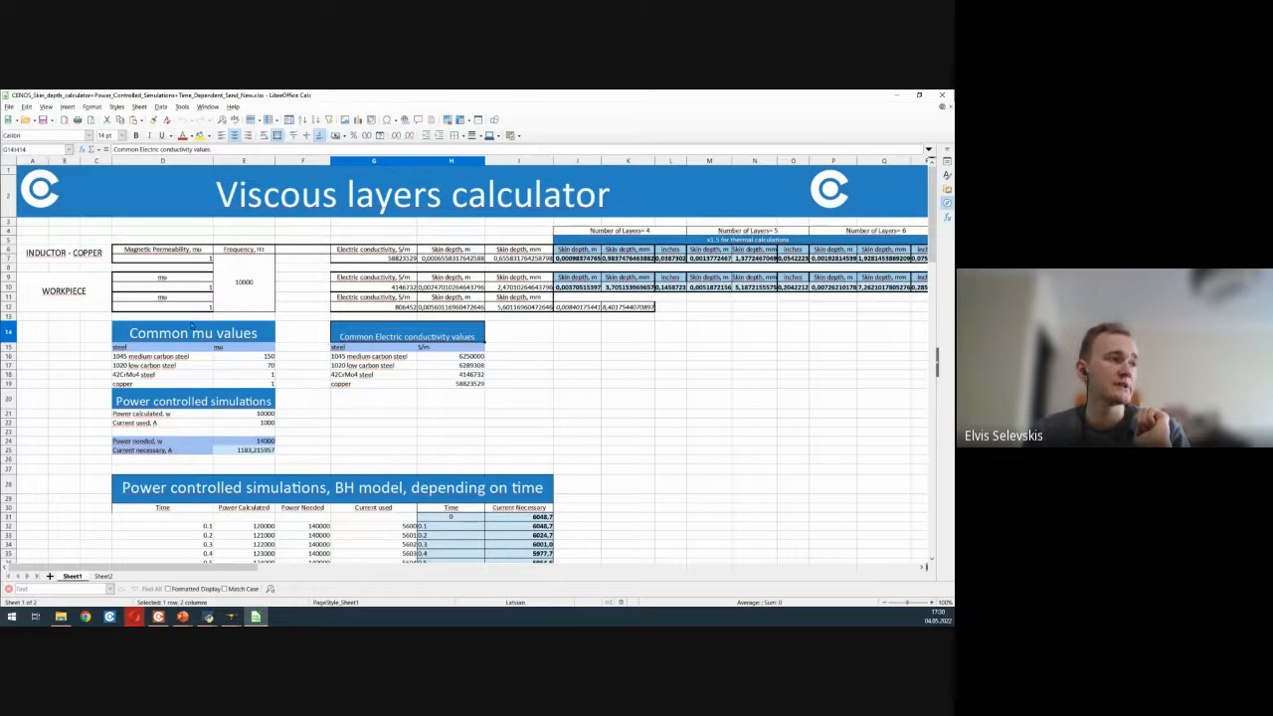
- Set the workpiece's first mu value to 150, as listed for 1045 medium carbon steel
left_click(229, 358)
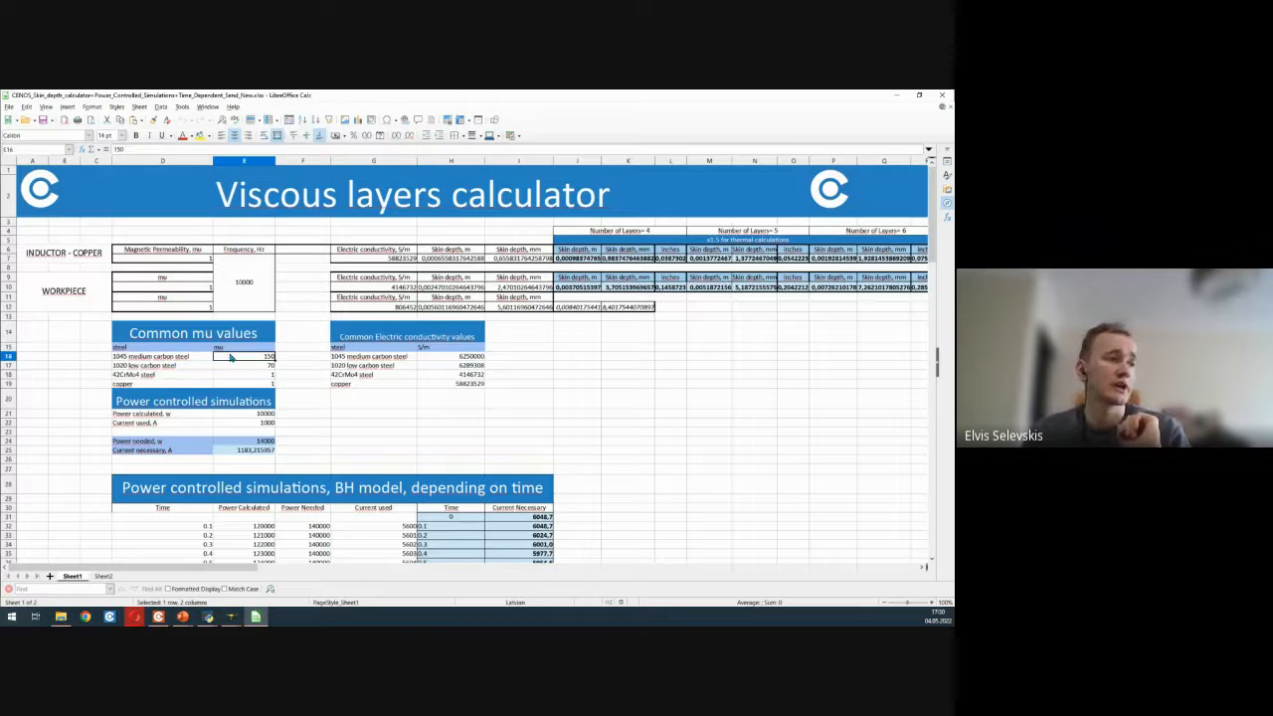
left_click(182, 289)
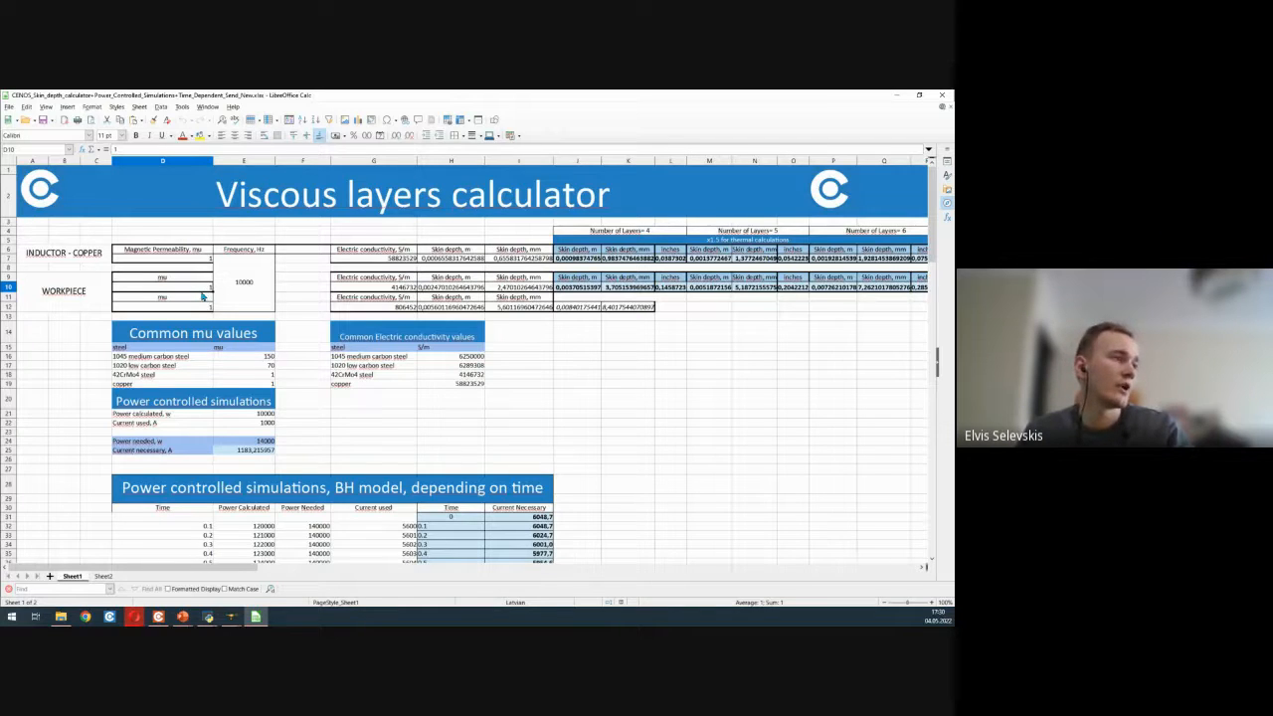
type("150")
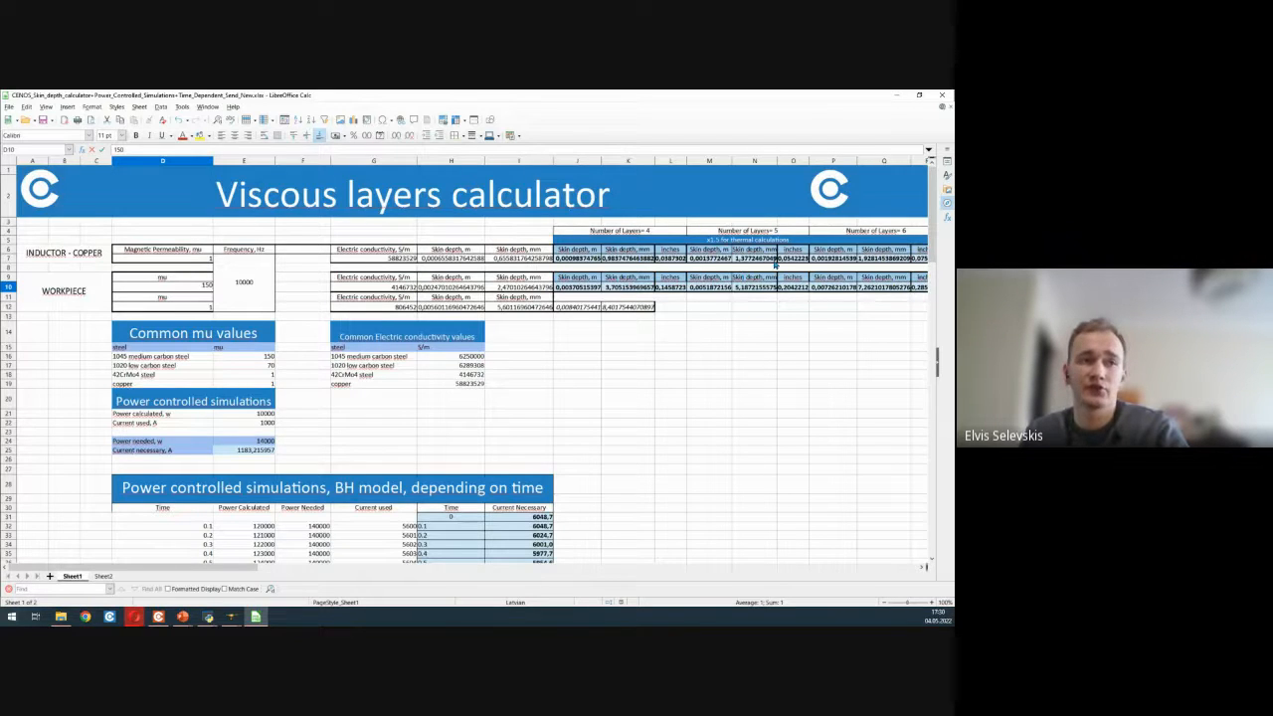
left_click(743, 301)
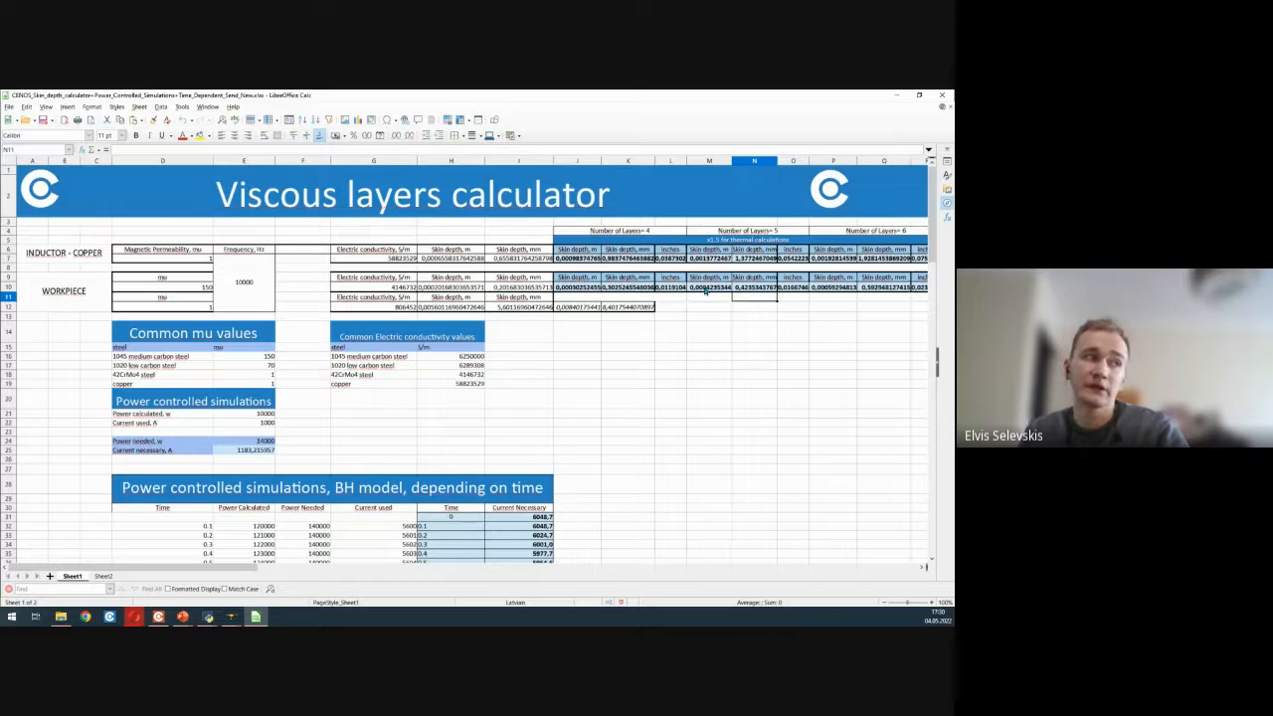
- Check the frequency, the workpiece's electric conductivity and the listed conductivity of 1045 medium carbon steel
left_click(237, 291)
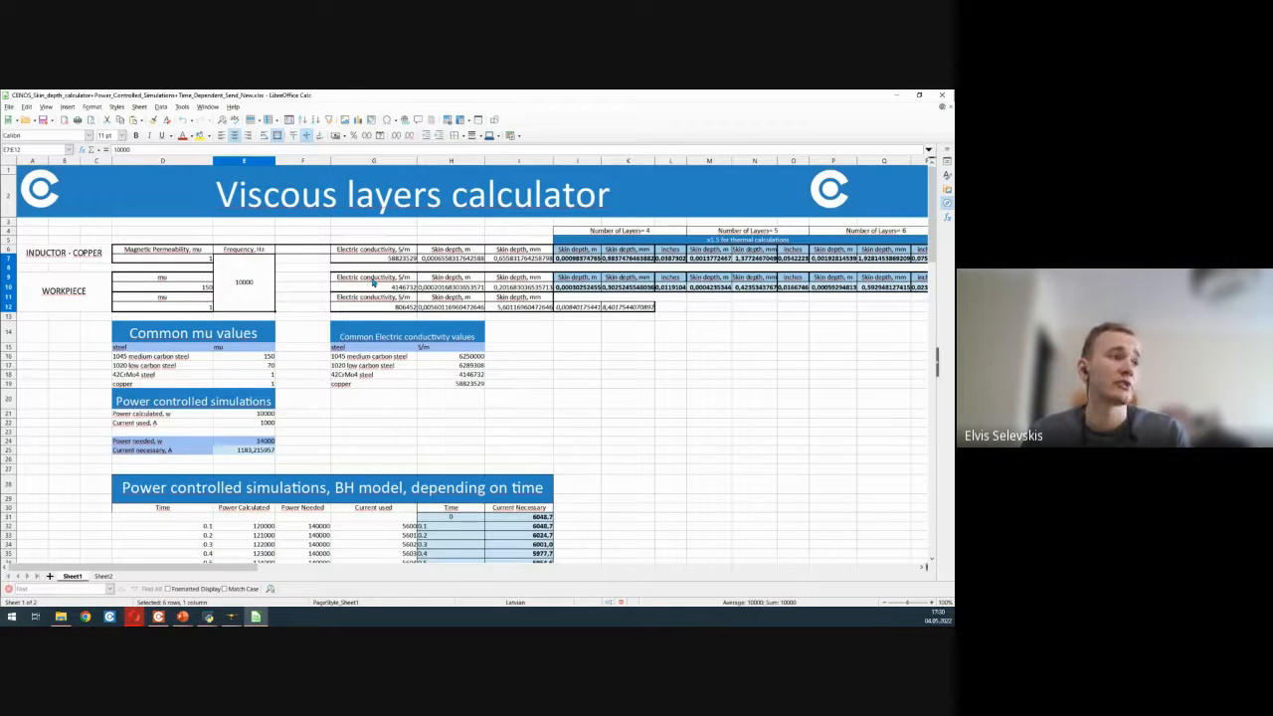
left_click(380, 288)
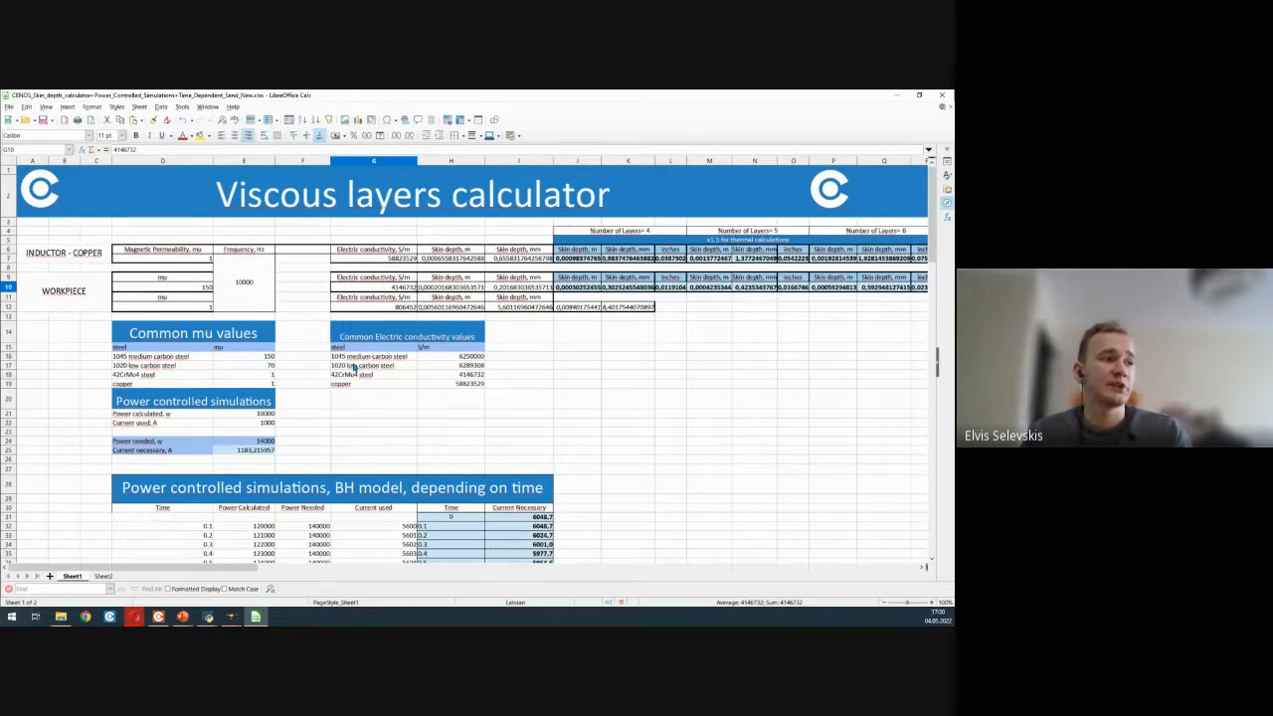
left_click(473, 357)
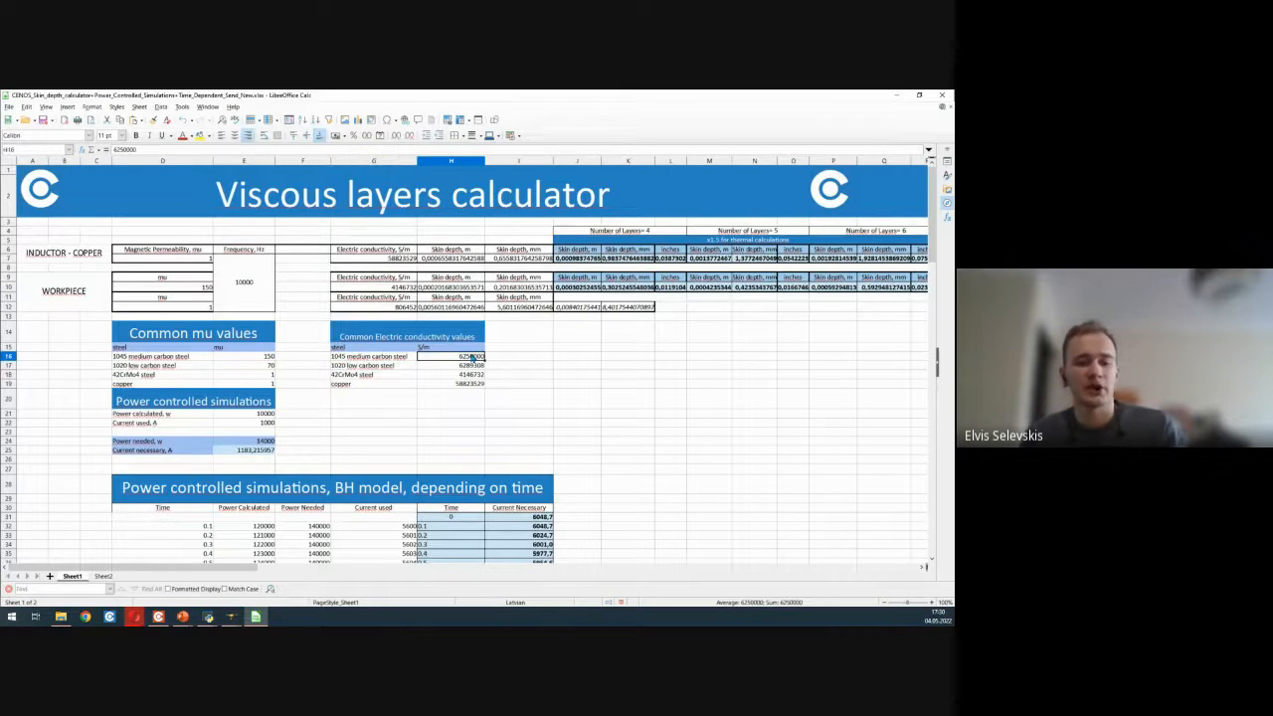
- Set the workpiece's first electric conductivity to 6250000 S/m and check its five-layer skin depth in millimetres
left_click(396, 287)
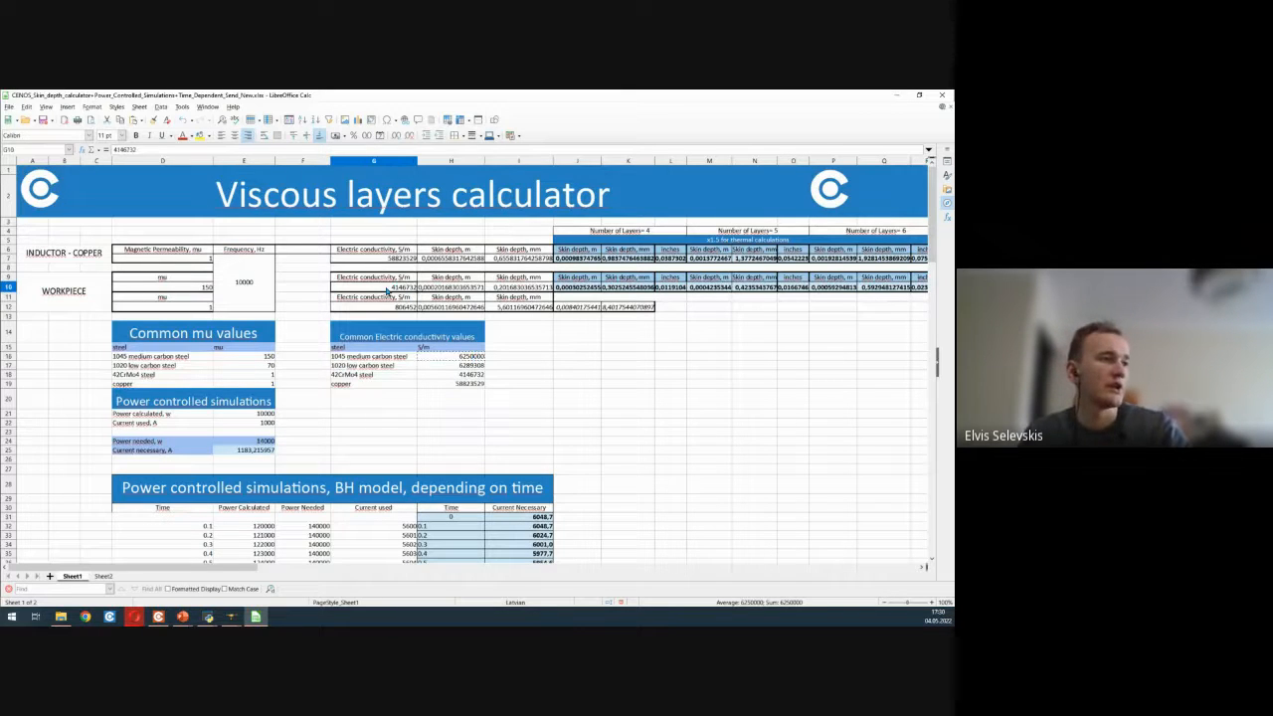
type("6250000")
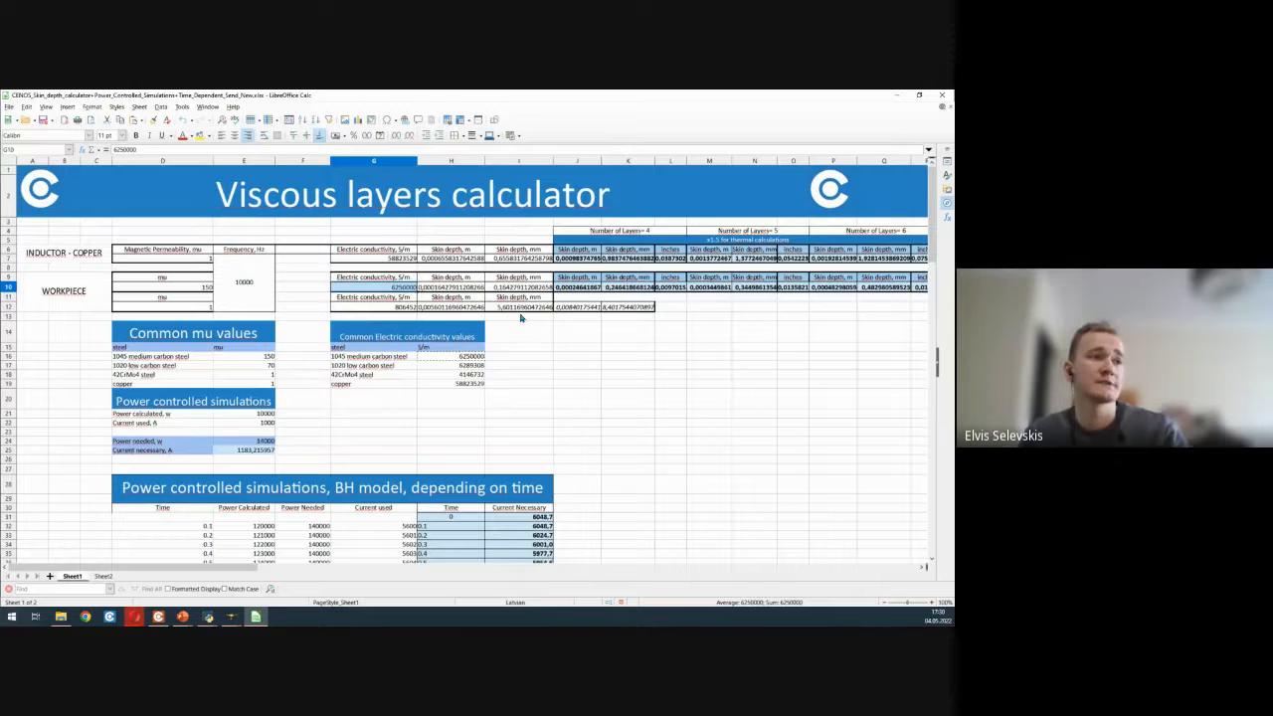
left_click(683, 305)
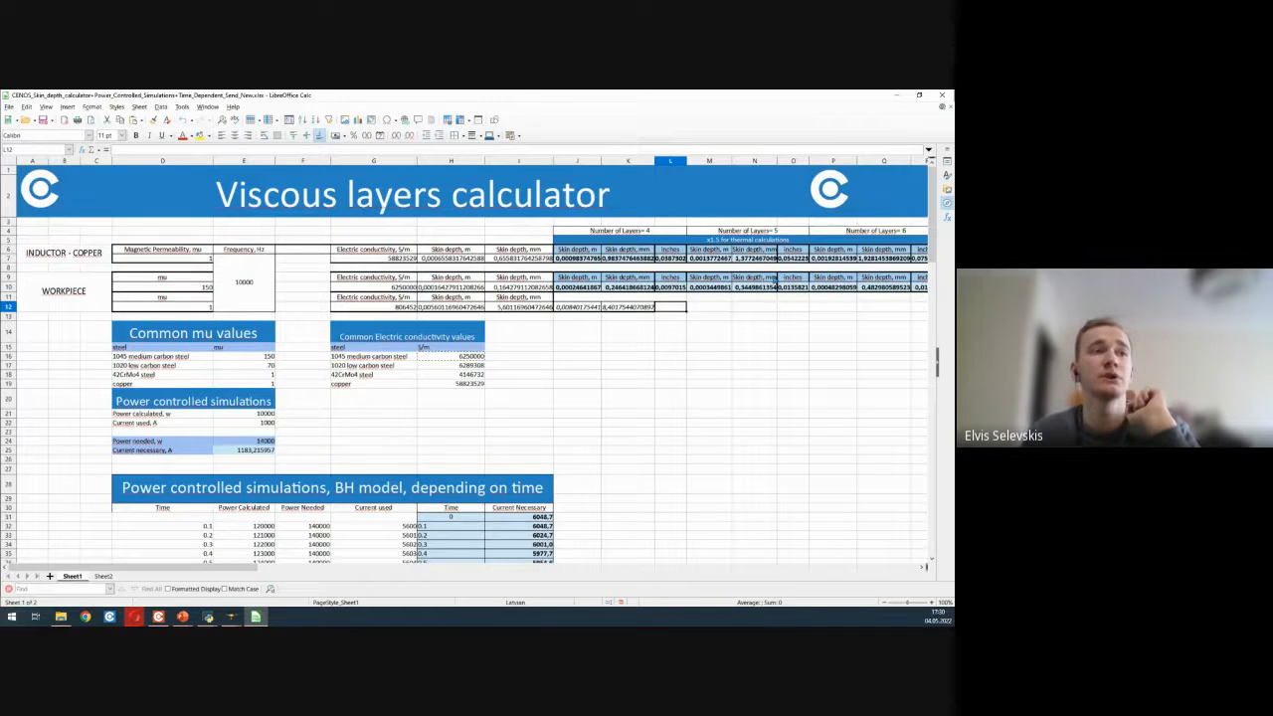
left_click(760, 289)
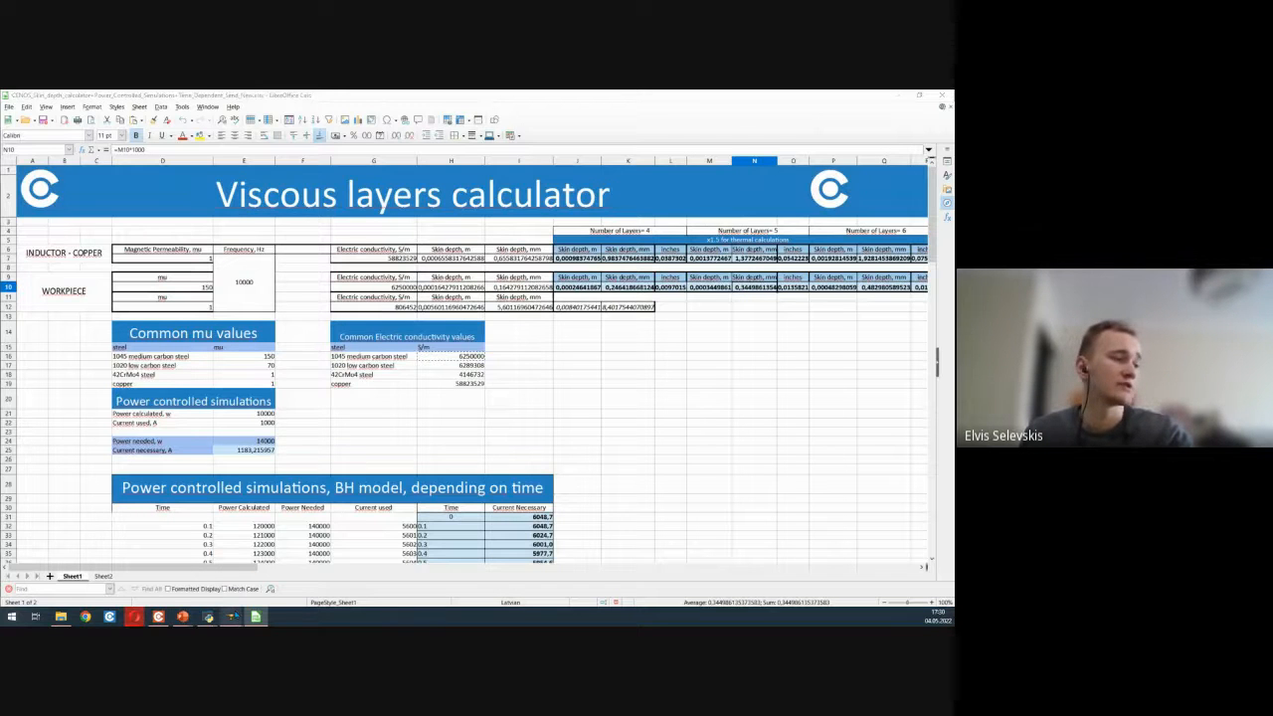
- Switch to SALOME, set Solid_1's viscous layers to total thickness 0.35 with 5 layers, and apply the sub-mesh edit
mouse_move(231, 616)
left_click(281, 589)
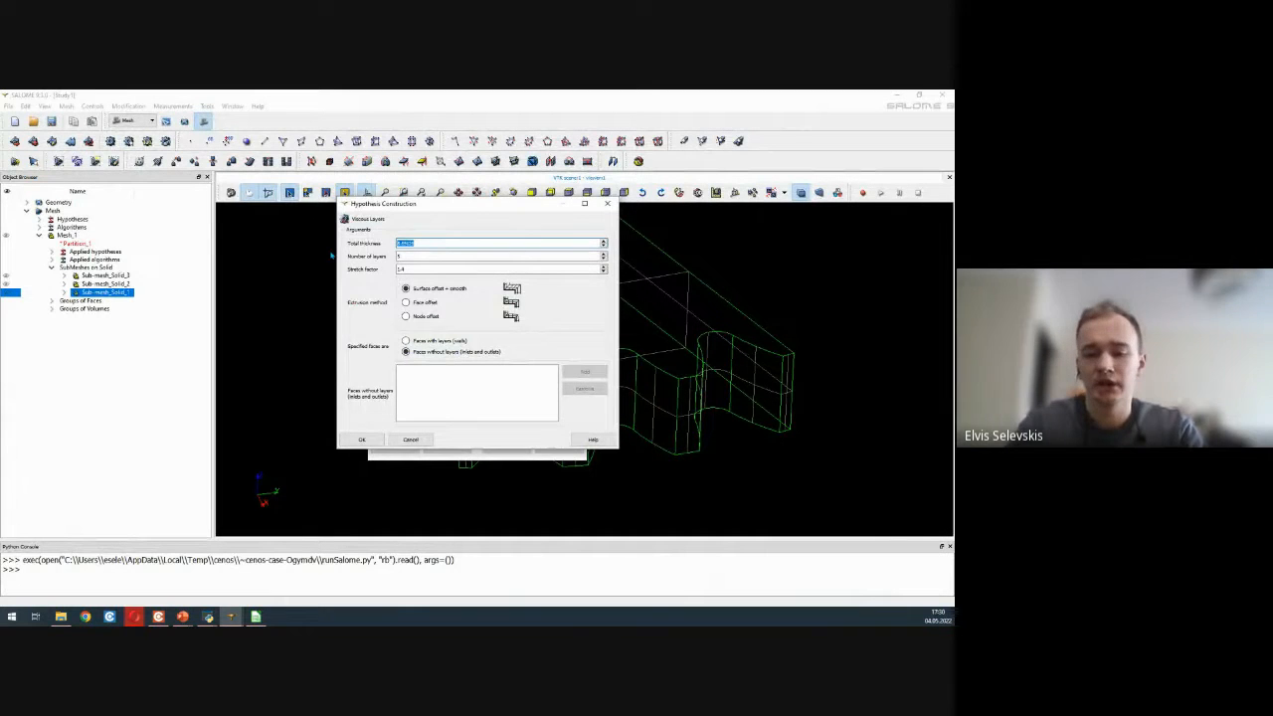
type("0.35")
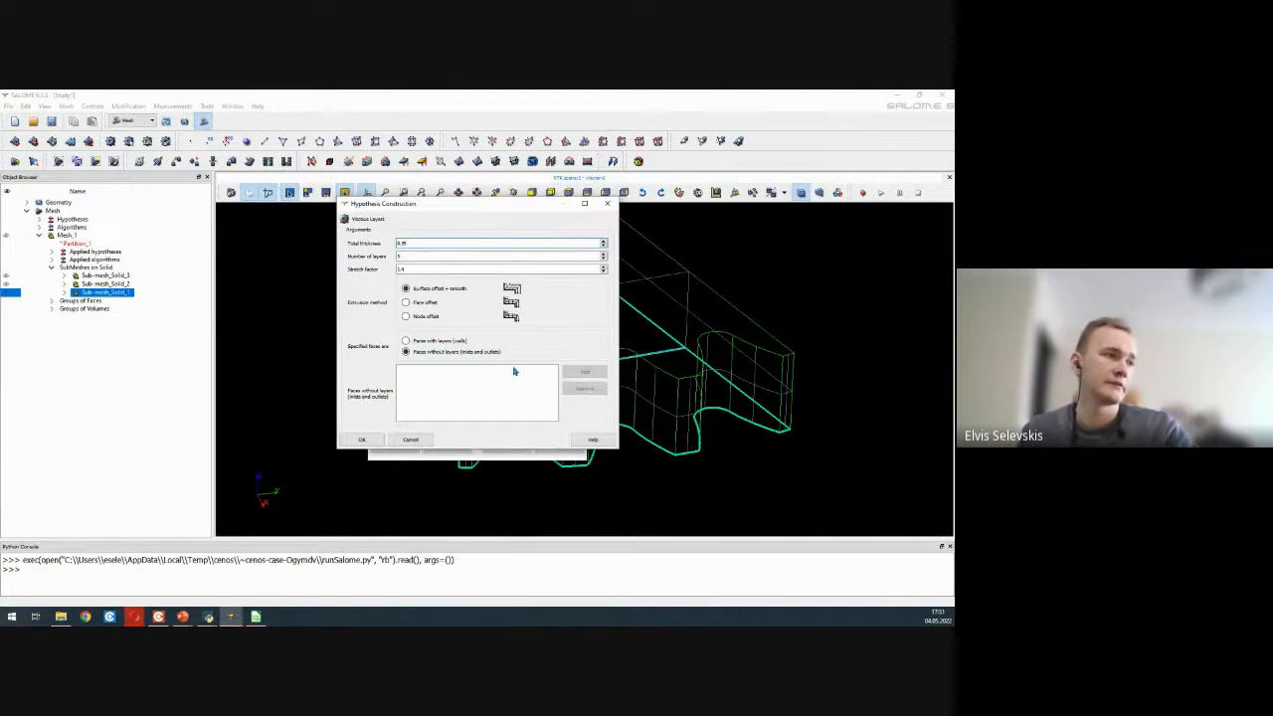
left_click(427, 254)
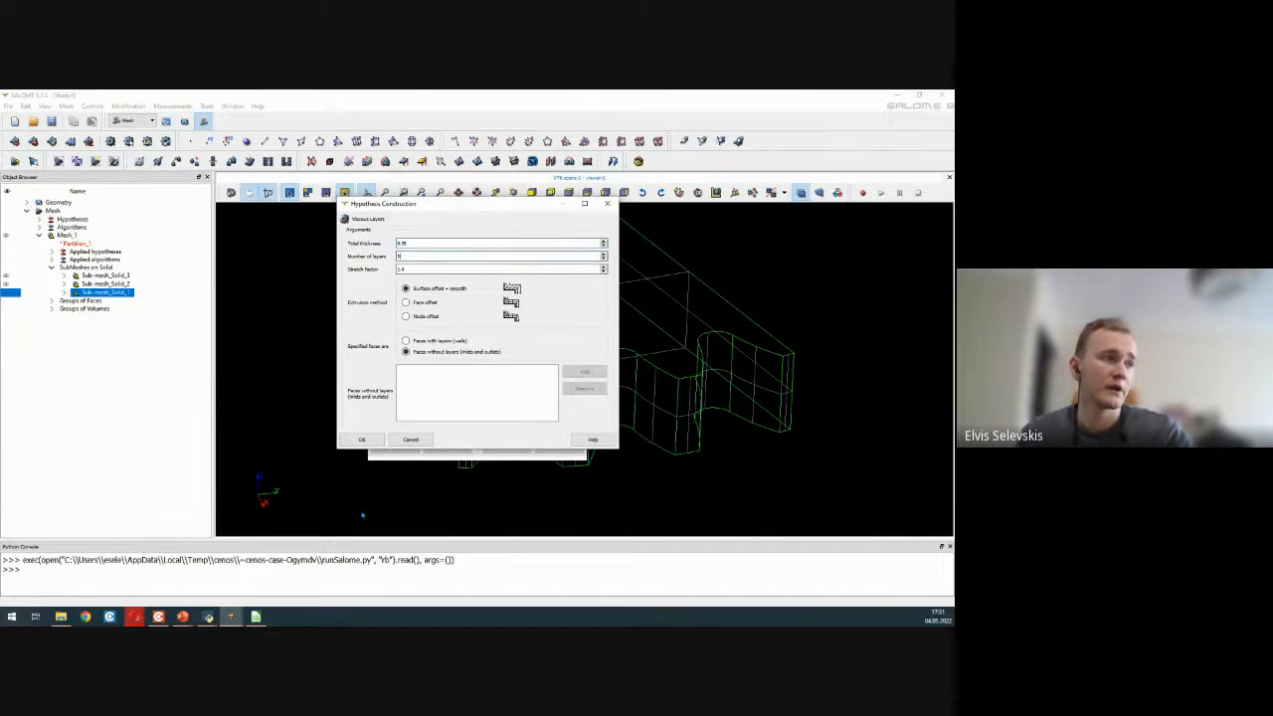
left_click(362, 439)
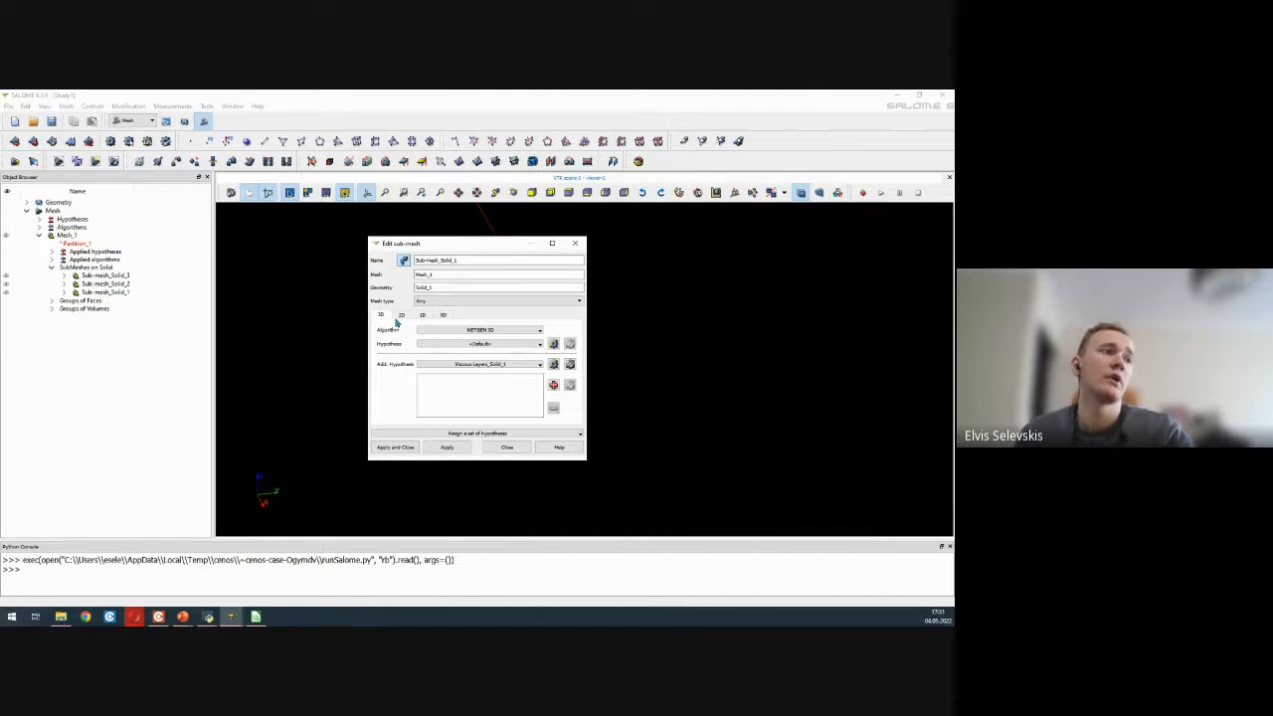
left_click(394, 447)
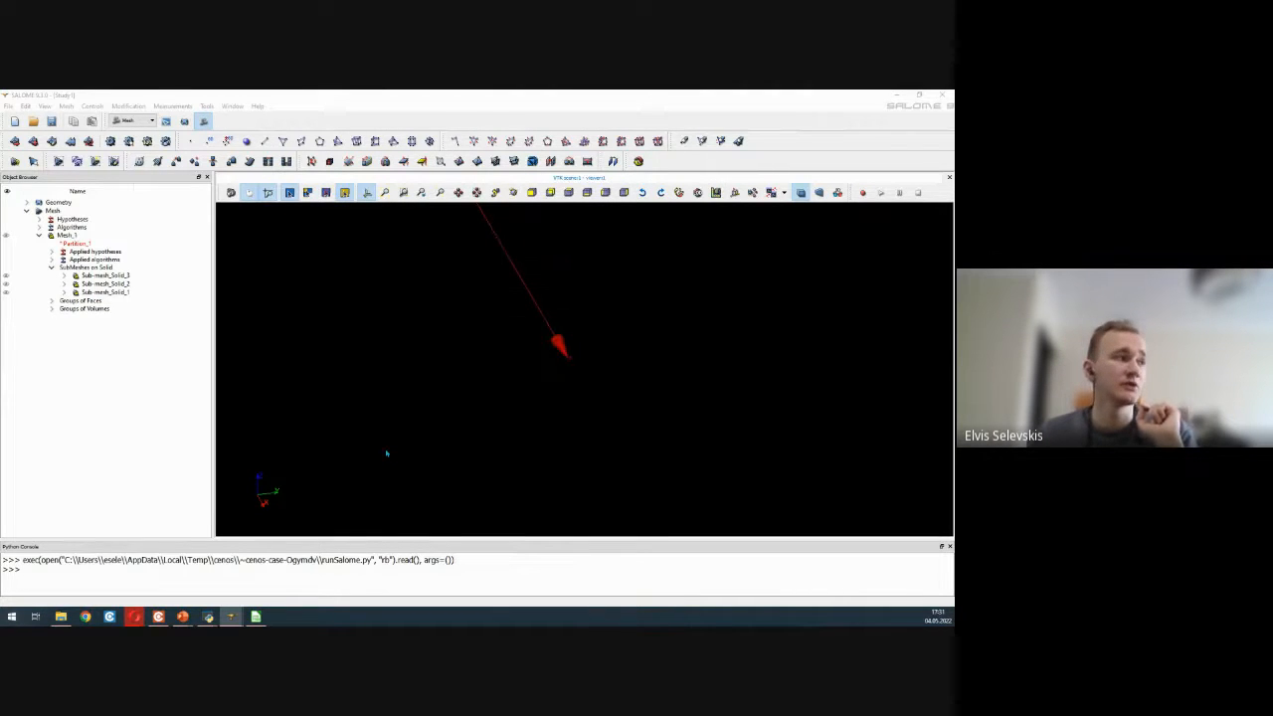
- Compute Sub-mesh_Solid_1, review the meshed gear segment, and dismiss the computation summary
right_click(89, 238)
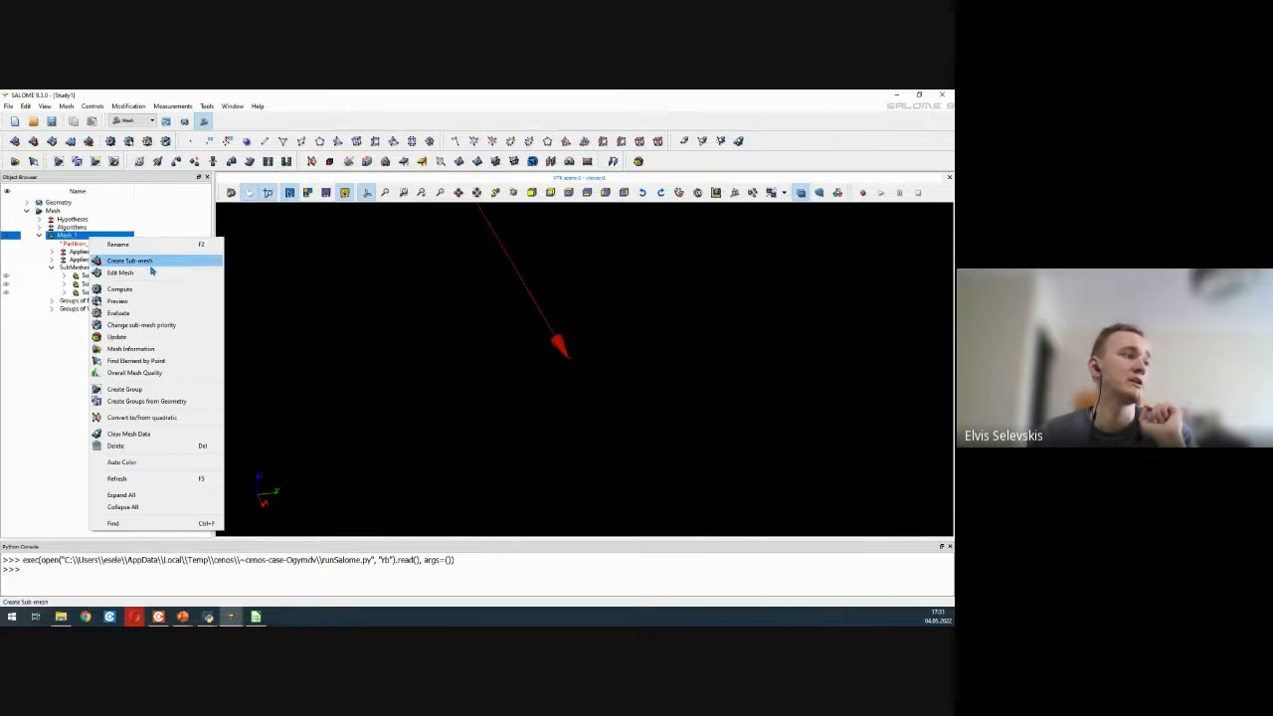
key("Escape")
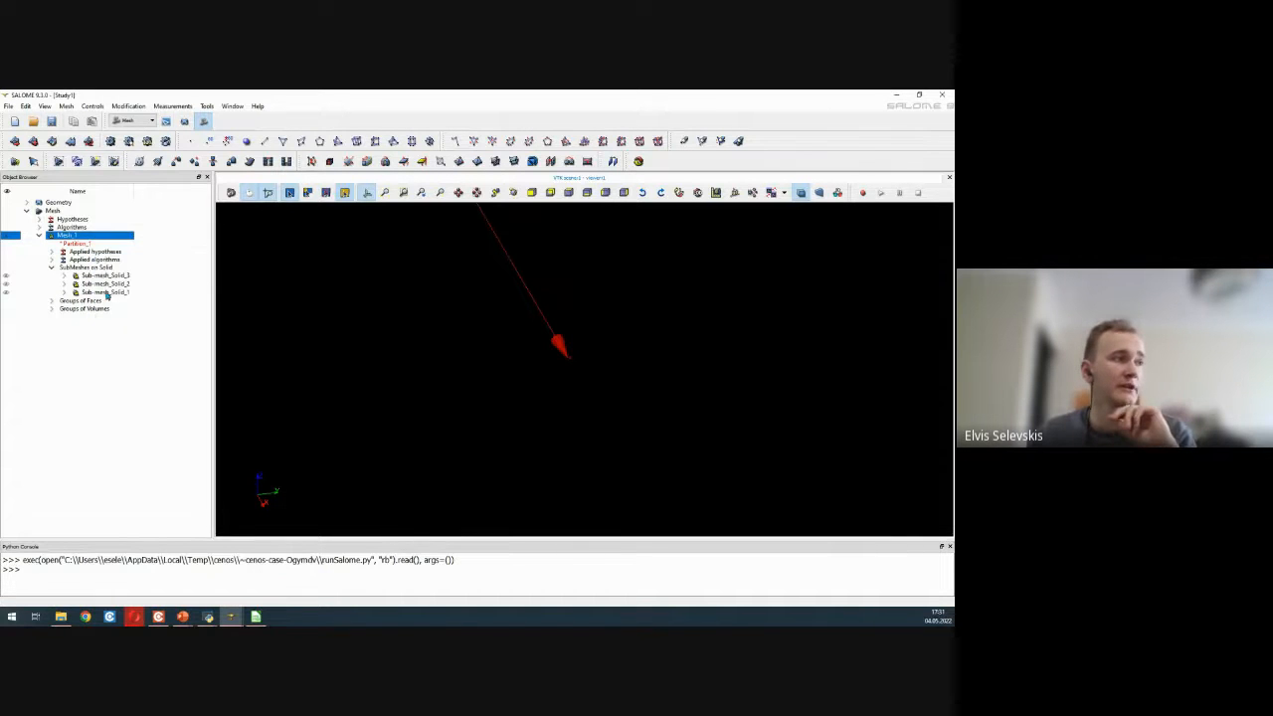
left_click(104, 292)
right_click(107, 296)
left_click(148, 329)
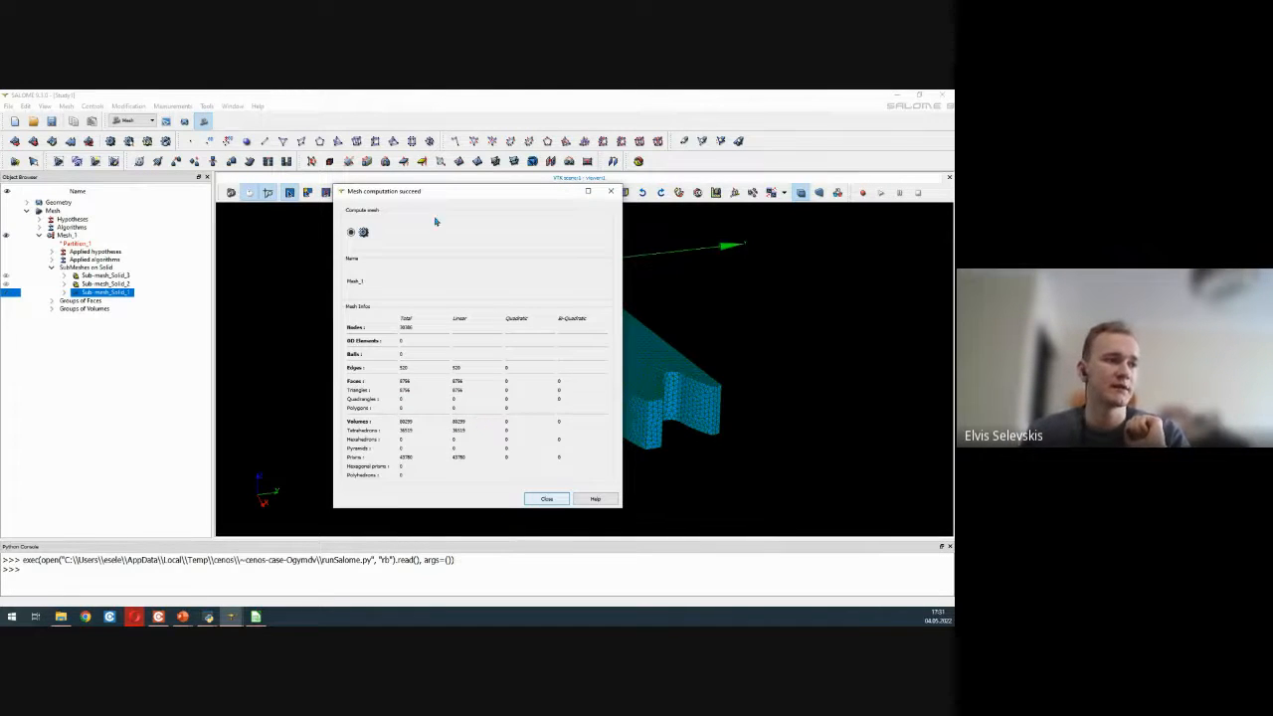
left_click_drag(431, 190, 233, 176)
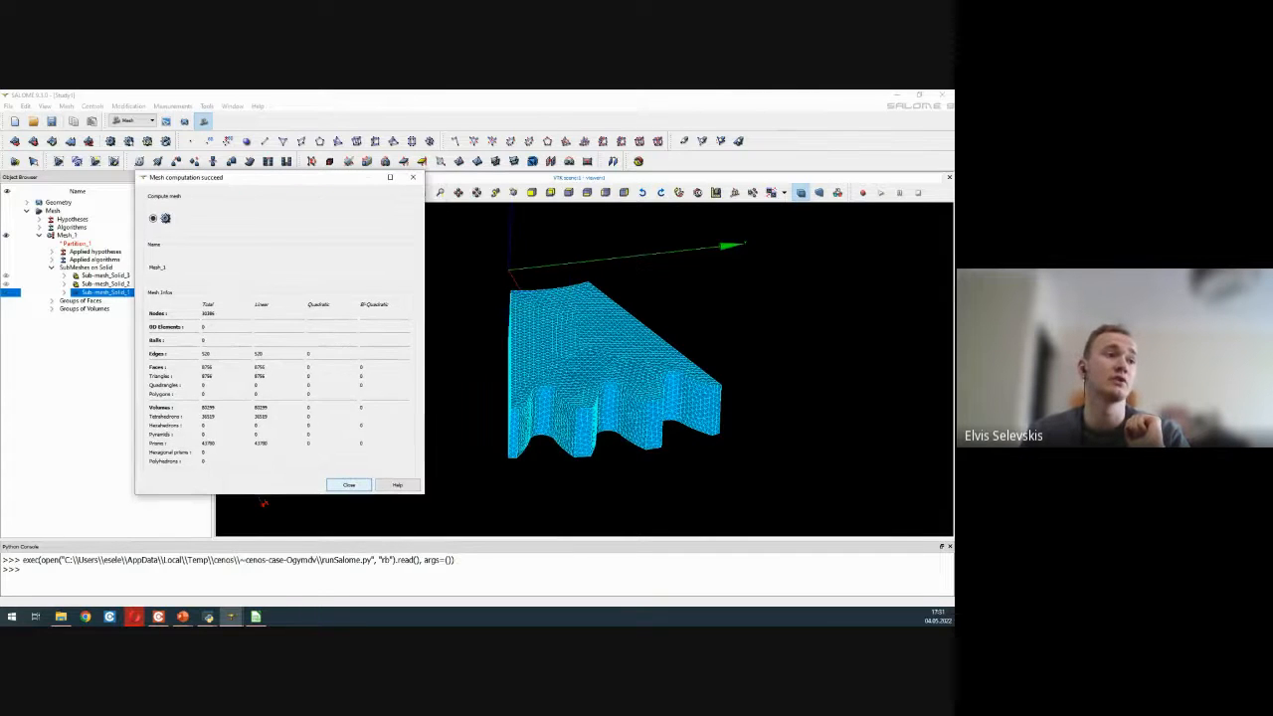
right_click_drag(544, 341, 637, 370, "ctrl")
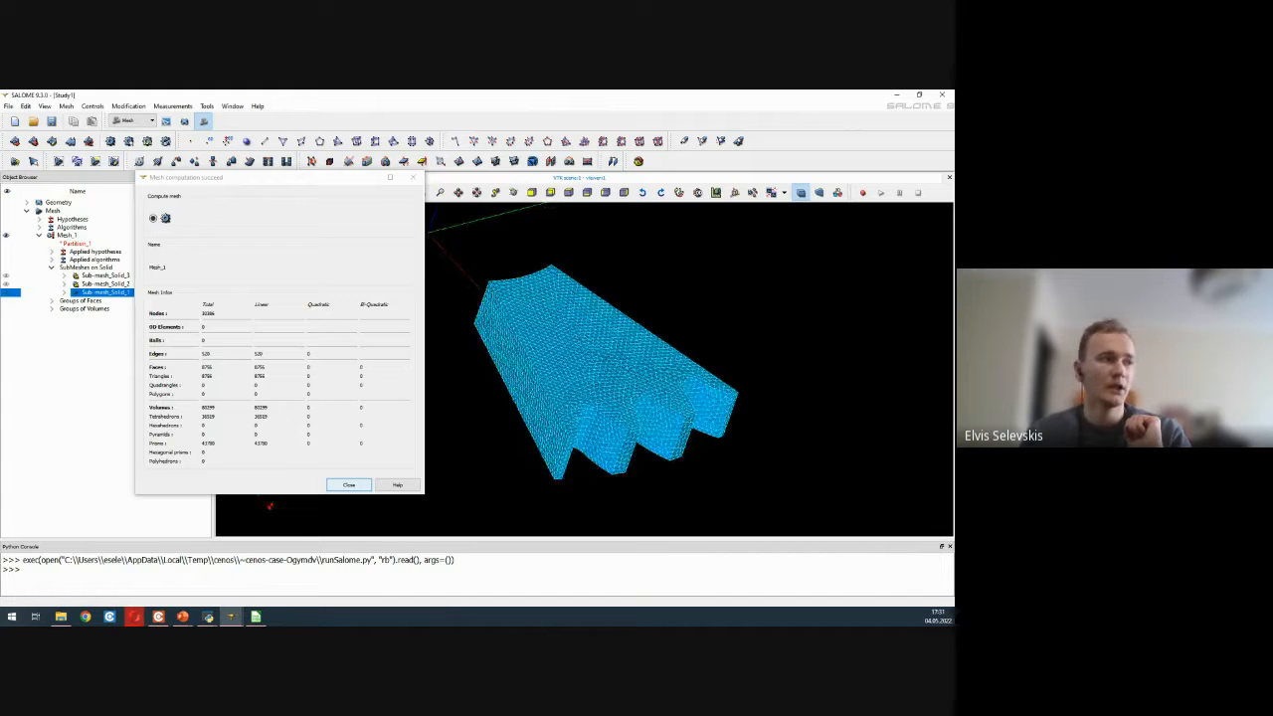
left_click(349, 486)
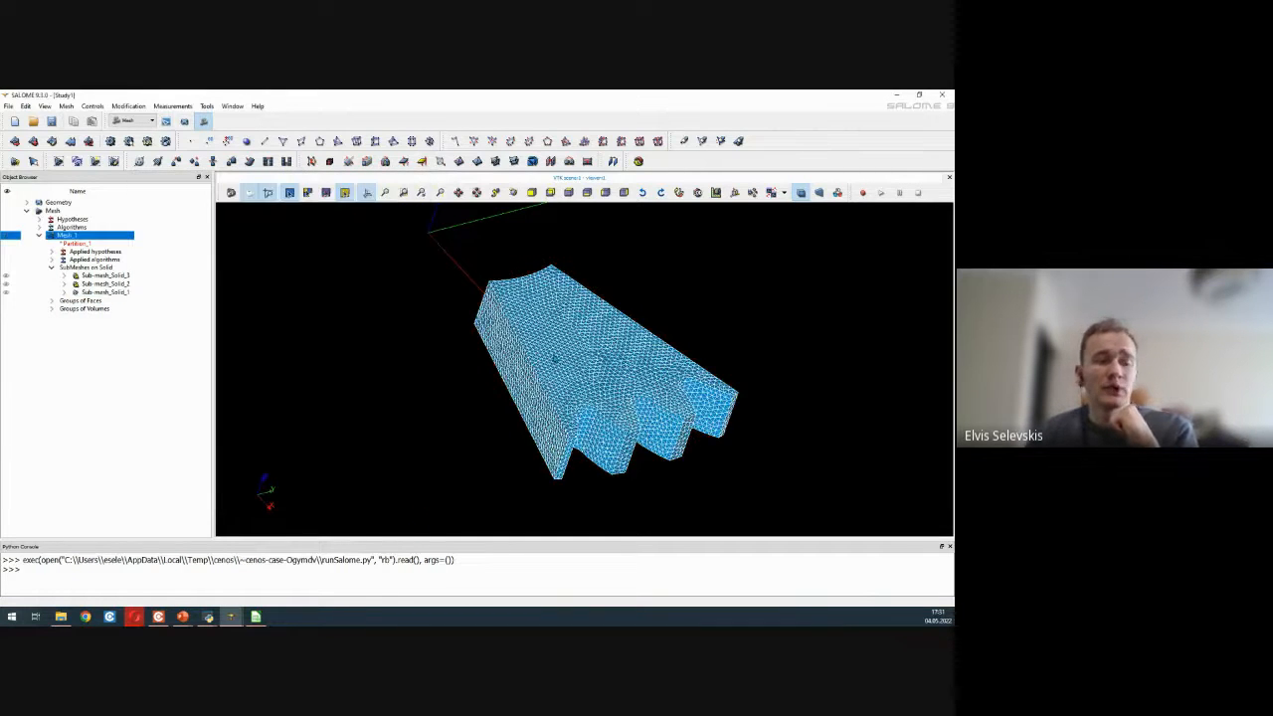
- Start clipping Mesh_1 and add a new absolute clipping plane
right_click_drag(585, 409, 610, 417, "ctrl")
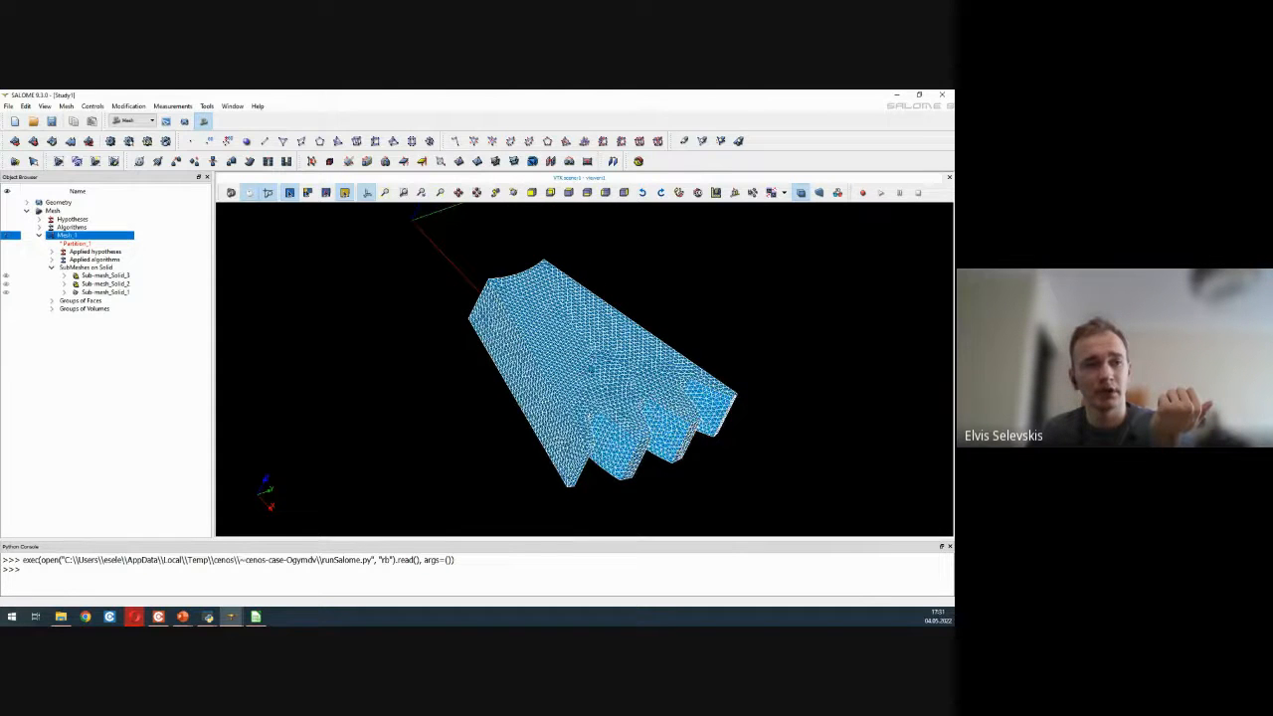
right_click(592, 366)
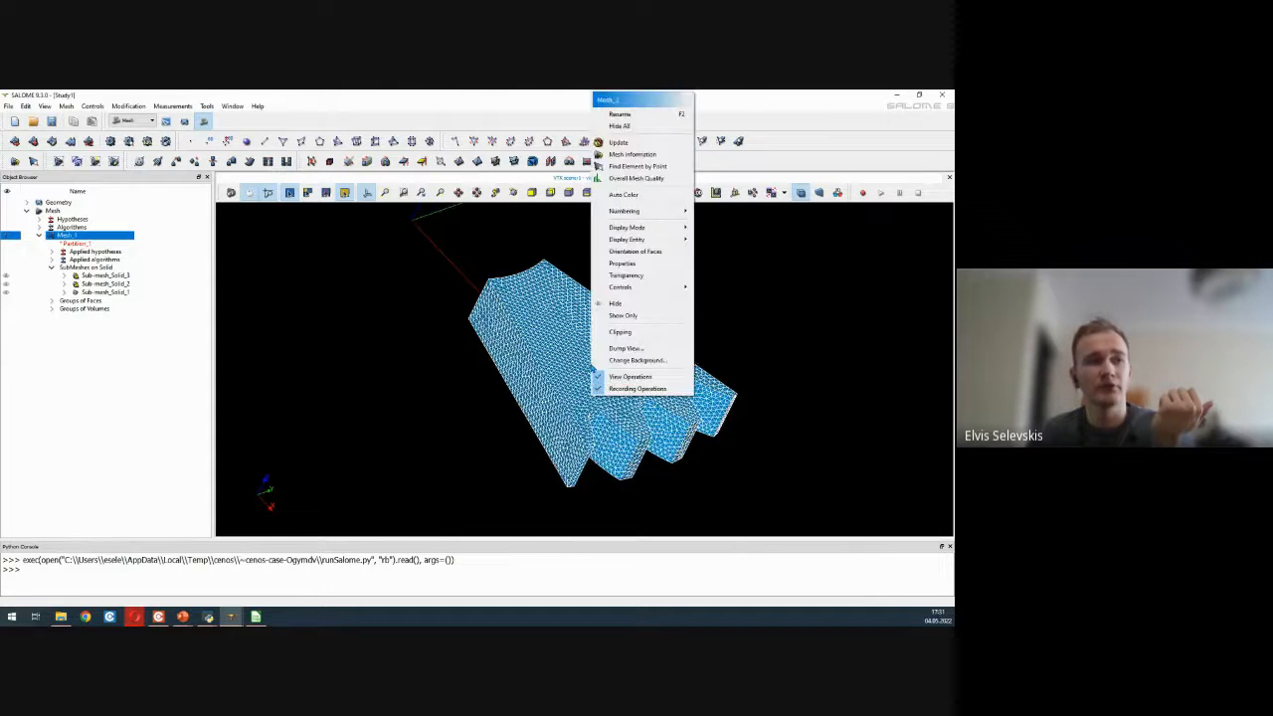
left_click(636, 335)
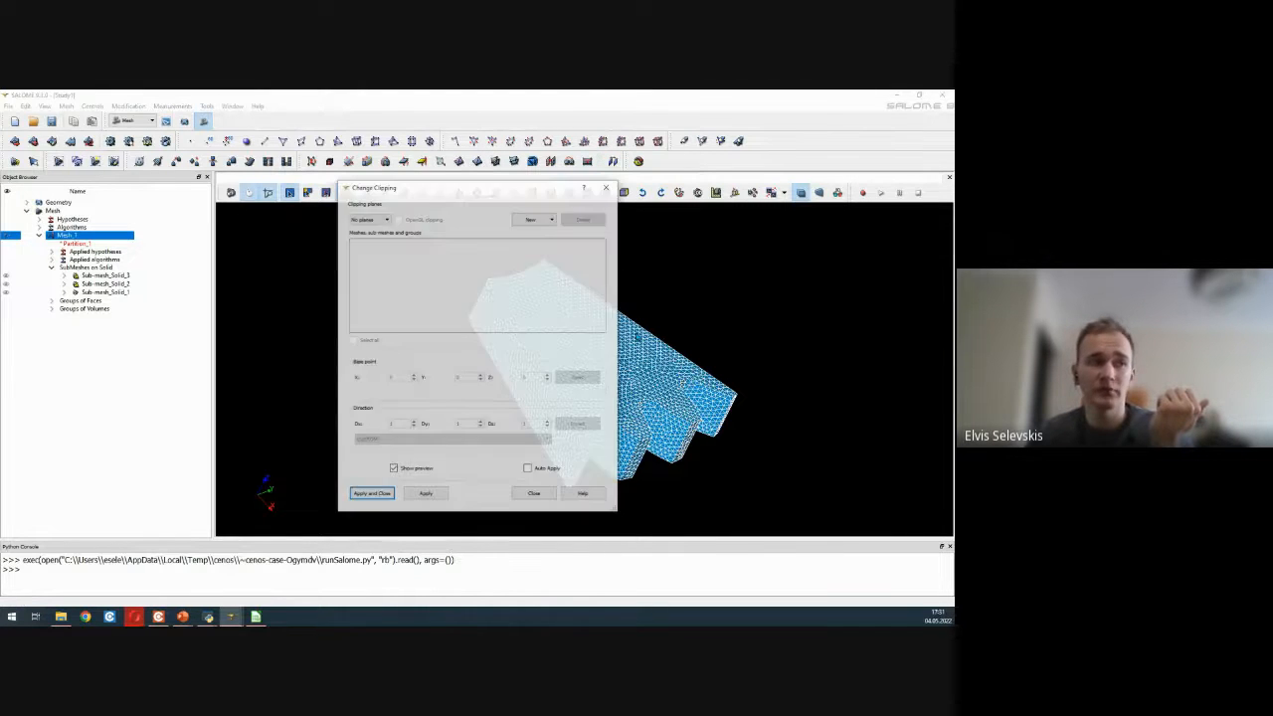
left_click_drag(458, 203, 278, 202)
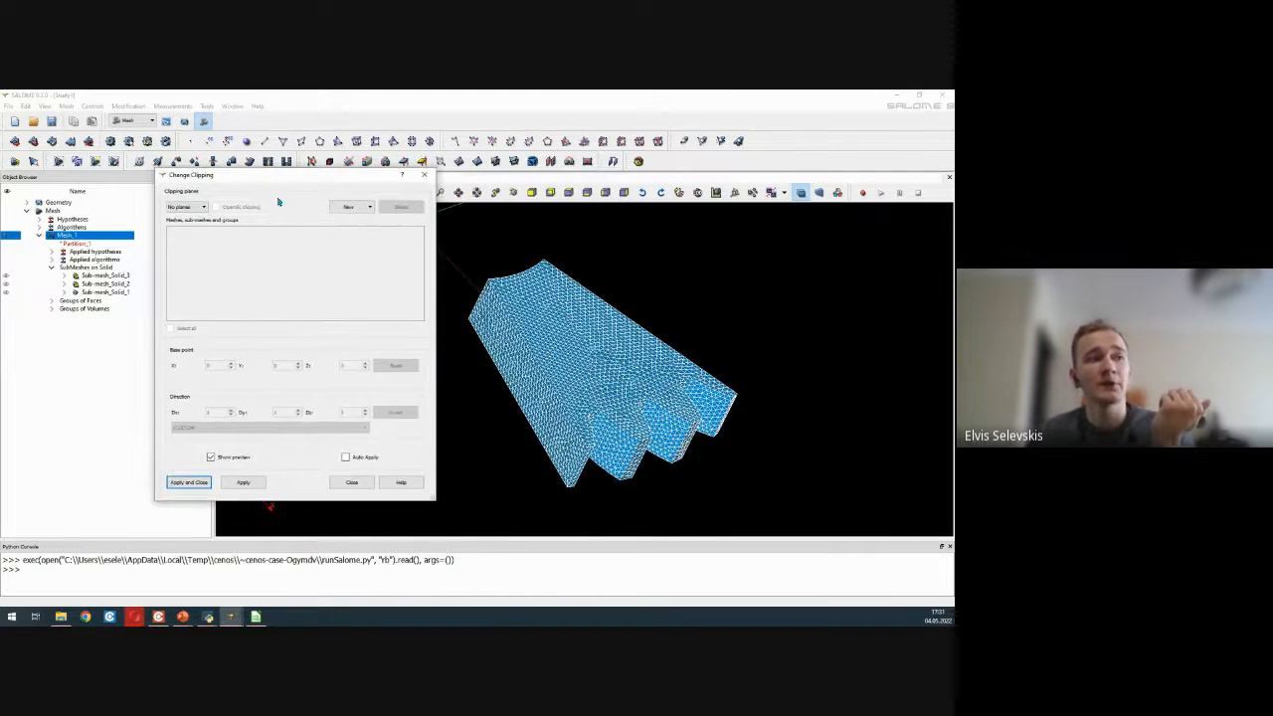
right_click_drag(586, 337, 676, 336, "ctrl")
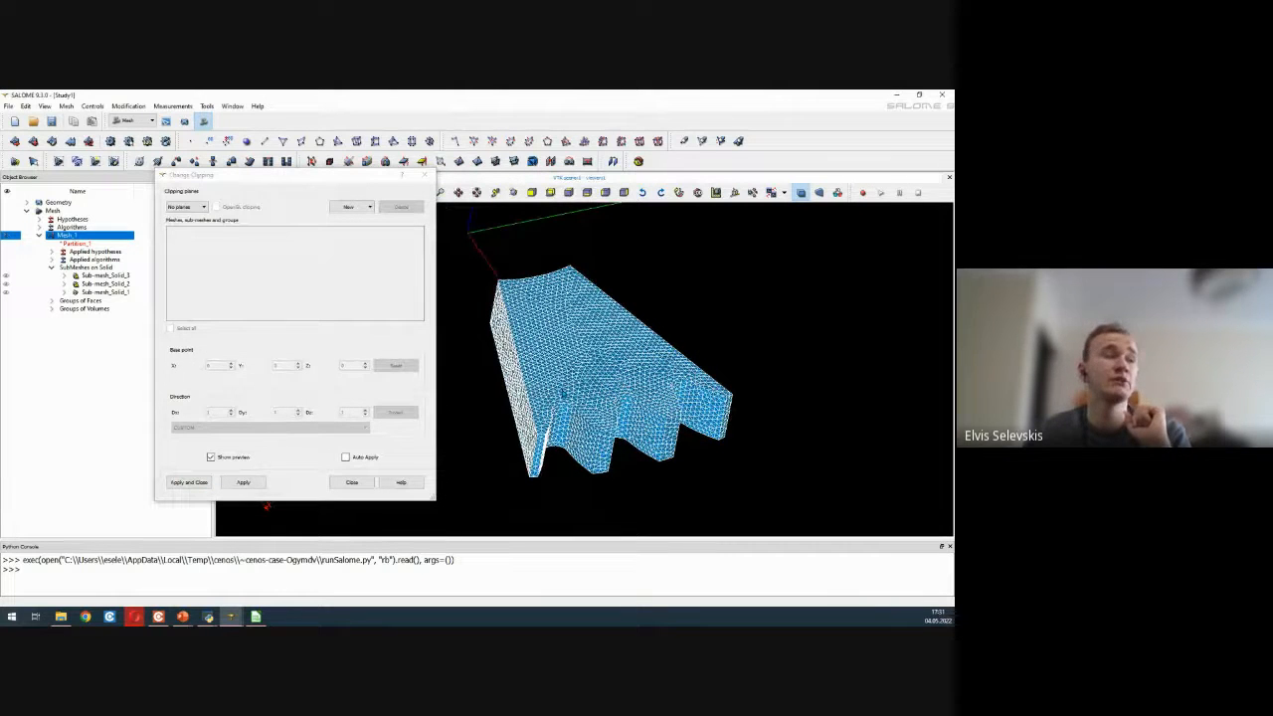
left_click(349, 208)
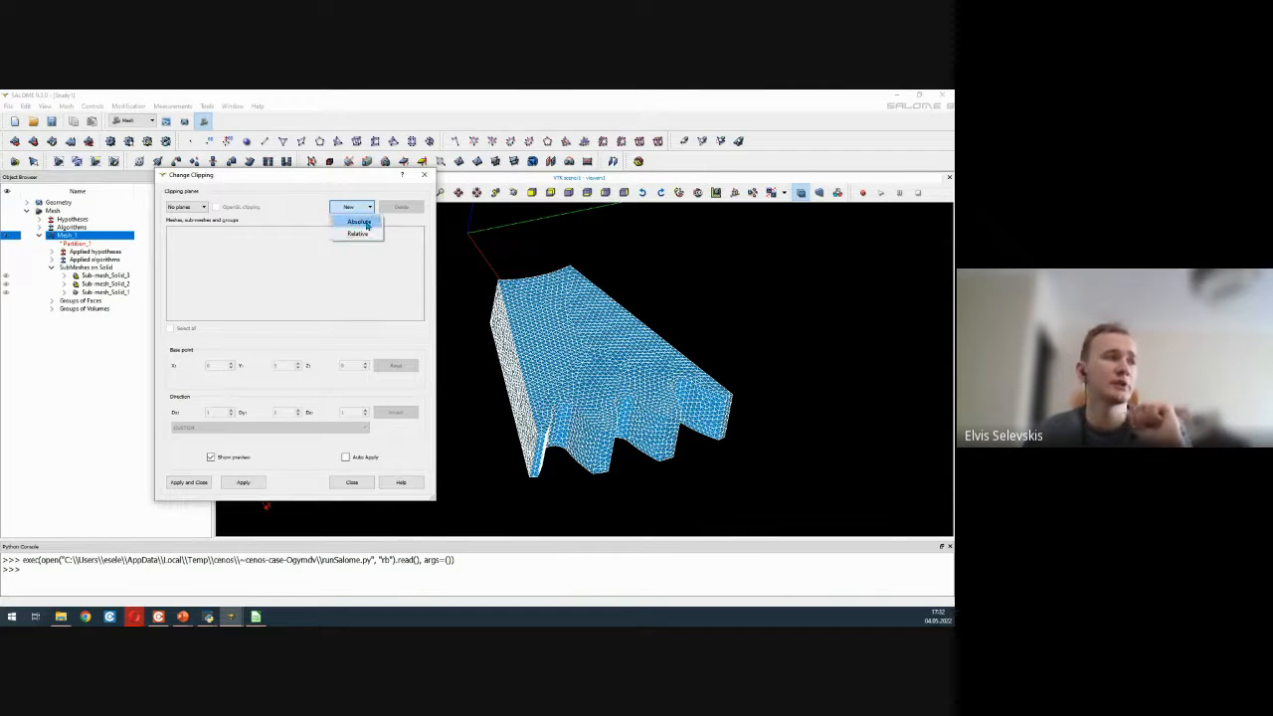
left_click(360, 222)
left_click(833, 398)
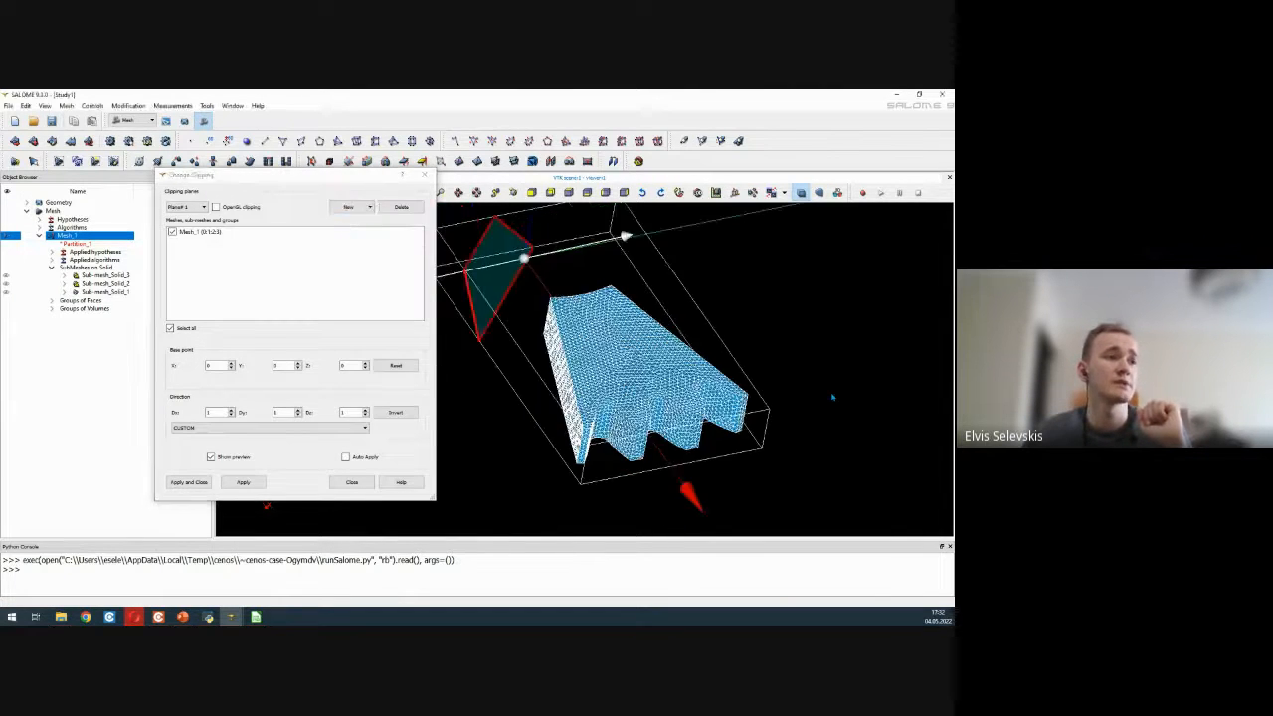
scroll(834, 398, "down", 3)
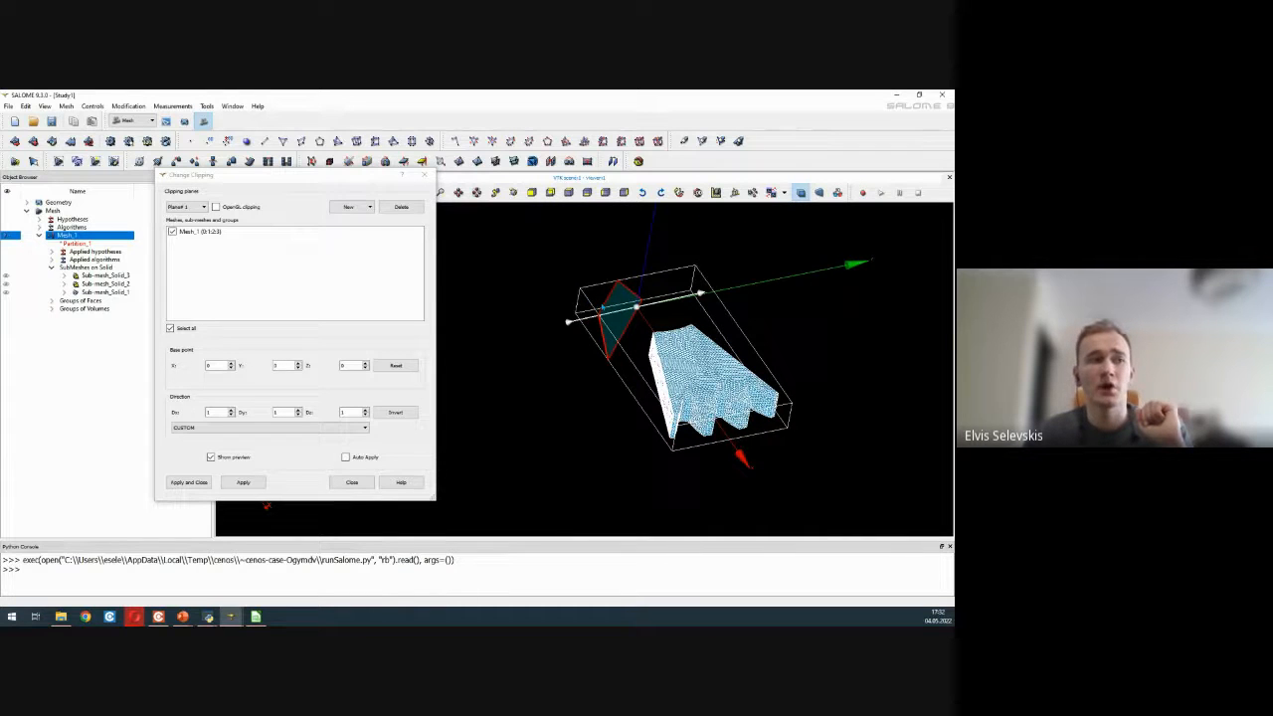
- Tilt and shift the clipping plane to cut lengthwise through the gear segment, and apply the clipping
left_click_drag(572, 321, 597, 200)
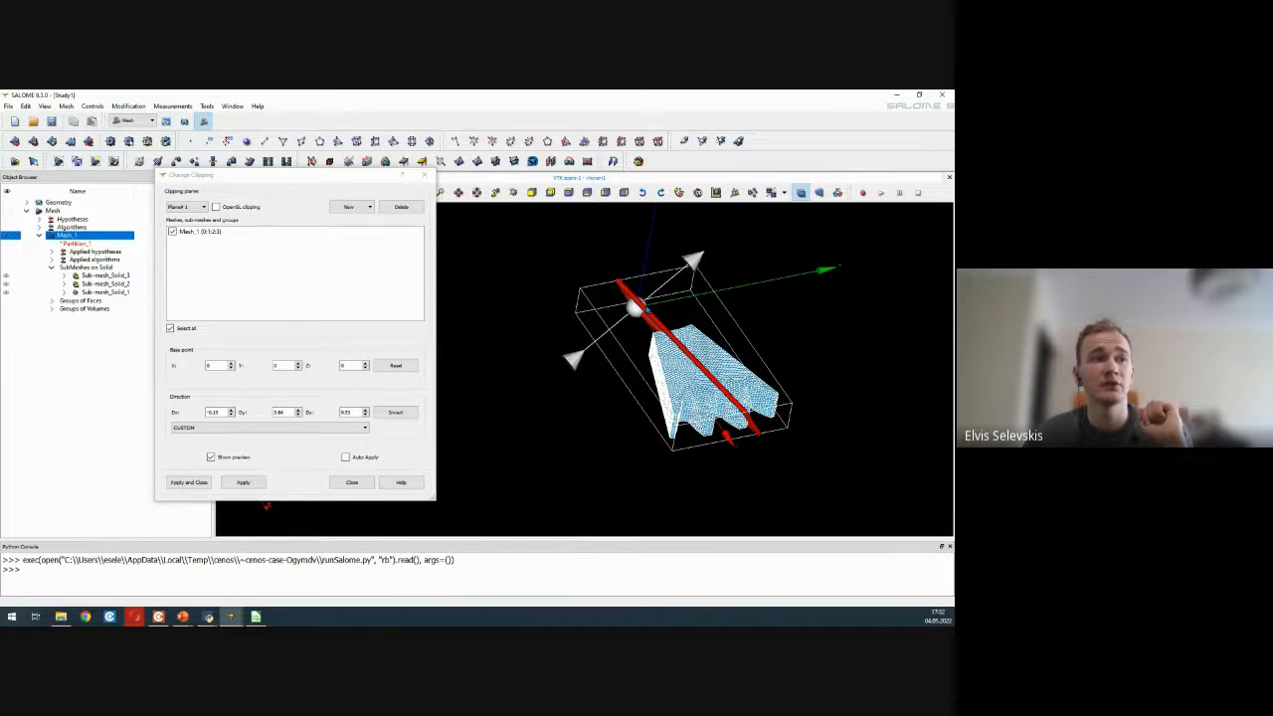
right_click_drag(647, 309, 734, 446, "ctrl")
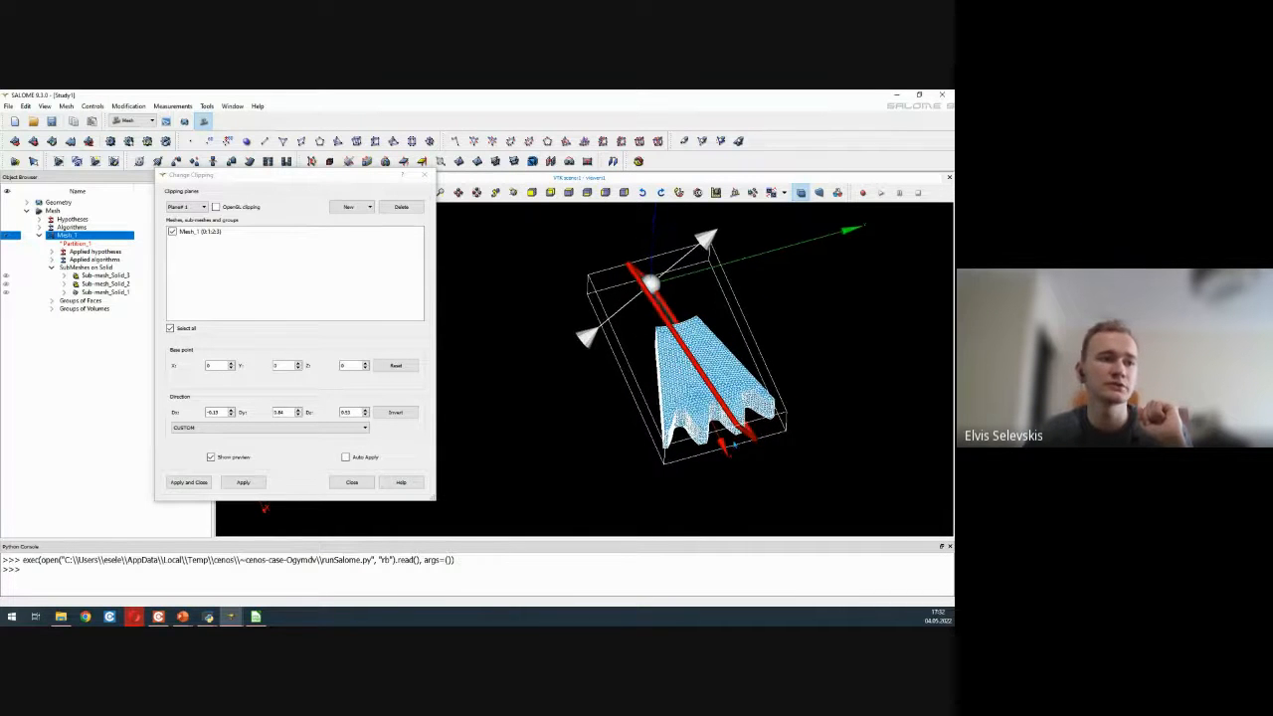
mouse_move(752, 440)
left_mouse_down()
mouse_move(763, 433)
mouse_move(727, 463)
mouse_move(741, 453)
left_mouse_up()
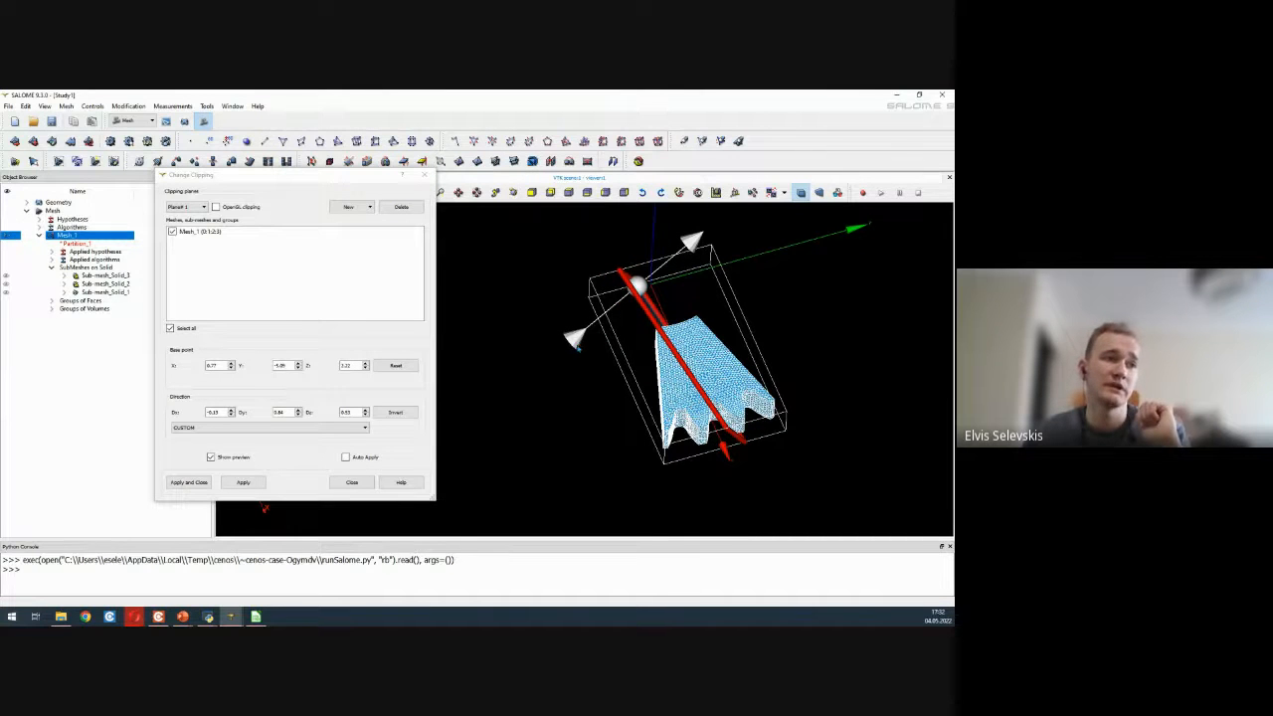
left_click_drag(574, 341, 493, 407)
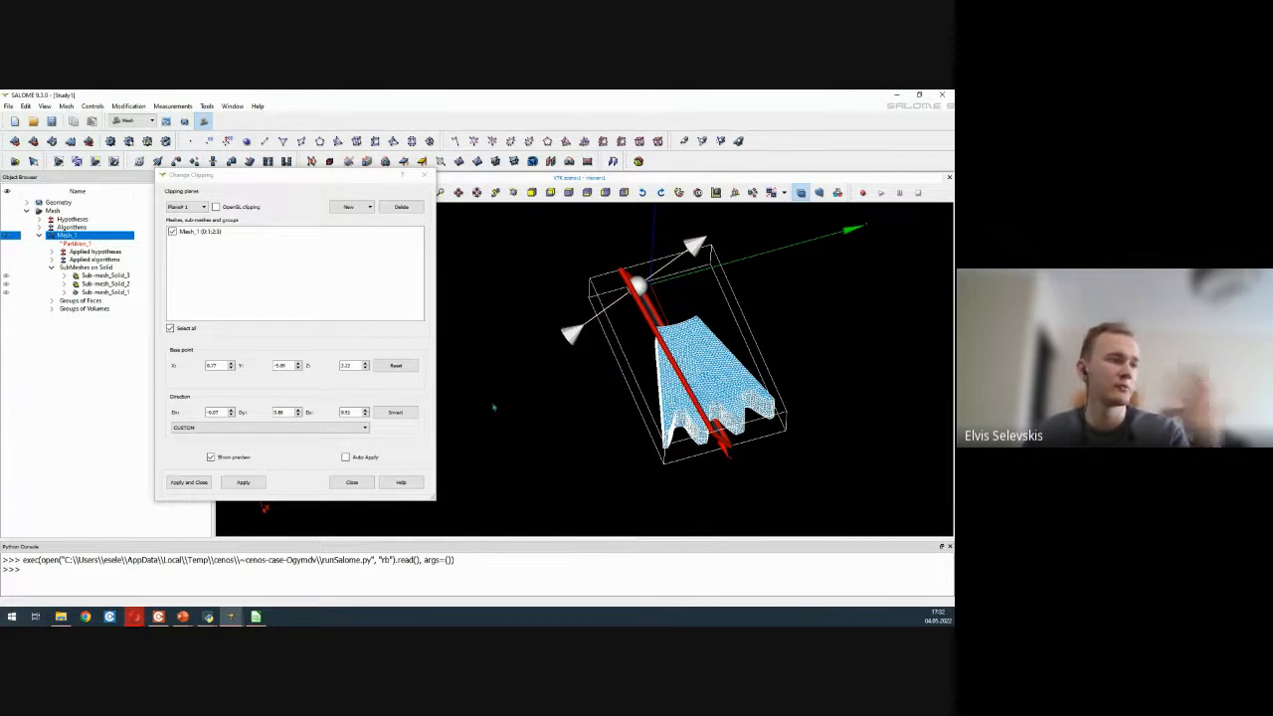
left_click(189, 482)
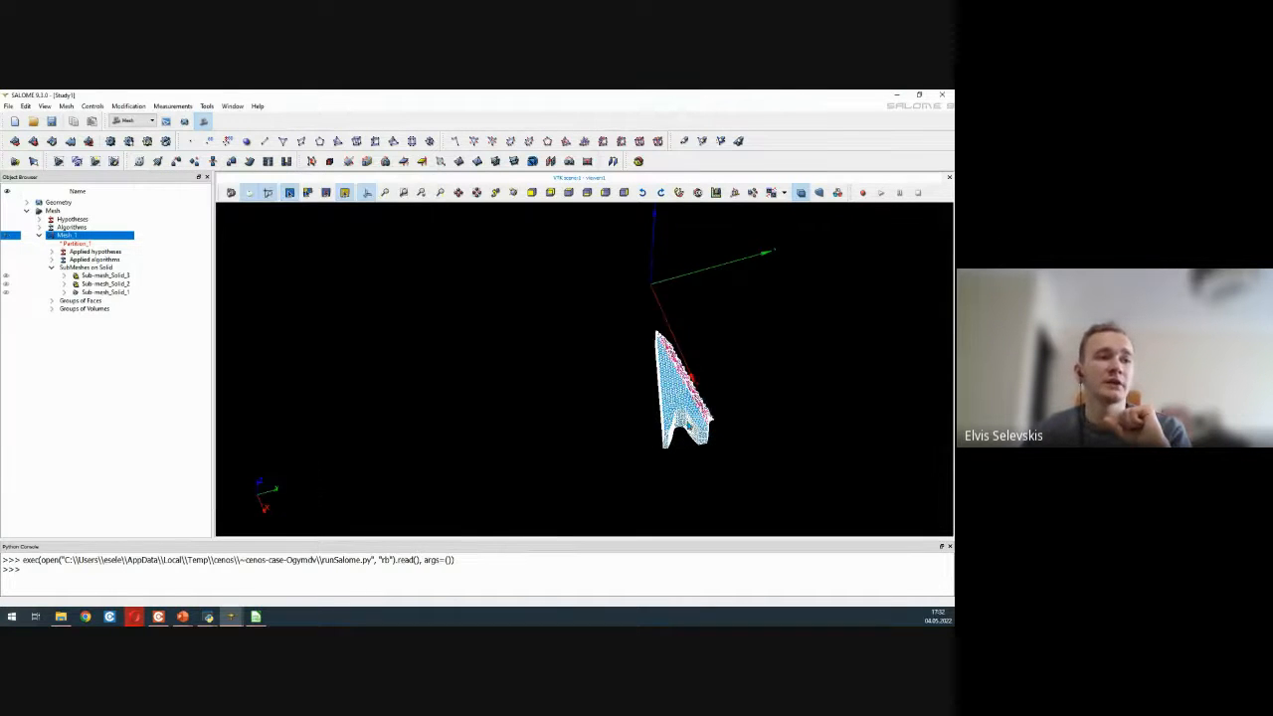
- Examine the viscous layers along the surface of the clipped gear section and the tetrahedral mesh inside it
right_click_drag(689, 427, 393, 405, "ctrl")
scroll(659, 425, "up", 5)
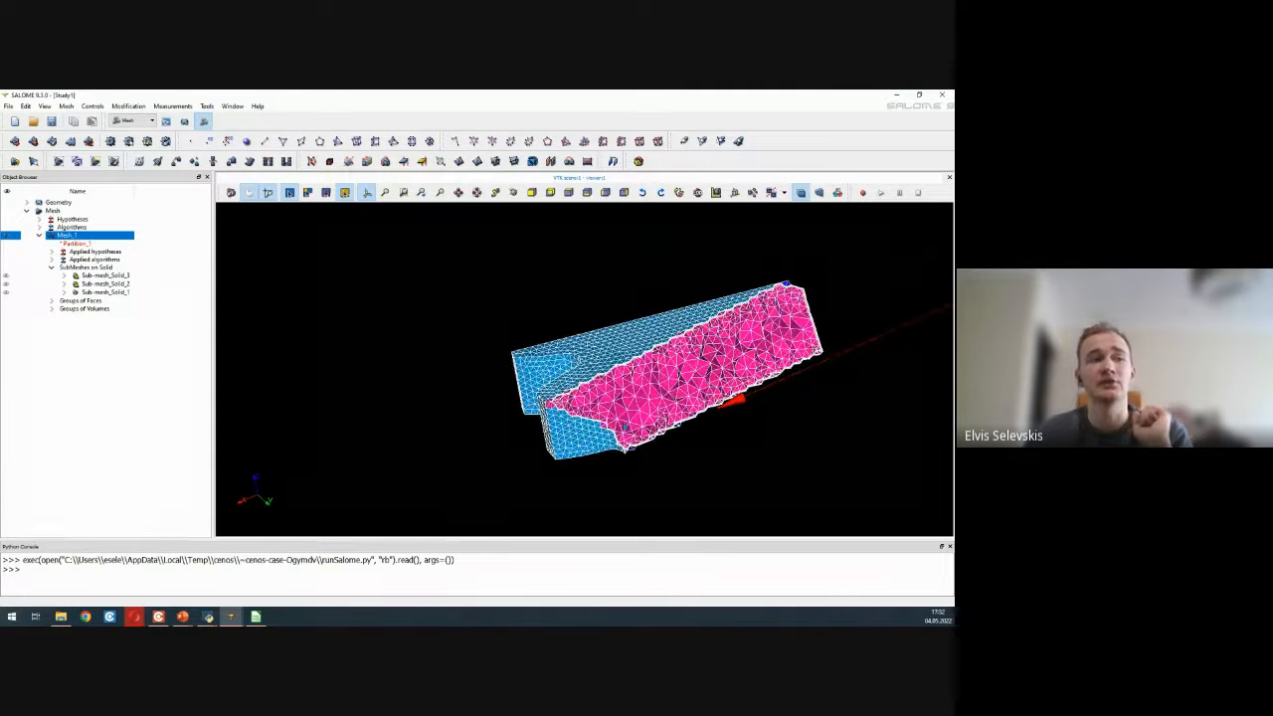
scroll(595, 433, "up", 3)
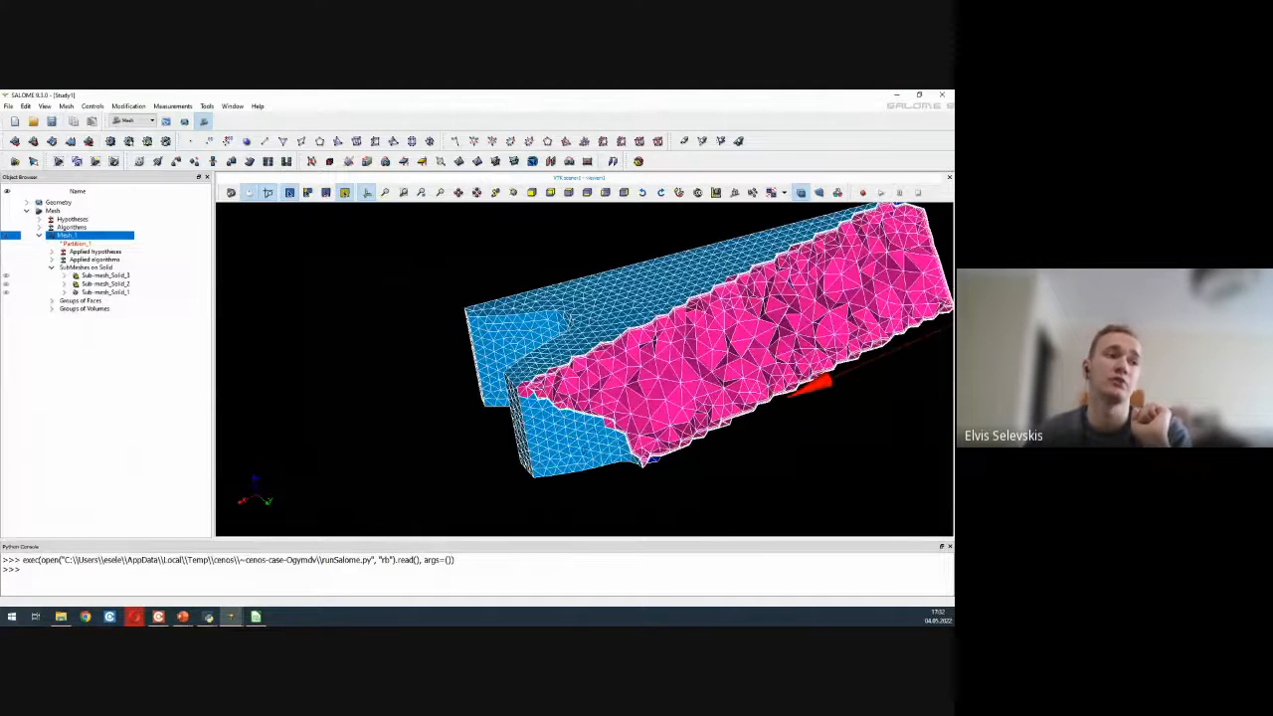
right_click_drag(578, 431, 647, 416, "ctrl")
scroll(648, 415, "down", 2)
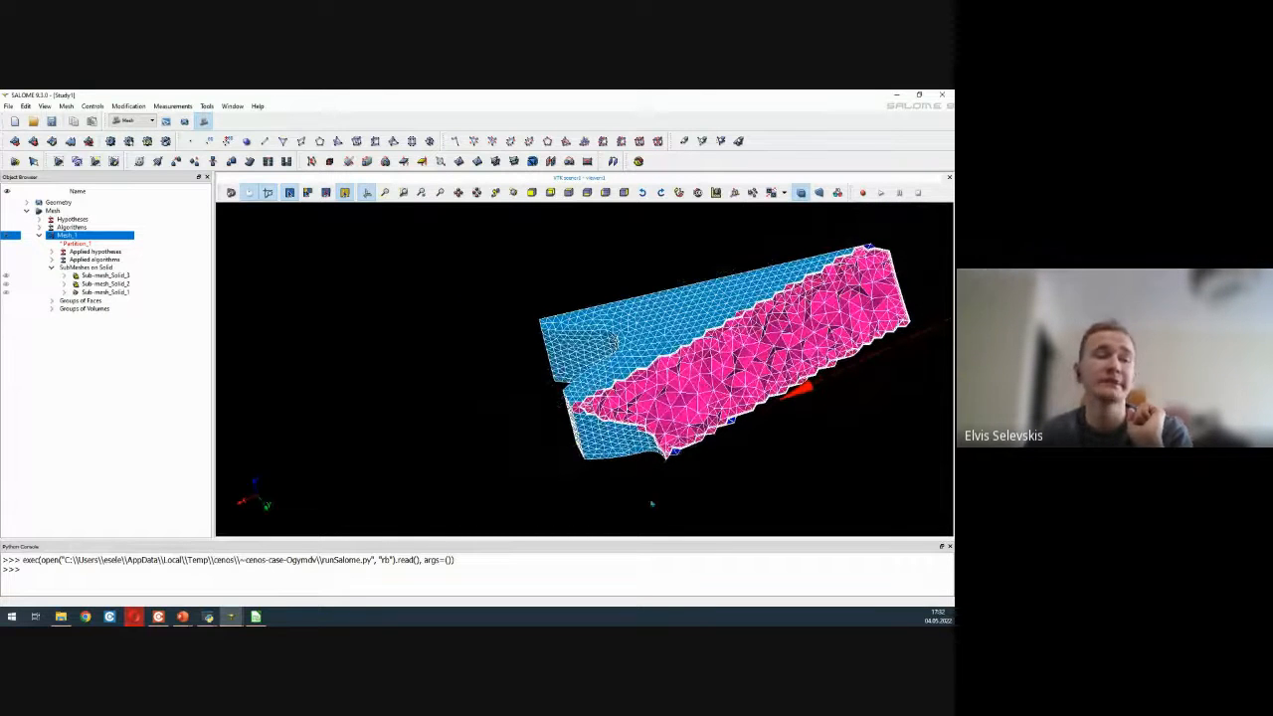
scroll(657, 328, "up", 5)
right_click_drag(660, 330, 513, 535, "ctrl")
scroll(458, 322, "up", 6)
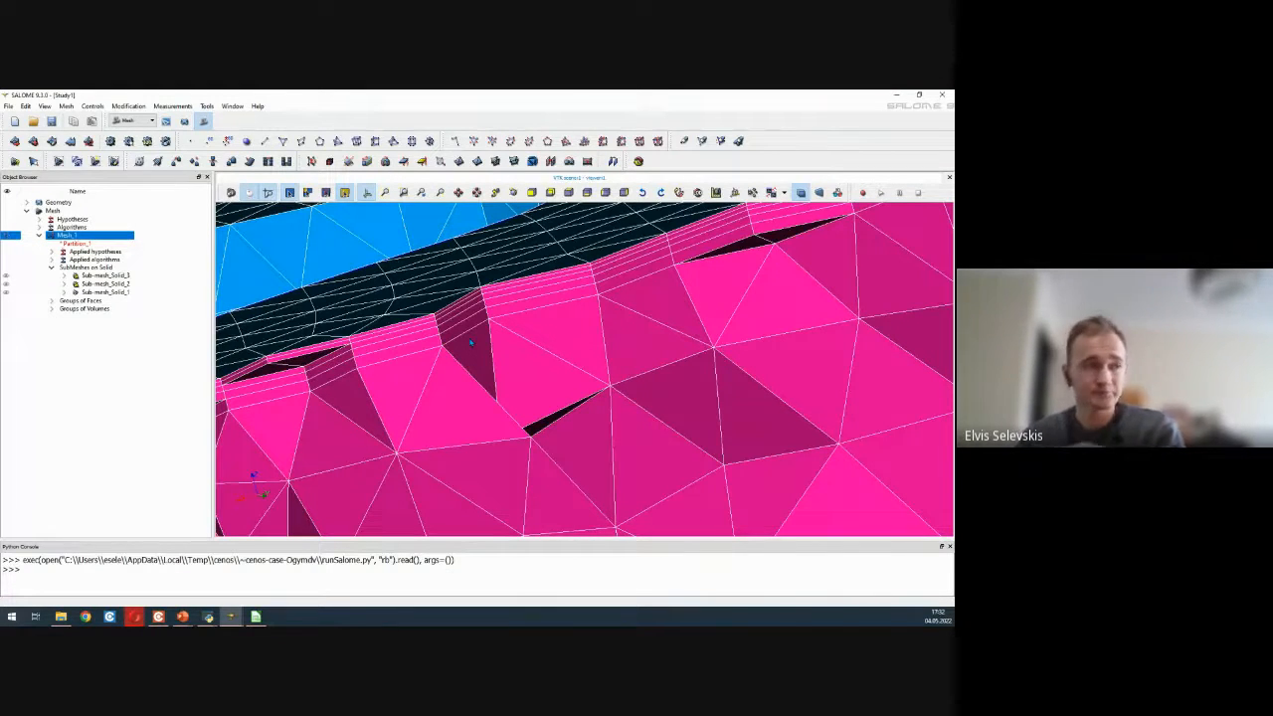
scroll(566, 314, "down", 3)
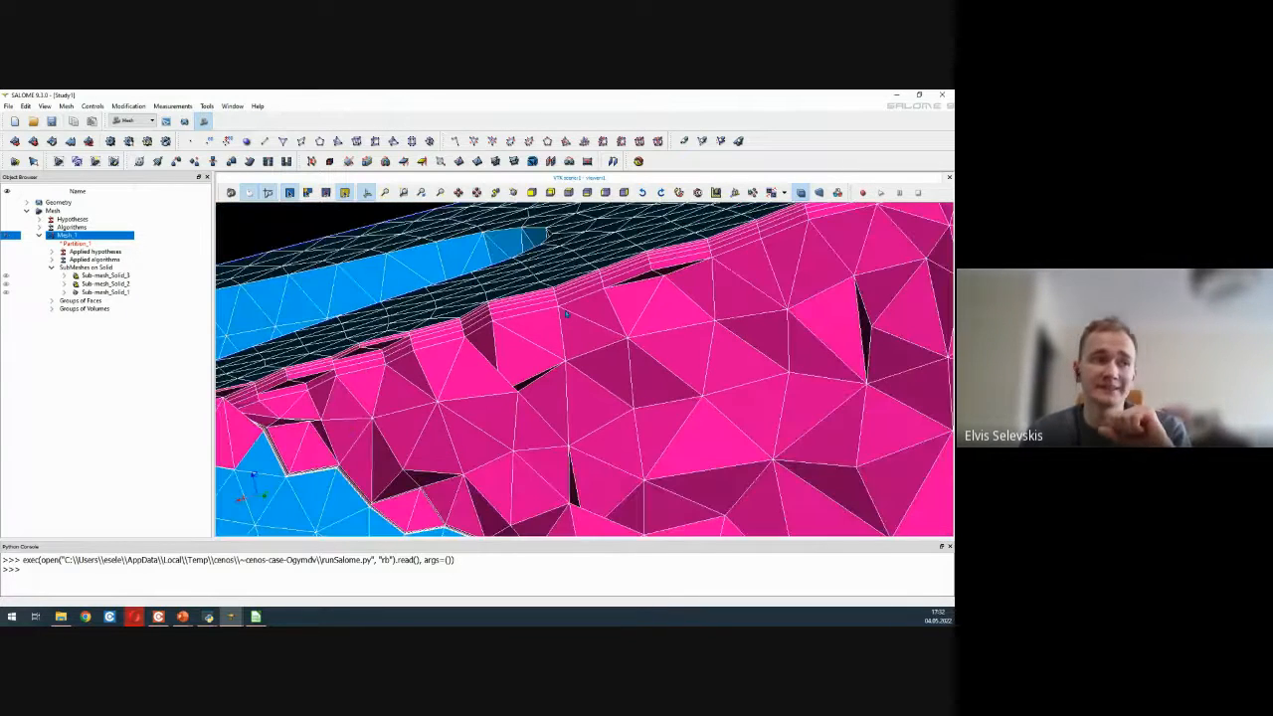
scroll(566, 314, "down", 2)
scroll(566, 314, "down", 3)
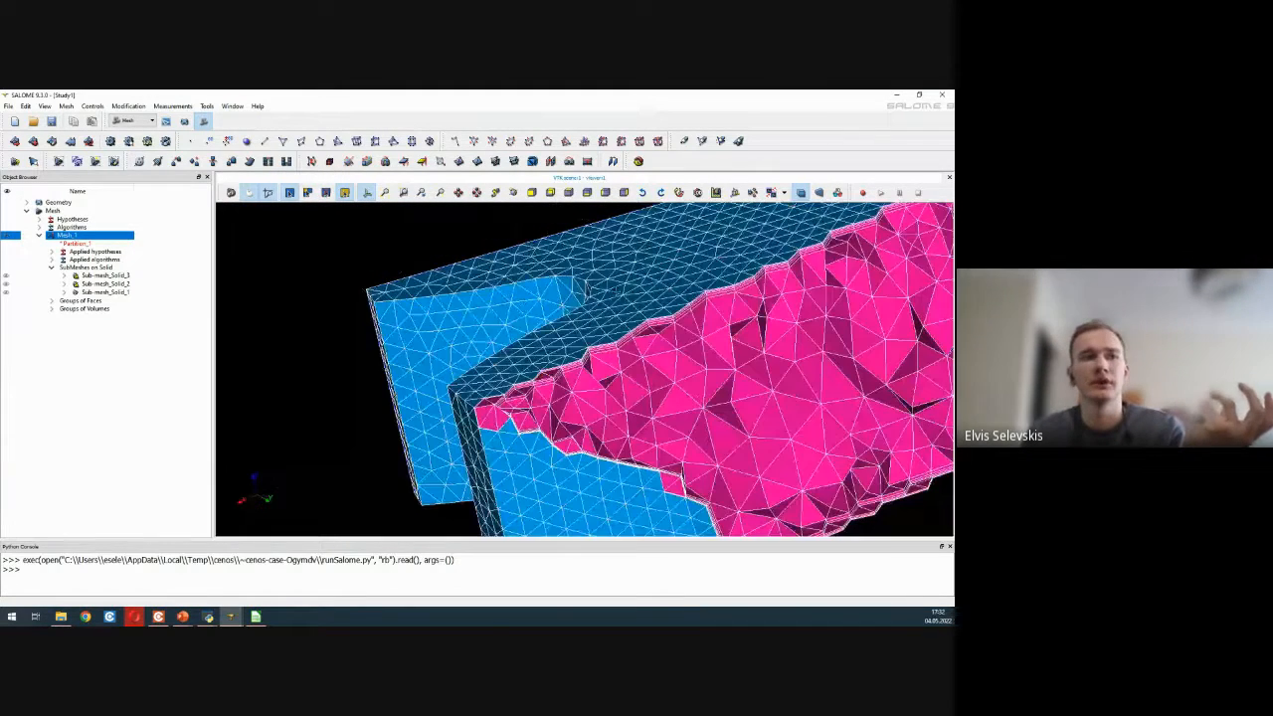
left_click_drag(568, 312, 595, 324)
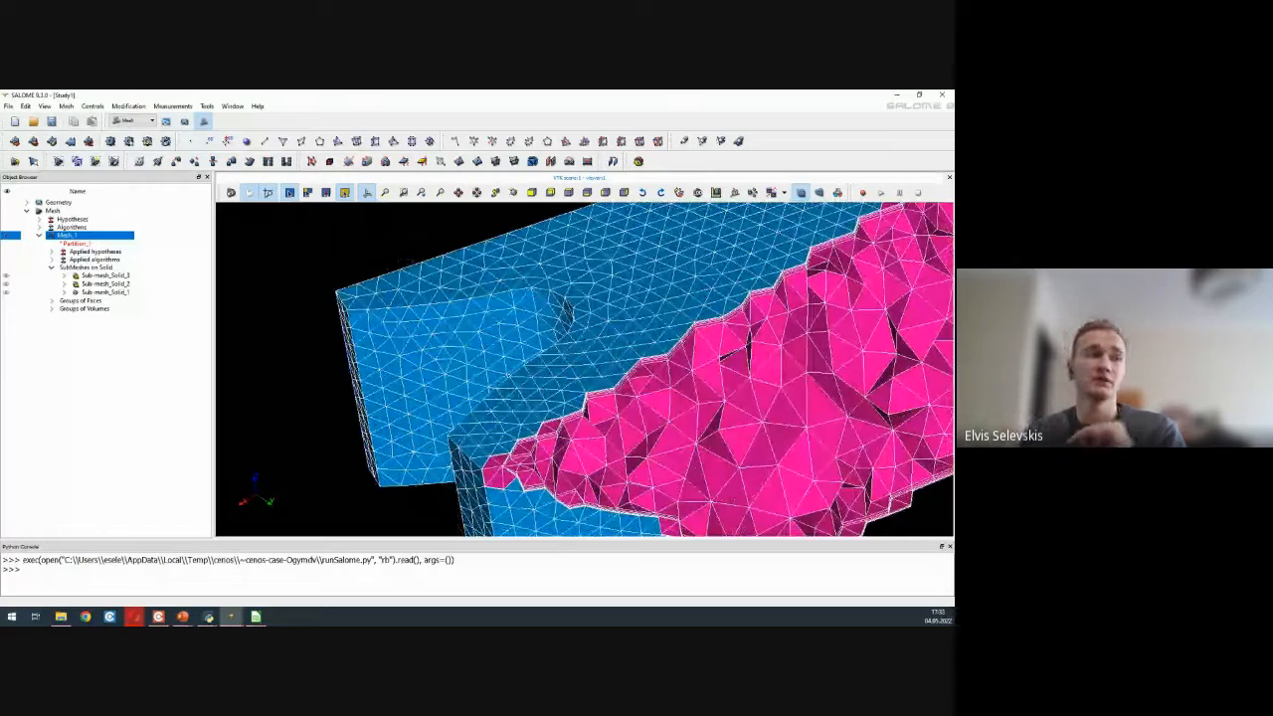
- Examine the clipped gear segment from several sides, including the viscous layers at the tooth edge and the uncut end faces
scroll(594, 324, "down", 2)
scroll(571, 315, "down", 4)
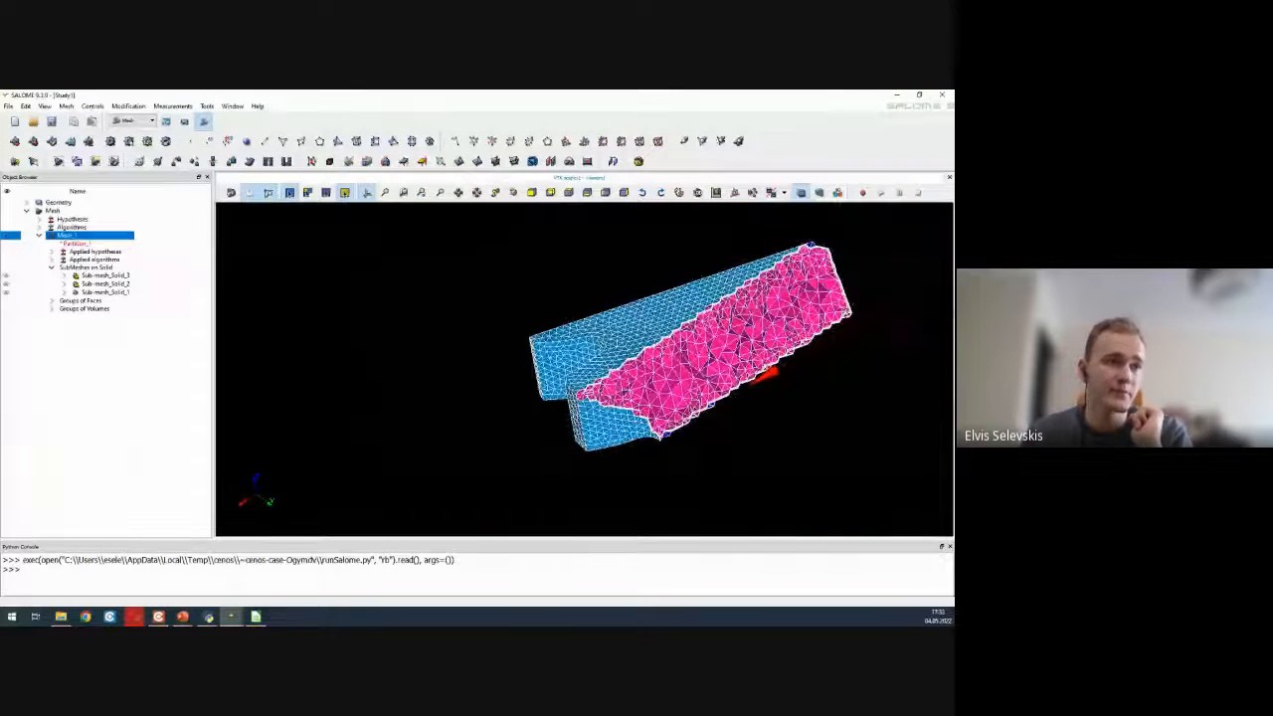
left_click_drag(571, 315, 514, 387)
scroll(514, 386, "up", 5)
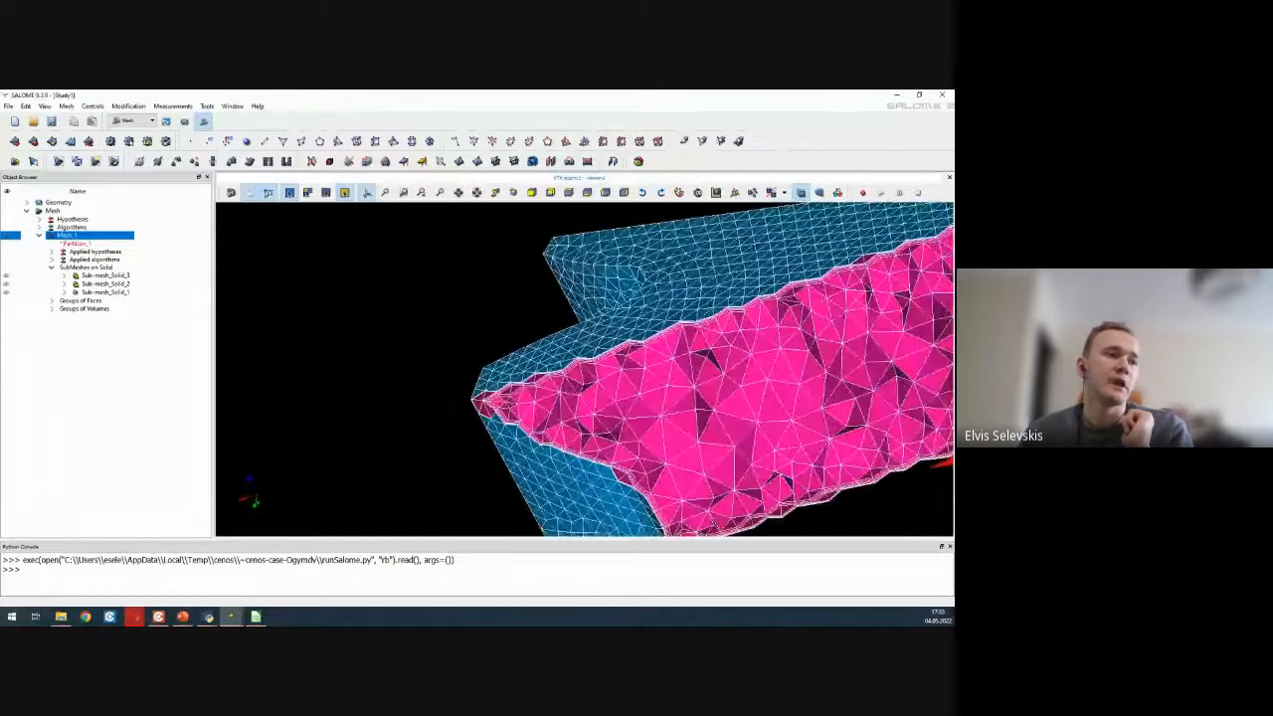
scroll(583, 362, "down", 5)
left_click_drag(584, 362, 845, 358)
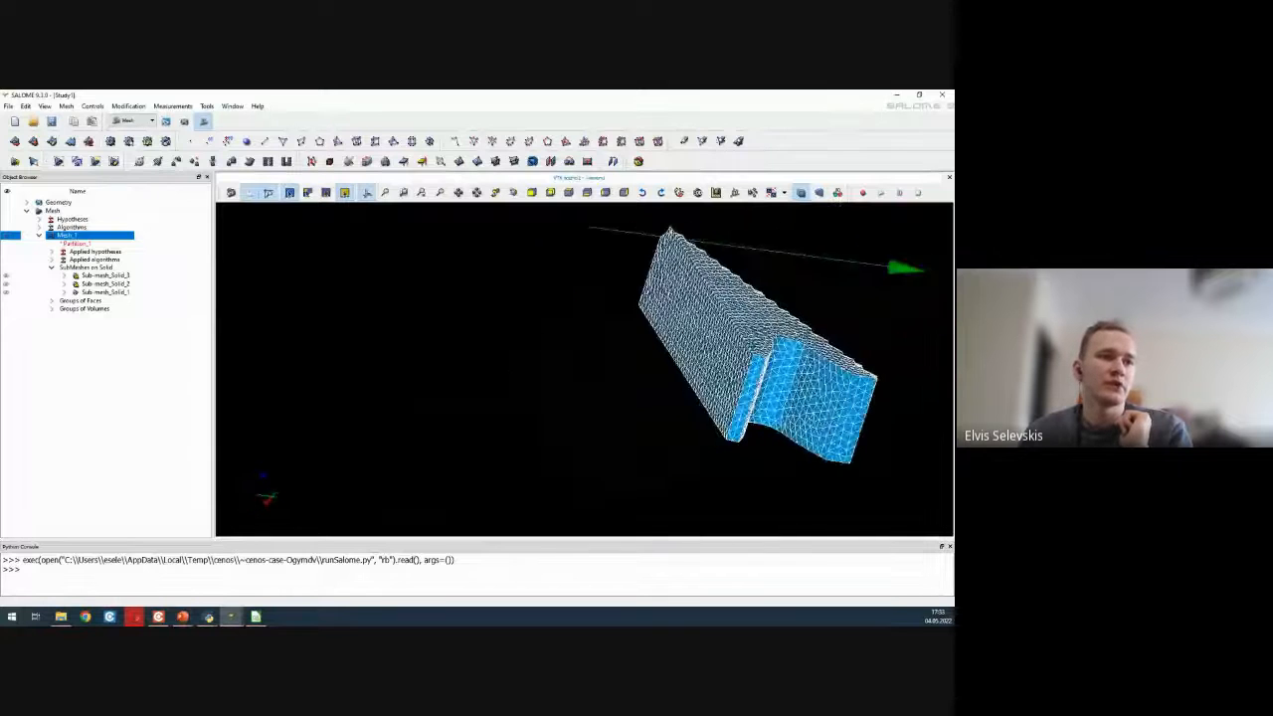
middle_click_drag(742, 337, 476, 373)
left_click_drag(646, 348, 486, 350)
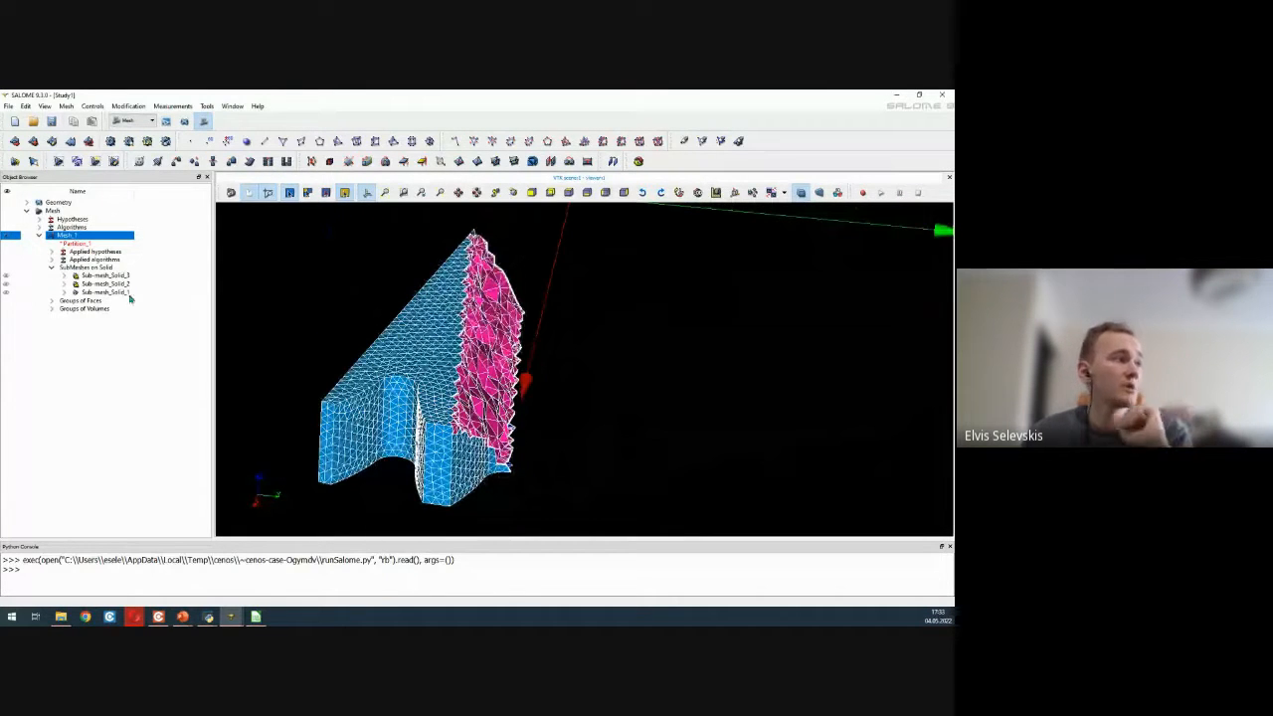
- Hide Mesh_1, compute Sub-mesh_Solid_3, dismiss the computation summary, and check the resulting mesh
left_click(8, 235)
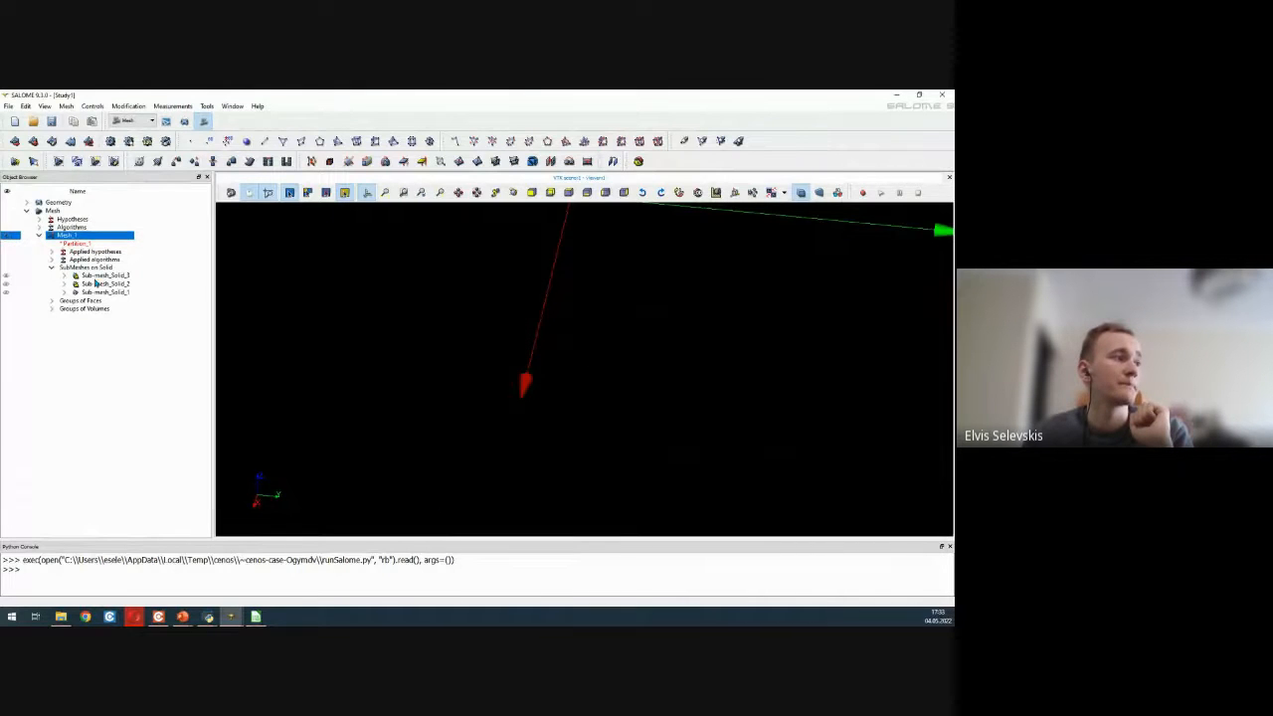
left_click(102, 281)
right_click(103, 282)
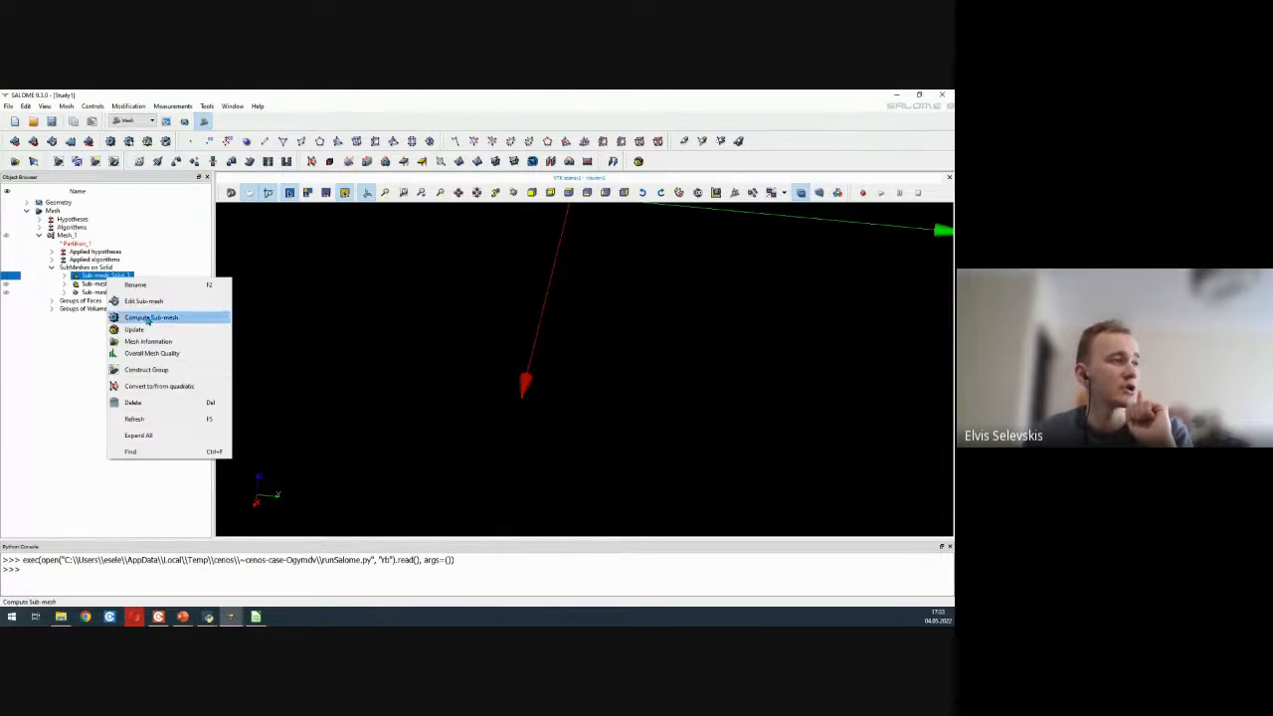
left_click(139, 317)
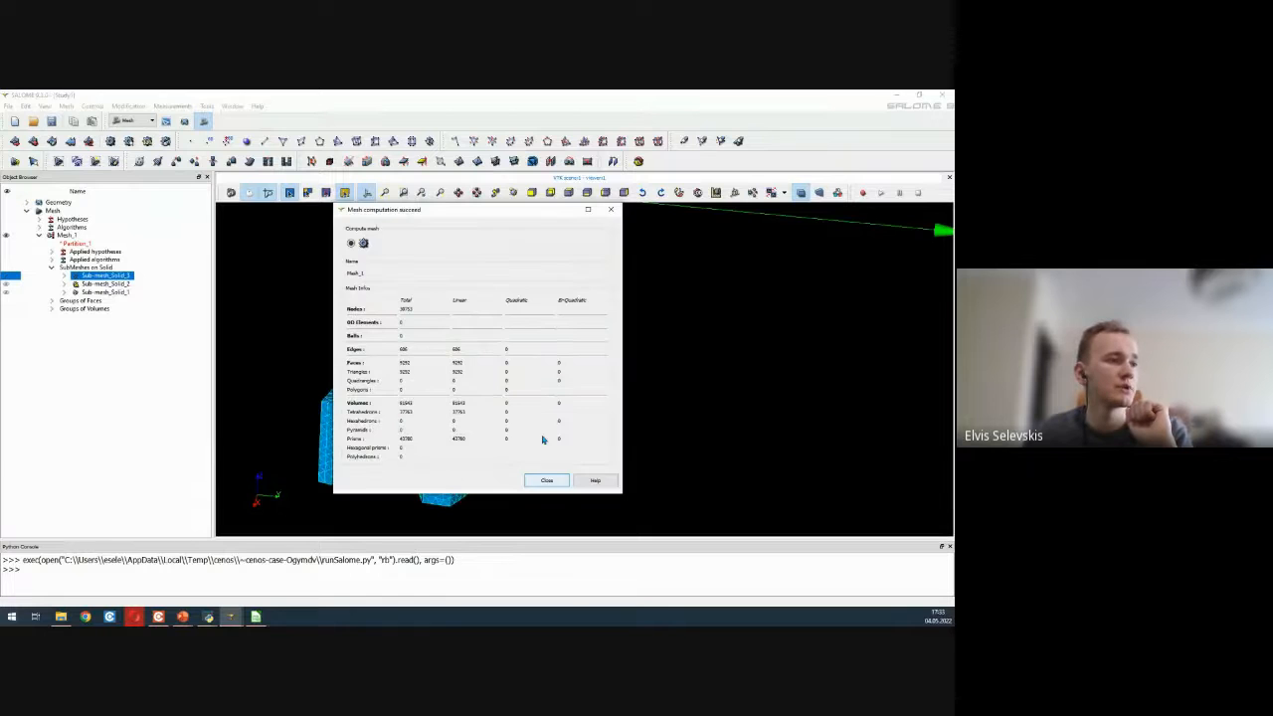
left_click(555, 478)
left_click_drag(557, 478, 500, 461)
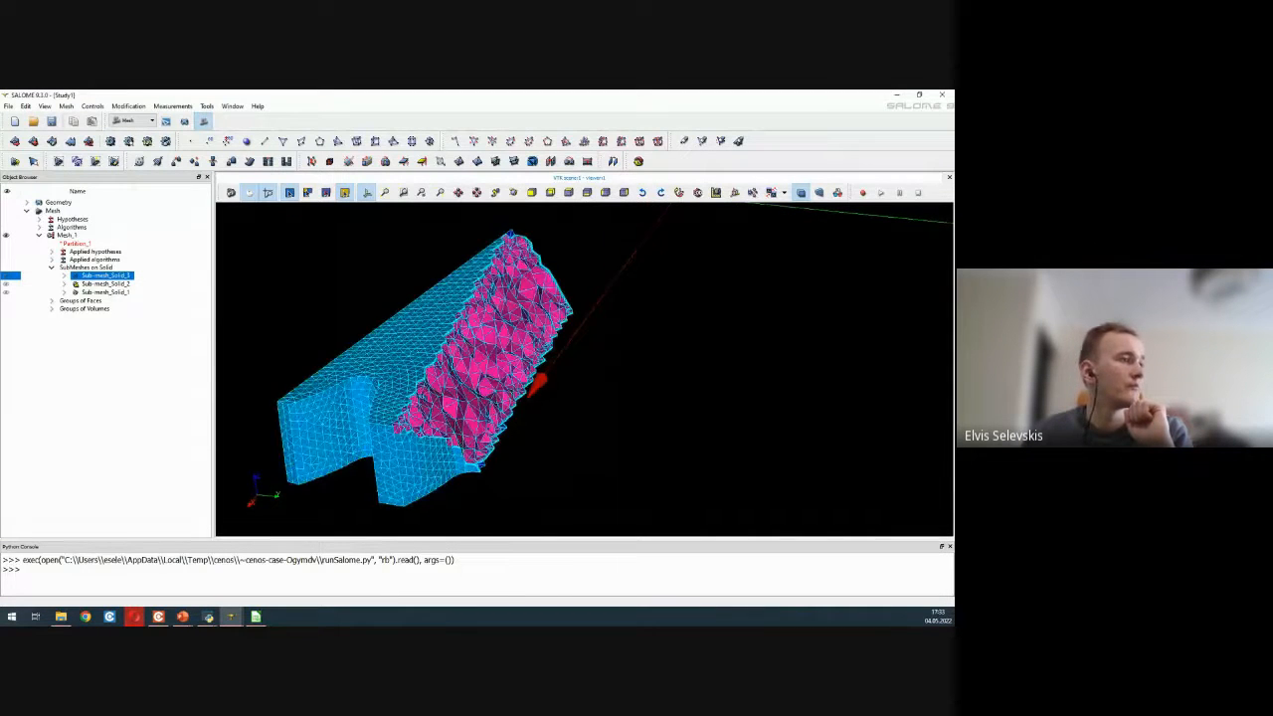
scroll(482, 403, "down", 2)
left_click(6, 276)
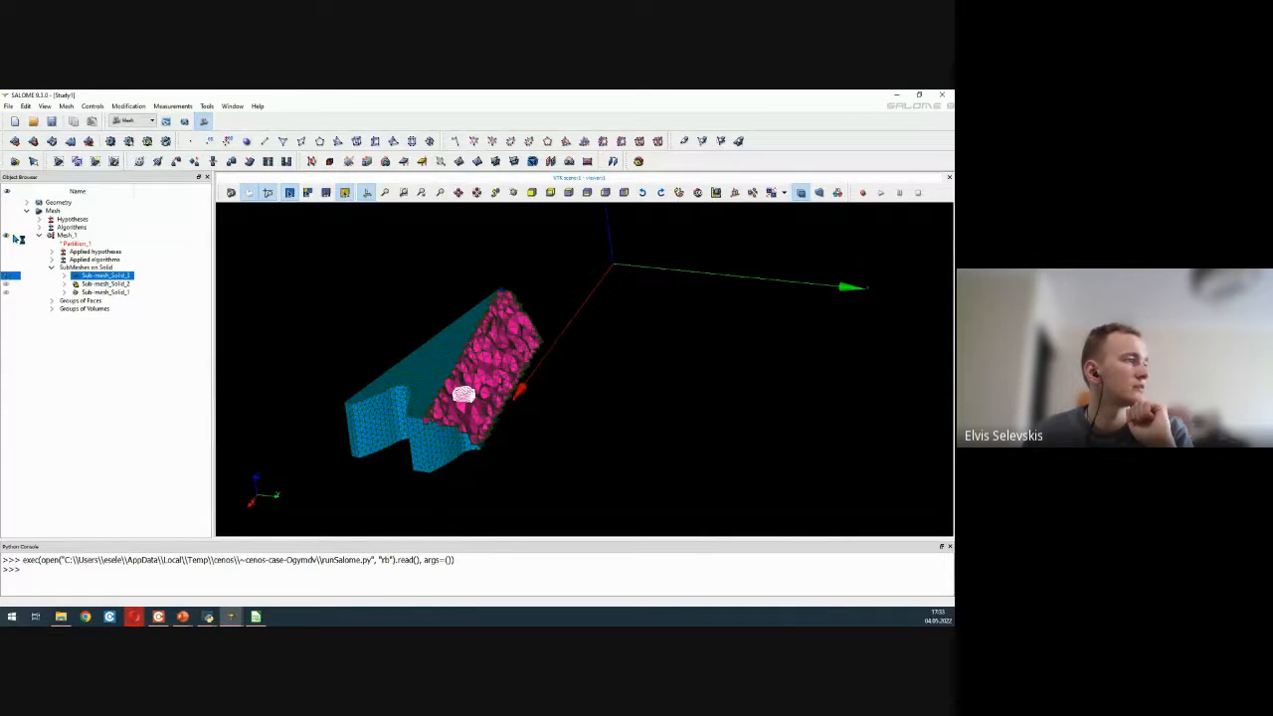
- Compute Sub-mesh_Solid_2 and dismiss the computation summary
right_click(84, 284)
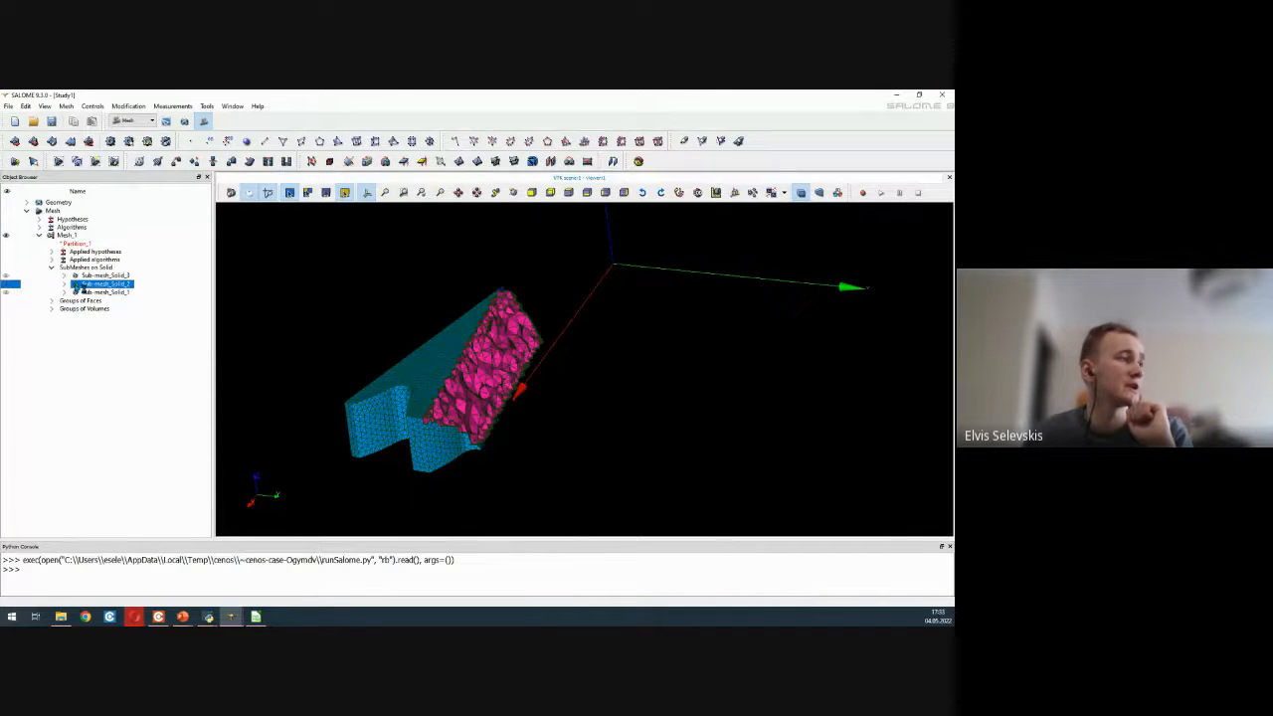
left_click(117, 323)
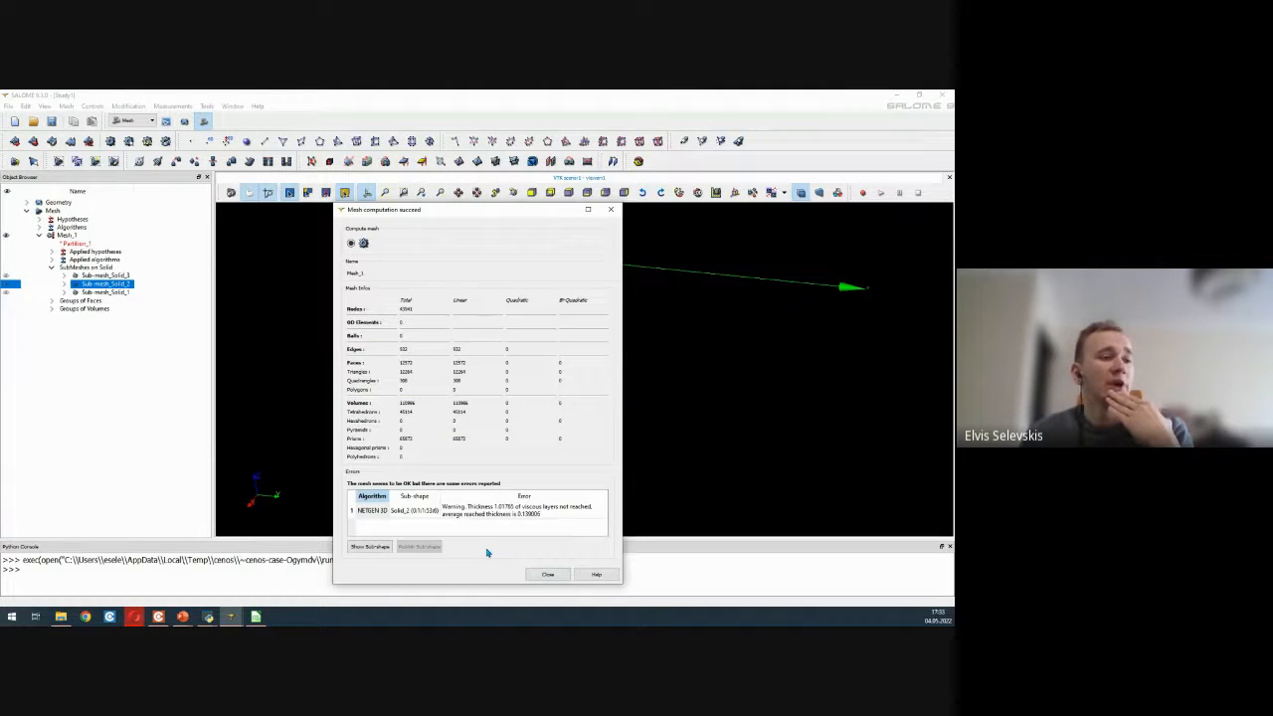
left_click(547, 575)
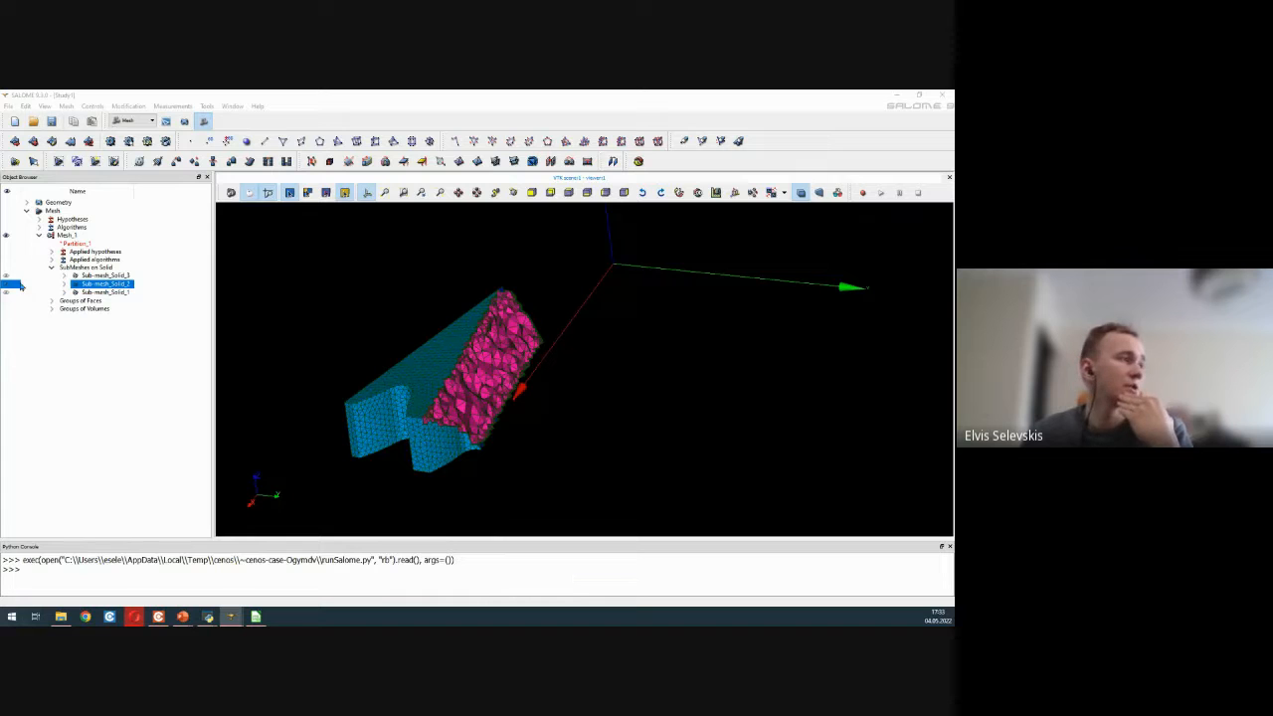
- Hide Mesh_1, display Sub-mesh_Solid_2, and examine the inductor mesh and the viscous layers at the corner of its end face
left_click(8, 236)
left_click(6, 285)
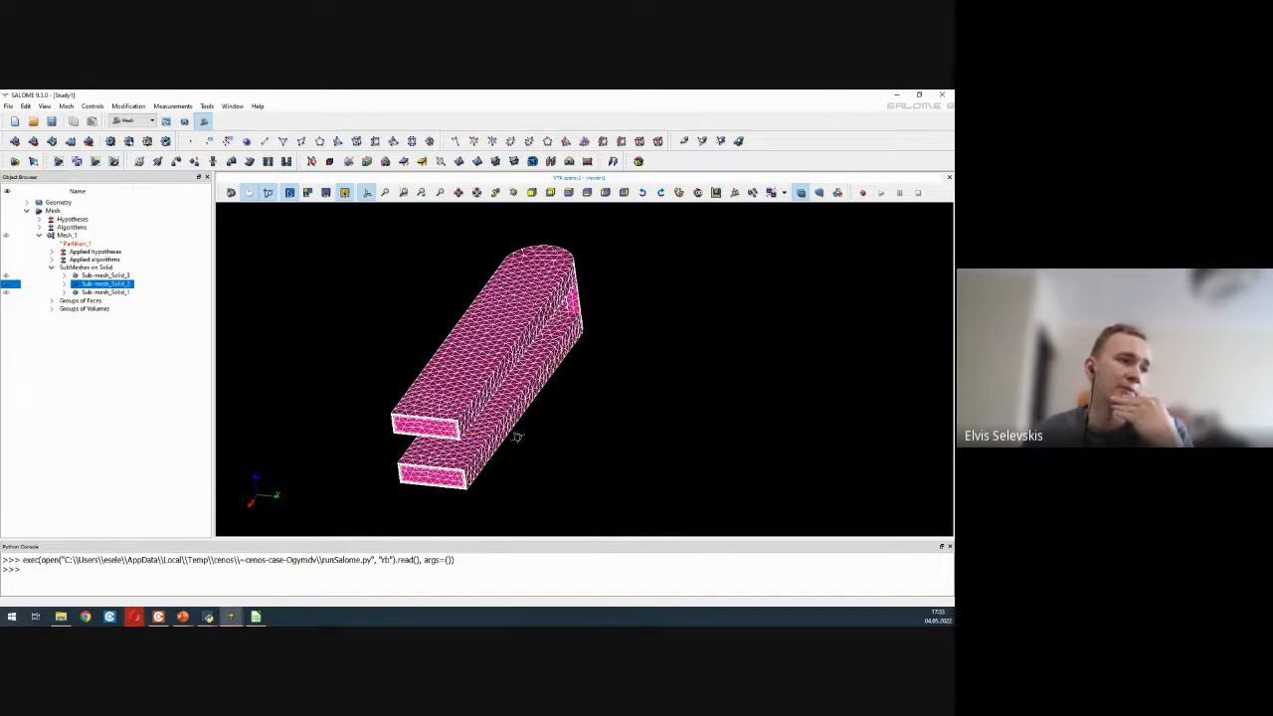
left_click_drag(517, 438, 399, 358)
left_click_drag(723, 334, 610, 406)
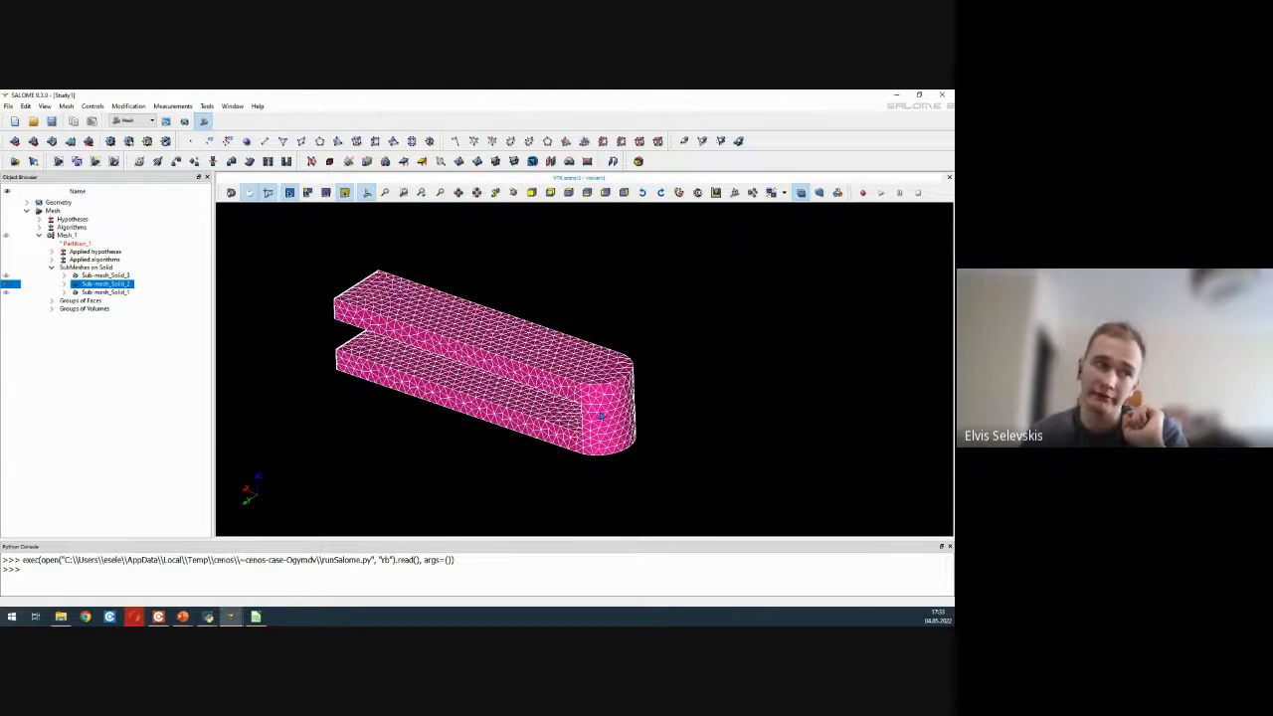
mouse_move(565, 406)
right_mouse_down("ctrl")
mouse_move(590, 390)
mouse_move(527, 406)
mouse_move(538, 444)
mouse_move(589, 391)
mouse_move(558, 408)
right_mouse_up("ctrl")
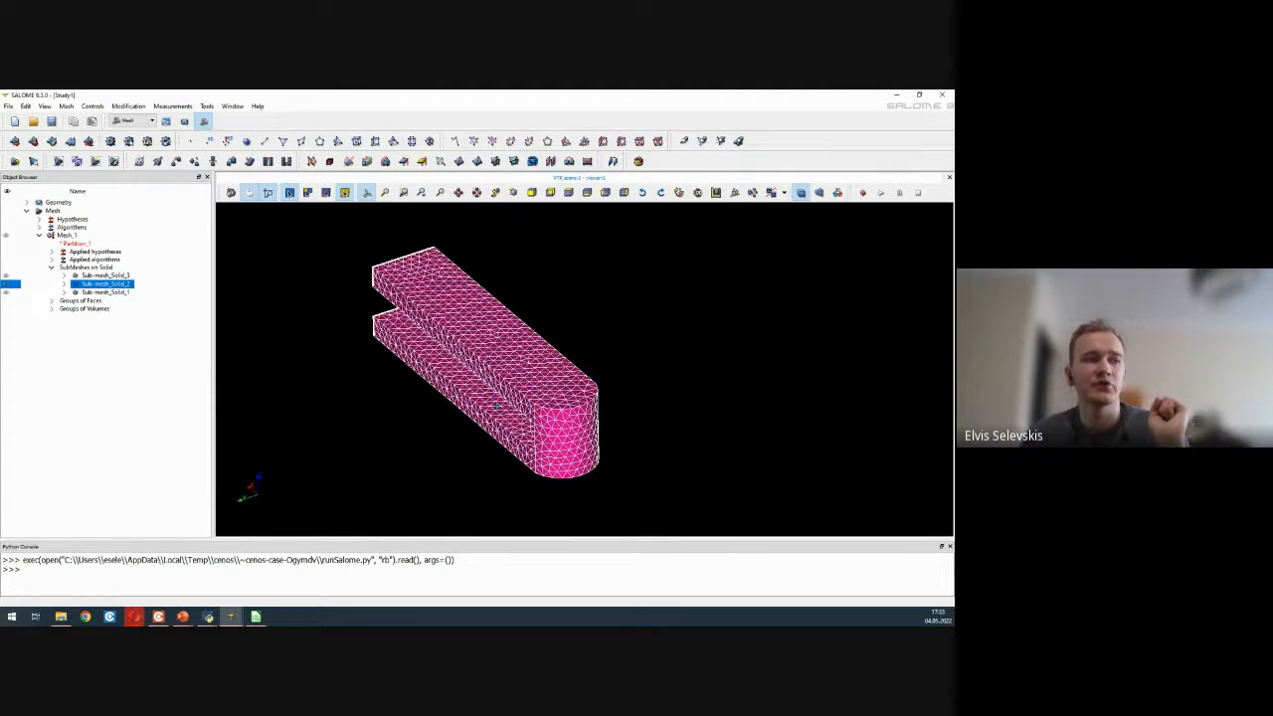
right_click_drag(497, 405, 536, 355, "ctrl")
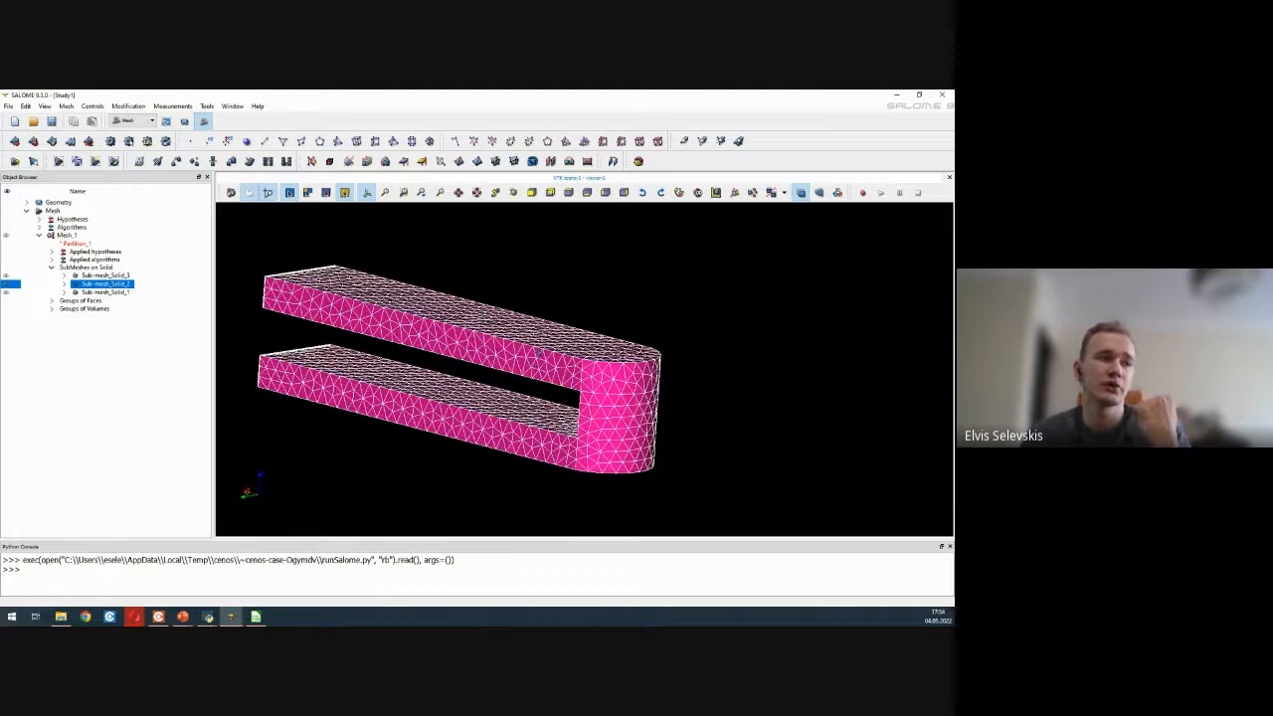
right_click_drag(611, 385, 642, 370, "ctrl")
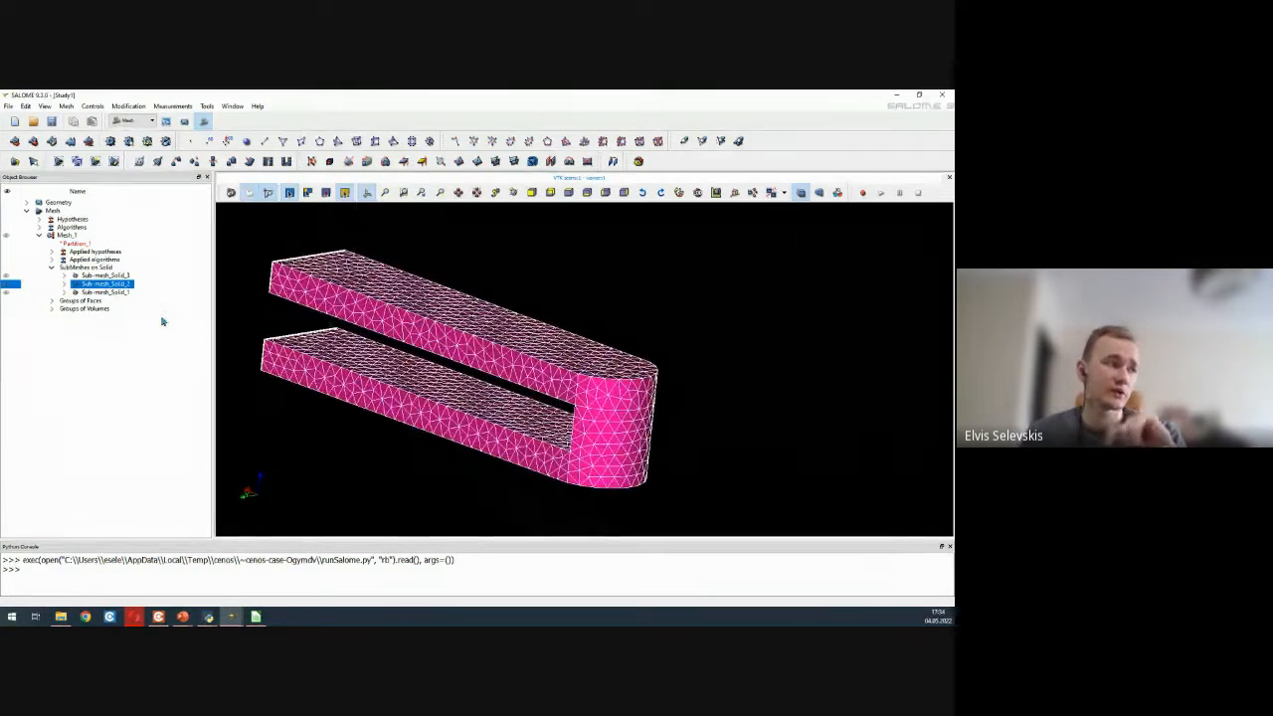
right_click_drag(270, 330, 614, 344, "ctrl")
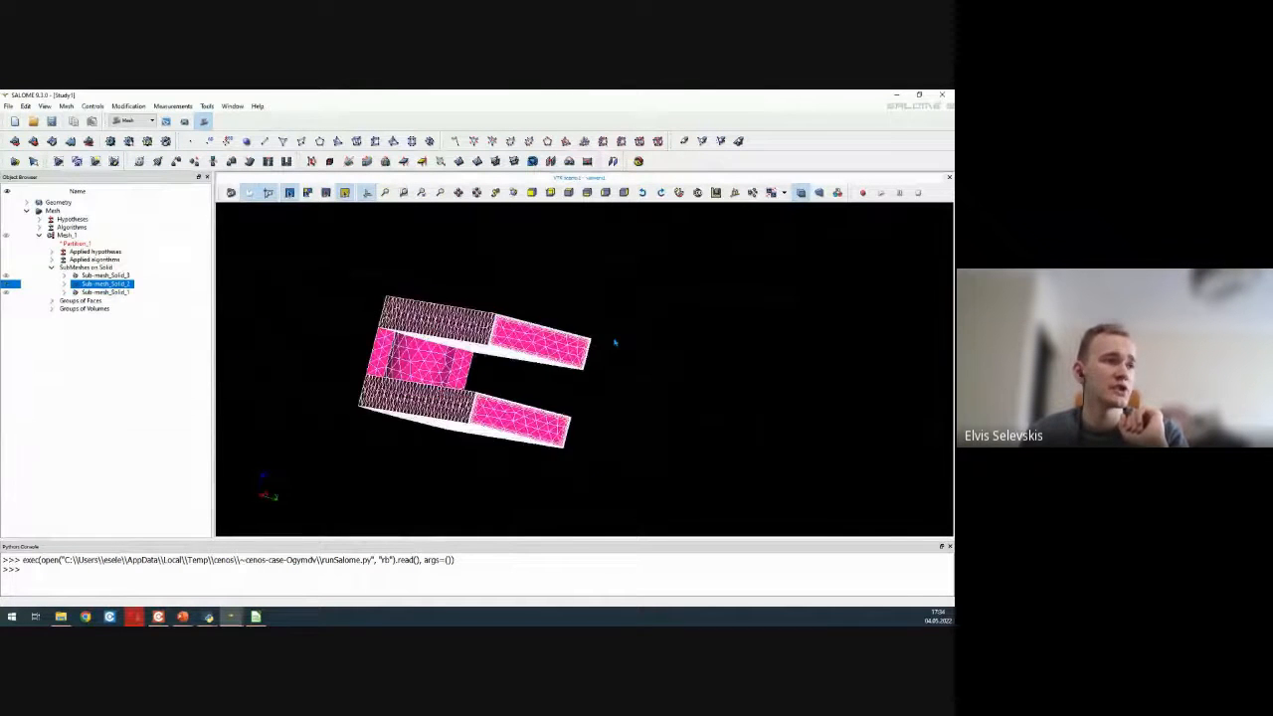
scroll(488, 348, "up", 7)
scroll(511, 289, "up", 3)
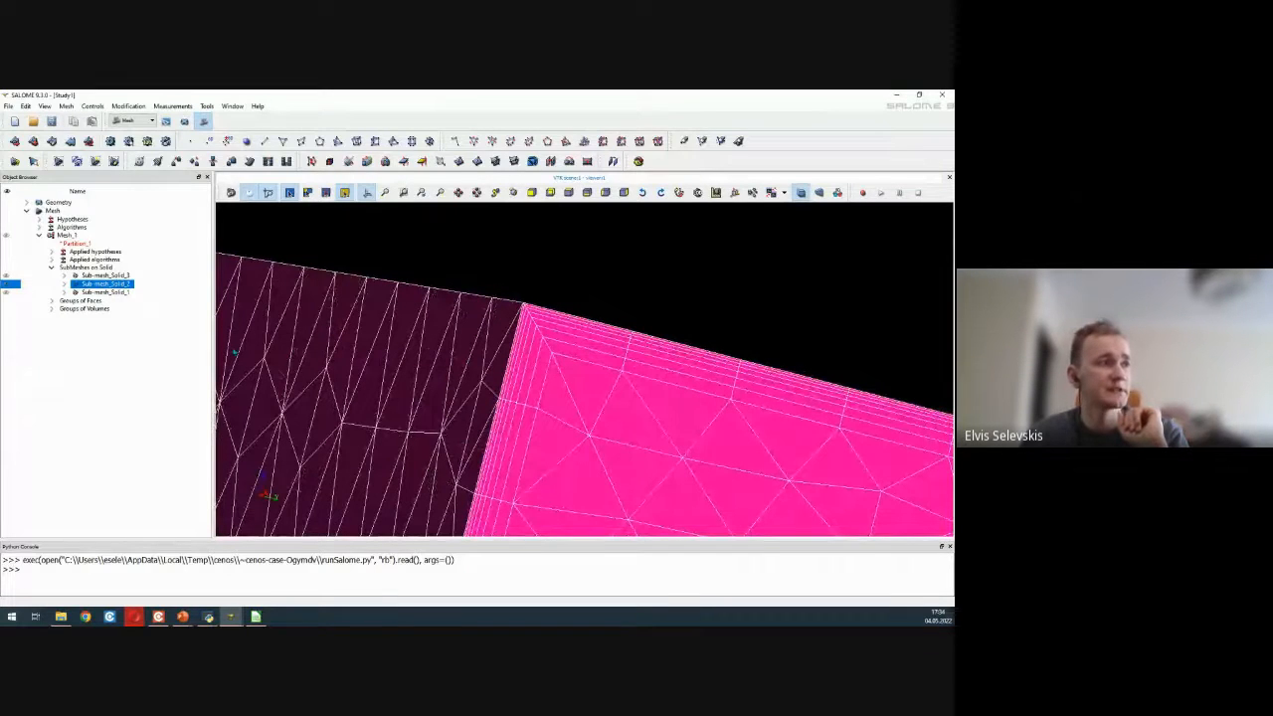
- Edit the Viscous Layers hypothesis of Sub-mesh_Solid_2, setting the number of layers to 4
right_click(99, 285)
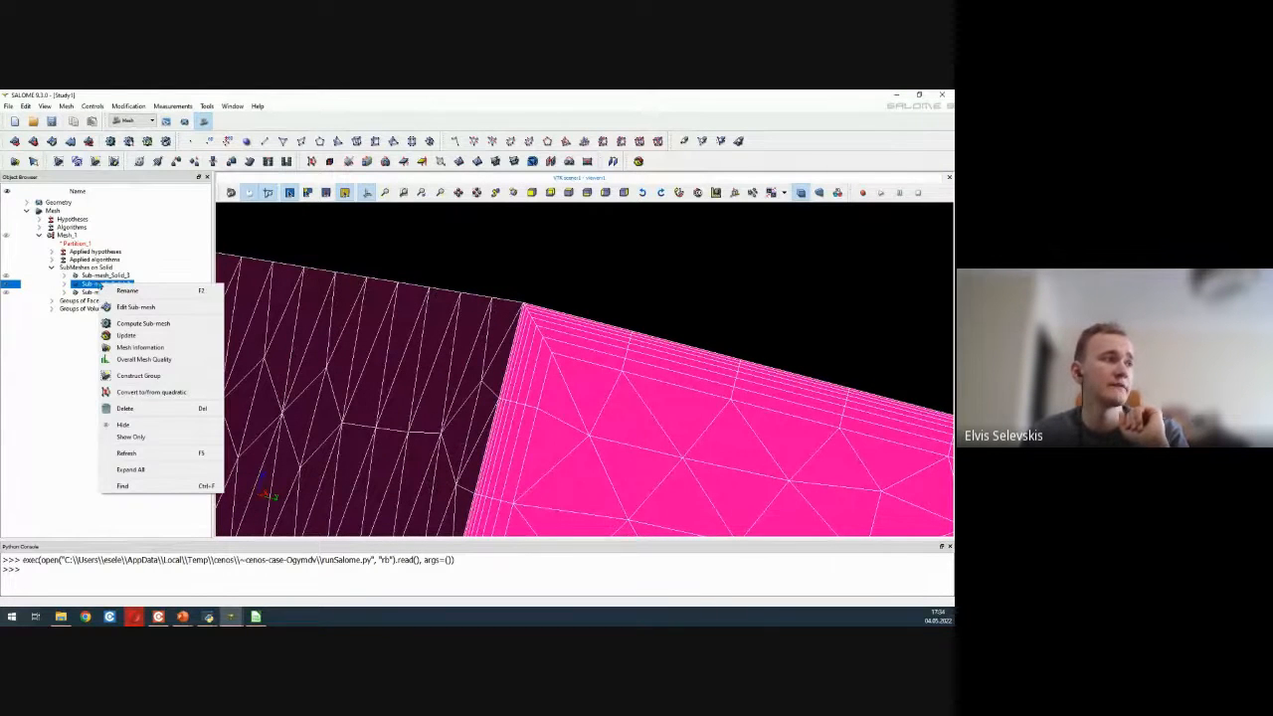
left_click(133, 310)
left_click_drag(415, 248, 102, 282)
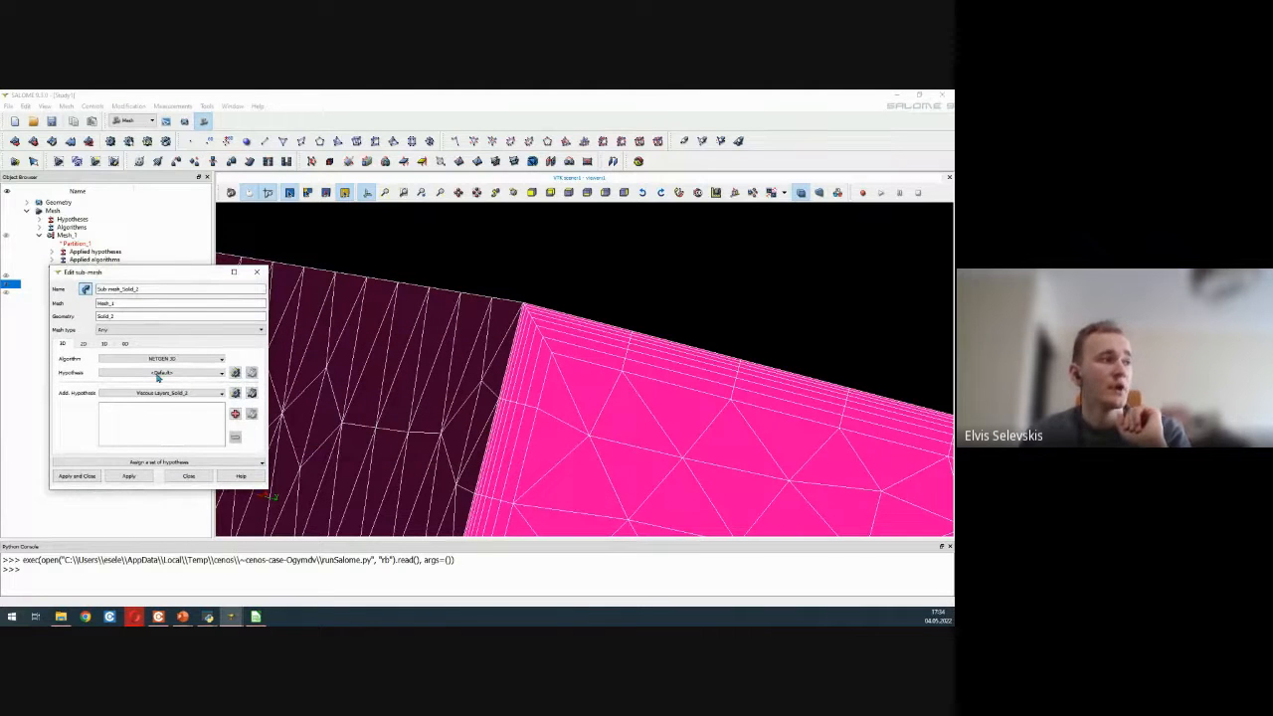
left_click(253, 396)
left_click_drag(203, 231, 350, 240)
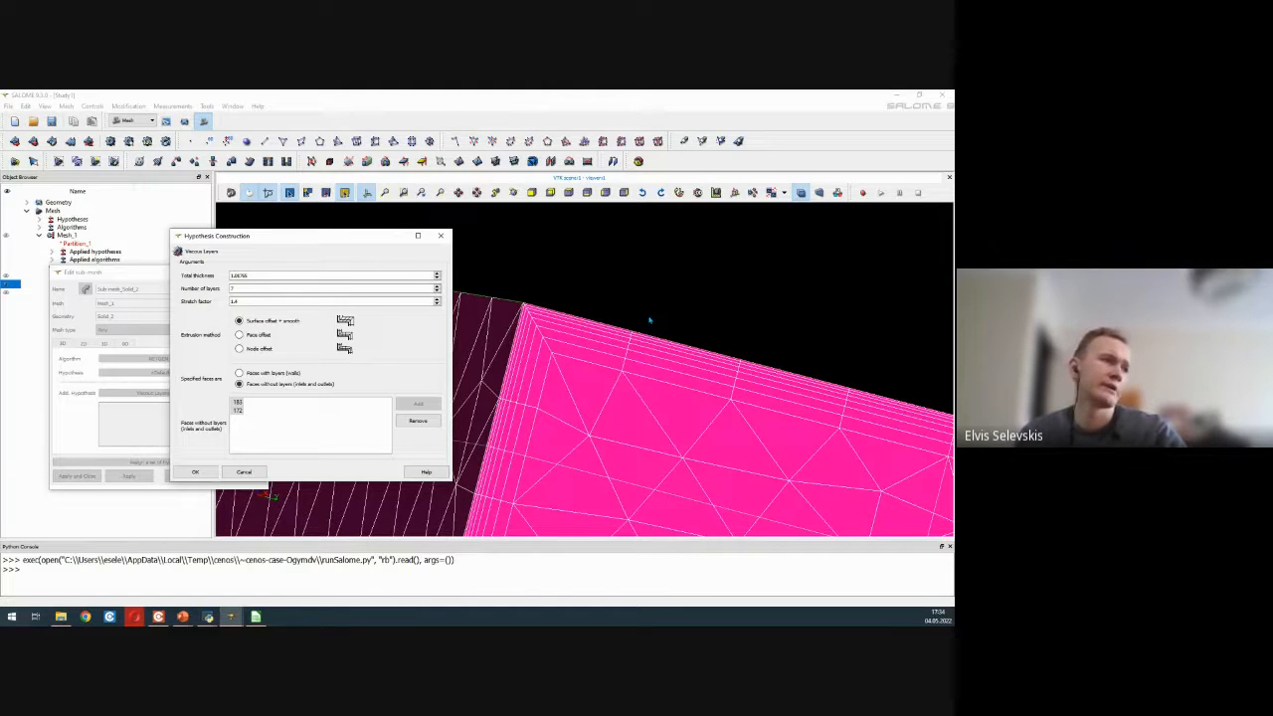
left_click_drag(238, 289, 217, 289)
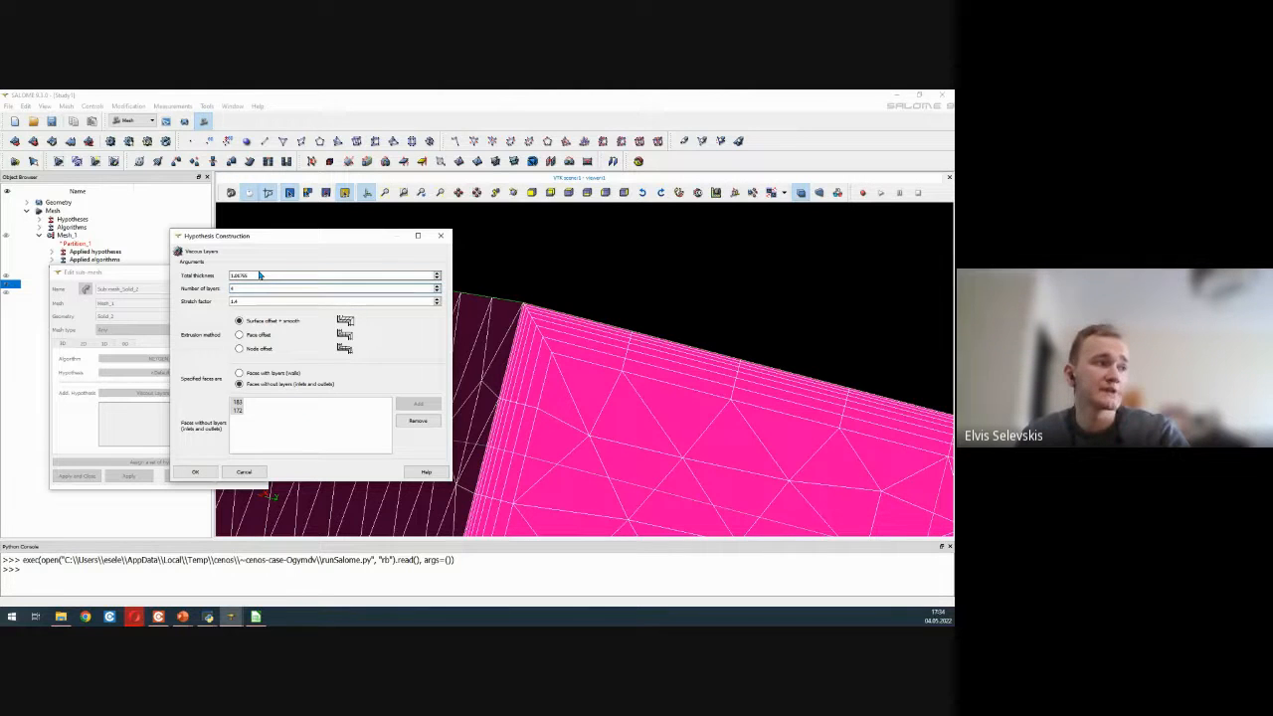
- Switch to the LibreOffice Calc viscous layers calculator and look up the copper inductor's skin depth in millimetres
left_click(255, 616)
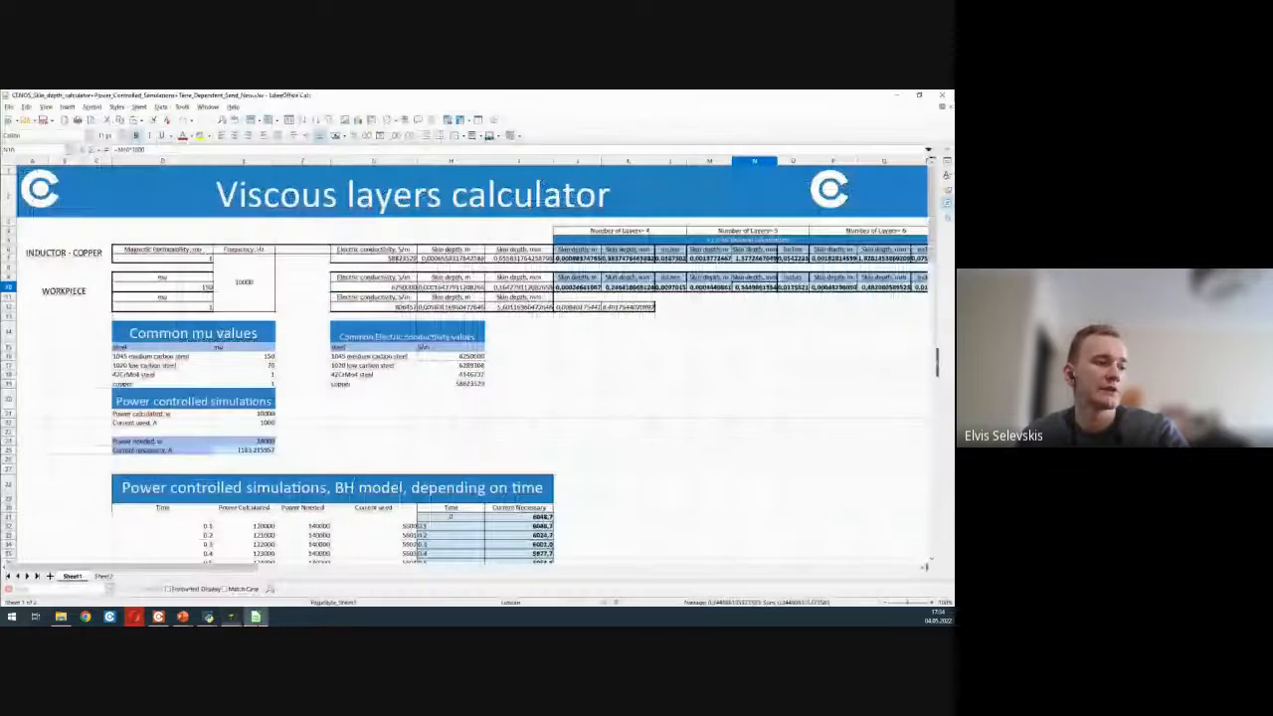
left_click(249, 302)
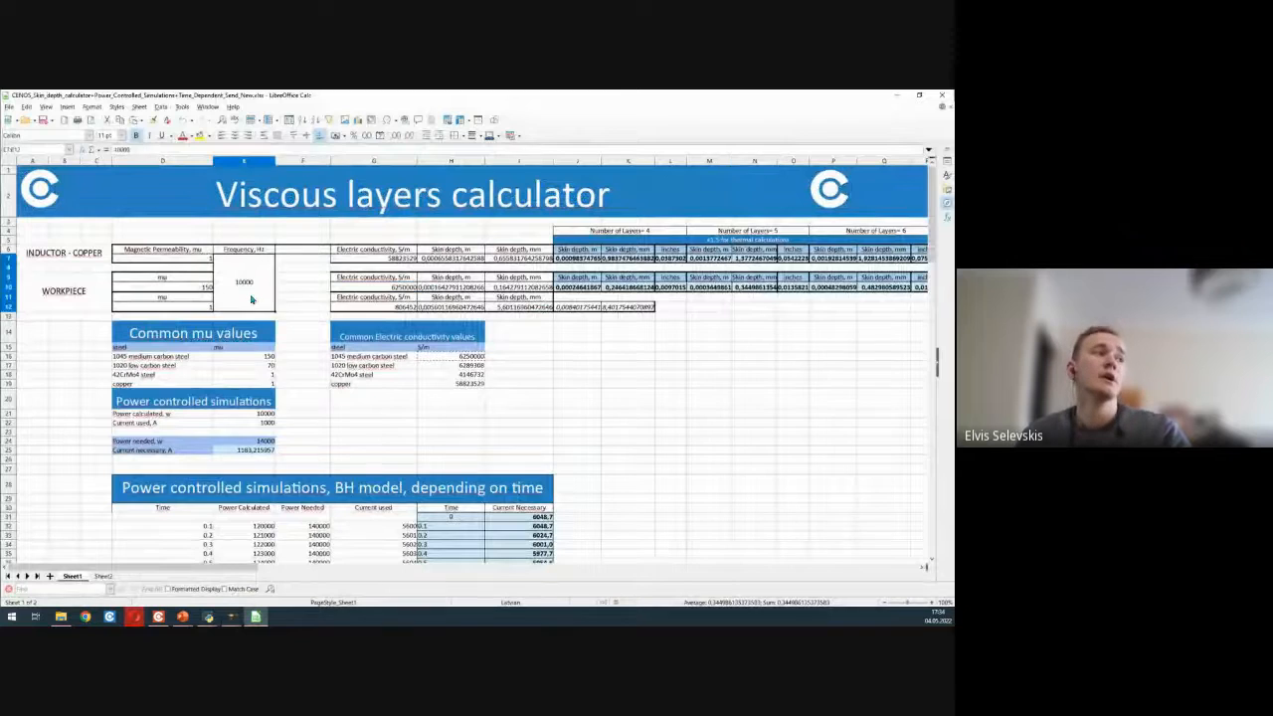
left_click(81, 256)
left_click_drag(81, 256, 734, 254)
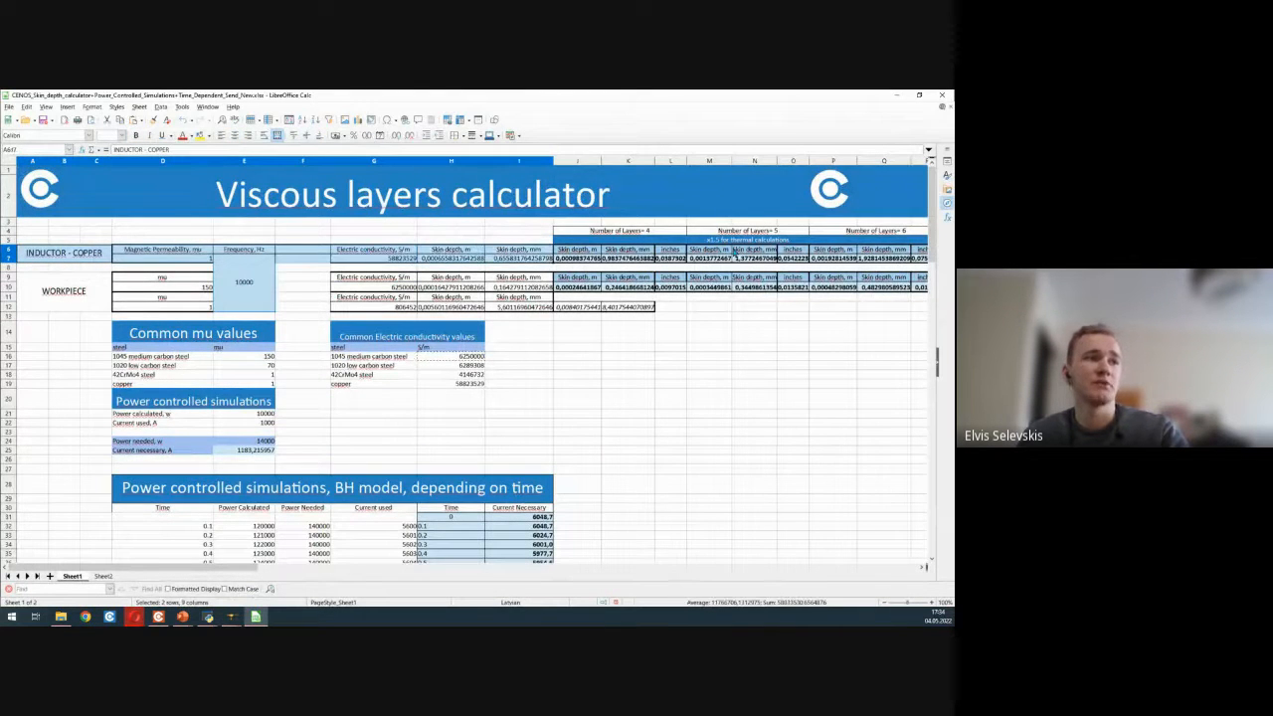
left_click(765, 257)
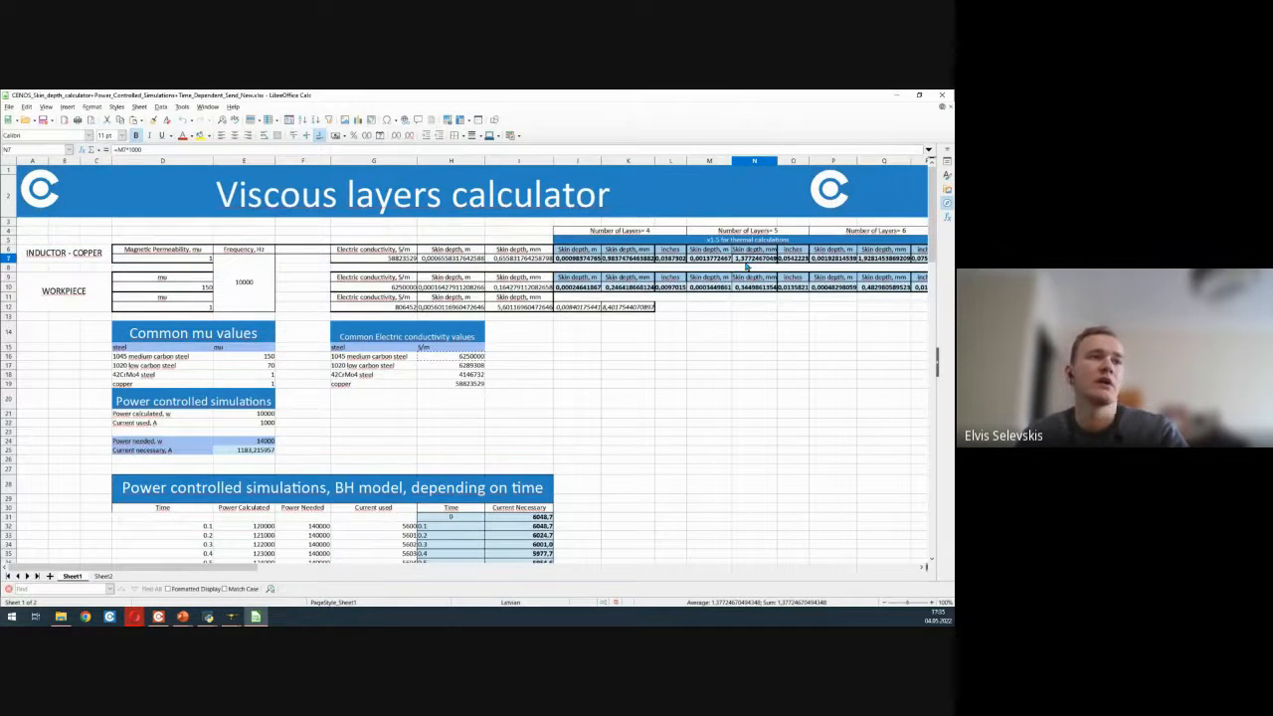
left_click(897, 98)
- Set the total thickness of the viscous layers to 1.3 and apply the changes to Sub-mesh_Solid_2
left_click_drag(263, 277, 173, 282)
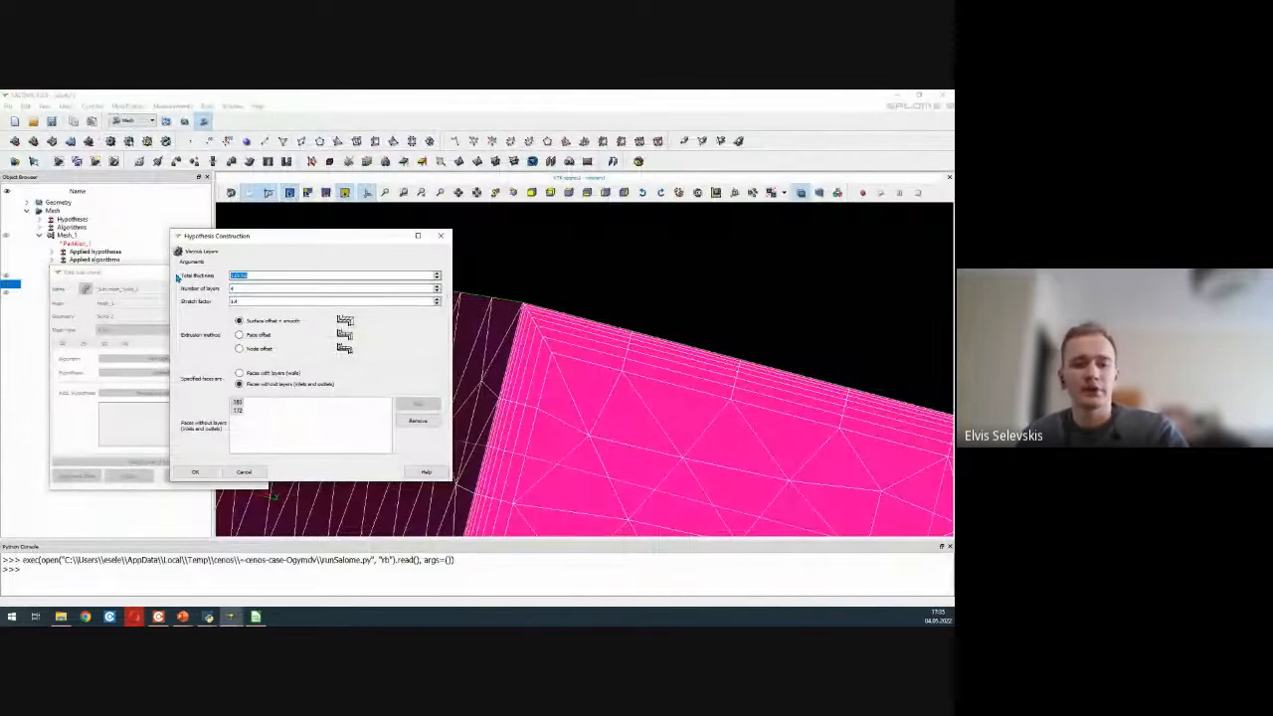
type("3")
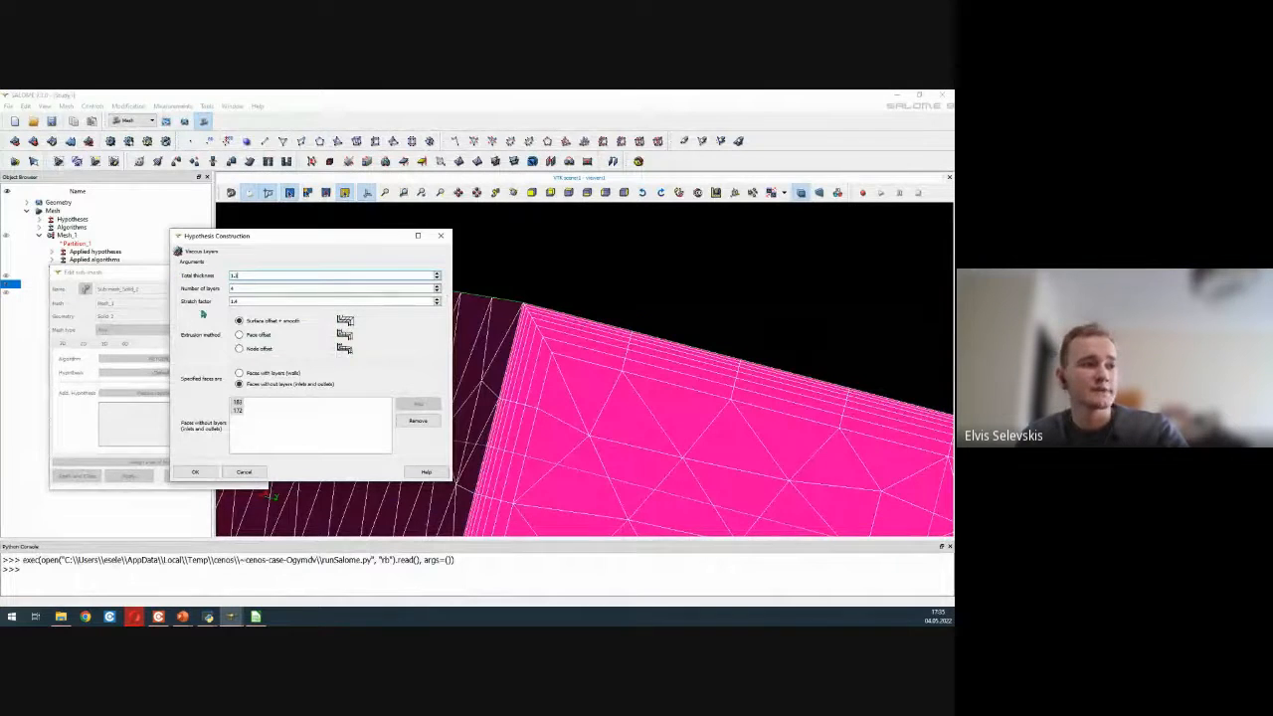
left_click(194, 473)
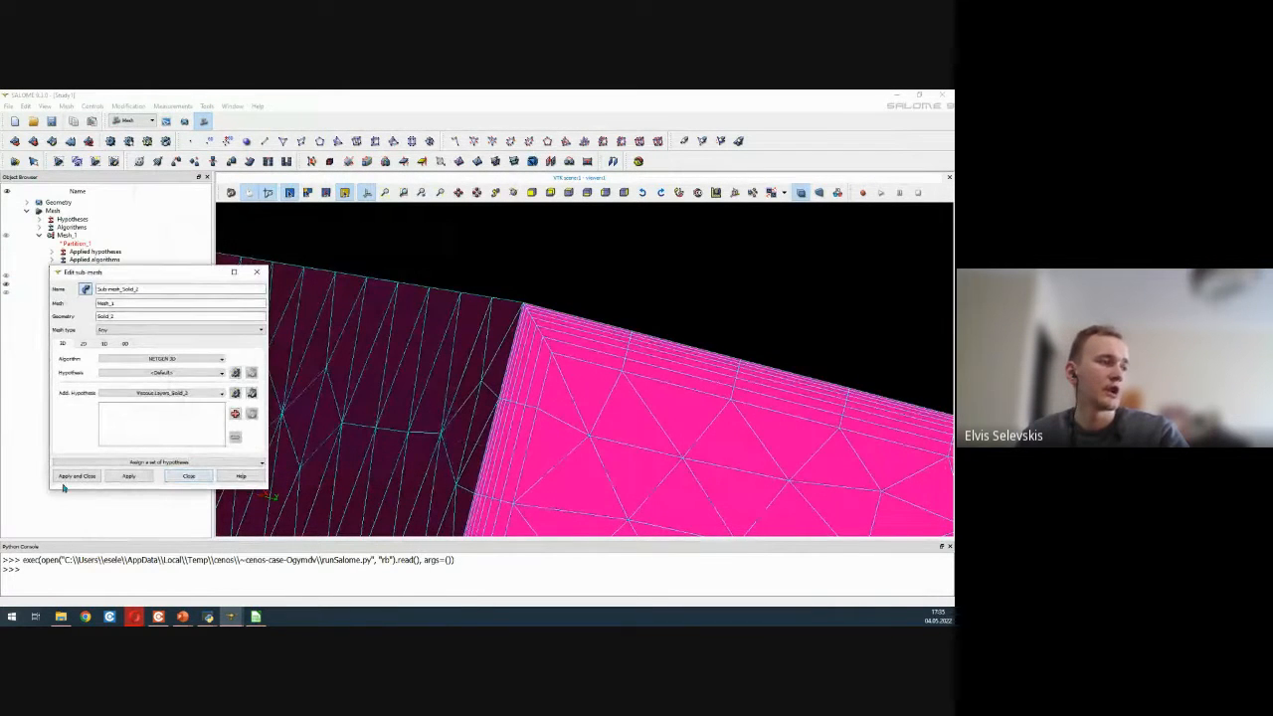
left_click(66, 477)
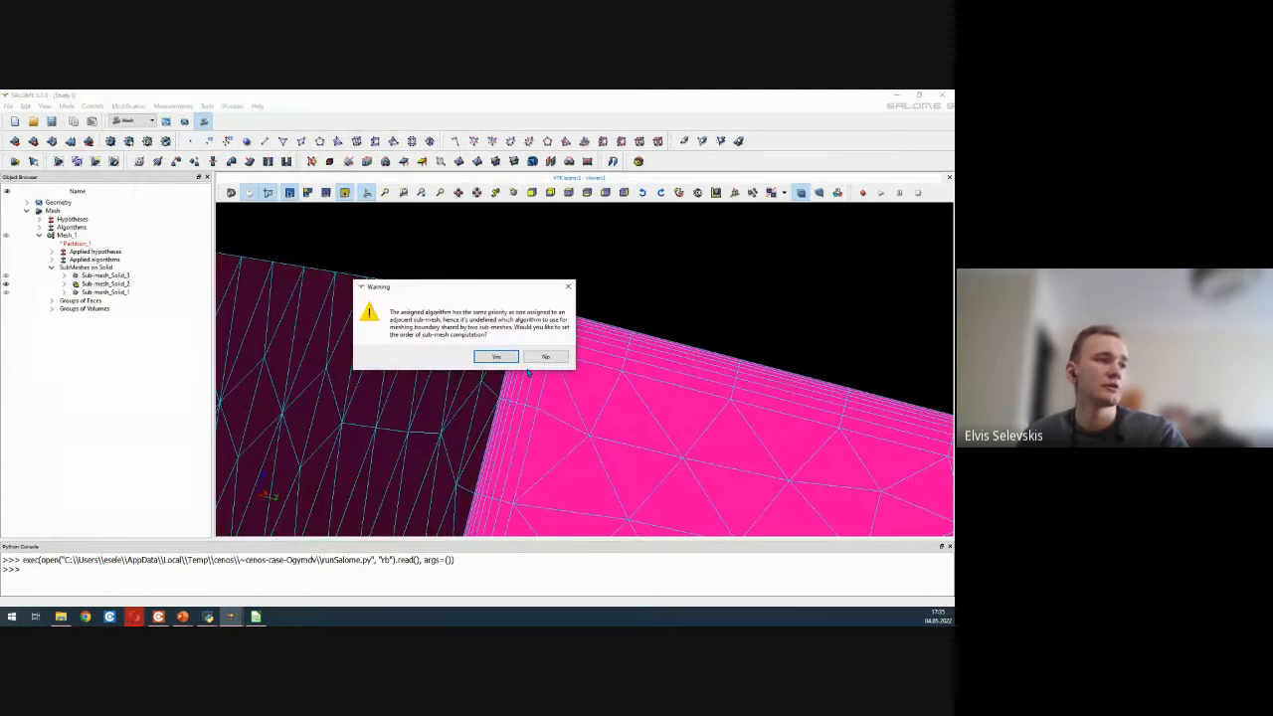
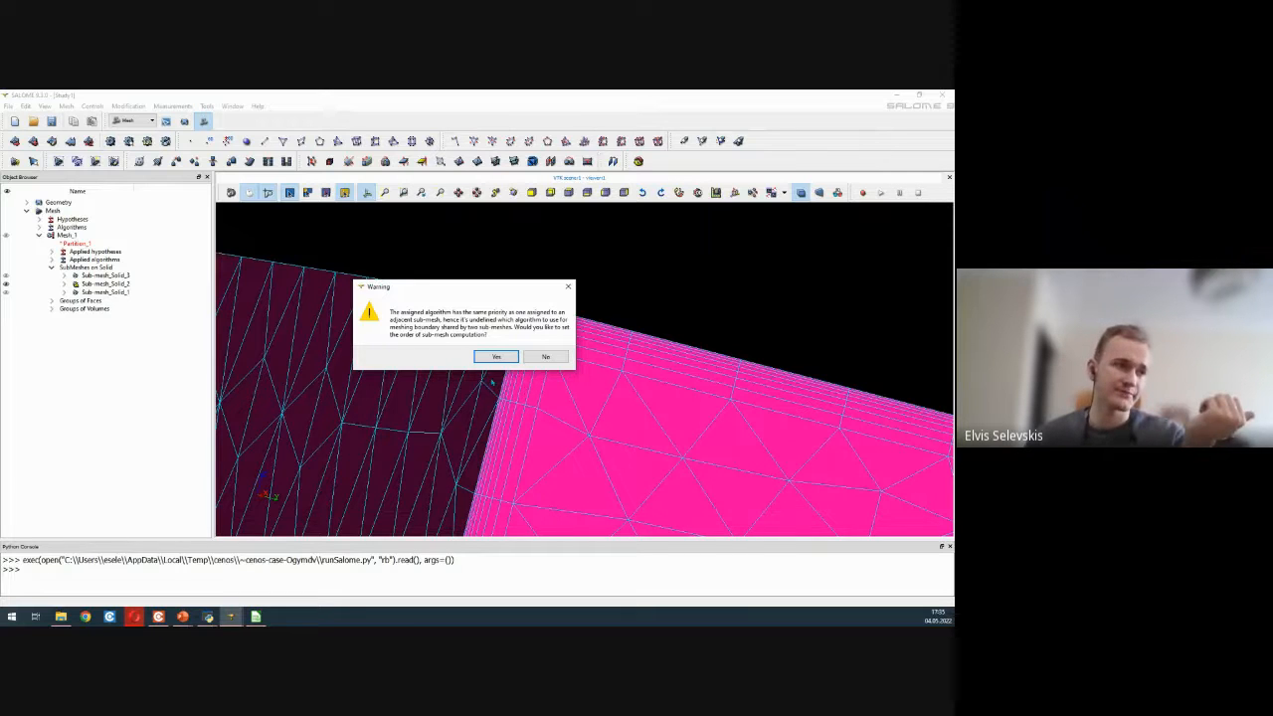
- Set the sub-mesh computation order of Mesh_1 with Sub-mesh_Solid_2 ahead of Sub-mesh_Solid_3 and apply it
left_click(494, 356)
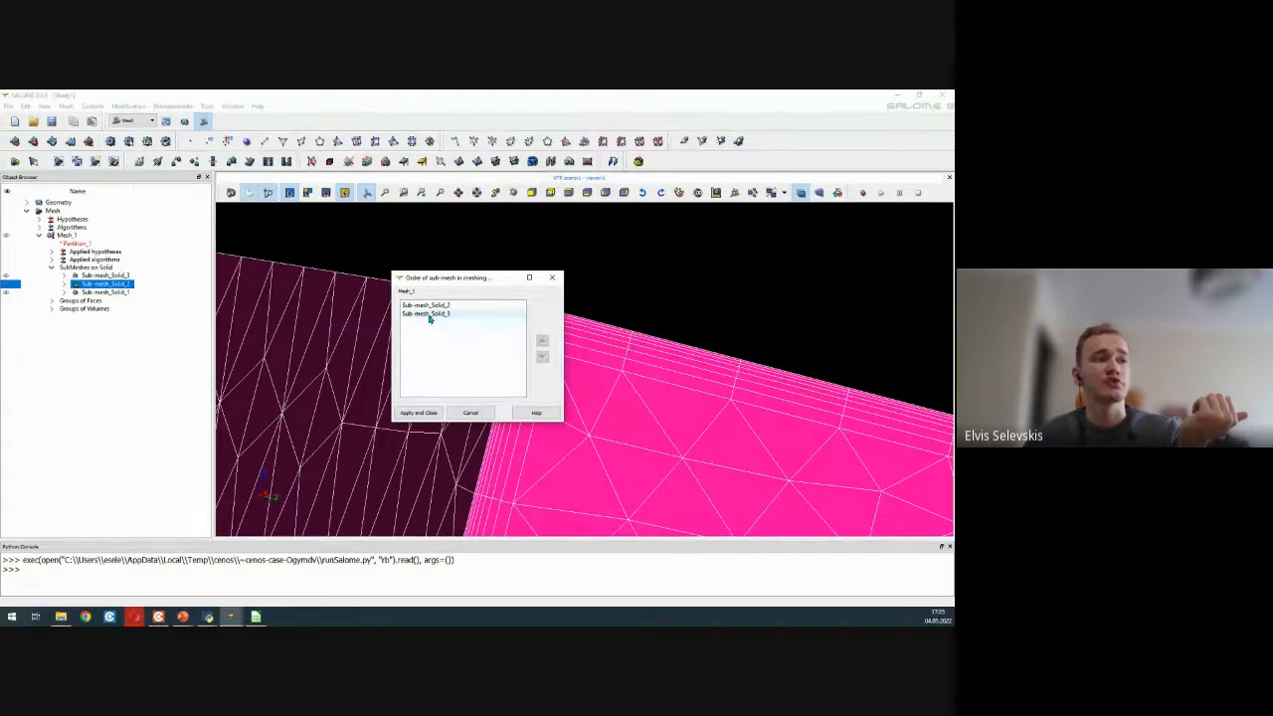
left_click_drag(433, 283, 624, 316)
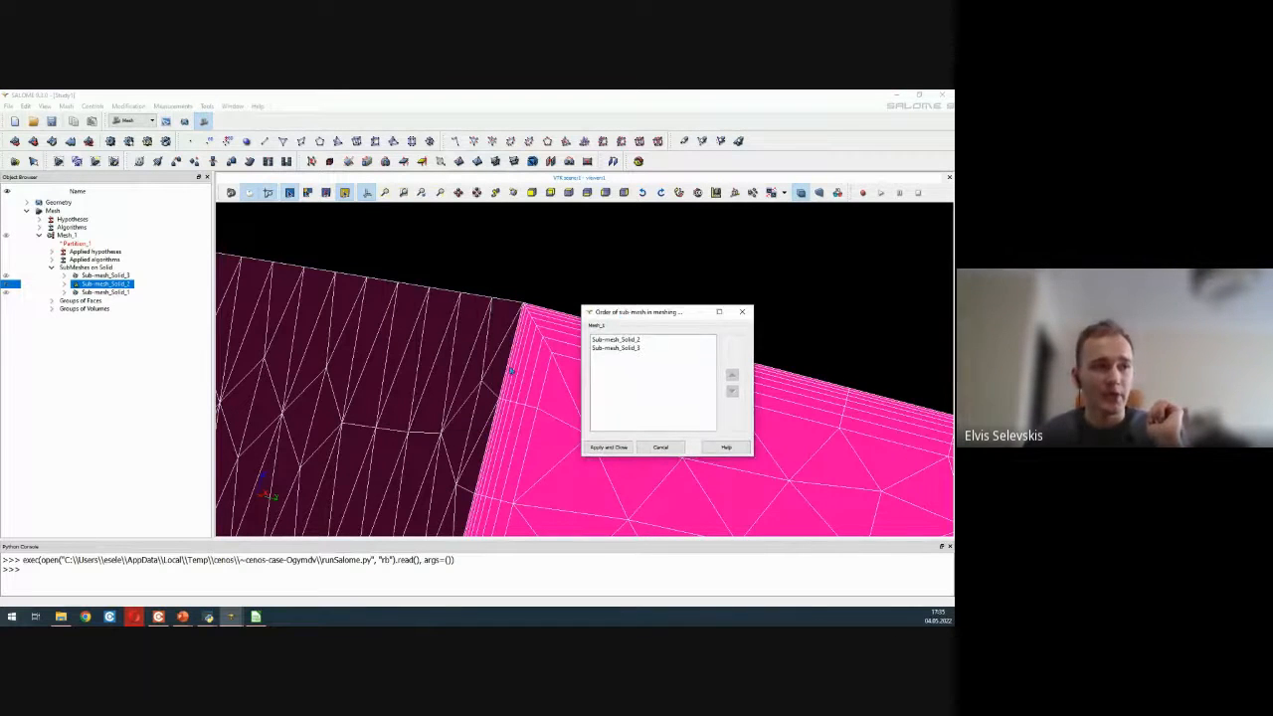
left_click(648, 340)
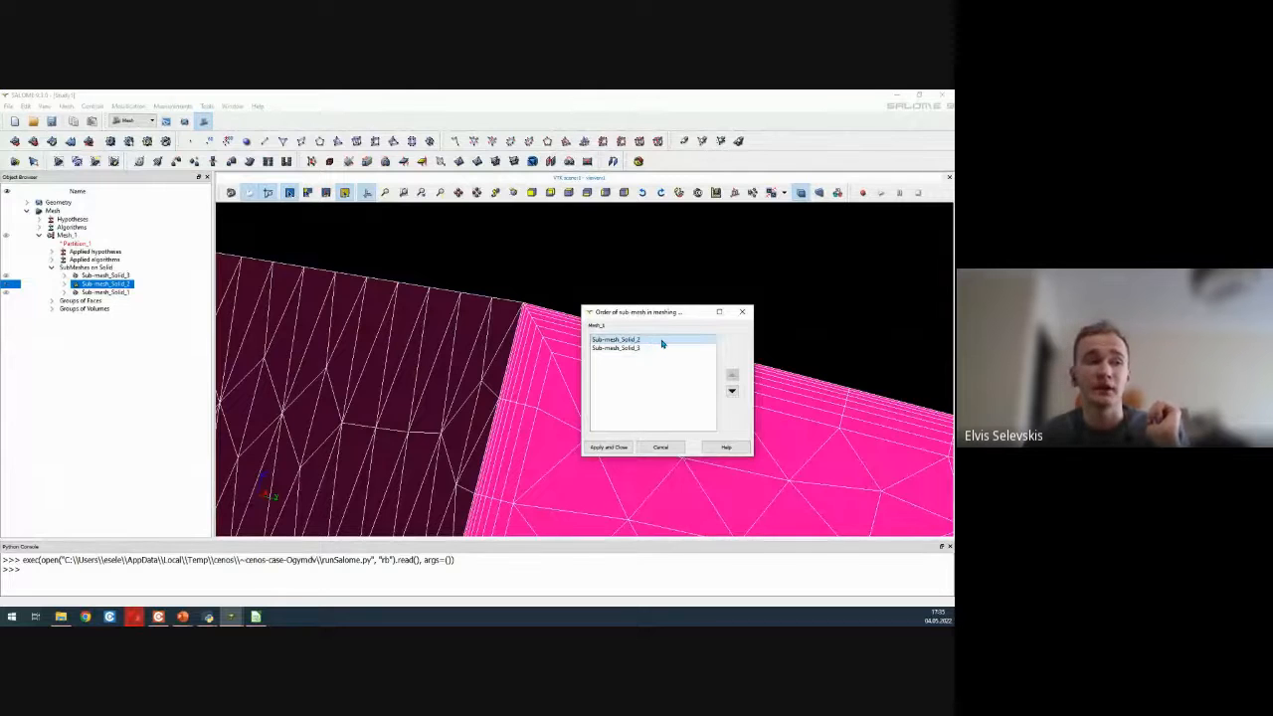
left_click(628, 347)
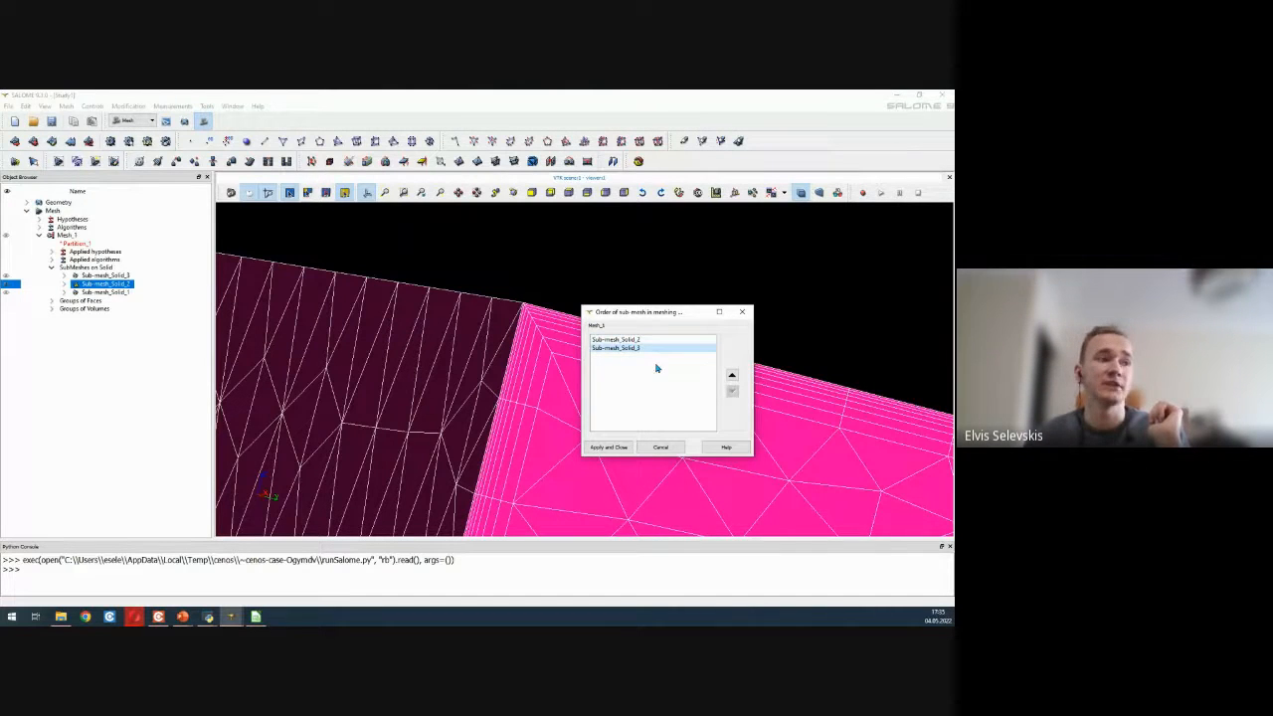
left_click(651, 340)
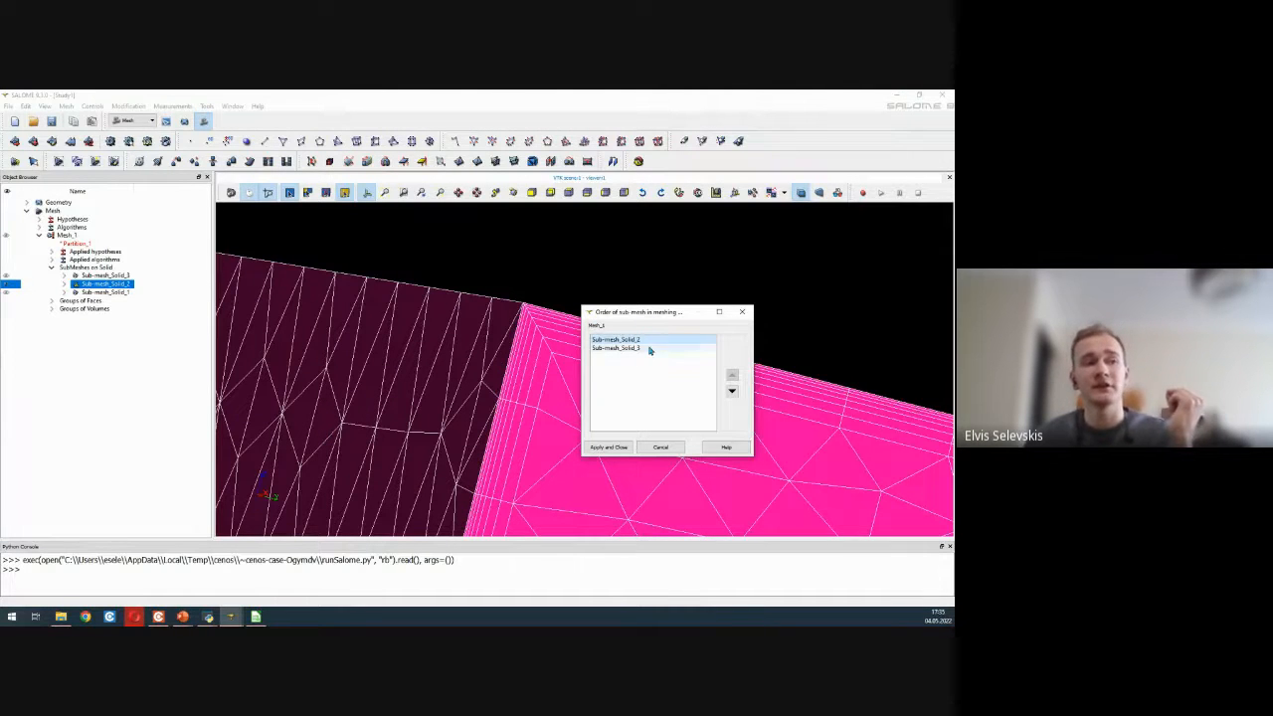
left_click(731, 391)
left_click(732, 376)
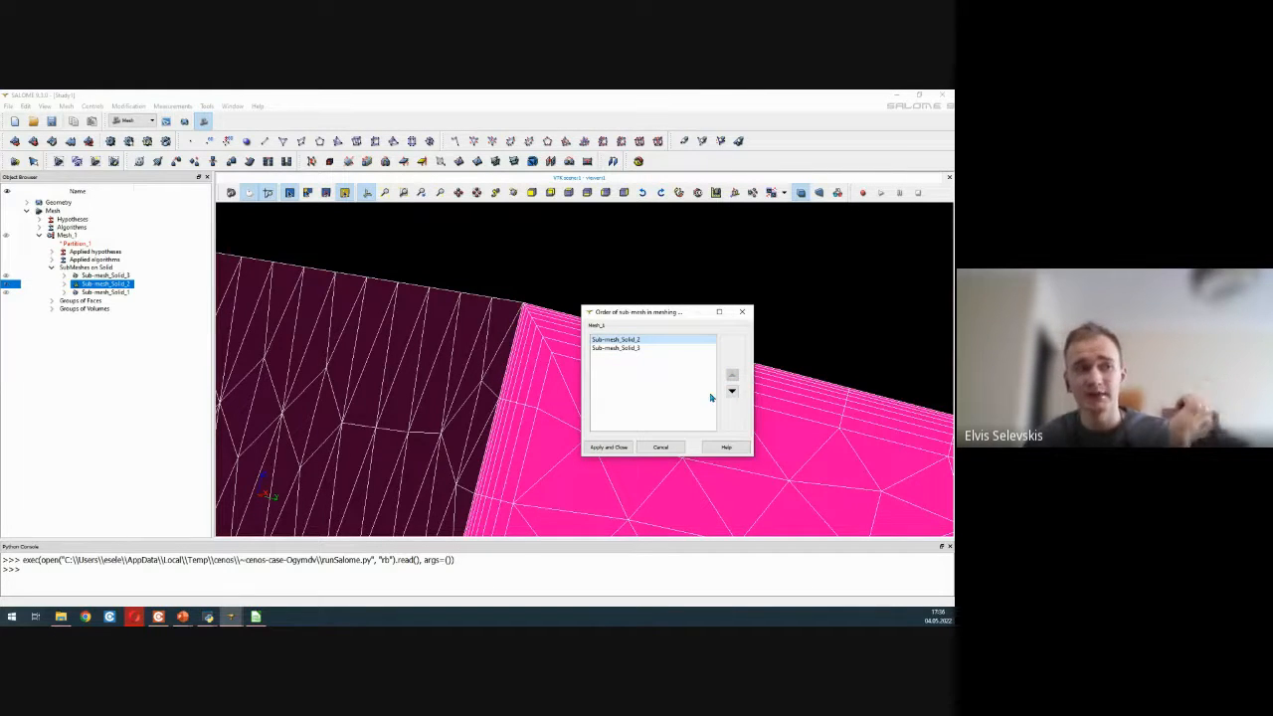
left_click(613, 448)
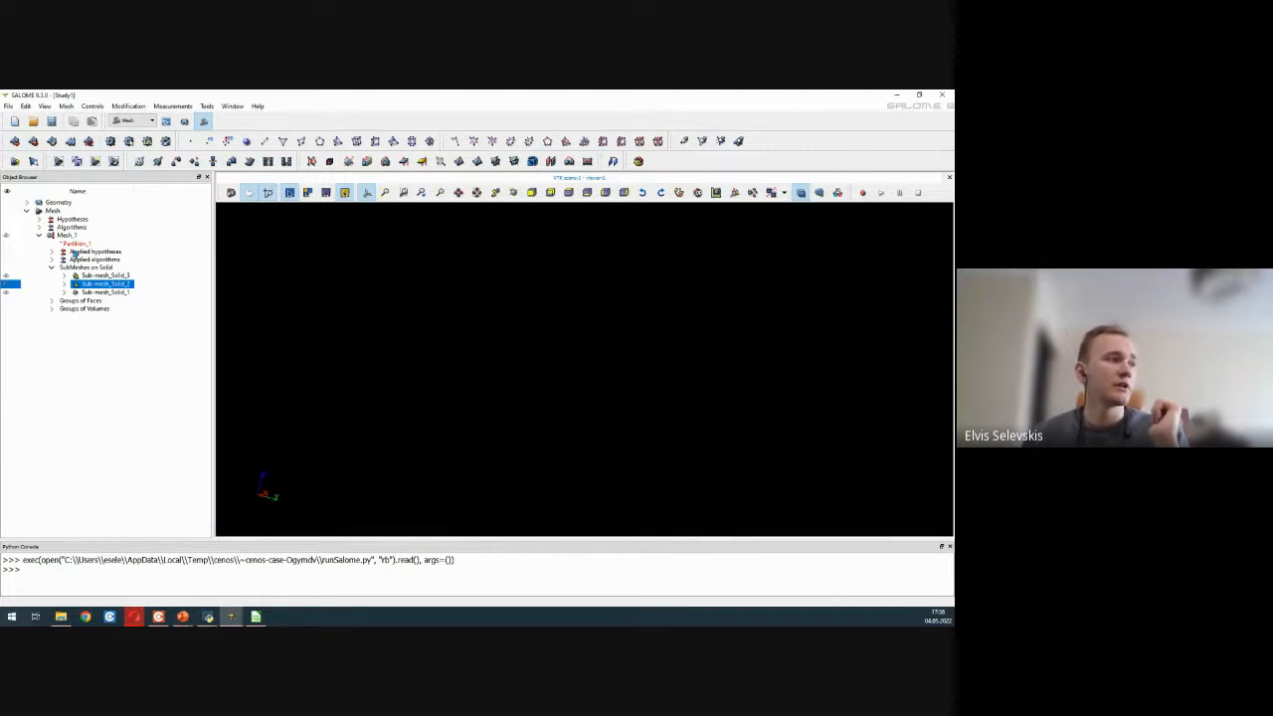
- Clear the mesh data of Mesh_1, compute Sub-mesh_Solid_2, and review the viscous layer thickness message in the computation report
right_click(77, 236)
left_click(120, 429)
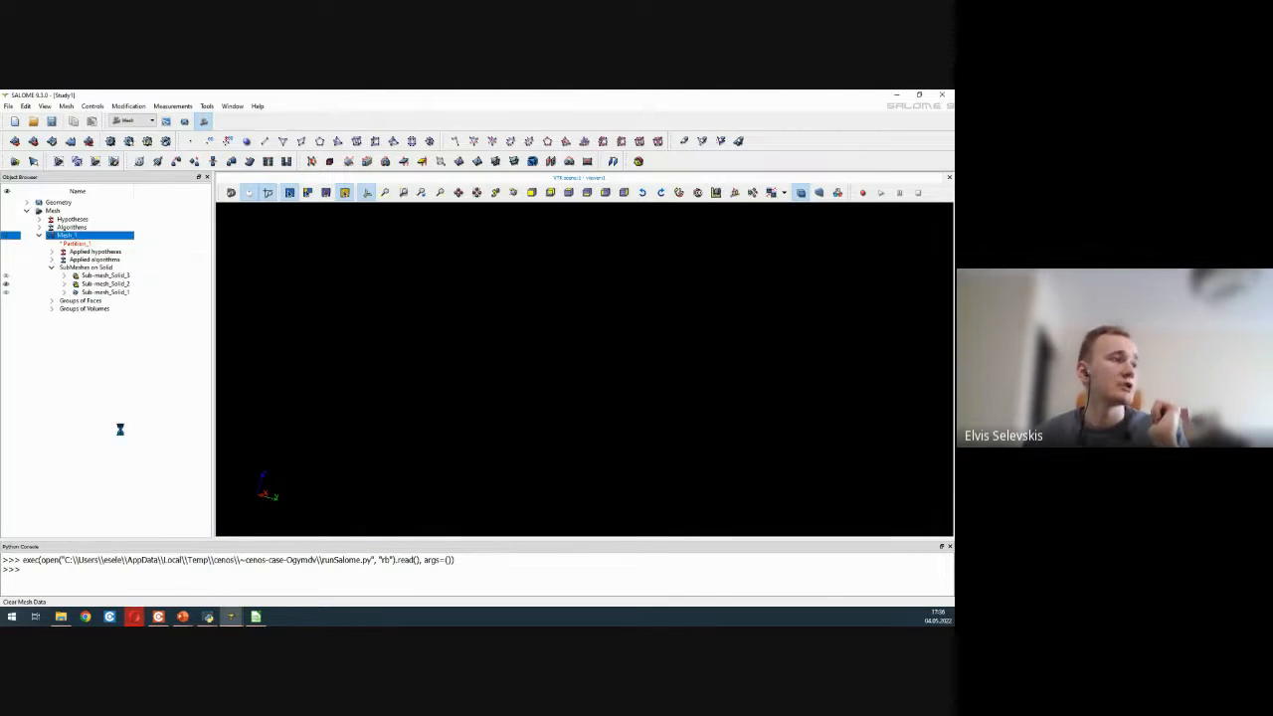
right_click(108, 284)
left_click(139, 328)
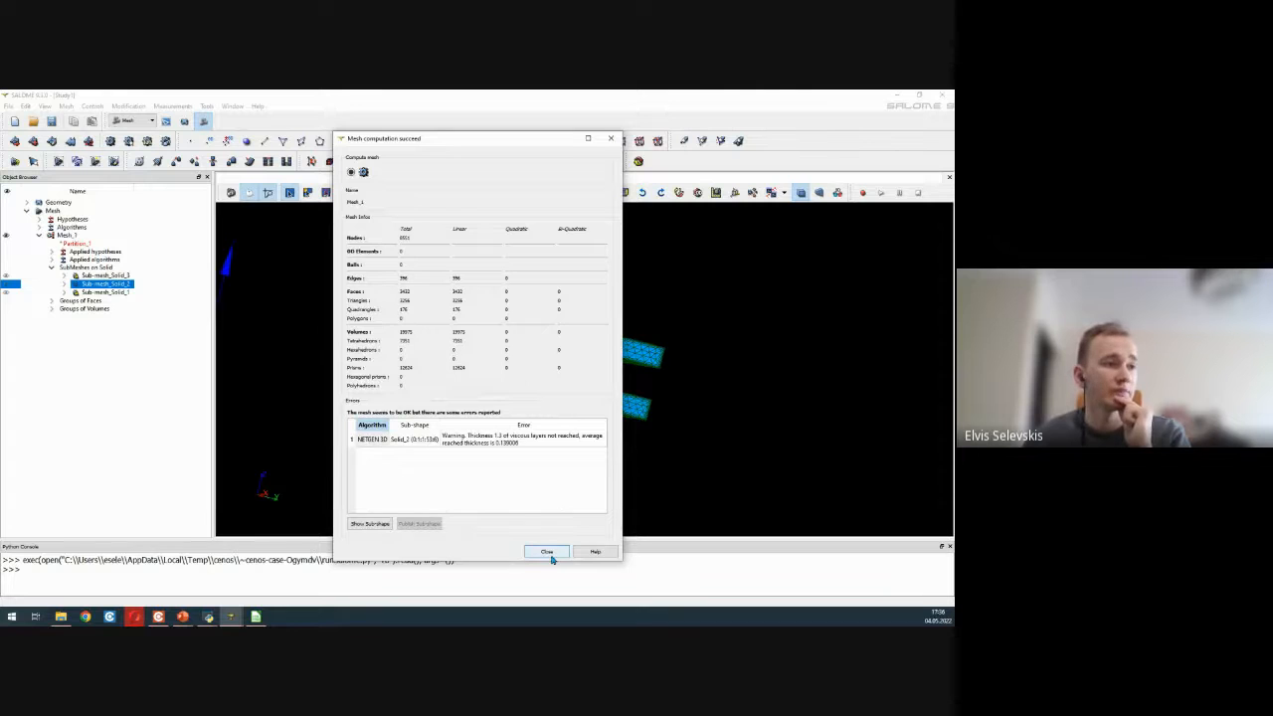
left_click(489, 443)
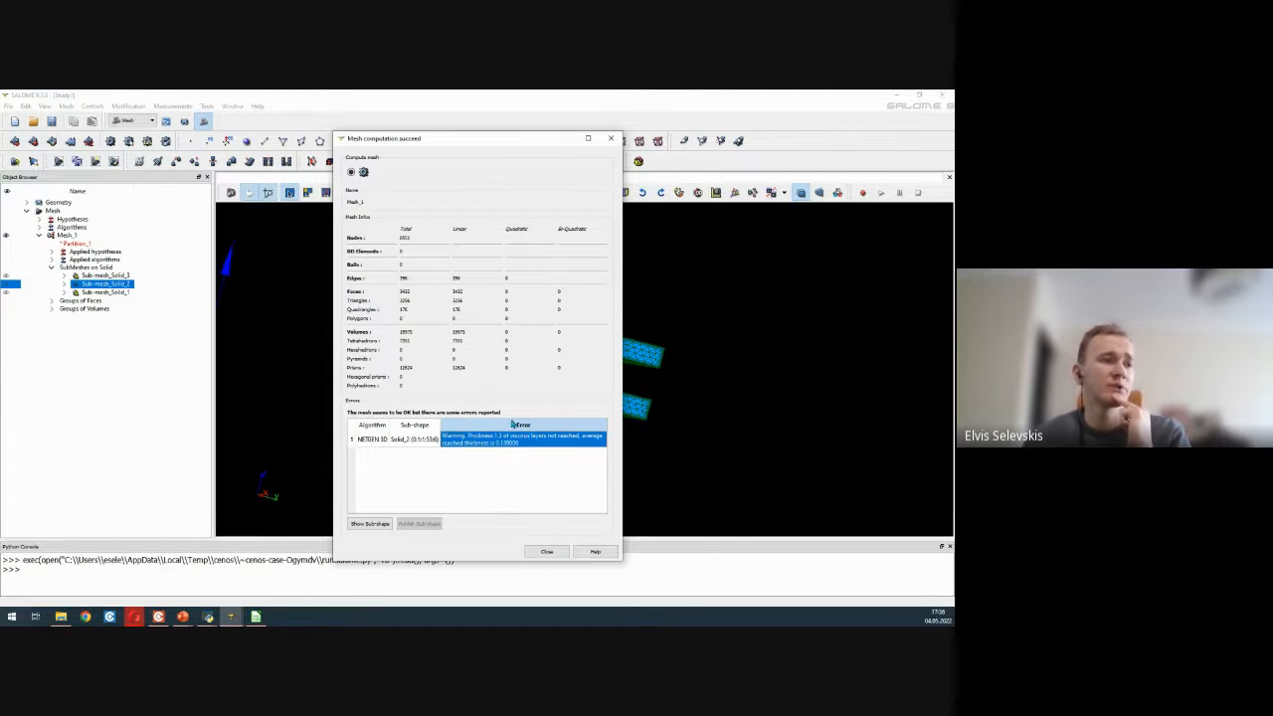
left_click(547, 552)
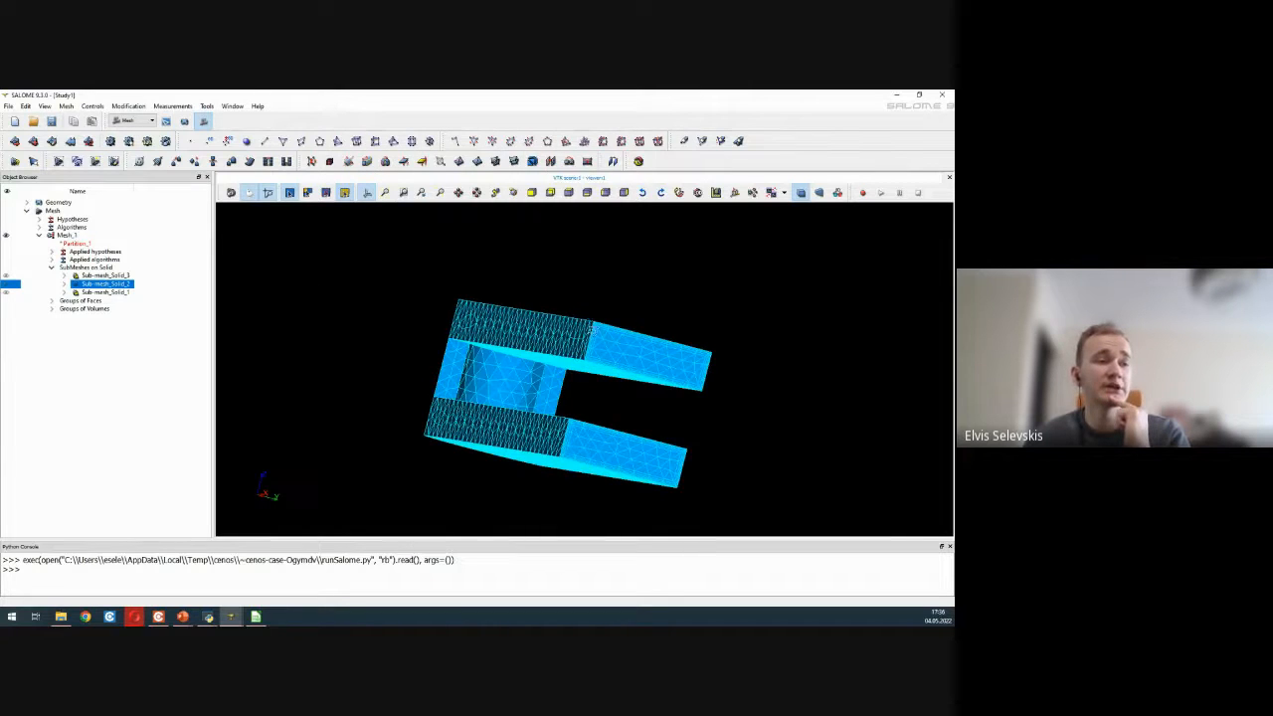
- Examine the recomputed inductor mesh and the viscous layers at the corner of its end face
left_click_drag(592, 329, 597, 406)
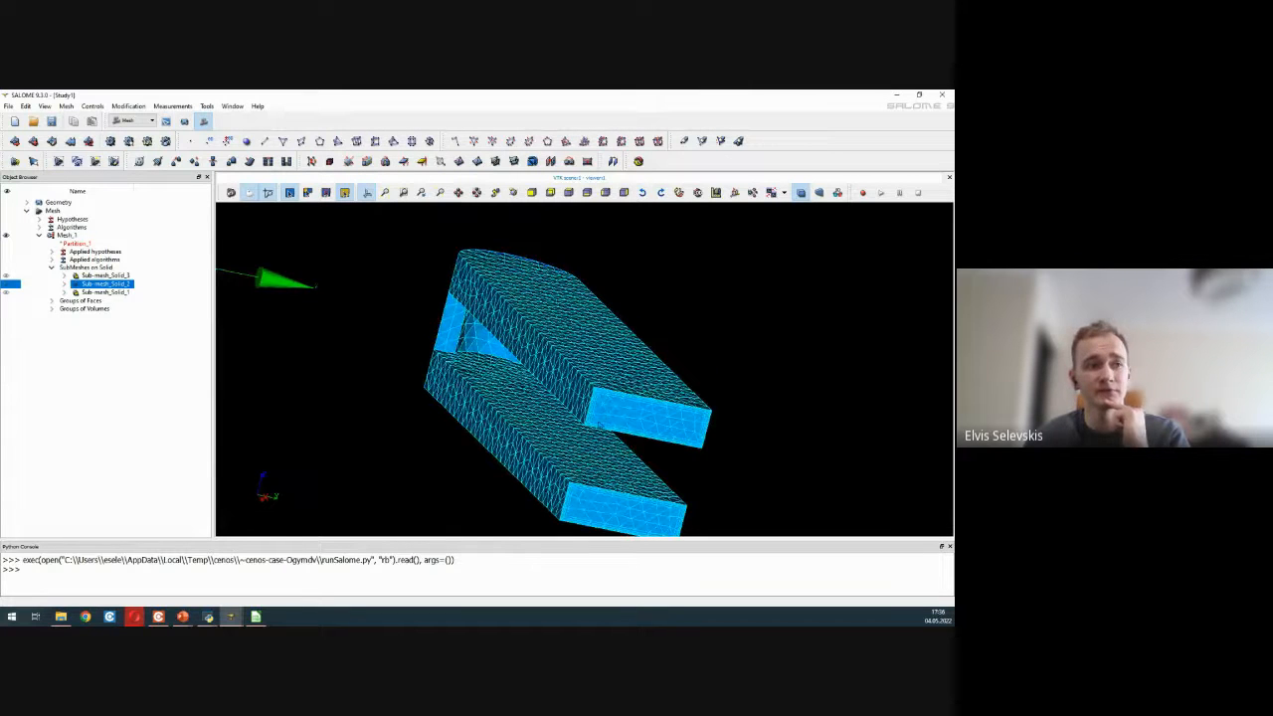
scroll(605, 414, "up", 1)
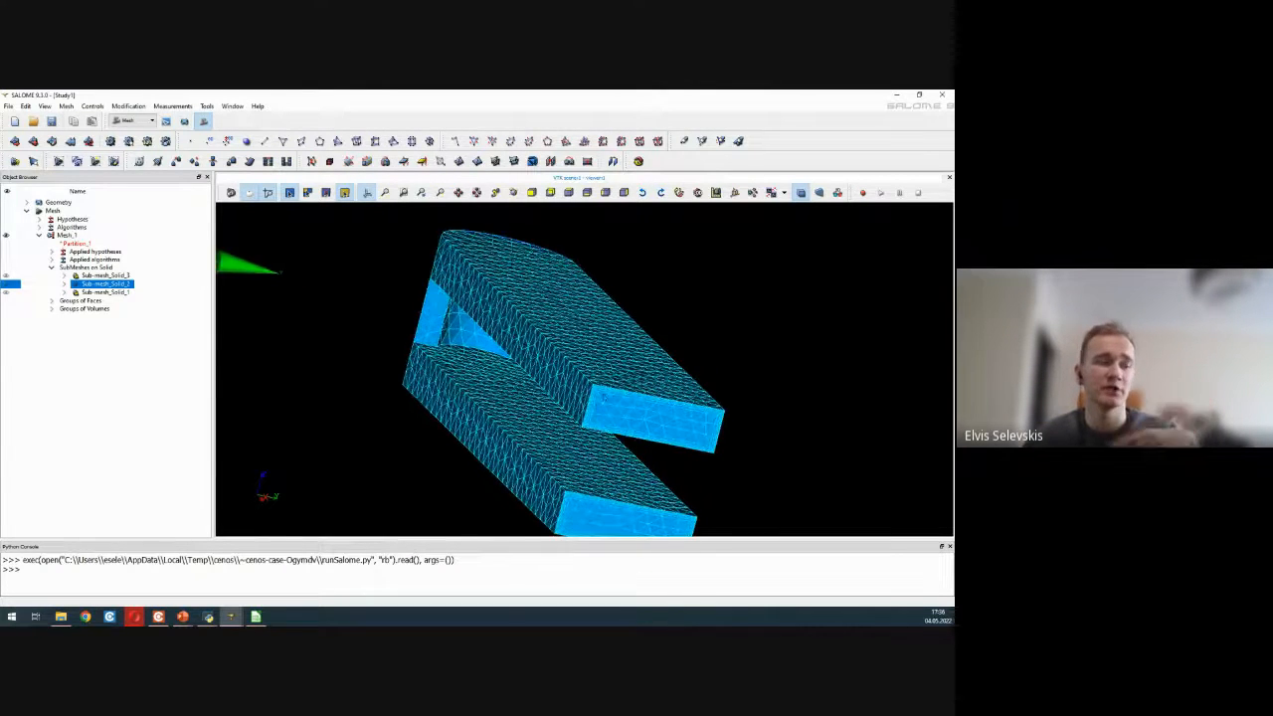
scroll(594, 399, "down", 3)
left_click_drag(594, 399, 645, 405)
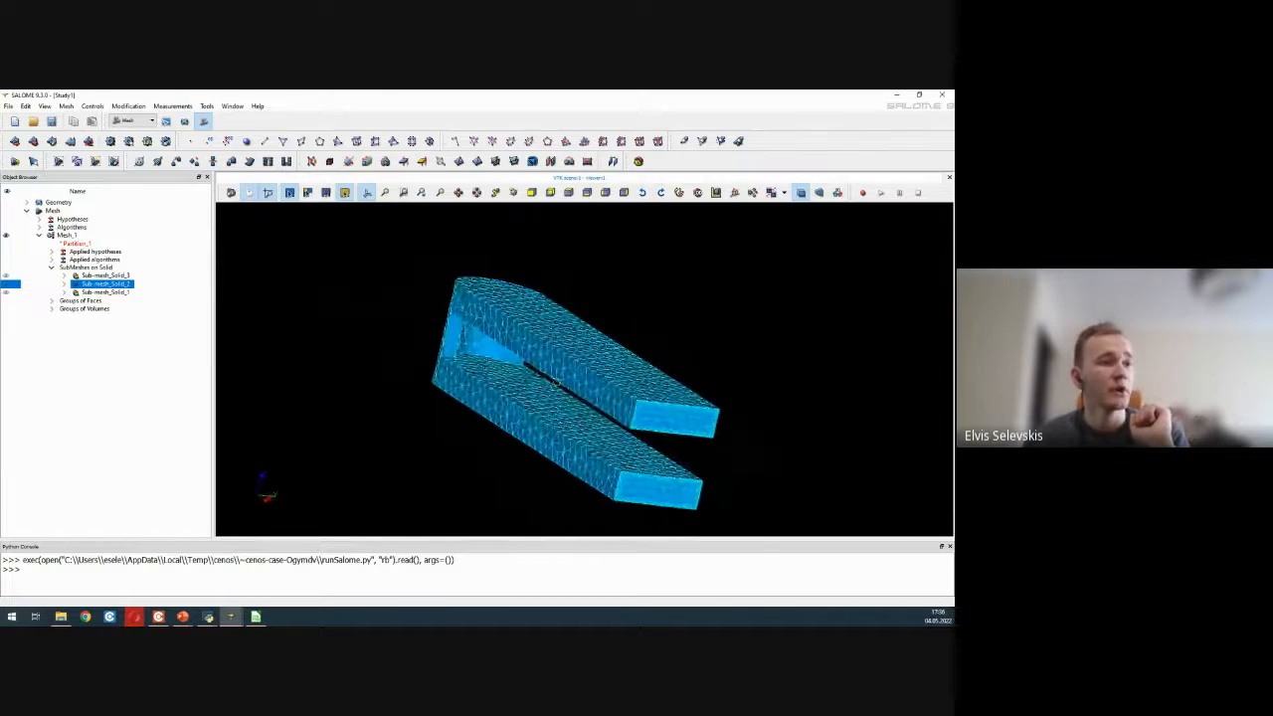
scroll(644, 404, "up", 1)
scroll(645, 404, "up", 8)
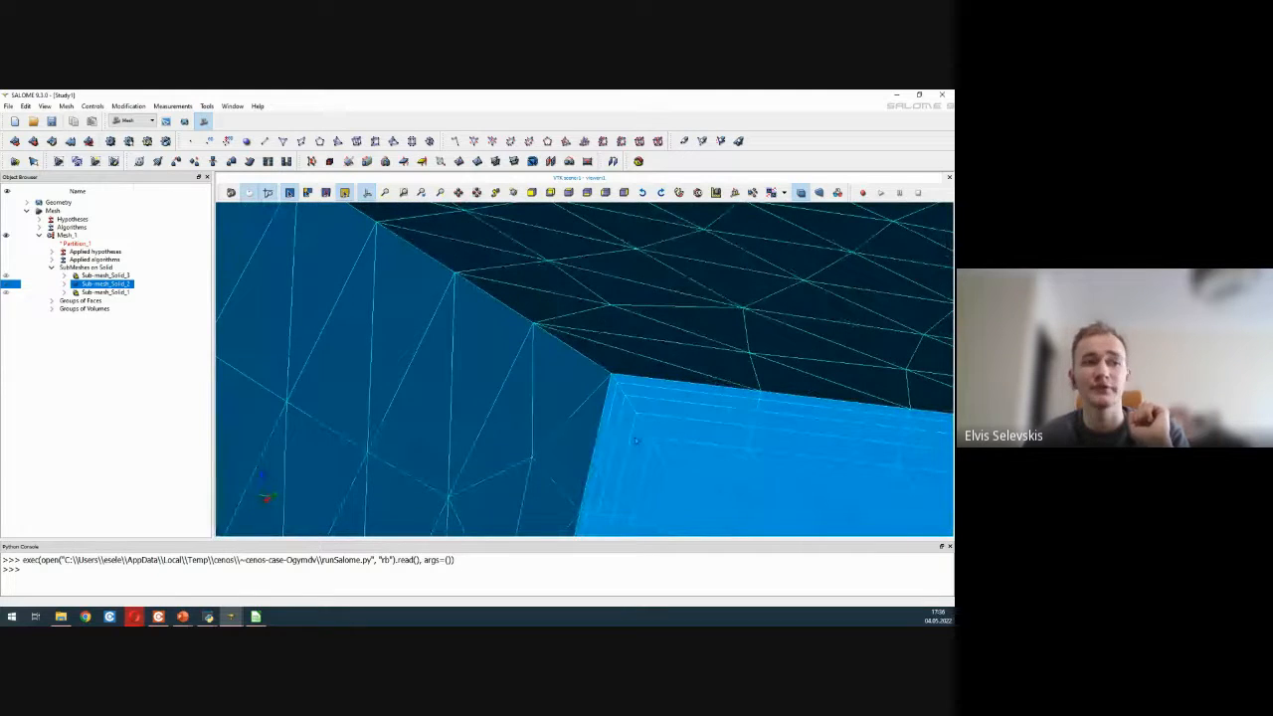
scroll(624, 418, "down", 4)
scroll(636, 404, "down", 10)
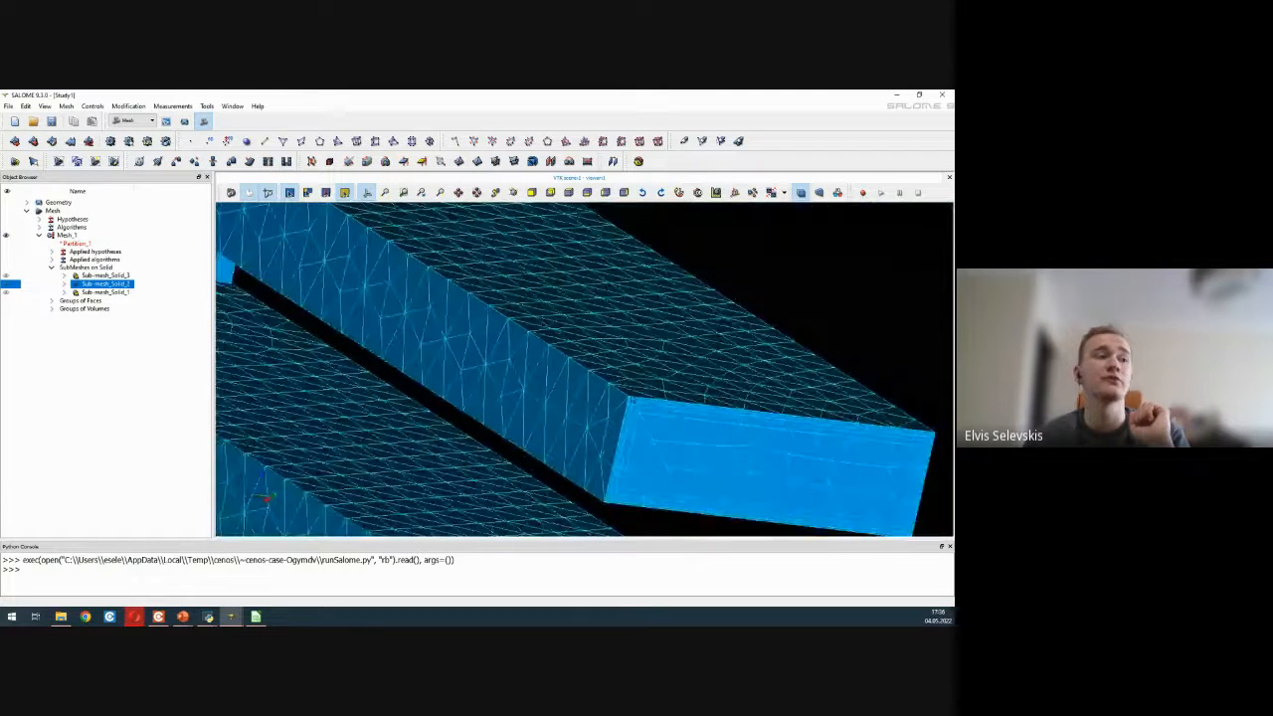
left_click_drag(637, 403, 531, 434)
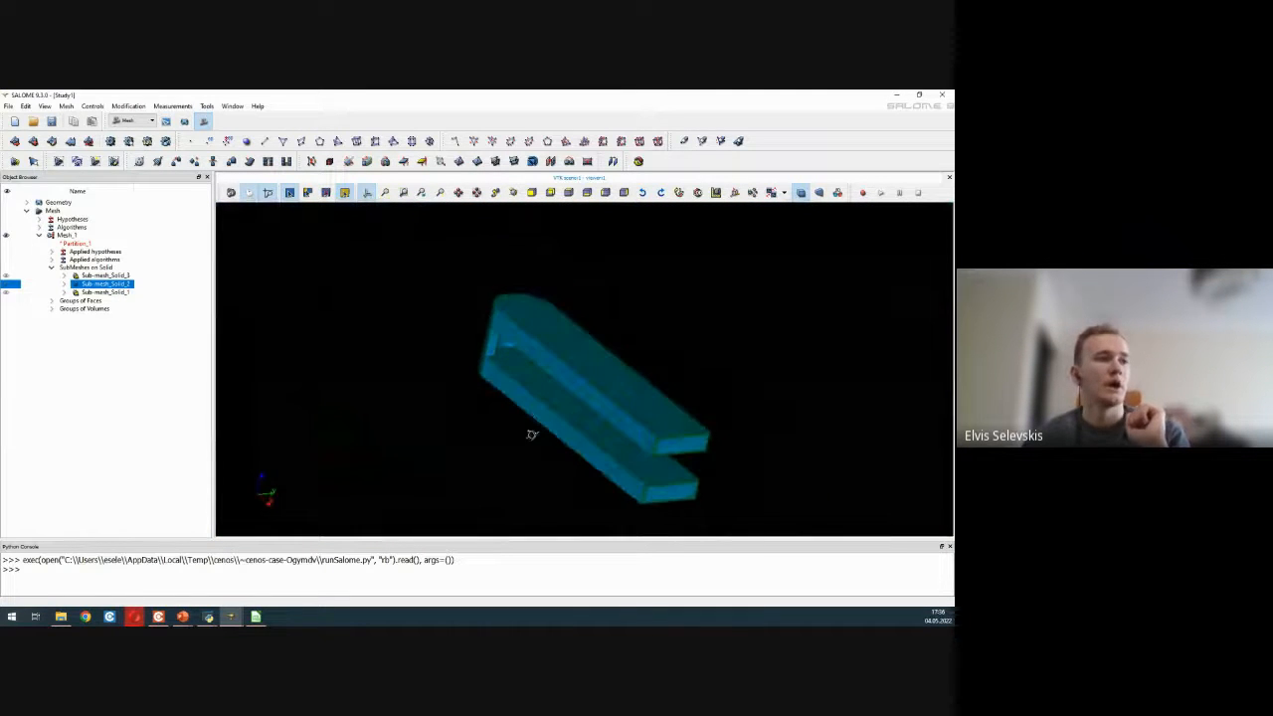
left_click_drag(663, 439, 651, 437)
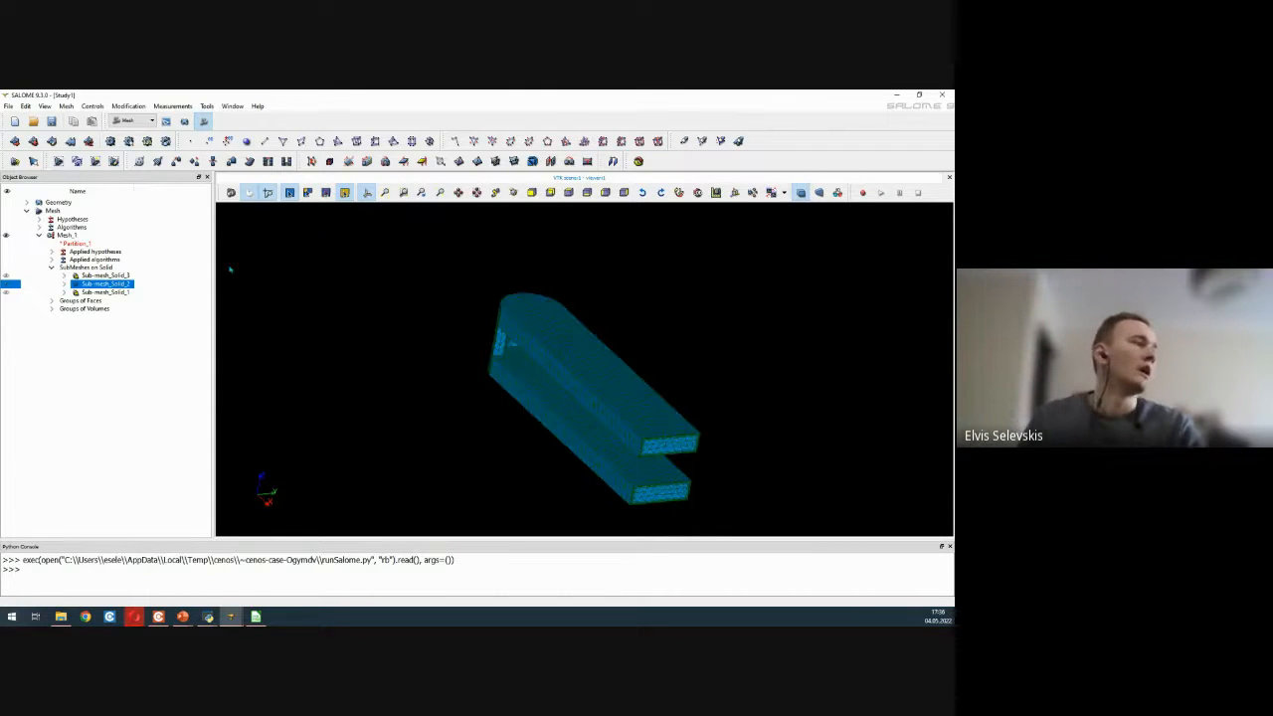
- Compute Sub-mesh_Solid_3 and dismiss its computation report
right_click(116, 275)
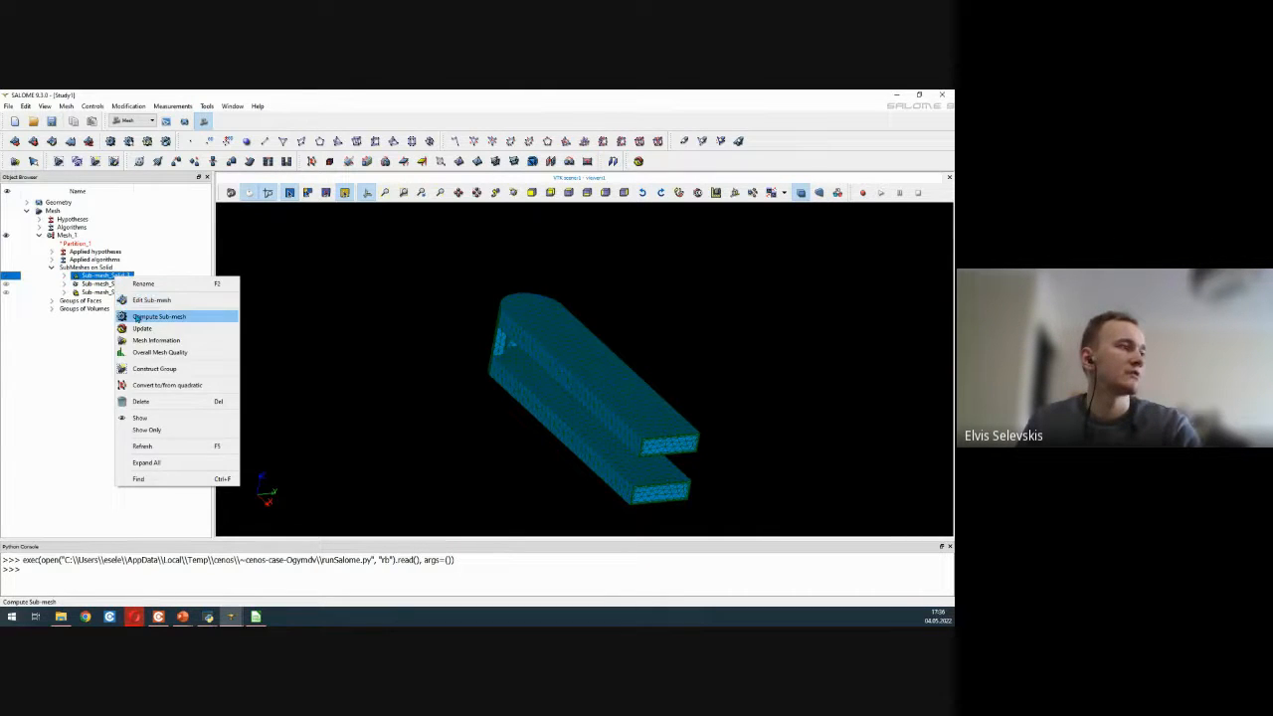
left_click(154, 316)
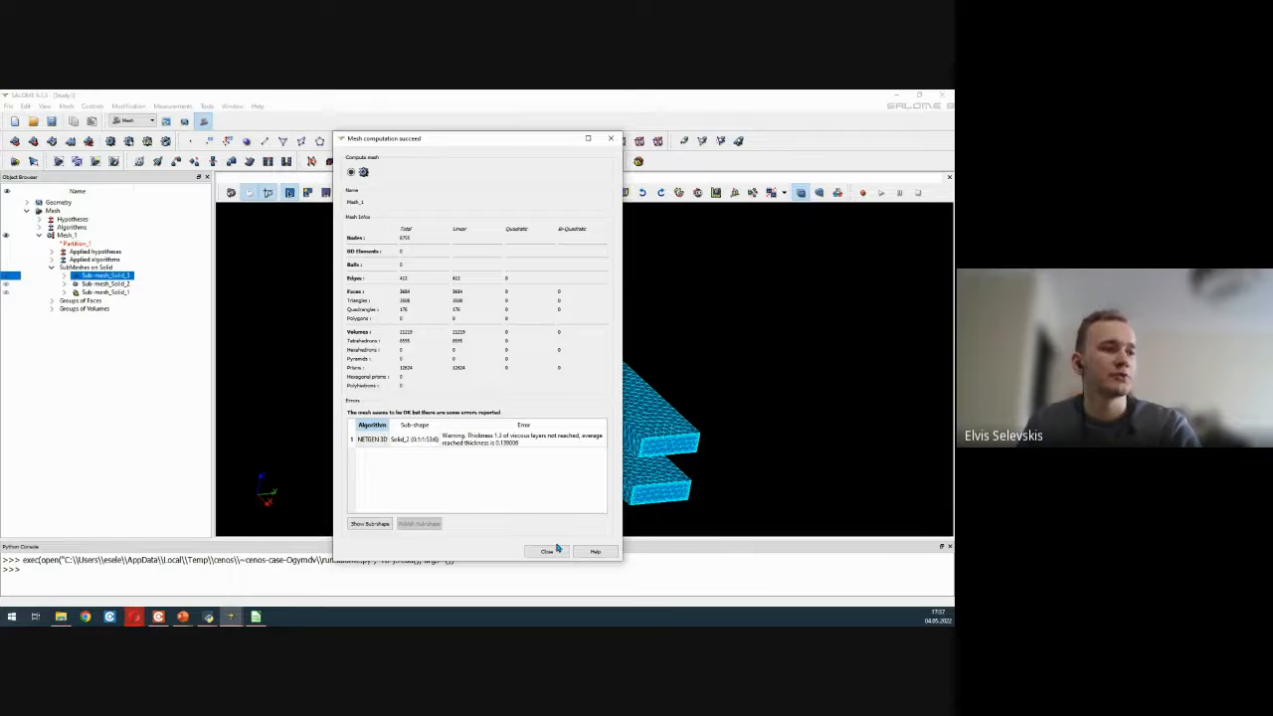
left_click(557, 549)
- Examine the computed meshes of Sub-mesh_Solid_2 and Sub-mesh_Solid_3 together, around the closed end and between the inductor legs
scroll(458, 348, "up", 5)
mouse_move(328, 398)
left_mouse_down()
mouse_move(457, 348)
mouse_move(369, 354)
left_mouse_up()
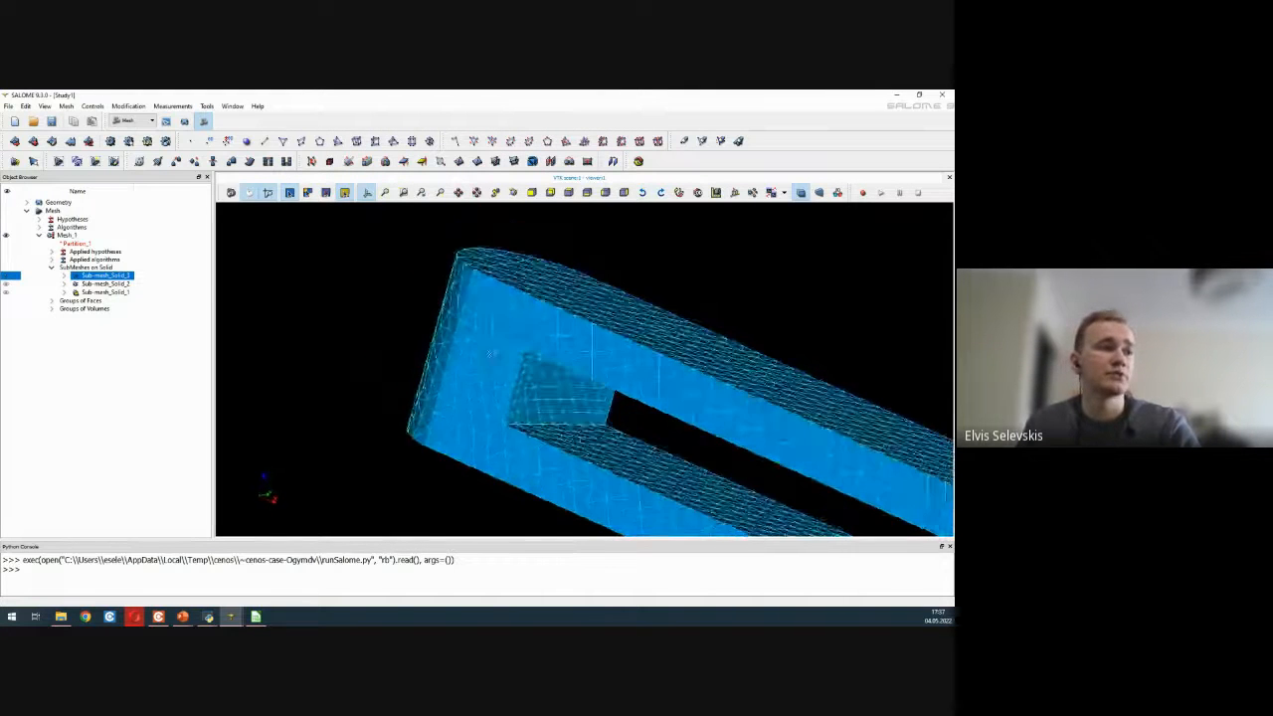
left_click_drag(489, 354, 497, 280)
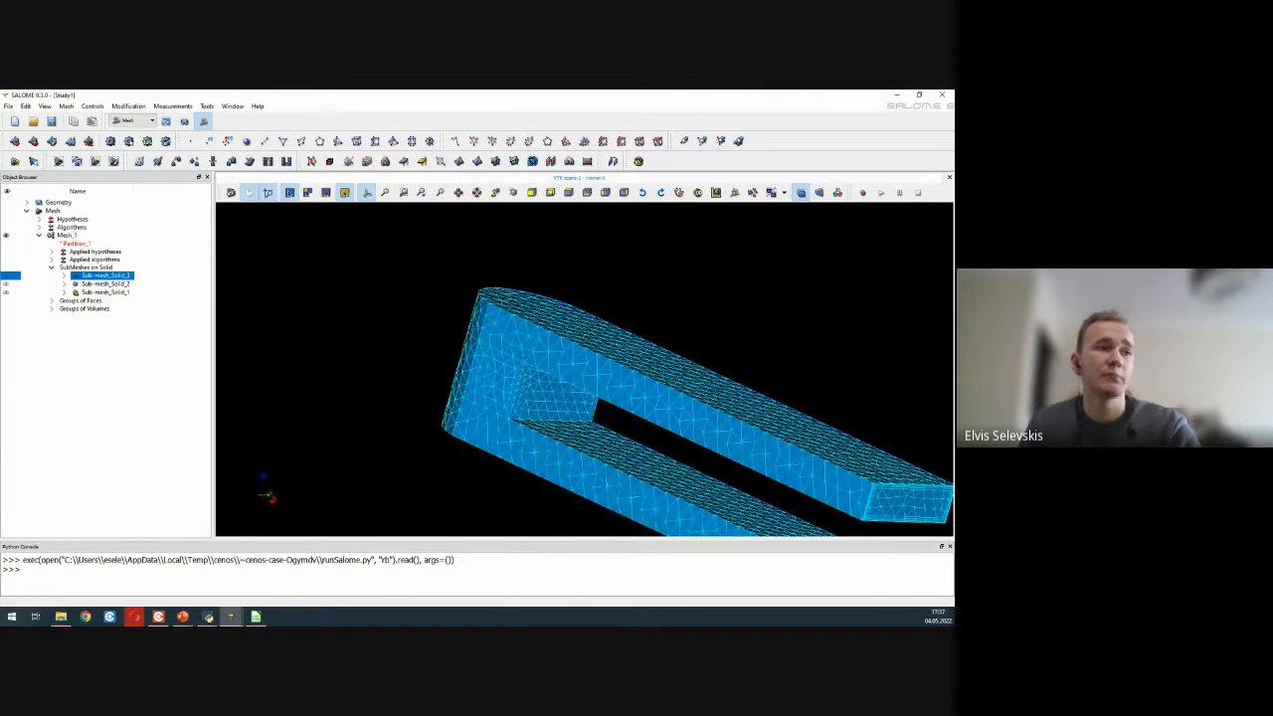
left_click_drag(497, 299, 494, 343)
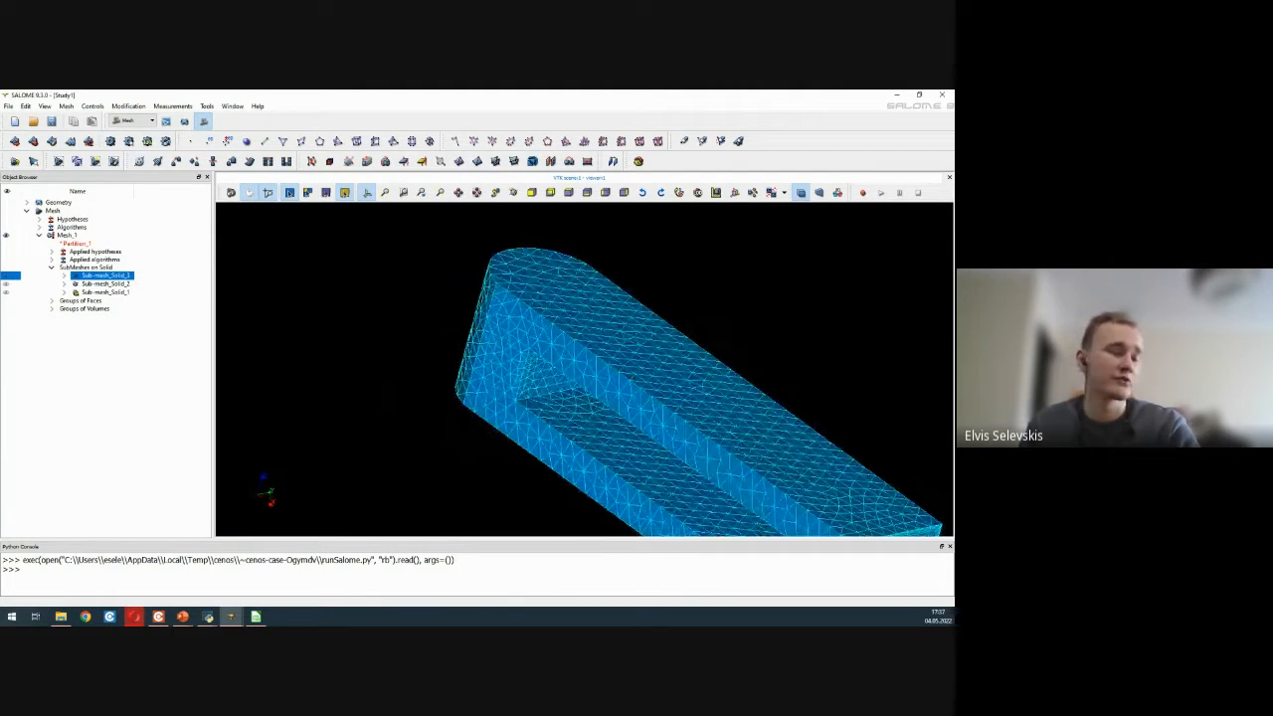
scroll(534, 386, "down", 3)
left_click_drag(534, 386, 559, 389)
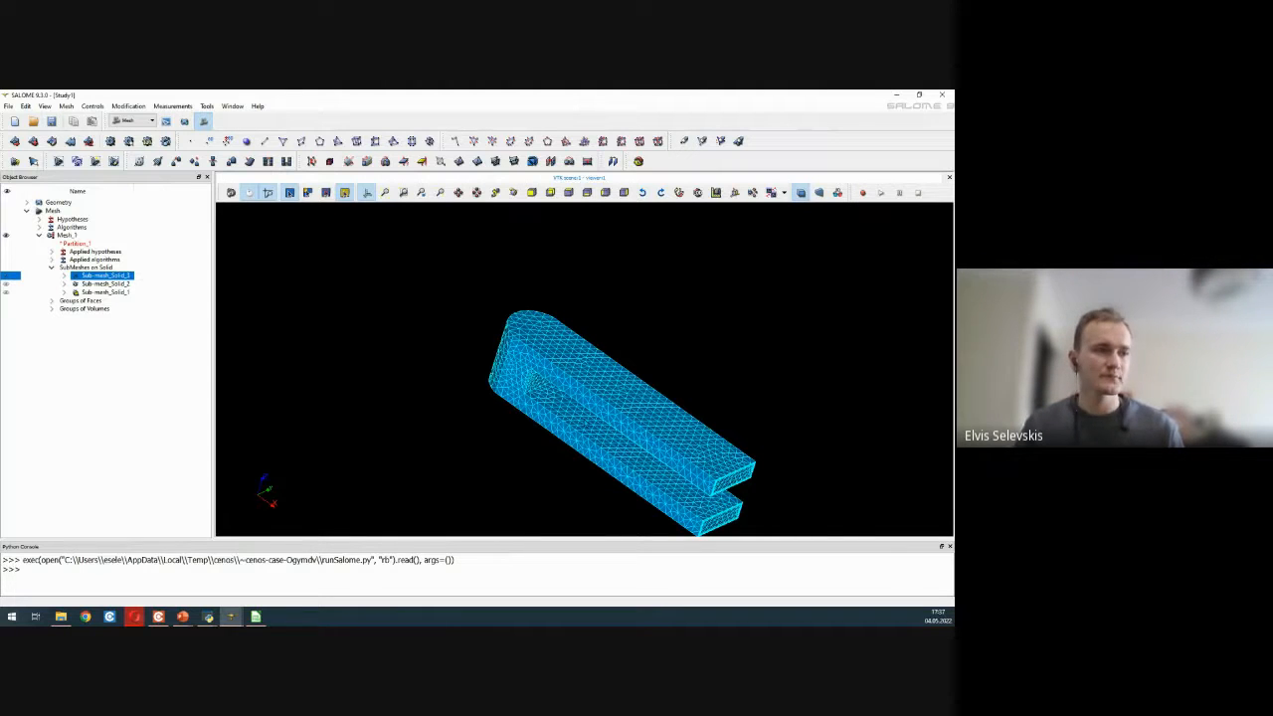
left_click(648, 292)
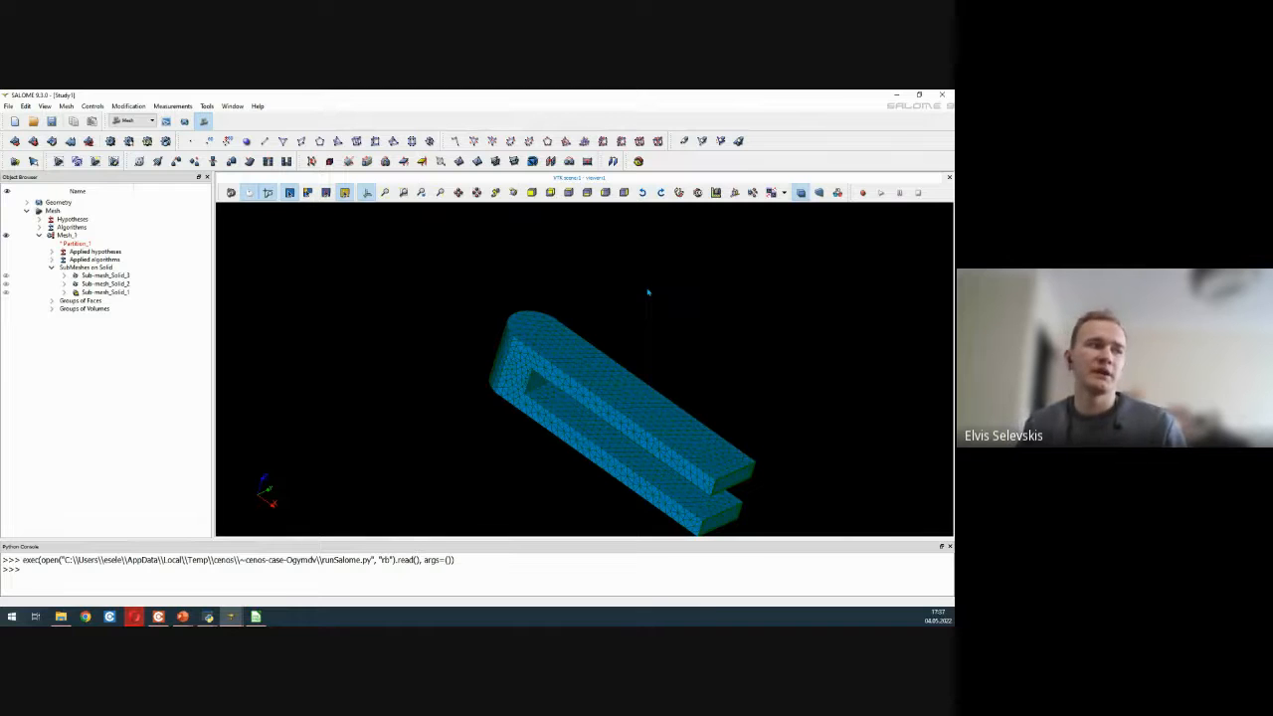
- Compute Sub-mesh_Solid_1 for the gear segment and dismiss its computation report
right_click(104, 291)
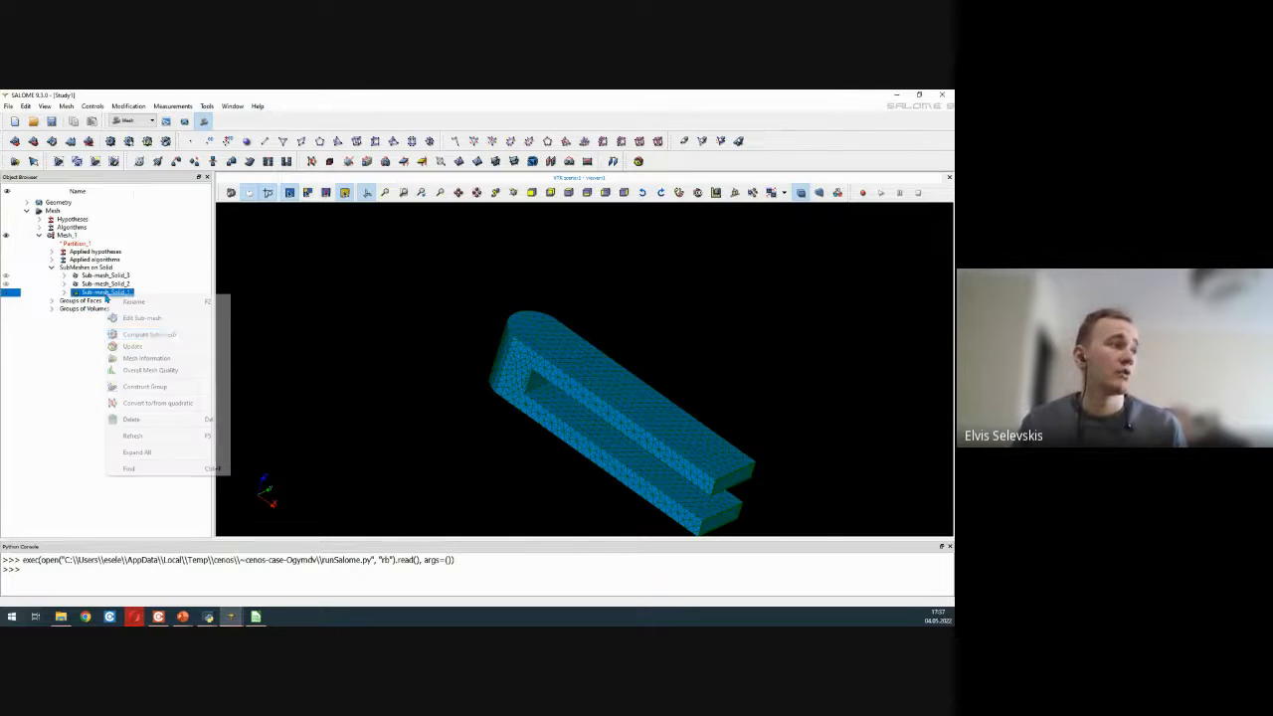
left_click(149, 332)
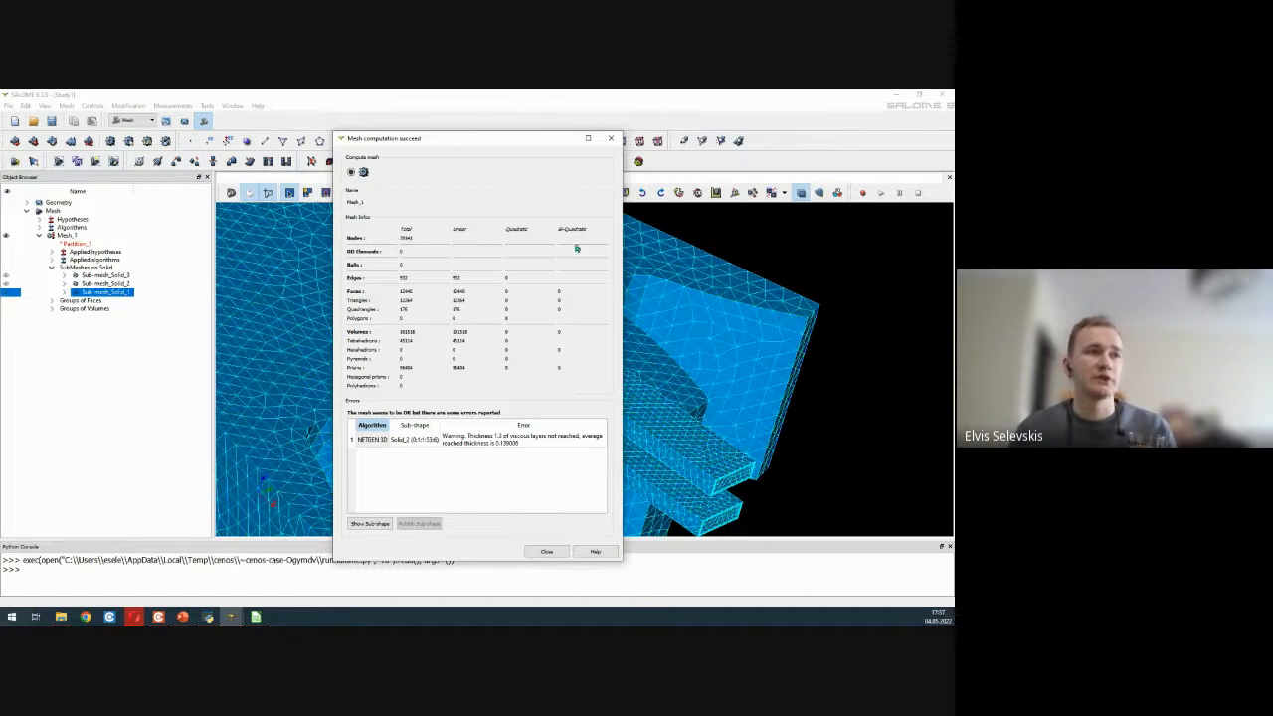
left_click_drag(521, 151, 211, 157)
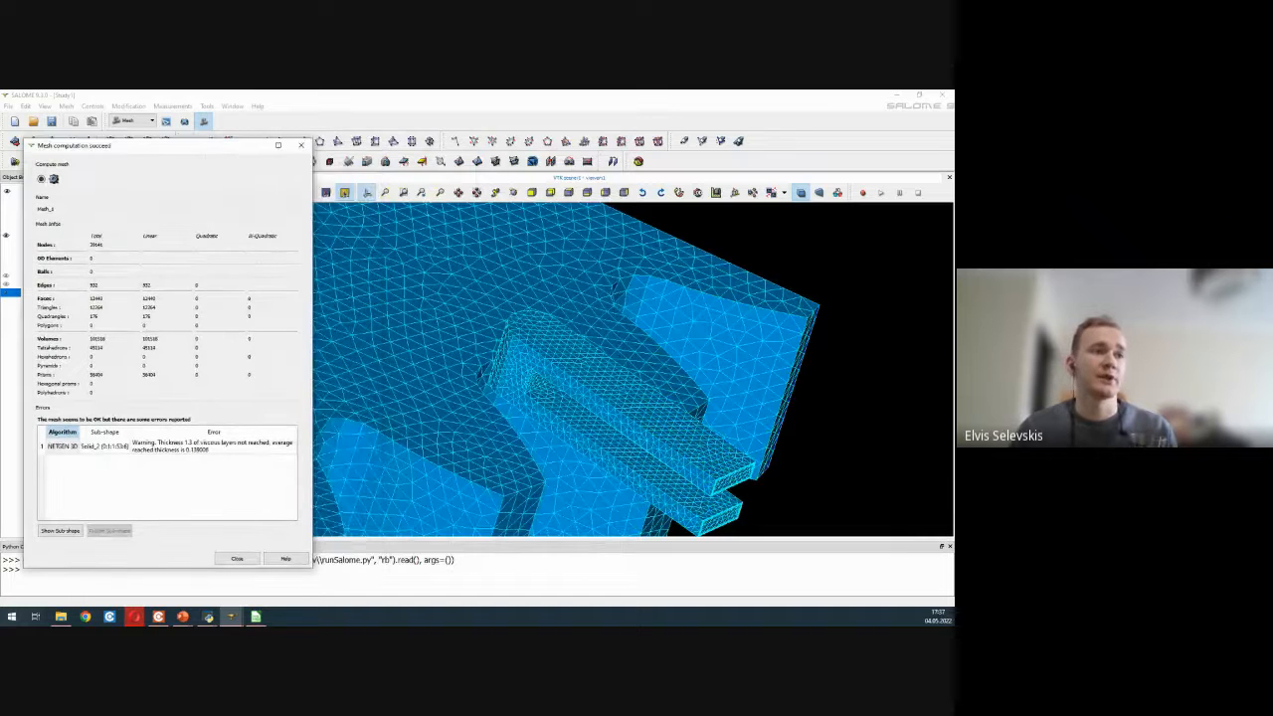
scroll(405, 441, "down", 3)
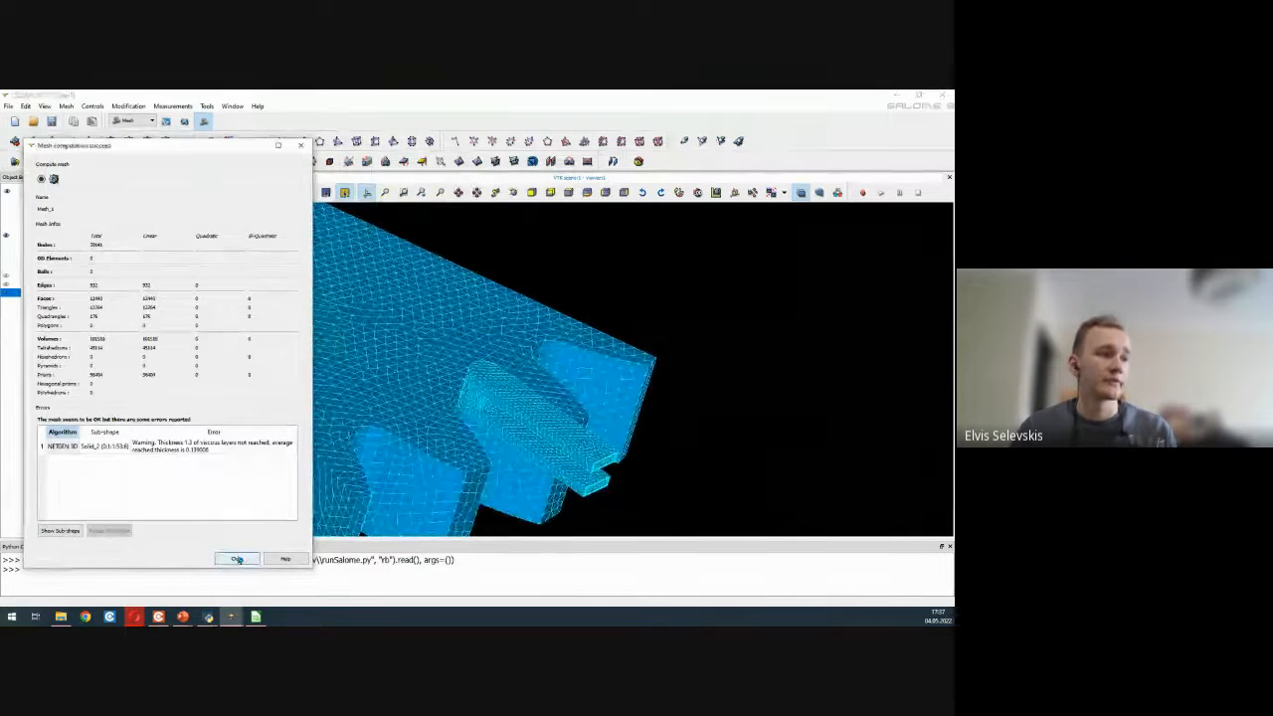
left_click(236, 560)
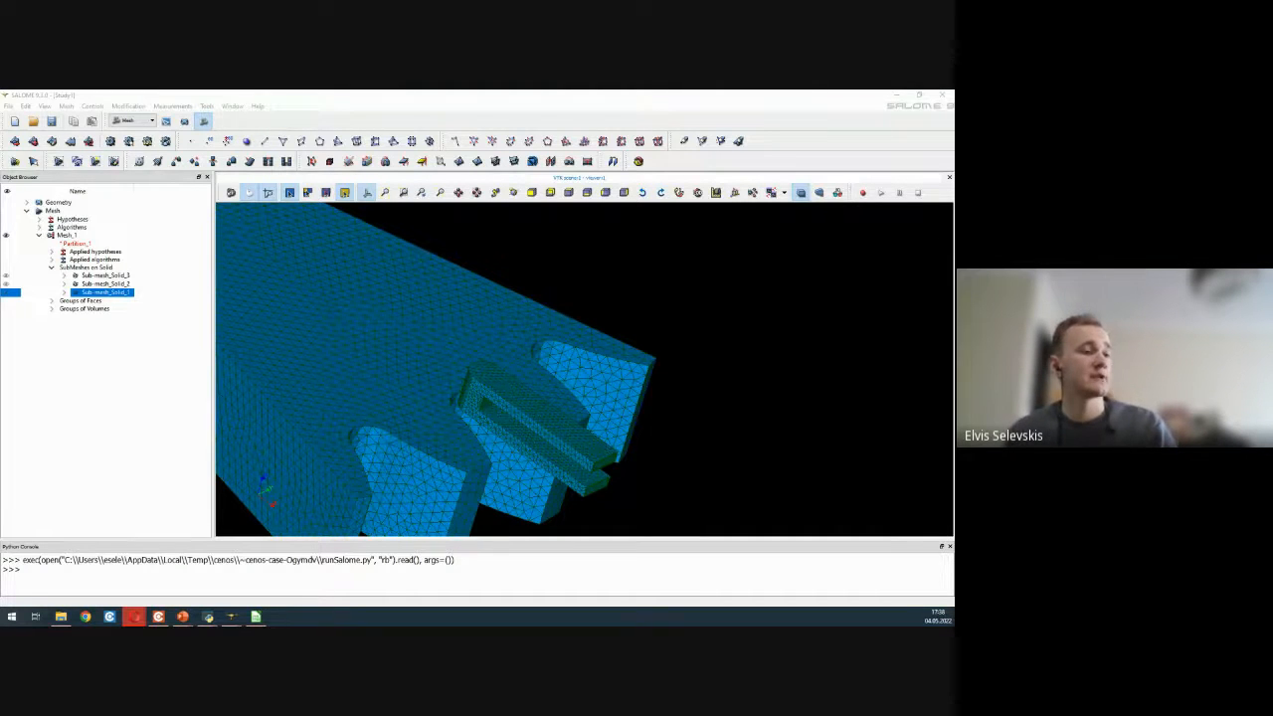
- Examine the gear segment mesh with the inductor between its teeth from several angles
left_click_drag(676, 309, 543, 298)
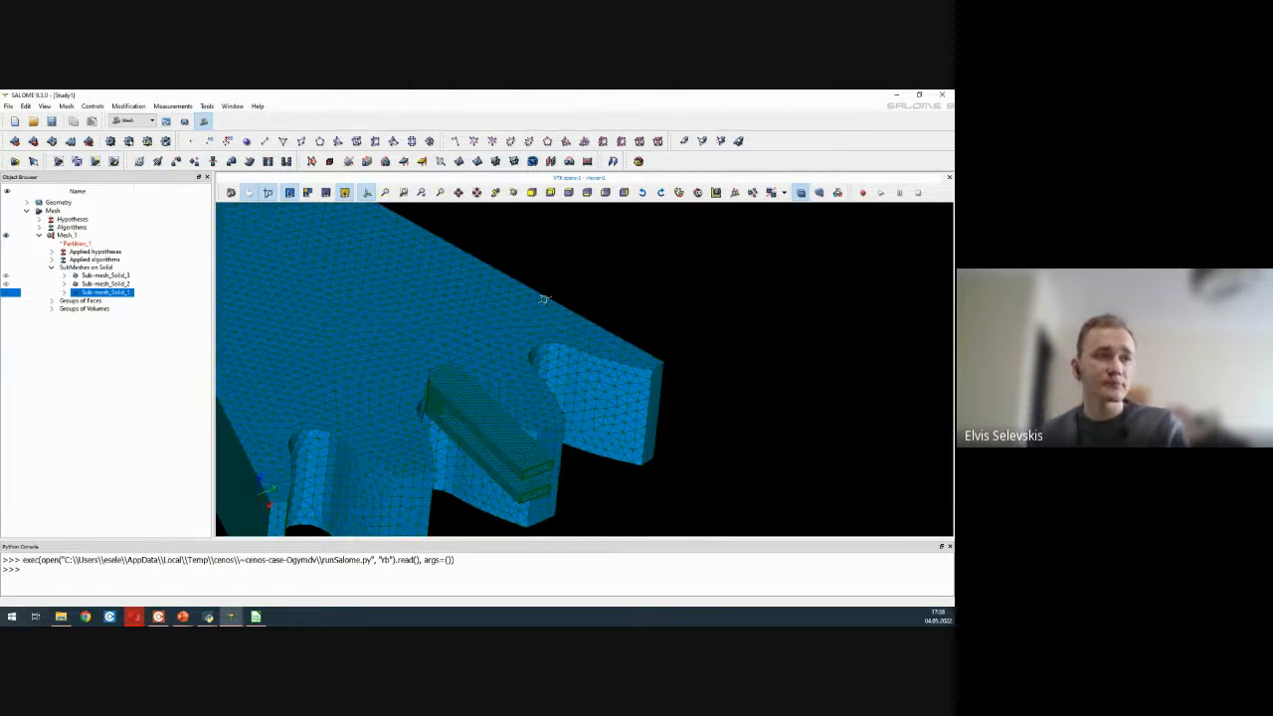
scroll(592, 297, "down", 4)
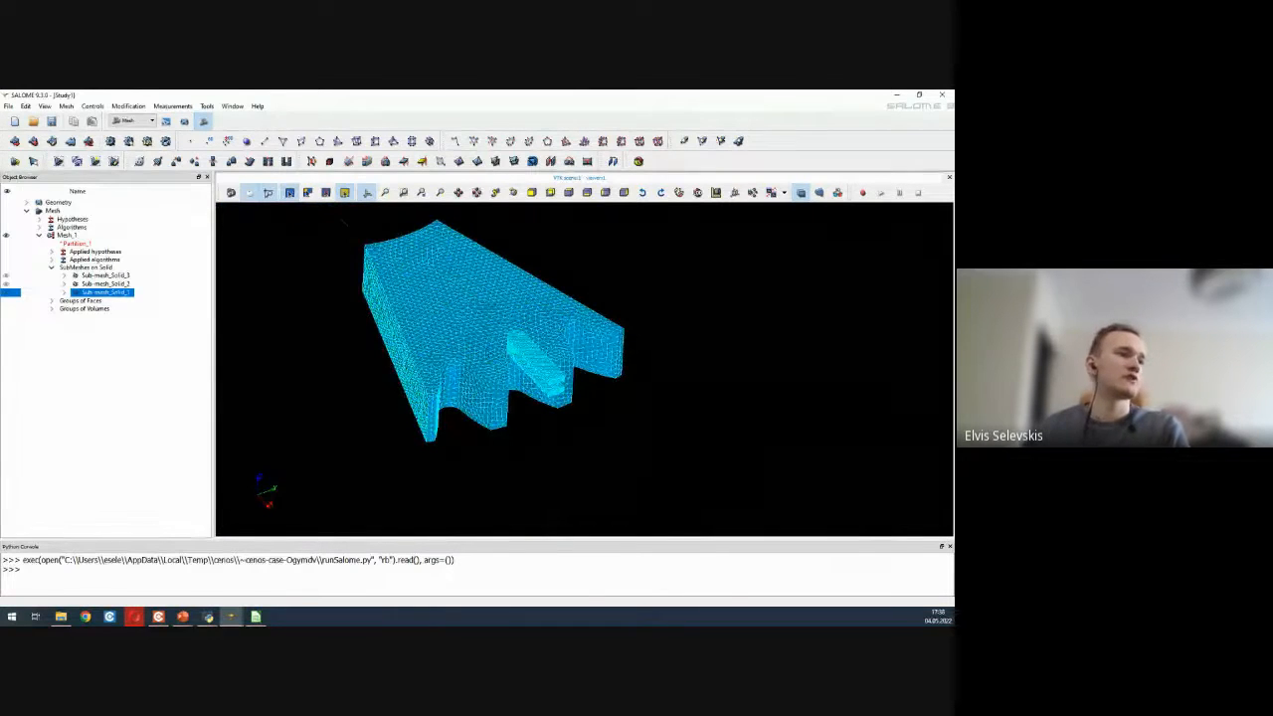
left_click_drag(529, 356, 453, 343)
scroll(549, 384, "up", 3)
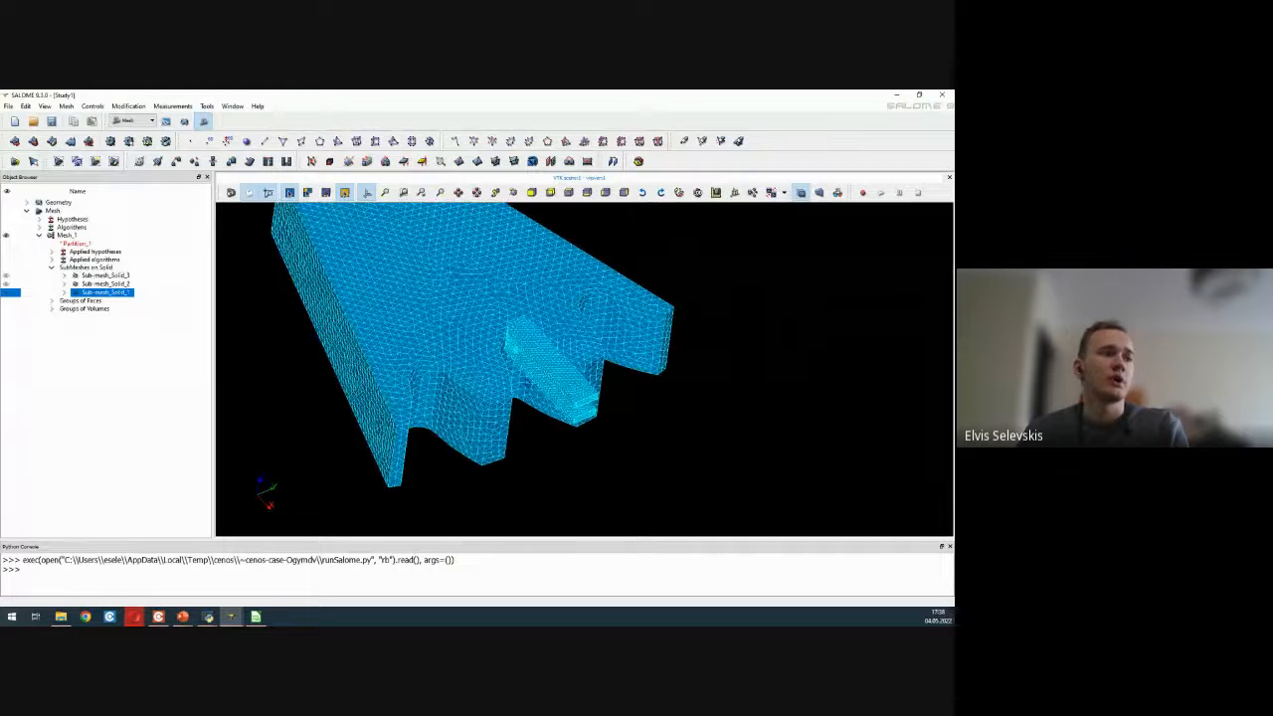
scroll(524, 378, "down", 3)
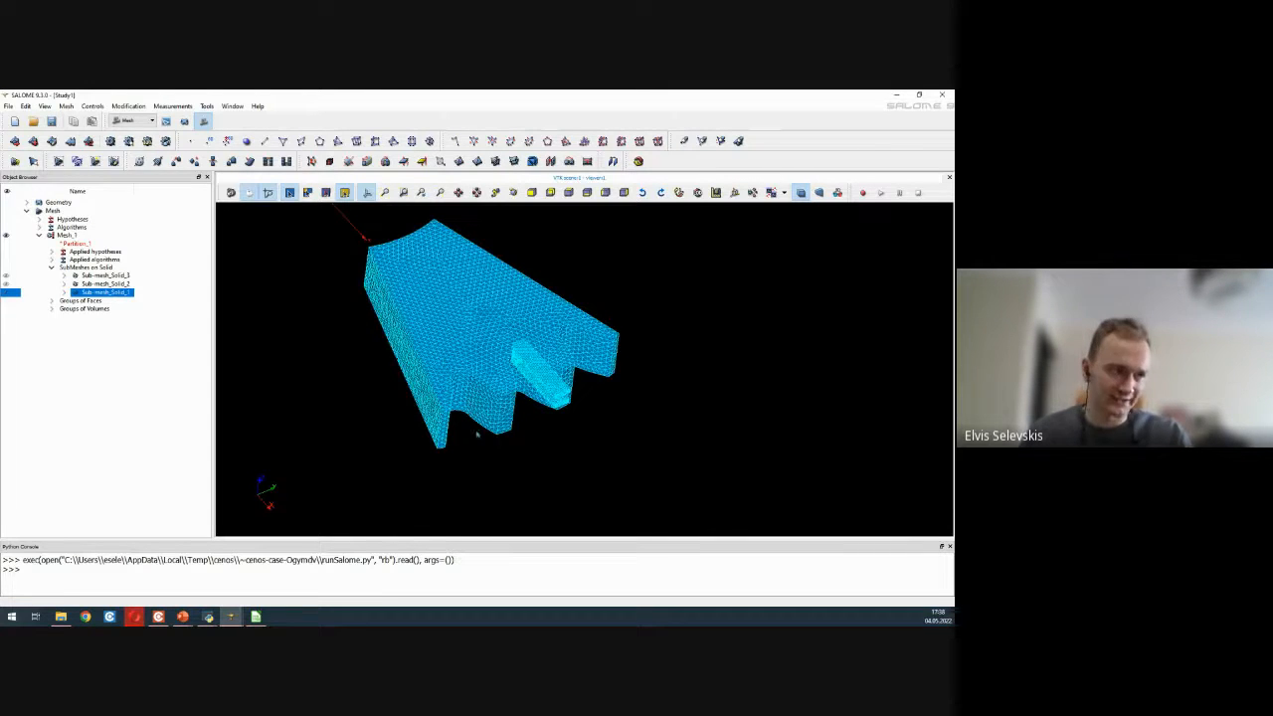
right_click_drag(477, 431, 419, 425, "ctrl")
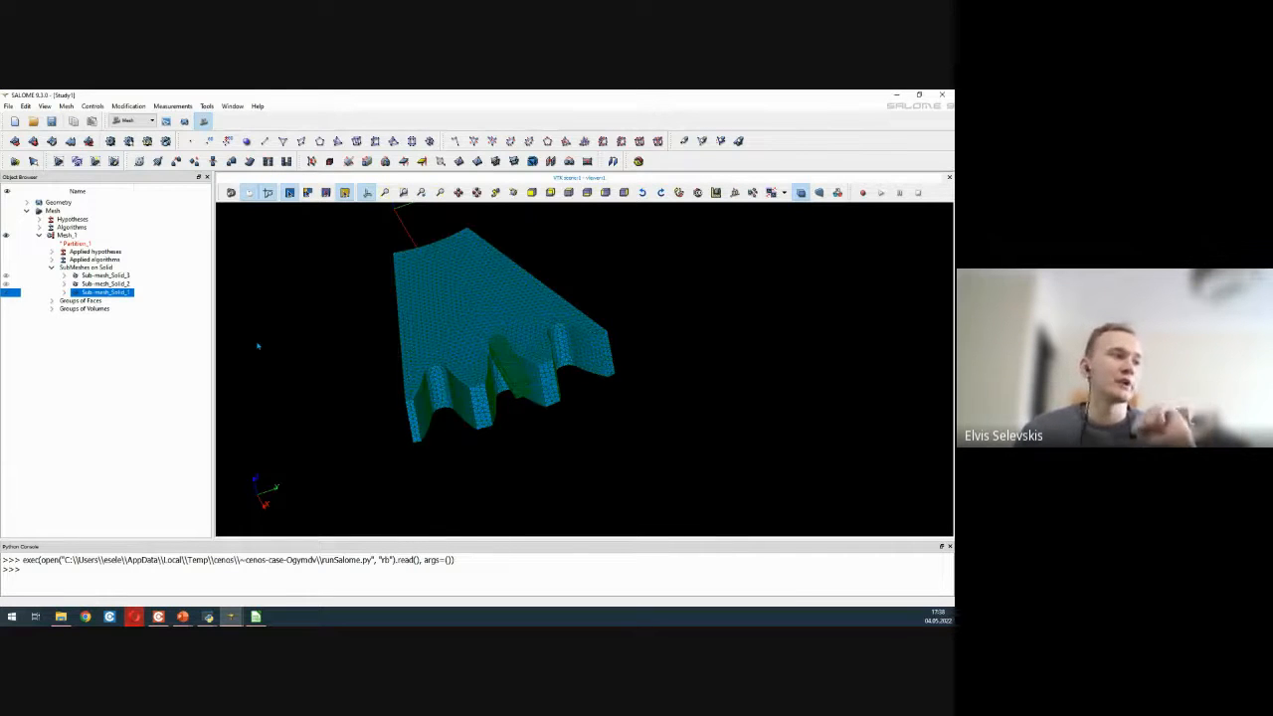
right_click_drag(487, 419, 500, 365, "ctrl")
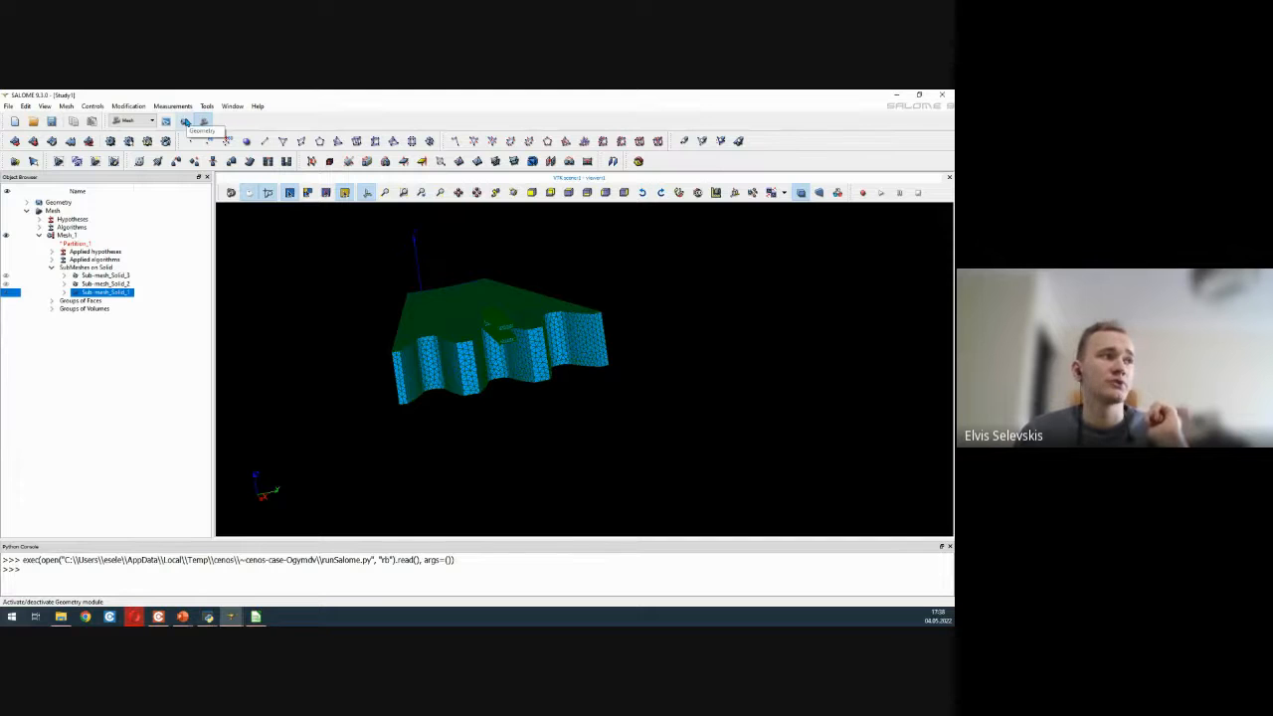
- Switch to the Geometry module
left_click(183, 120)
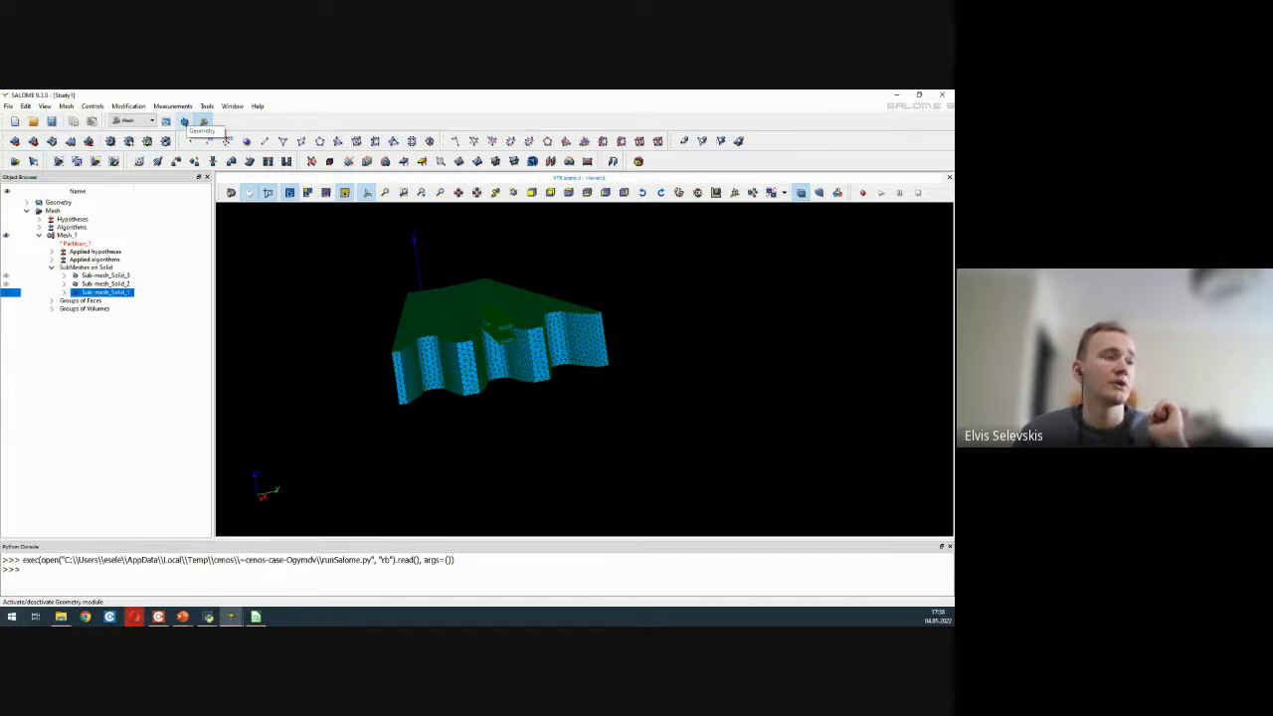
- Switch to the Geometry module and expand the Geometry tree down to the contents of Partition_1
left_click(27, 203)
left_click(27, 203)
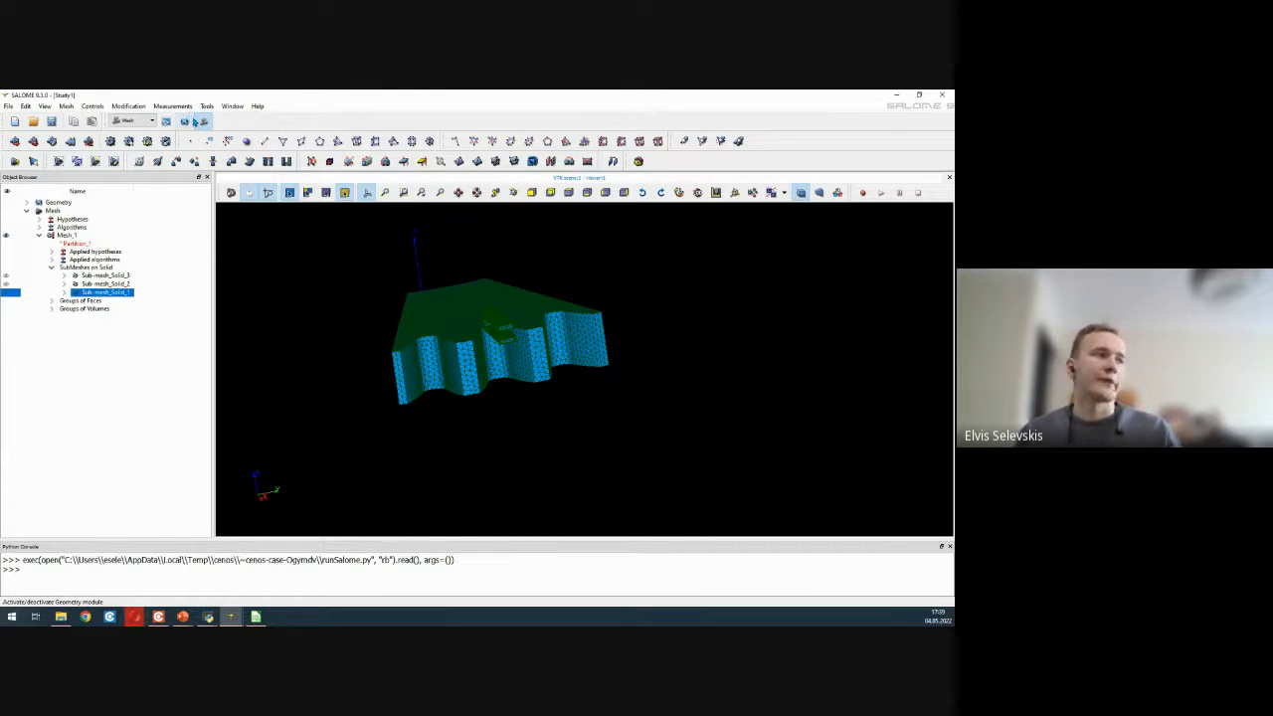
left_click(186, 121)
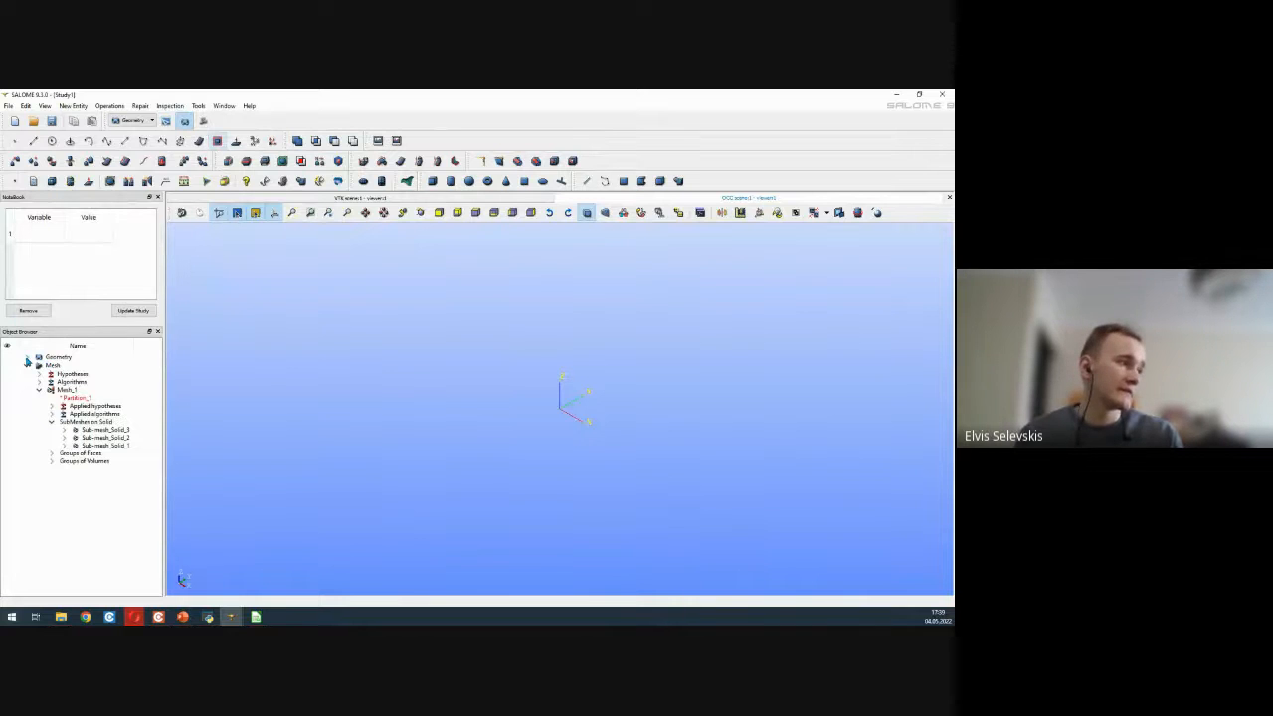
left_click(27, 360)
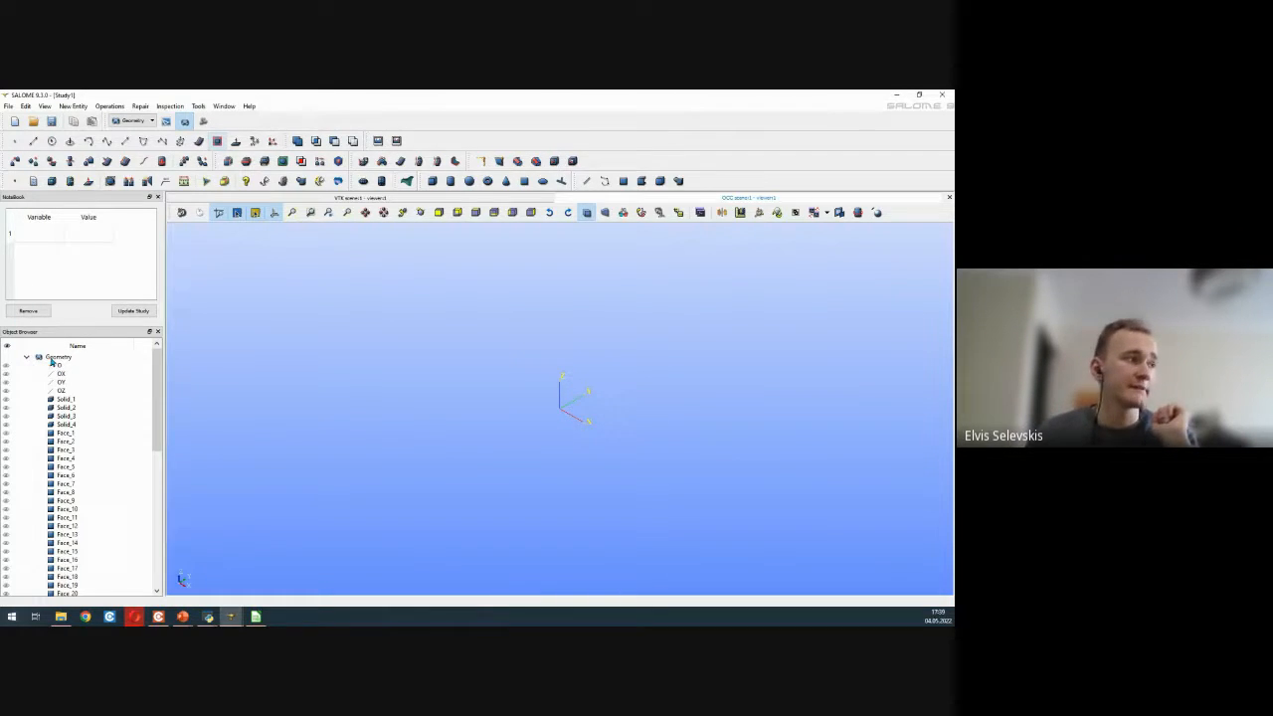
scroll(83, 409, "down", 9)
scroll(84, 408, "down", 4)
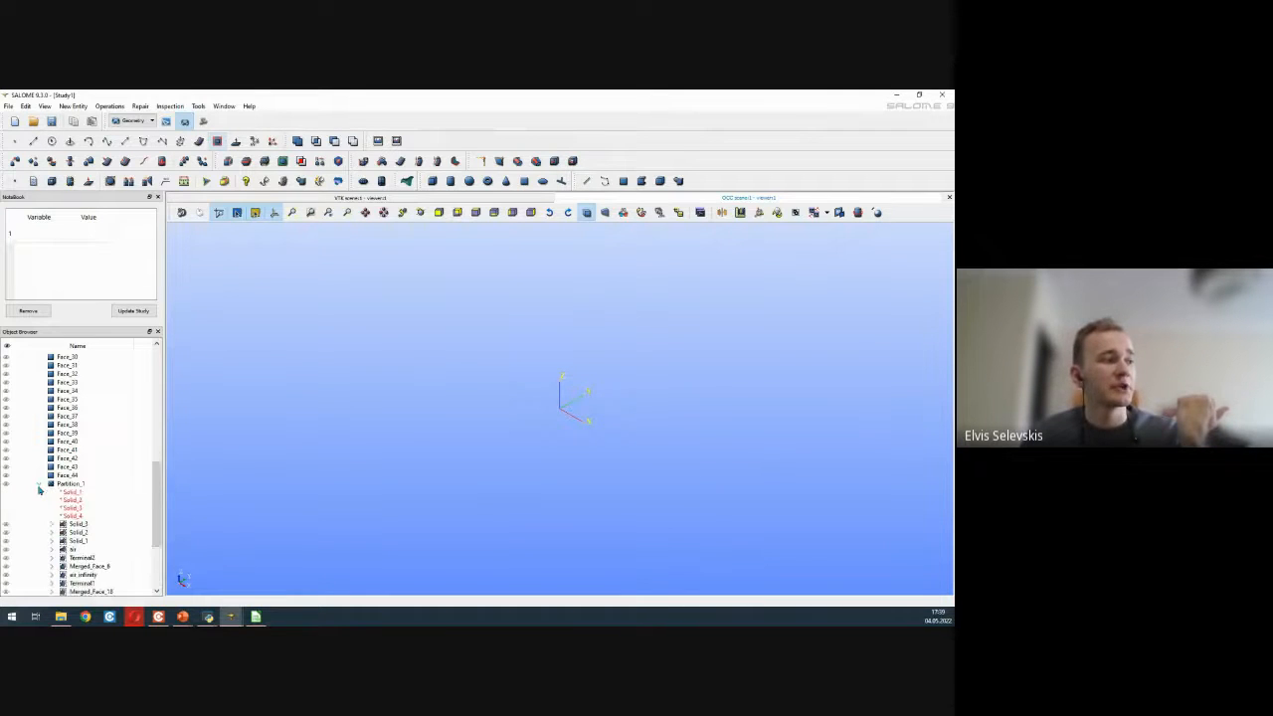
left_click(38, 484)
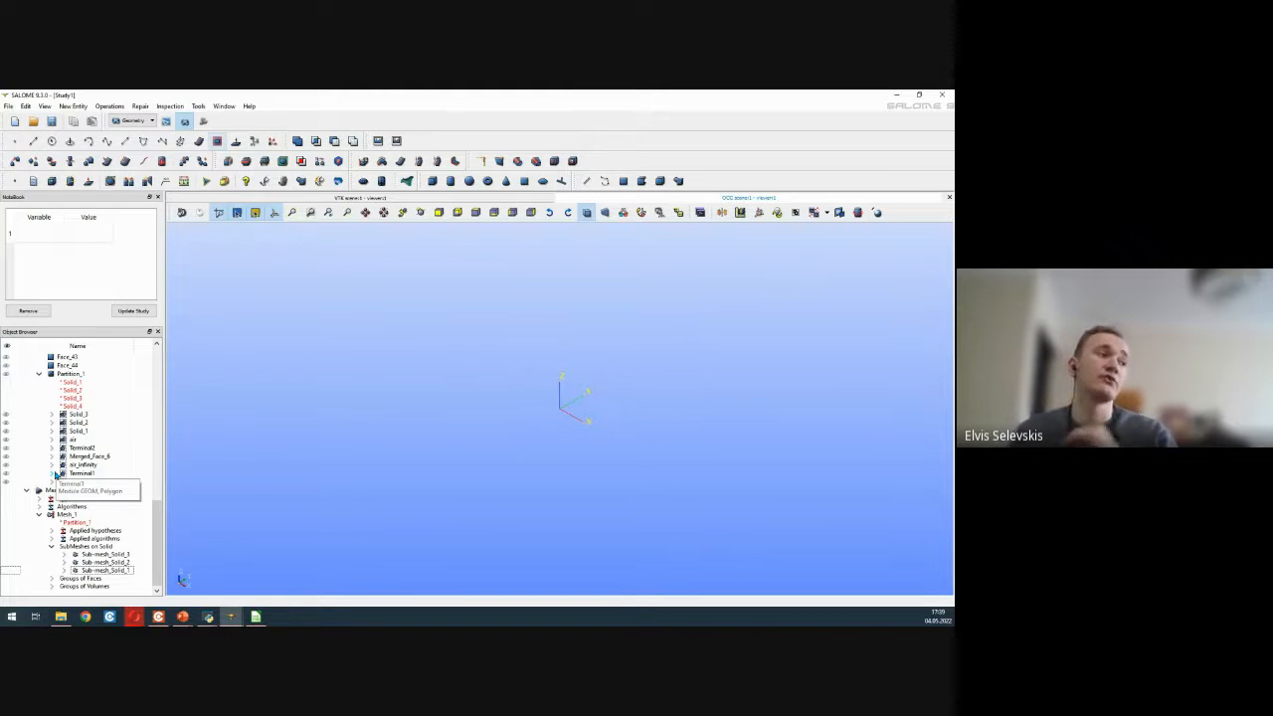
- Display Solid_1, Solid_2 and Solid_3 of Partition_1 fitted to the view, and hide all three again
left_click(7, 422)
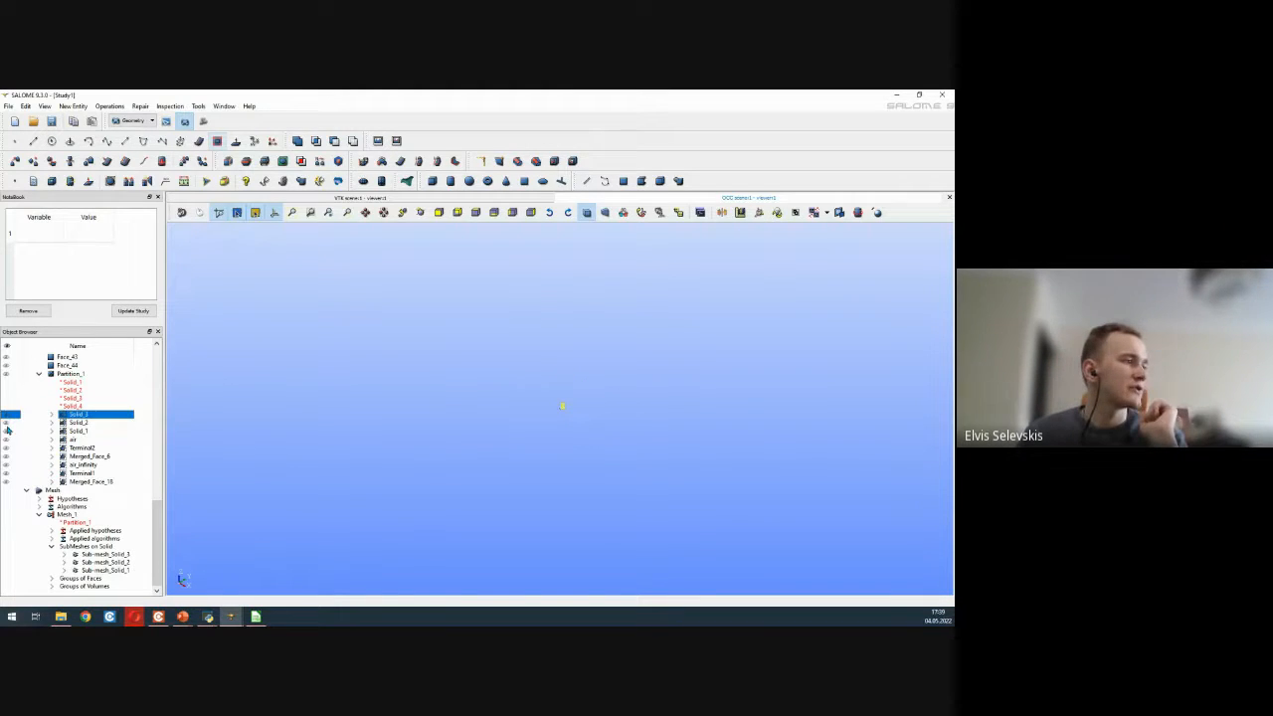
left_click(6, 431)
left_click(335, 411)
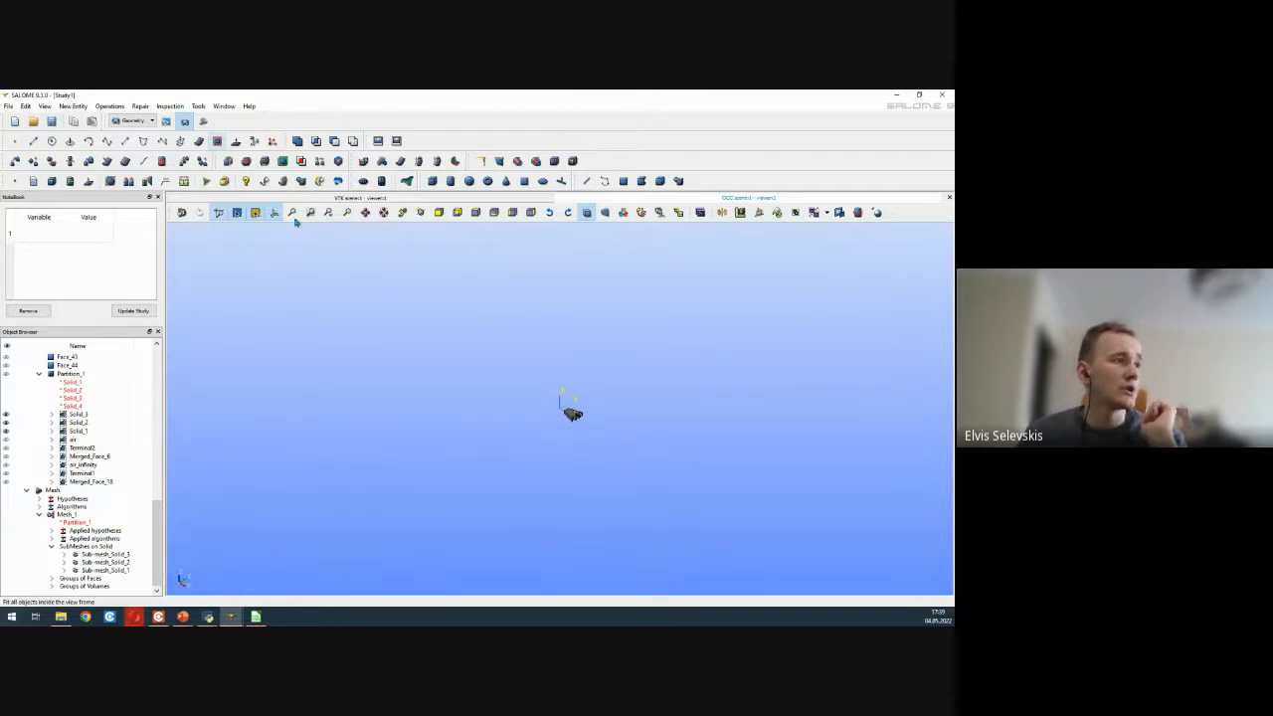
left_click(292, 214)
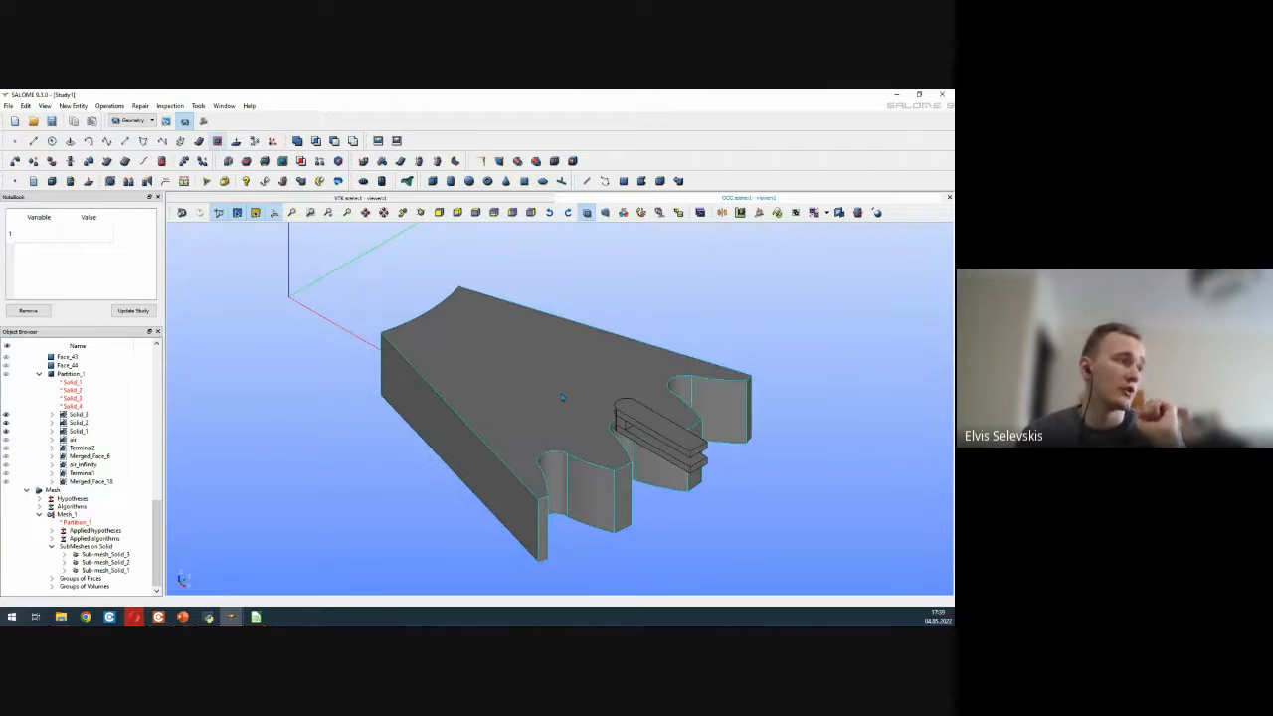
left_click(6, 433)
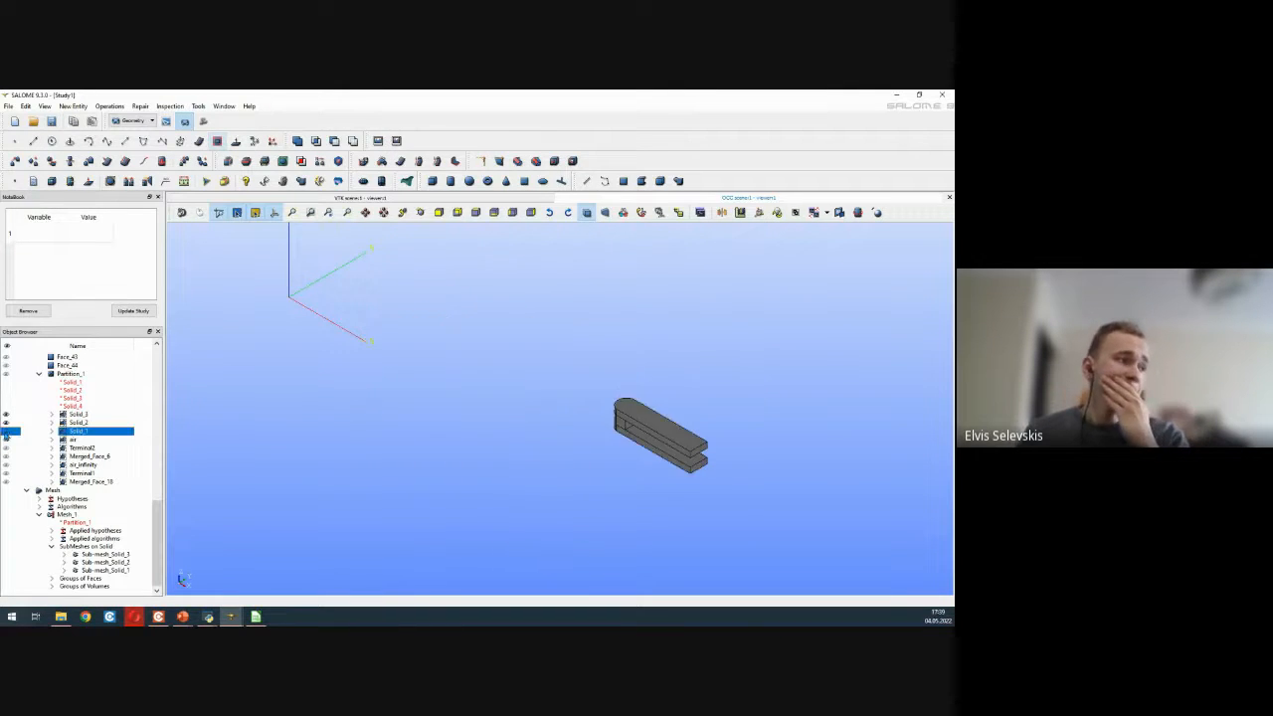
left_click(8, 425)
left_click(6, 415)
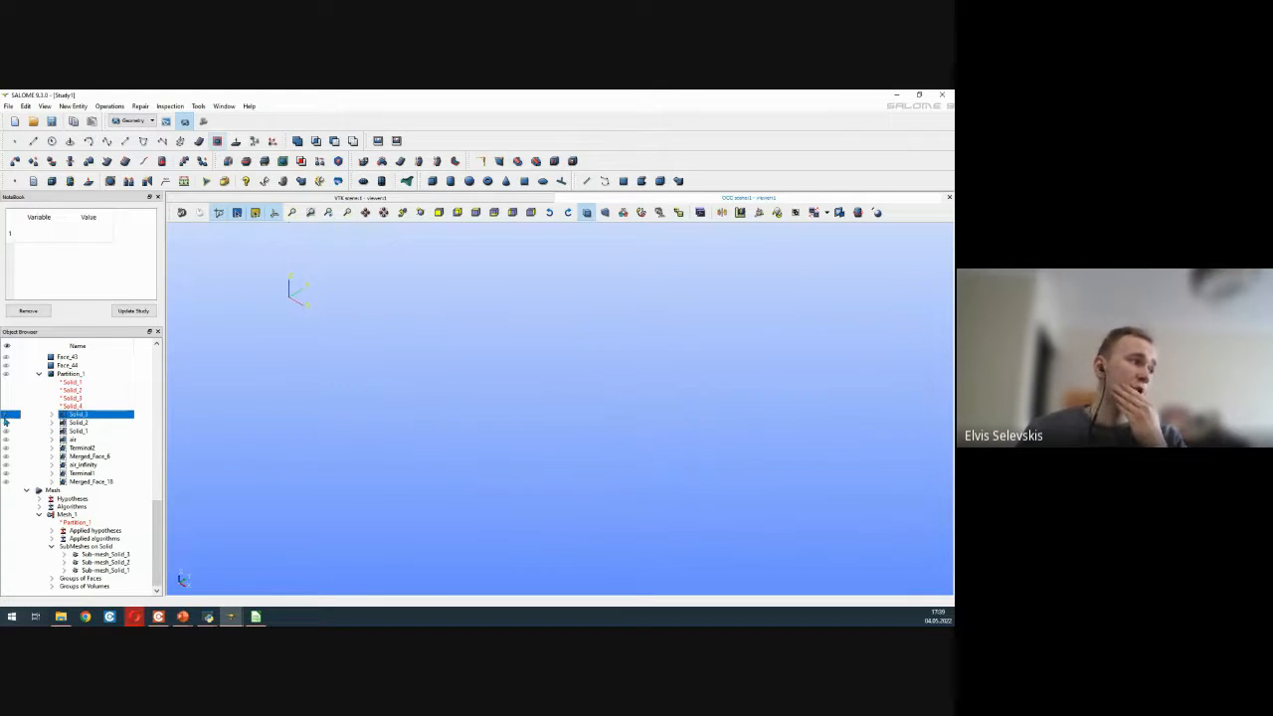
- Display the Merged_Face_18 group, inspect which faces it covers, and hide it again
left_click(6, 483)
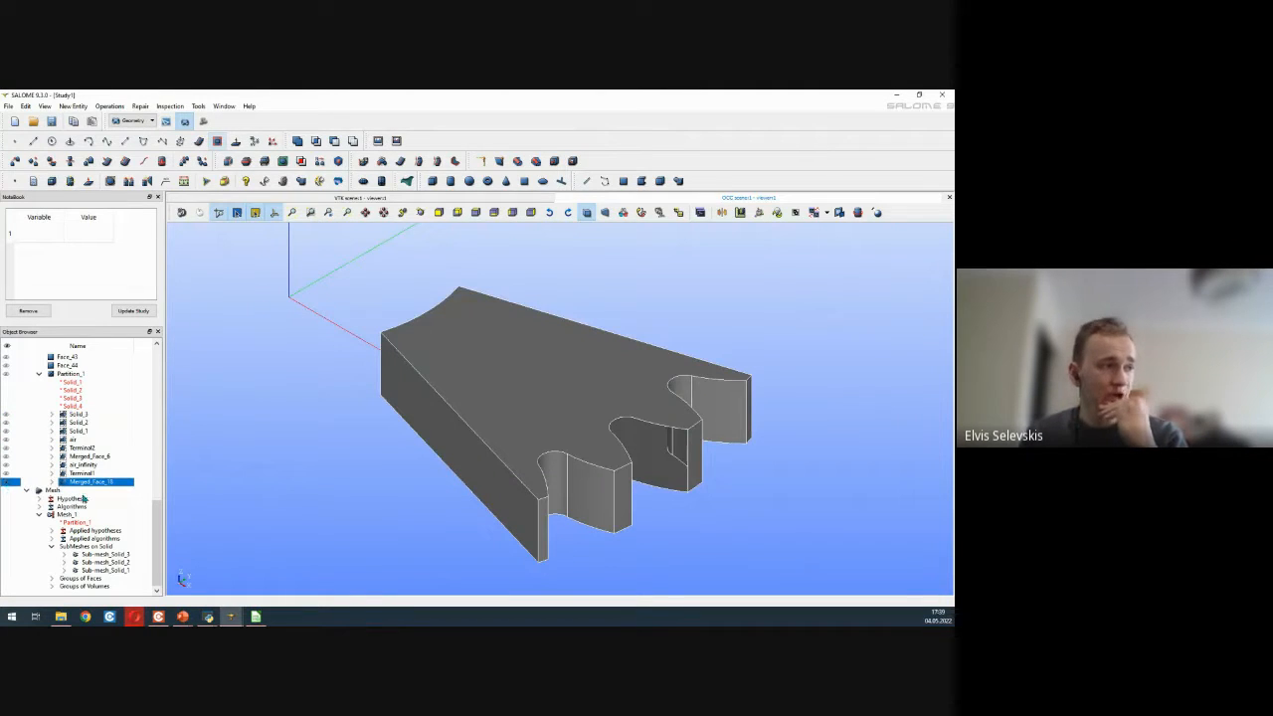
left_click(202, 214)
left_click_drag(584, 352, 276, 468)
left_click(6, 482)
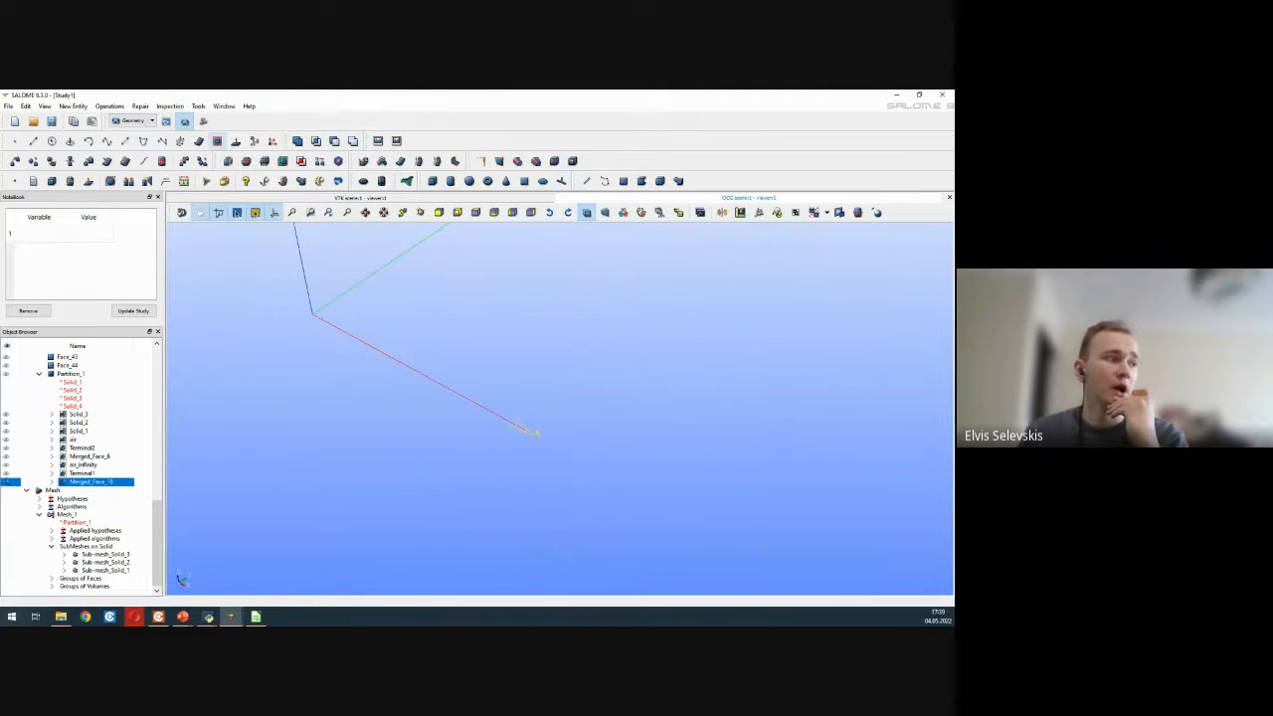
- Display the Merged_Face_6 group and inspect its faces from several angles
left_click(5, 456)
left_click_drag(685, 419, 579, 376)
left_click_drag(668, 457, 733, 418)
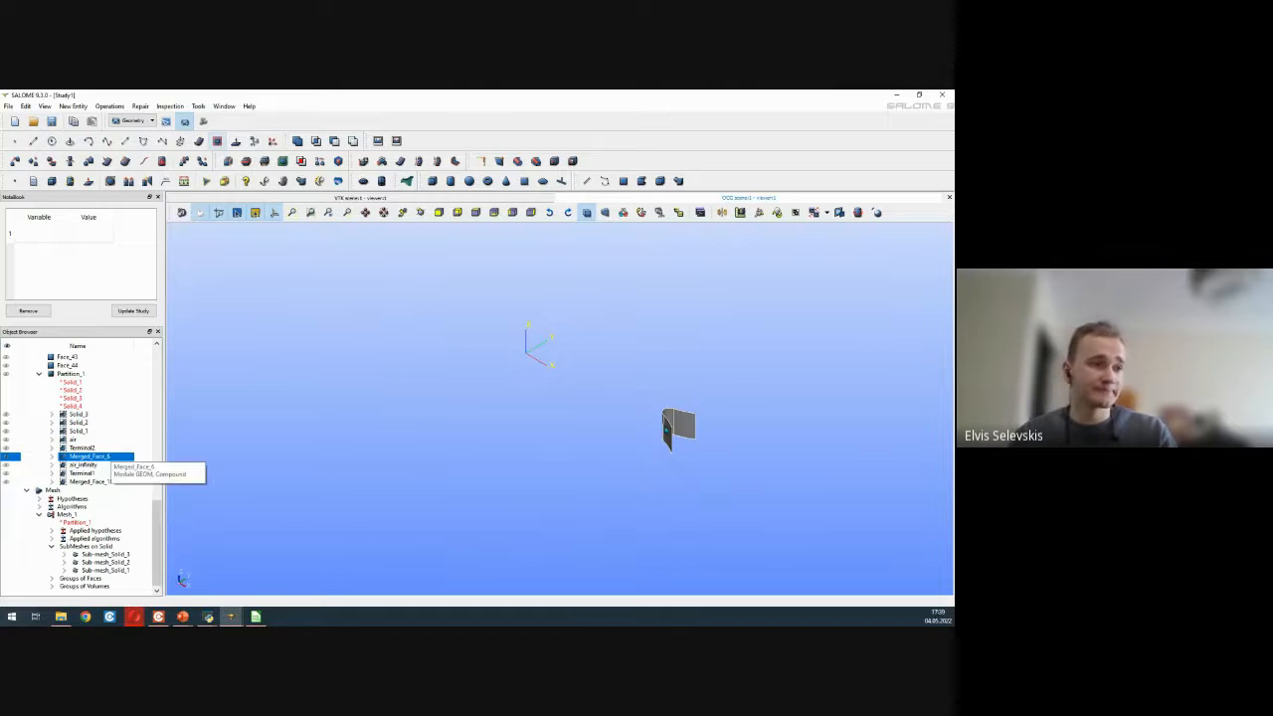
right_click_drag(665, 429, 634, 450, "ctrl")
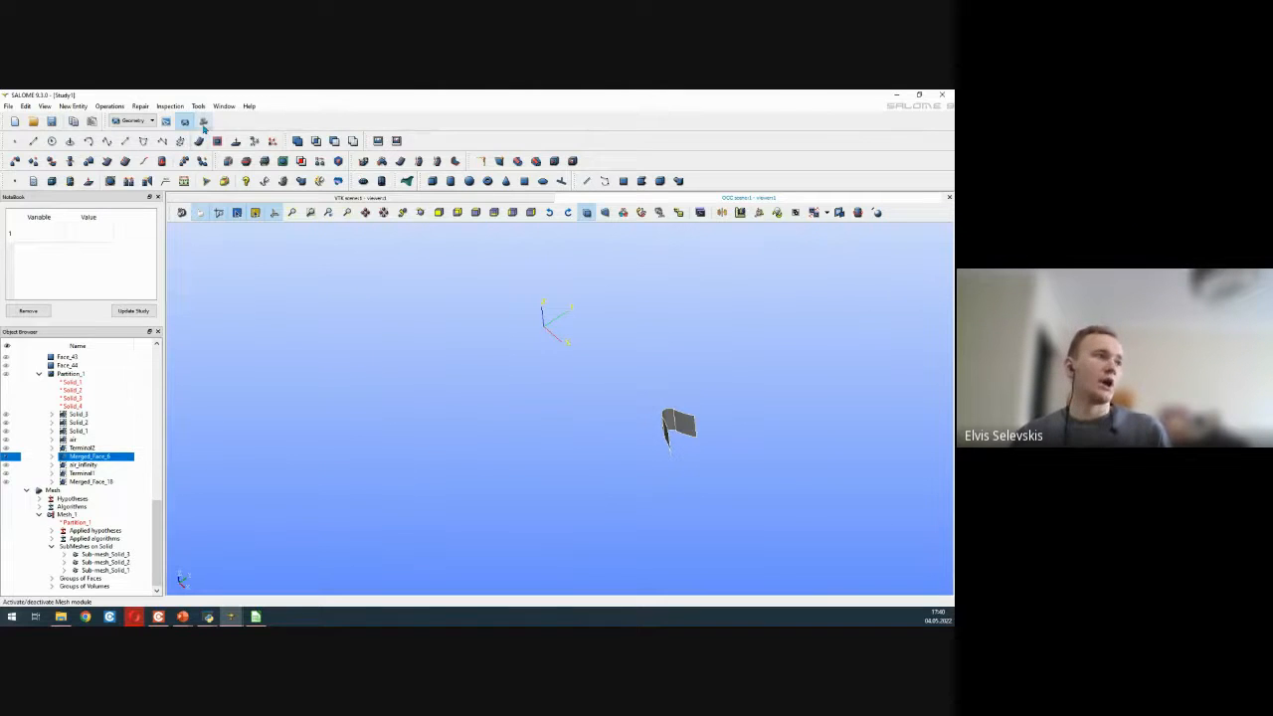
- In the Mesh module, start a sub-mesh of Mesh_1 named Workpiece_Fine with Merged_Face_6 as its geometry
left_click(204, 121)
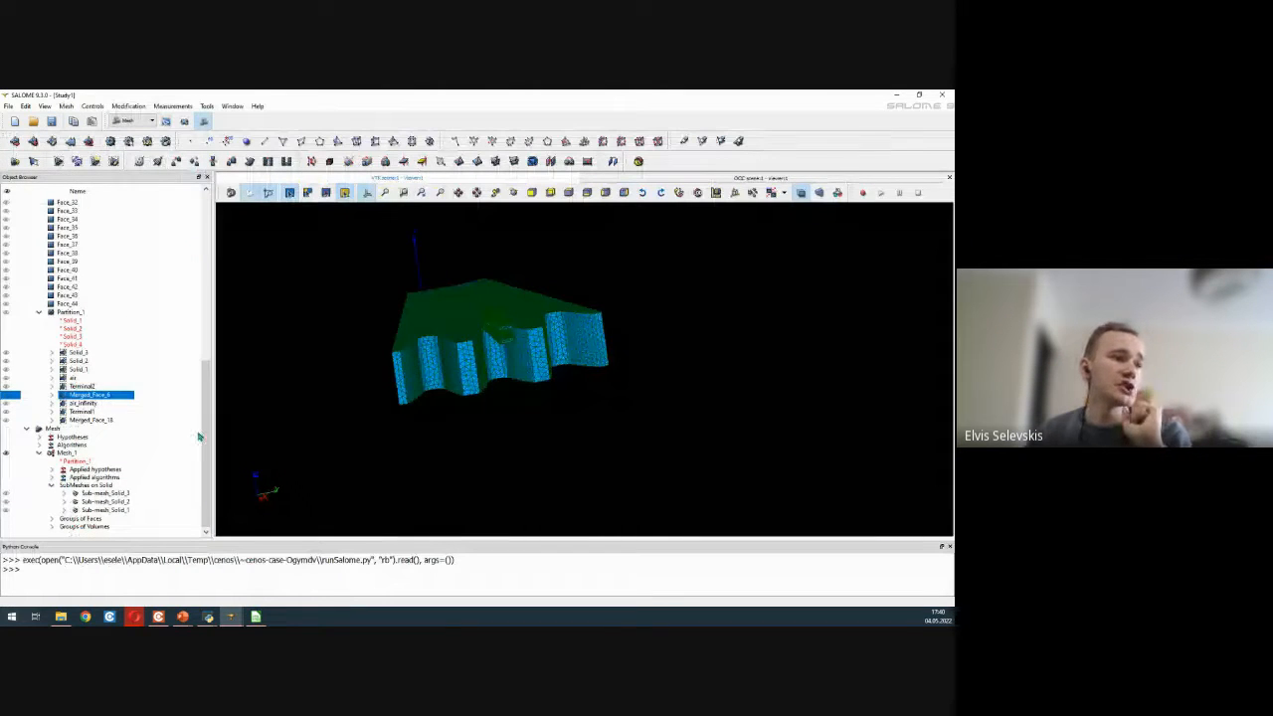
left_click(117, 455)
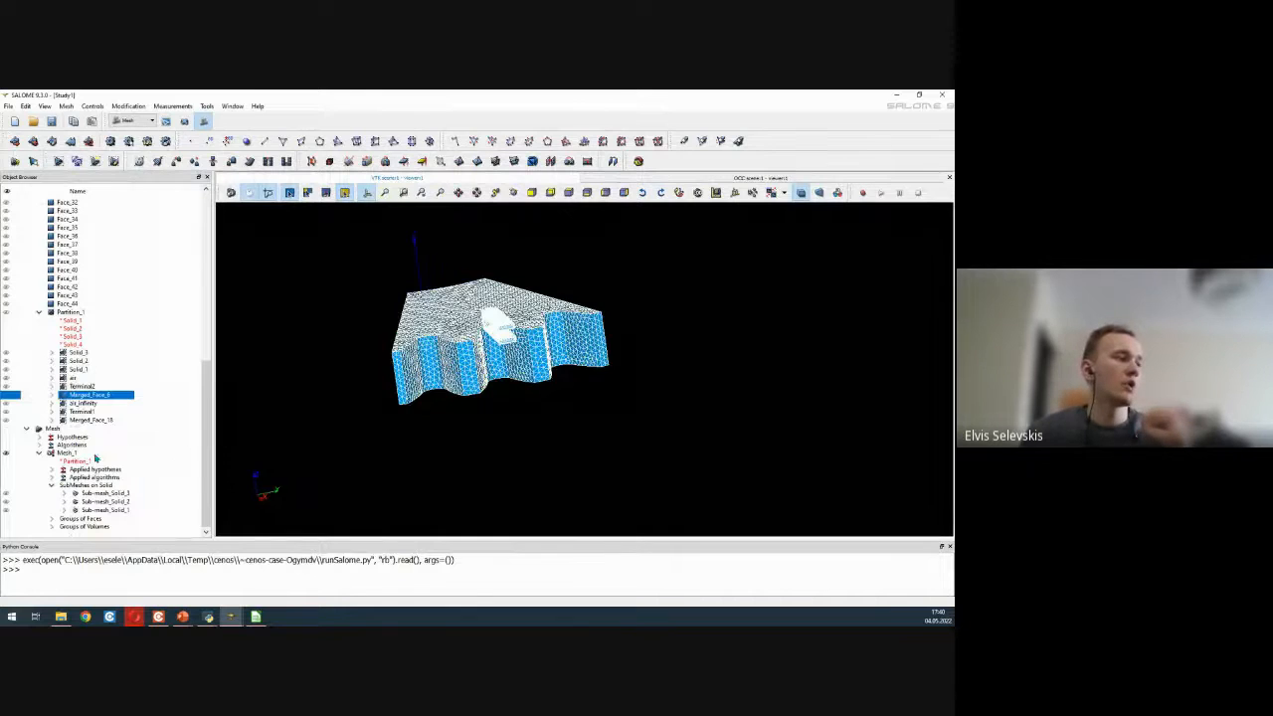
right_click(67, 457)
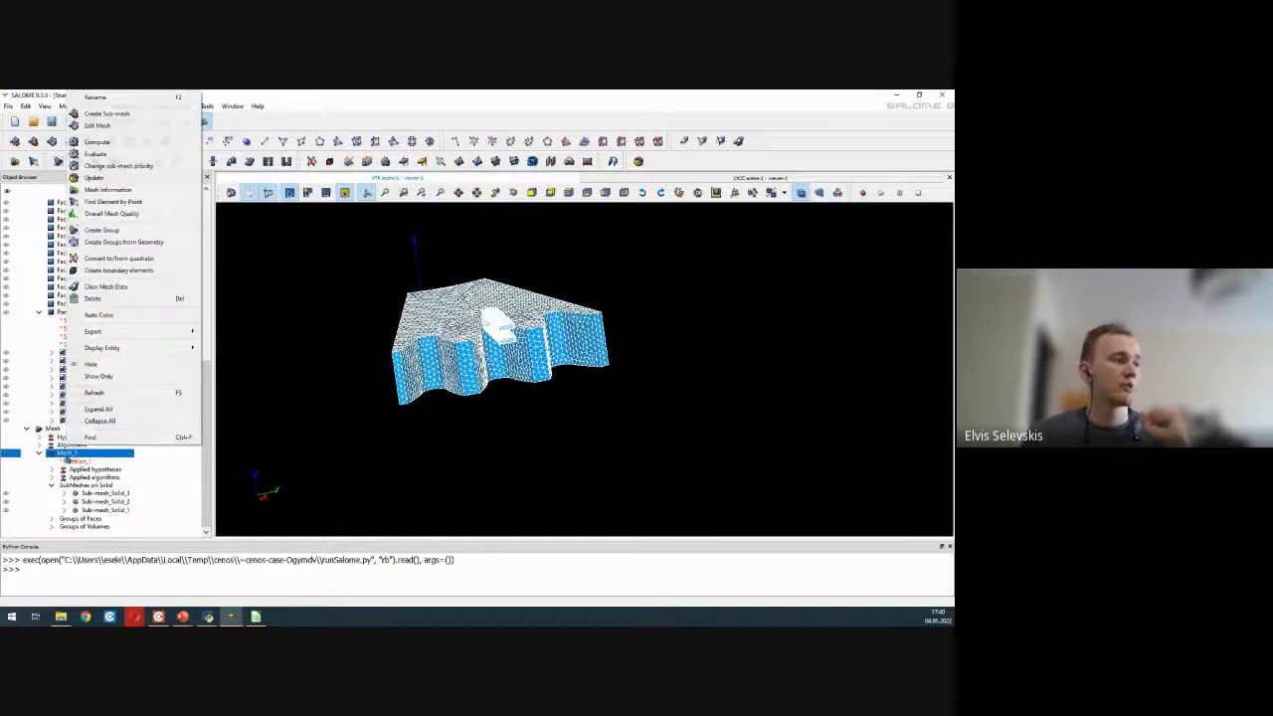
left_click(102, 116)
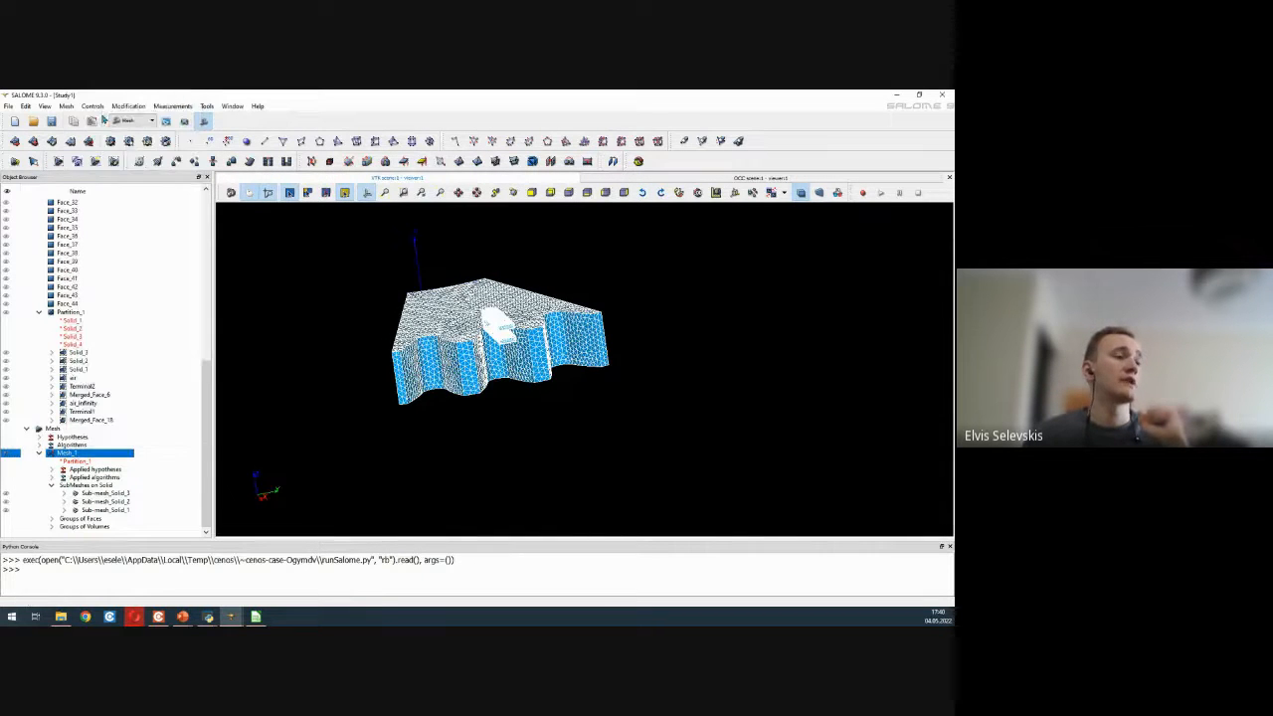
left_click_drag(497, 244, 640, 269)
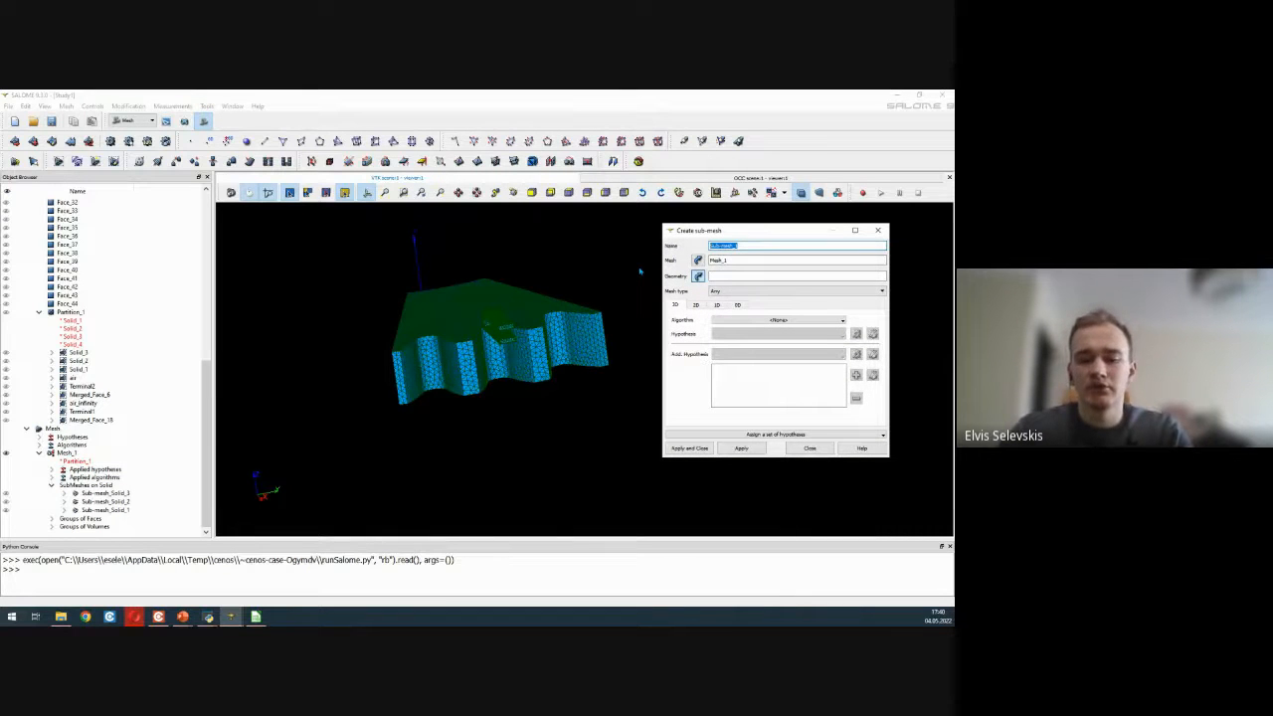
type("Works")
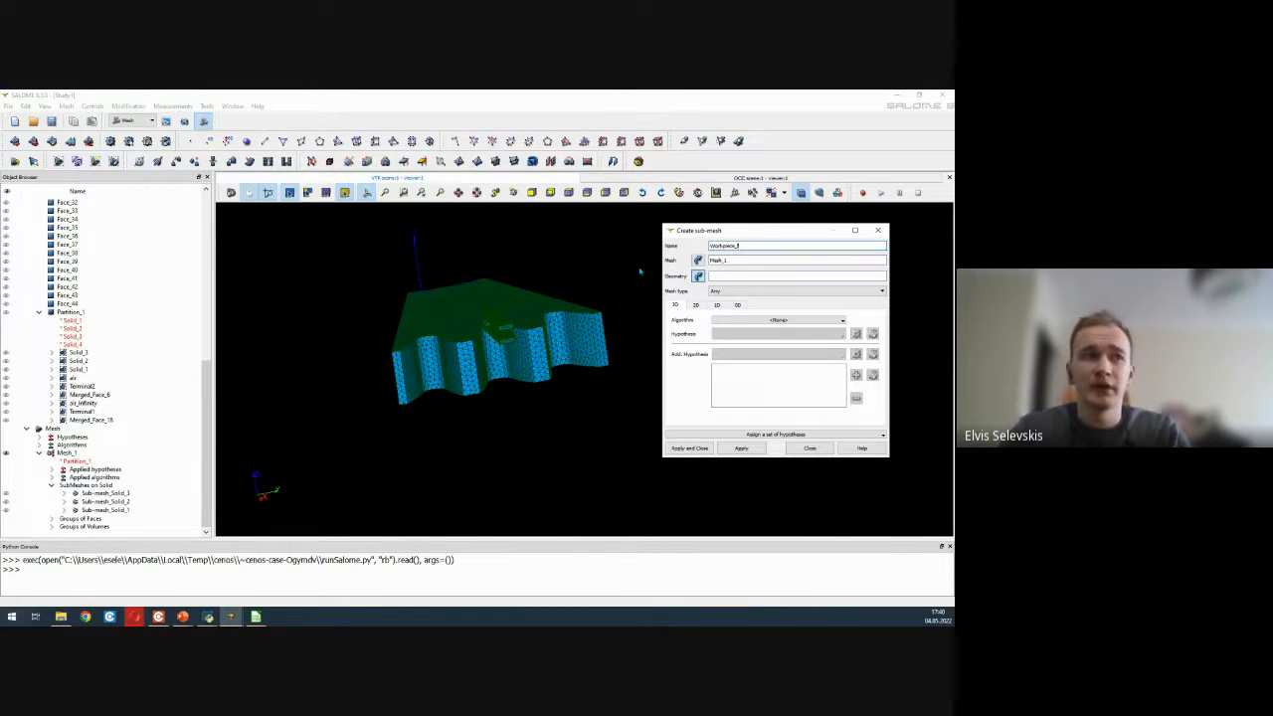
type("iece_F")
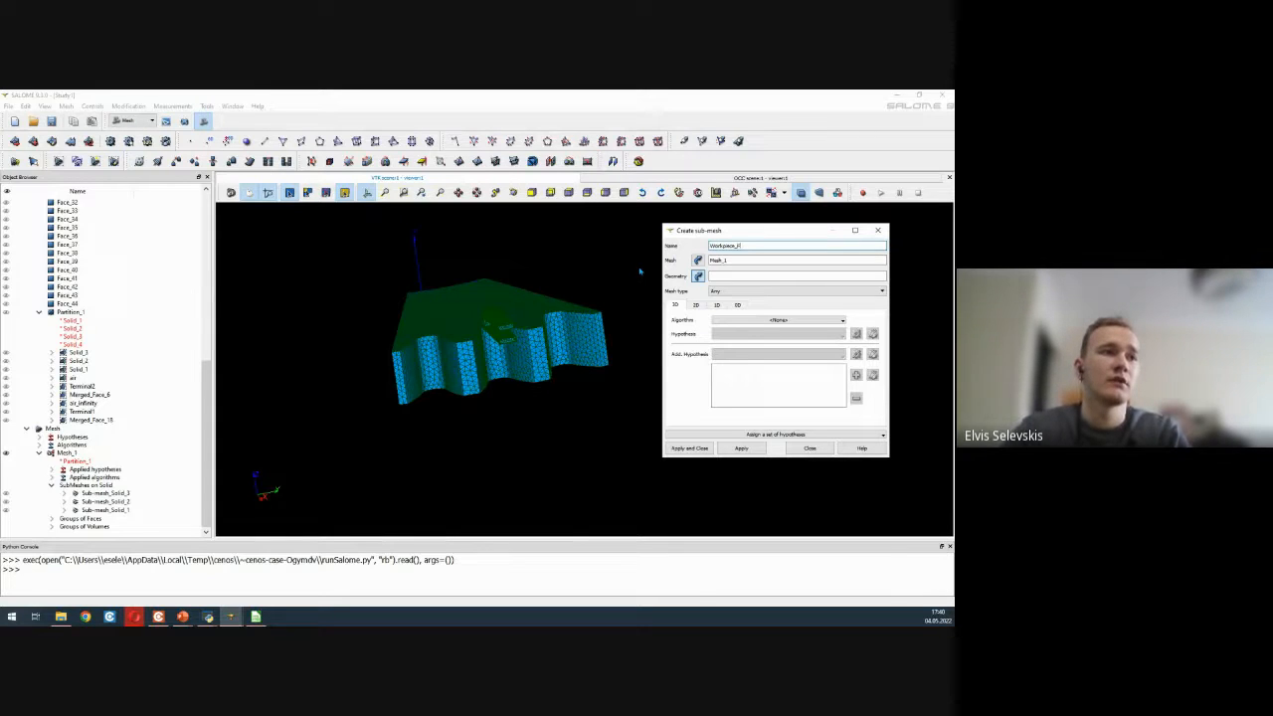
type("ine")
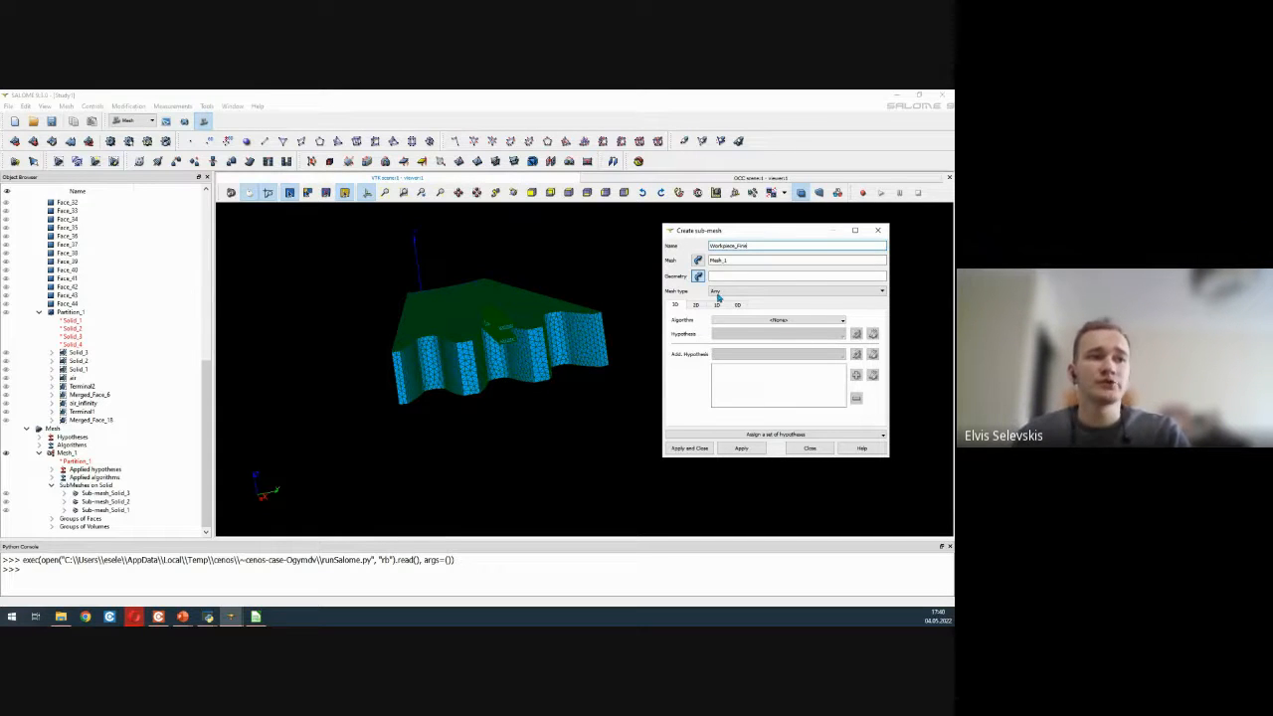
left_click(100, 398)
left_click(100, 395)
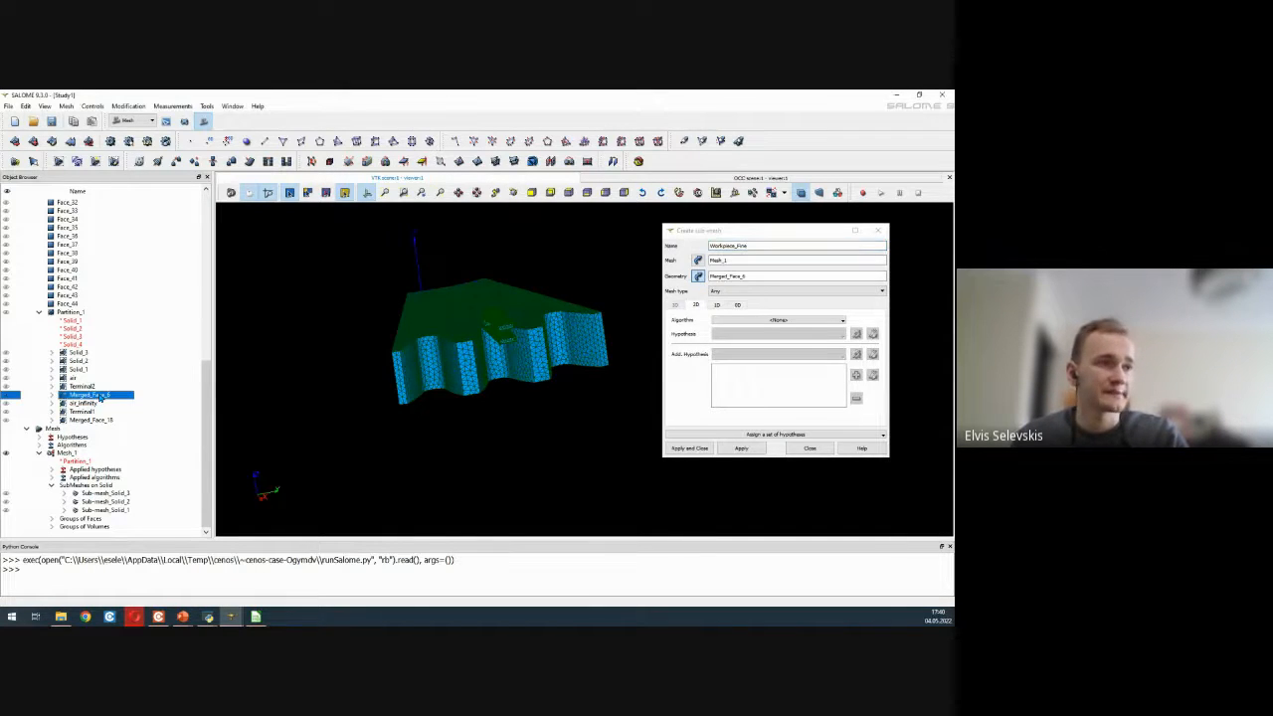
- Assign the 2D Automatic Triangulation hypothesis set with a maximum length of 0.6, naming the hypothesis Max Size_0.6
left_click(779, 436)
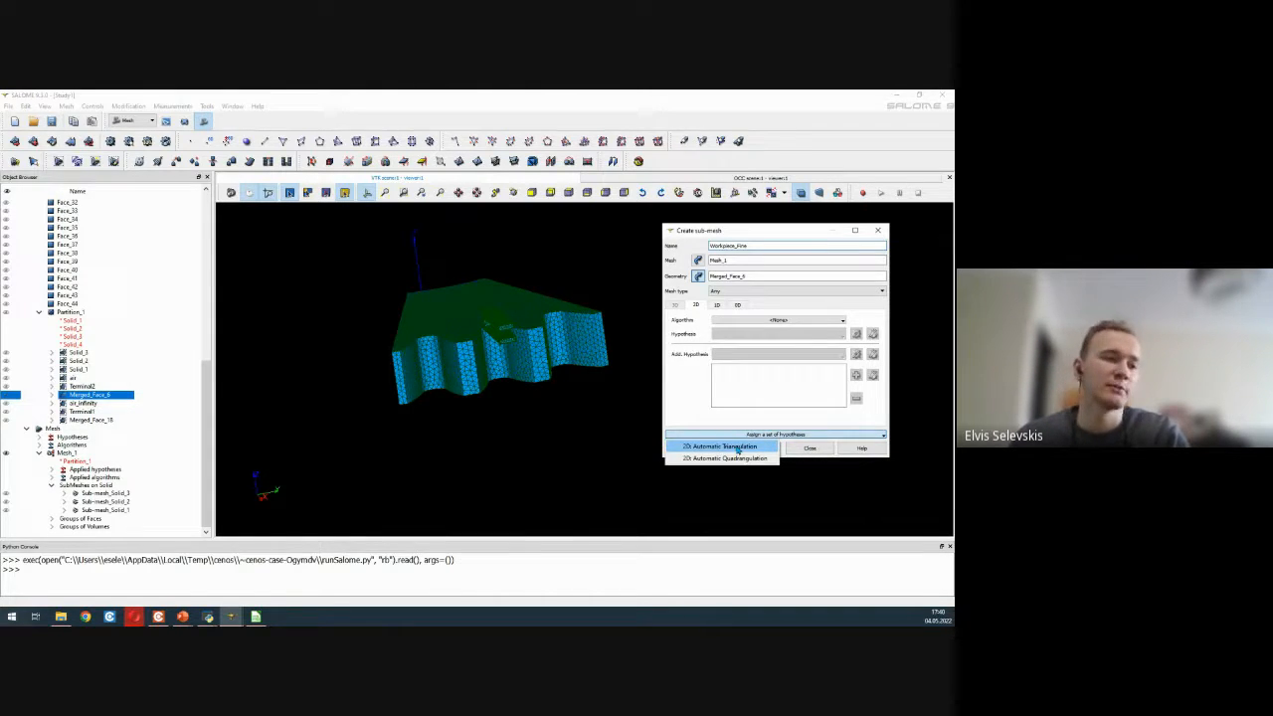
left_click(738, 448)
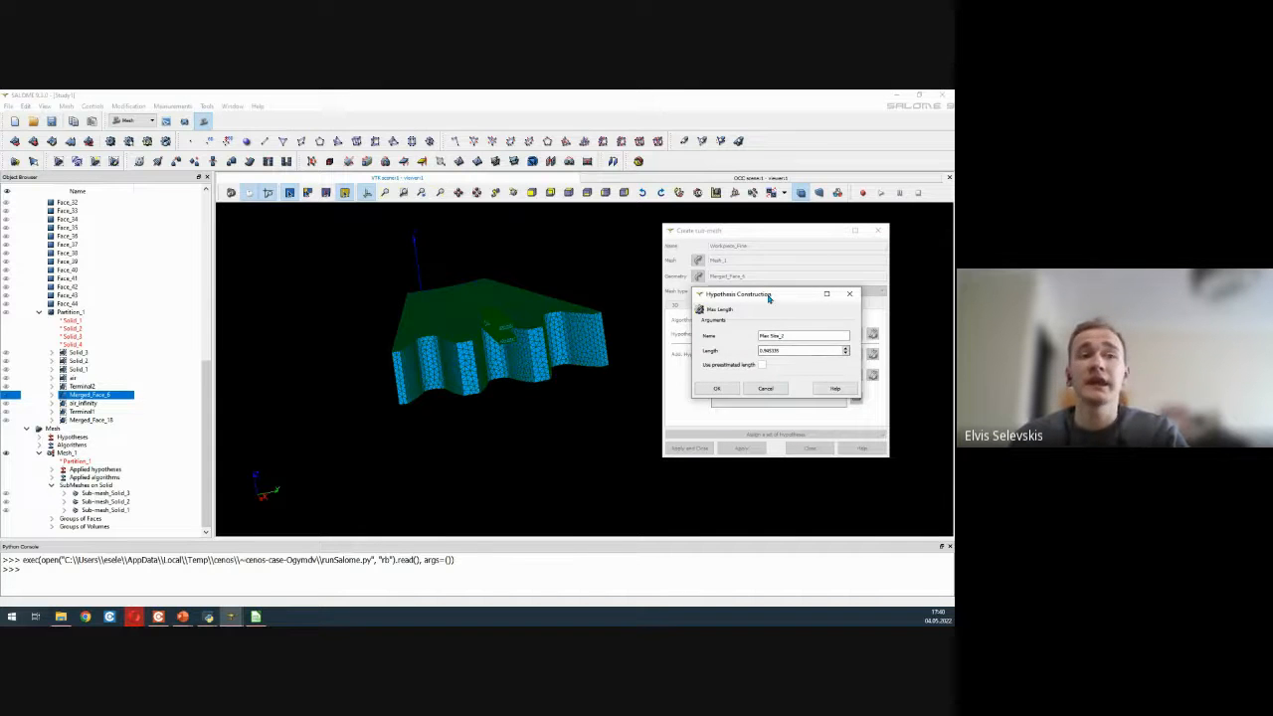
left_click_drag(768, 298, 707, 378)
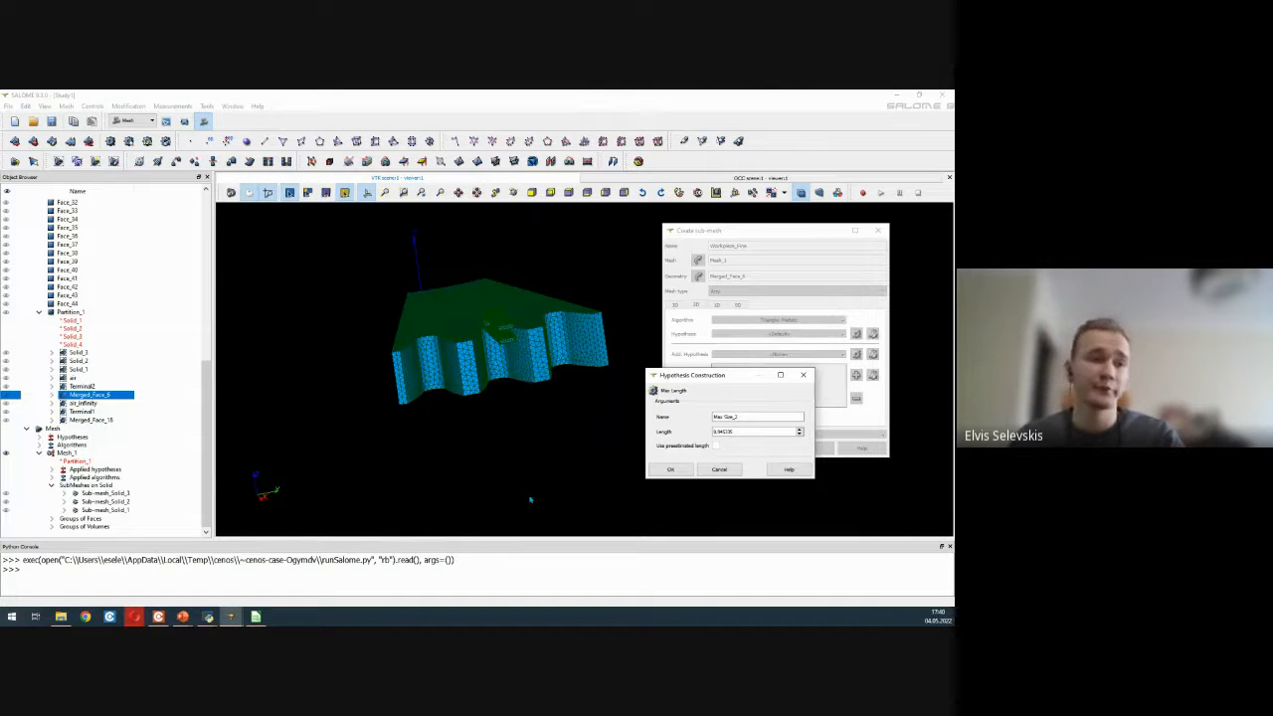
left_click(738, 418)
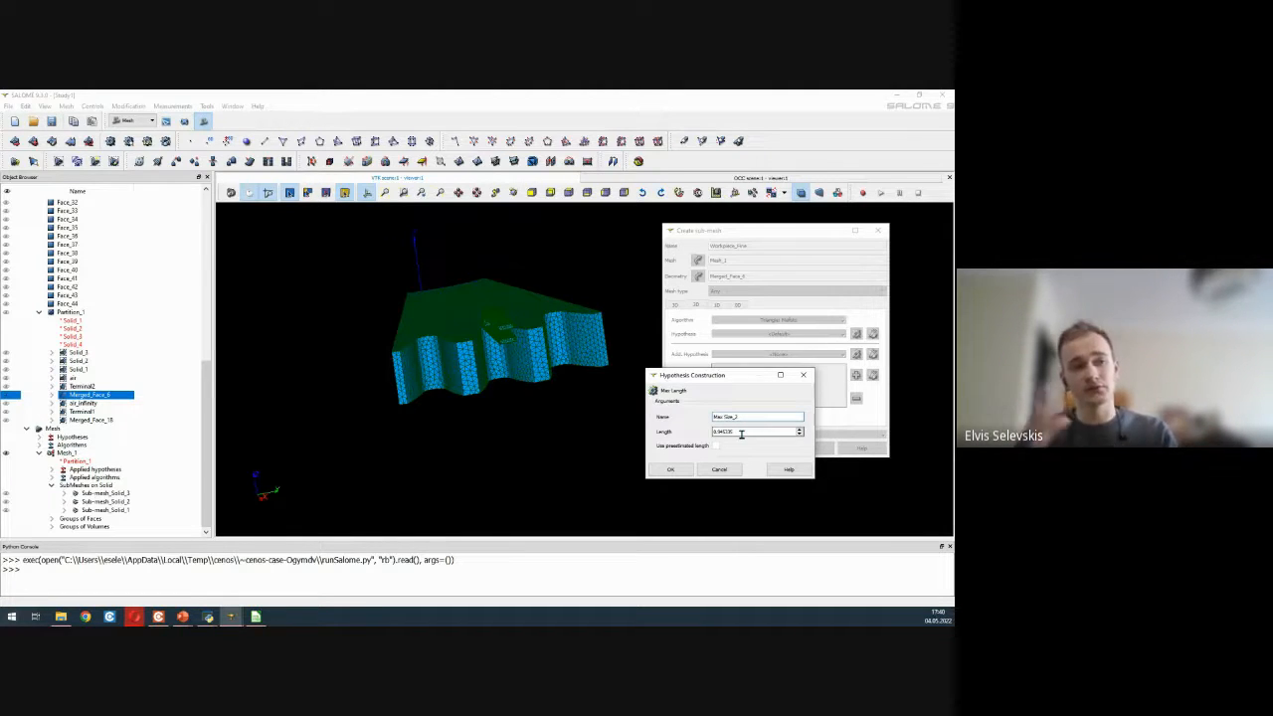
double_click(741, 433)
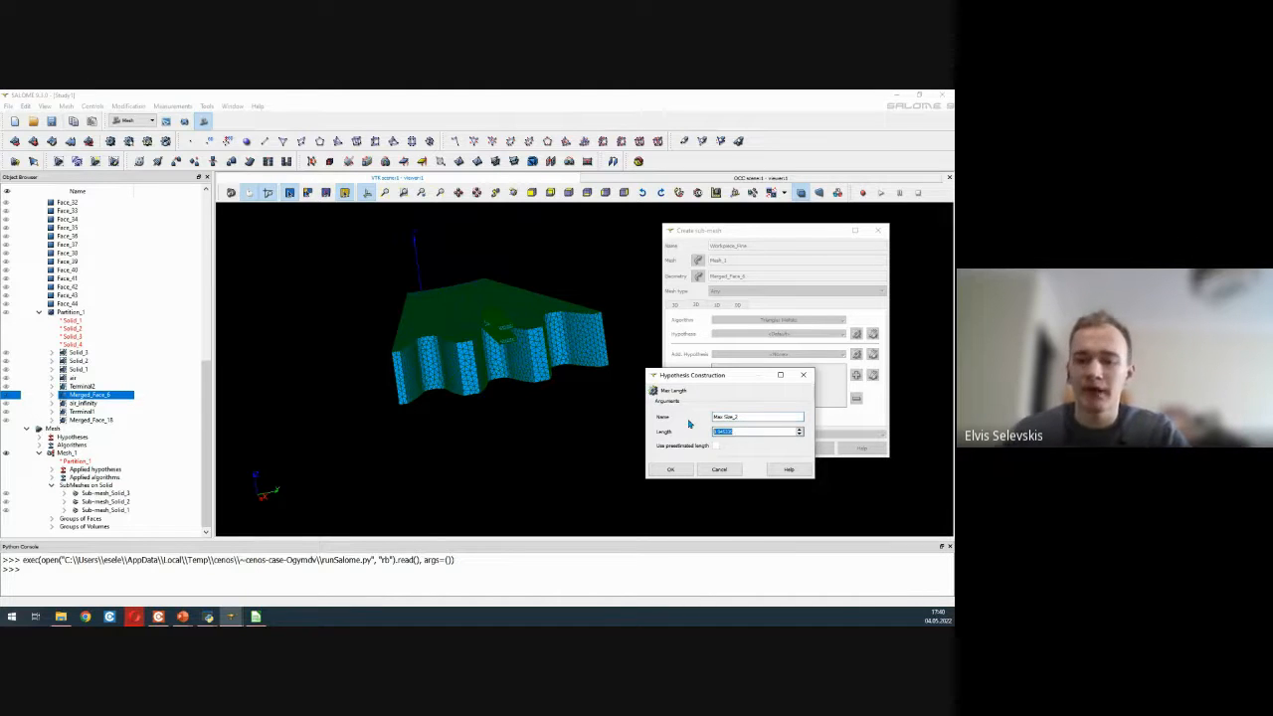
type("0.")
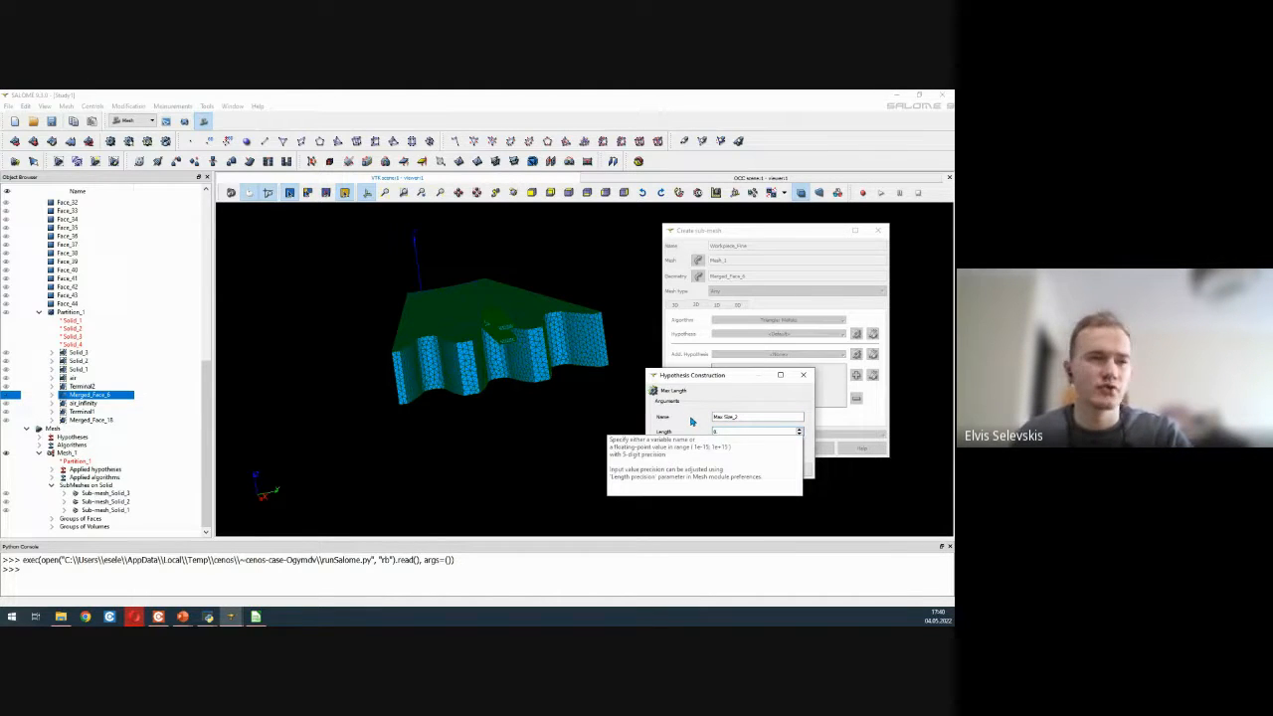
type("5")
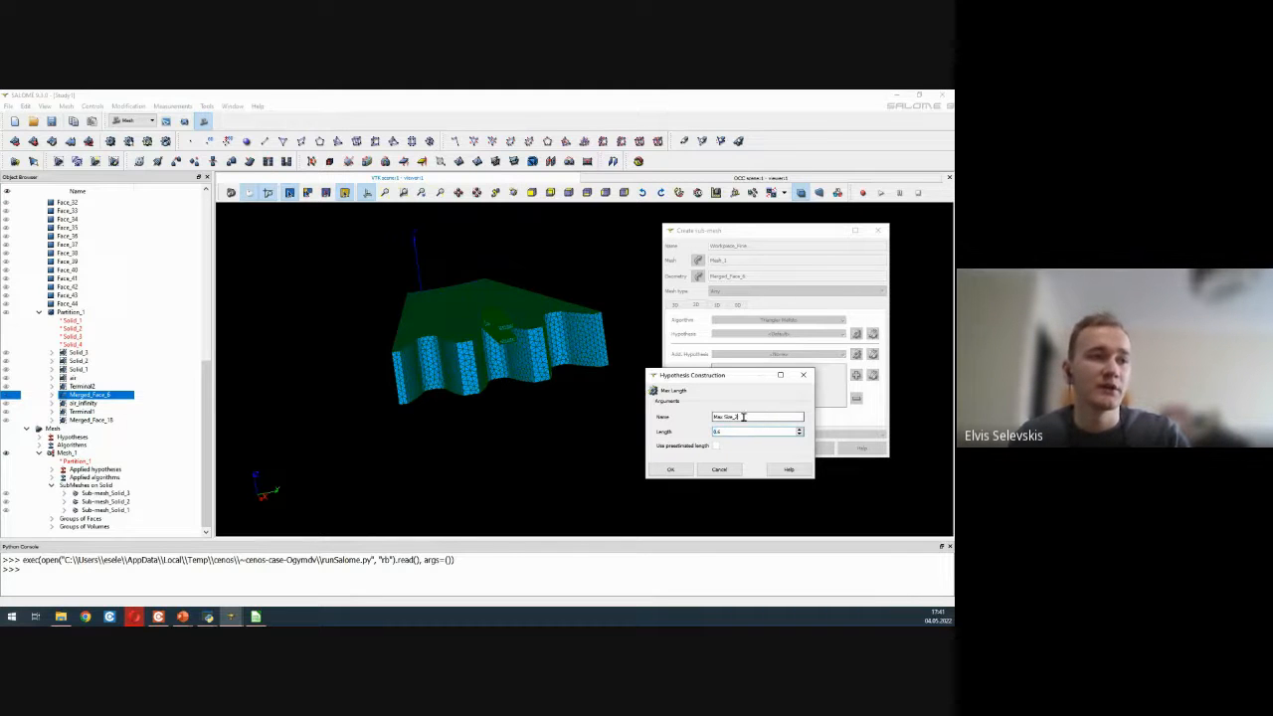
key("BackSpace")
type("6")
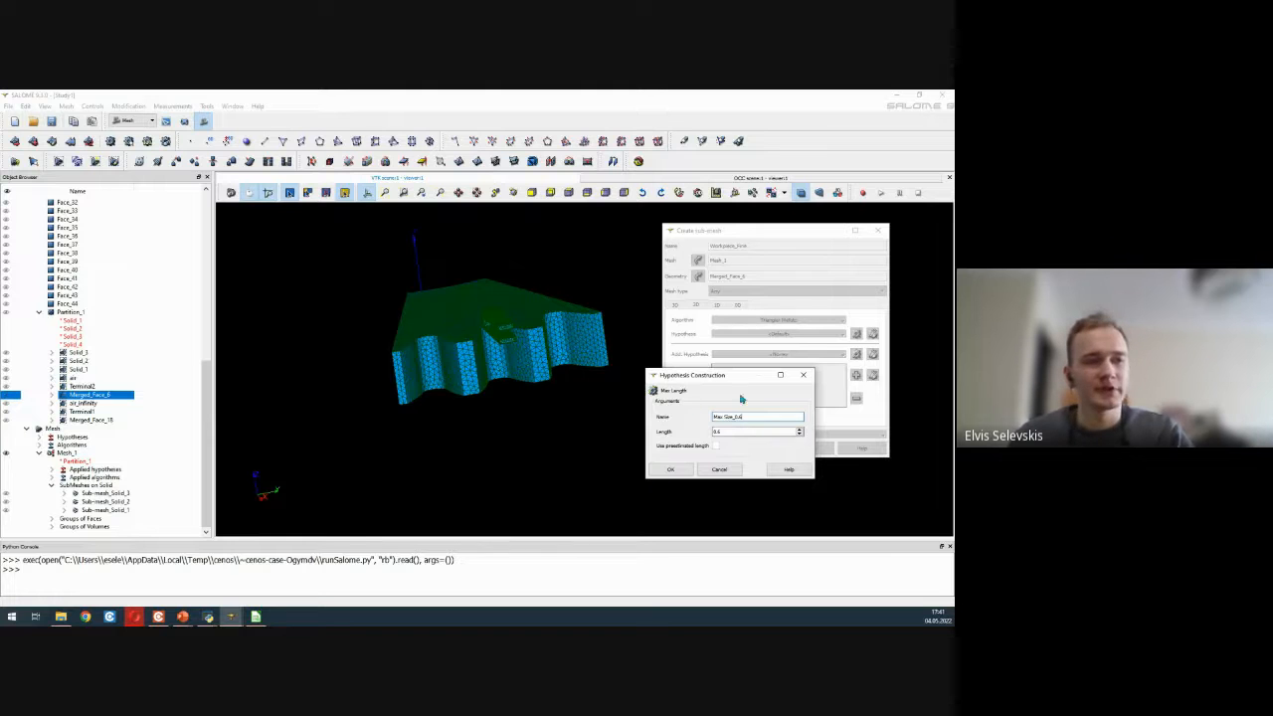
left_click(669, 470)
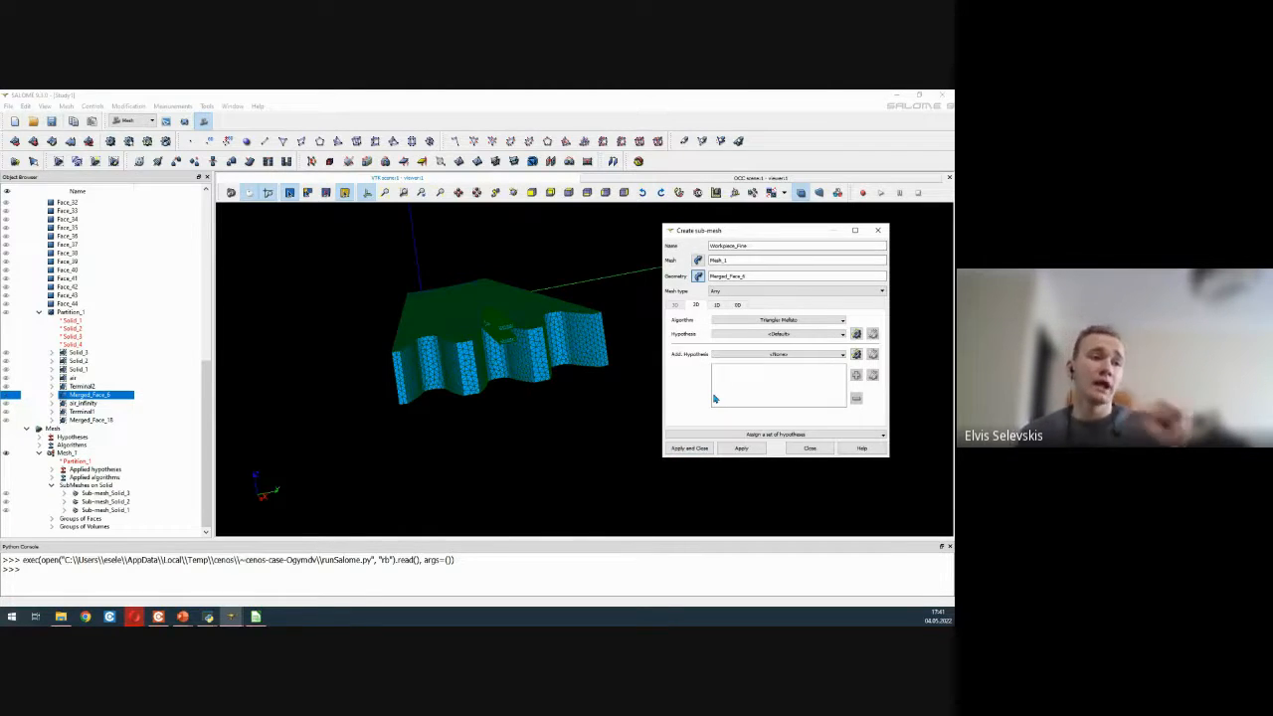
- Set the sub-mesh's 2D algorithm to NETGEN 2D and add a Length From Edges hypothesis
left_click(736, 323)
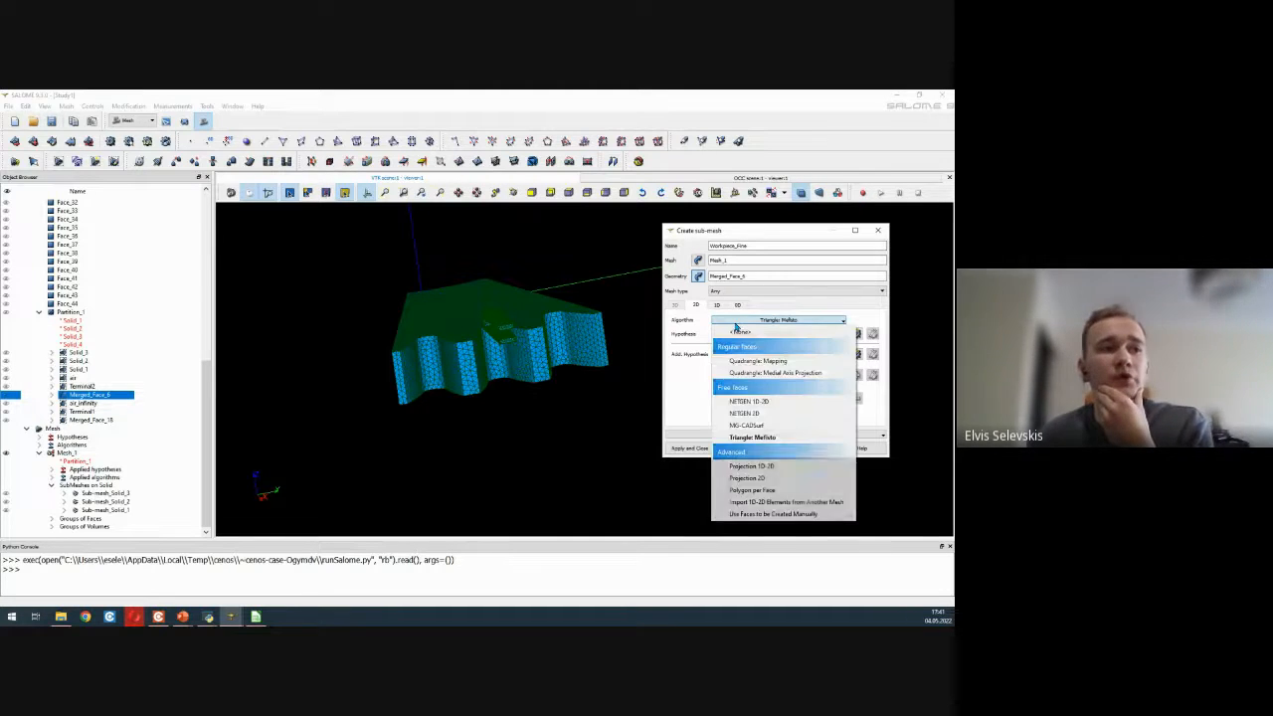
left_click(767, 415)
left_click(855, 335)
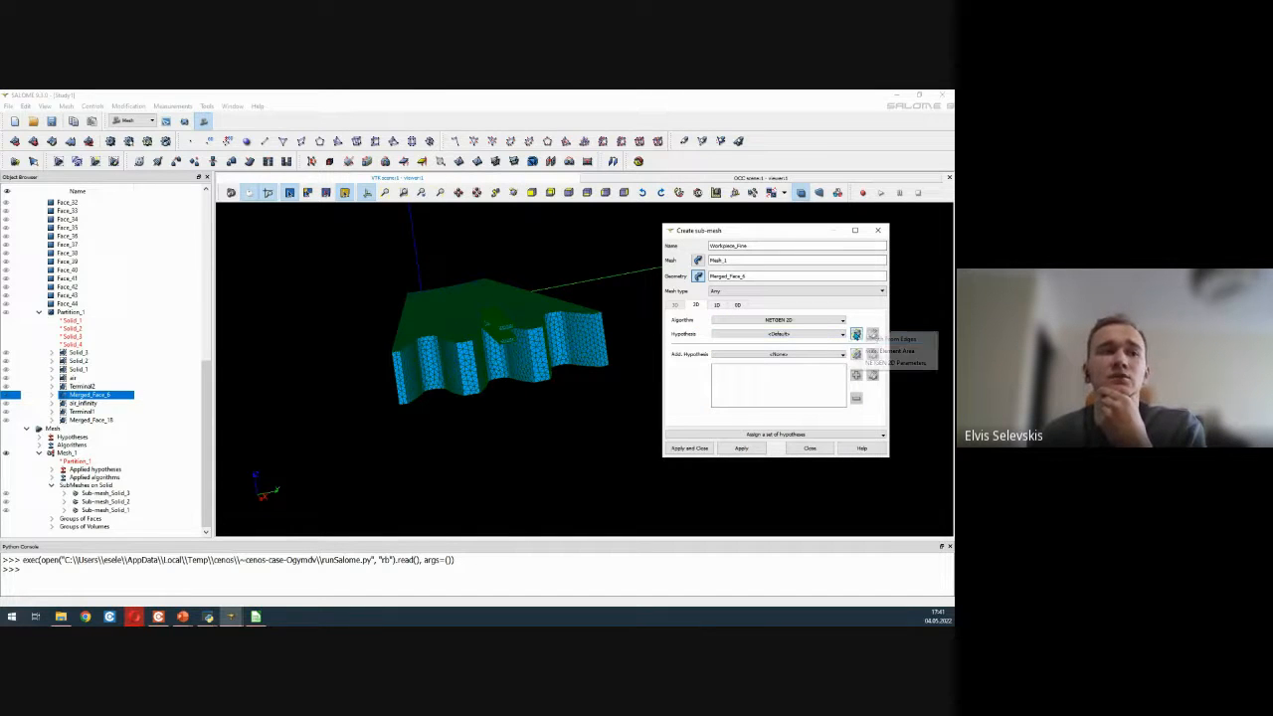
left_click(882, 339)
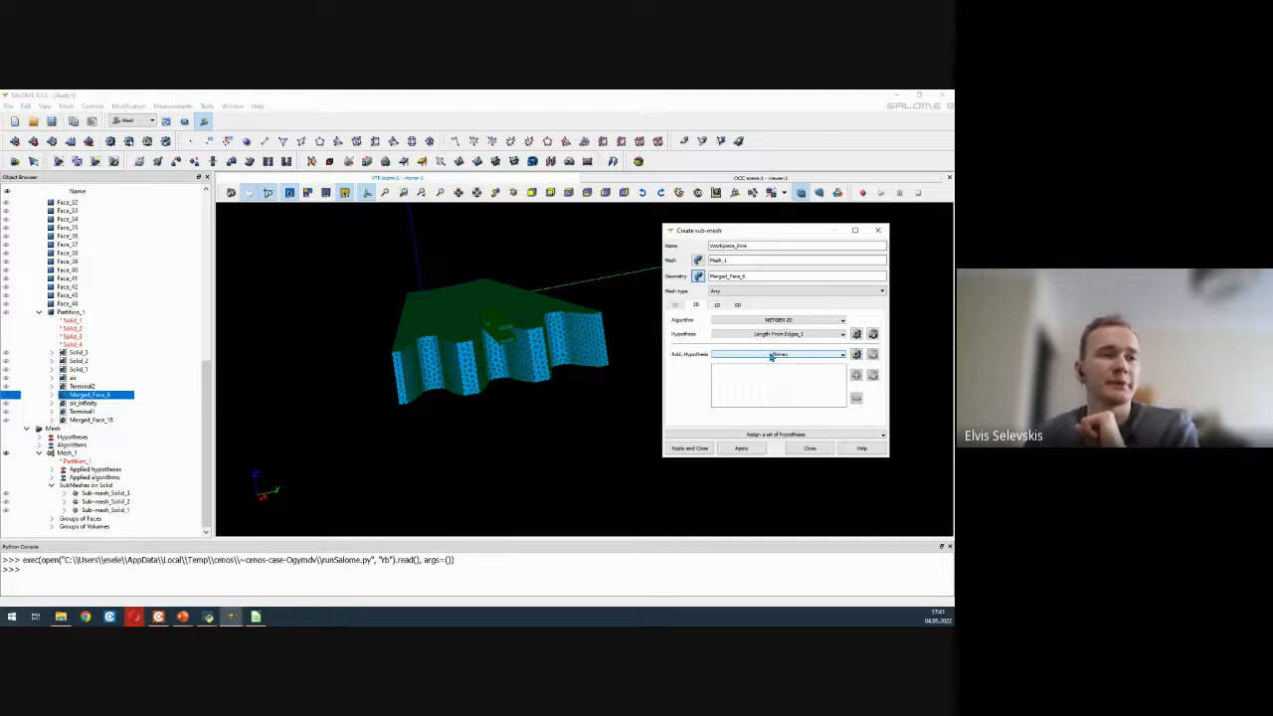
- Create the Workpiece_Fine sub-mesh and place it ahead of Sub-mesh_Solid_1 in the sub-mesh computation order
left_click(689, 448)
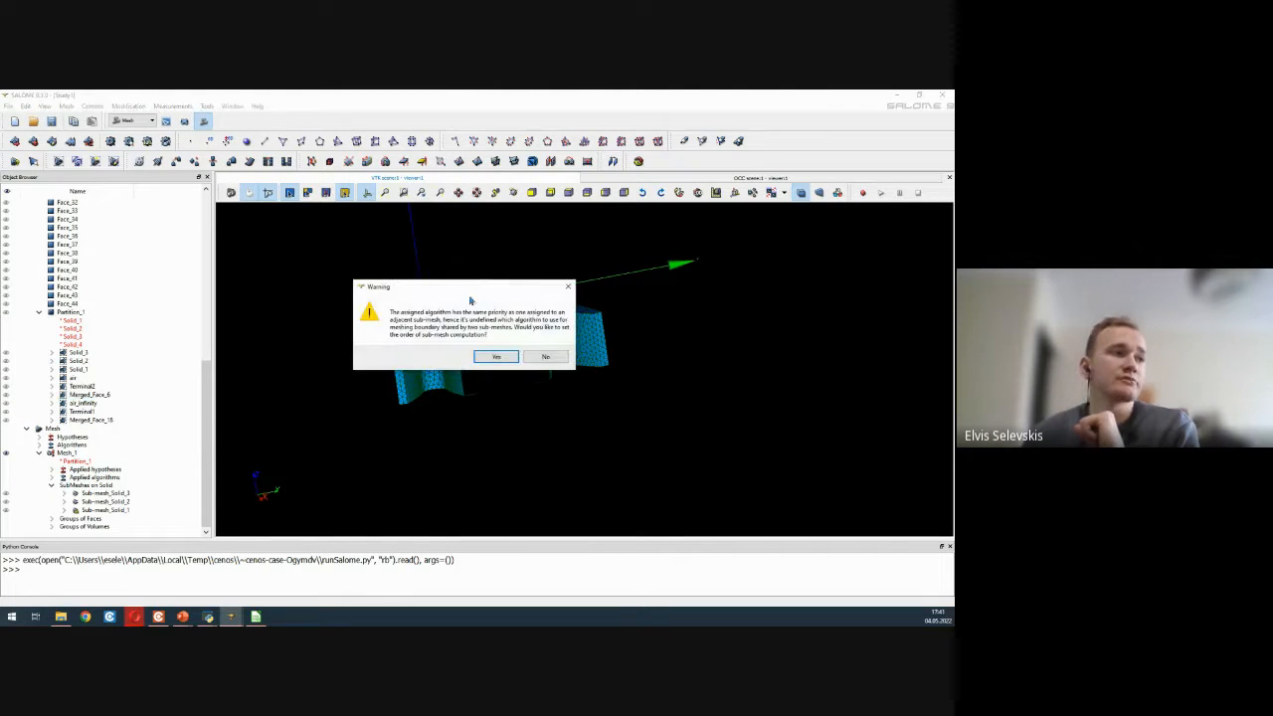
left_click_drag(456, 291, 522, 244)
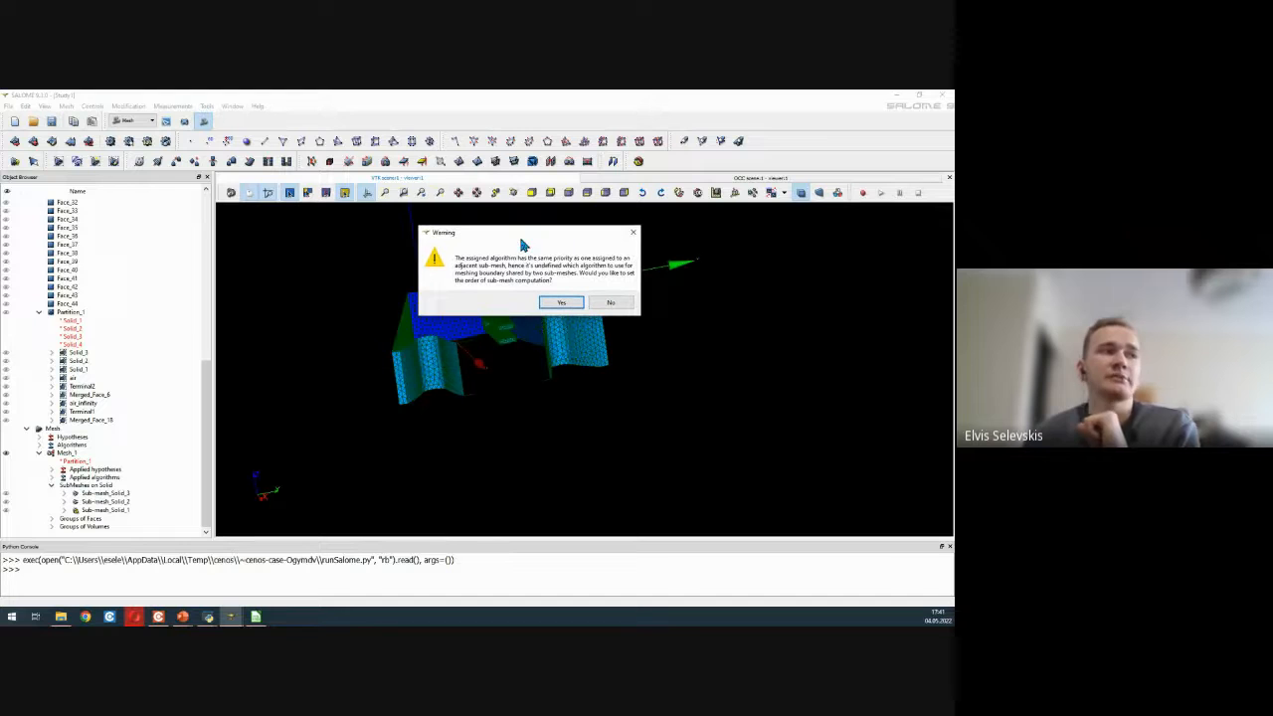
left_click(559, 303)
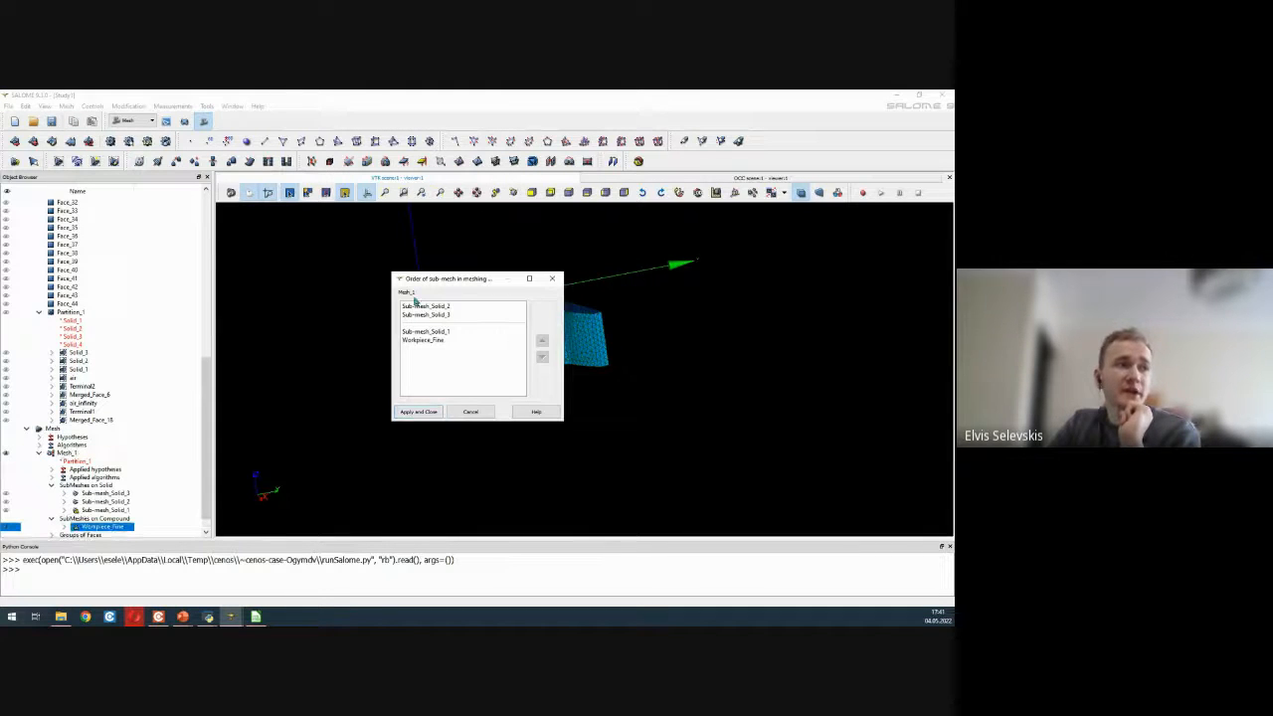
left_click_drag(427, 287, 707, 271)
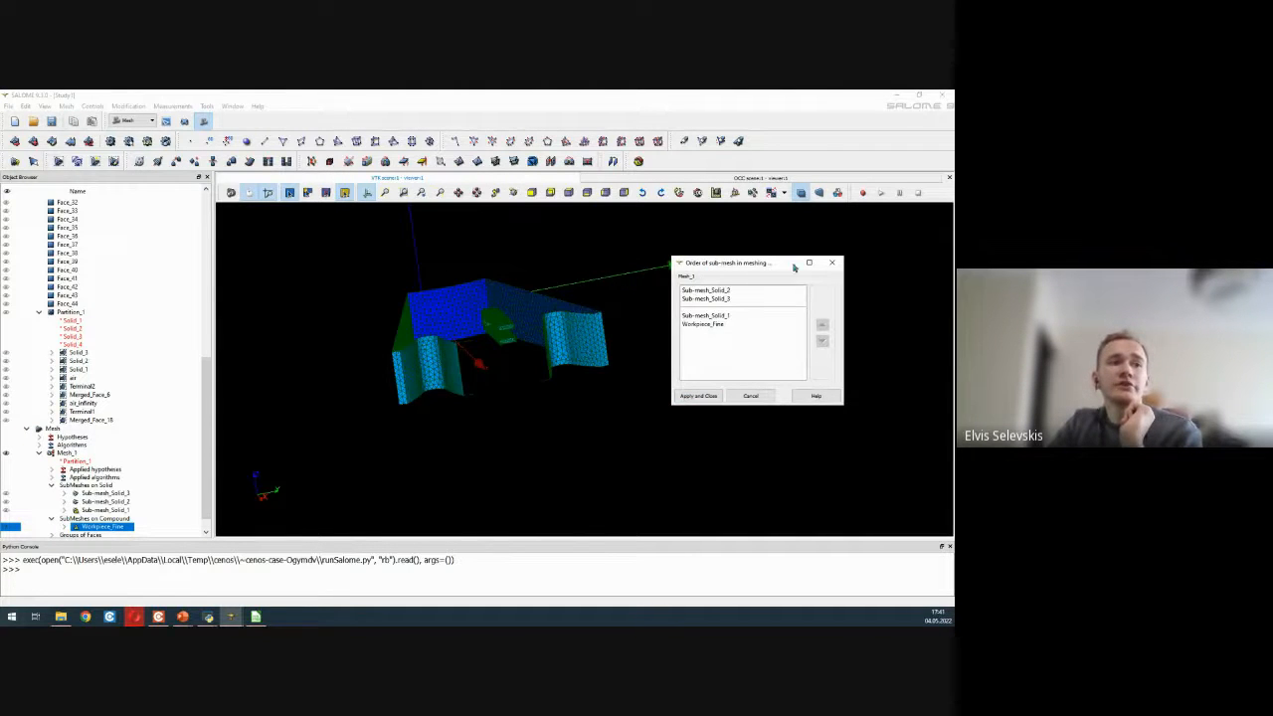
left_click(736, 324)
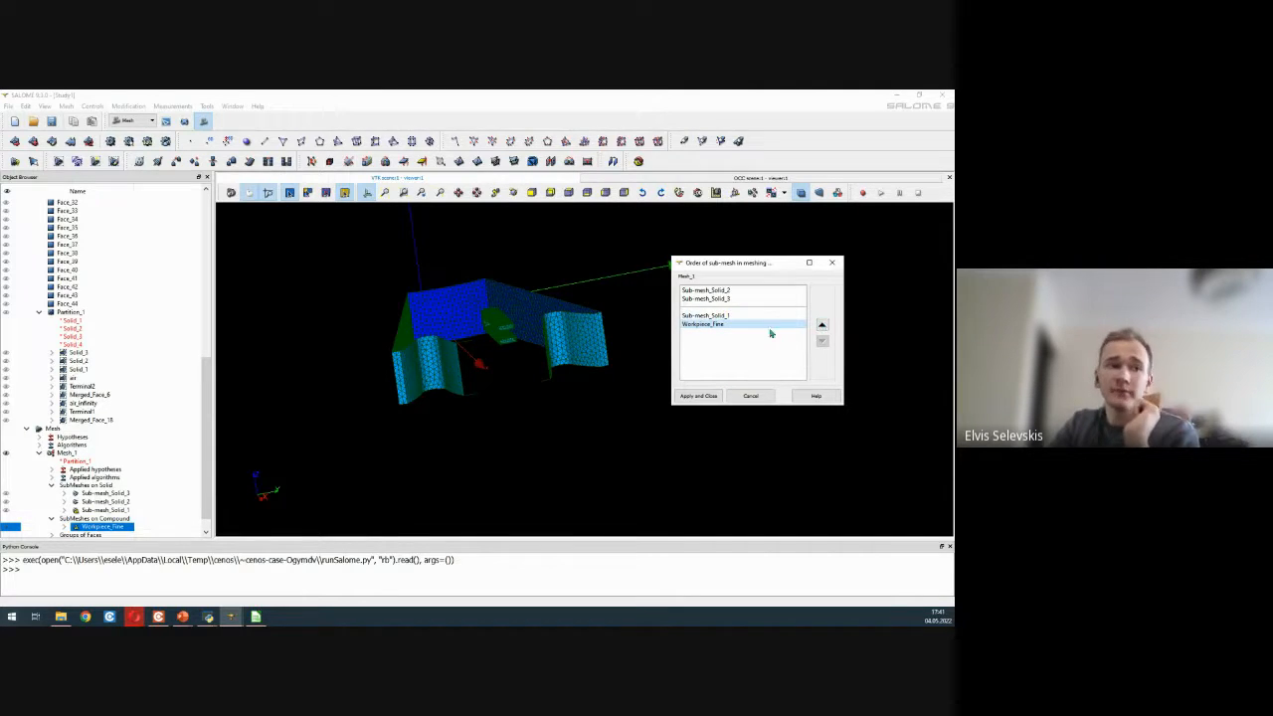
left_click(821, 324)
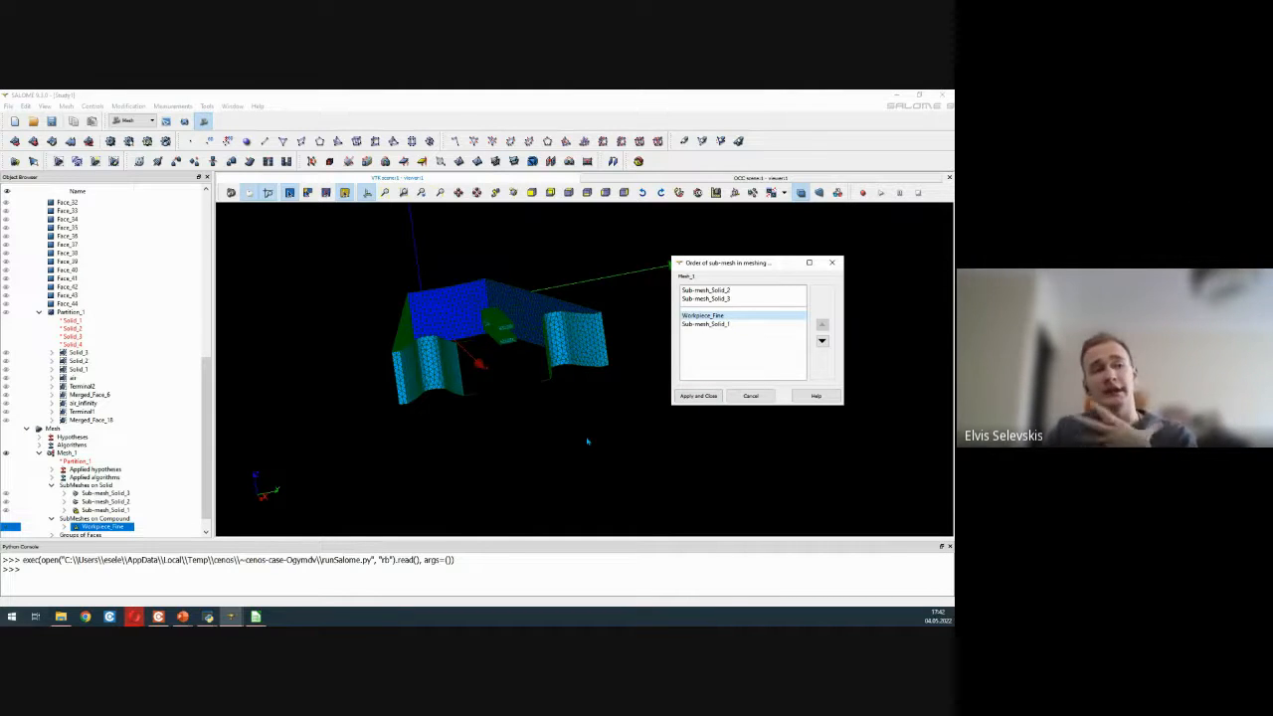
left_click(703, 396)
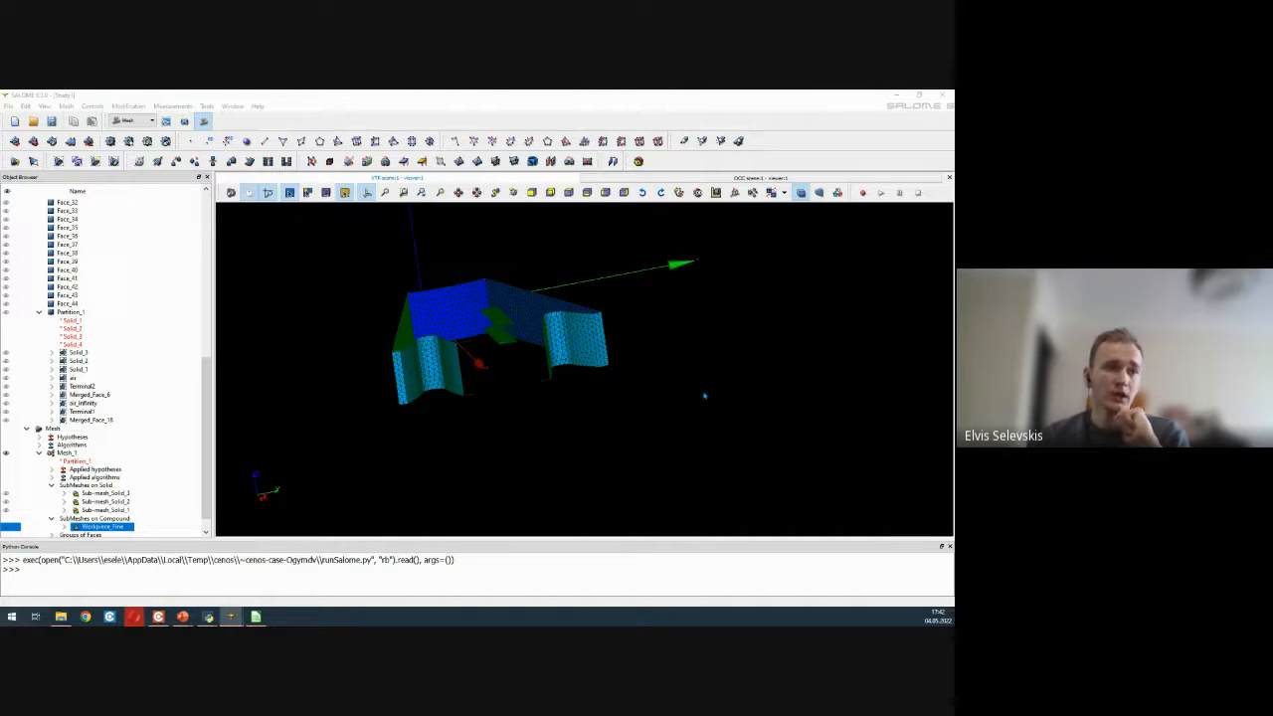
- Clear the mesh data of Mesh_1 and compute only the Workpiece_Fine sub-mesh
right_click(67, 454)
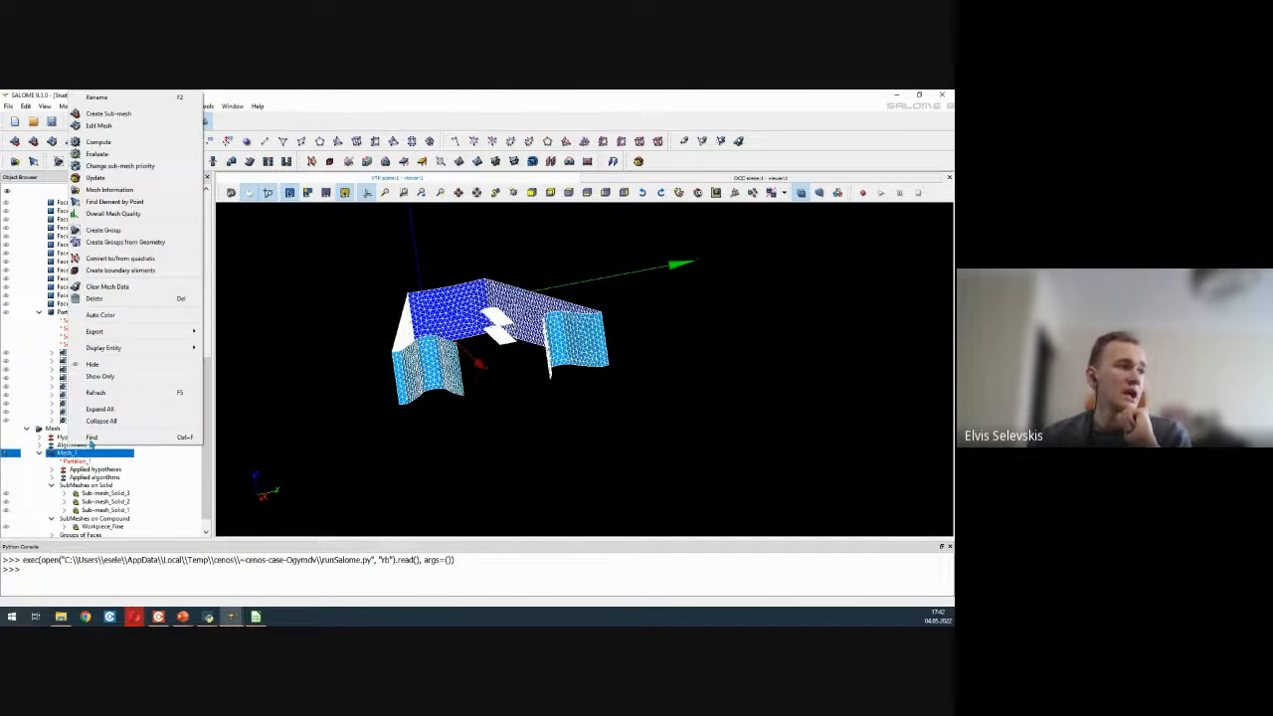
left_click(101, 287)
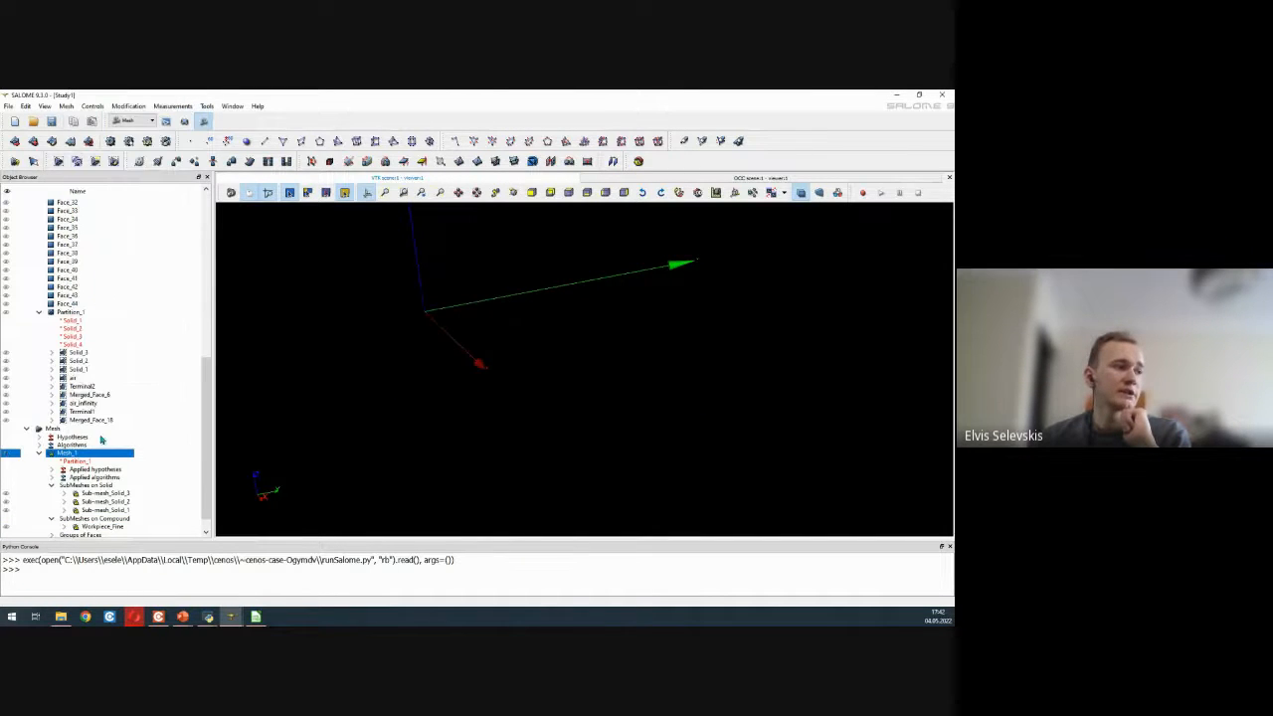
right_click(103, 526)
left_click(144, 374)
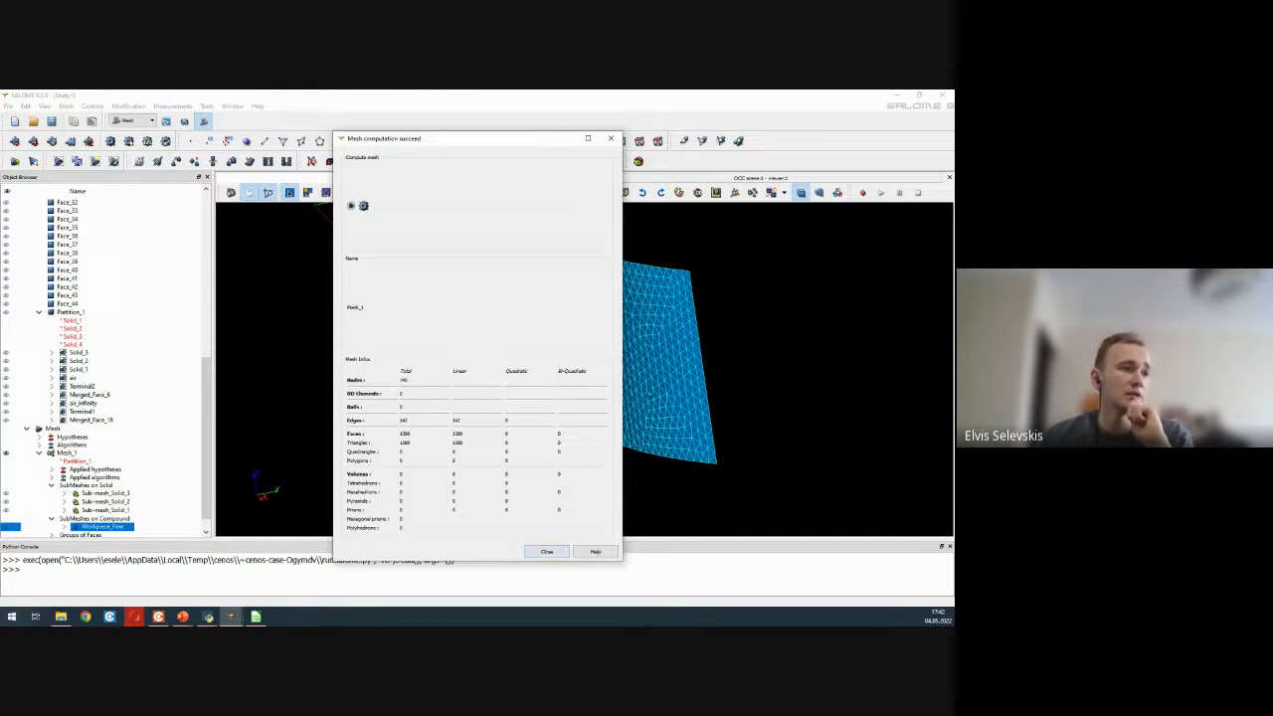
left_click(546, 551)
scroll(596, 382, "down", 3)
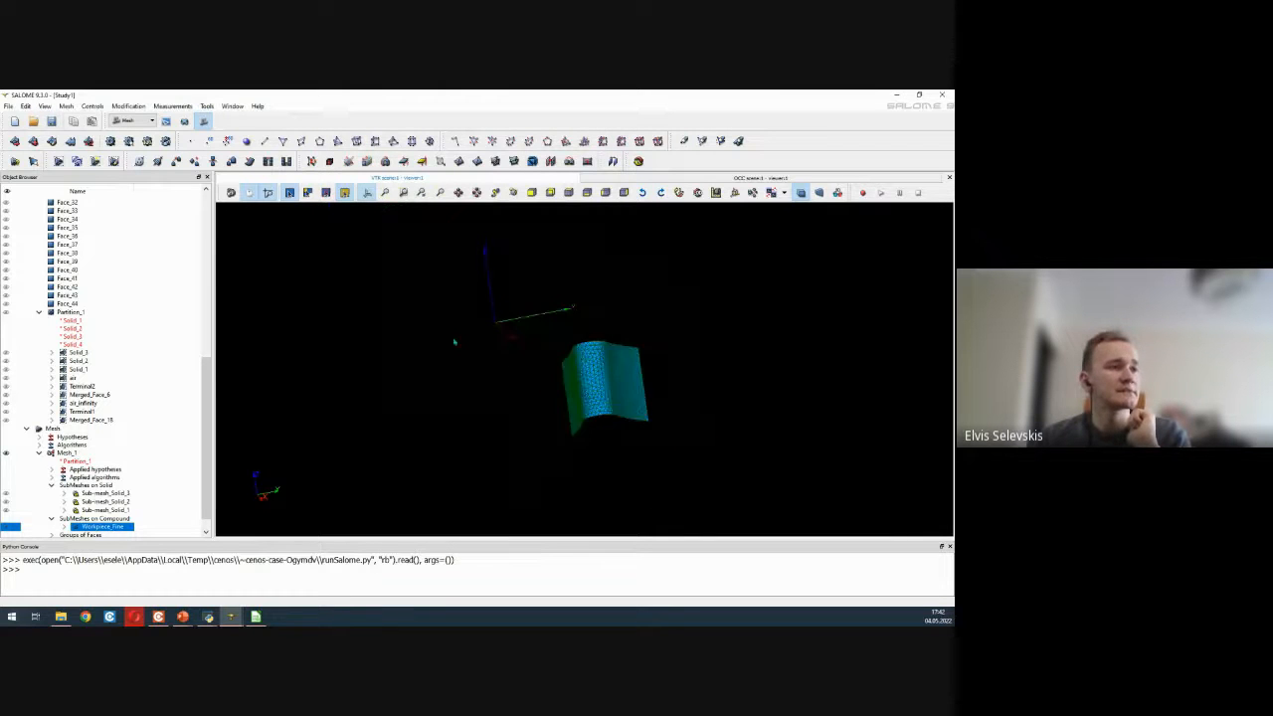
right_click_drag(454, 341, 545, 386, "ctrl")
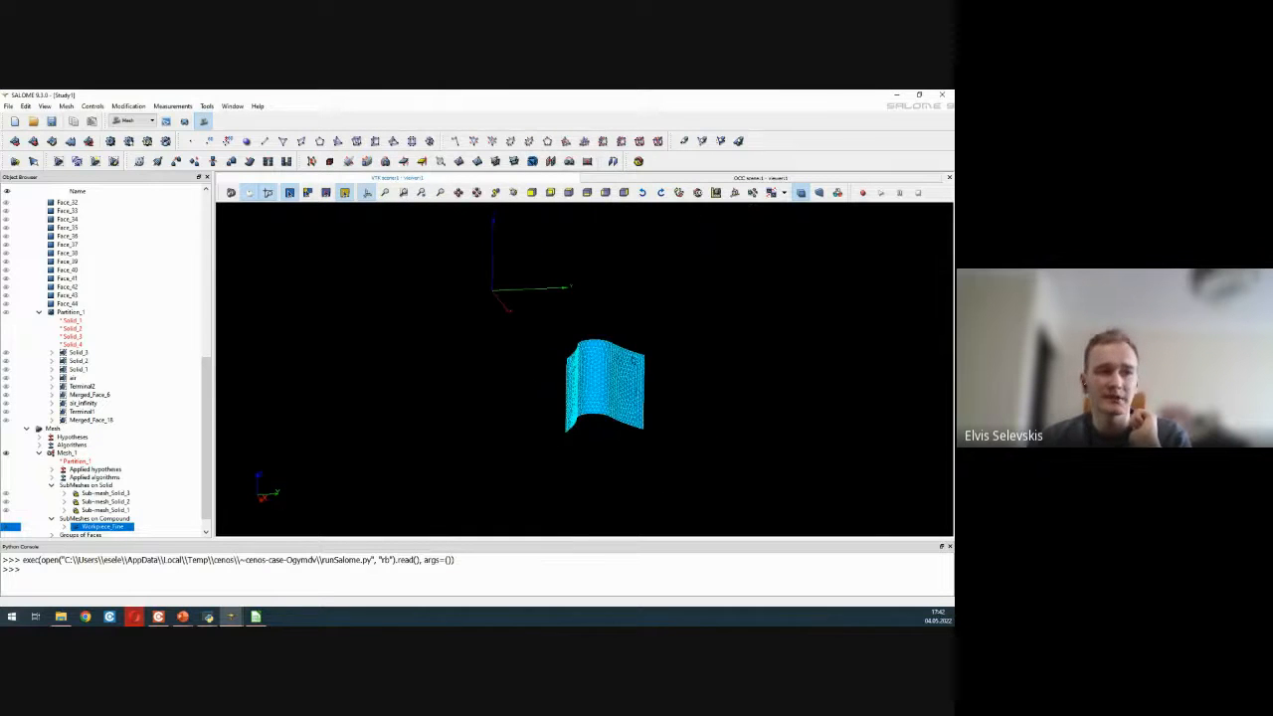
right_click_drag(633, 361, 631, 390, "ctrl")
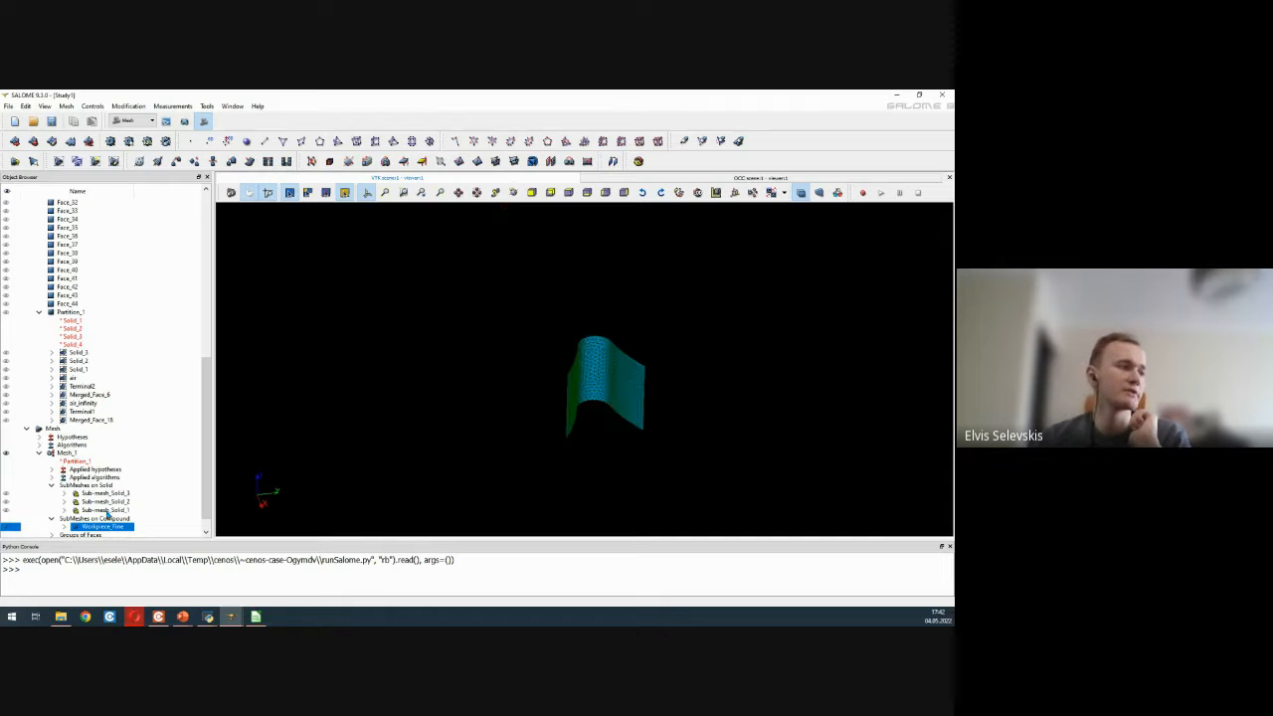
- Compute the Sub-mesh_Solid_1 sub-mesh and dismiss the computation summary
right_click(117, 511)
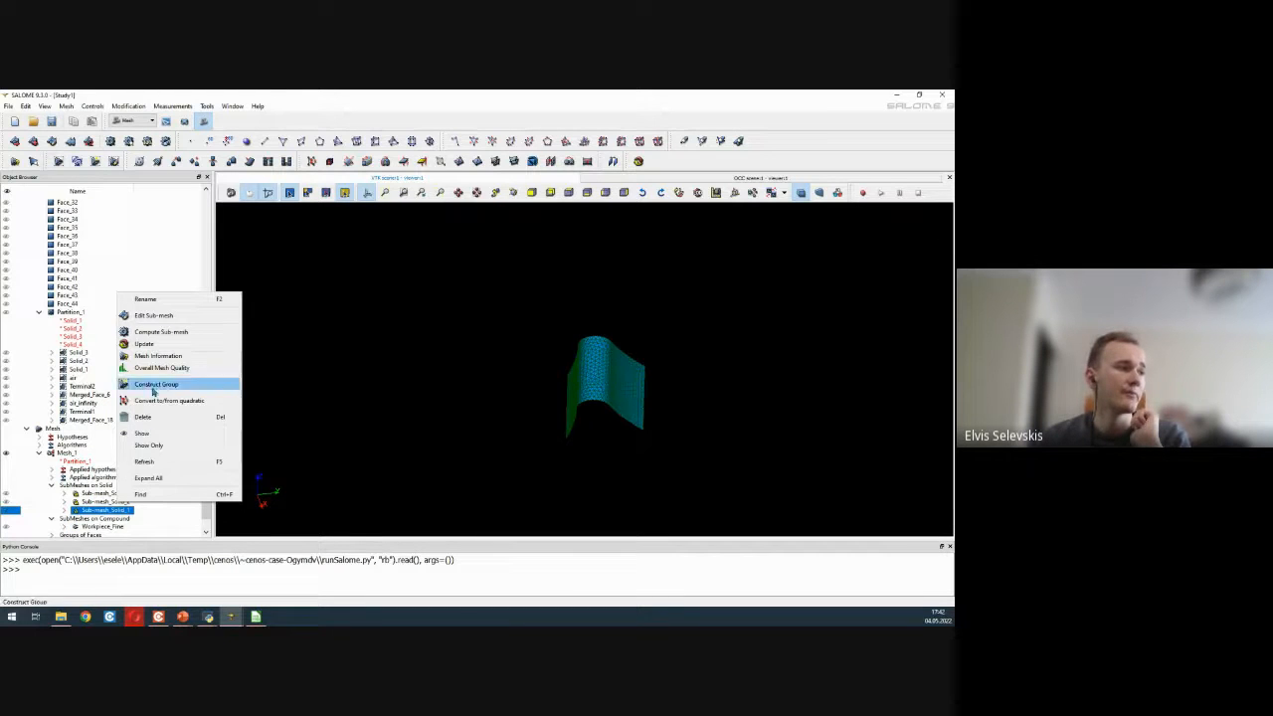
left_click(159, 332)
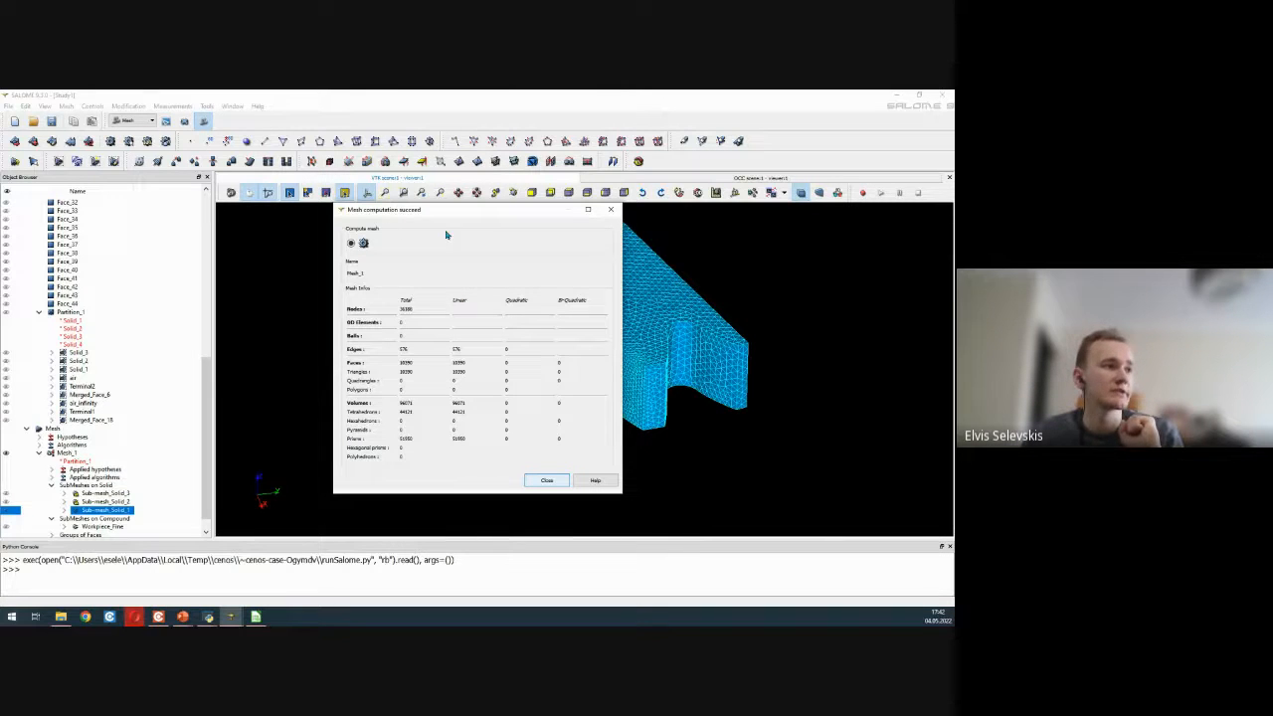
left_click_drag(414, 215, 201, 204)
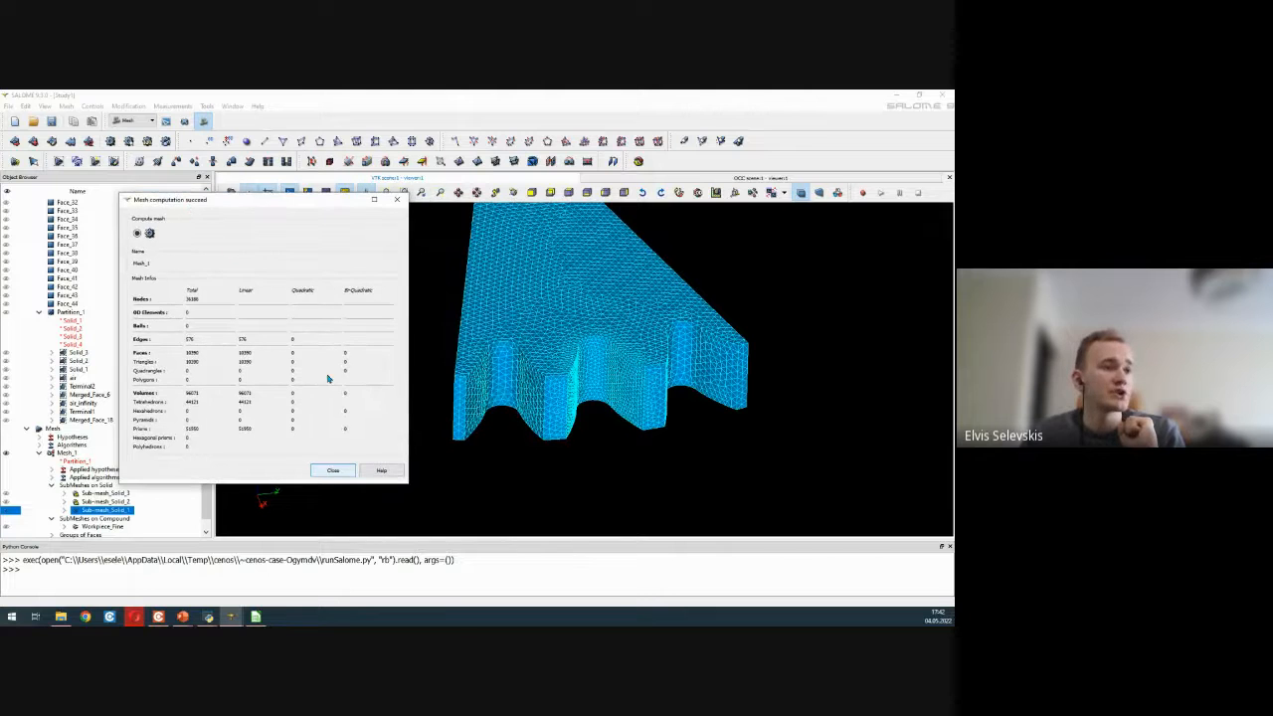
left_click(330, 475)
- Examine the computed workpiece mesh from several angles, comparing element size on the finely meshed tooth gap with the surrounding teeth
left_click_drag(652, 467, 587, 467)
left_click_drag(502, 395, 621, 408)
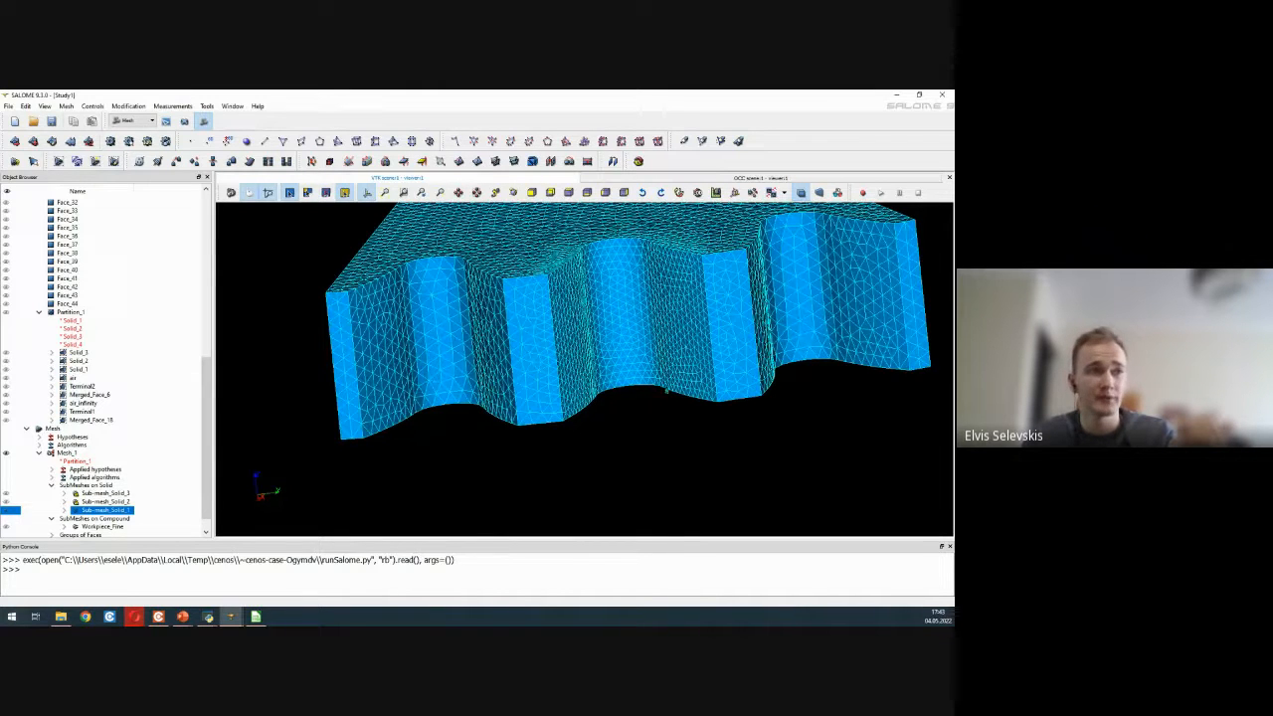
left_click_drag(628, 330, 658, 374)
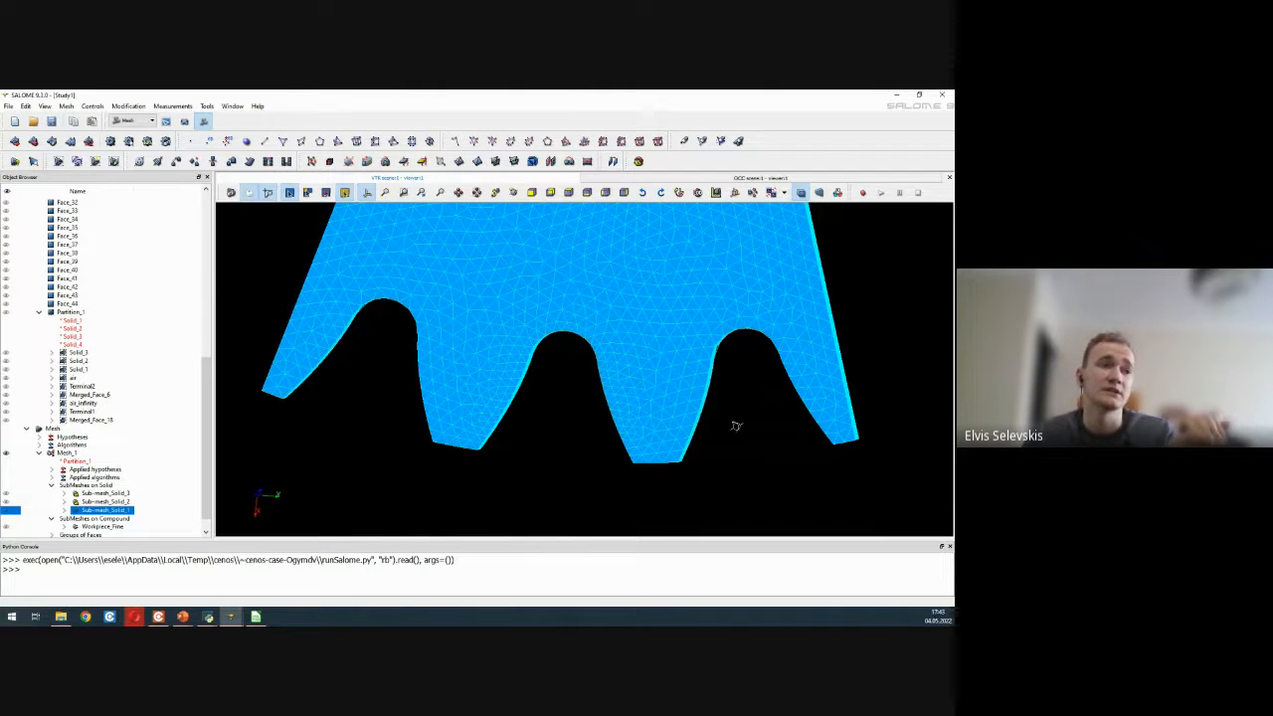
left_click_drag(733, 426, 750, 362)
scroll(683, 452, "down", 6)
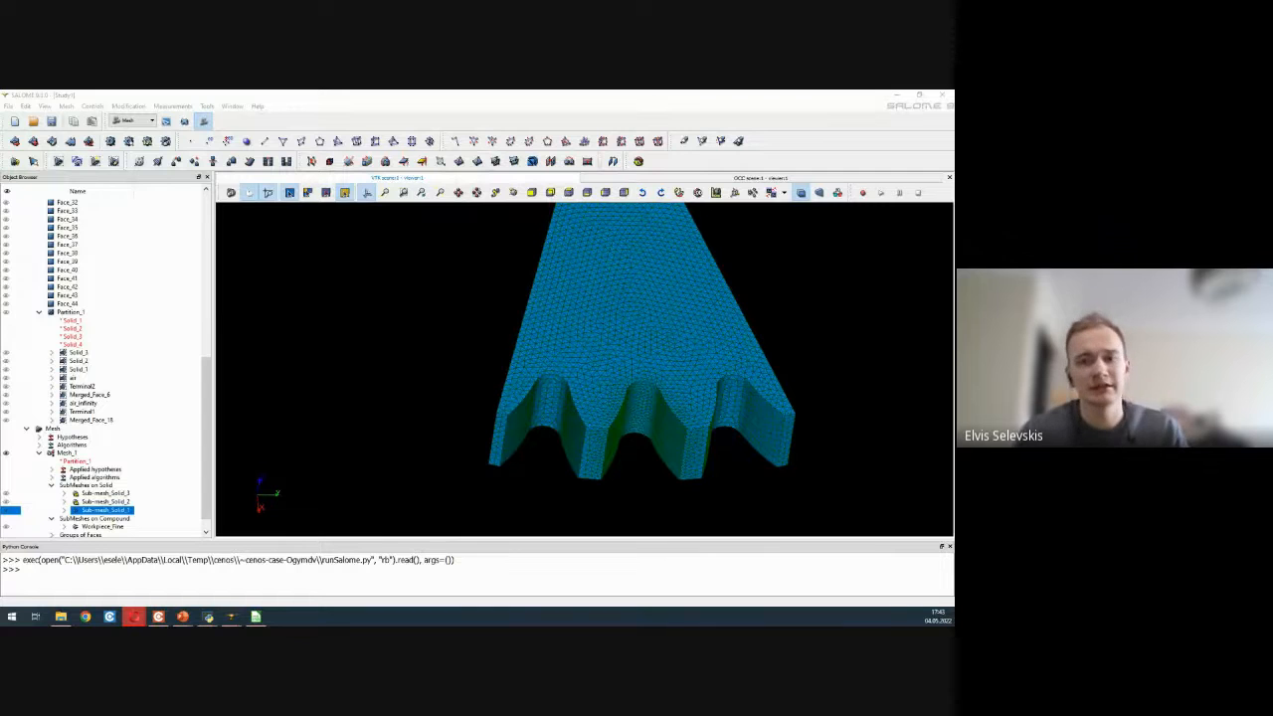
left_click_drag(699, 365, 616, 347)
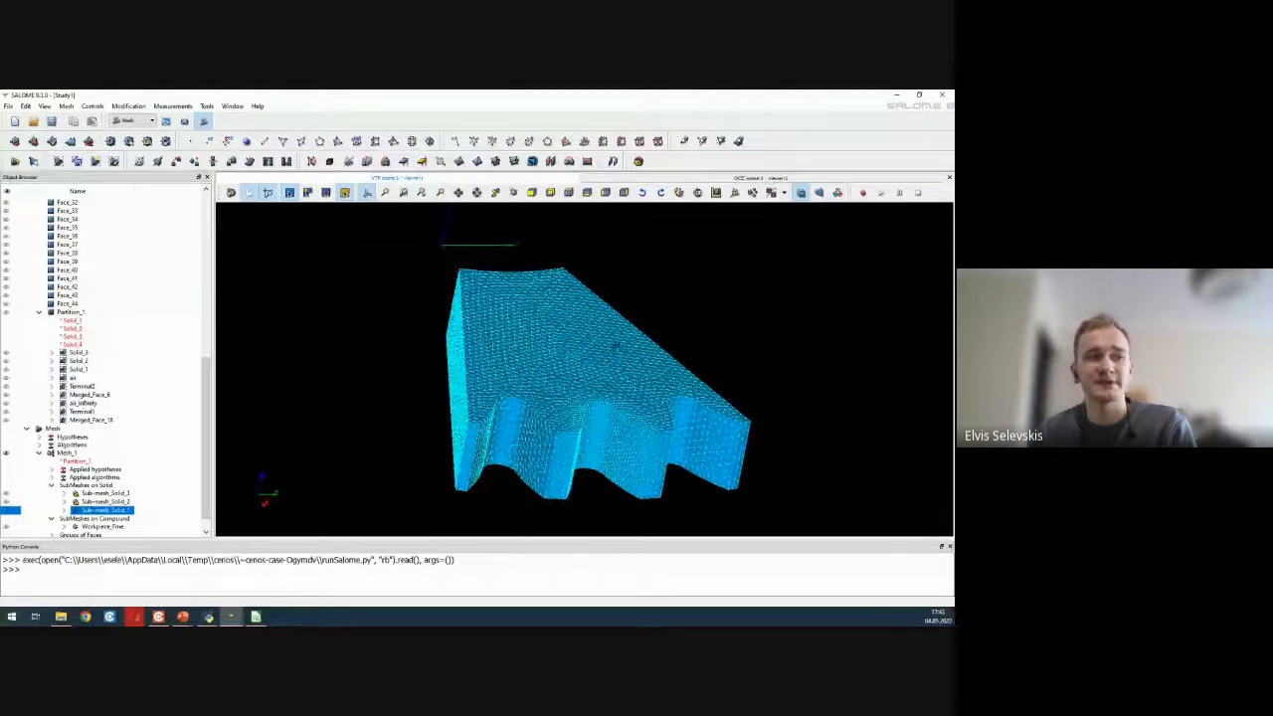
middle_click_drag(617, 347, 575, 313)
left_click_drag(576, 314, 628, 358)
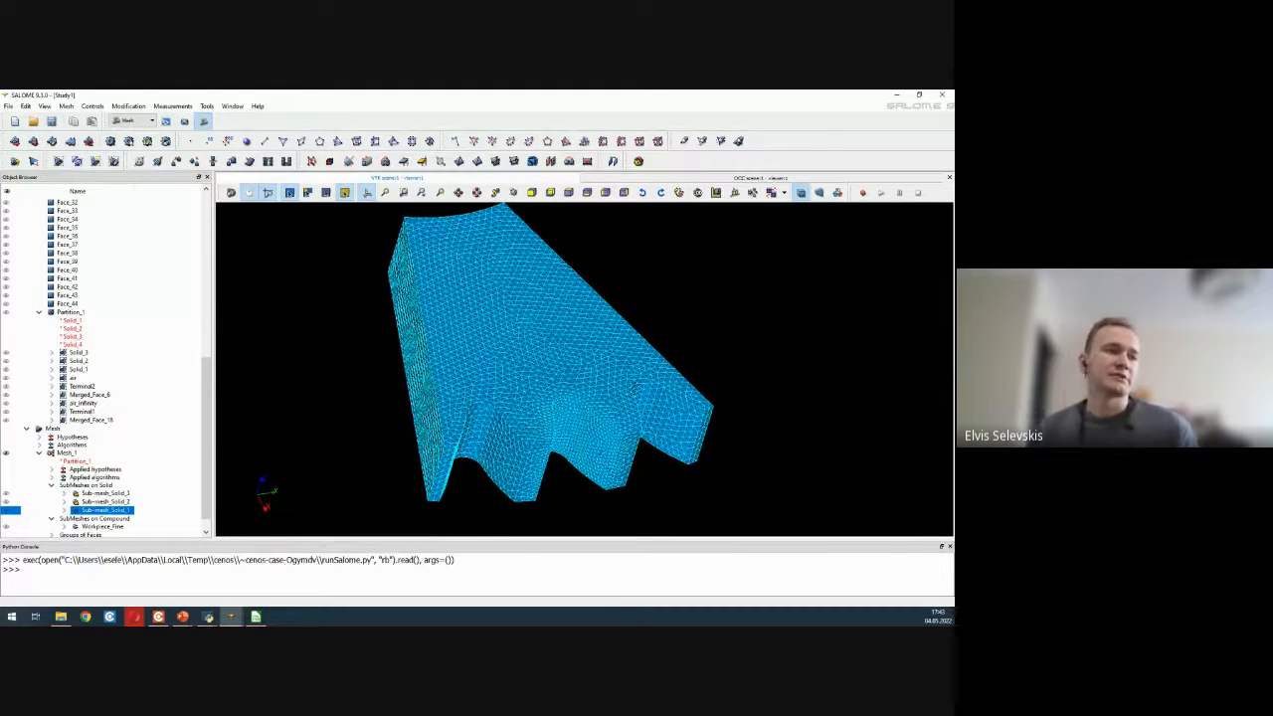
left_click_drag(637, 387, 232, 215)
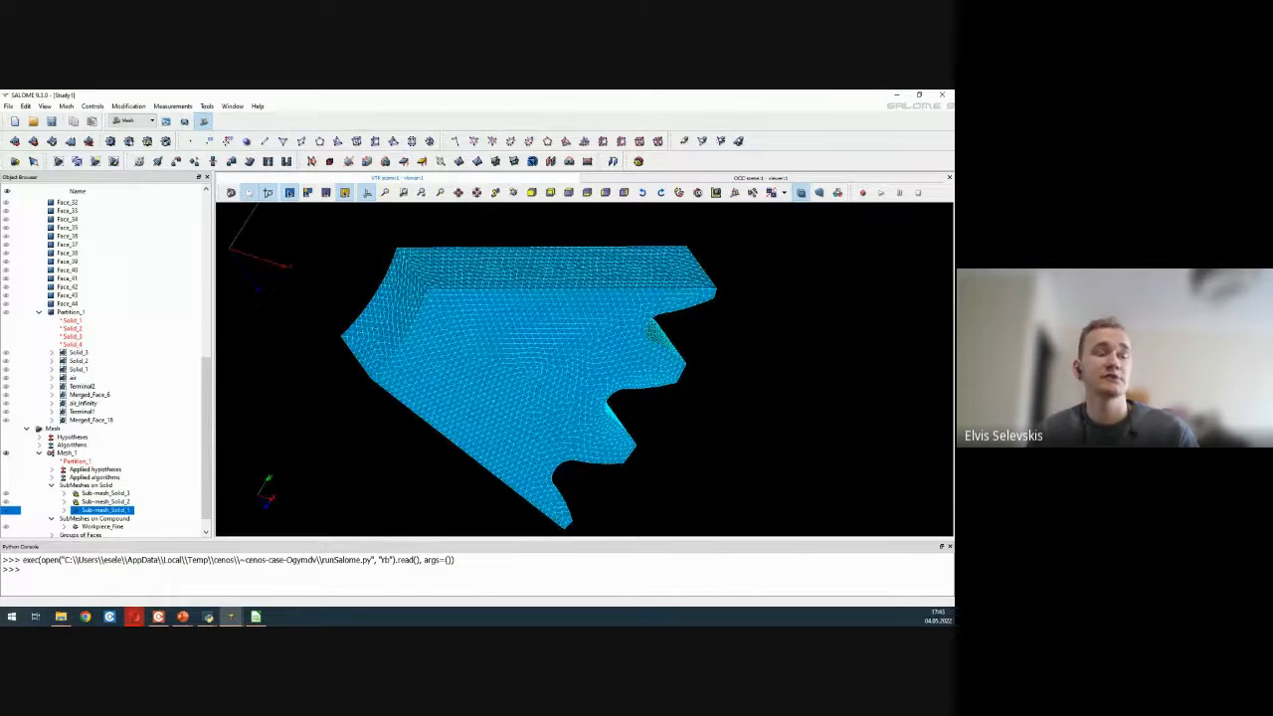
right_click_drag(537, 418, 437, 348)
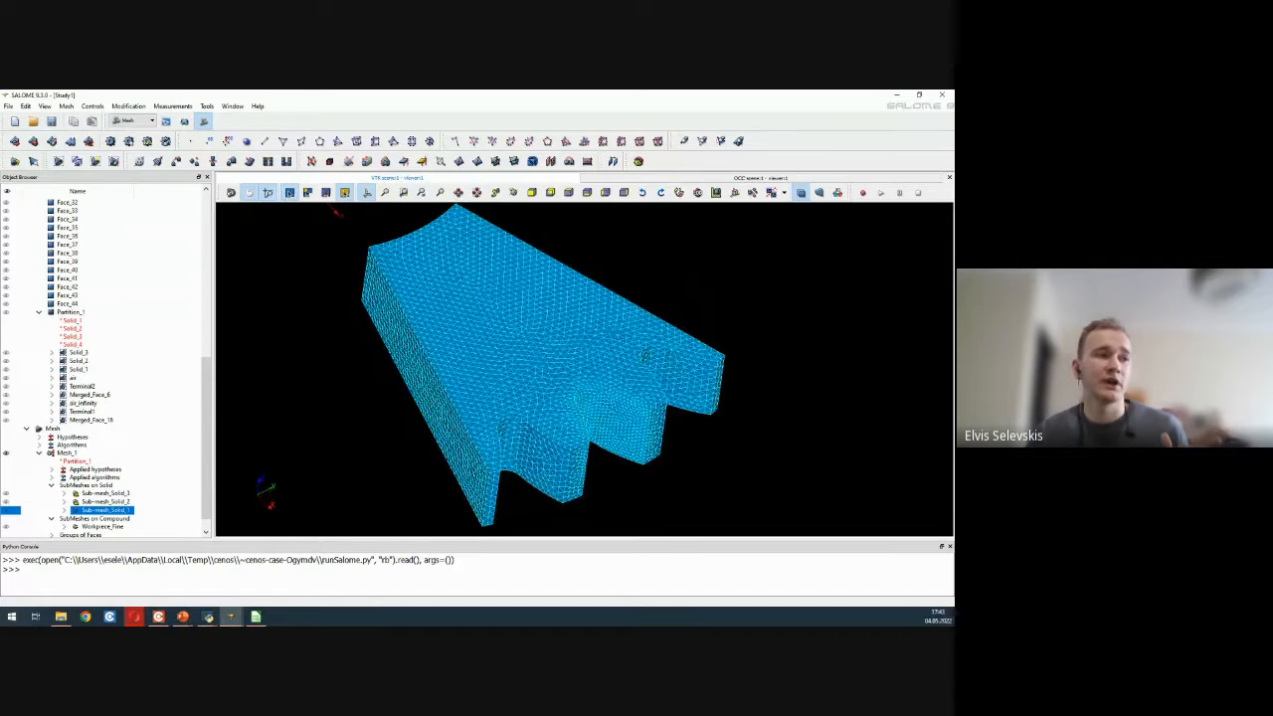
right_click_drag(513, 372, 519, 410, "ctrl")
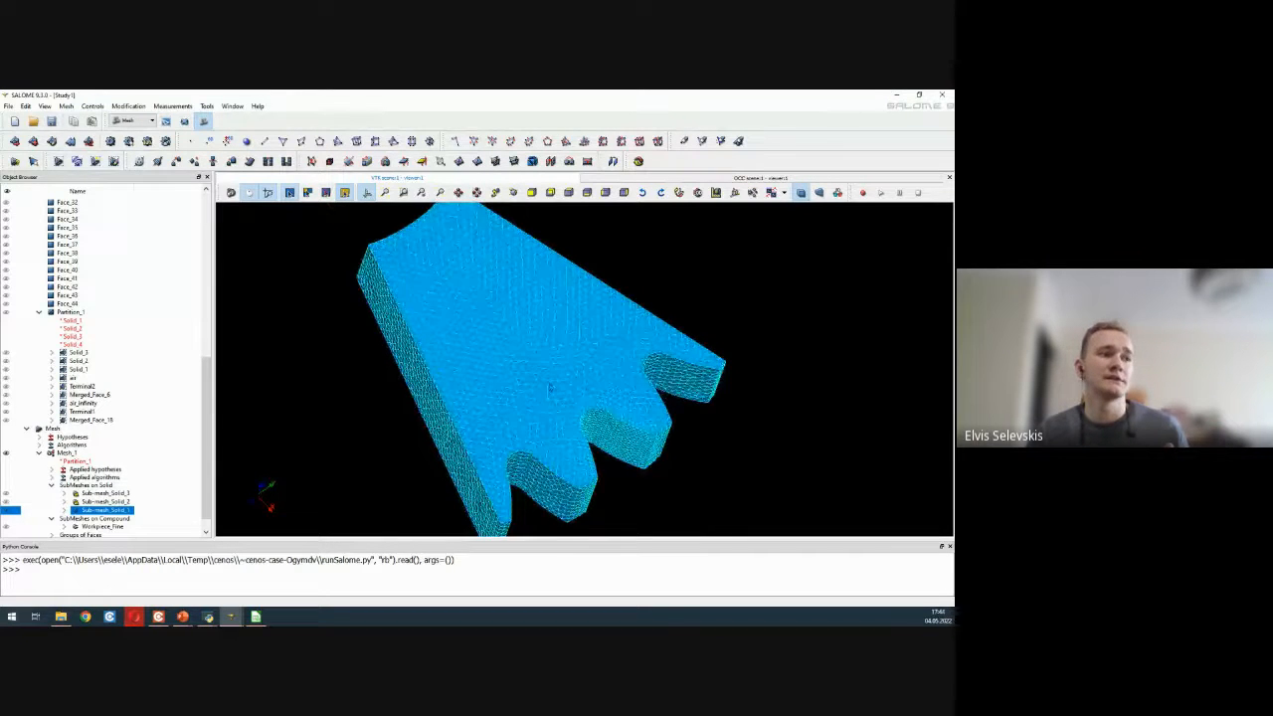
right_click_drag(571, 373, 647, 331, "ctrl")
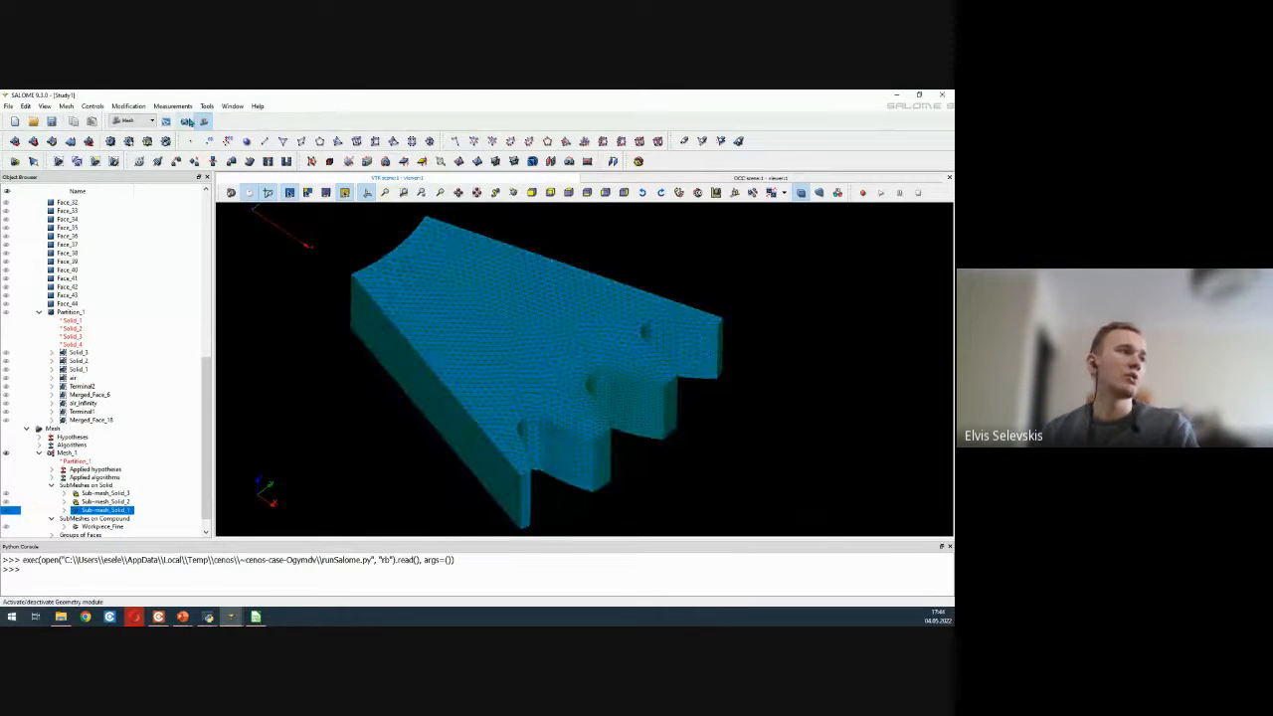
- Switch to the Geometry module and hide the Merged_Face_6 group
left_click(187, 121)
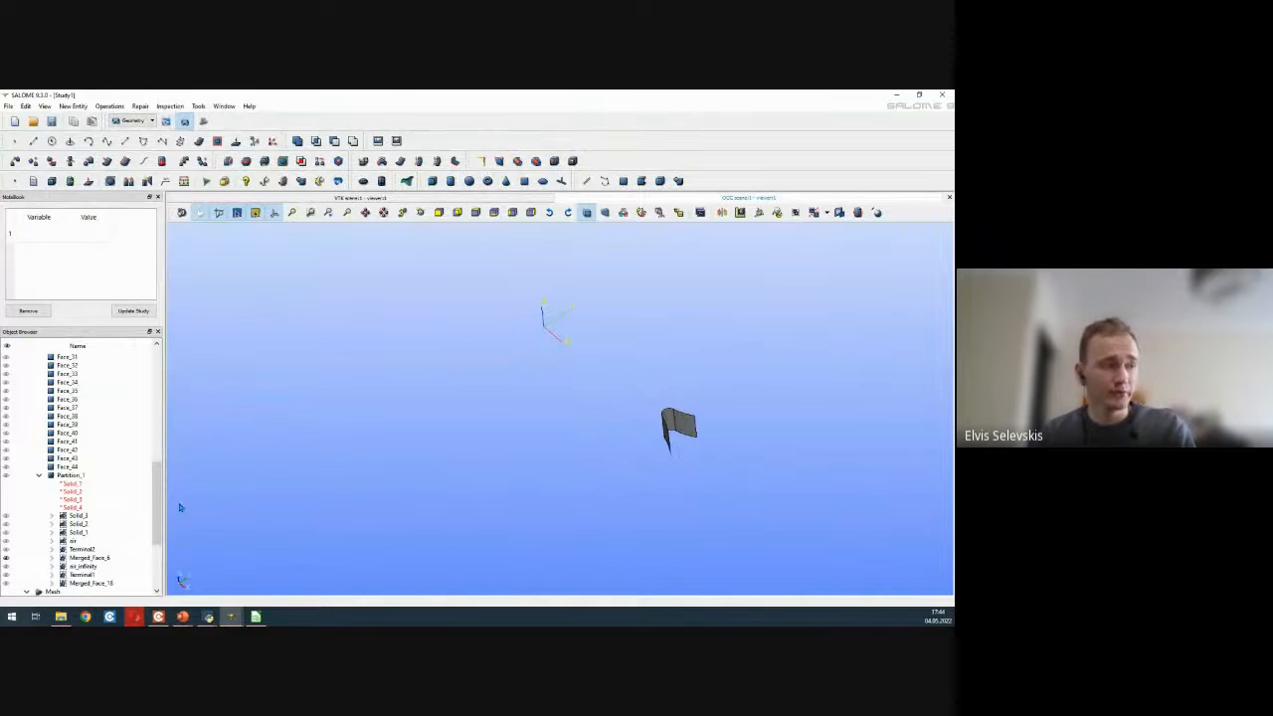
scroll(104, 509, "down", 5)
scroll(97, 510, "up", 4)
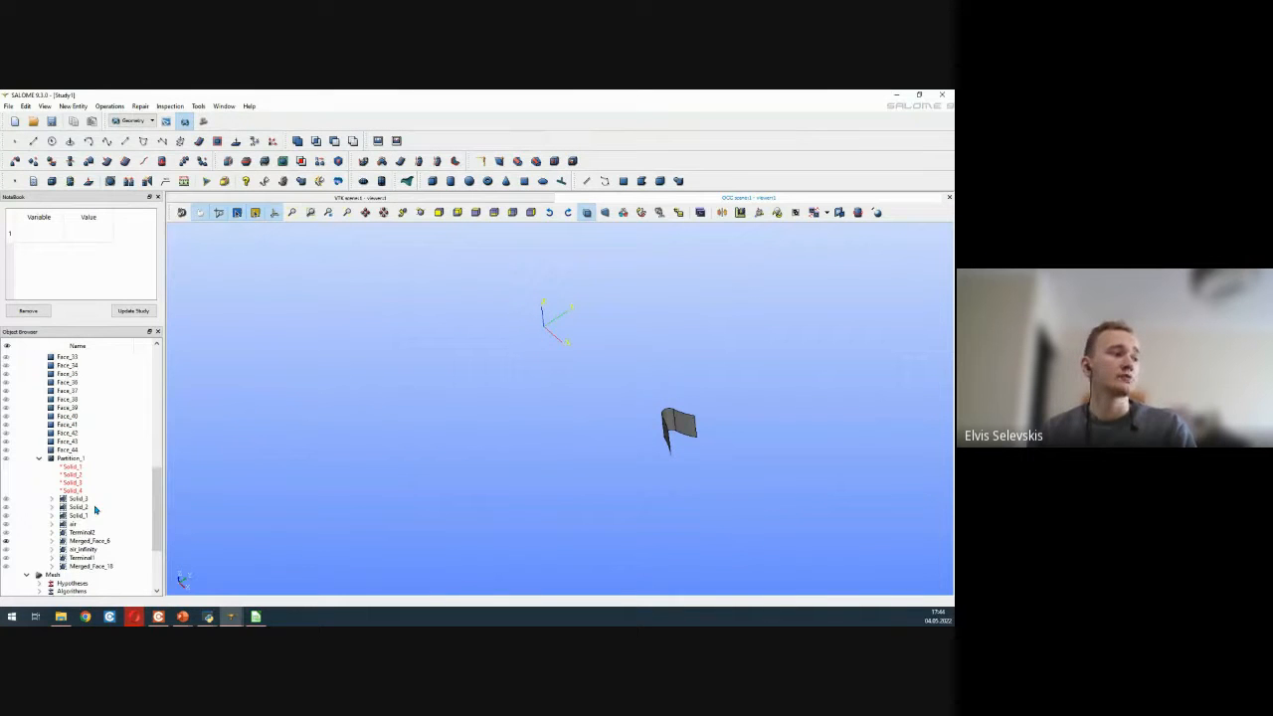
left_click(6, 543)
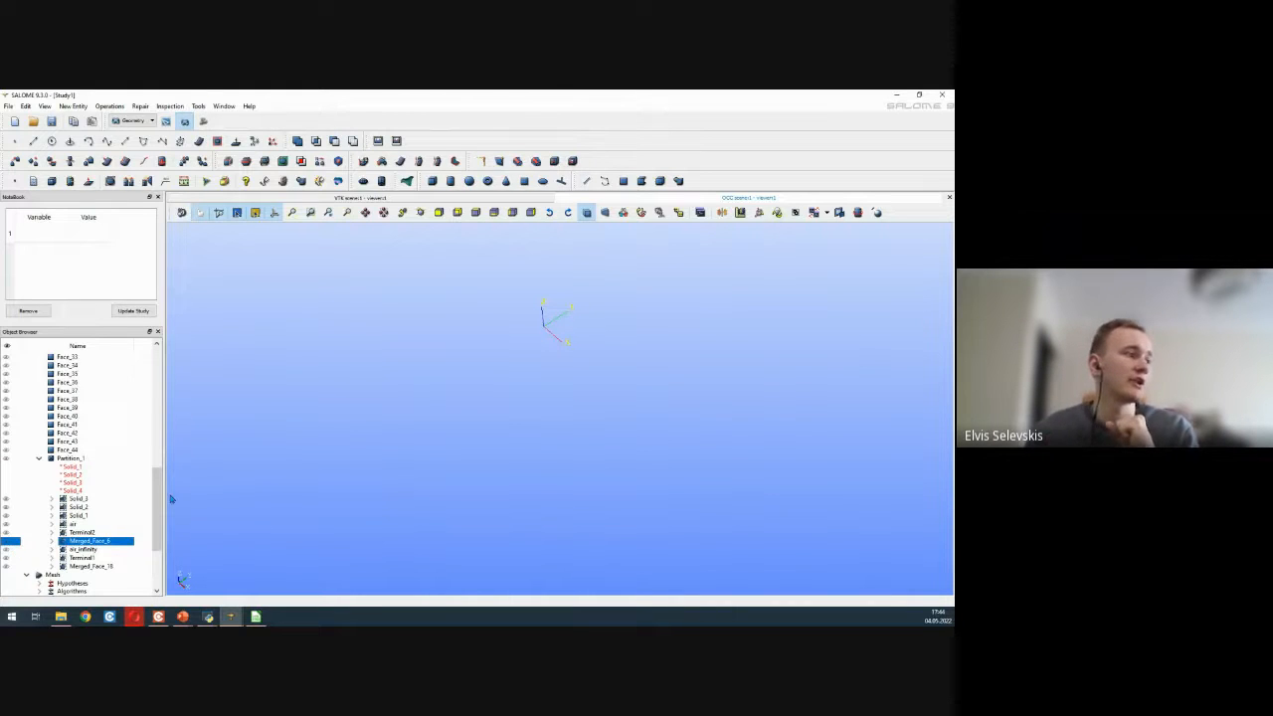
- Start a new face group on Partition_1 and hide the outer air box faces to expose the workpiece
left_click(83, 459)
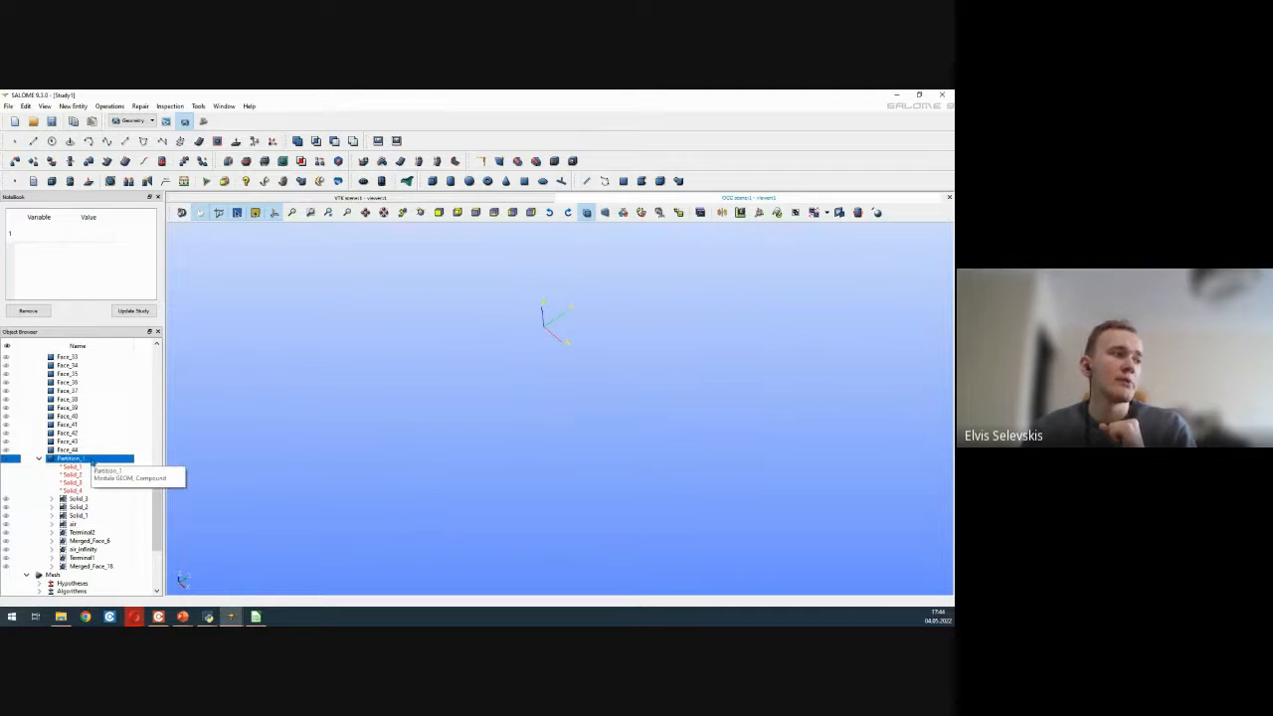
right_click(91, 461)
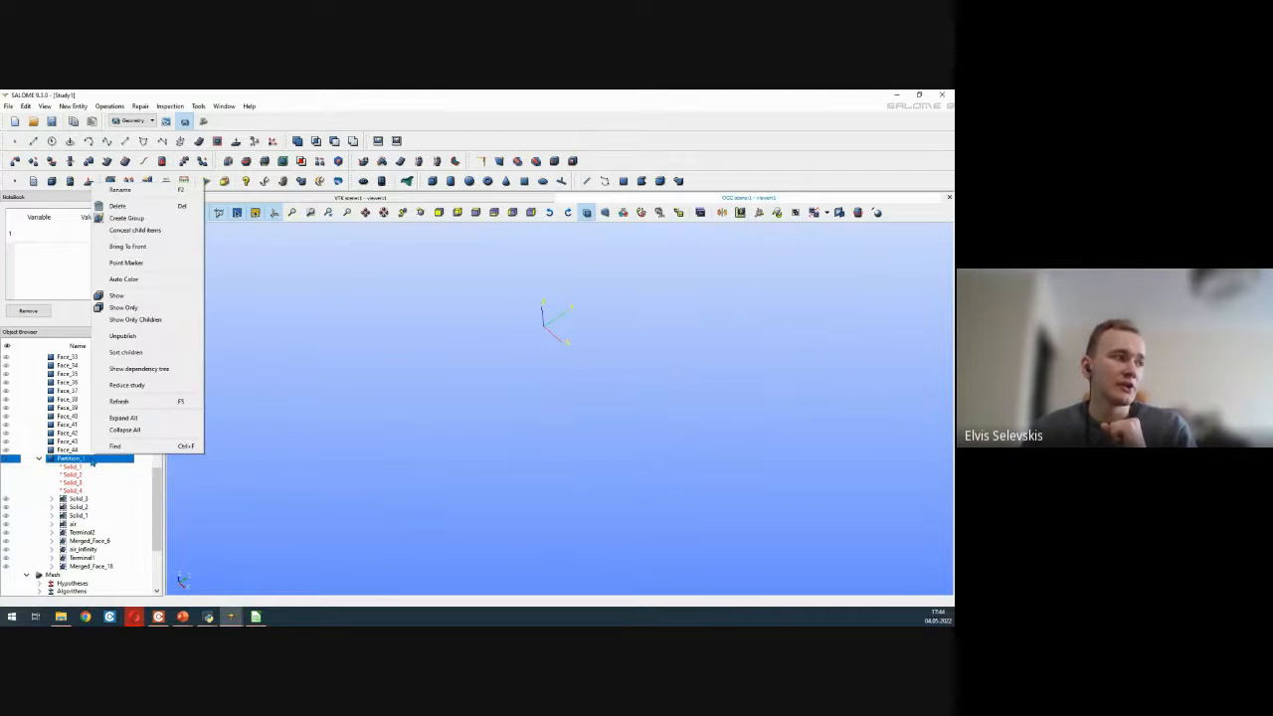
left_click(127, 218)
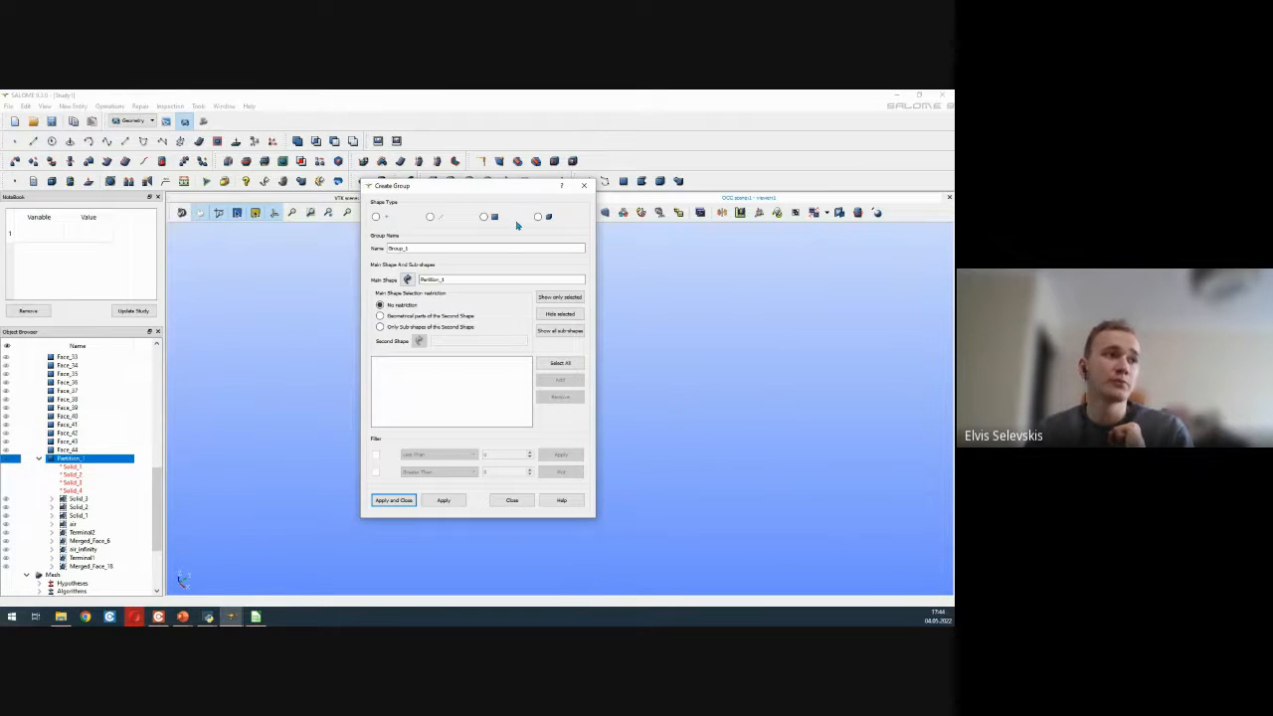
left_click(485, 218)
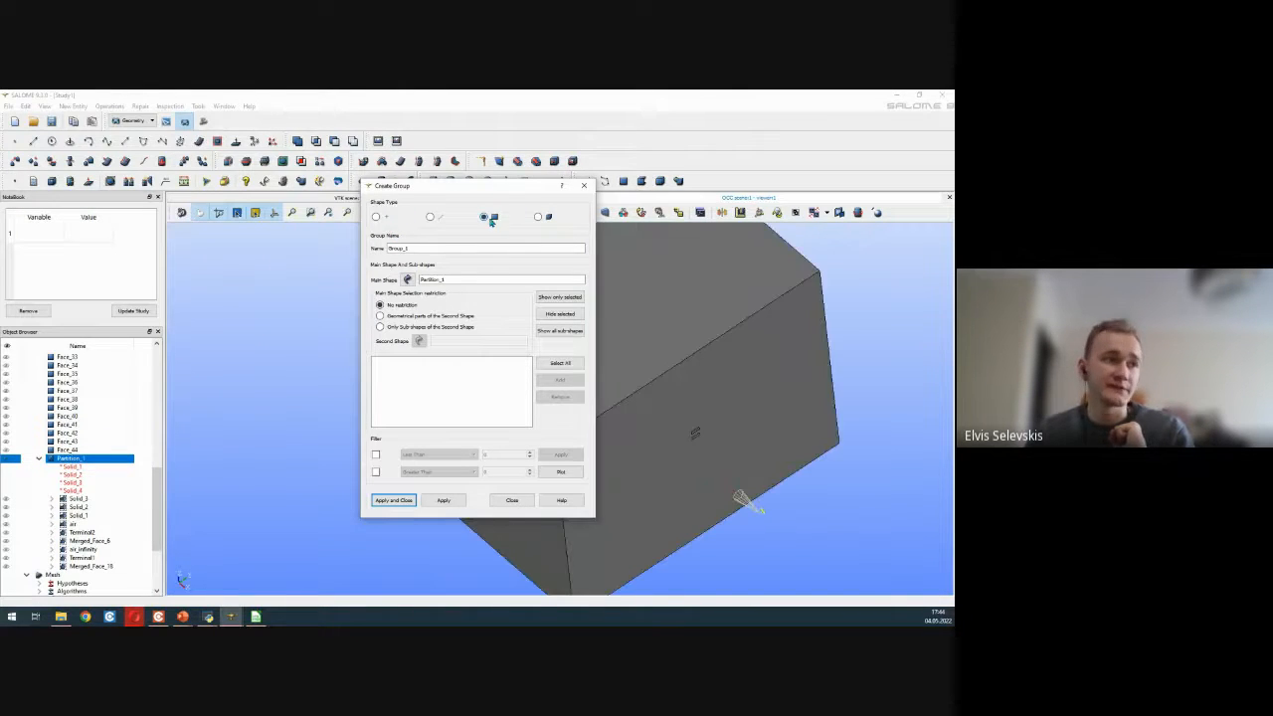
left_click_drag(487, 192, 218, 193)
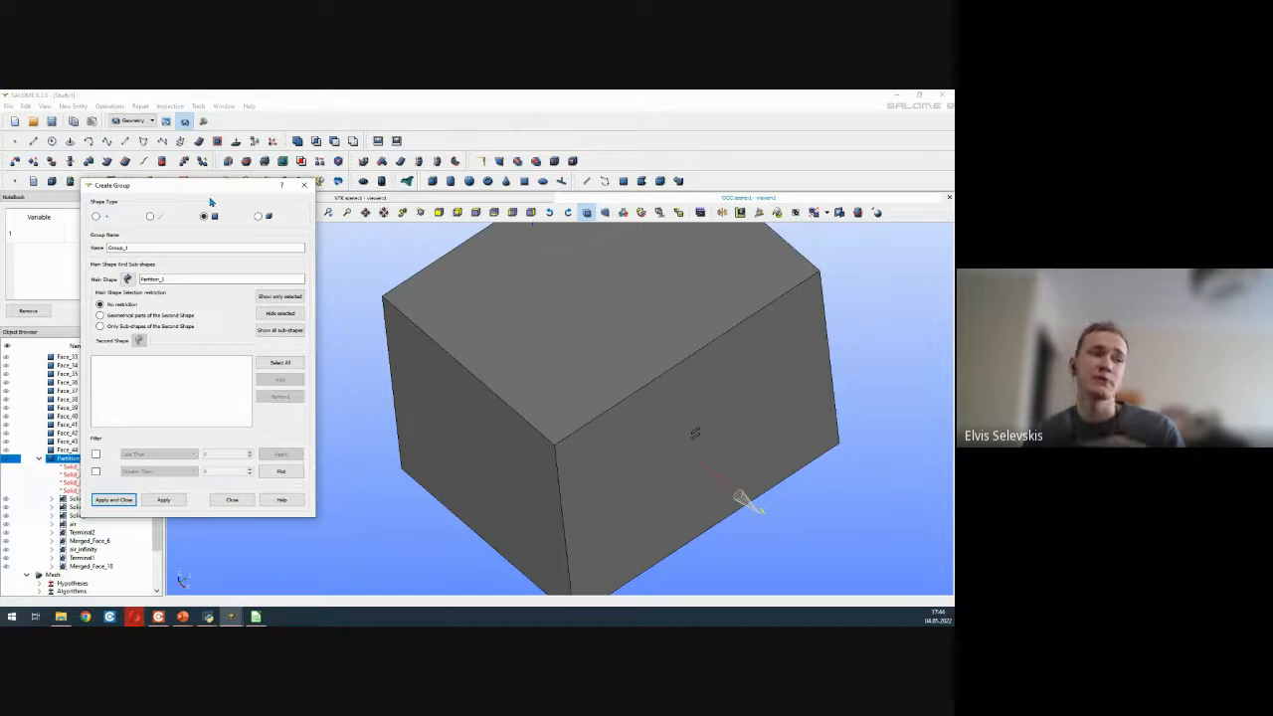
scroll(577, 338, "down", 5)
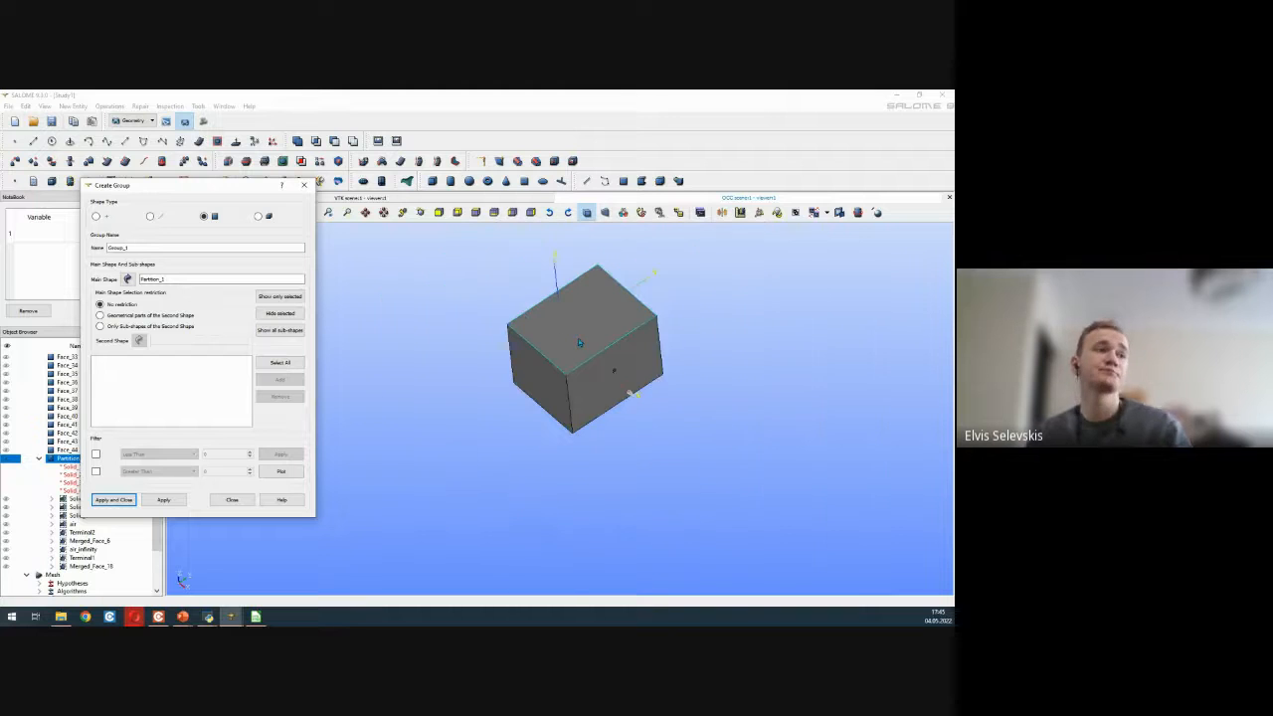
scroll(592, 366, "up", 5)
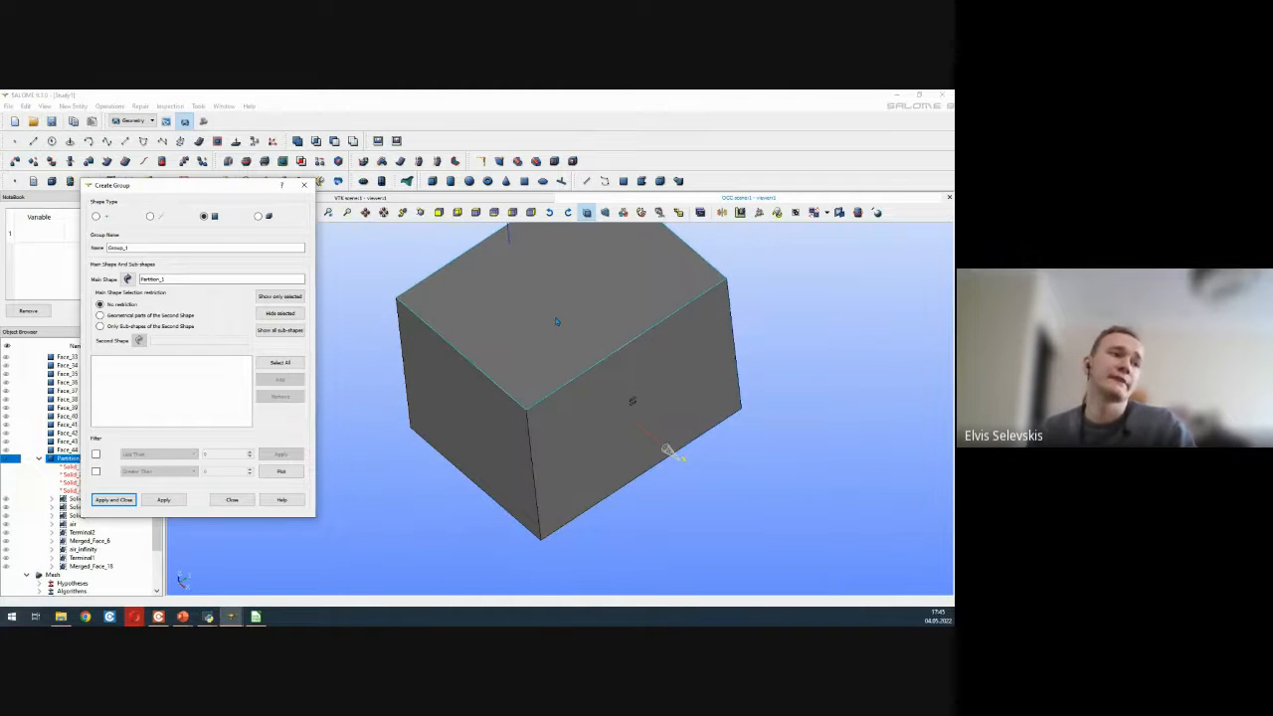
left_click(557, 321)
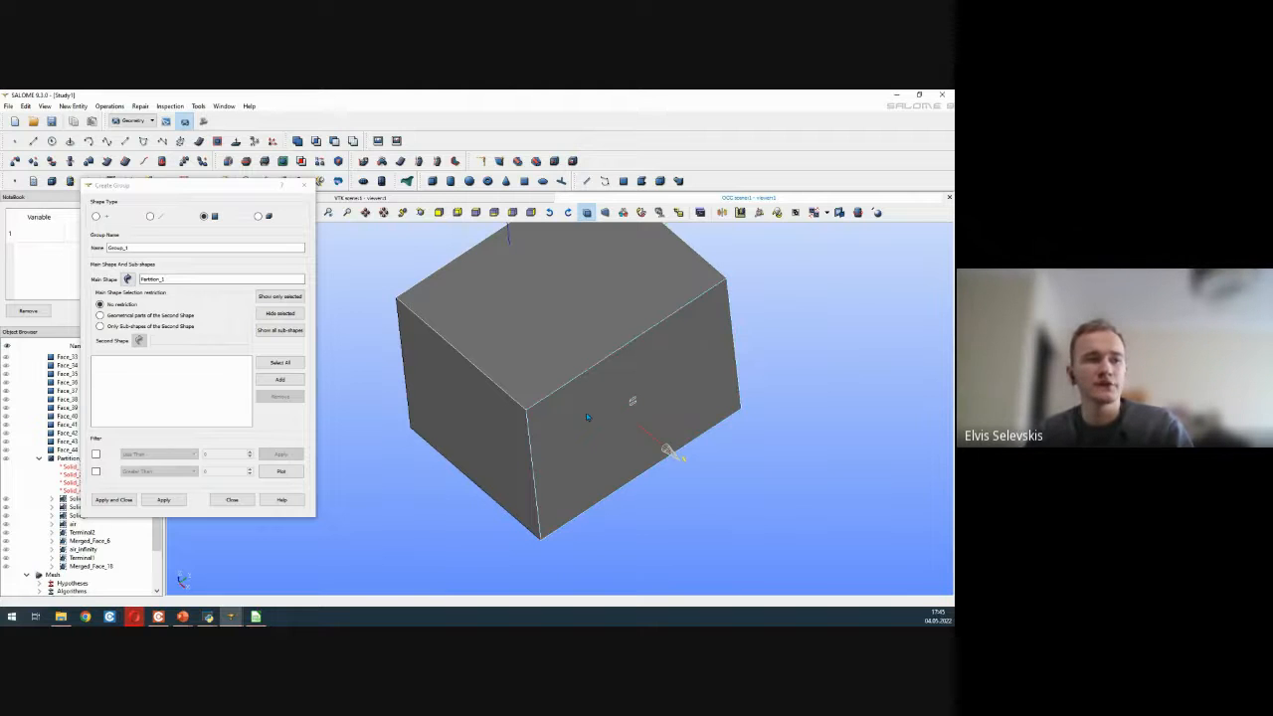
left_click(269, 314)
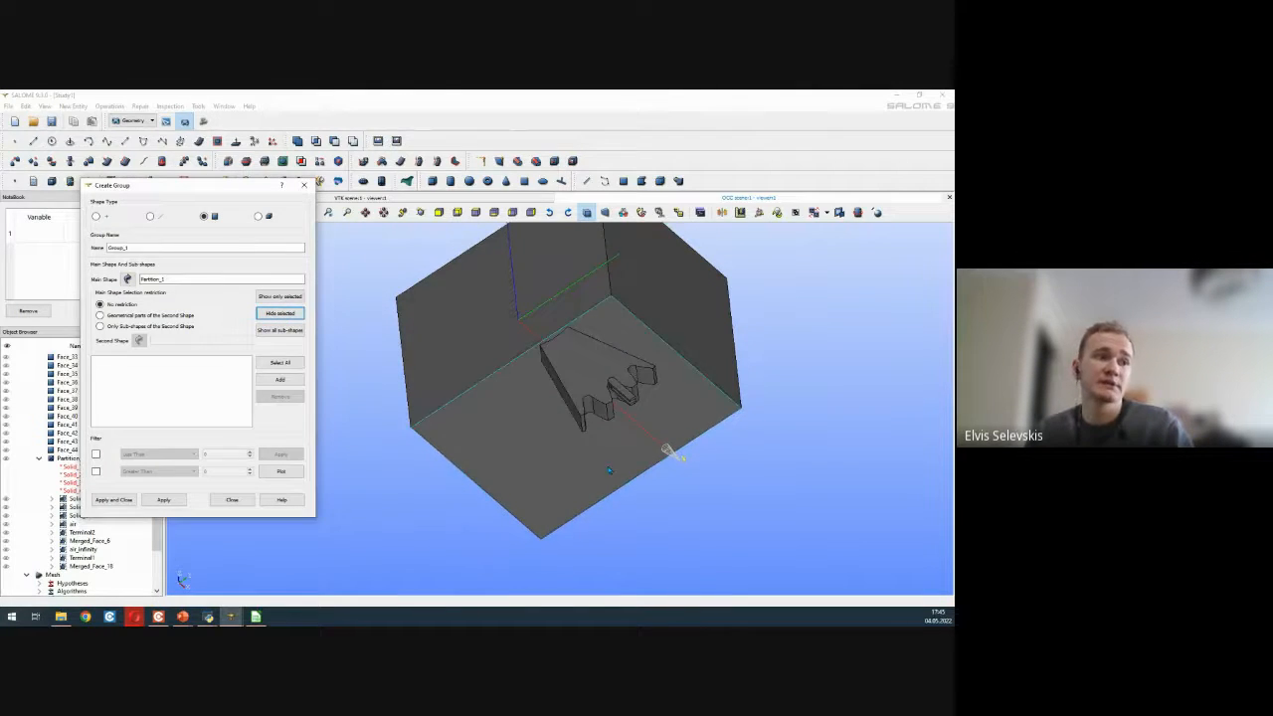
right_click_drag(565, 432, 592, 455, "ctrl")
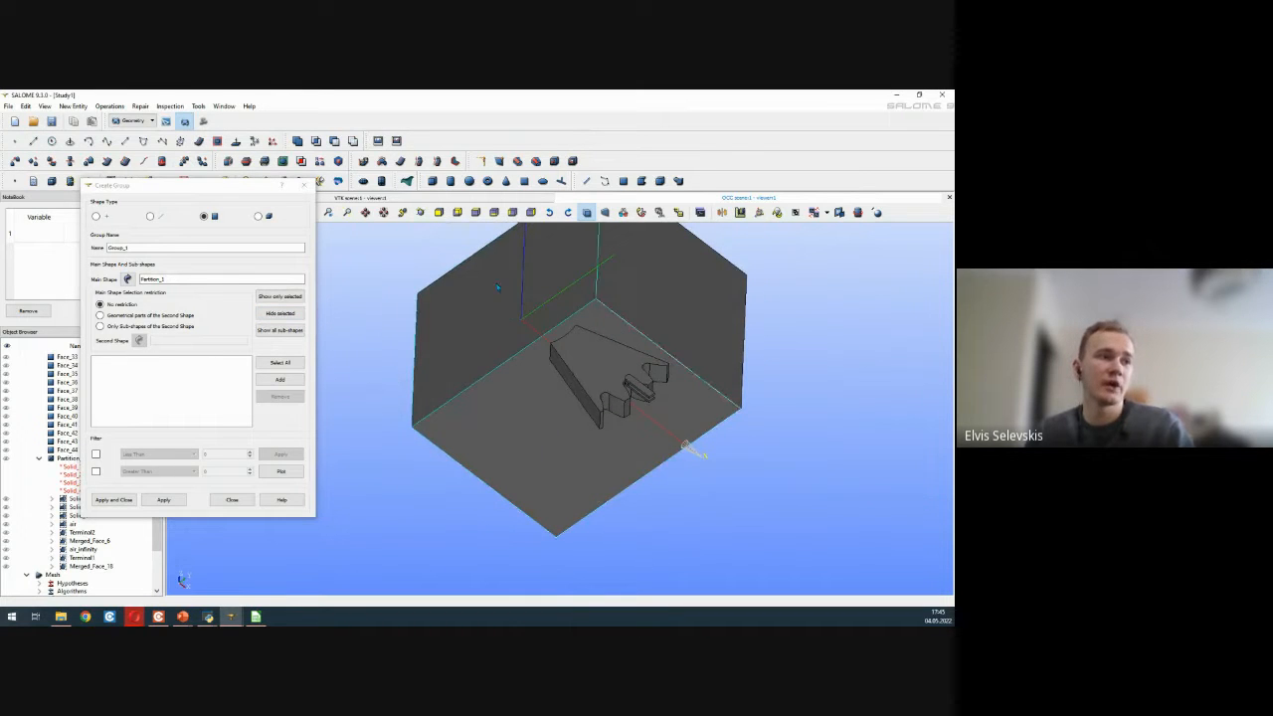
left_click(286, 320)
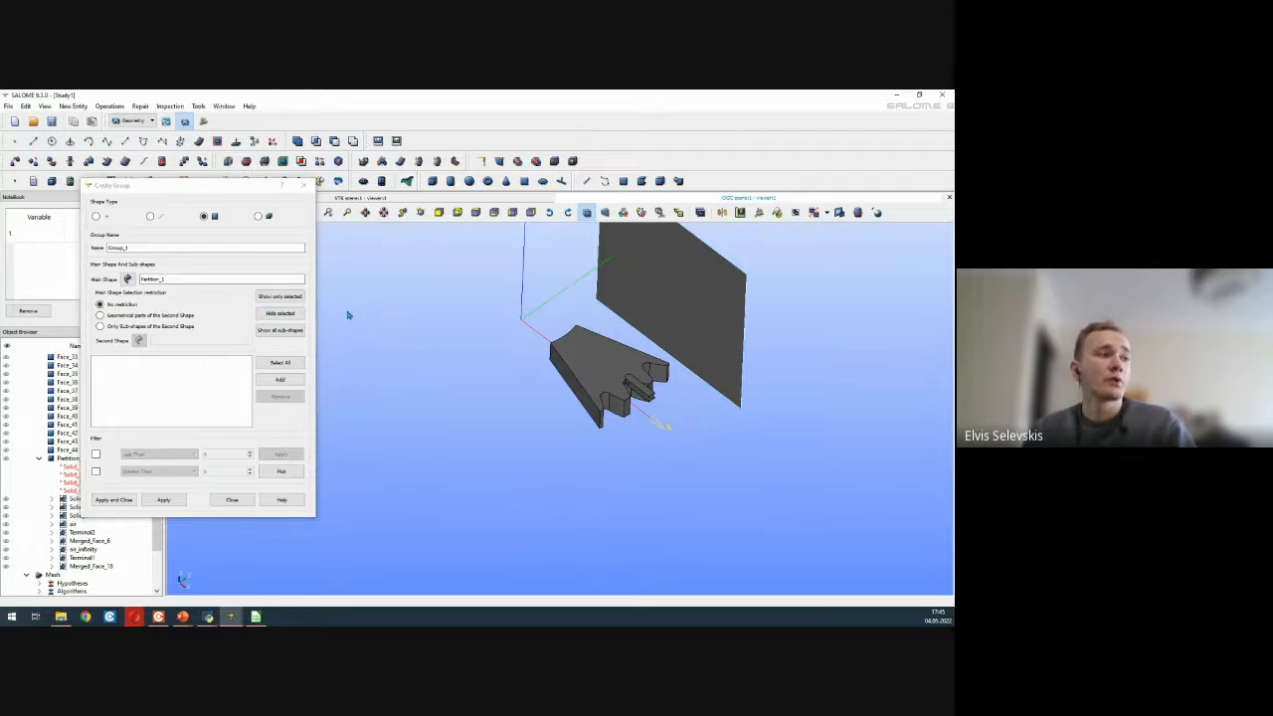
left_click(281, 313)
- Add the workpiece's two straight side faces and its inner curved face to the group
right_click_drag(557, 440, 690, 510, "ctrl")
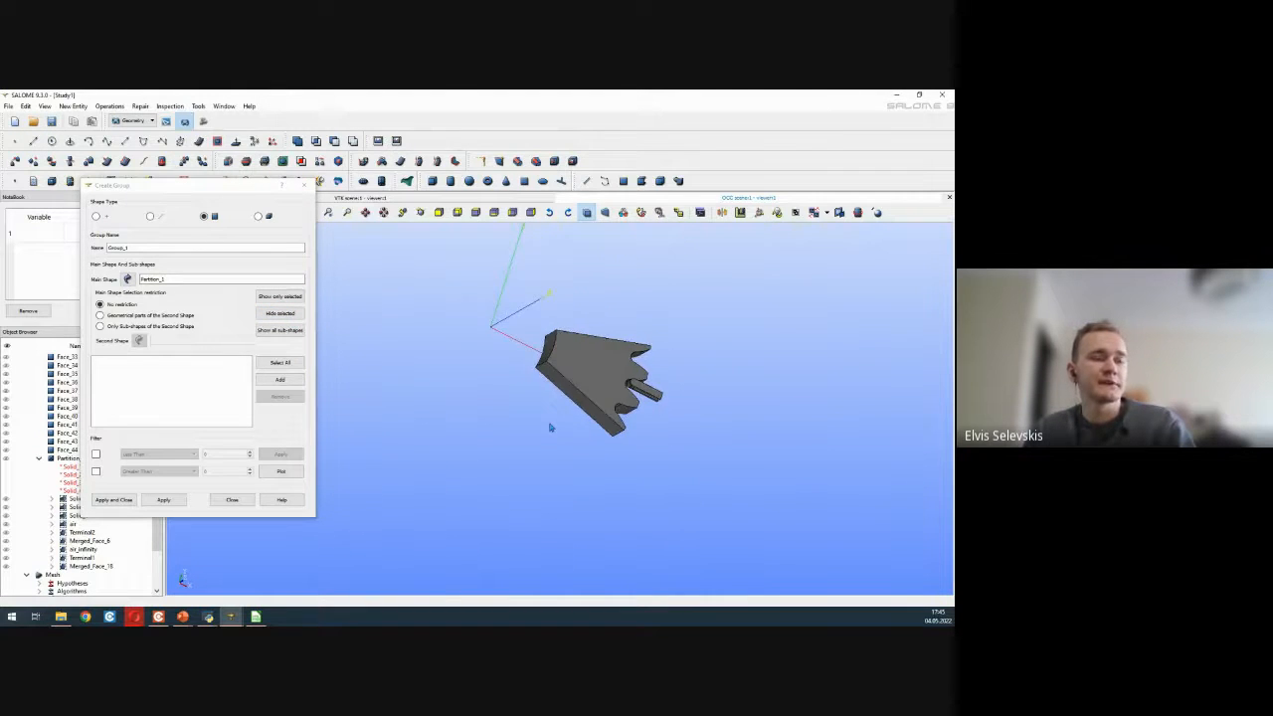
scroll(552, 427, "up", 7)
scroll(552, 428, "down", 3)
right_click_drag(593, 444, 576, 427, "ctrl")
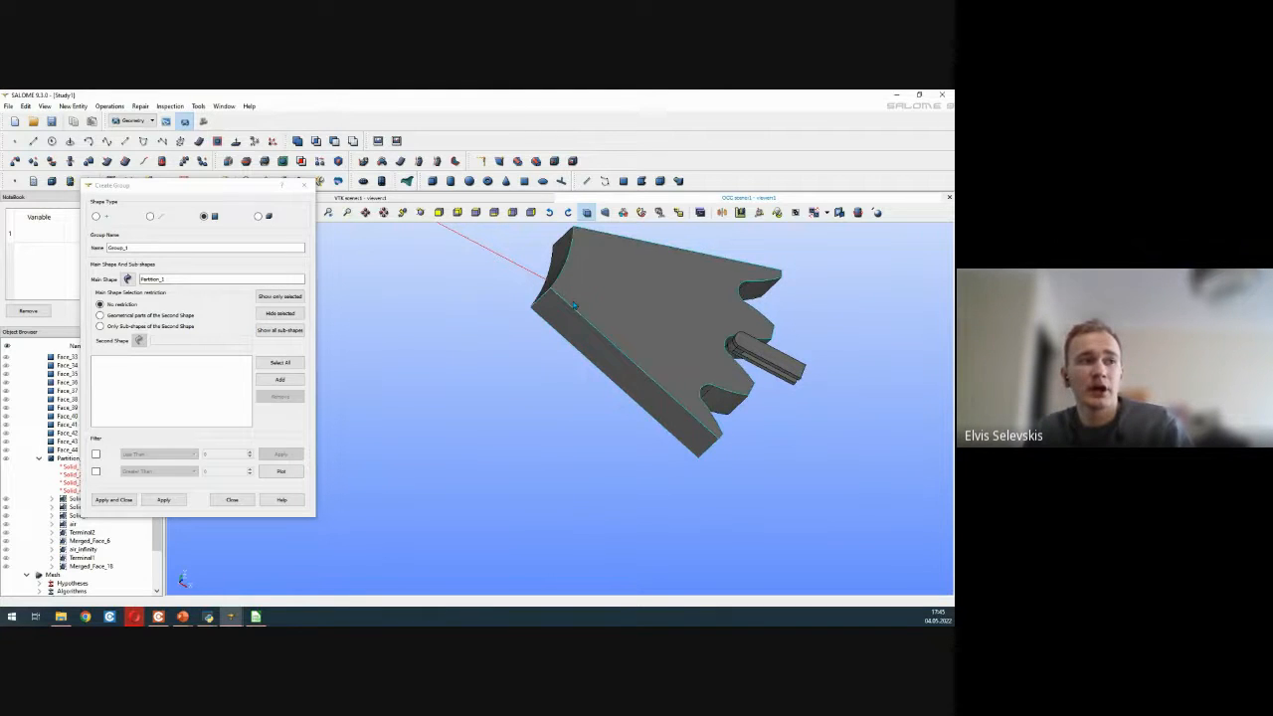
right_click_drag(579, 342, 588, 265, "ctrl")
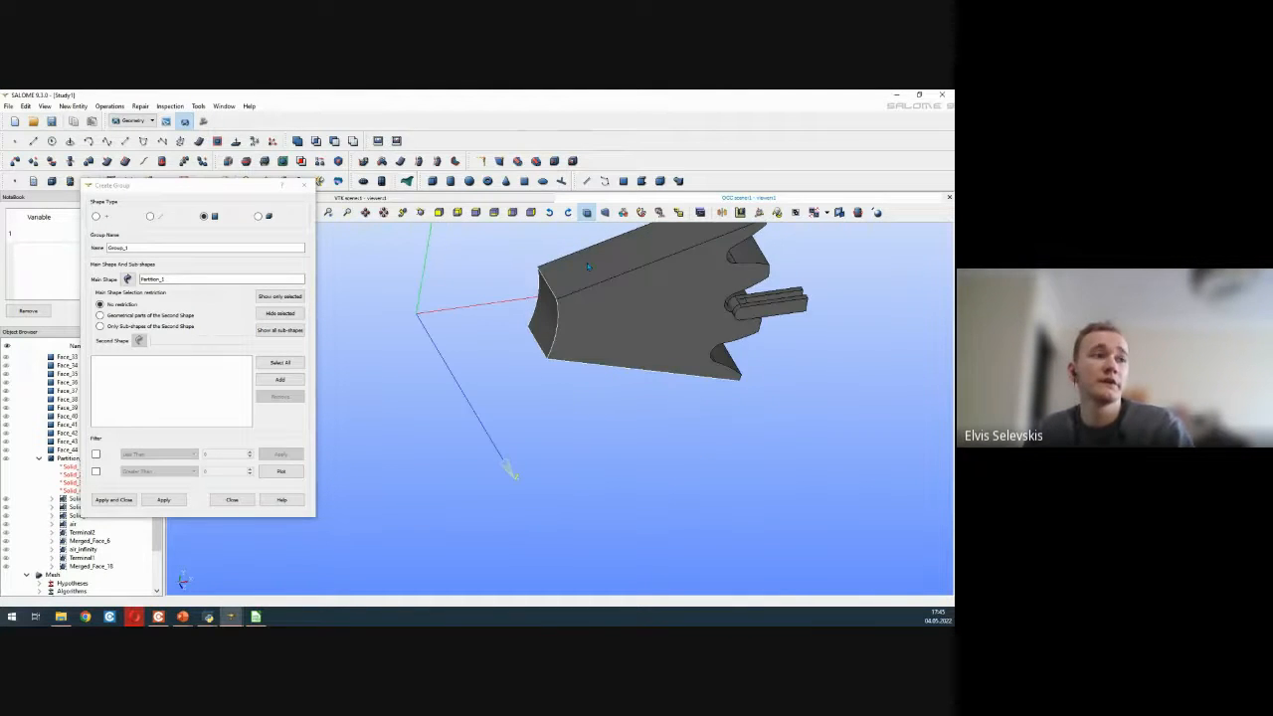
left_click(284, 382)
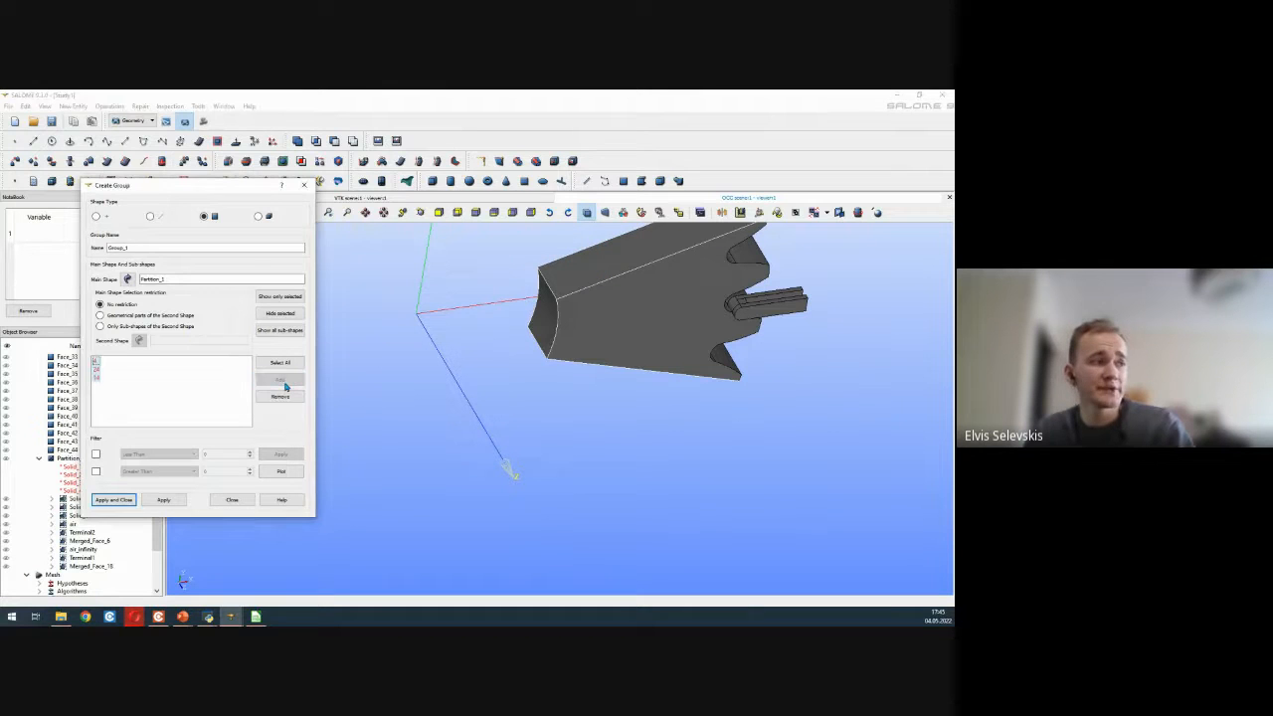
- Name the group Geometry_No_viscous_layers_Workpiece, create it, and widen the object tree to show its full name
right_click_drag(735, 415, 792, 355, "ctrl")
right_click_drag(821, 450, 639, 500, "ctrl")
right_click_drag(615, 342, 502, 355, "ctrl")
left_click_drag(174, 248, 48, 262)
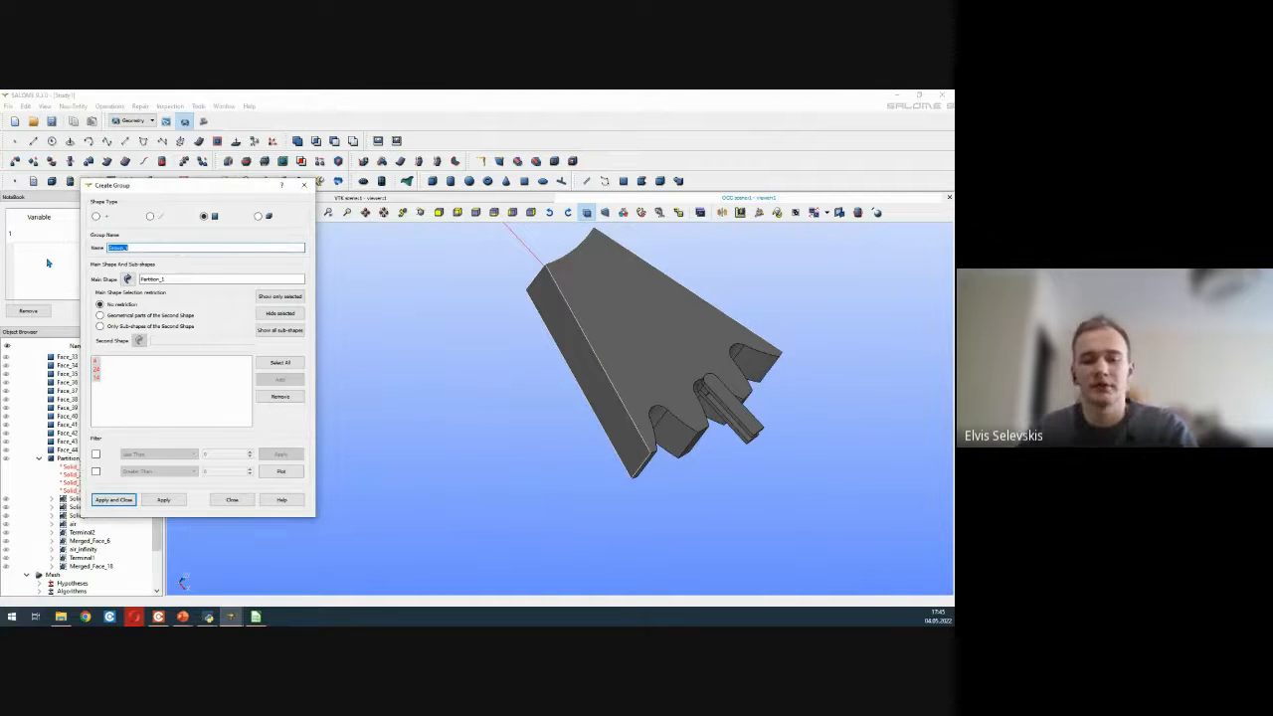
type("Geometry_No_viscous")
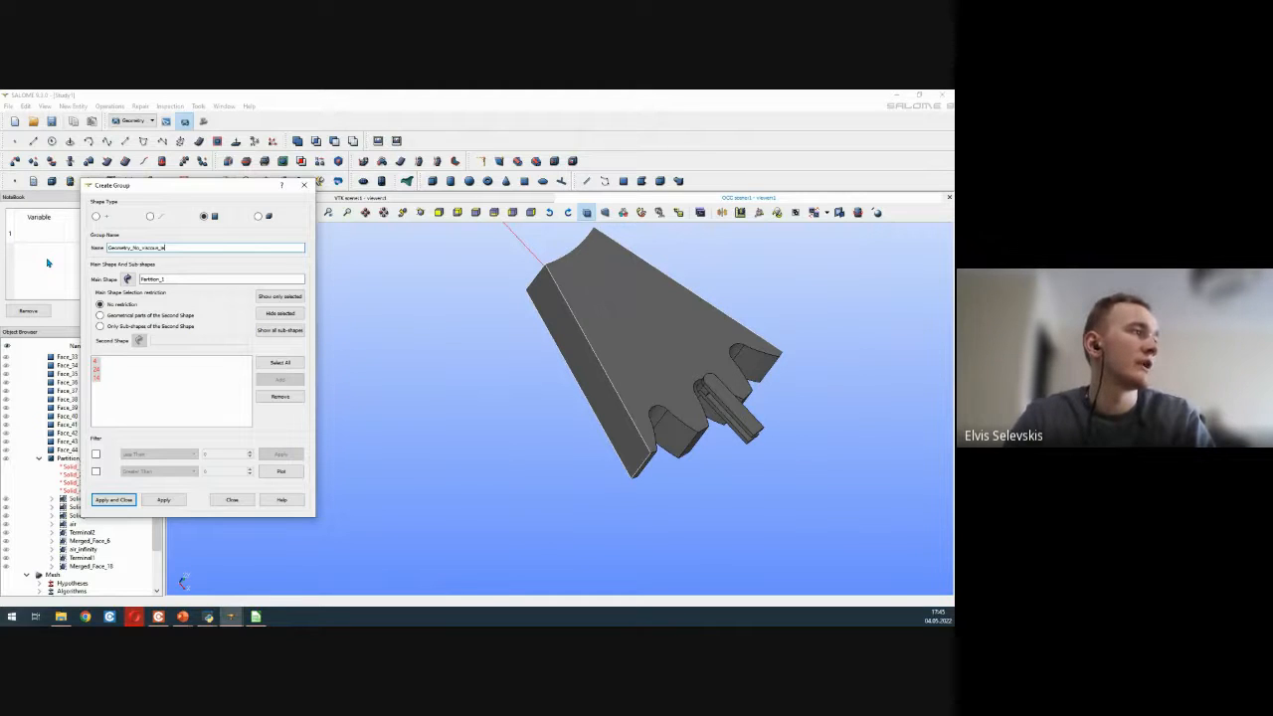
type("er_Workpiece")
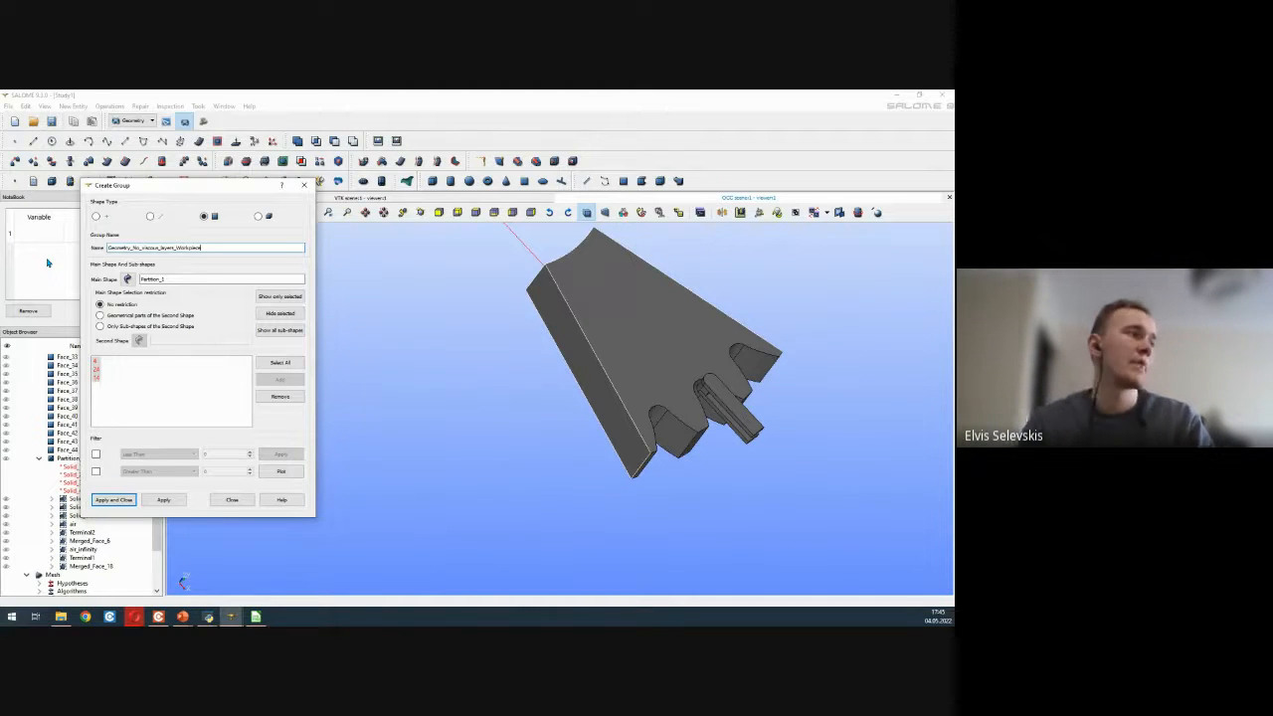
left_click(122, 503)
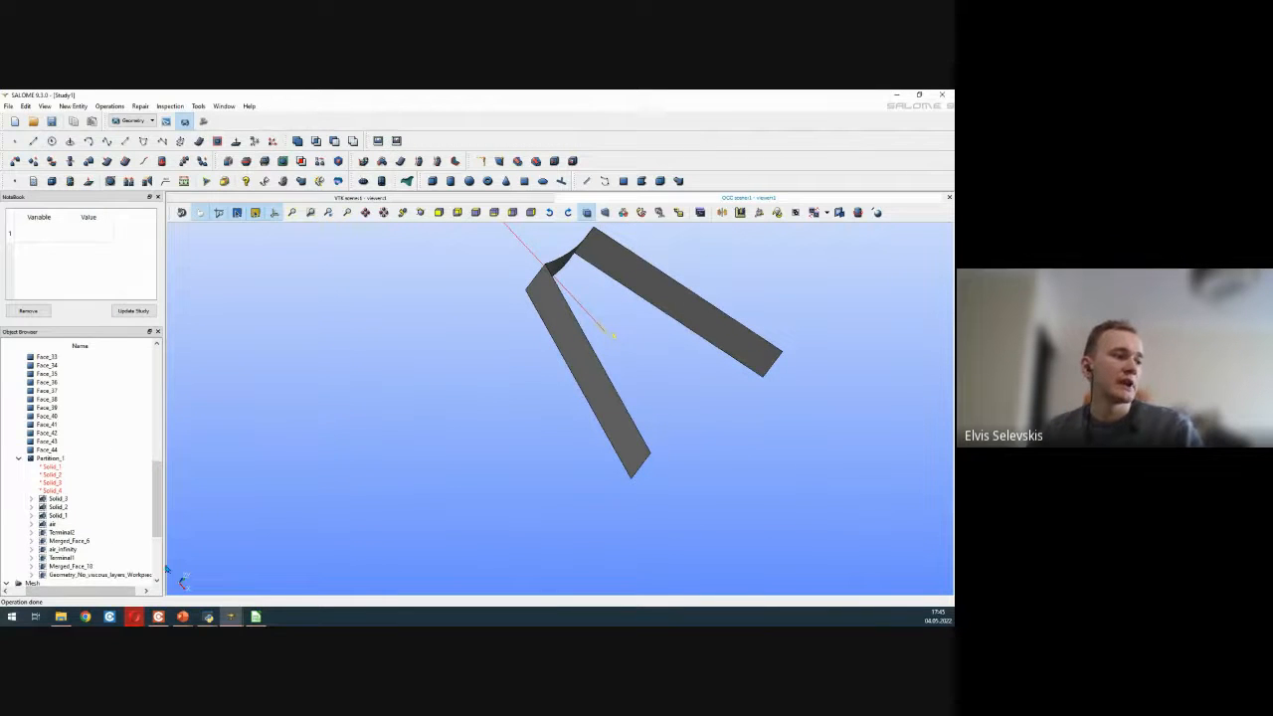
left_click_drag(164, 567, 223, 529)
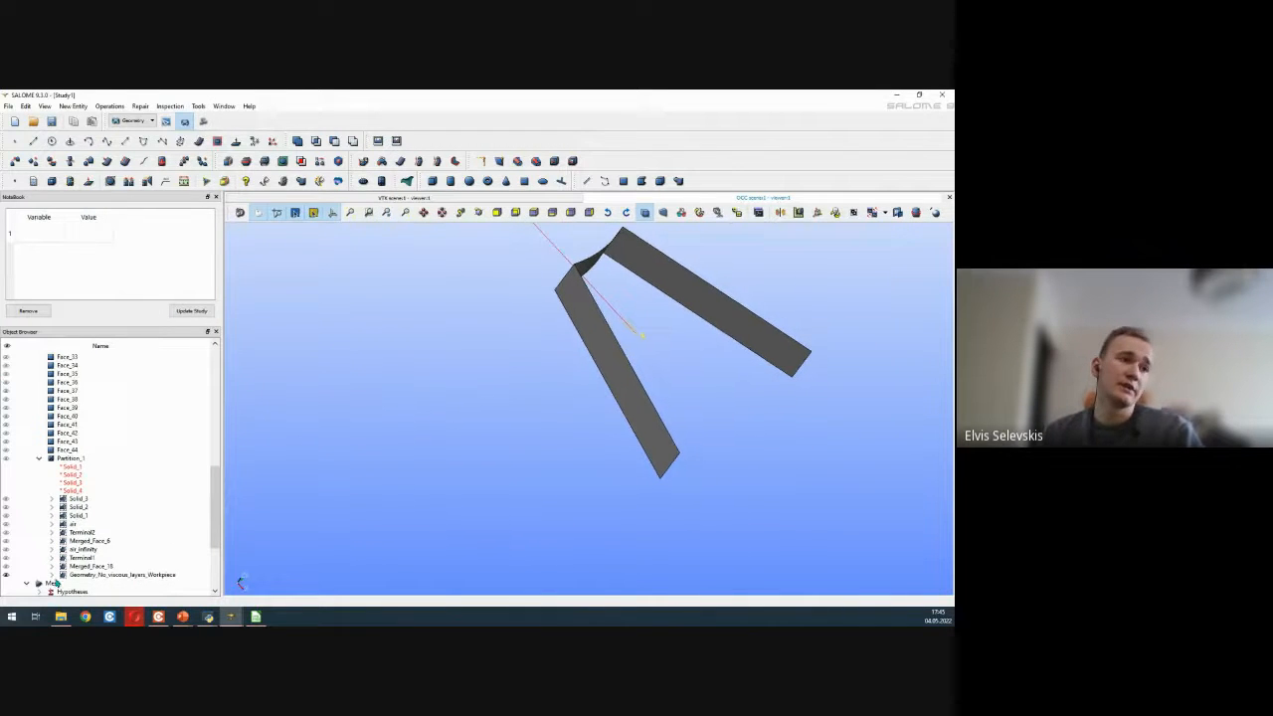
right_click_drag(505, 431, 425, 389, "ctrl")
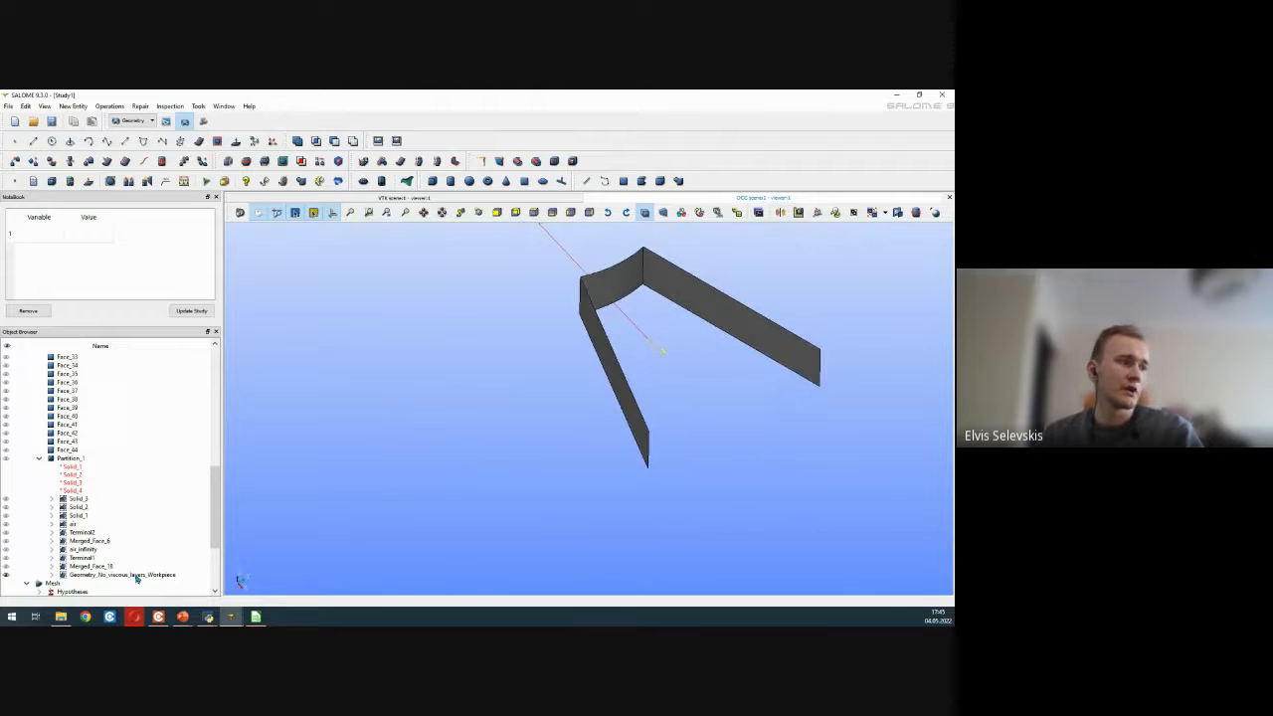
- Switch to the Mesh module and examine the computed workpiece mesh on its side and inner curved faces
left_click(206, 126)
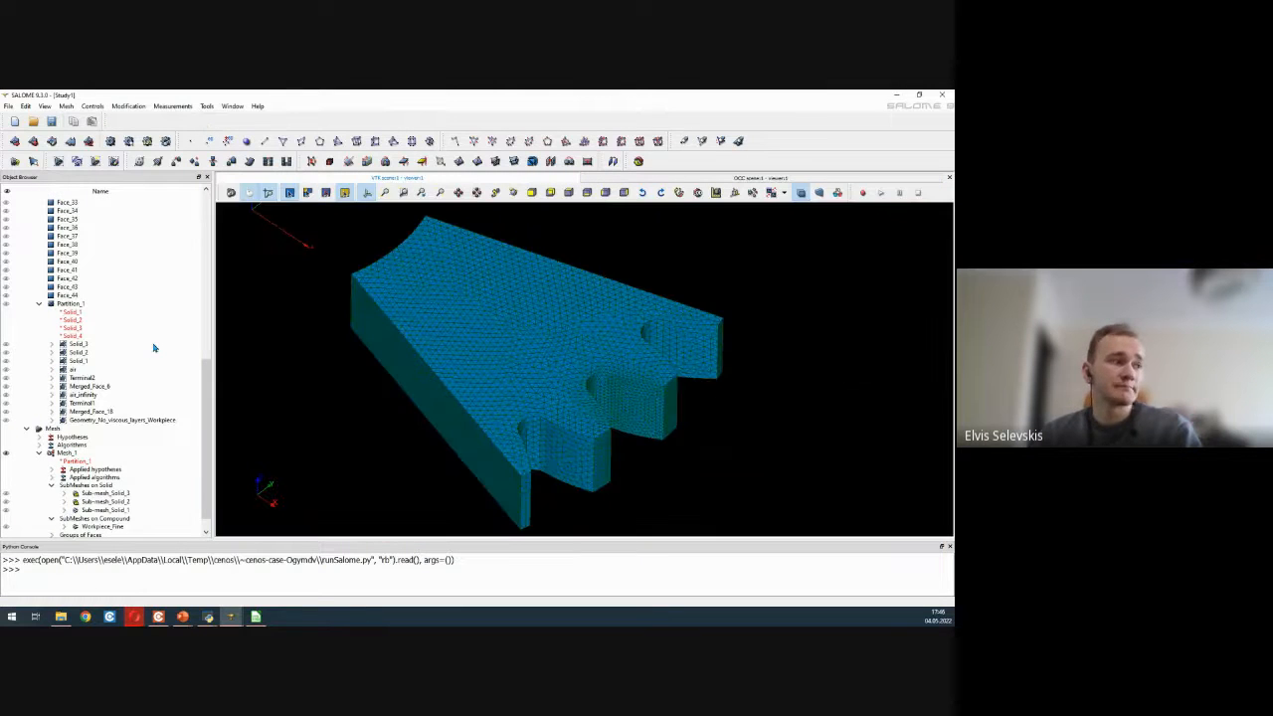
mouse_move(481, 370)
left_mouse_down()
mouse_move(494, 340)
mouse_move(460, 358)
left_mouse_up()
scroll(447, 415, "up", 3)
scroll(496, 424, "up", 3)
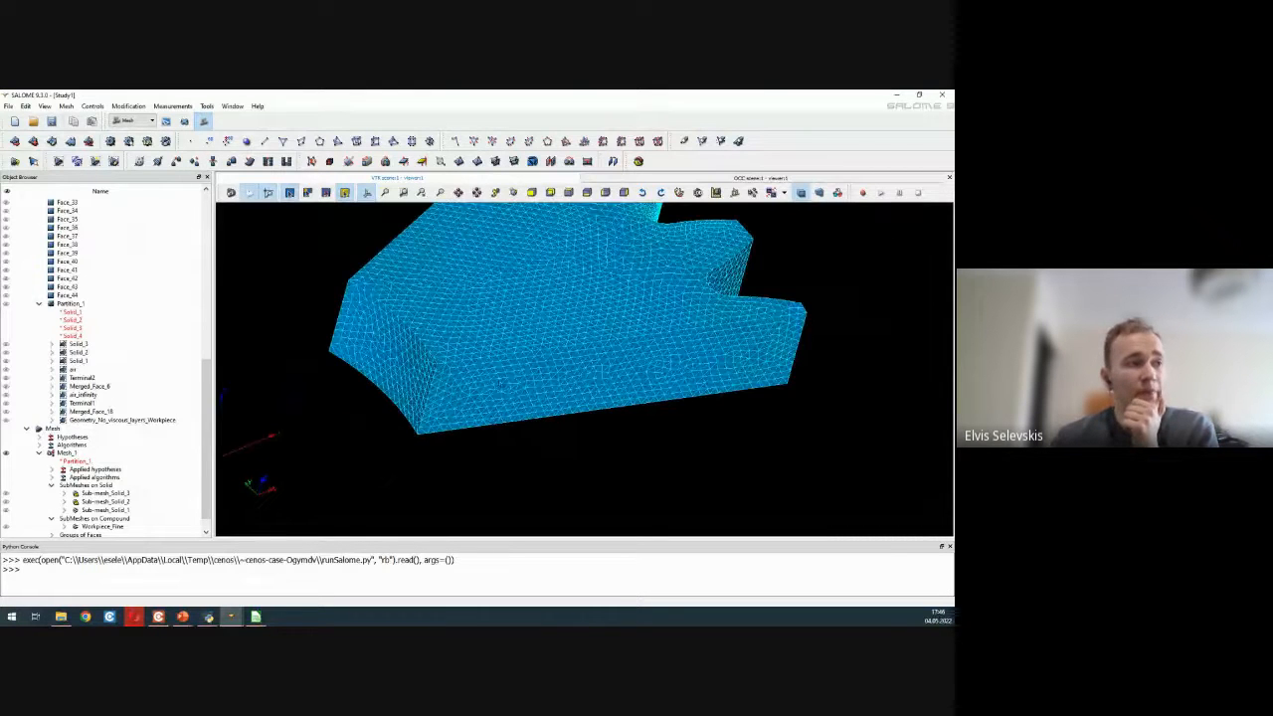
left_click(500, 384)
scroll(500, 383, "down", 5)
right_click(533, 374)
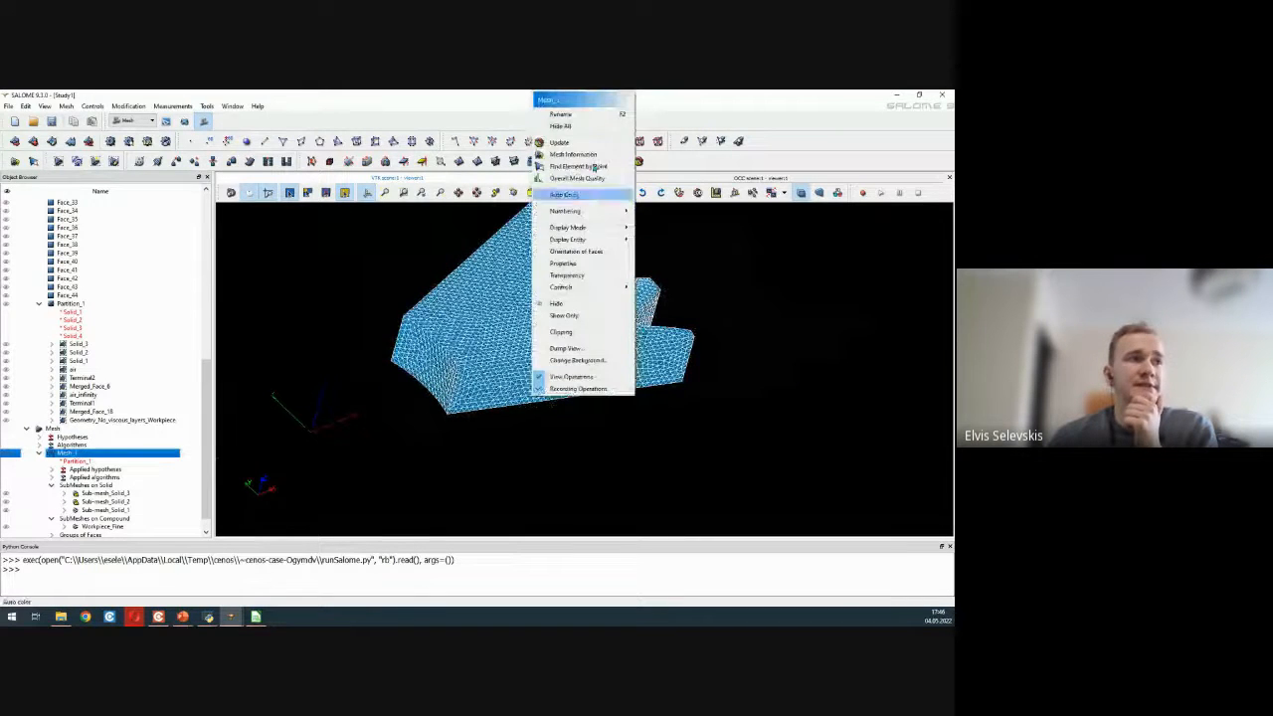
left_click(702, 303)
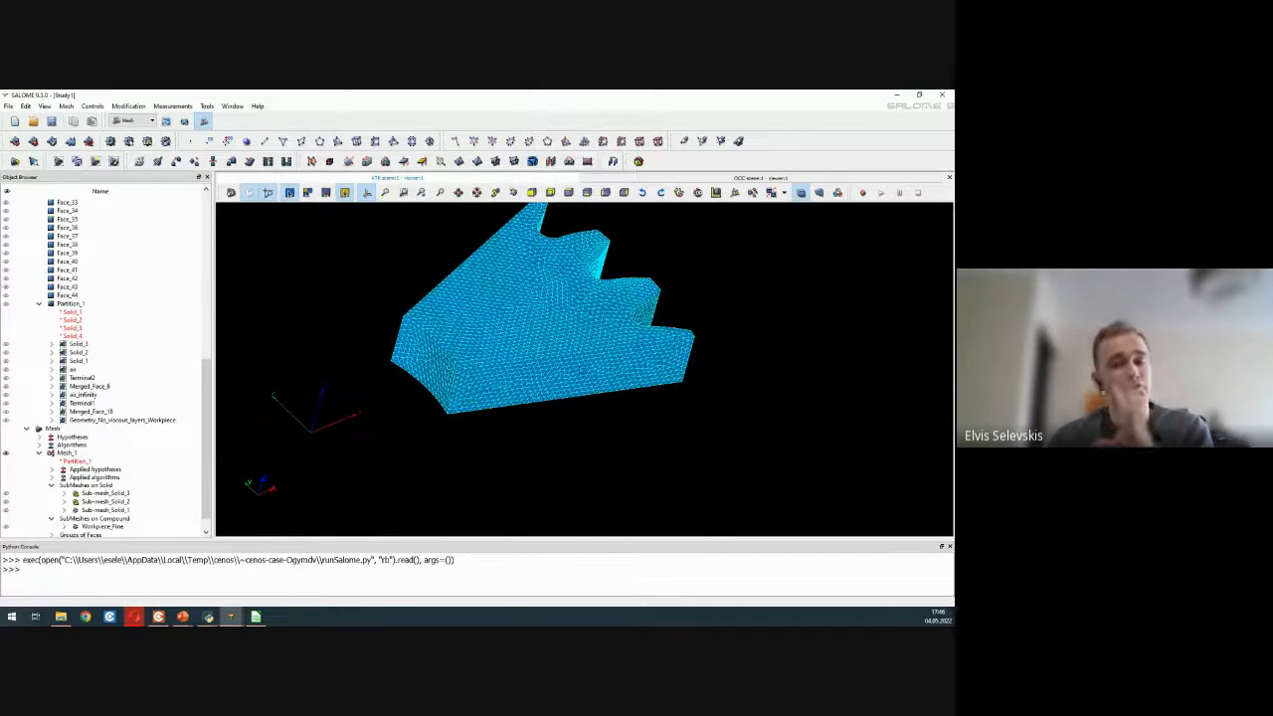
right_click_drag(583, 371, 525, 384, "ctrl")
scroll(104, 452, "down", 1)
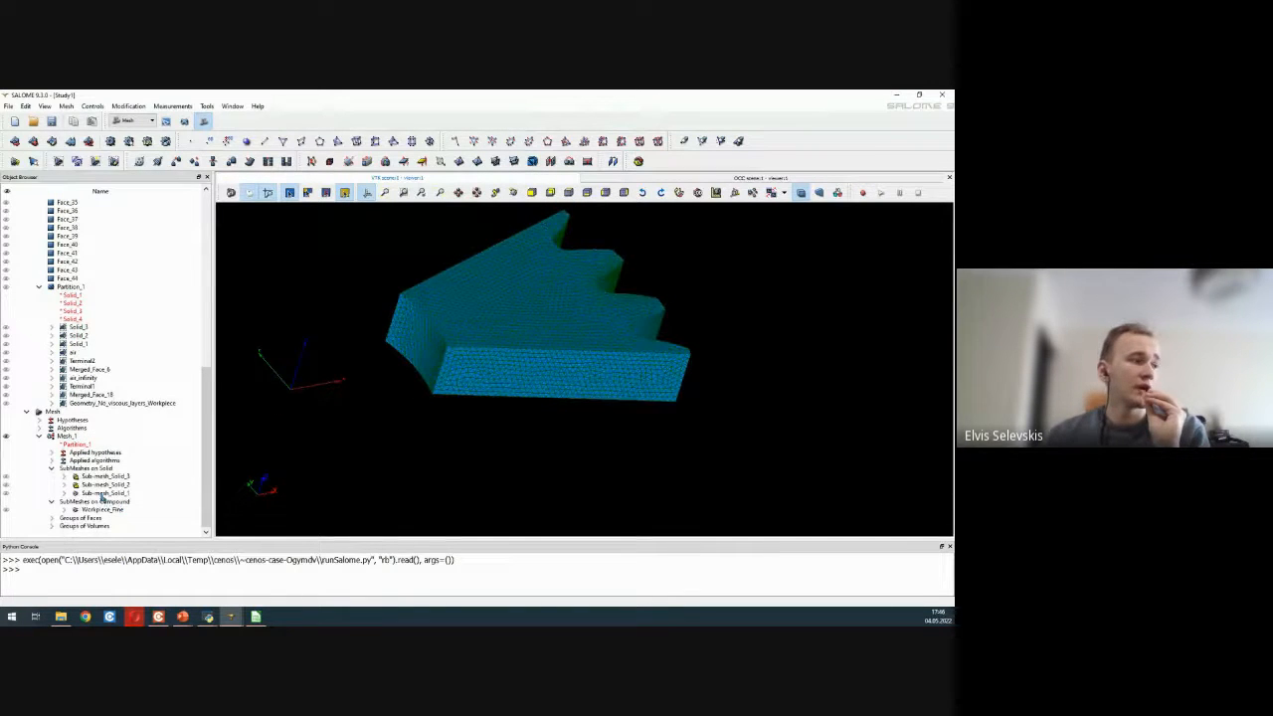
- Open the Viscous Layers hypothesis of Sub-mesh_Solid_1 for editing
left_click(105, 494)
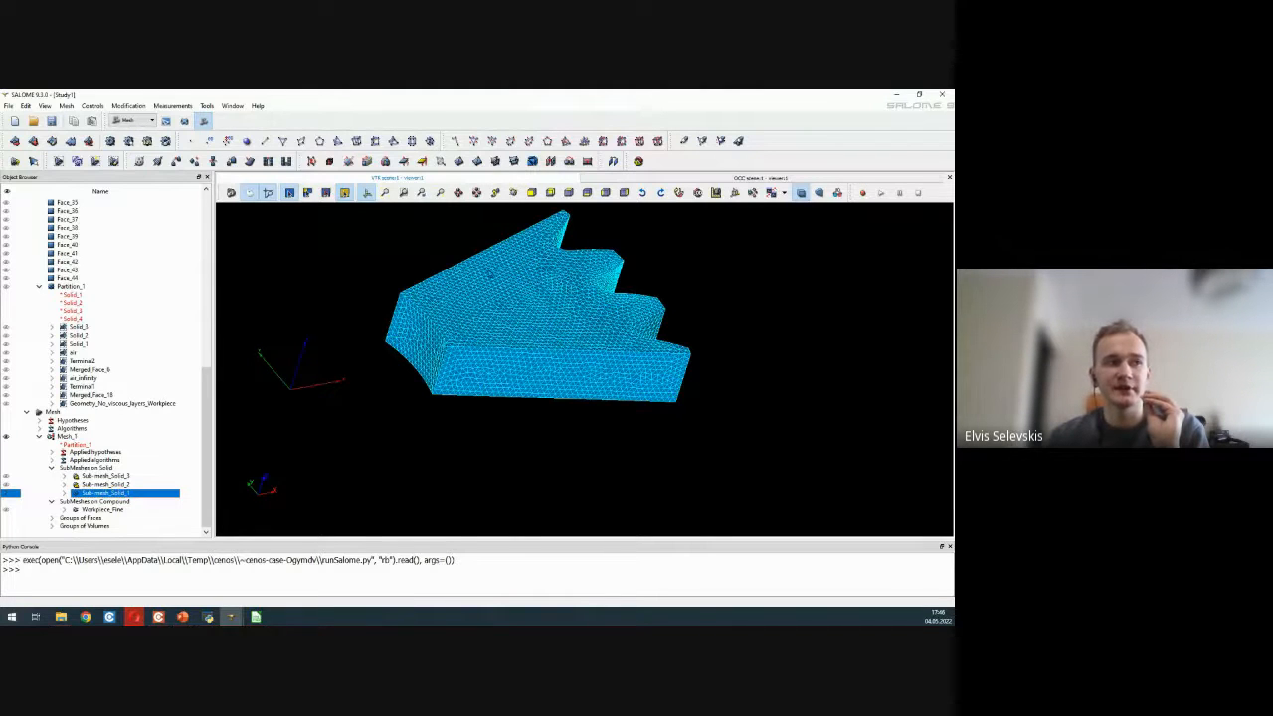
right_click_drag(552, 320, 553, 243, "ctrl")
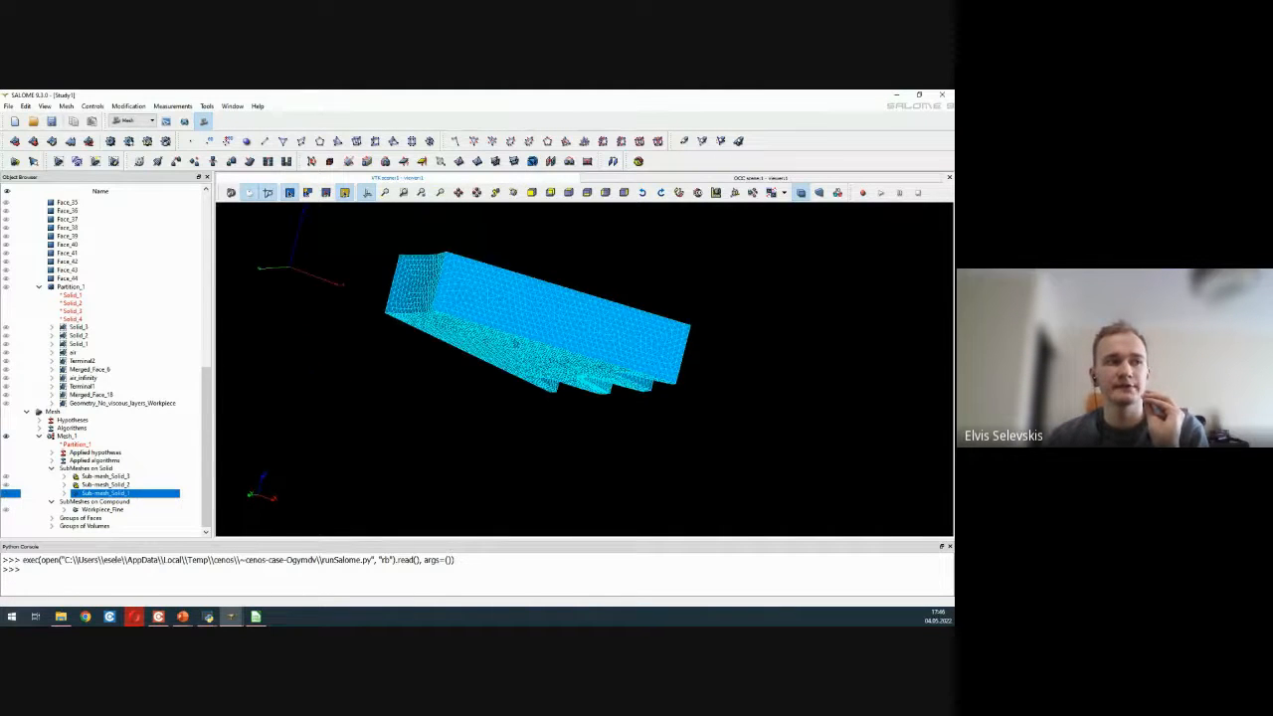
right_click_drag(515, 343, 358, 412, "ctrl")
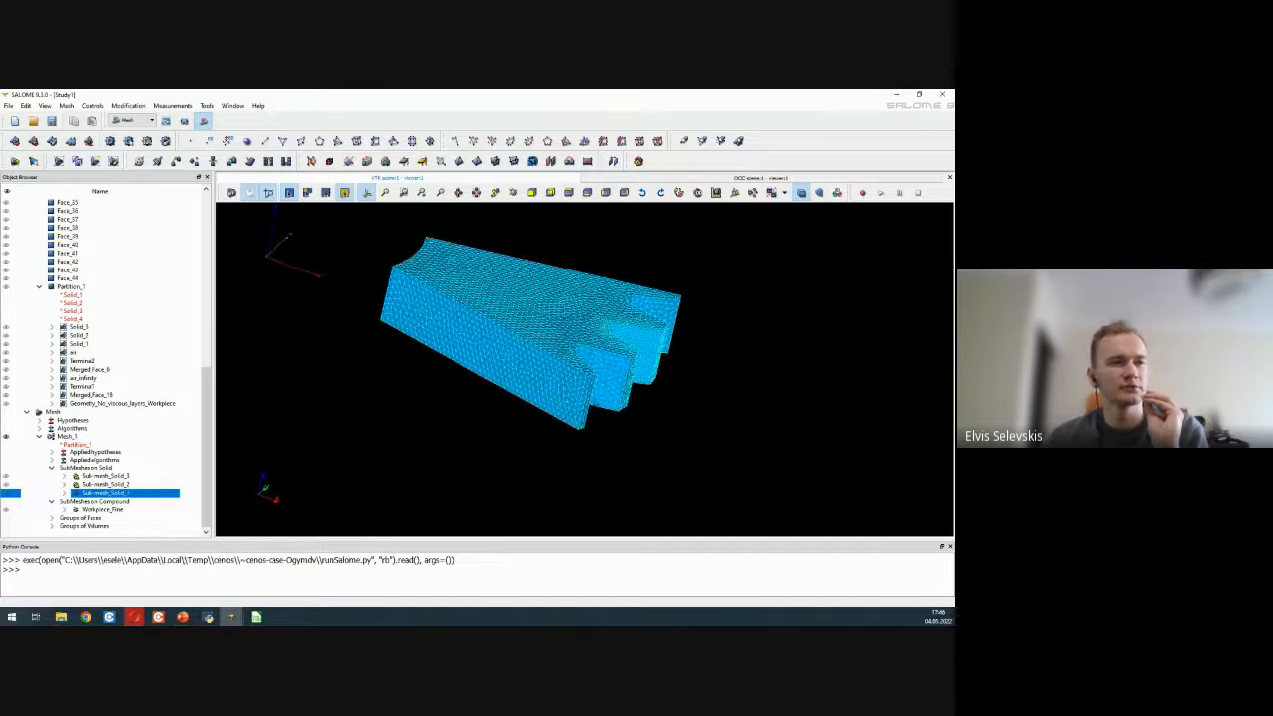
right_click_drag(680, 324, 266, 451, "ctrl")
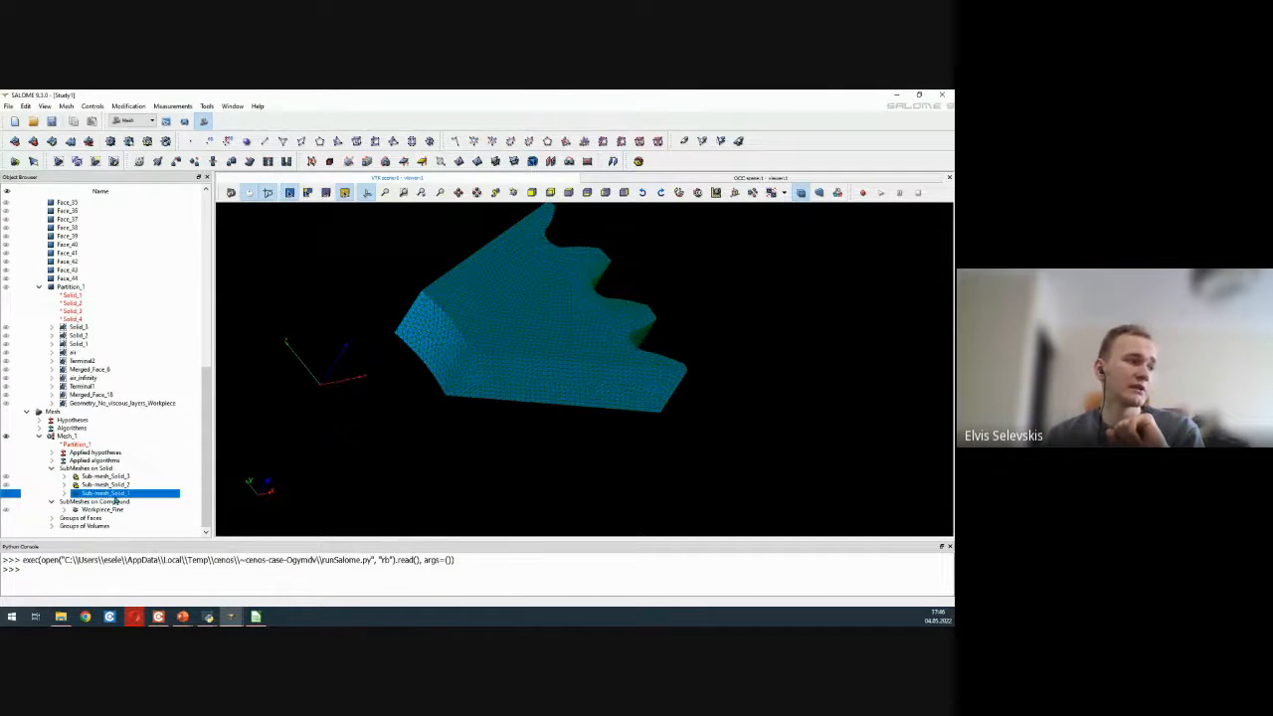
right_click_drag(472, 438, 513, 394, "ctrl")
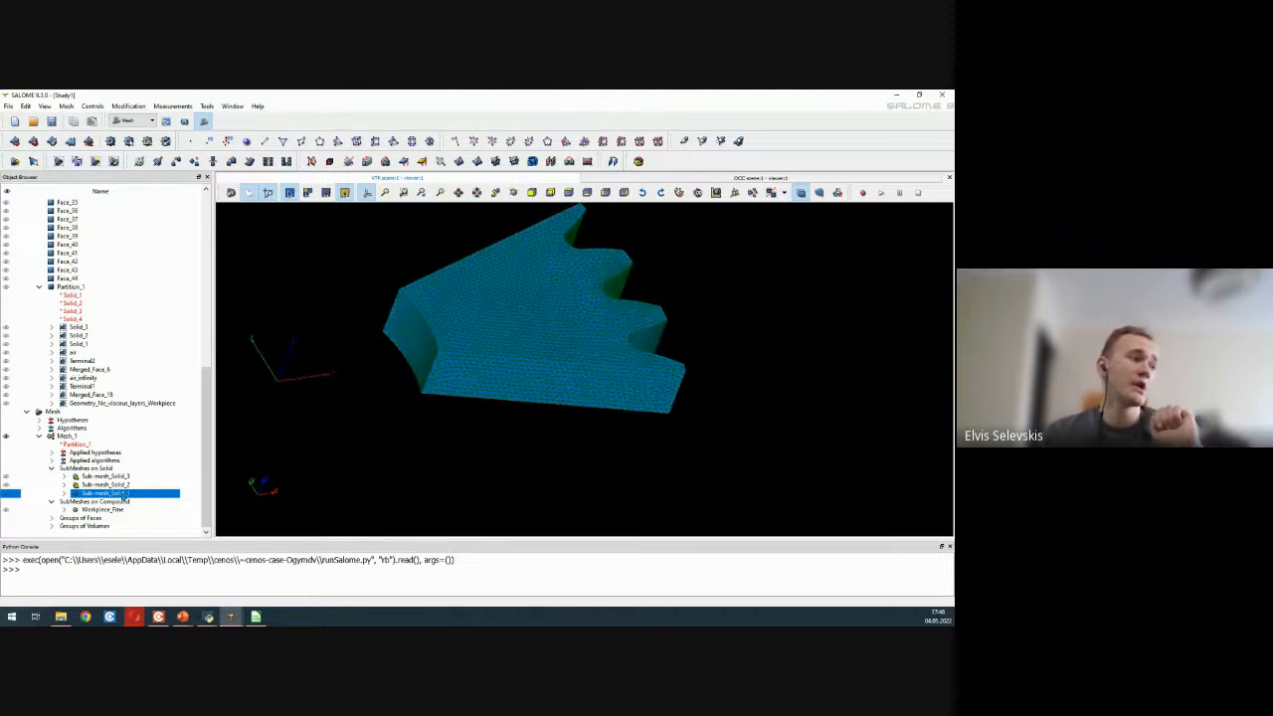
right_click(126, 495)
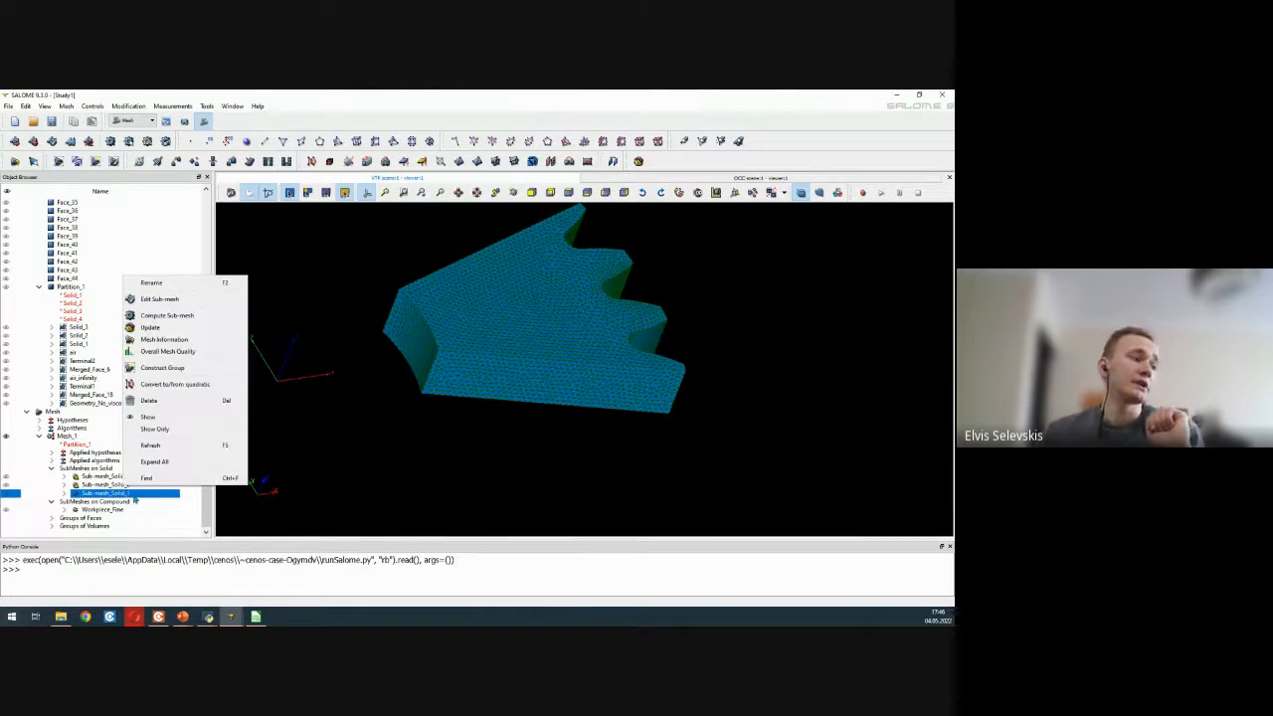
left_click(172, 303)
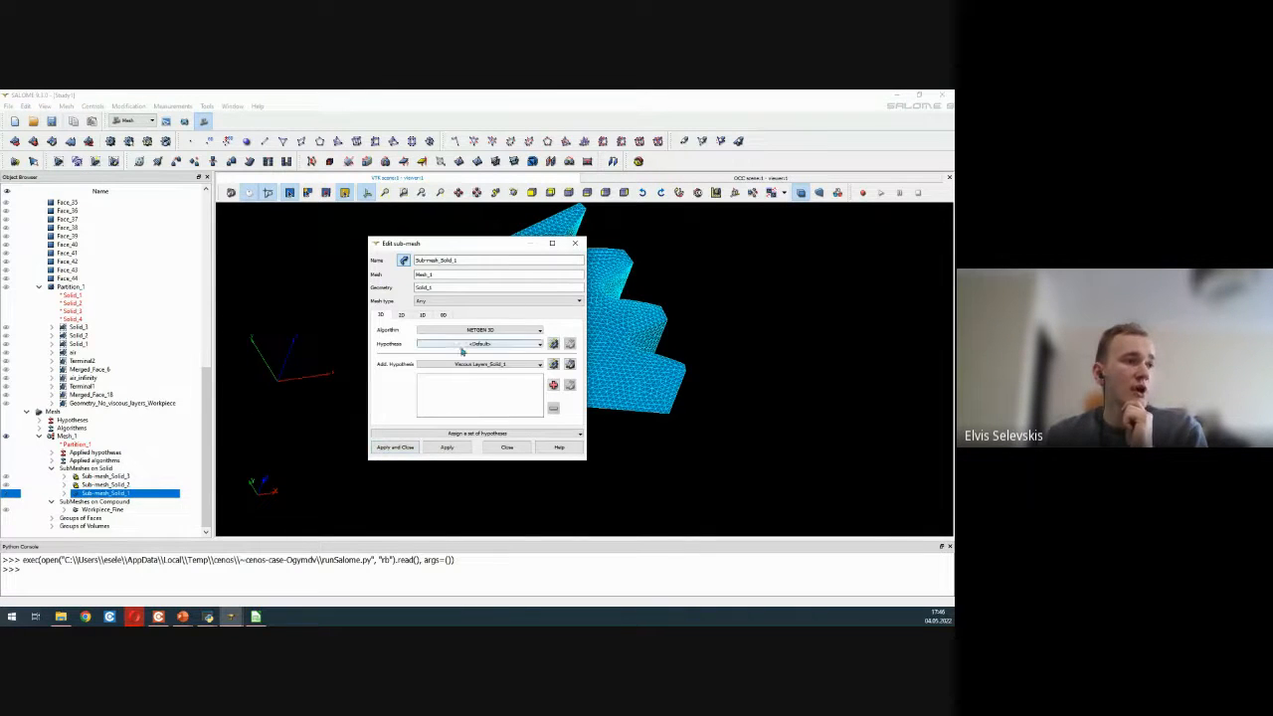
left_click(569, 365)
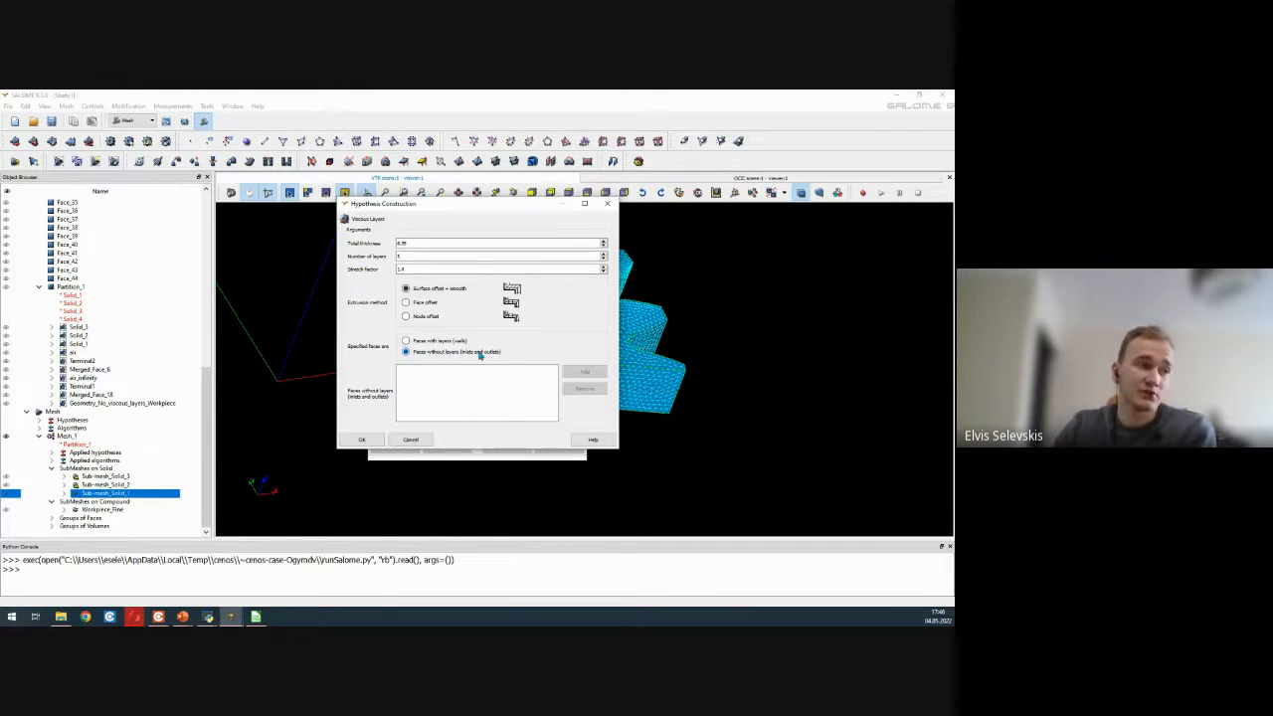
- Add the Geometry_No_viscous_layers_Workpiece faces as faces without layers and apply the change to Sub-mesh_Solid_1
left_click(91, 406)
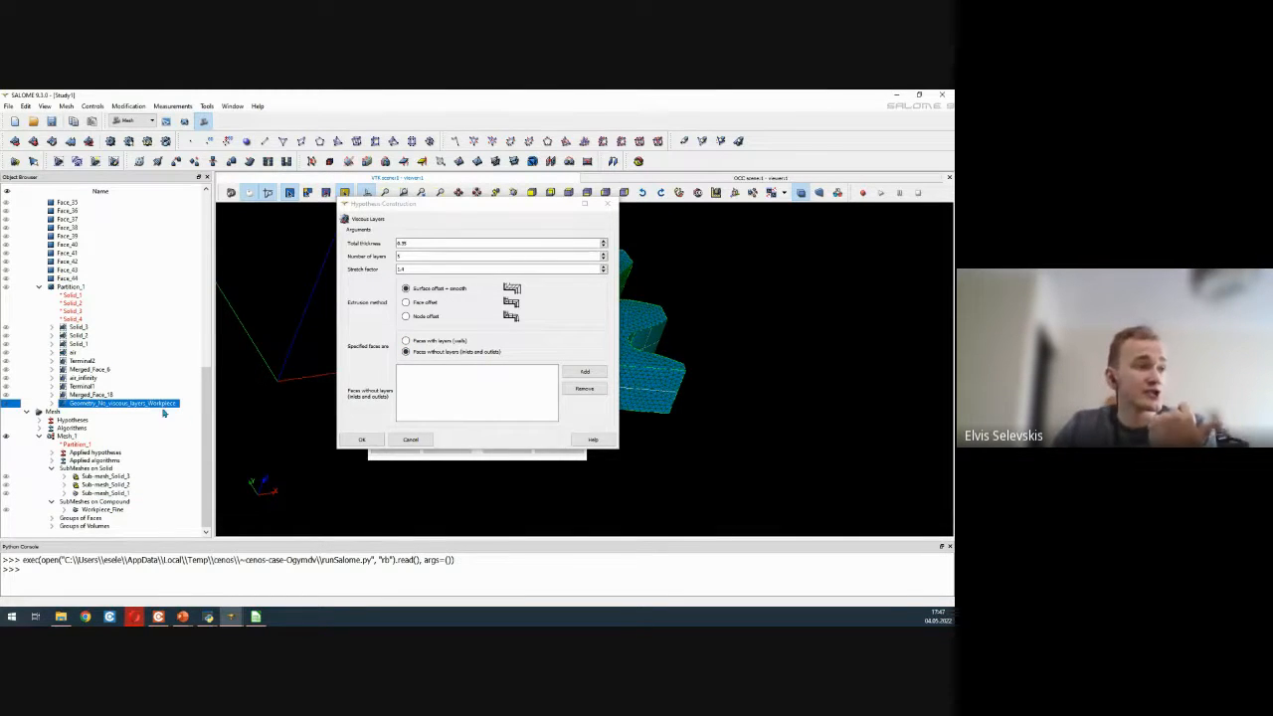
left_click(583, 372)
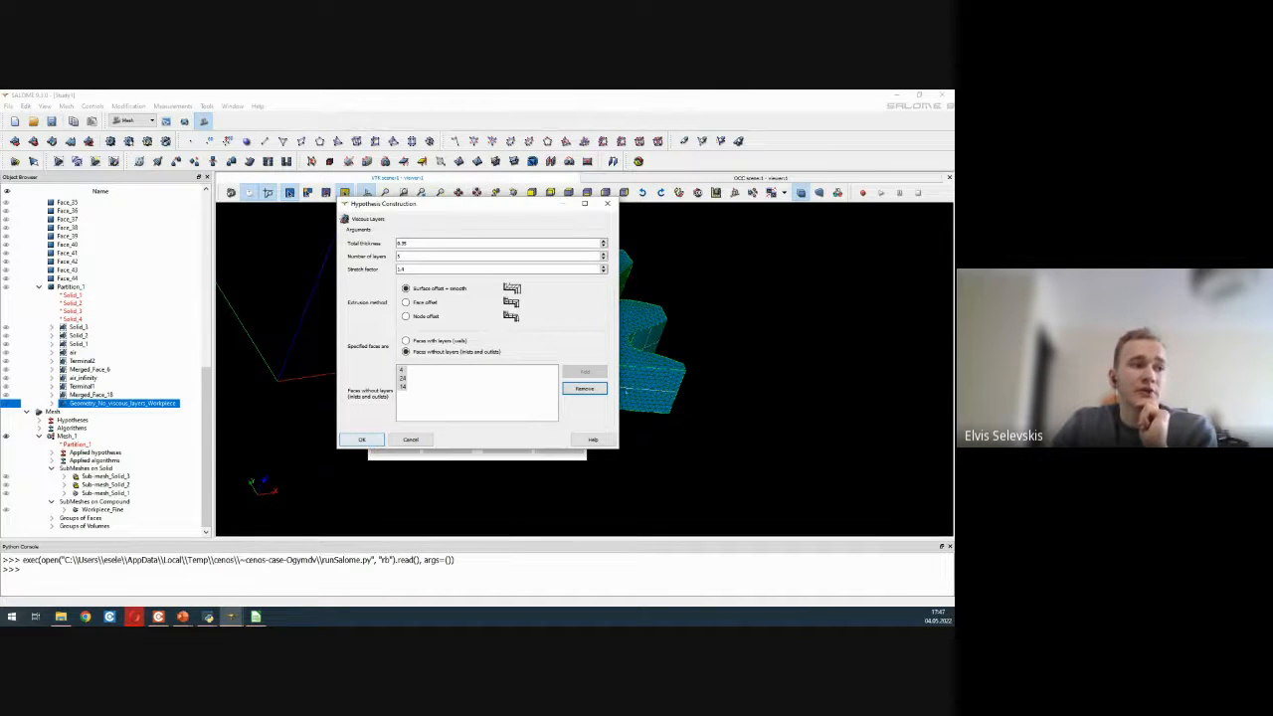
left_click(363, 439)
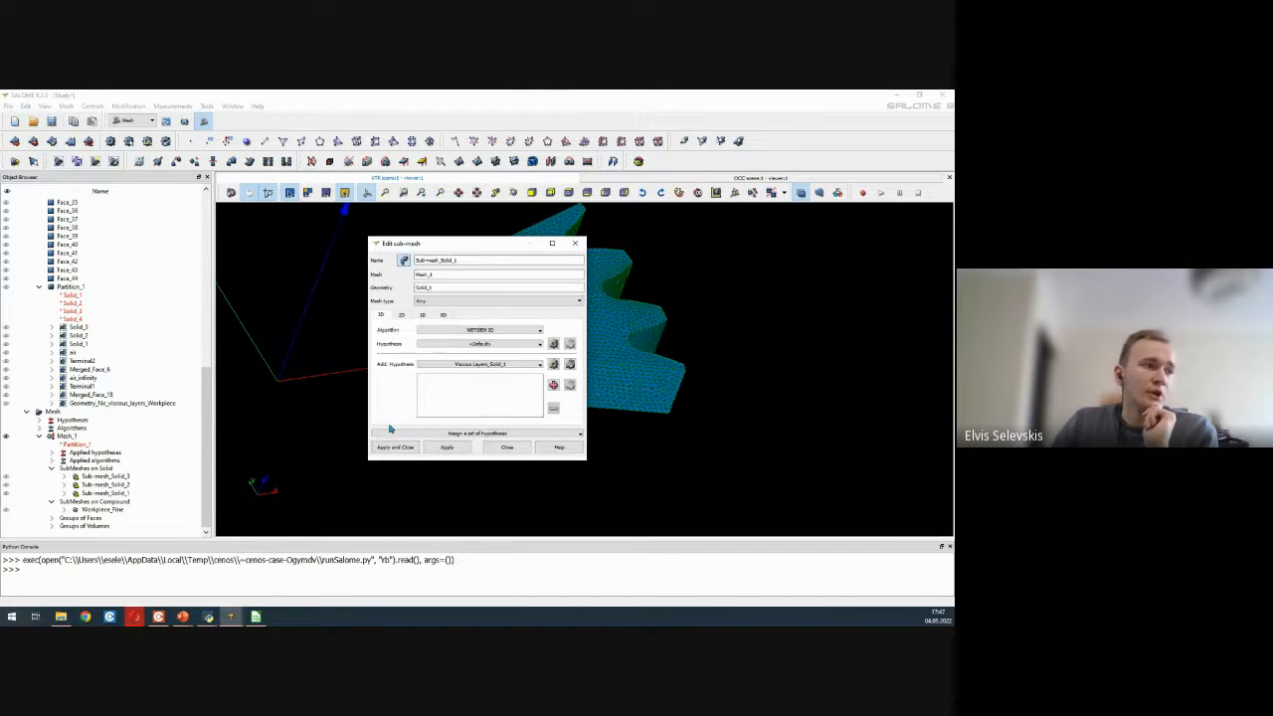
left_click(391, 450)
- Clear the mesh data of Mesh_1 and try to compute only Sub-mesh_Solid_1
left_click(77, 435)
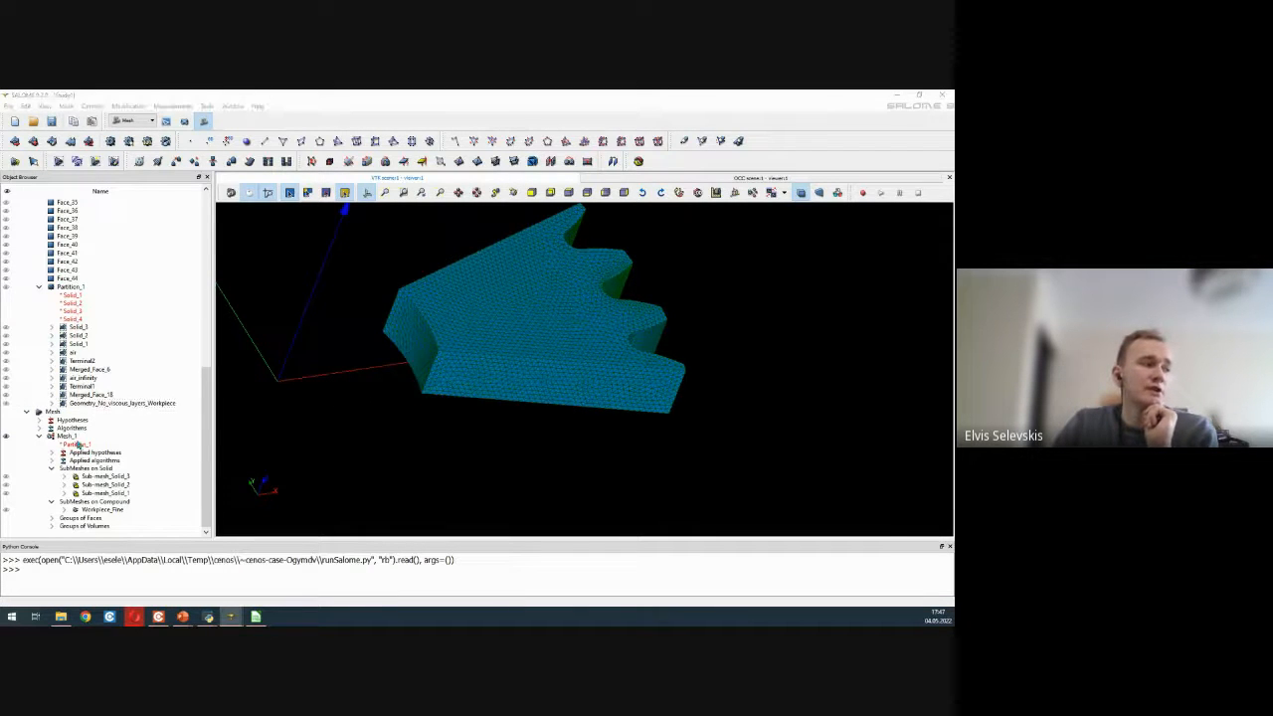
right_click(77, 450)
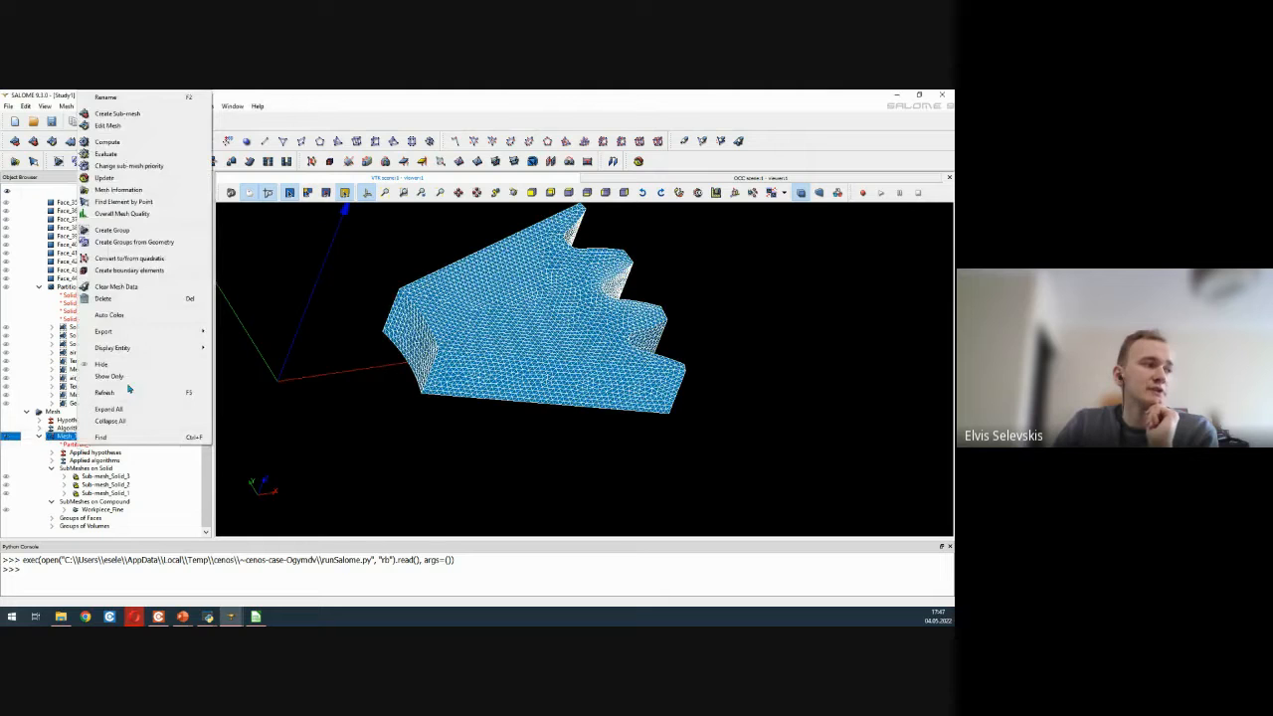
left_click(131, 295)
left_click(93, 493)
right_click(92, 493)
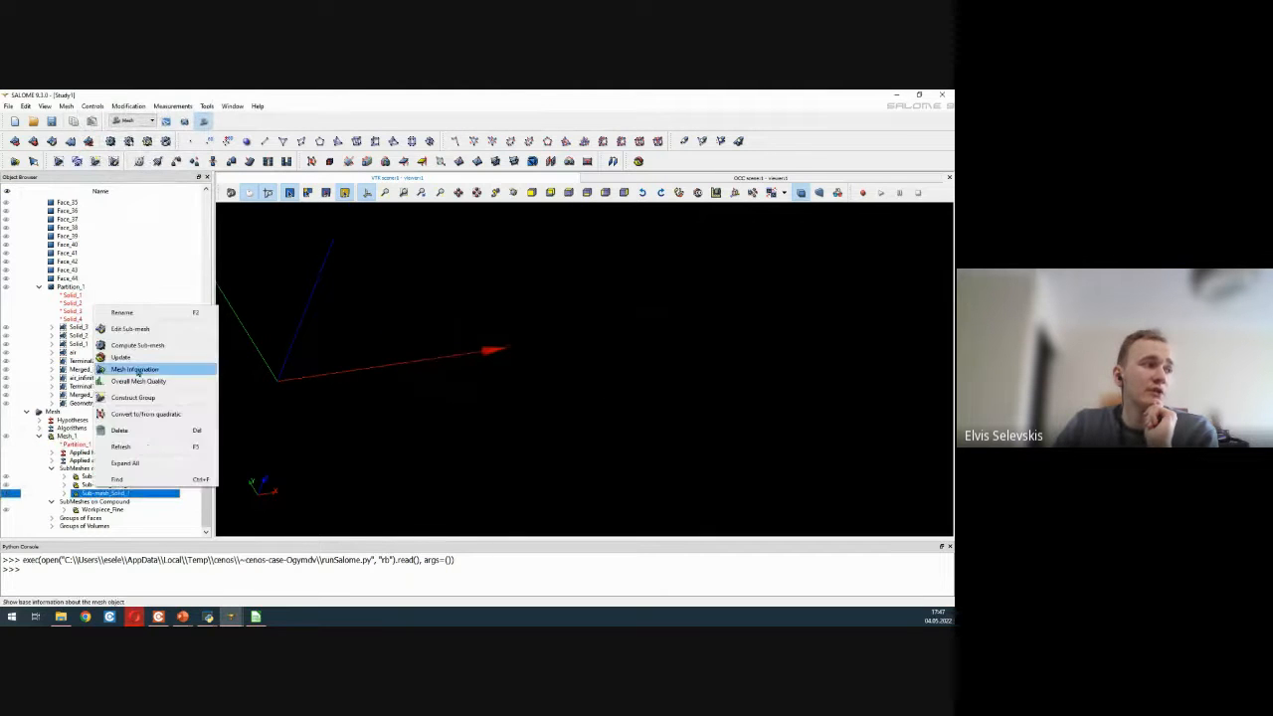
left_click(145, 345)
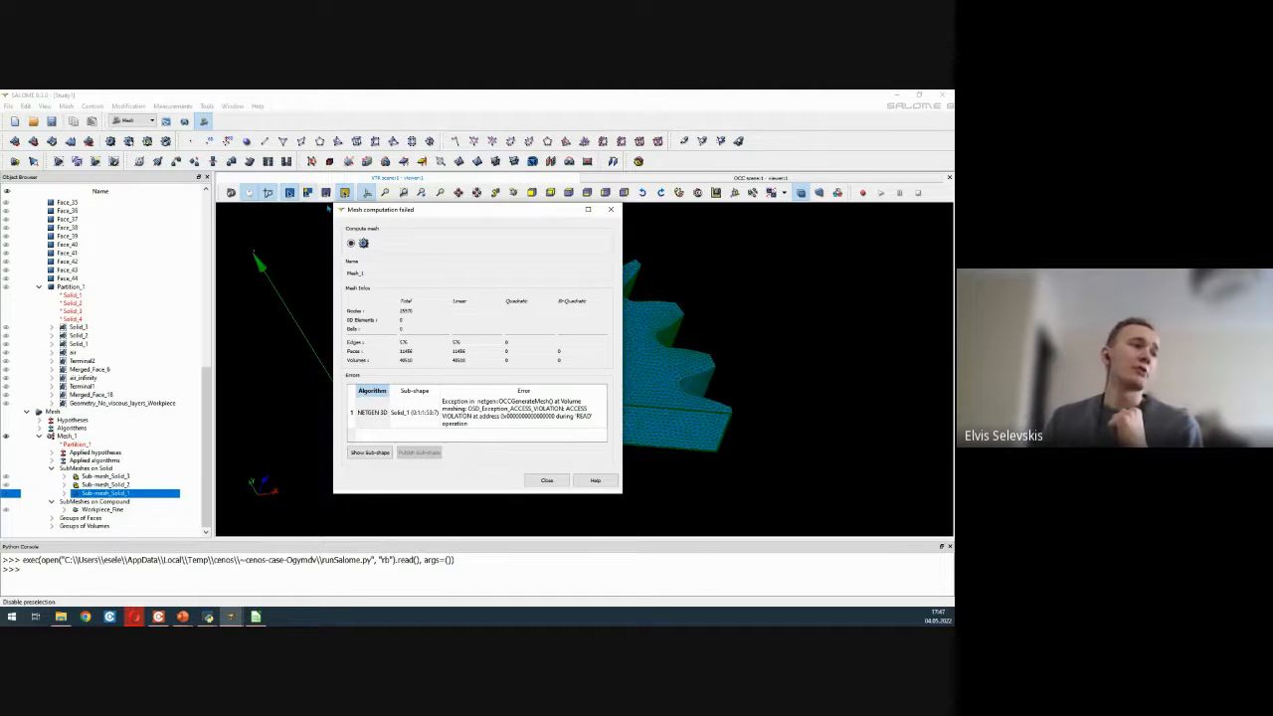
- Read the computation error for Solid_1, and resize and move the report window to uncover the workpiece mesh
left_click_drag(328, 206, 94, 151)
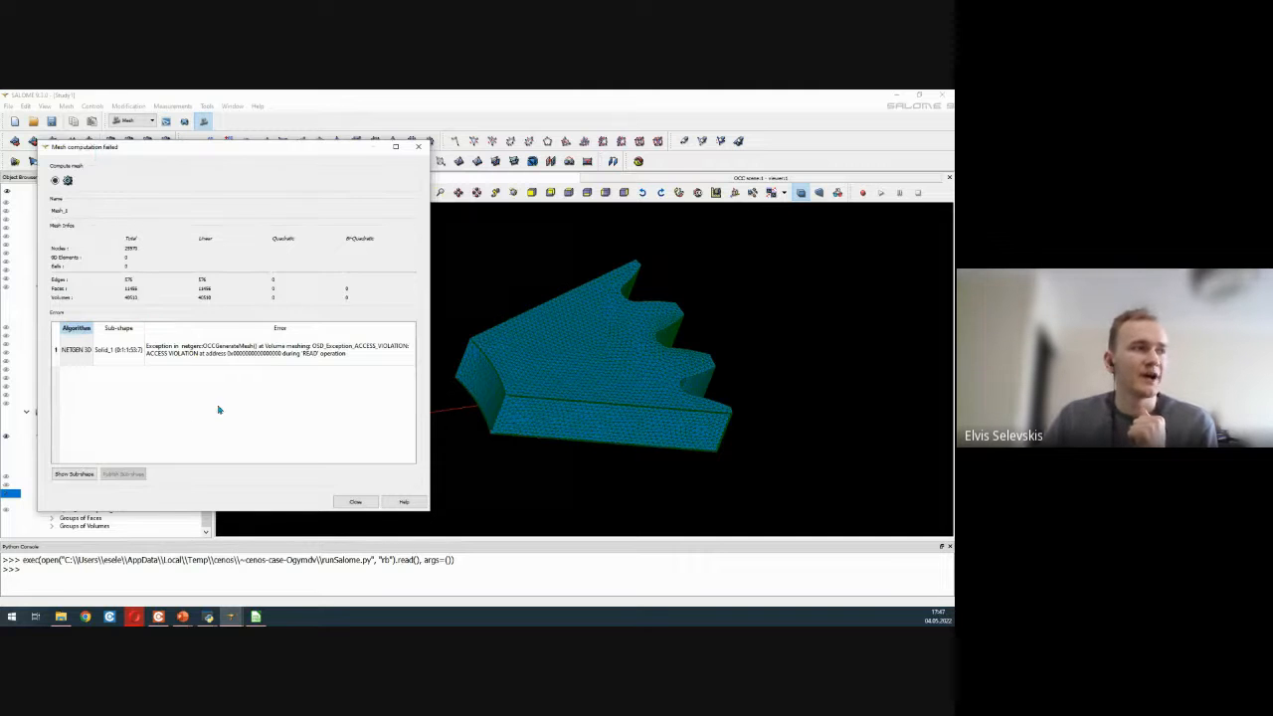
left_click(195, 349)
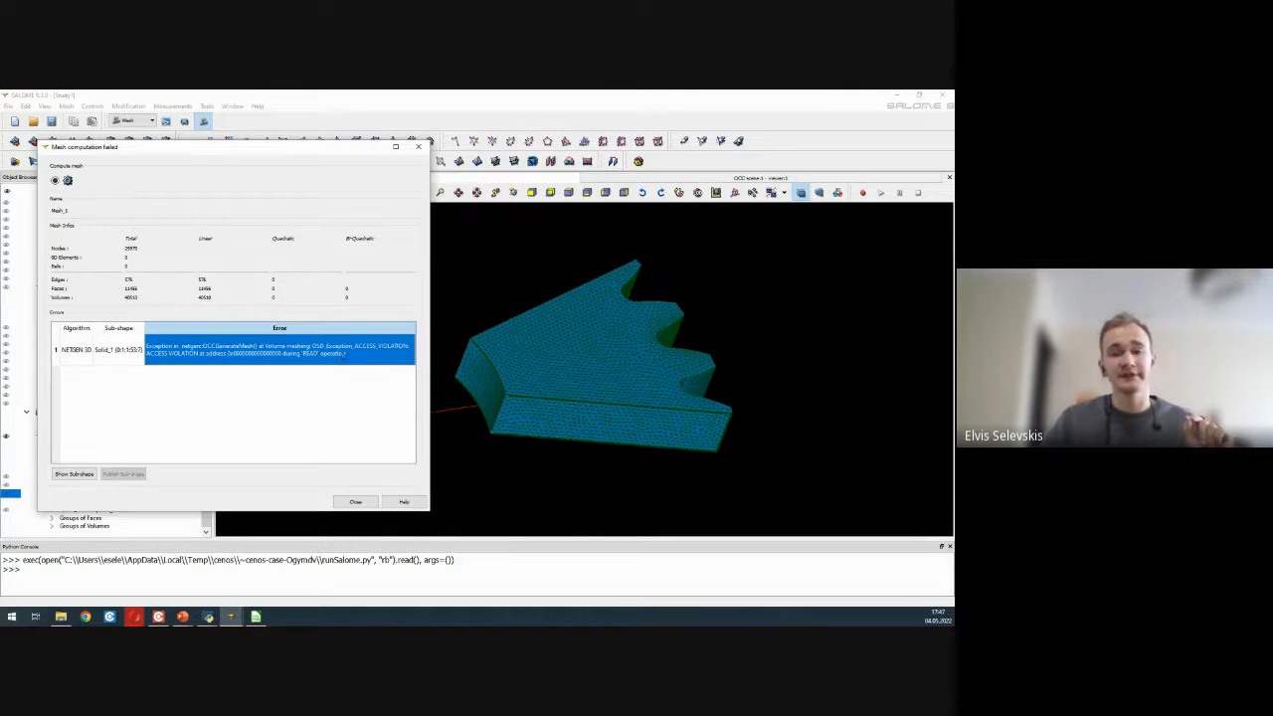
left_click_drag(693, 352, 731, 340)
scroll(686, 438, "up", 3)
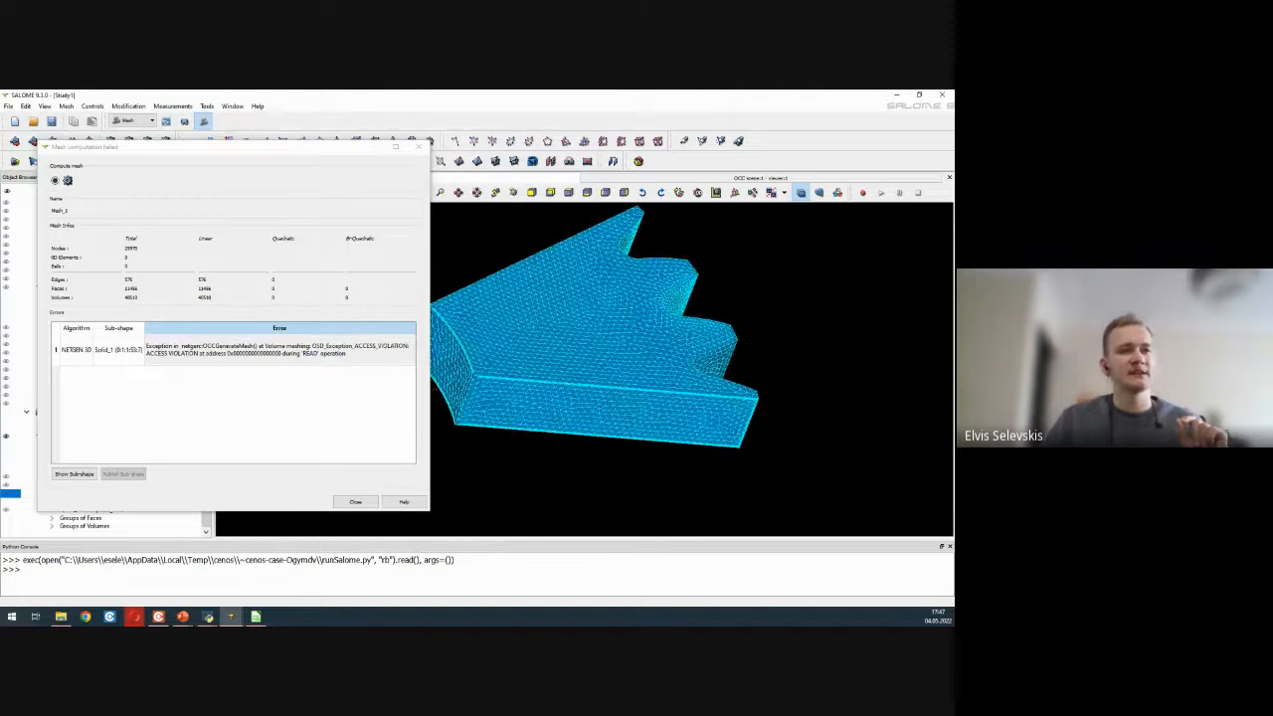
scroll(741, 404, "up", 1)
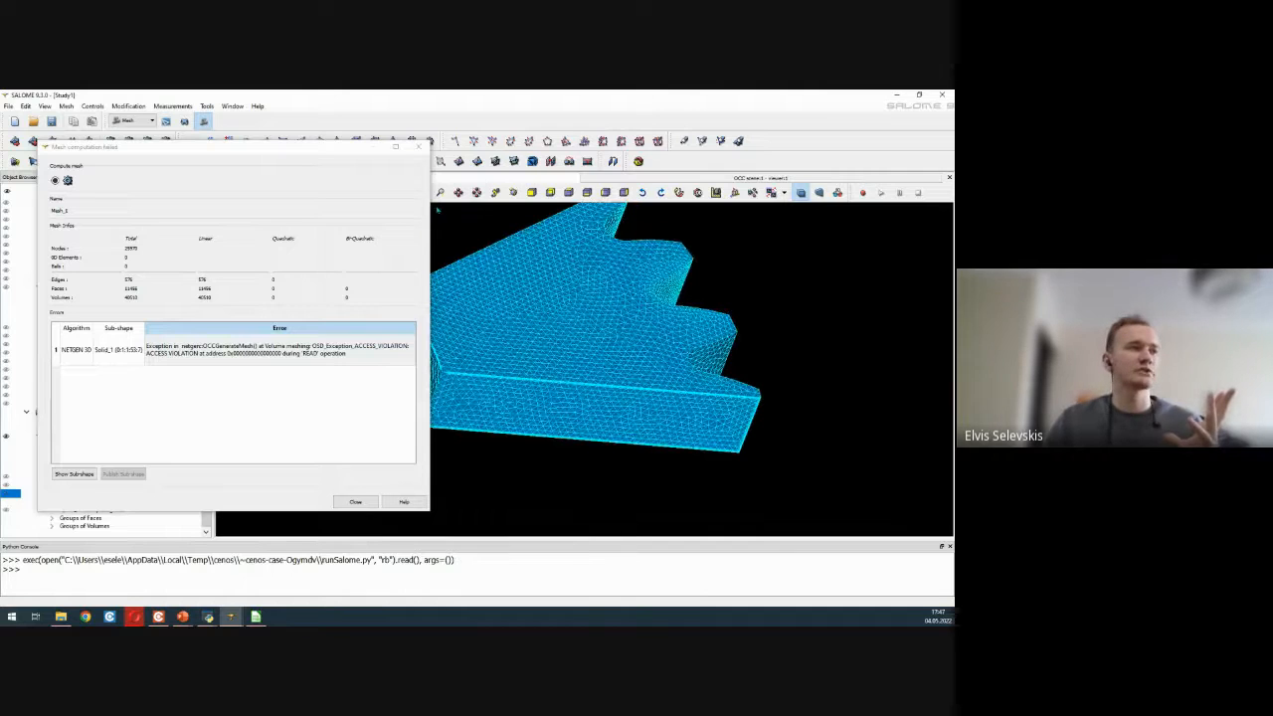
left_click_drag(431, 219, 326, 221)
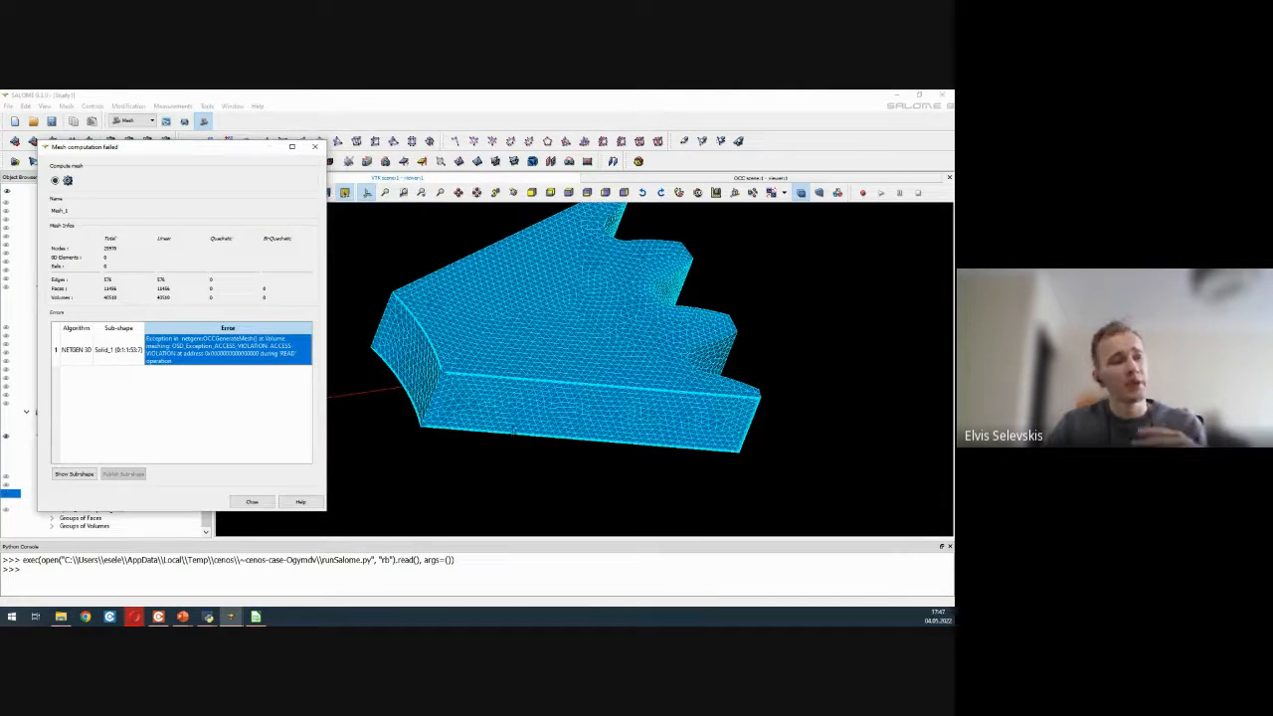
left_click_drag(155, 150, 167, 236)
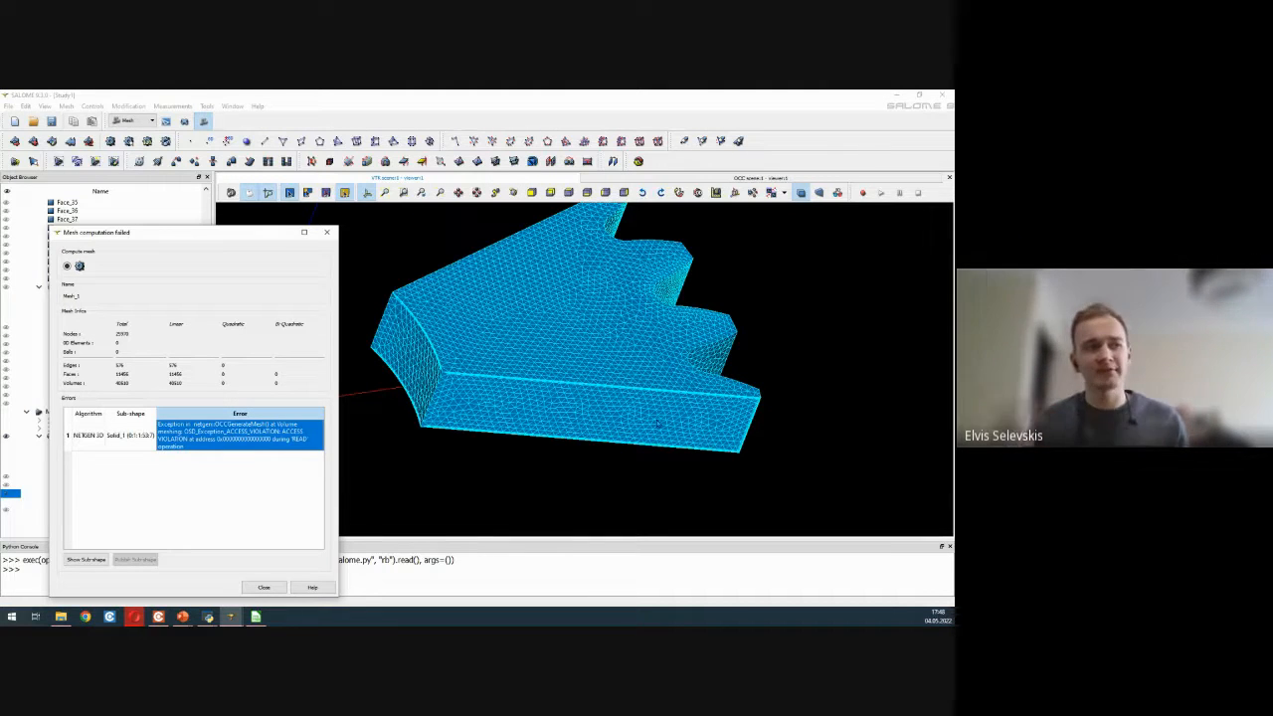
- Examine the viscous layers along the workpiece's straight side face near its toothed outer end
scroll(820, 364, "down", 1)
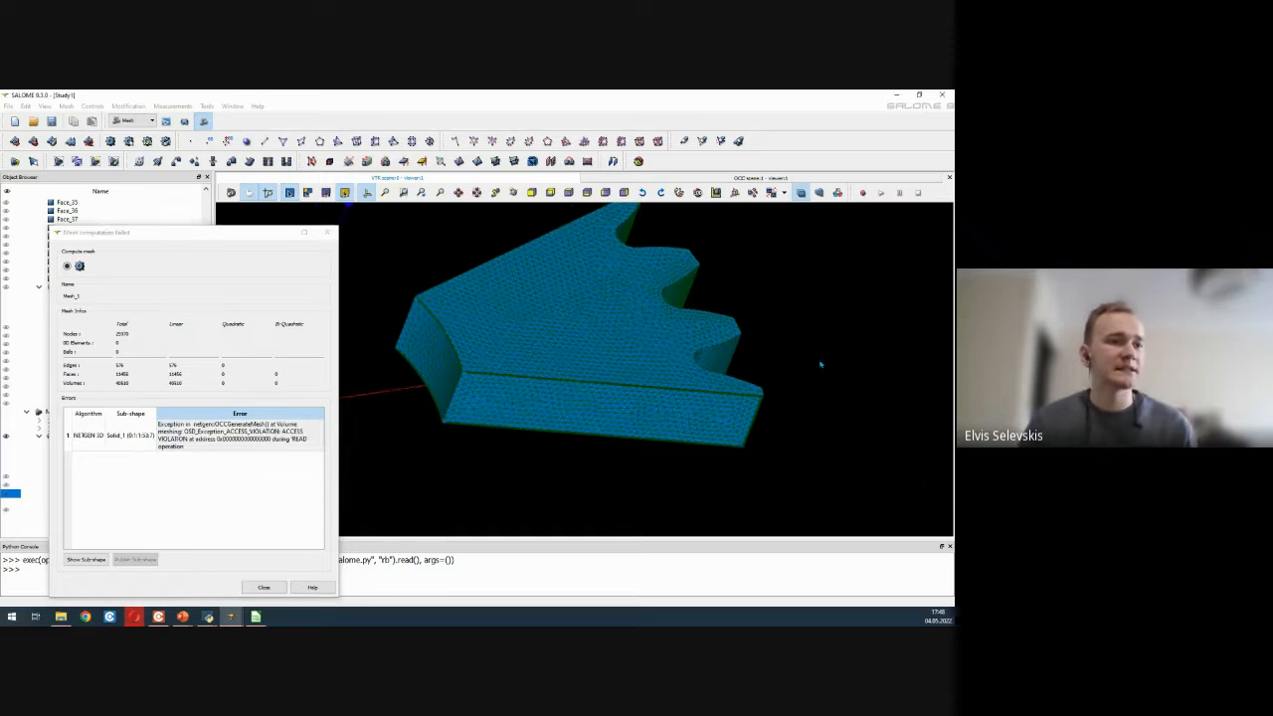
scroll(801, 405, "up", 5)
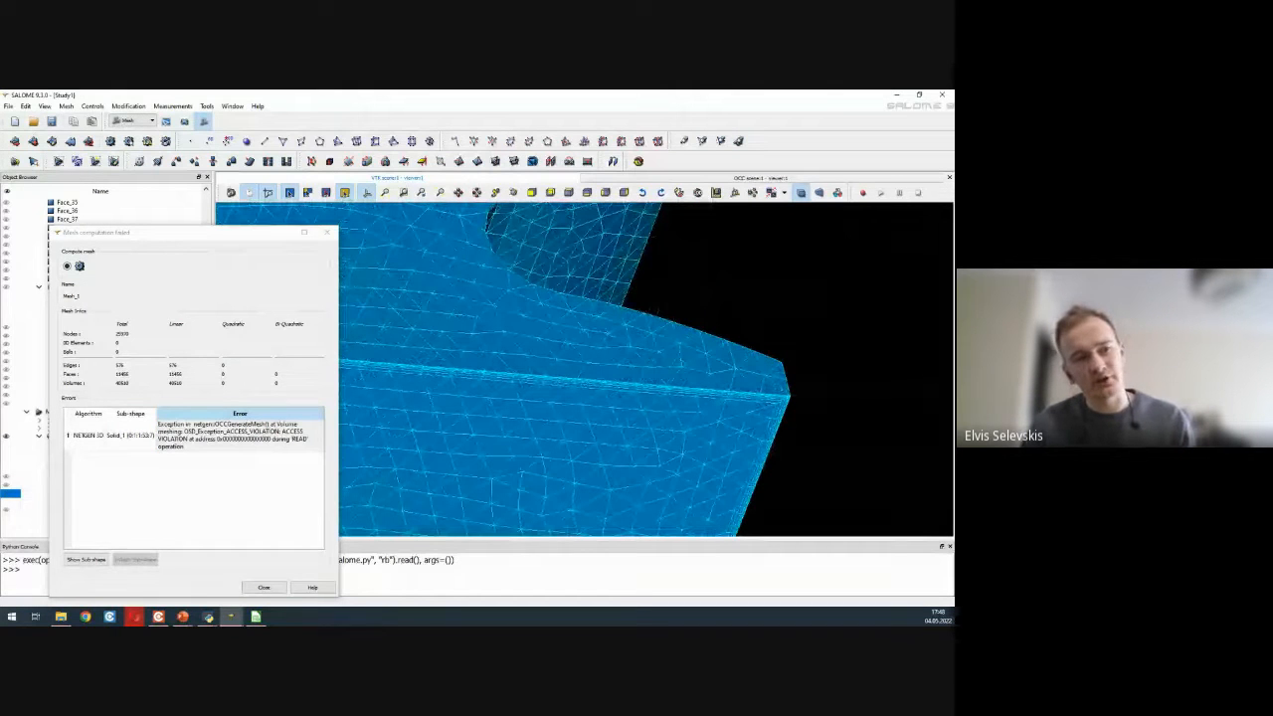
scroll(780, 429, "down", 4)
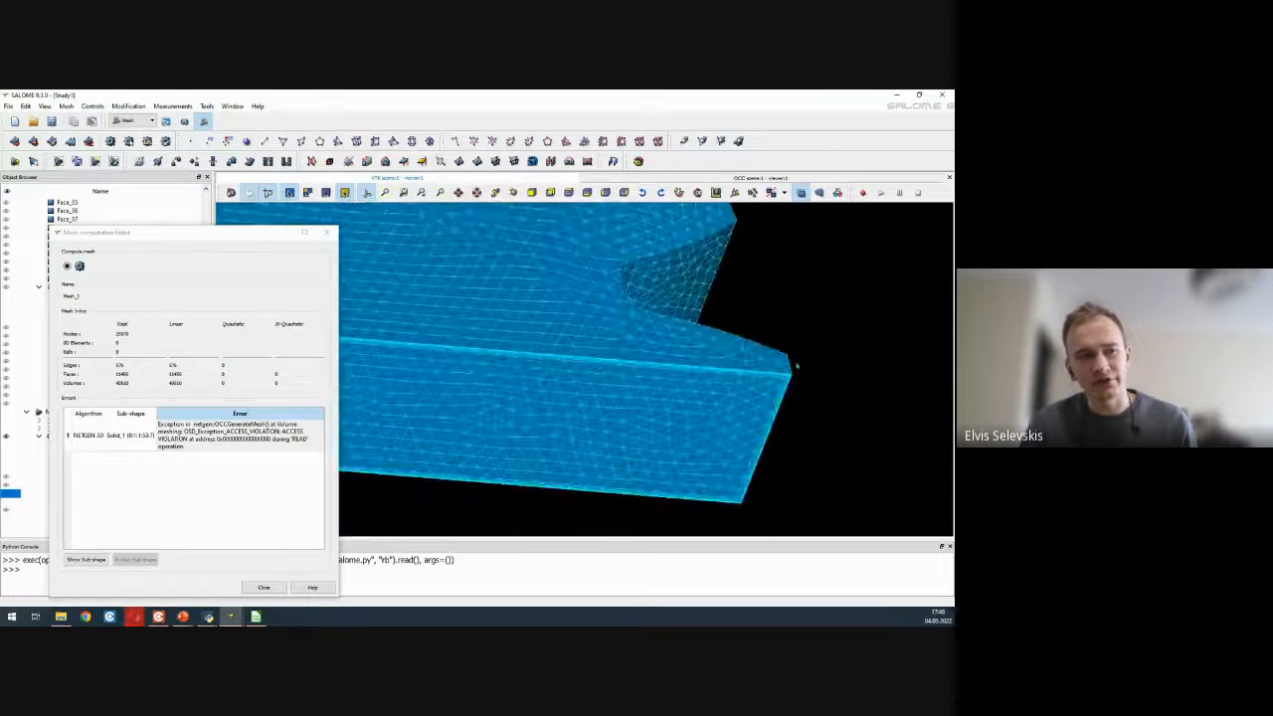
scroll(796, 365, "down", 1)
scroll(751, 472, "up", 3)
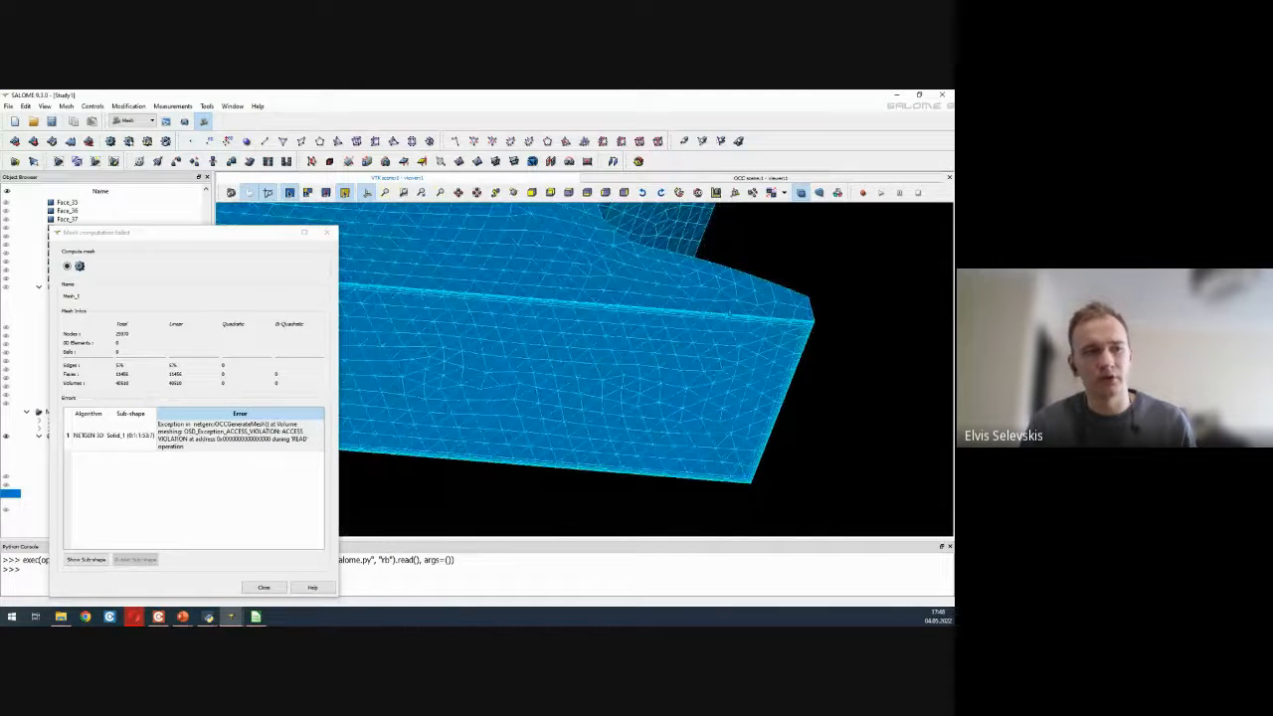
scroll(892, 475, "down", 6)
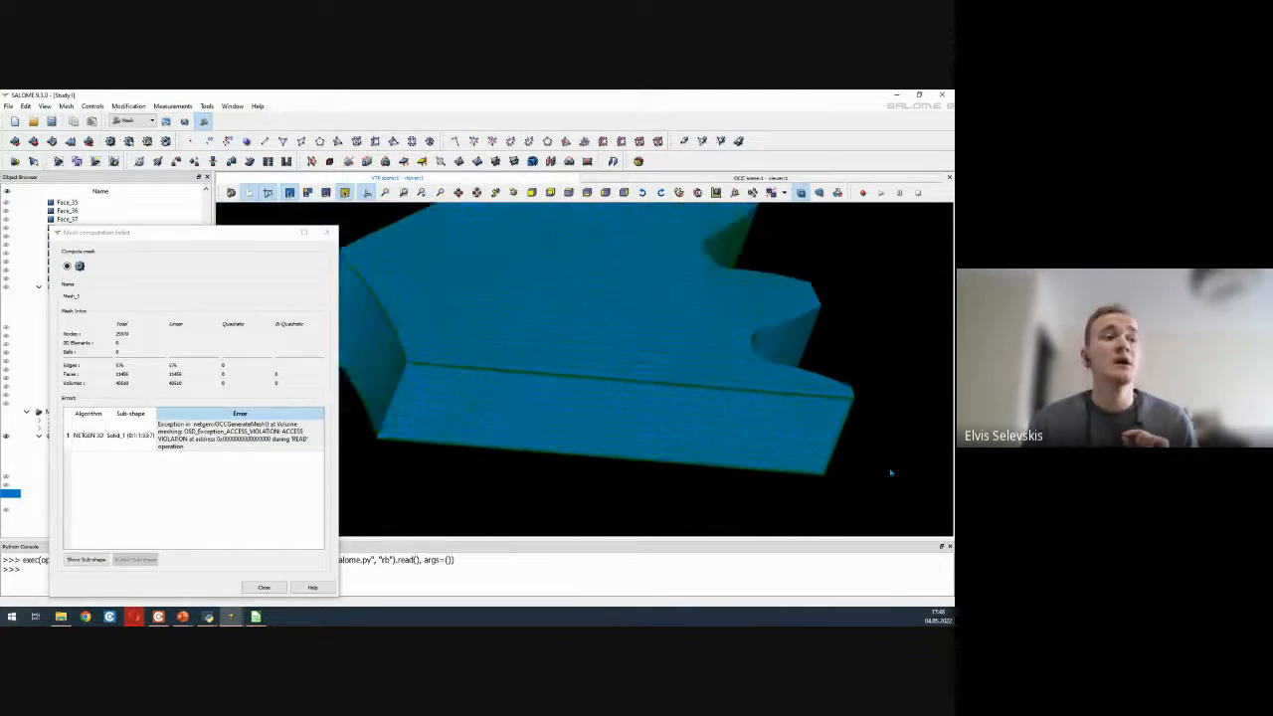
- Examine the viscous layers at the upper and lower corners where the workpiece's inner curved face meets the side face
scroll(515, 393, "up", 5)
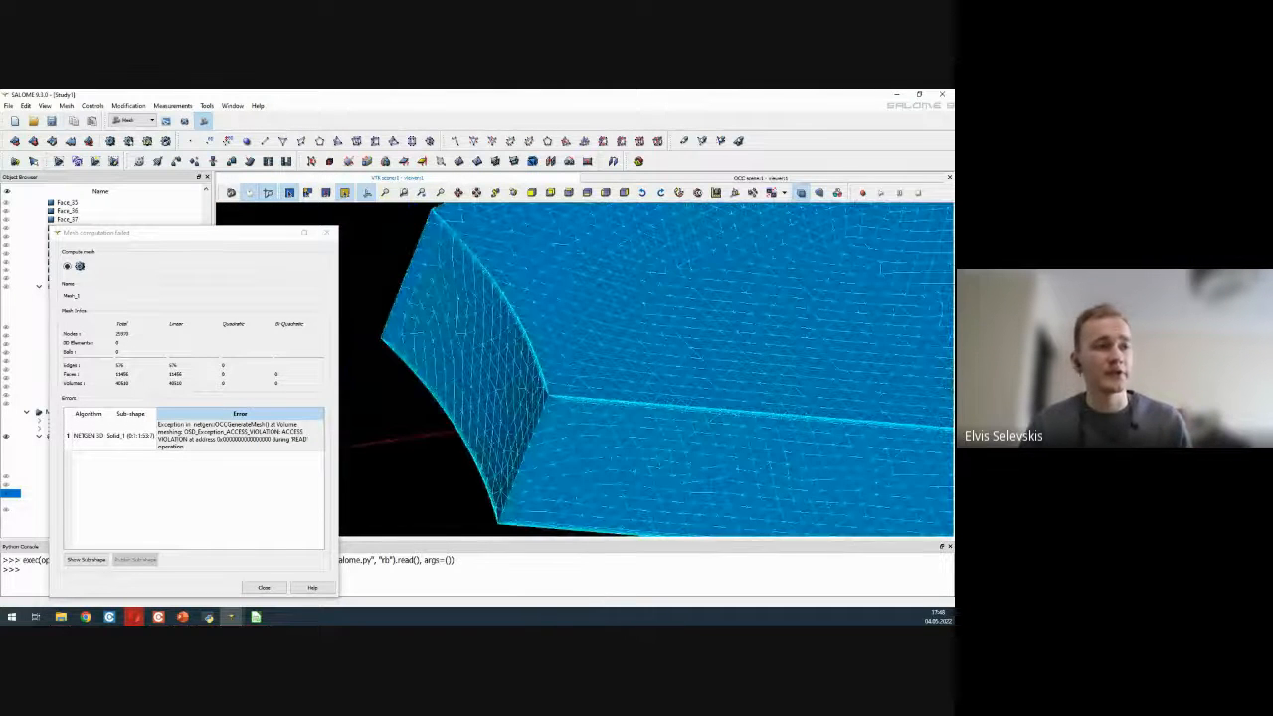
scroll(542, 393, "up", 3)
scroll(550, 398, "up", 2)
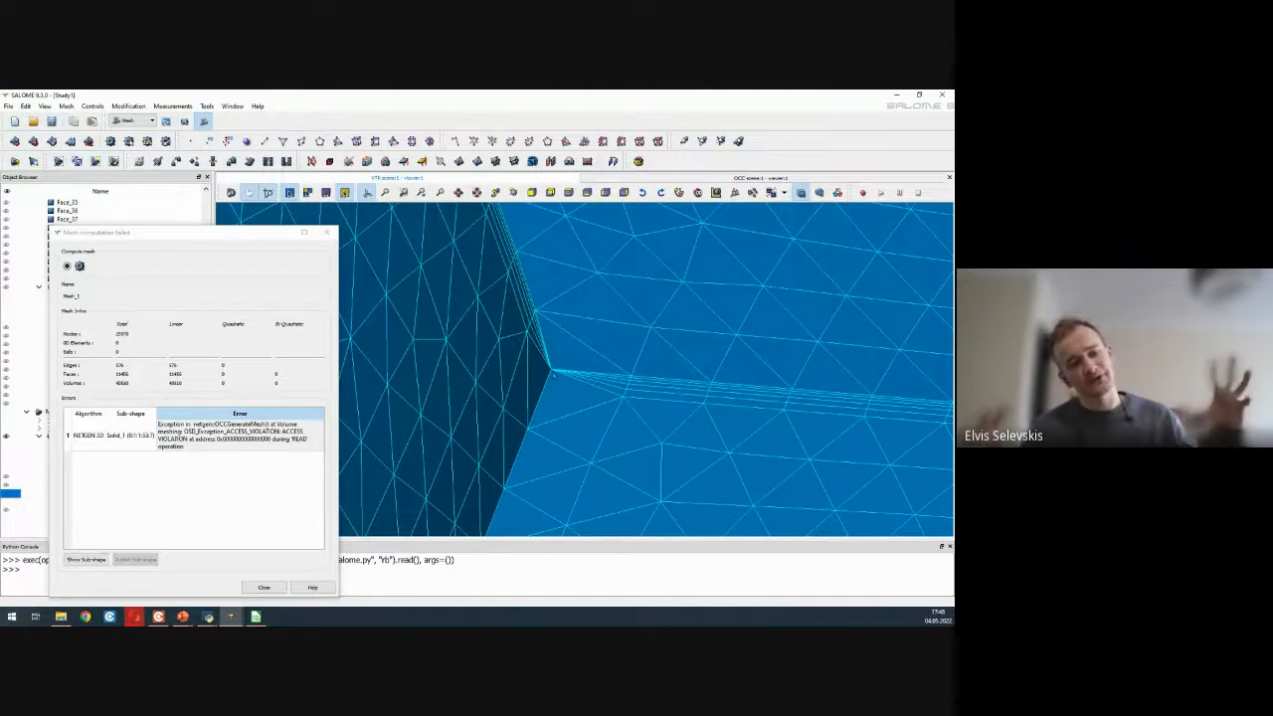
right_click_drag(554, 375, 620, 329, "ctrl")
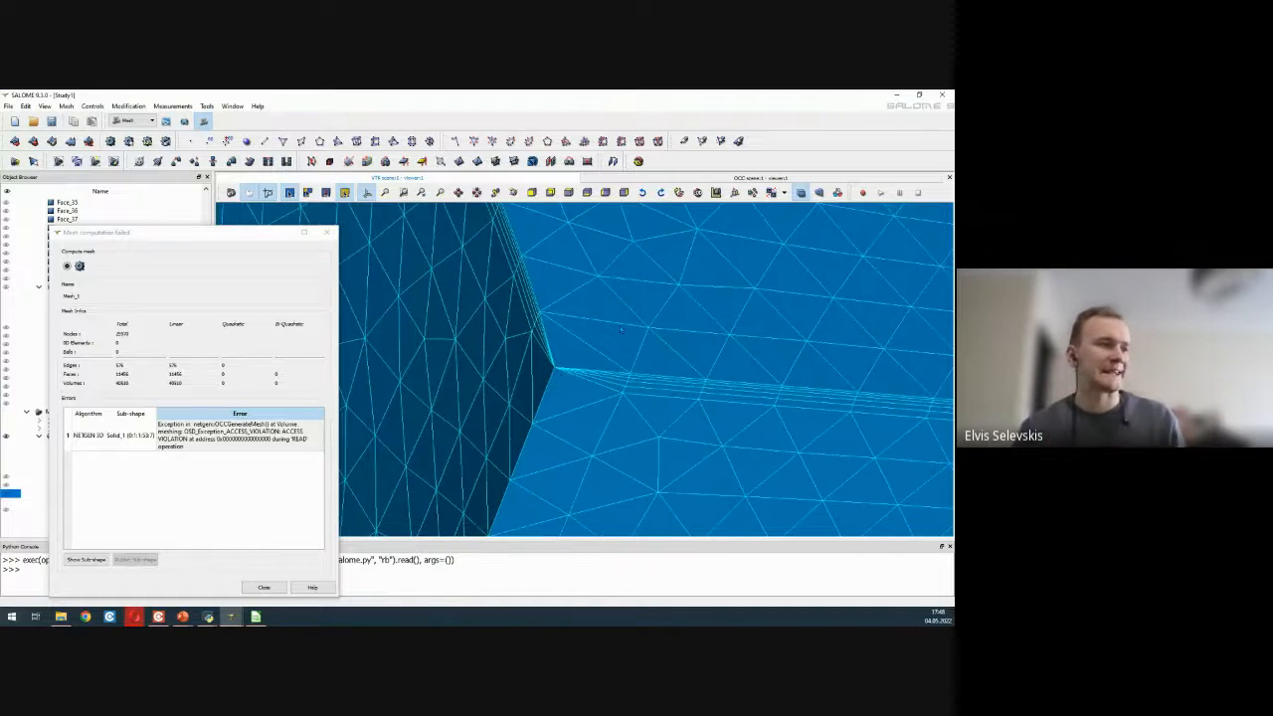
scroll(621, 329, "down", 3)
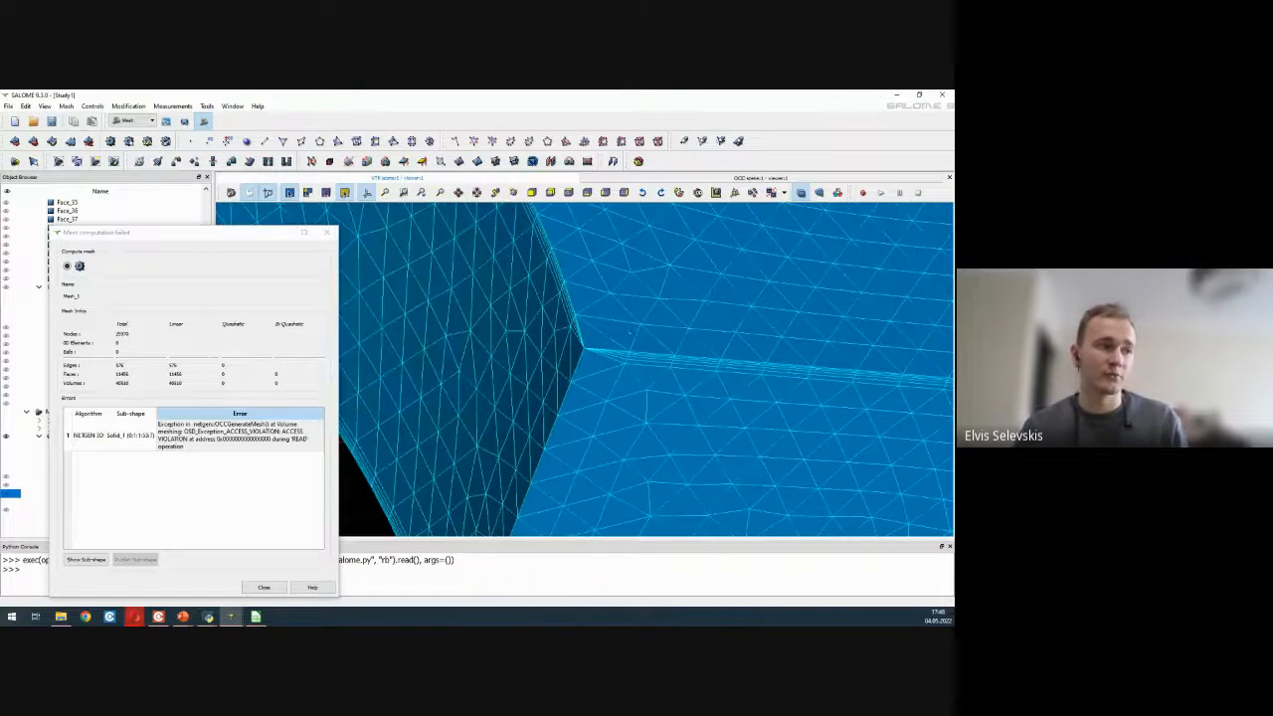
scroll(642, 297, "down", 5)
scroll(568, 439, "up", 5)
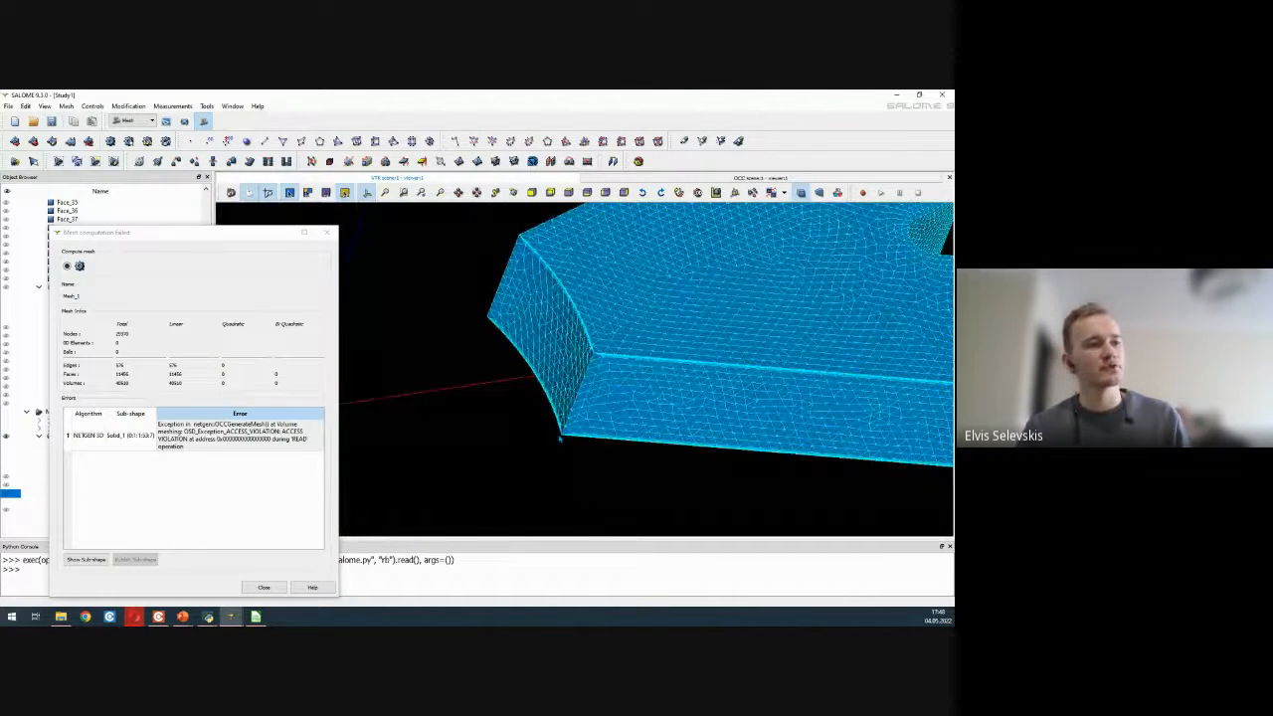
scroll(568, 439, "up", 3)
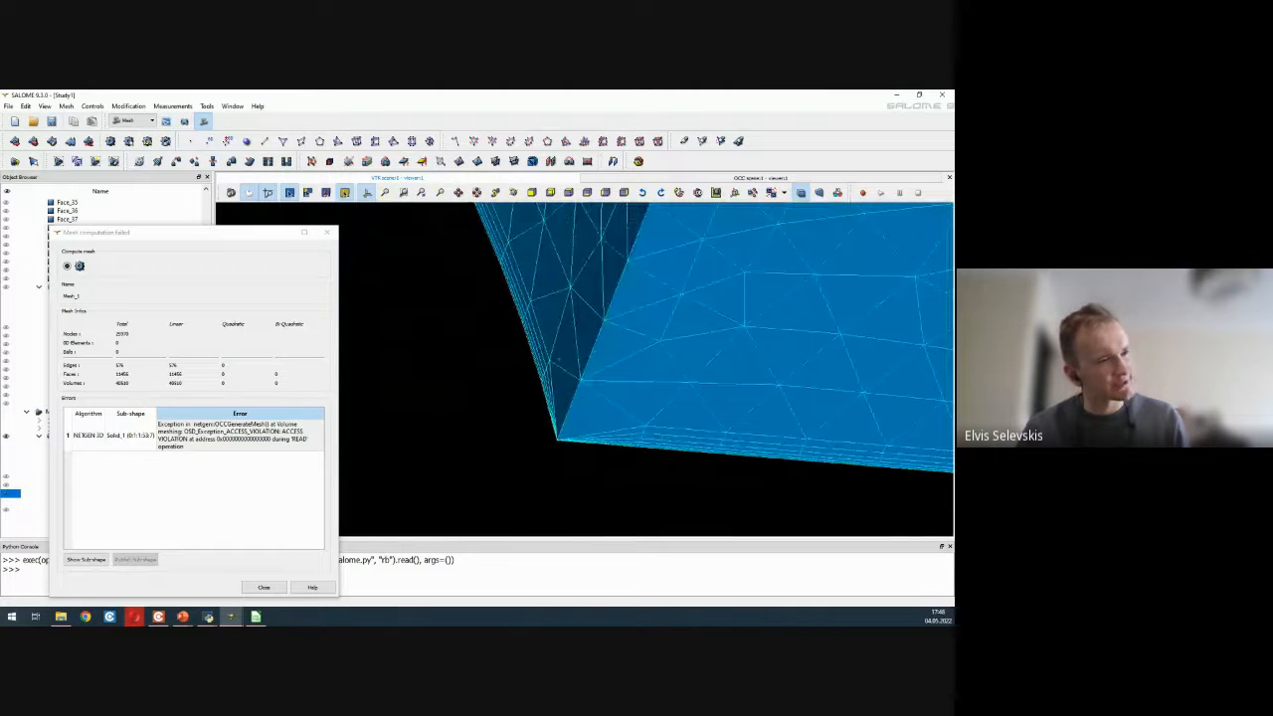
scroll(554, 459, "down", 5)
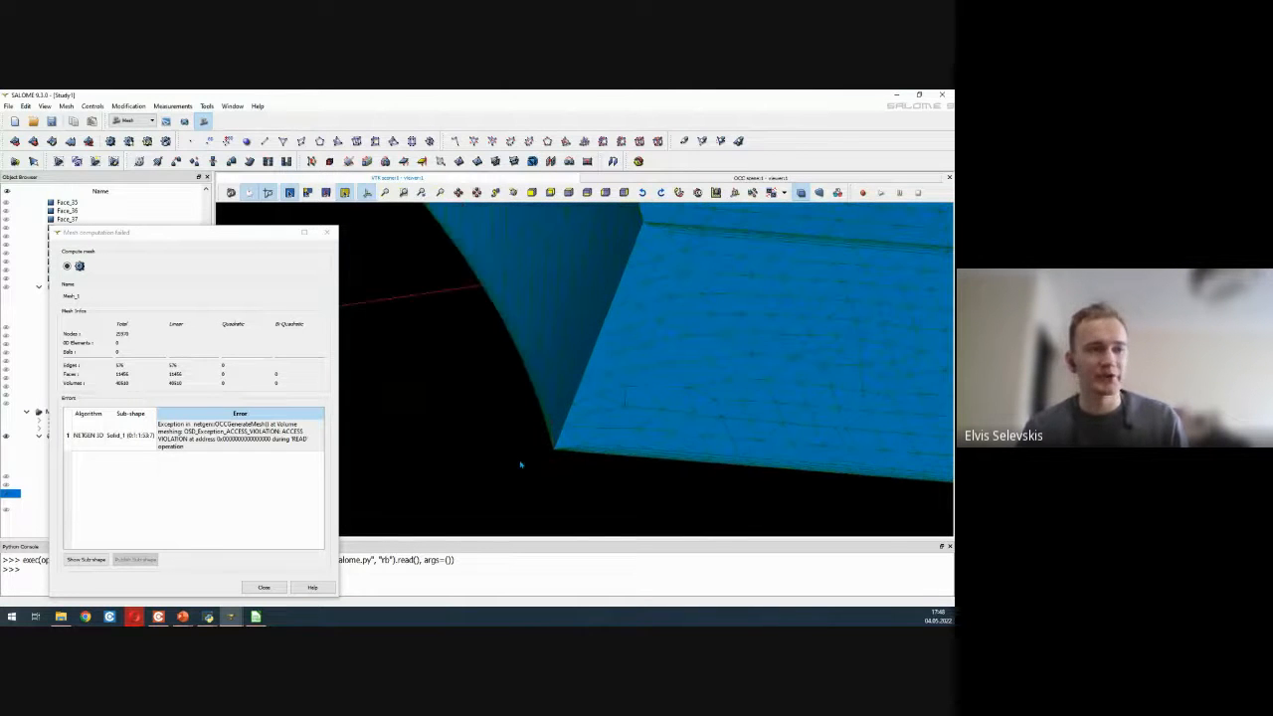
scroll(520, 465, "down", 5)
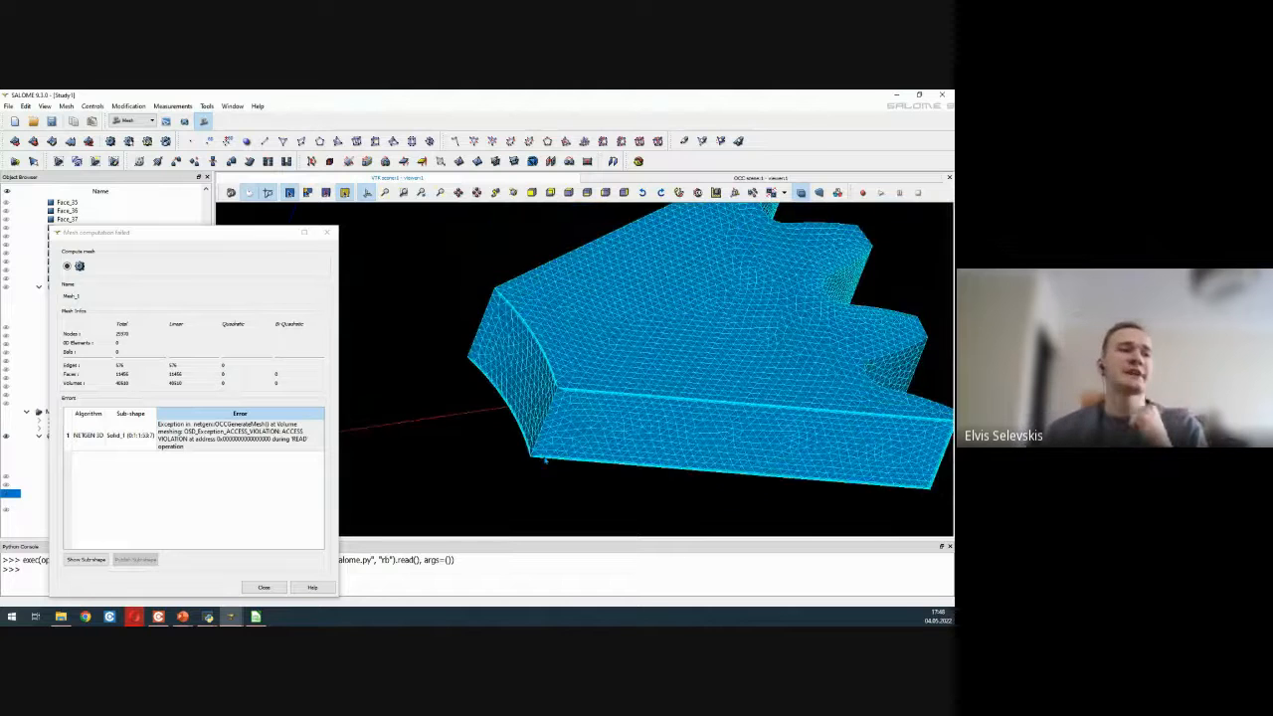
scroll(575, 434, "down", 2)
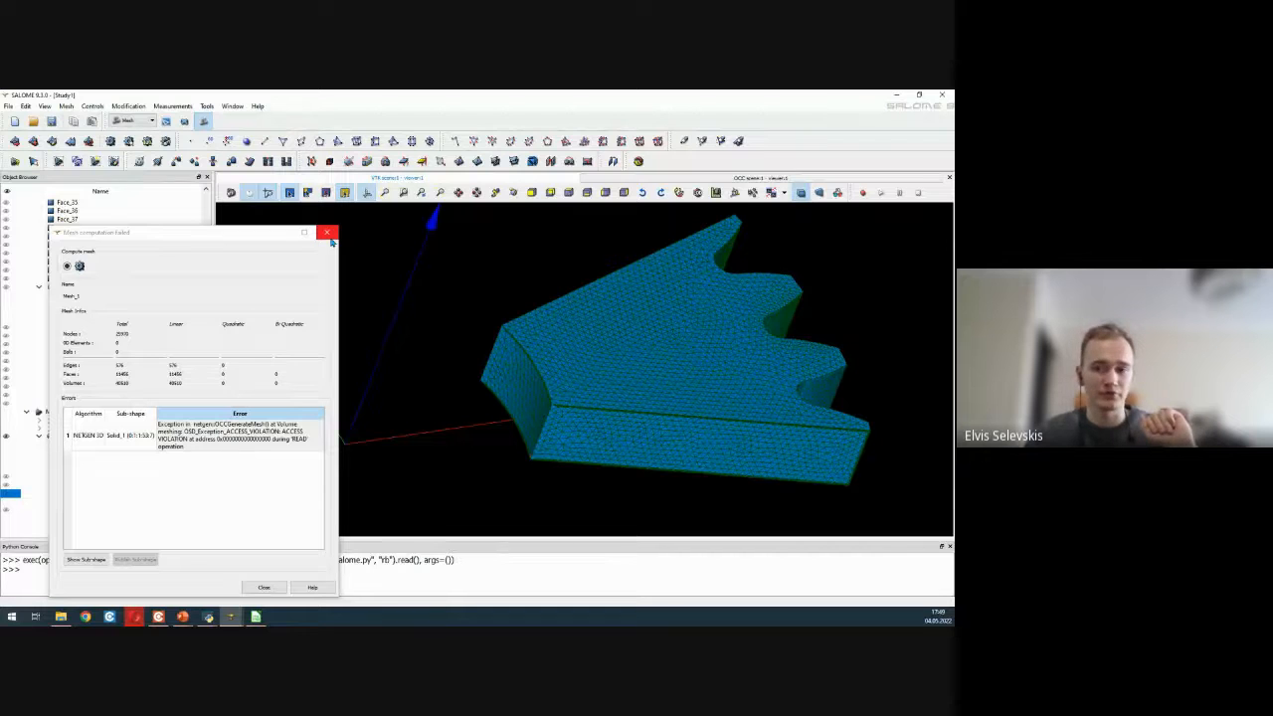
- Close the error report, open the viscous layers hypothesis of Sub-mesh_Solid_1 for editing, and arrange the dialogs to uncover the workpiece
left_click(327, 234)
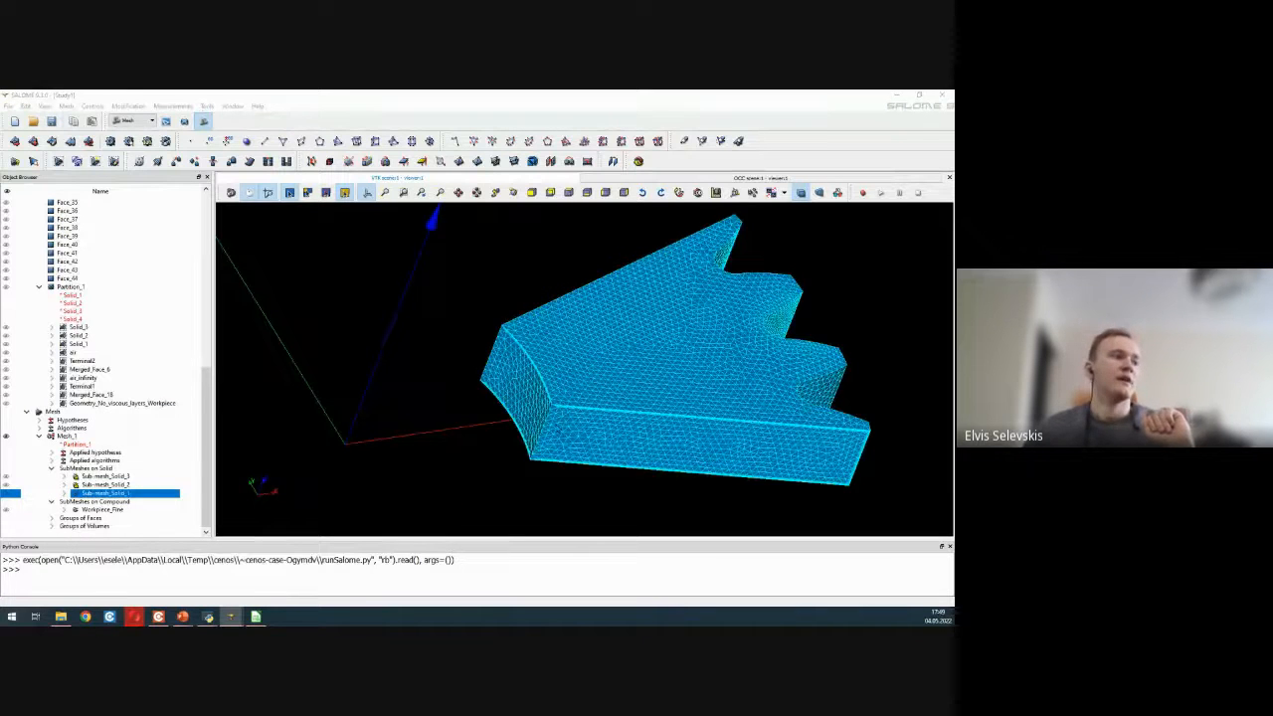
right_click_drag(741, 412, 648, 351, "ctrl")
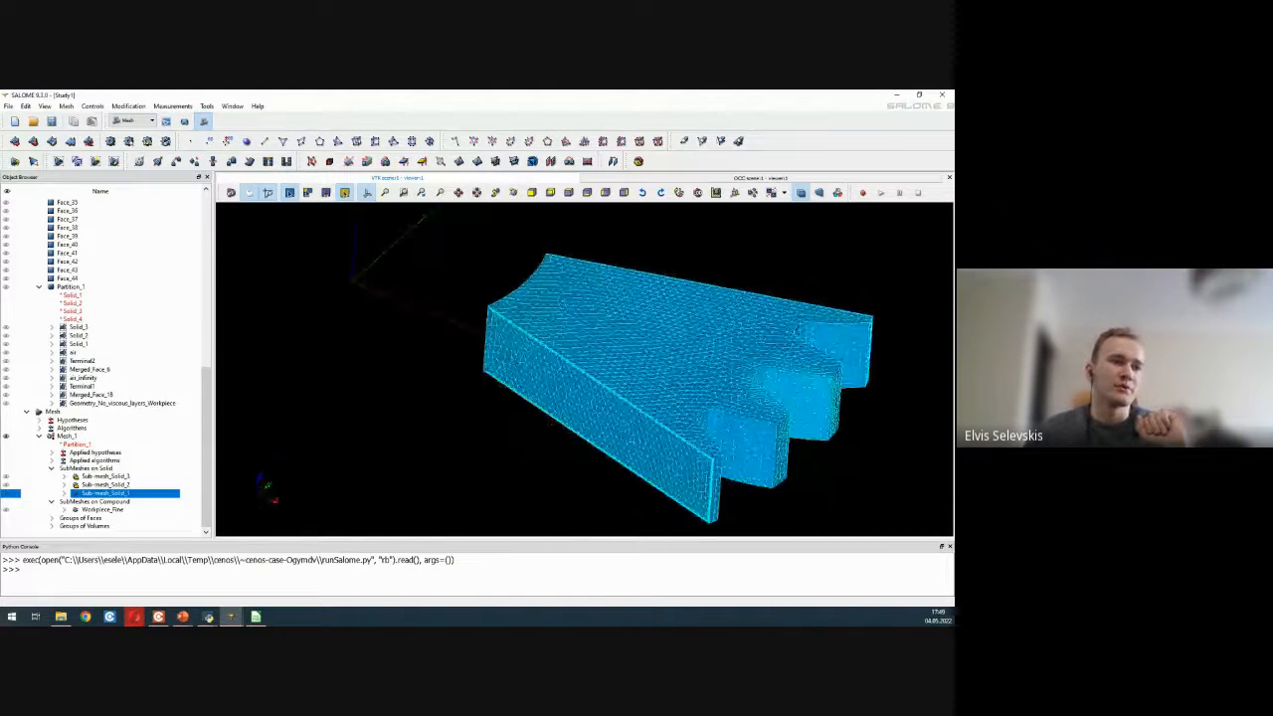
right_click_drag(542, 376, 532, 407, "ctrl")
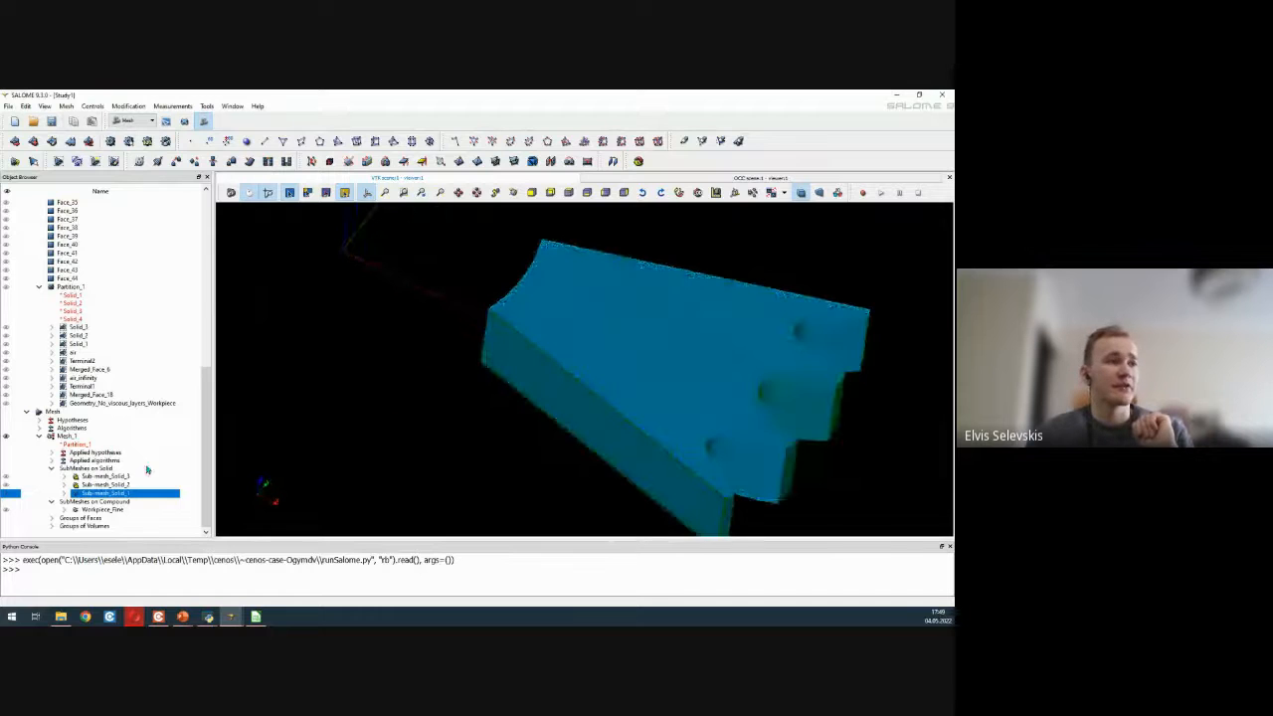
right_click(100, 497)
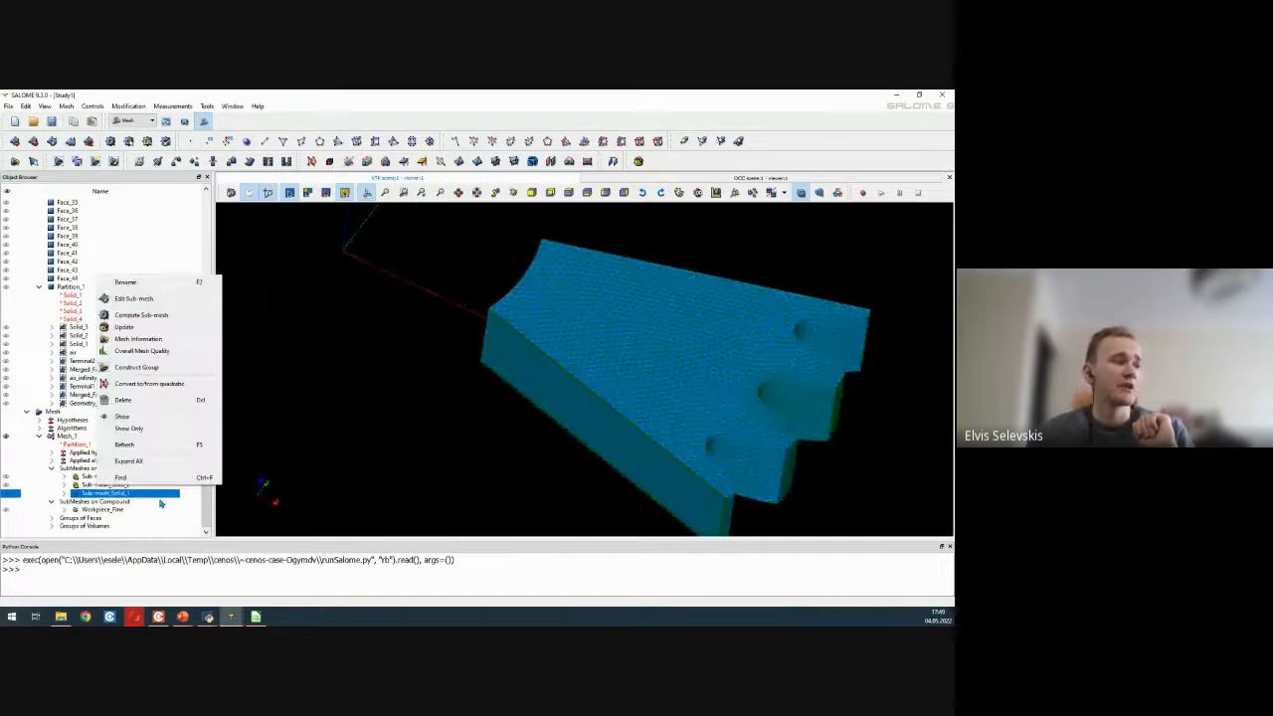
left_click(157, 296)
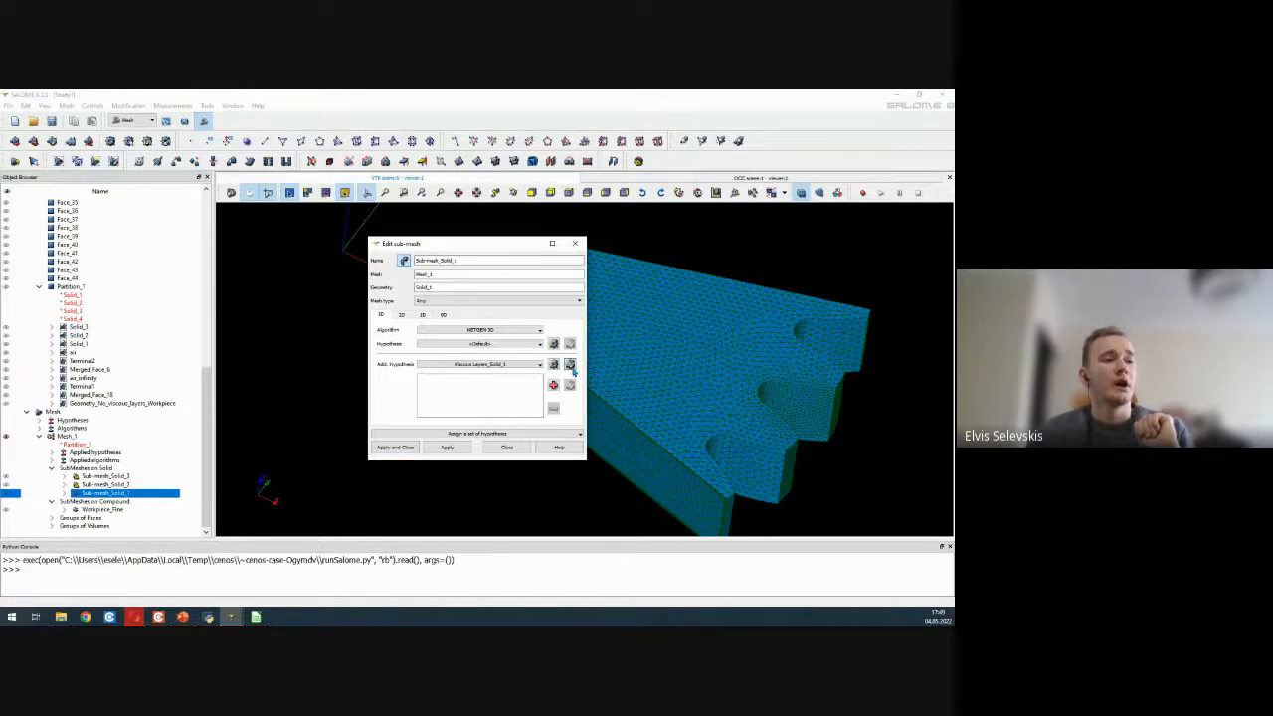
left_click(570, 363)
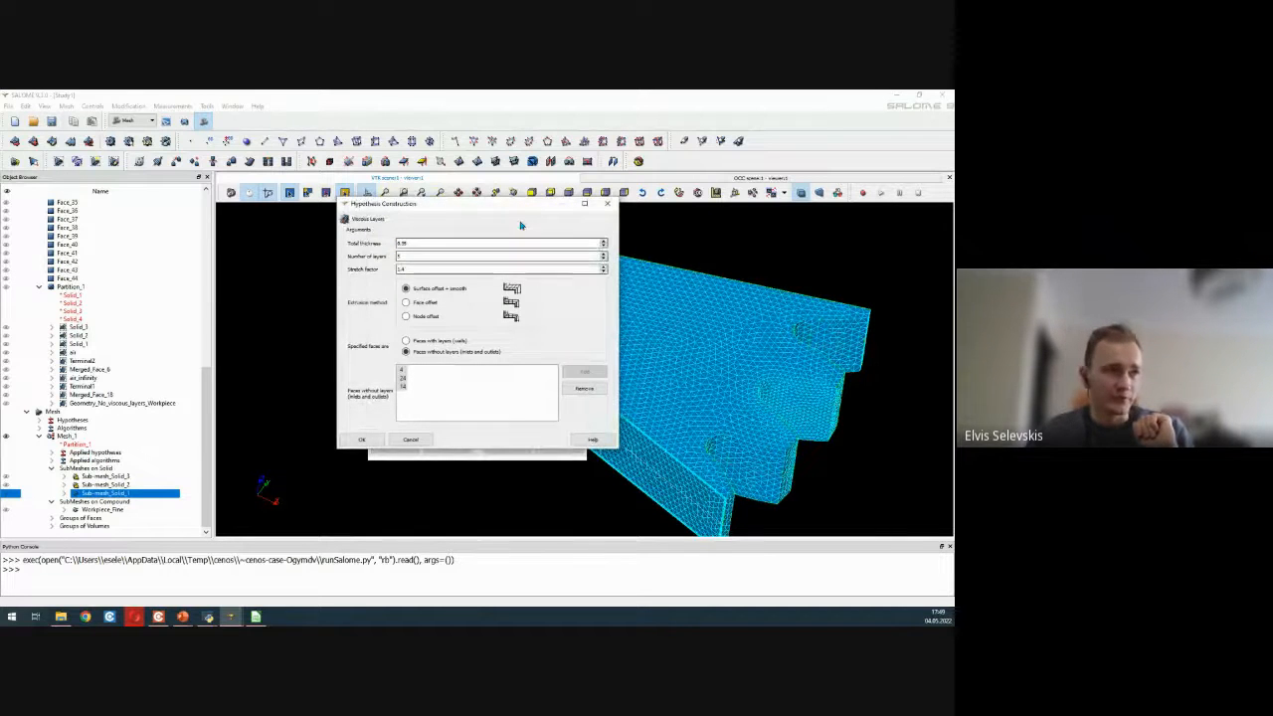
left_click_drag(499, 207, 697, 230)
left_click_drag(496, 245, 198, 234)
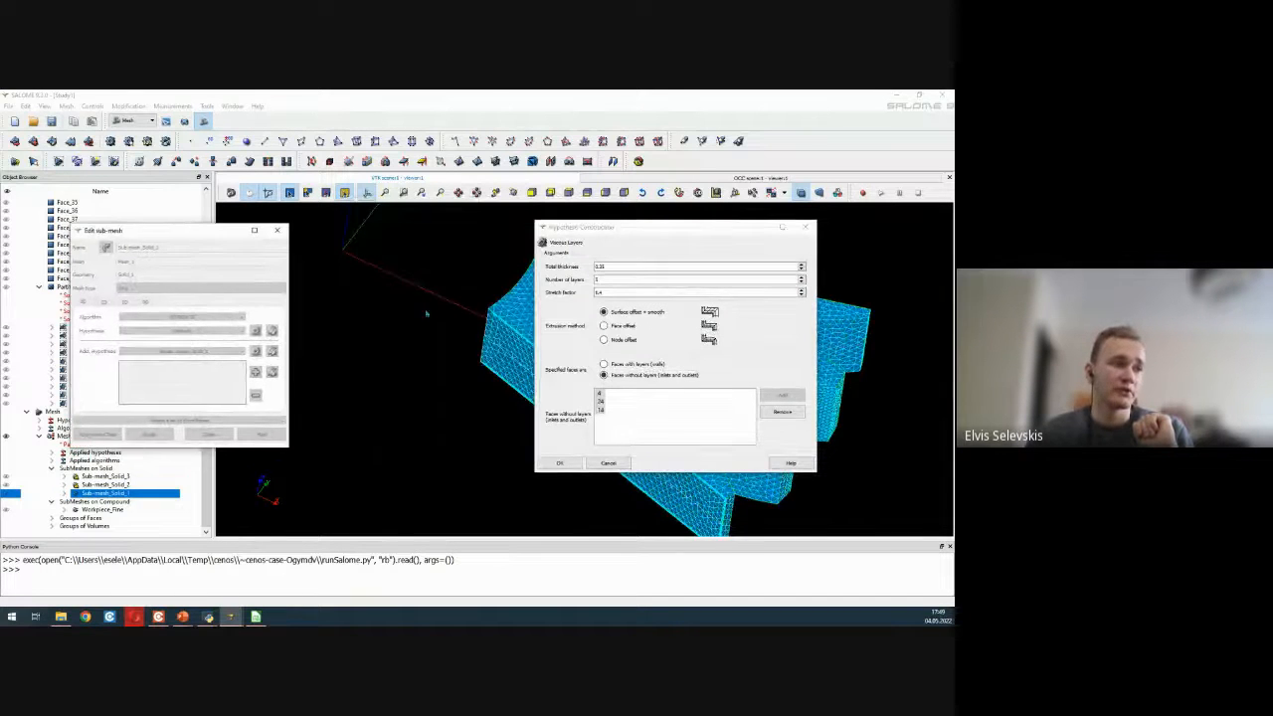
right_click_drag(586, 369, 615, 356, "ctrl")
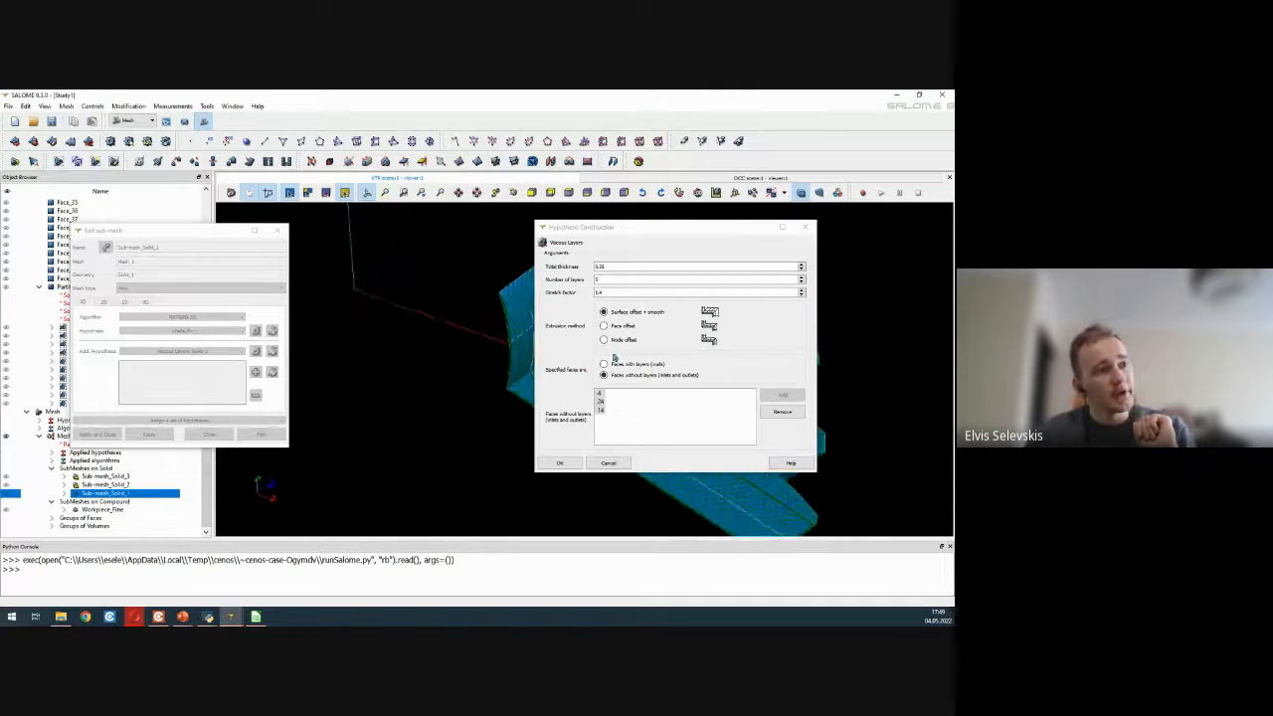
left_click_drag(622, 238, 234, 235)
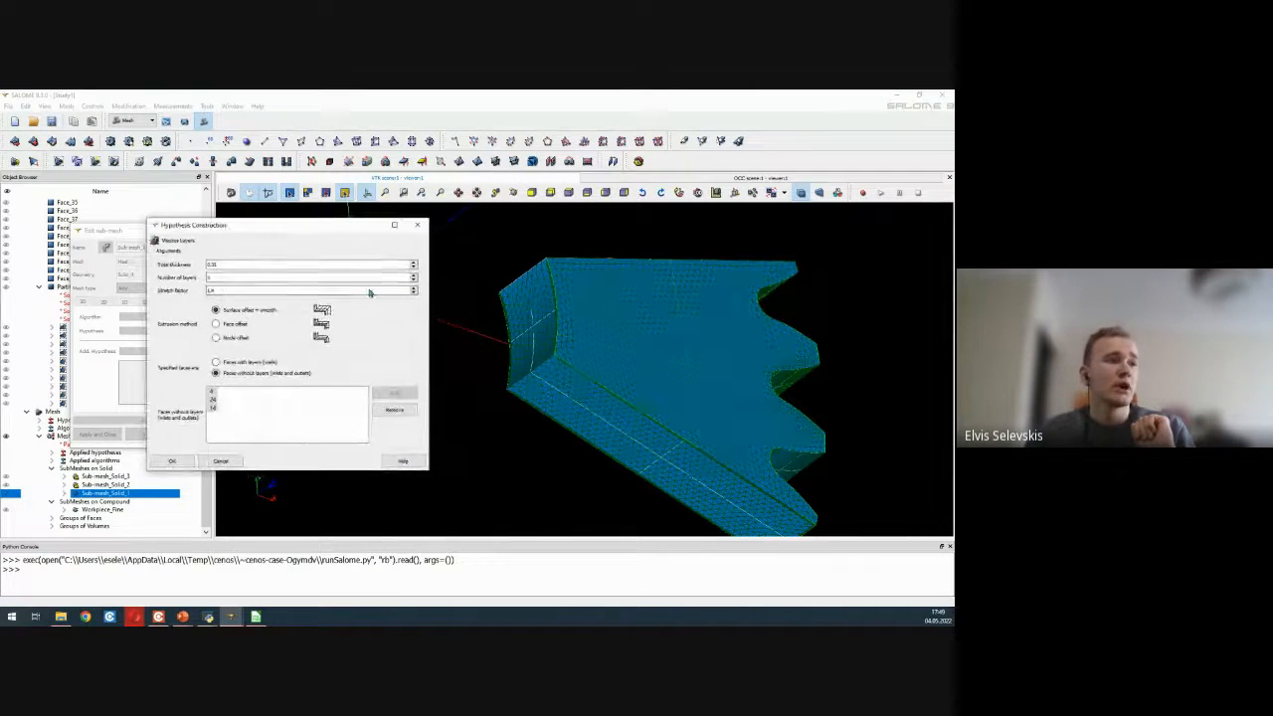
- Identify the listed faces without layers, remove inner curved face 24 from them, and apply the change to Sub-mesh_Solid_1
left_click(214, 401)
left_click(214, 409)
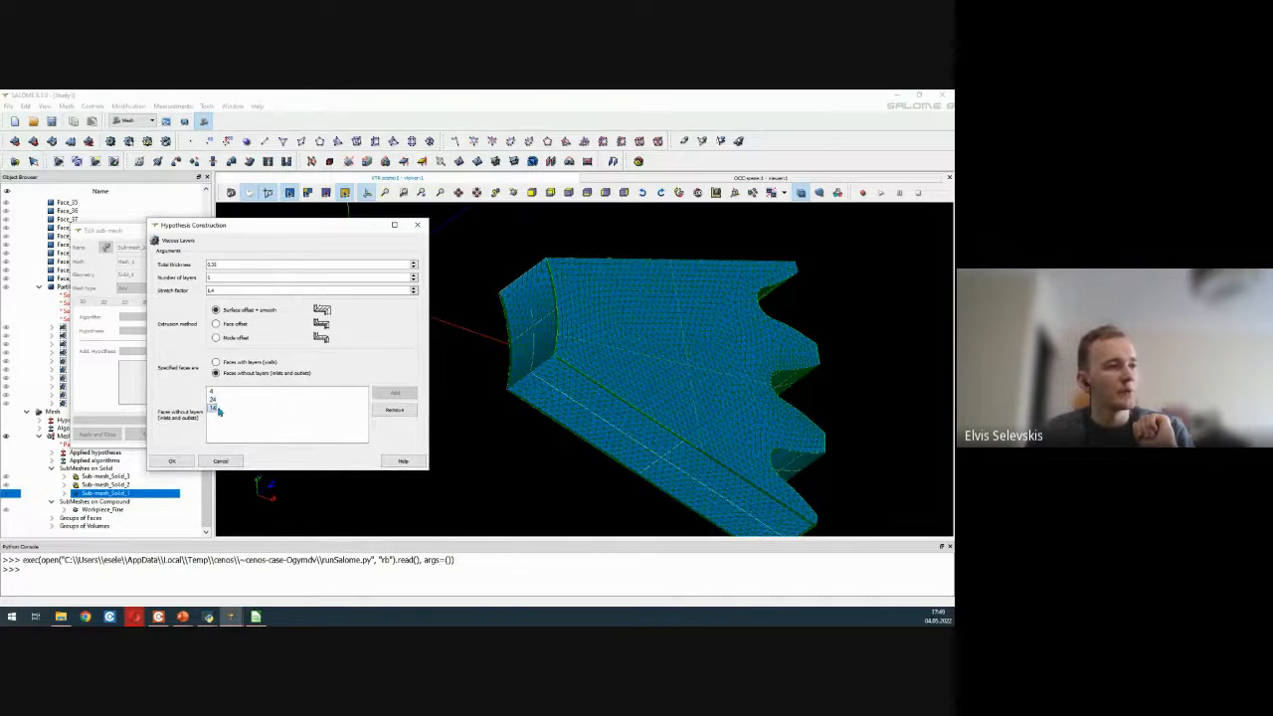
left_click(211, 401)
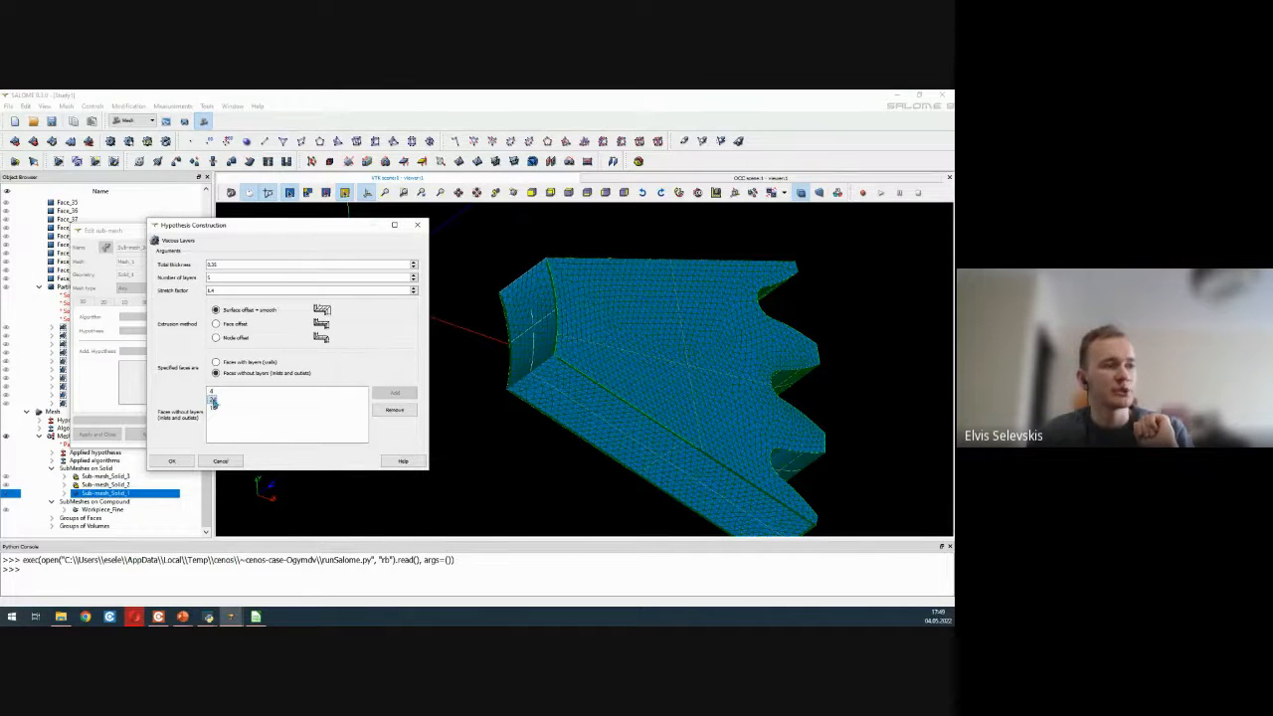
right_click_drag(482, 404, 480, 323, "ctrl")
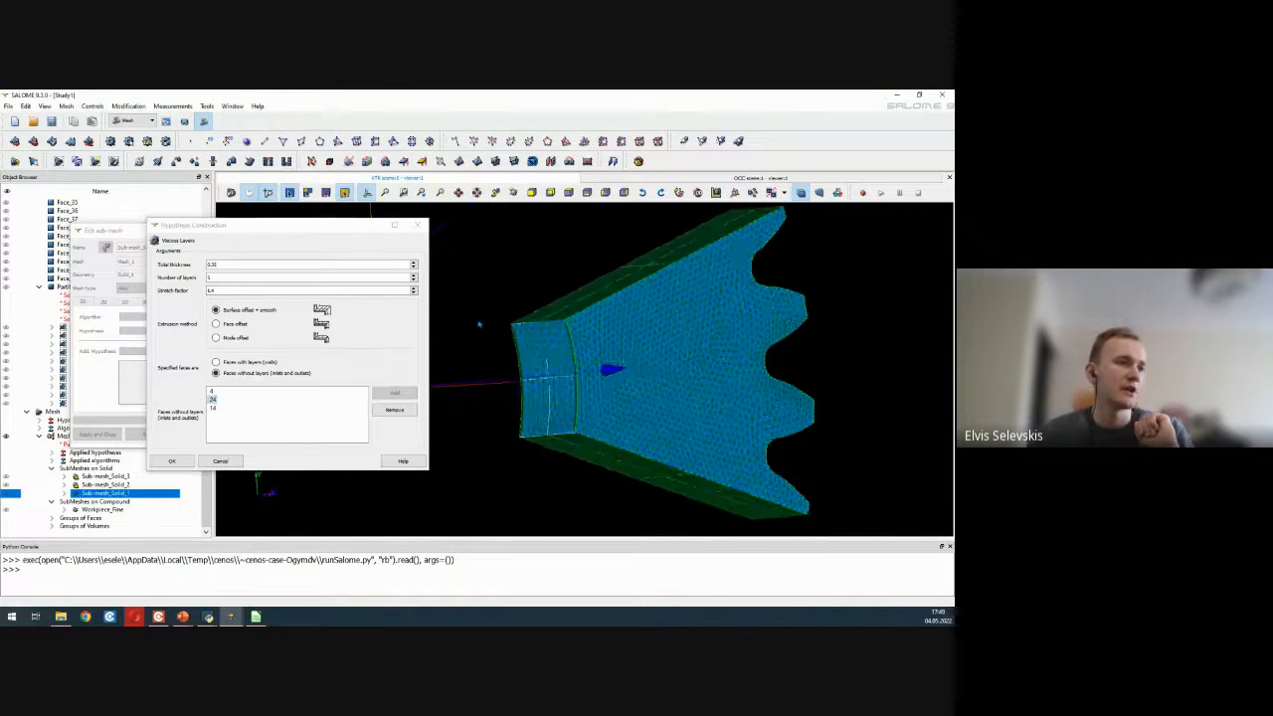
left_click(212, 391)
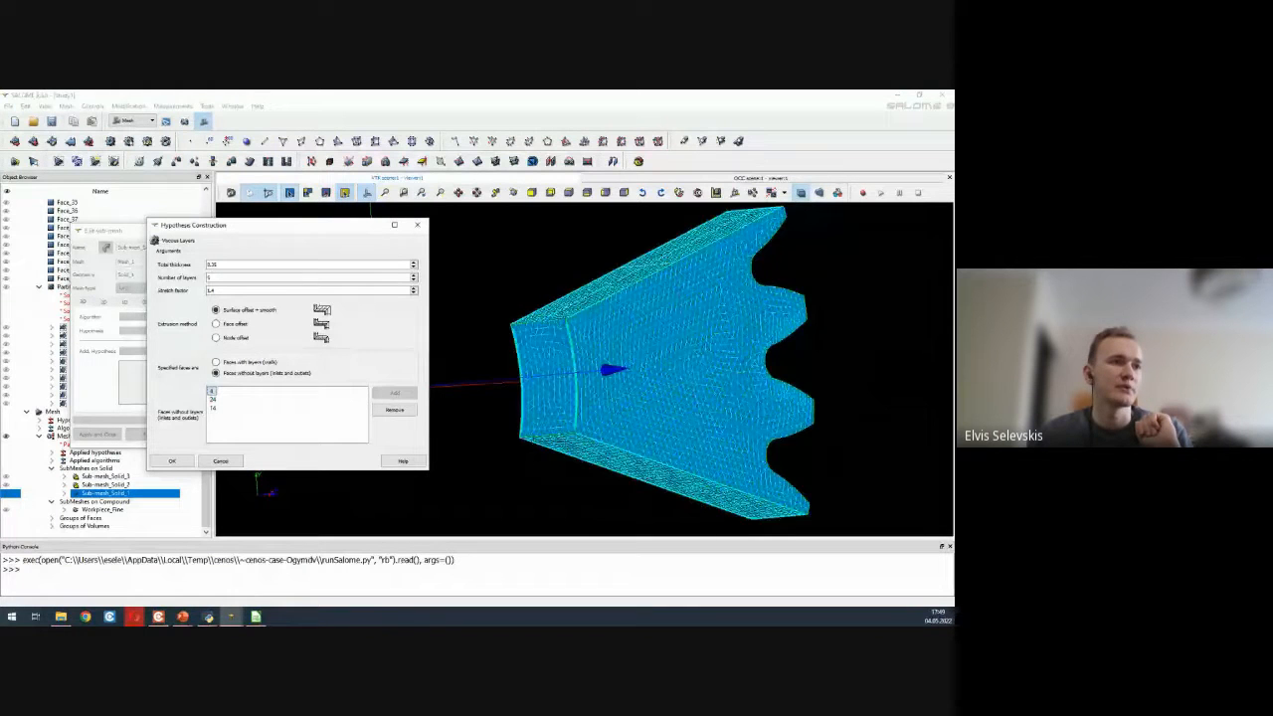
left_click(212, 398)
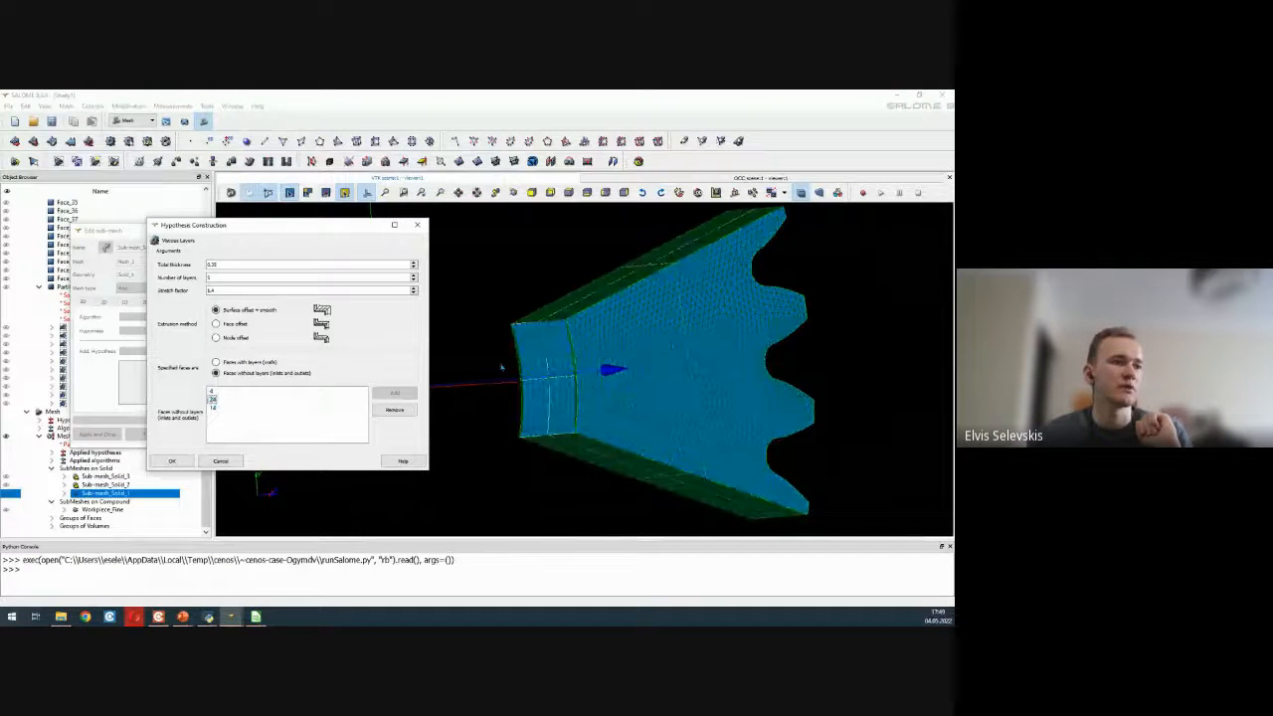
left_click(211, 407)
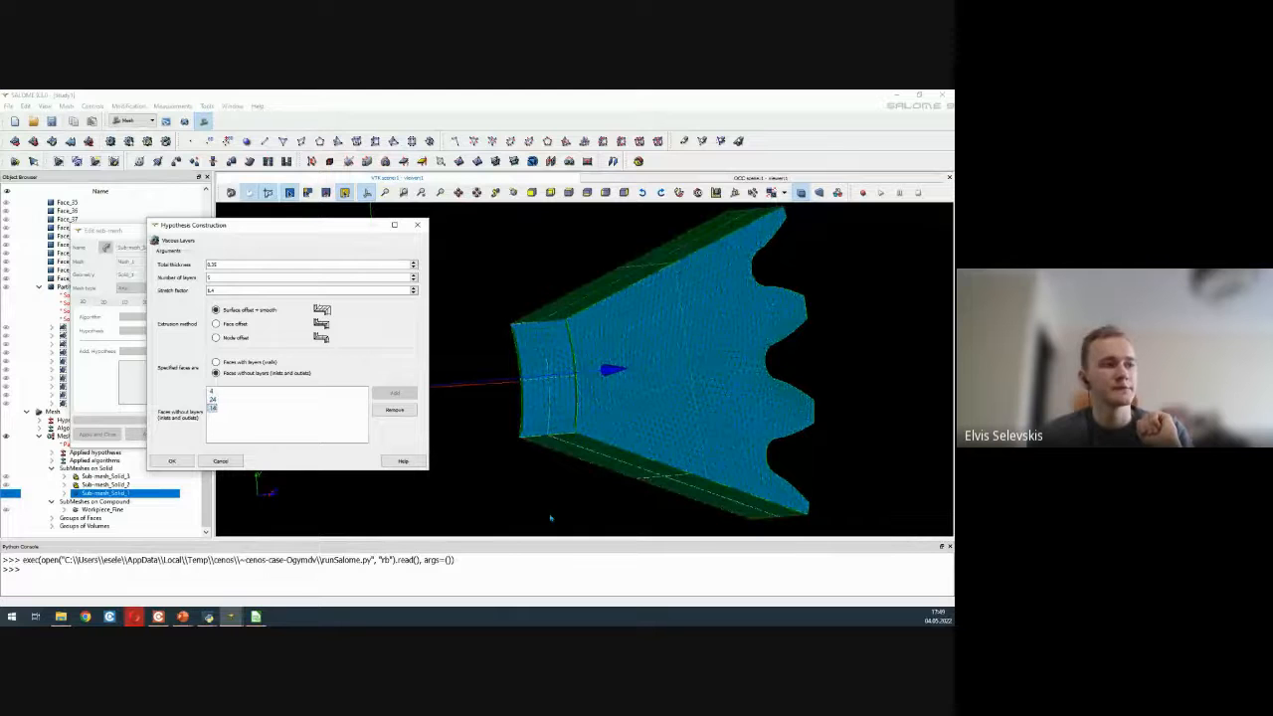
left_click(221, 400)
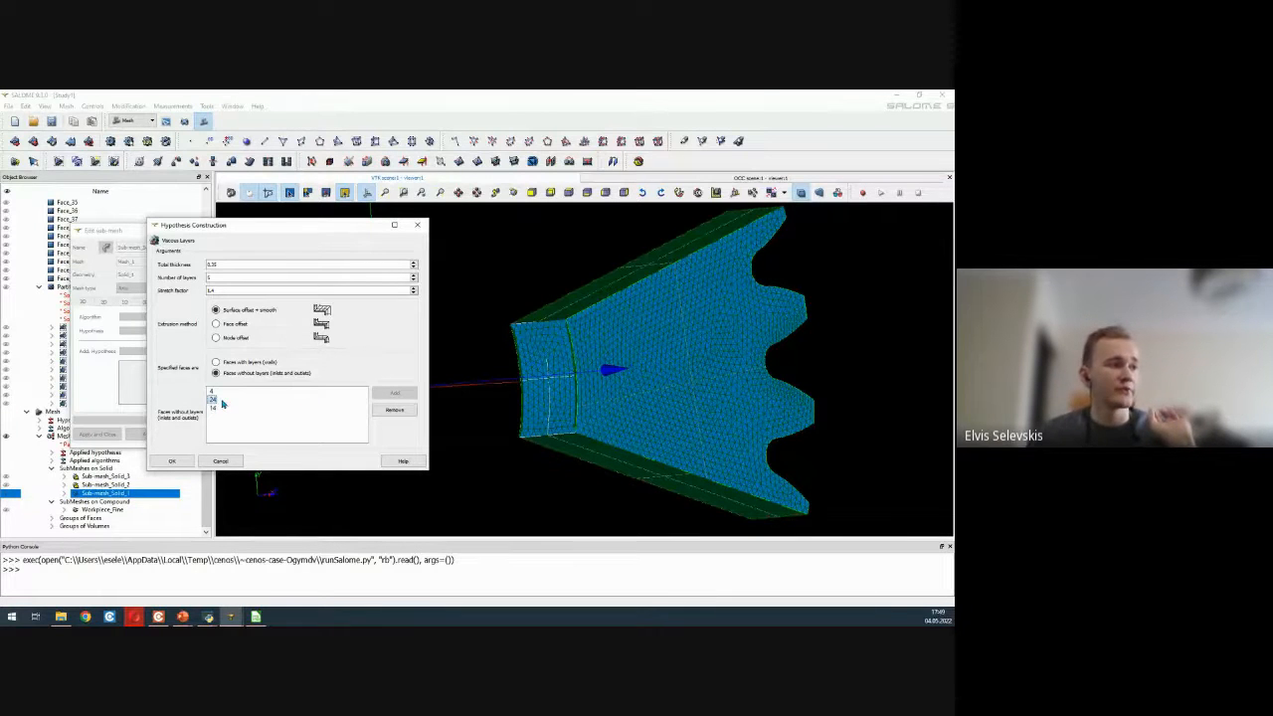
left_click(394, 410)
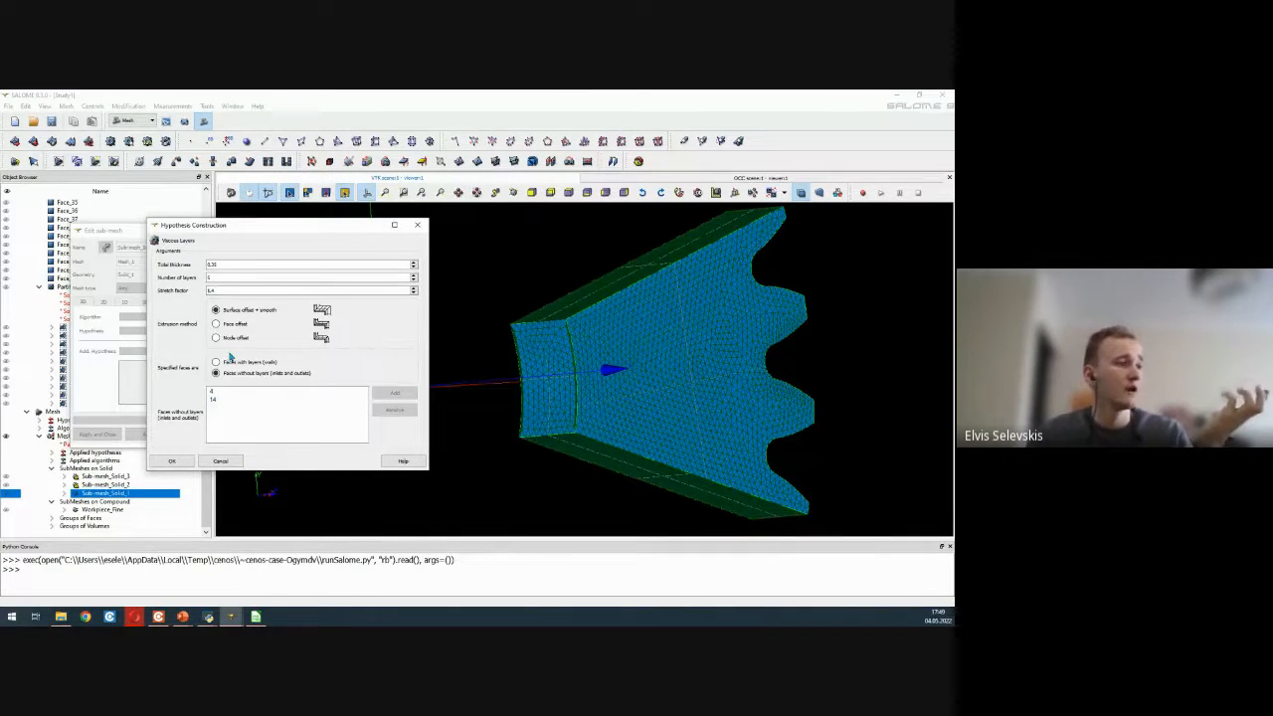
left_click(171, 461)
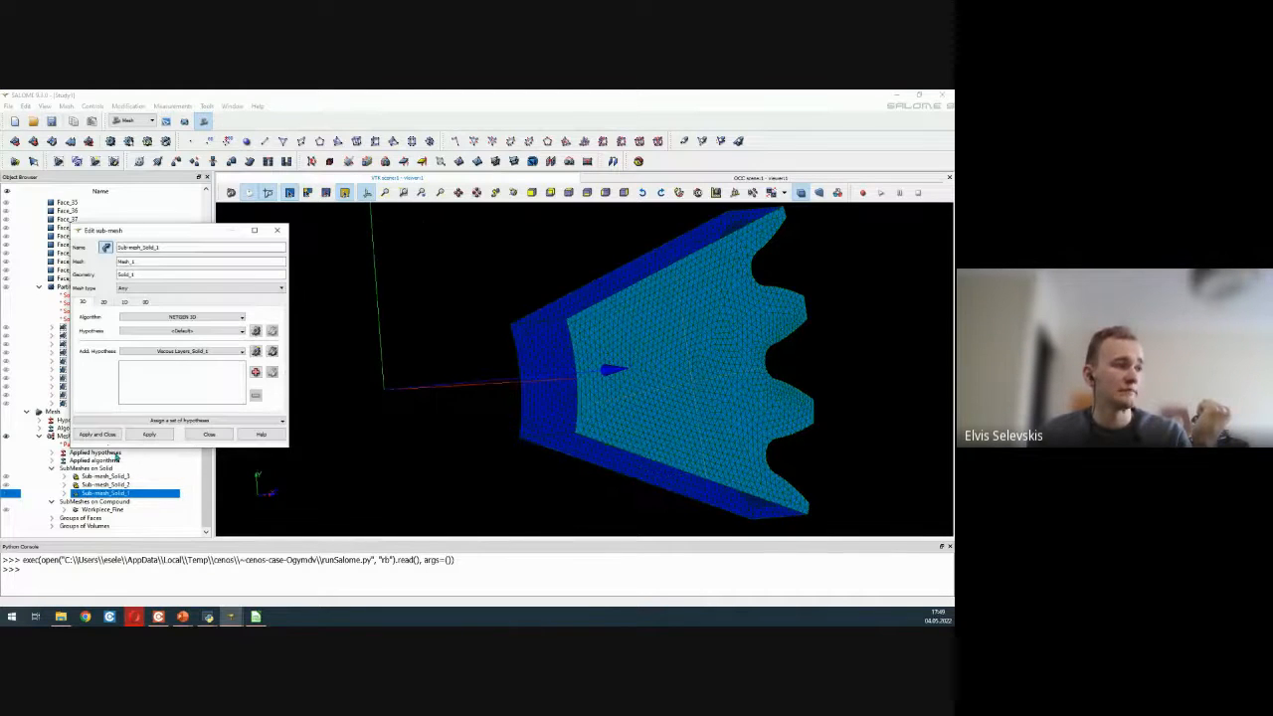
left_click(97, 434)
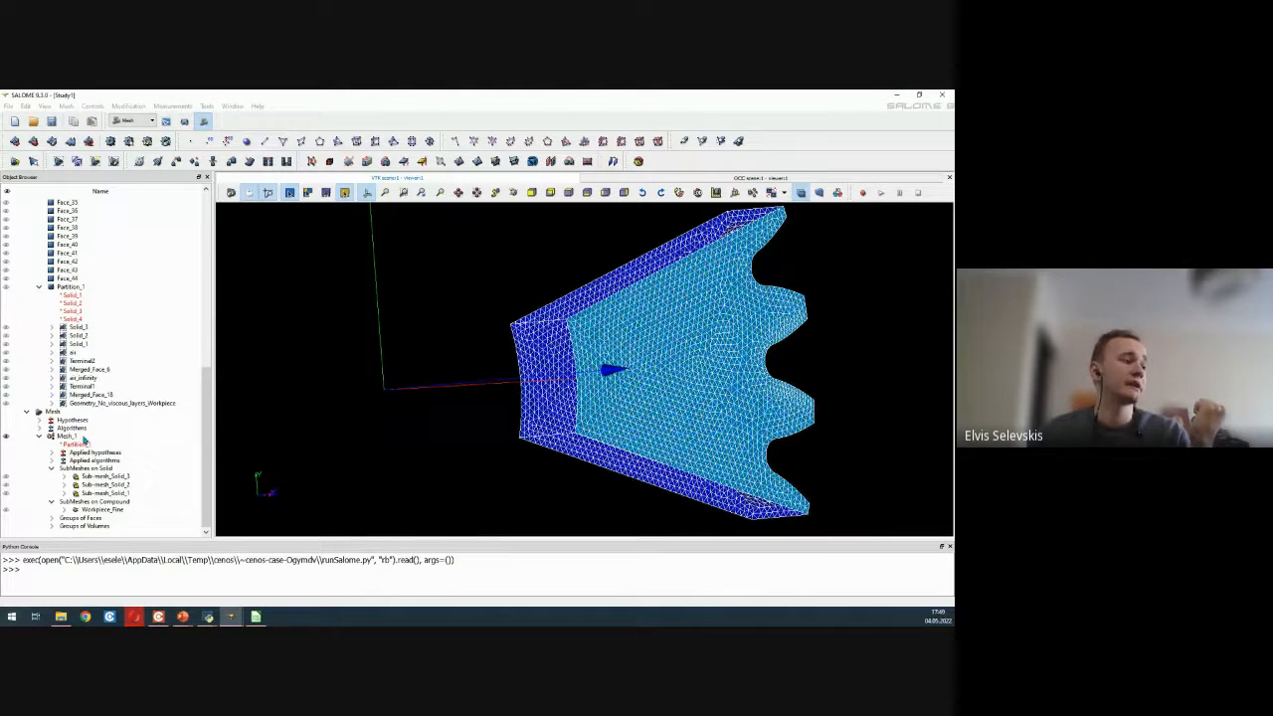
- Clear the mesh data of Mesh_1 and compute only Sub-mesh_Solid_1
right_click(85, 439)
left_click(100, 449)
right_click(103, 493)
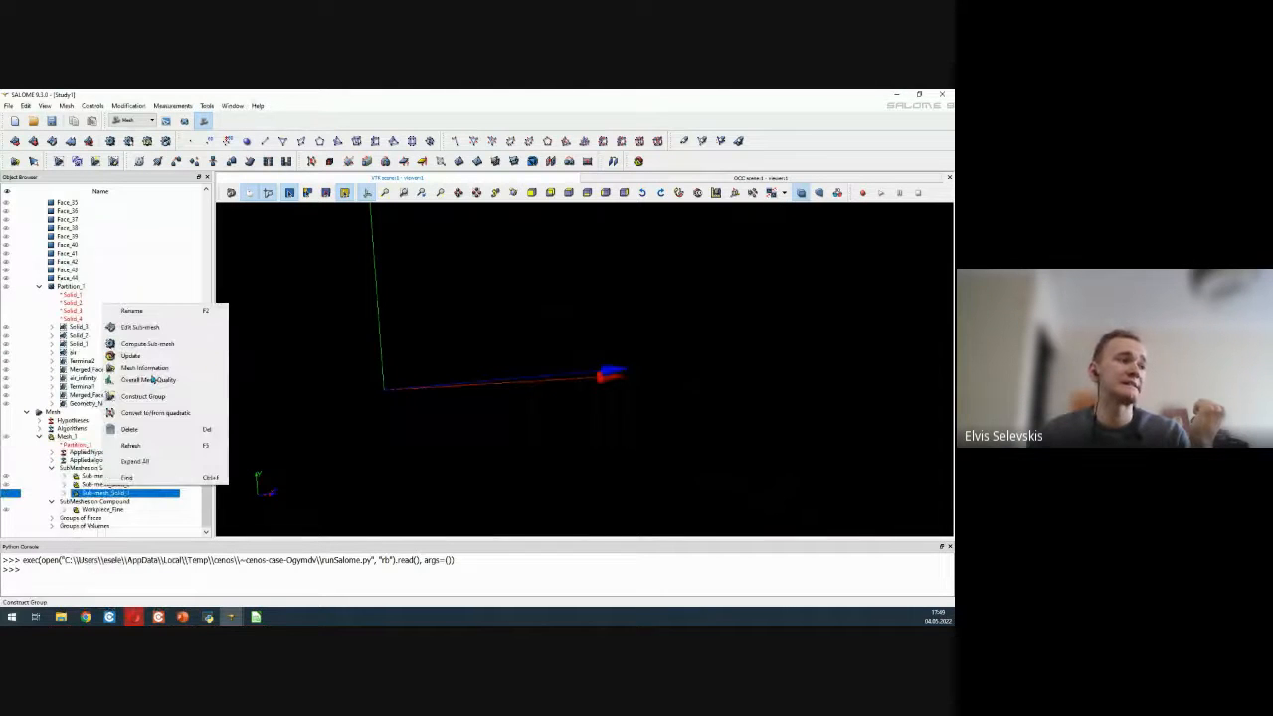
left_click(147, 343)
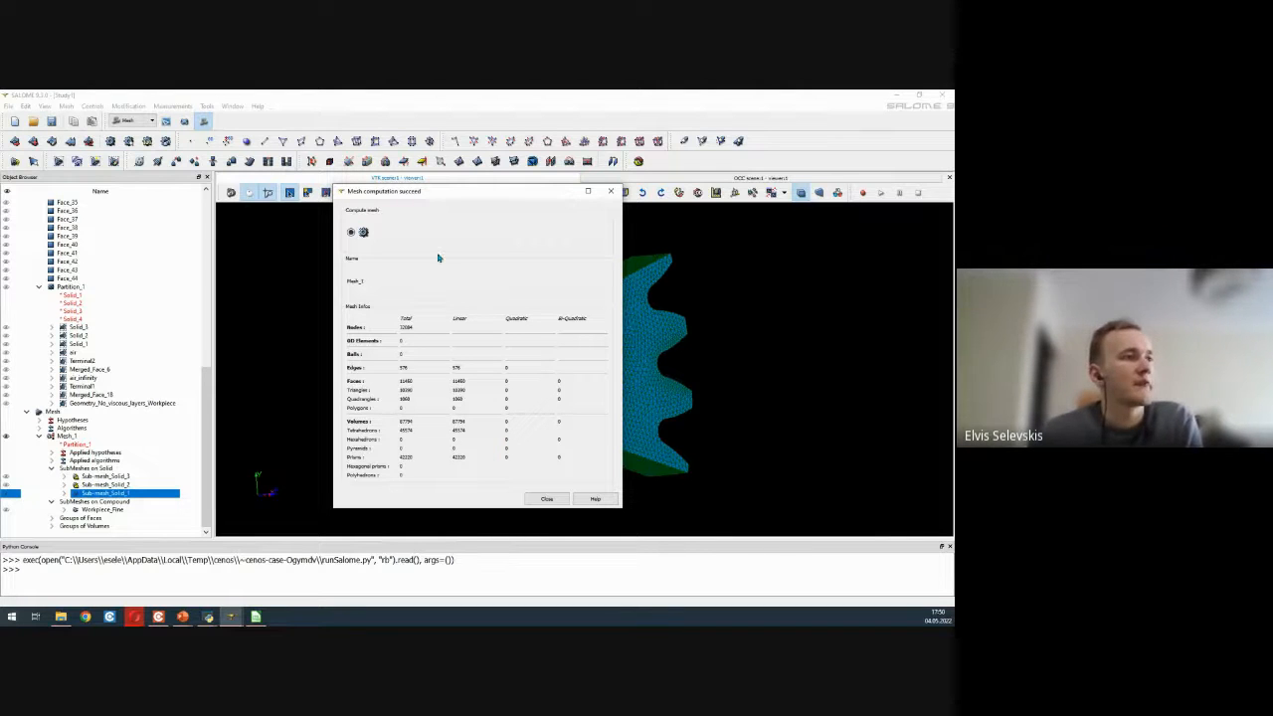
- Move the computation report off the workpiece, read its mesh information, and close it
left_click_drag(458, 194, 186, 177)
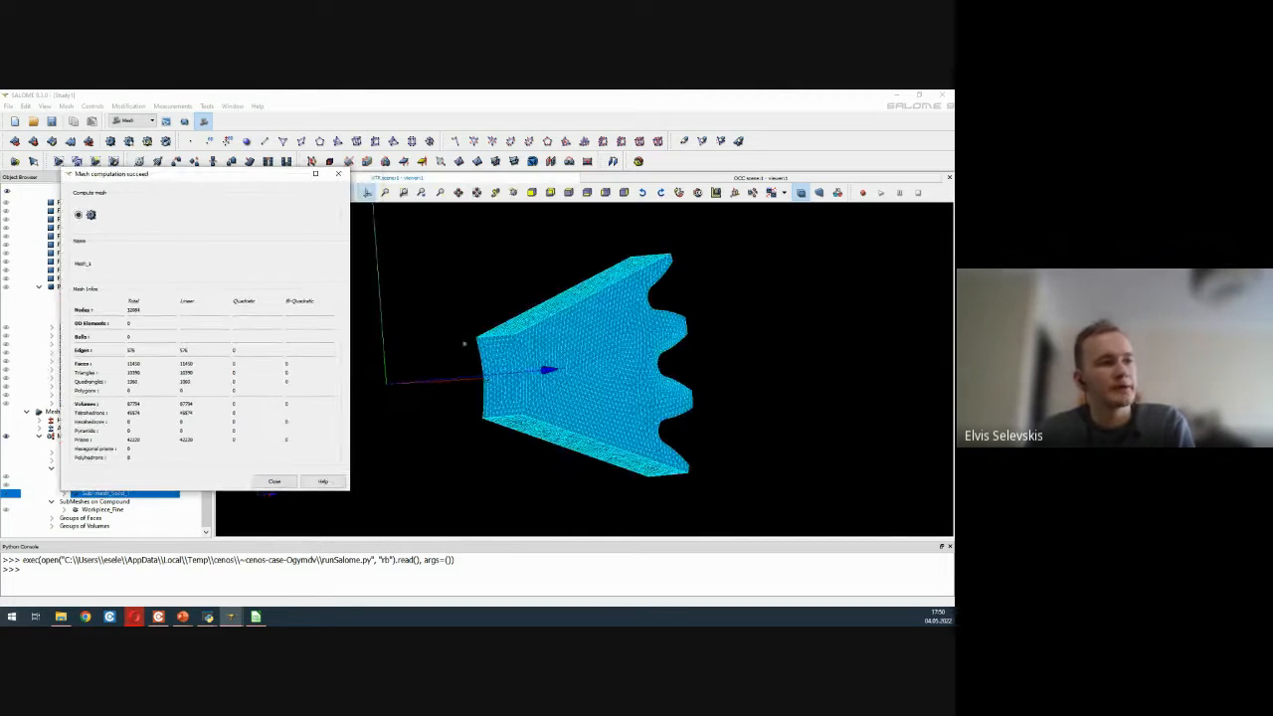
right_click_drag(482, 386, 445, 295, "ctrl")
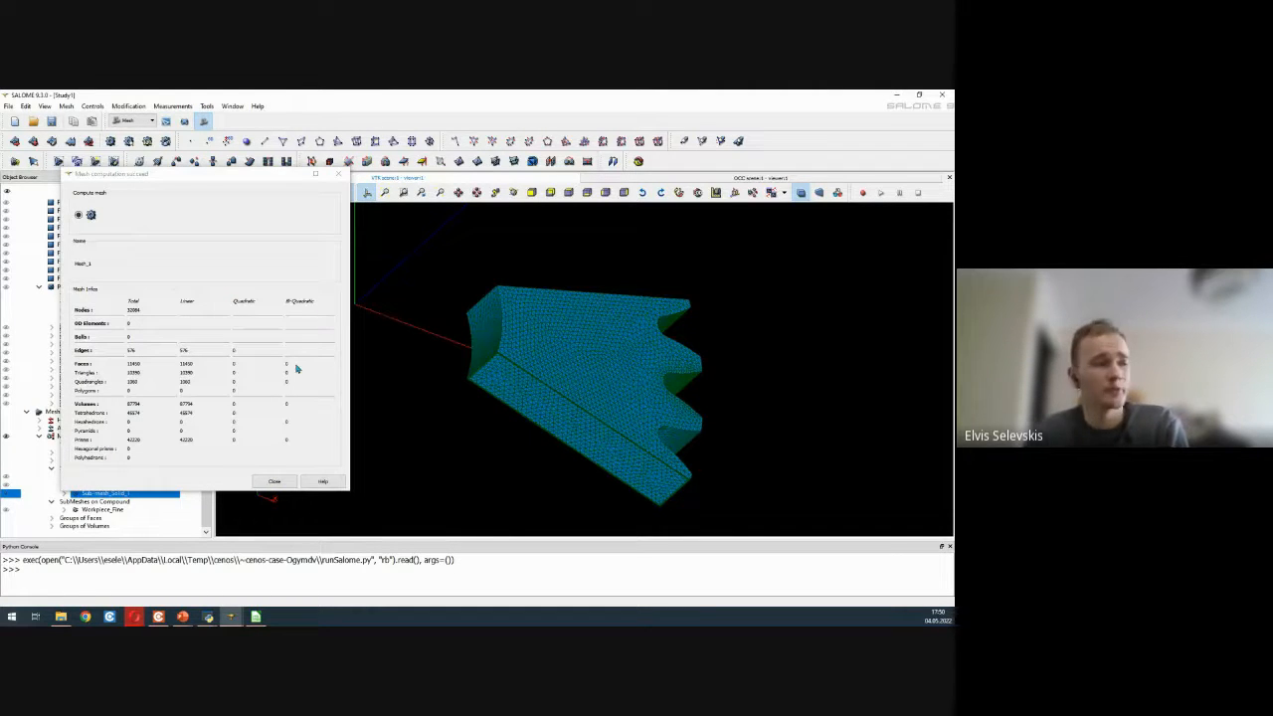
left_click(171, 413)
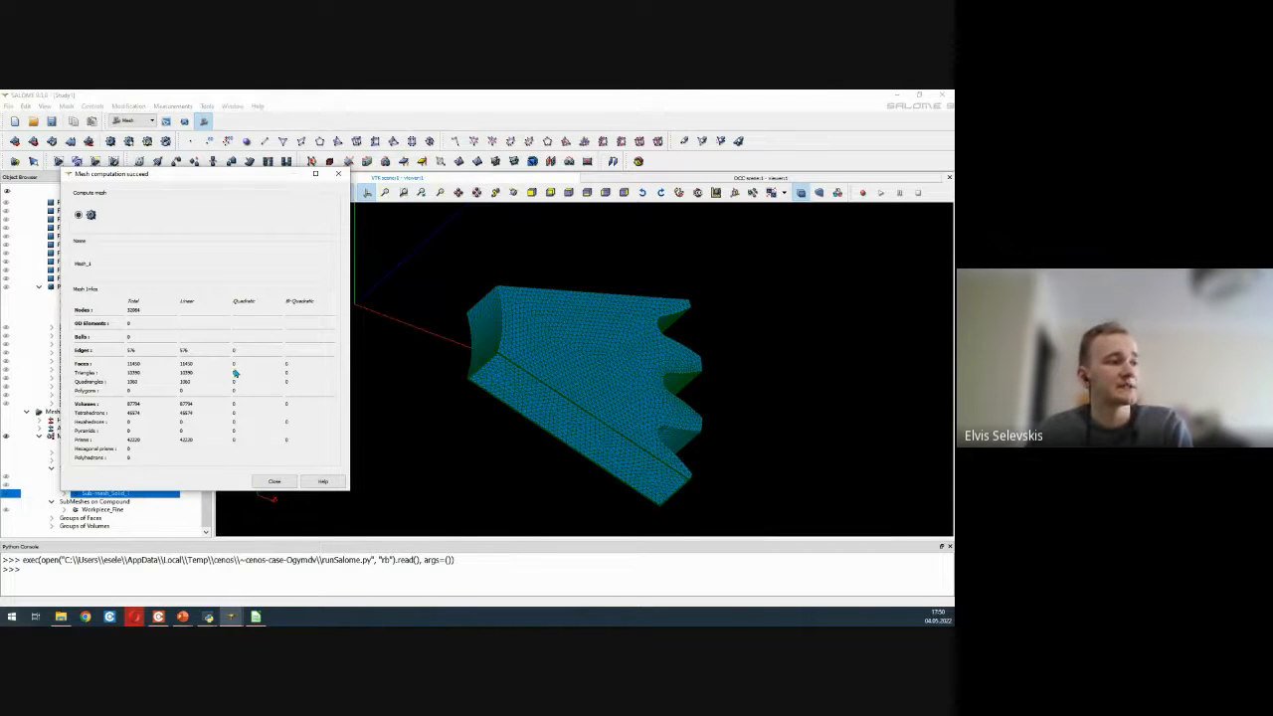
left_click(274, 481)
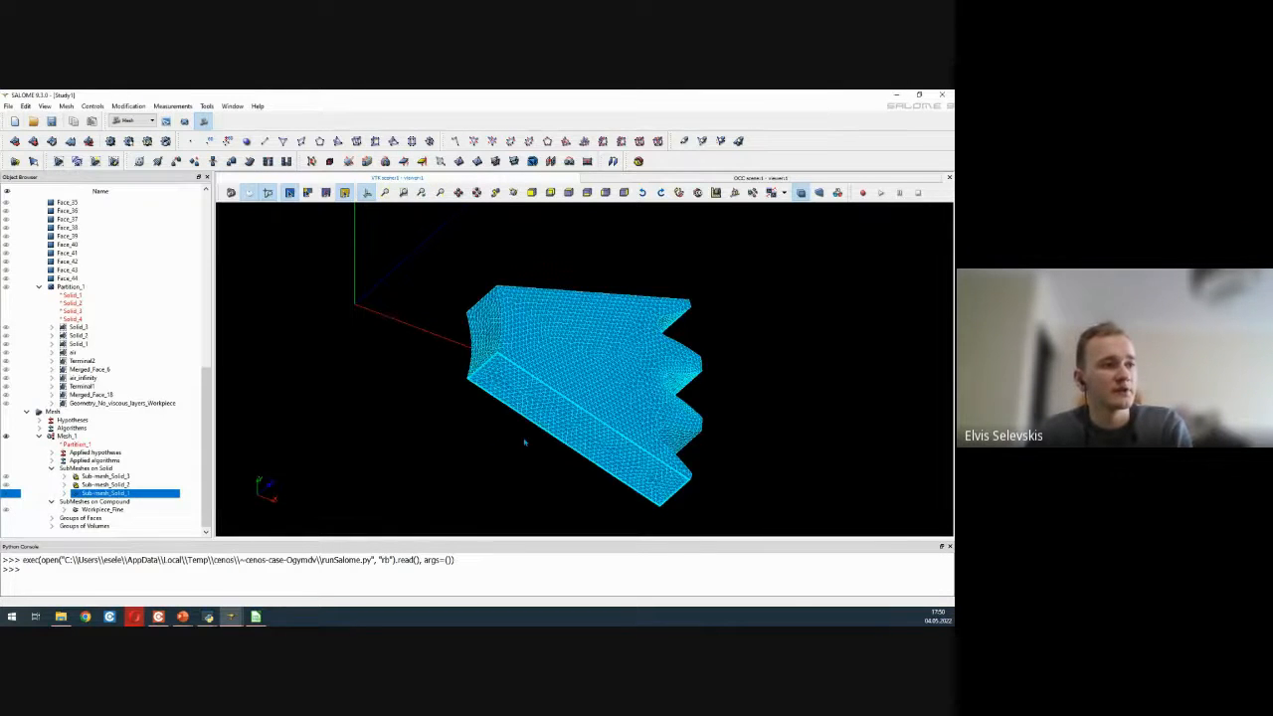
- Examine the viscous layers along the workpiece's side face, its corner with the inner curved face, and the toothed outer end
left_click_drag(525, 443, 573, 400)
scroll(531, 401, "up", 5)
scroll(573, 399, "up", 6)
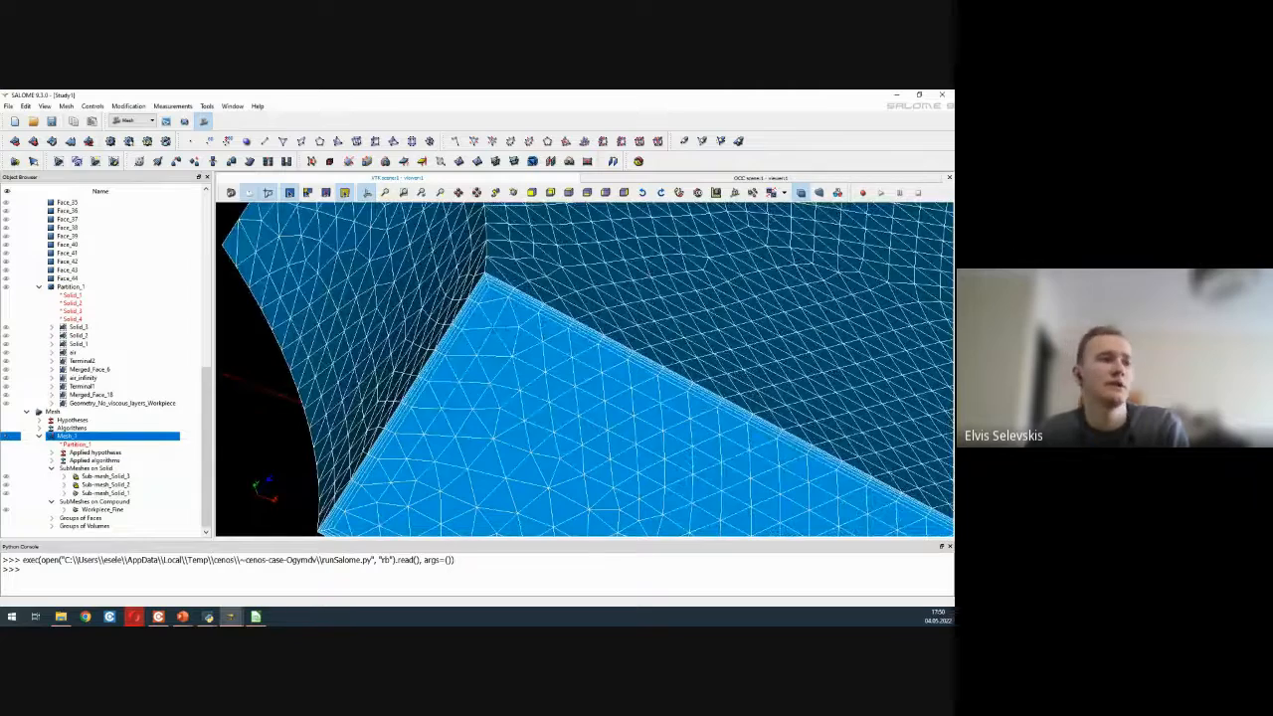
scroll(483, 318, "down", 2)
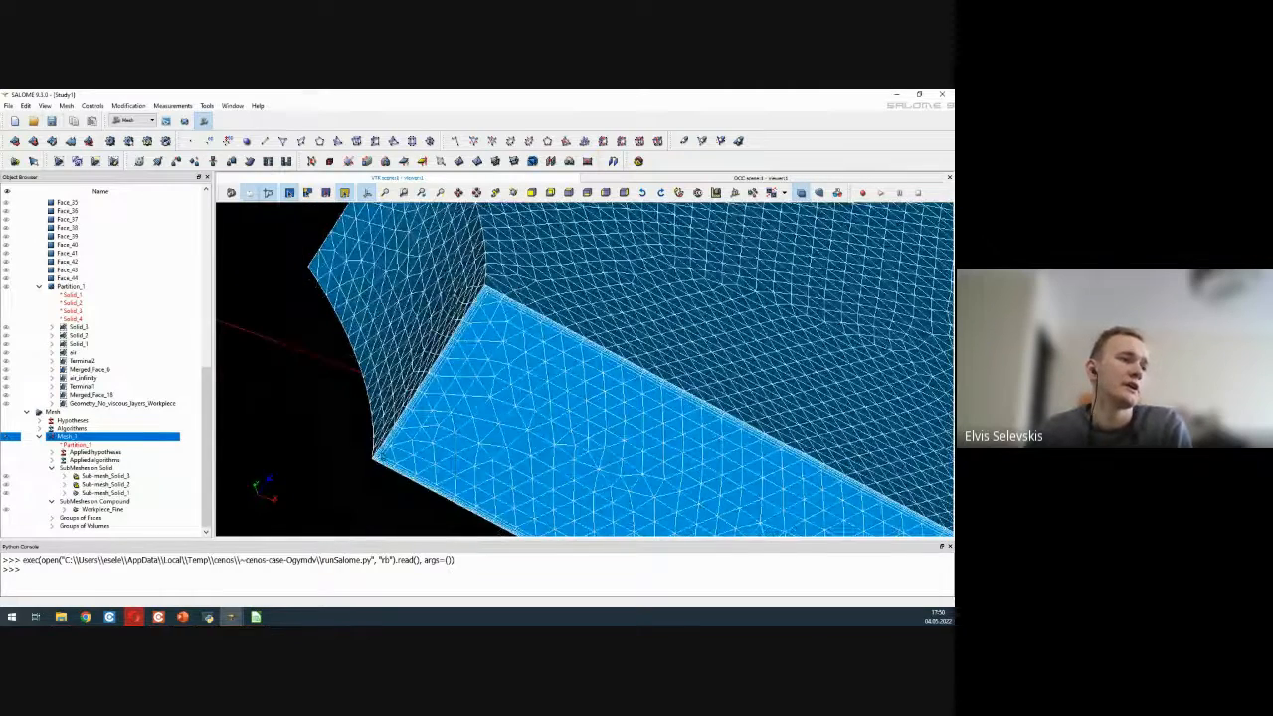
right_click_drag(483, 318, 552, 336, "ctrl")
scroll(584, 369, "down", 5)
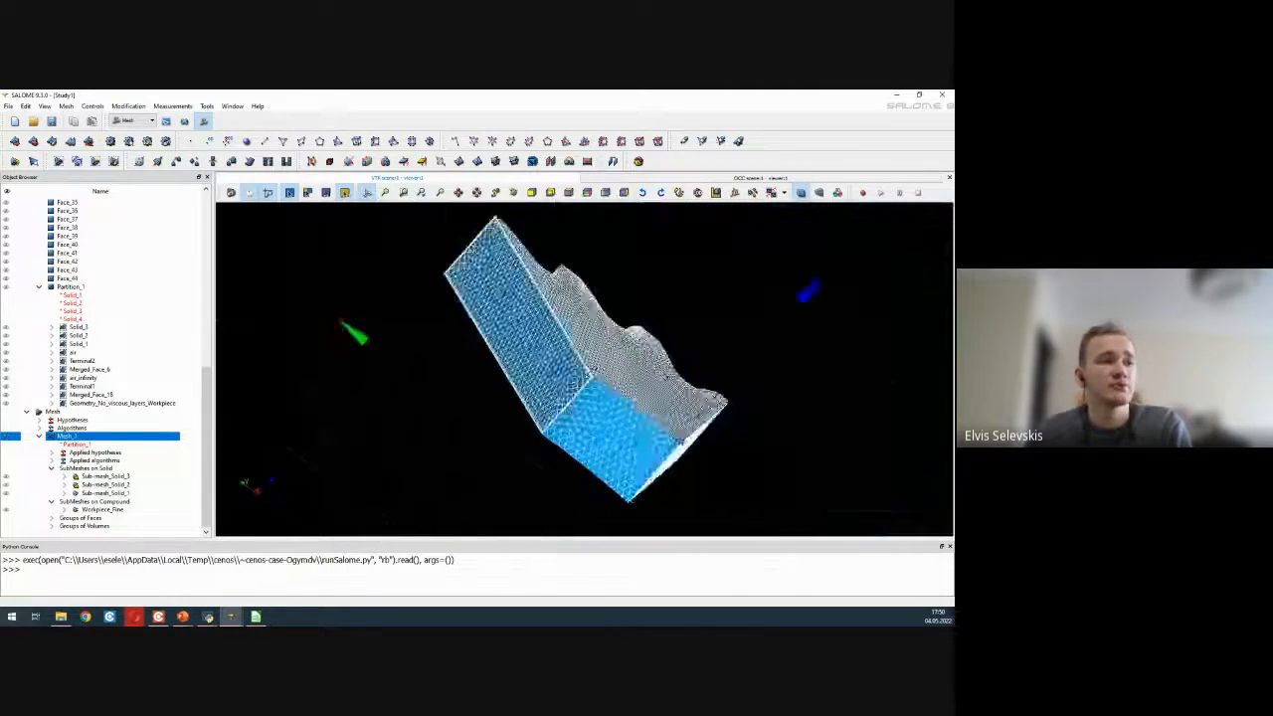
right_click_drag(574, 386, 569, 318, "ctrl")
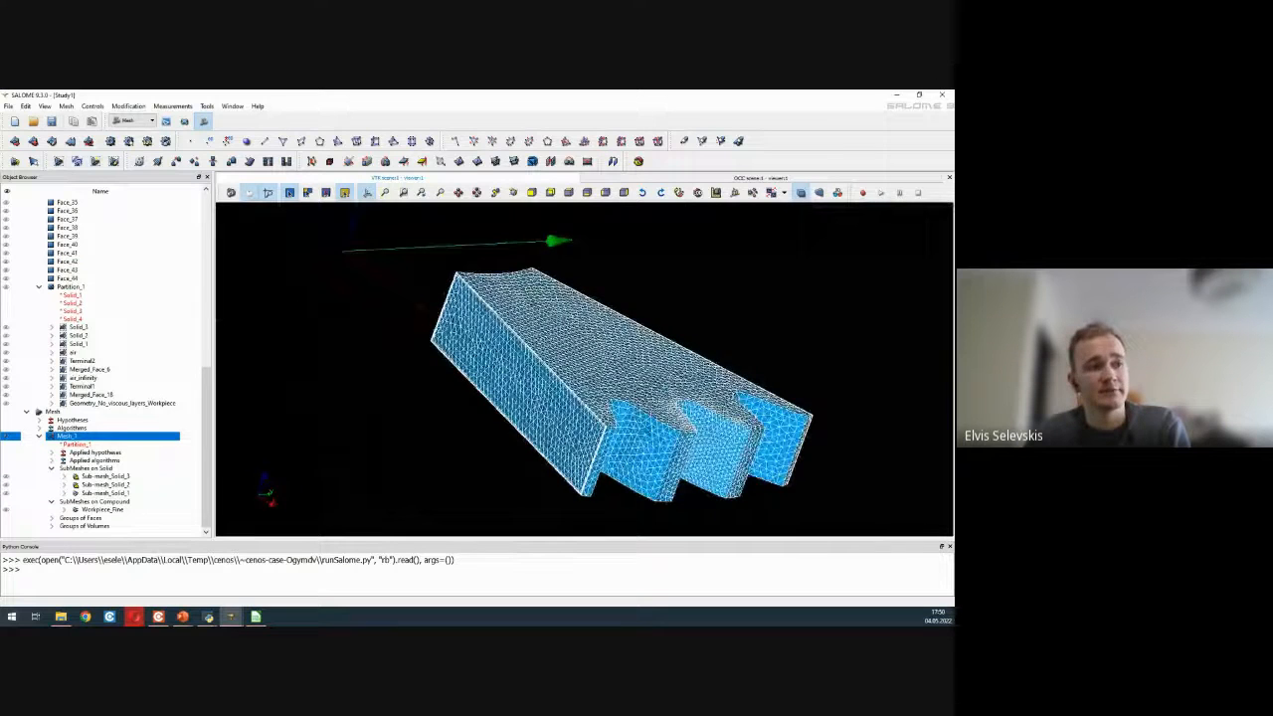
right_click_drag(668, 431, 661, 495, "ctrl")
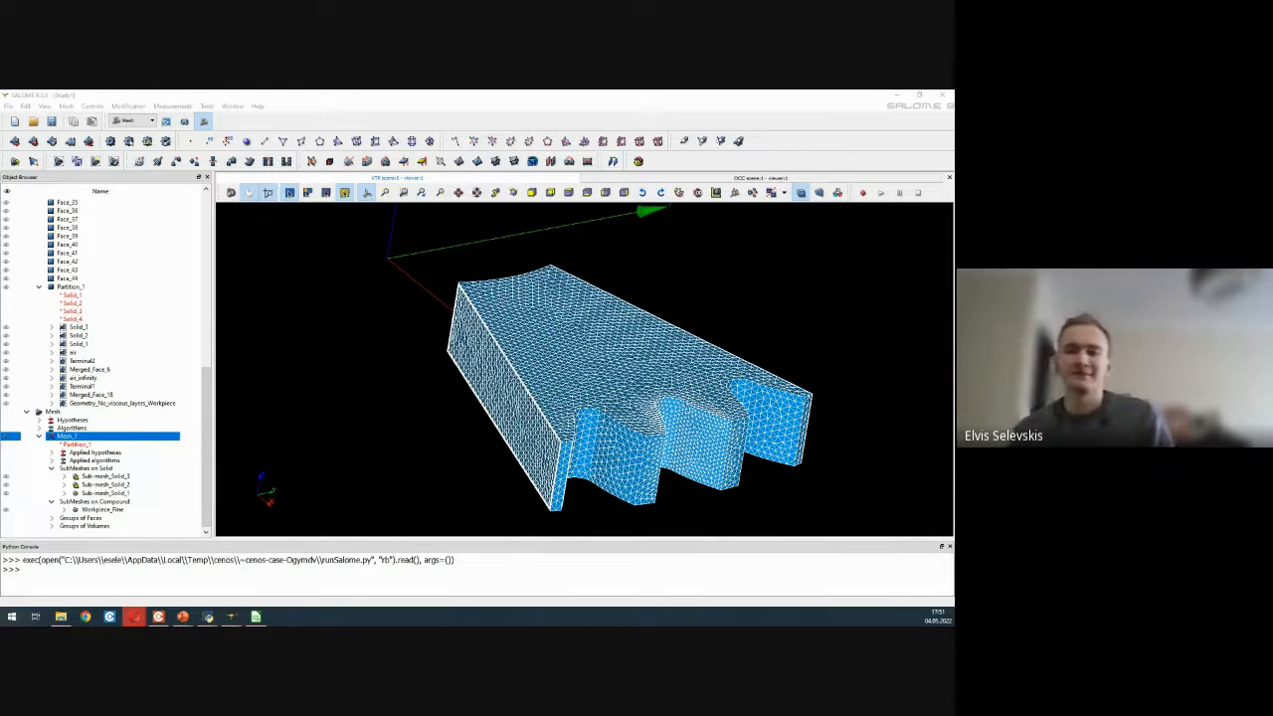
scroll(552, 386, "down", 1)
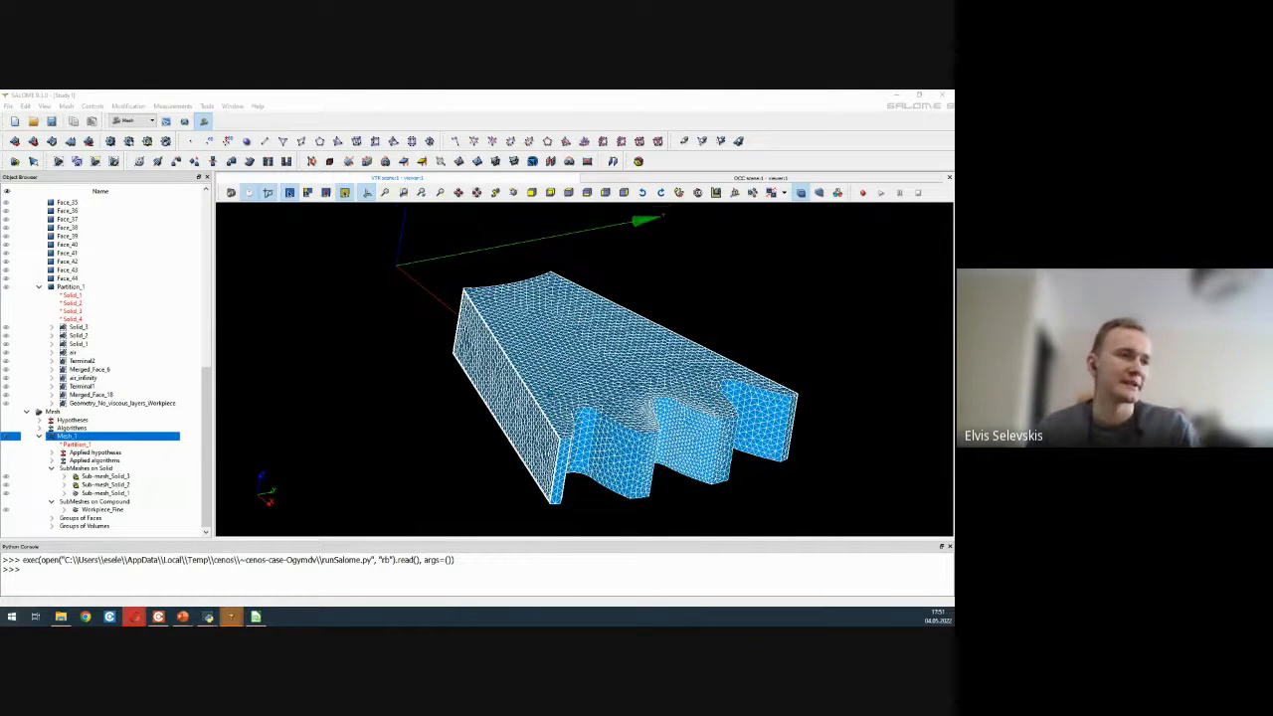
right_click_drag(570, 422, 633, 407, "ctrl")
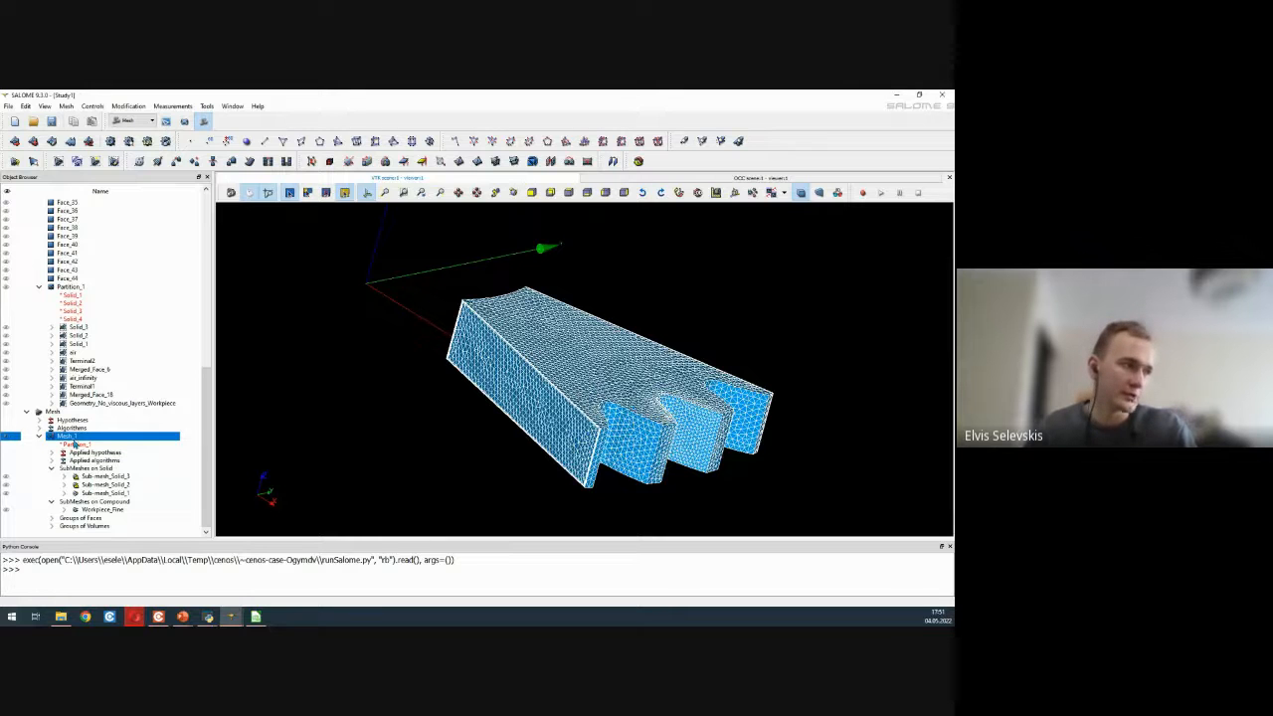
- Compute the whole of Mesh_1, move the computation report off the mesh to read its warning, and close it
right_click(68, 439)
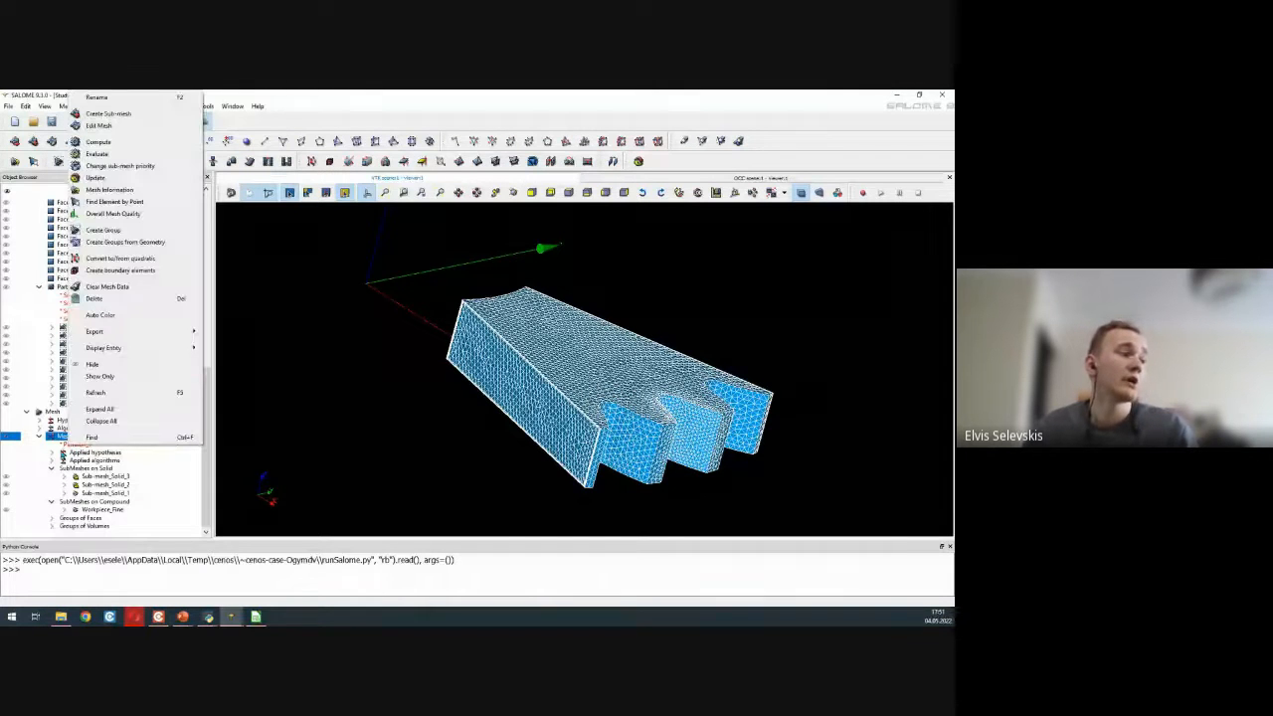
left_click(59, 440)
right_click(58, 440)
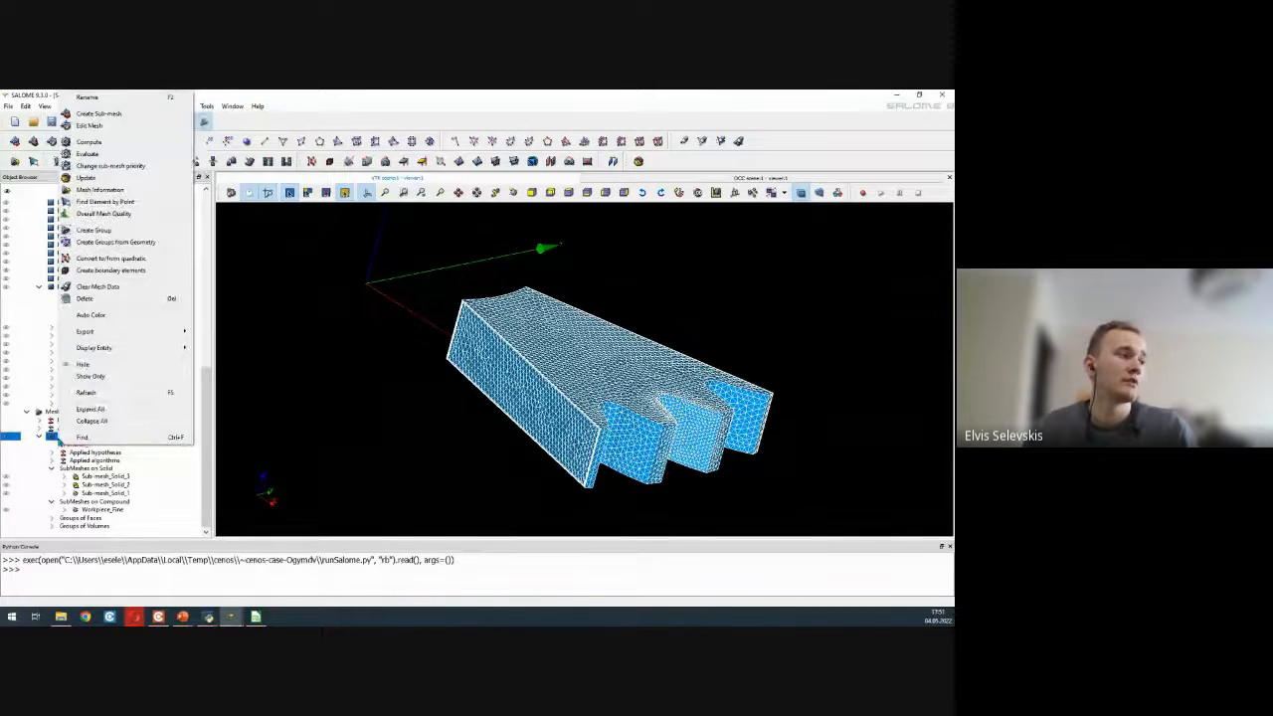
left_click(200, 454)
right_click(82, 439)
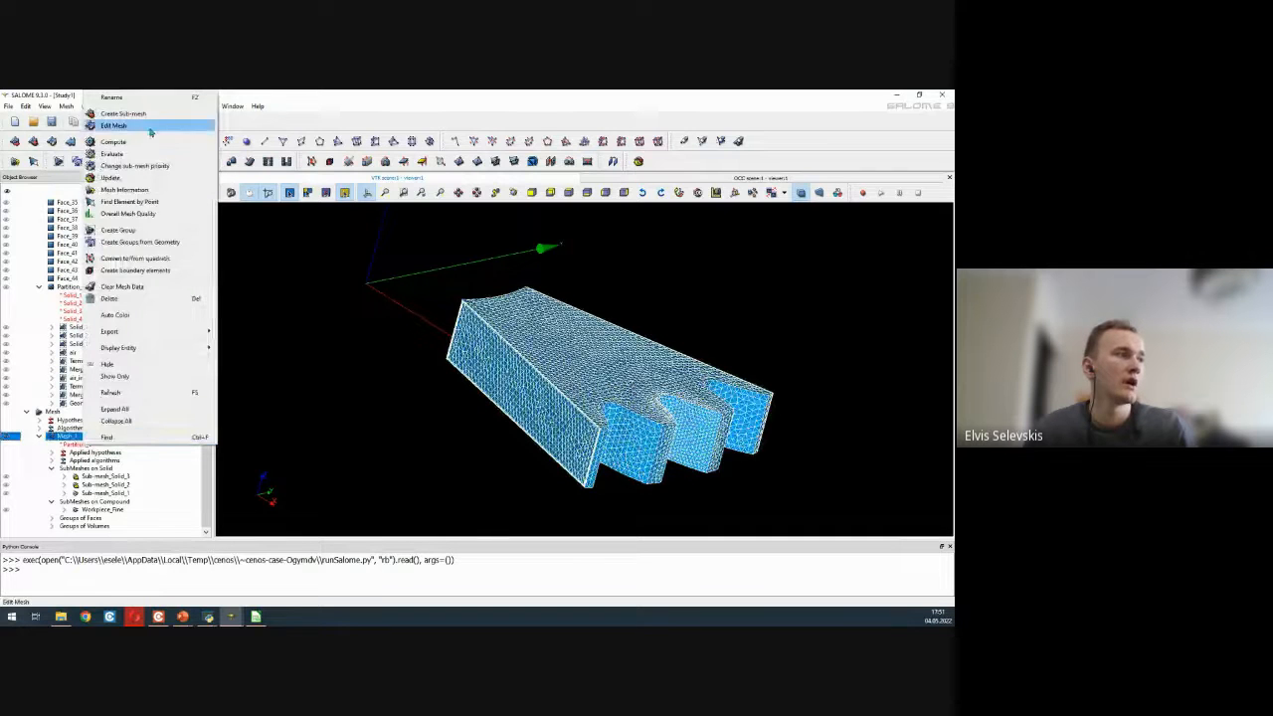
left_click(130, 142)
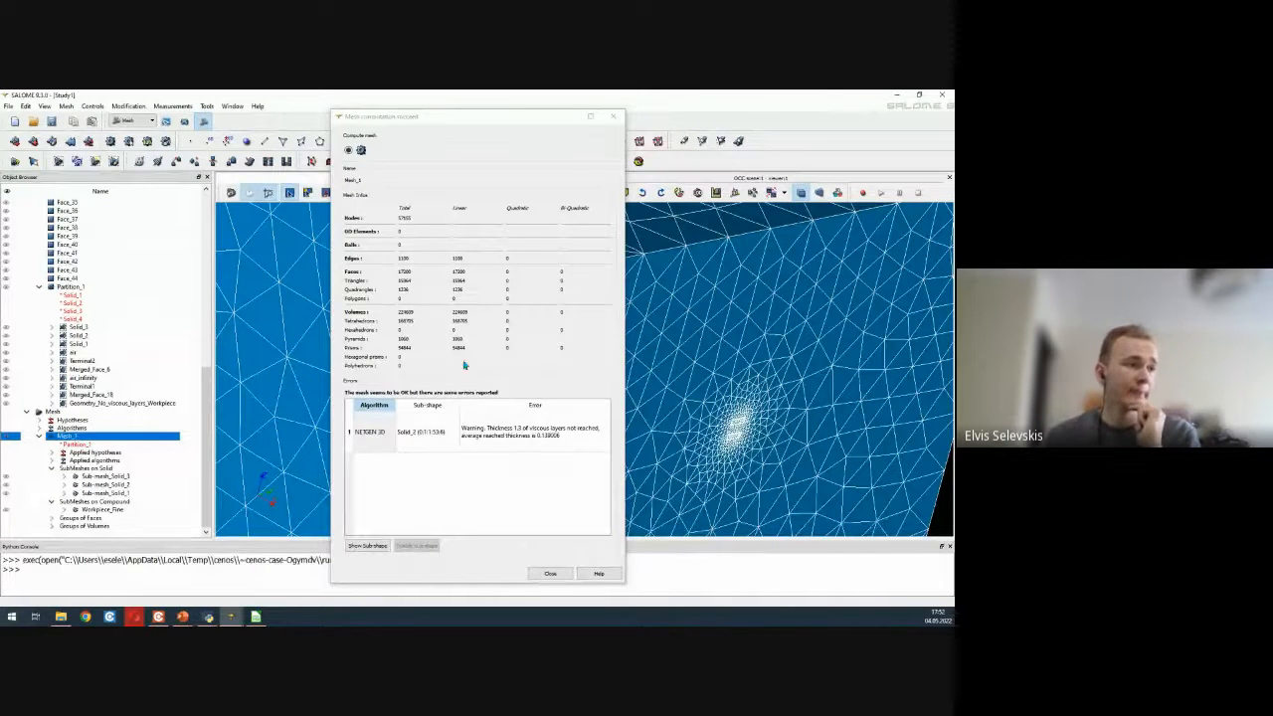
left_click_drag(399, 123, 254, 120)
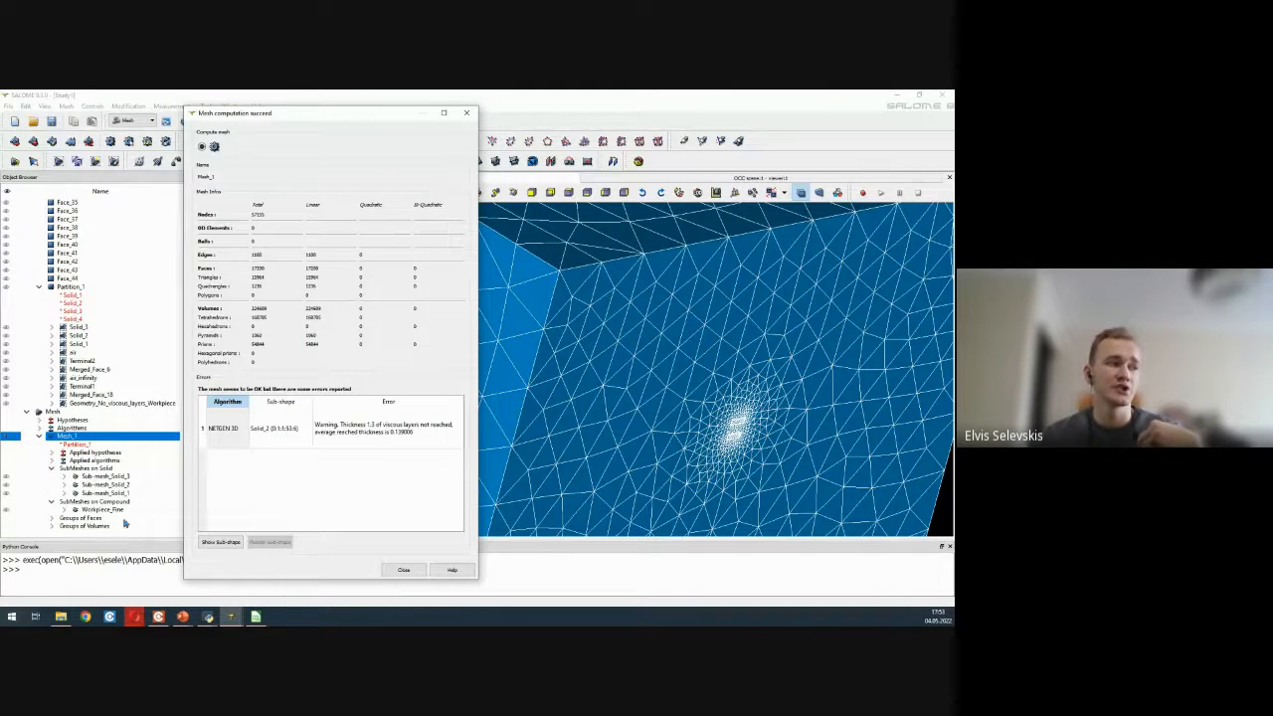
left_click(406, 570)
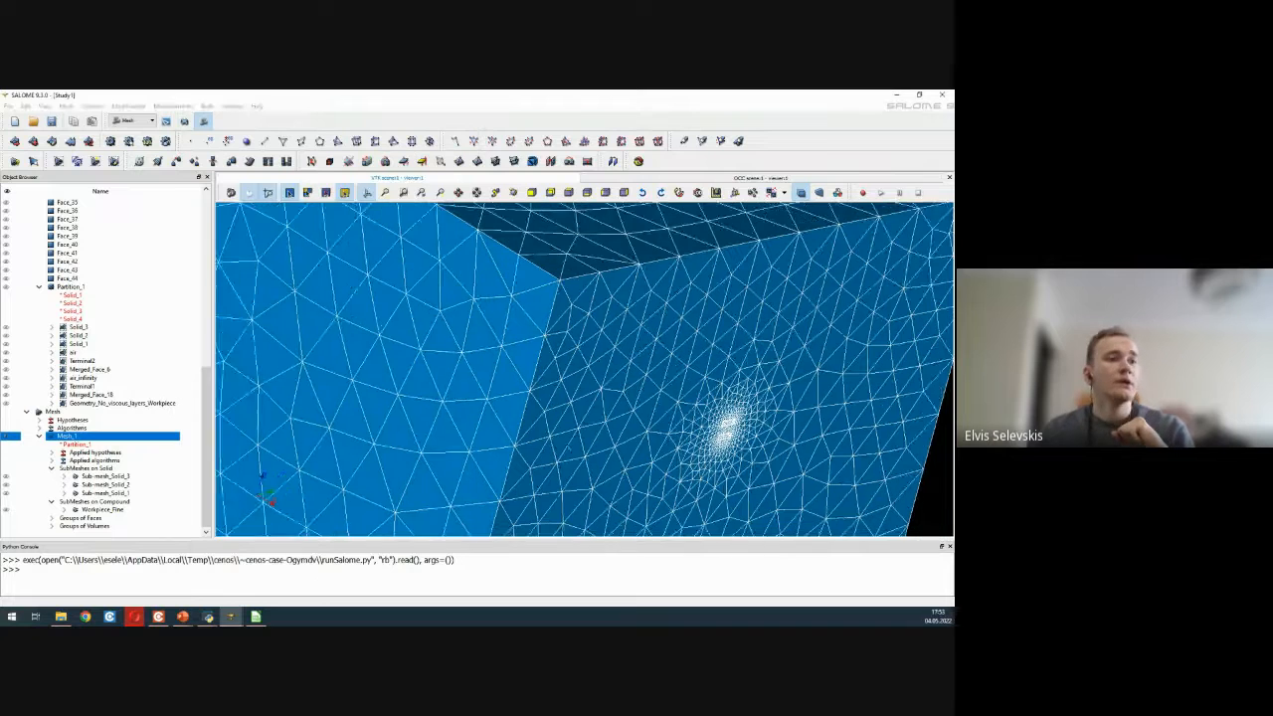
- Open the clipping settings for the displayed Mesh_1 and add a new clipping plane that applies to it
left_click_drag(644, 364, 636, 328)
right_click(621, 93)
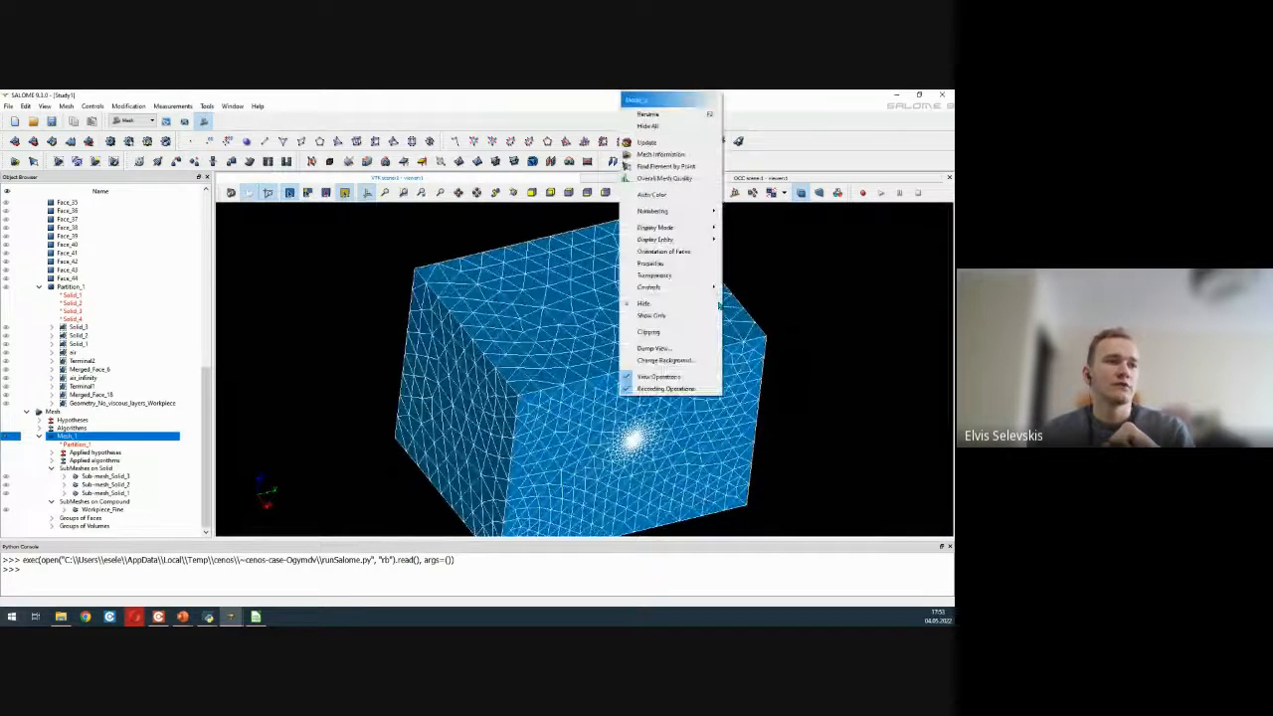
left_click(648, 332)
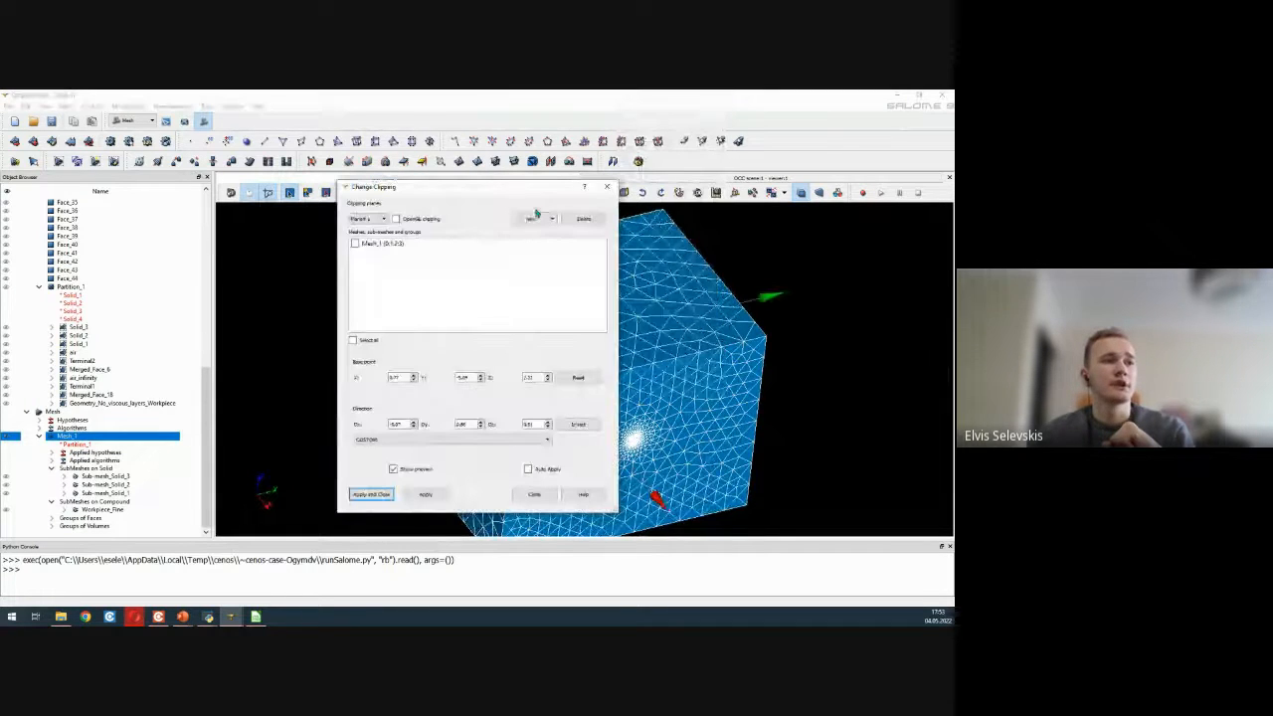
left_click(529, 218)
left_click(537, 244)
left_click_drag(531, 193, 255, 187)
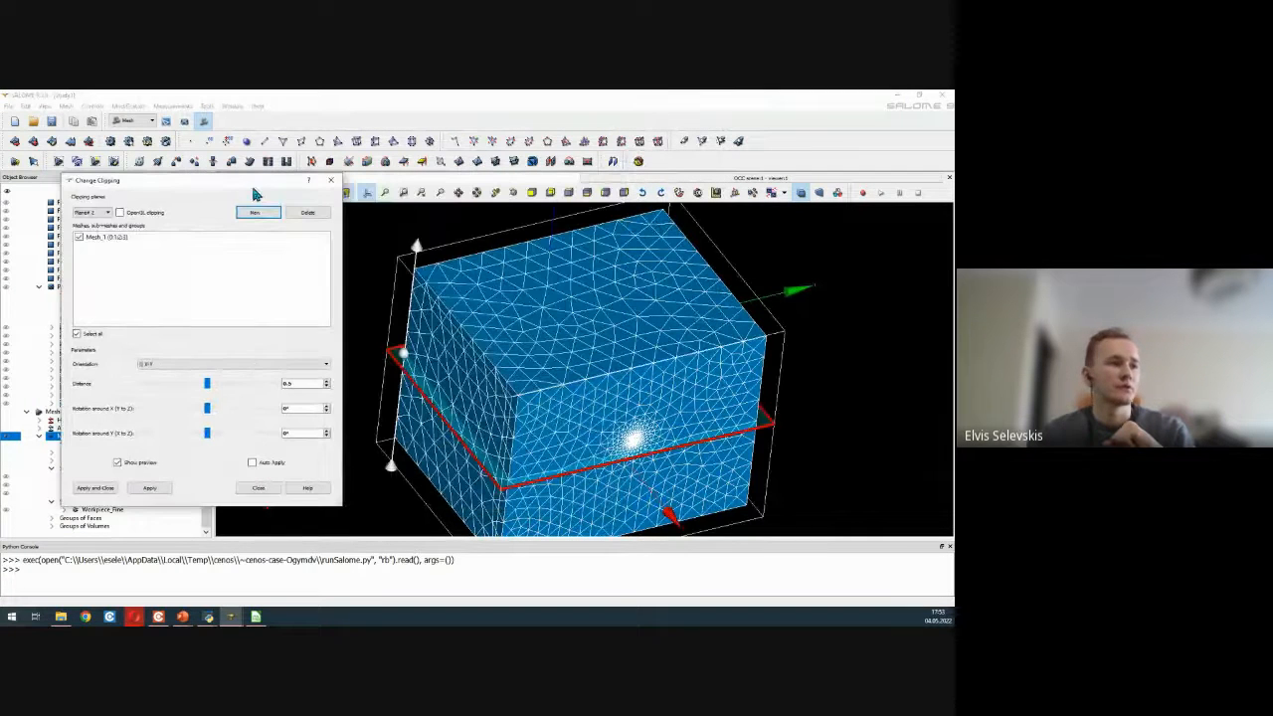
- Set the clipping plane's orientation to Z-X at distance 0.5 and apply it to Mesh_1
left_click(170, 364)
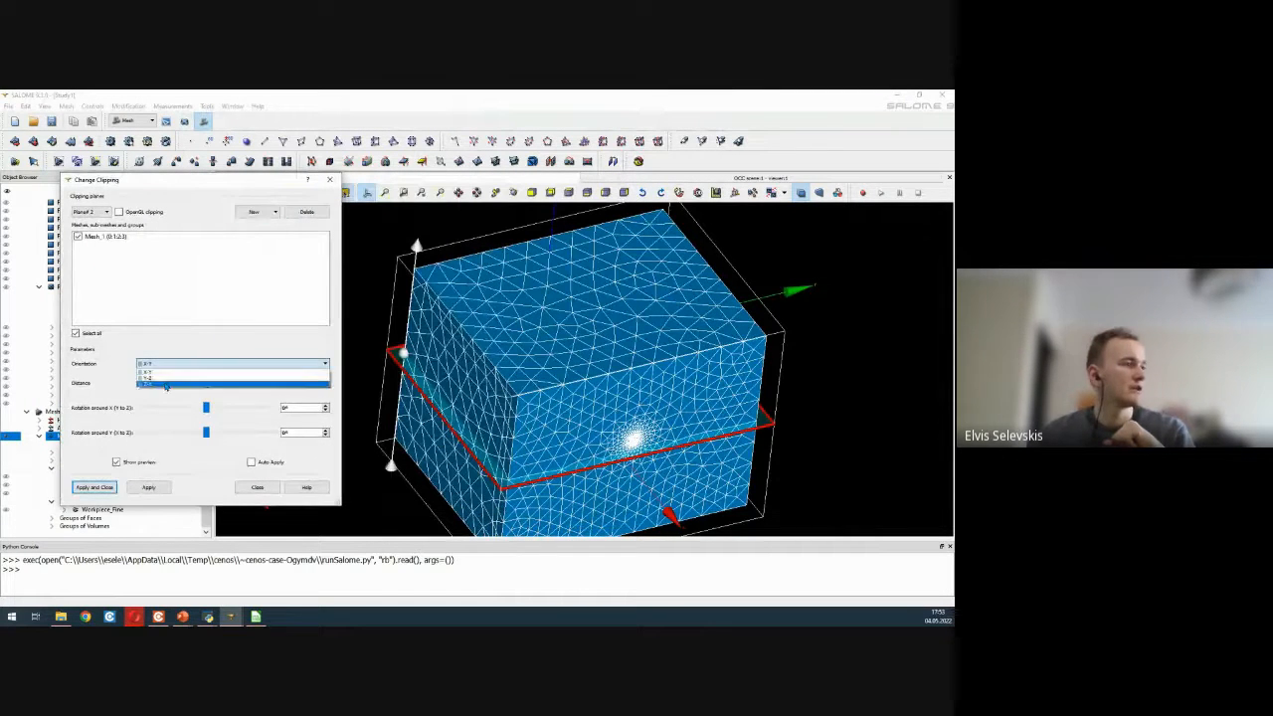
left_click(160, 383)
left_click(159, 365)
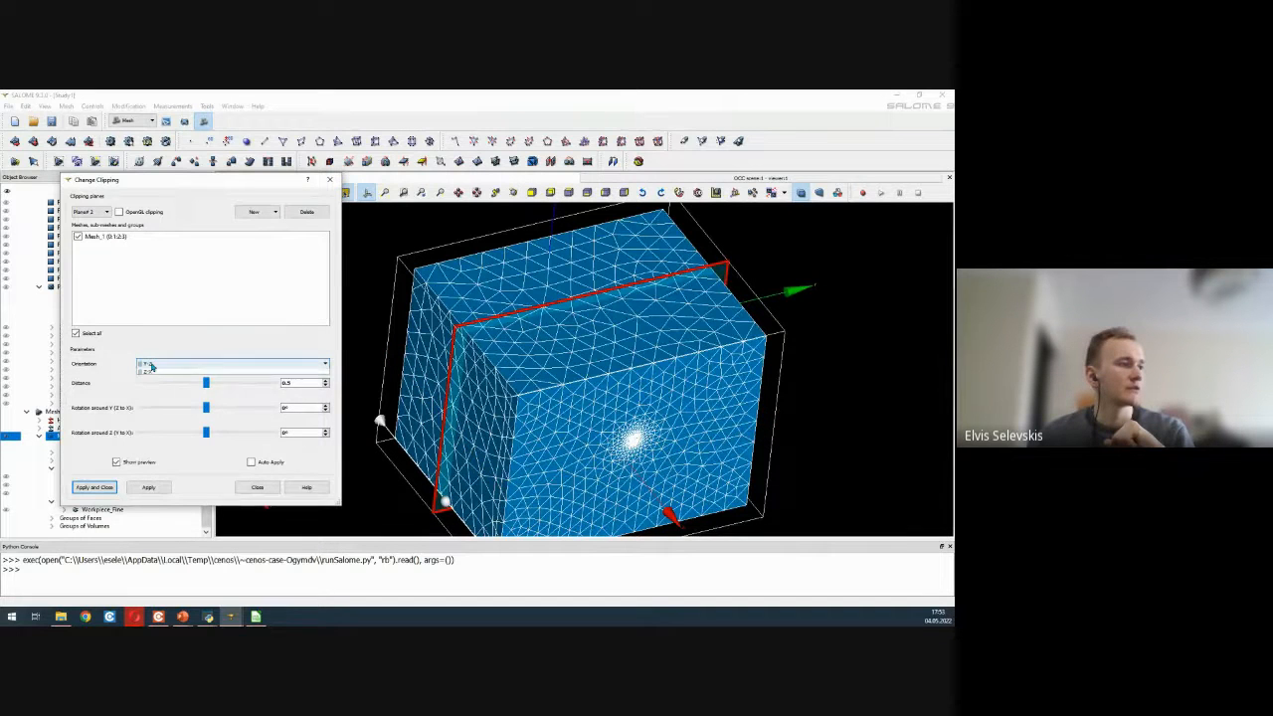
left_click(156, 394)
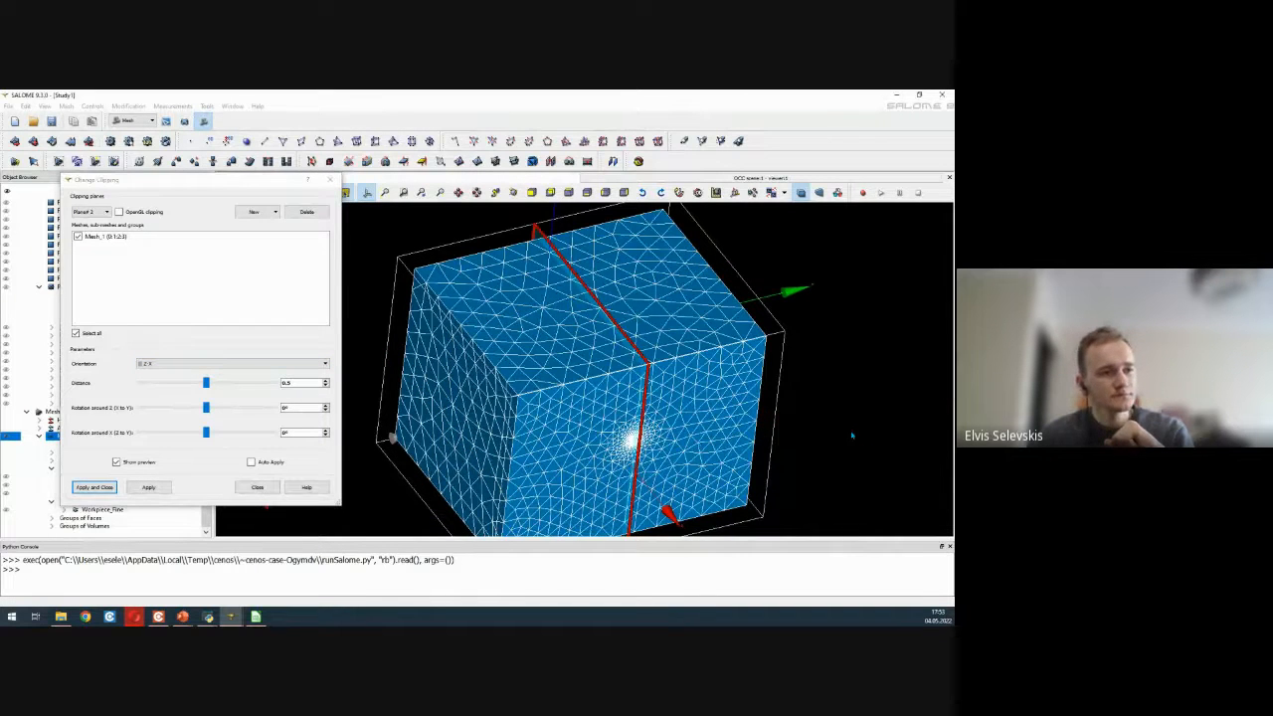
right_click_drag(893, 445, 790, 422, "ctrl")
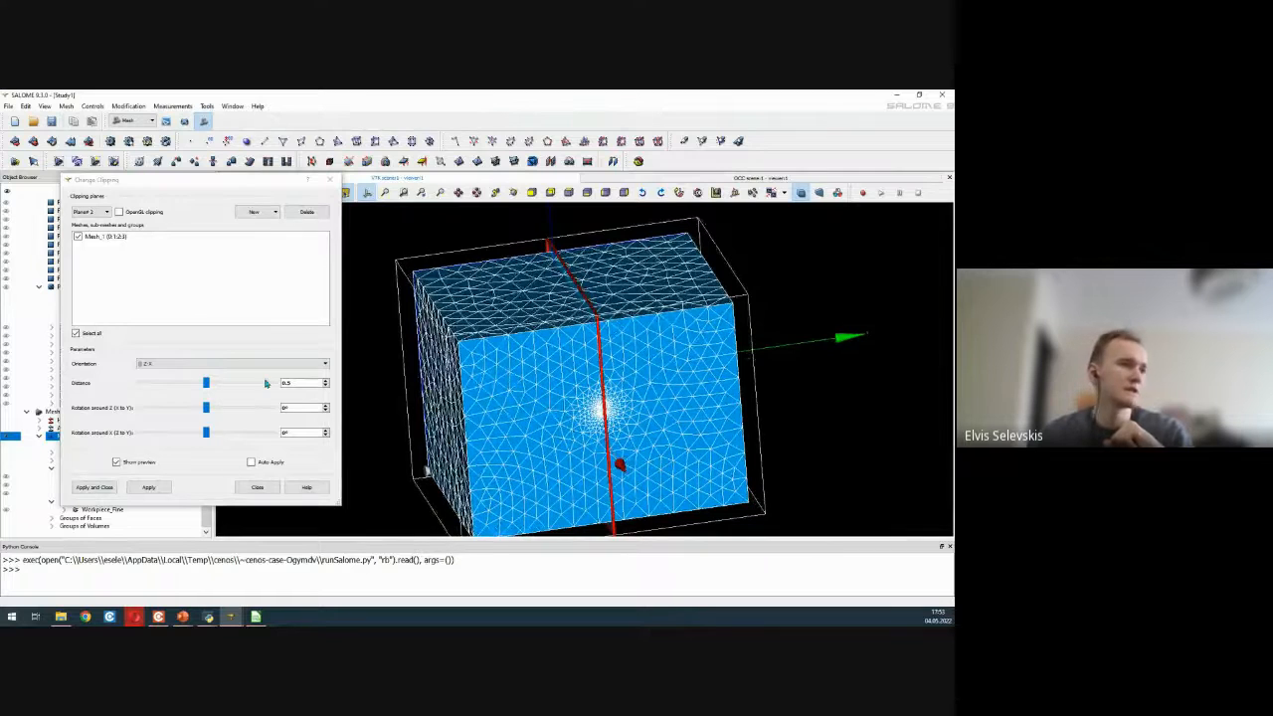
left_click(95, 486)
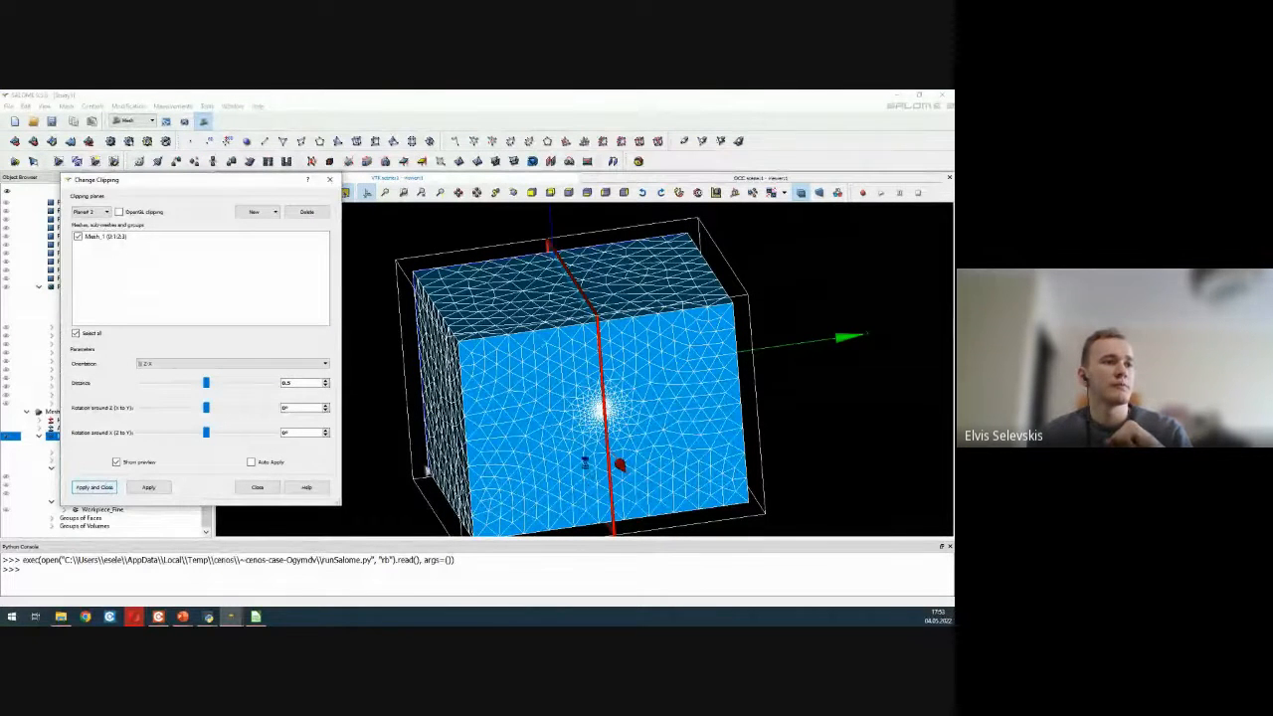
left_click_drag(642, 455, 671, 315)
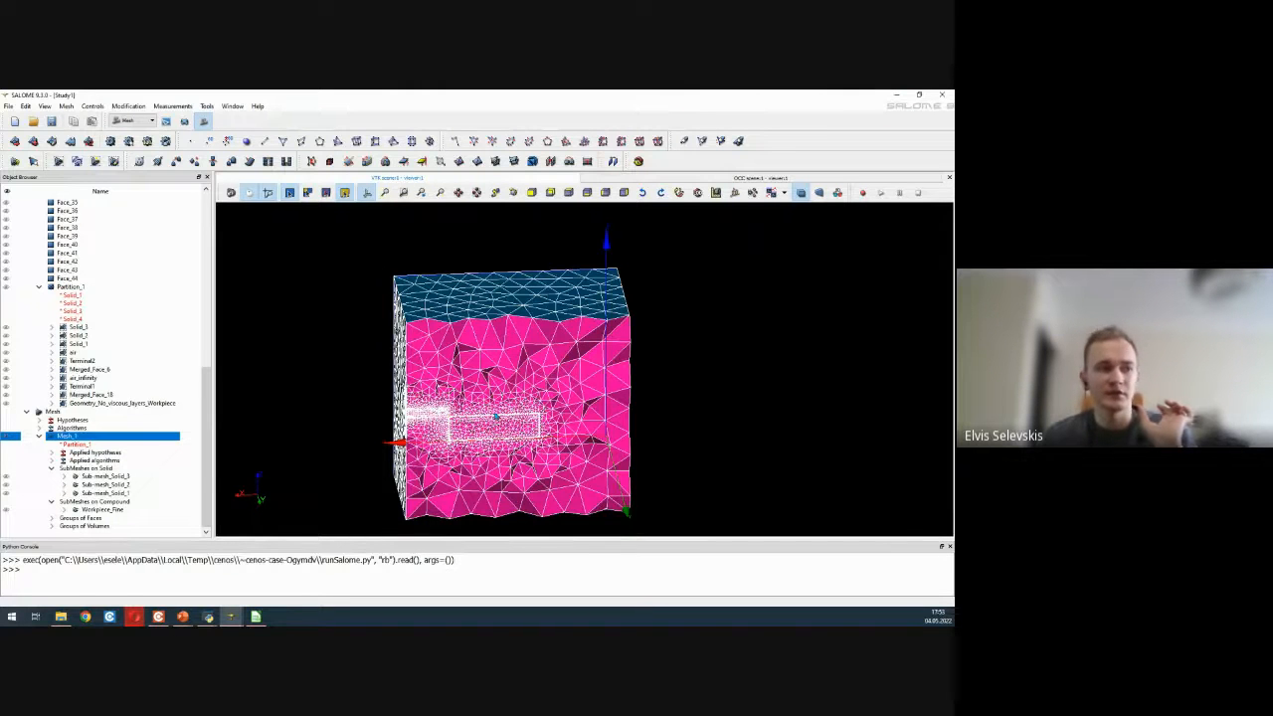
- Examine the clipped section around the inductor and workpiece, including the boundary layers and the gap between them
scroll(549, 364, "up", 3)
scroll(428, 447, "up", 3)
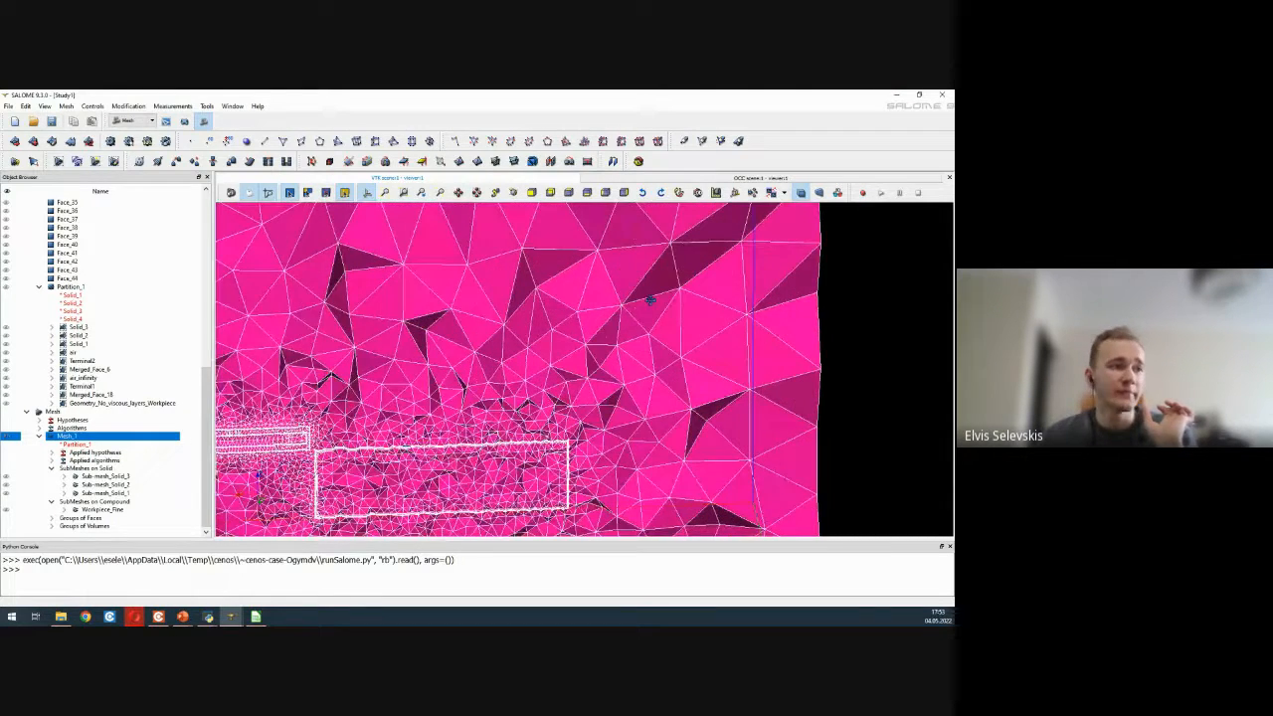
middle_click_drag(437, 447, 517, 315, "ctrl")
scroll(409, 266, "down", 2)
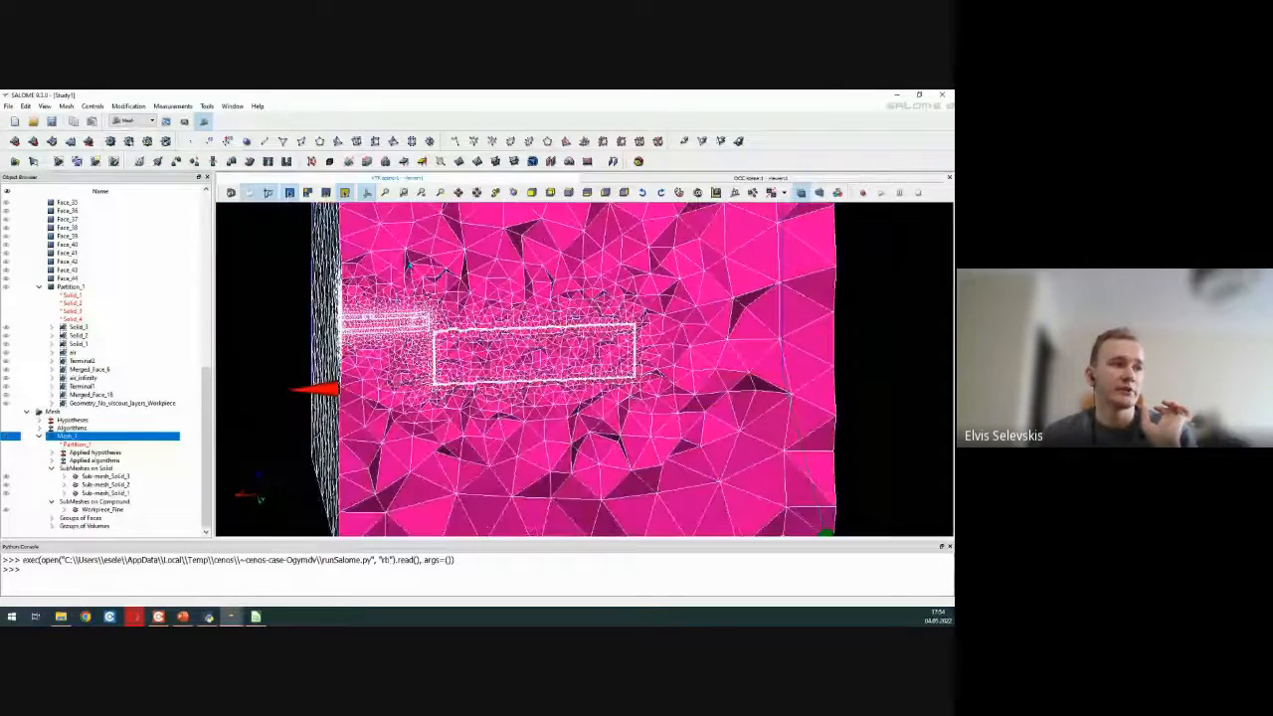
scroll(423, 310, "up", 3)
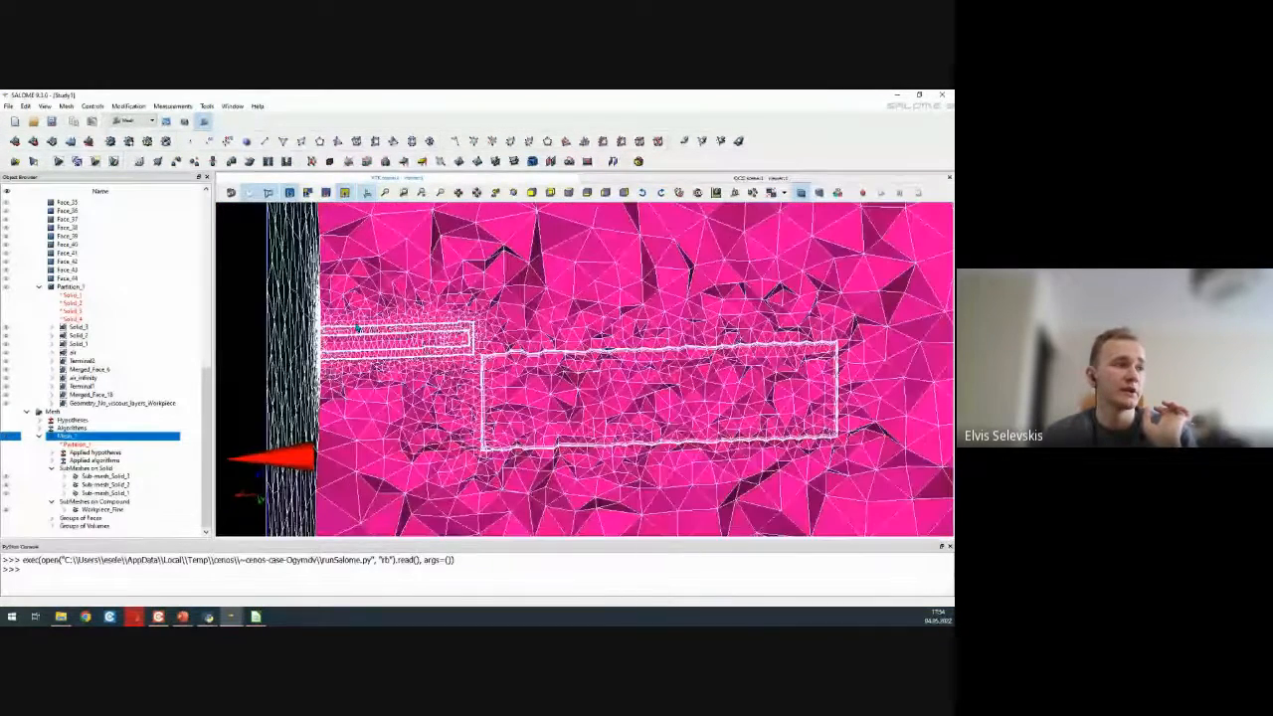
scroll(356, 328, "up", 3)
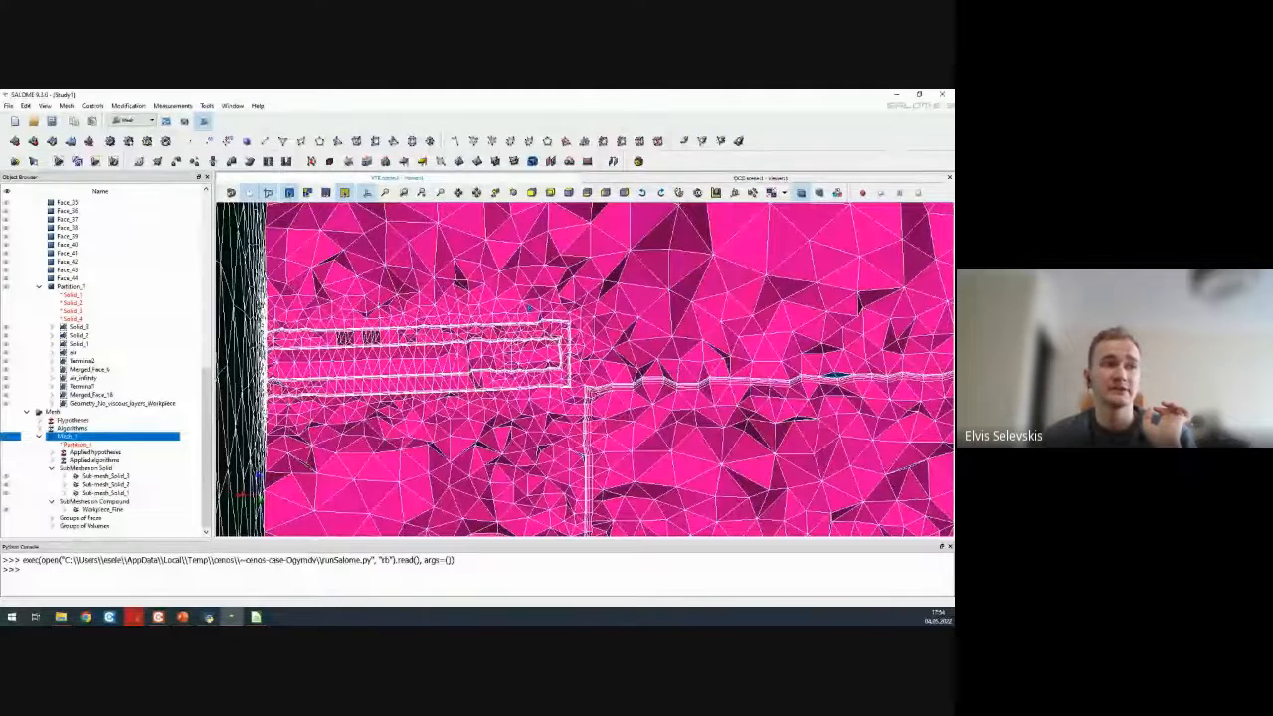
middle_click_drag(559, 336, 554, 320, "ctrl")
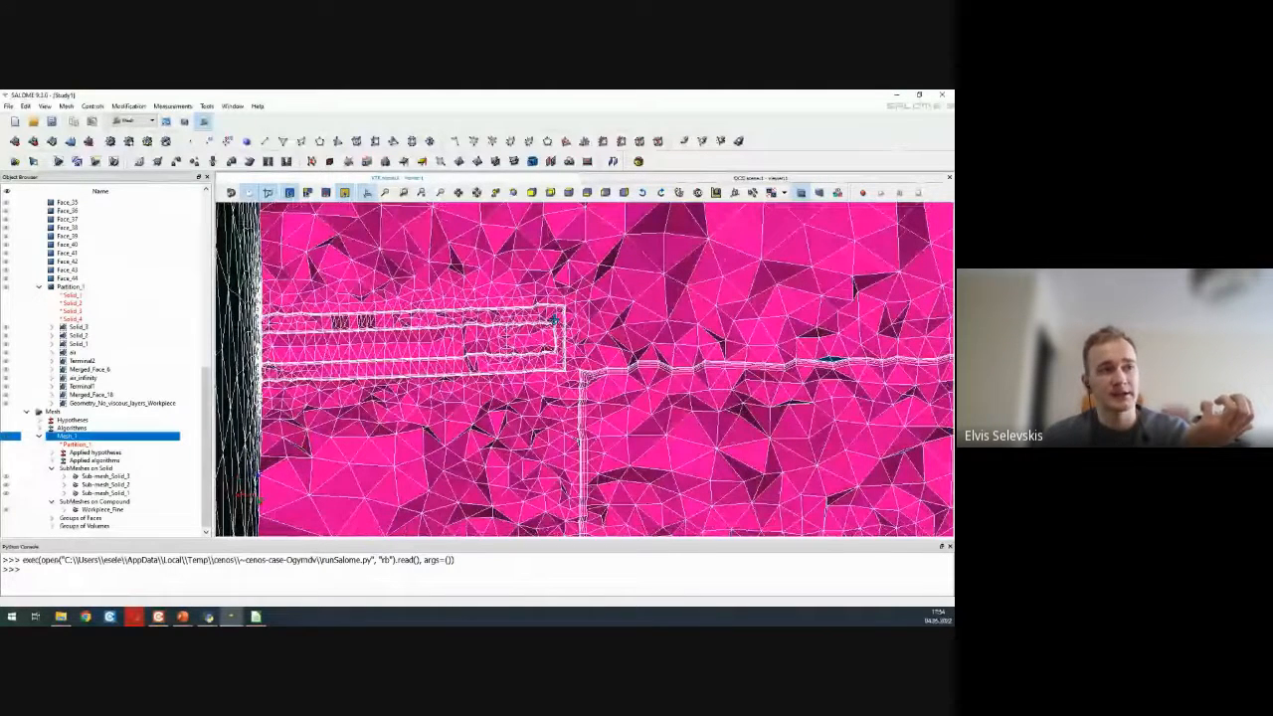
scroll(554, 320, "down", 3)
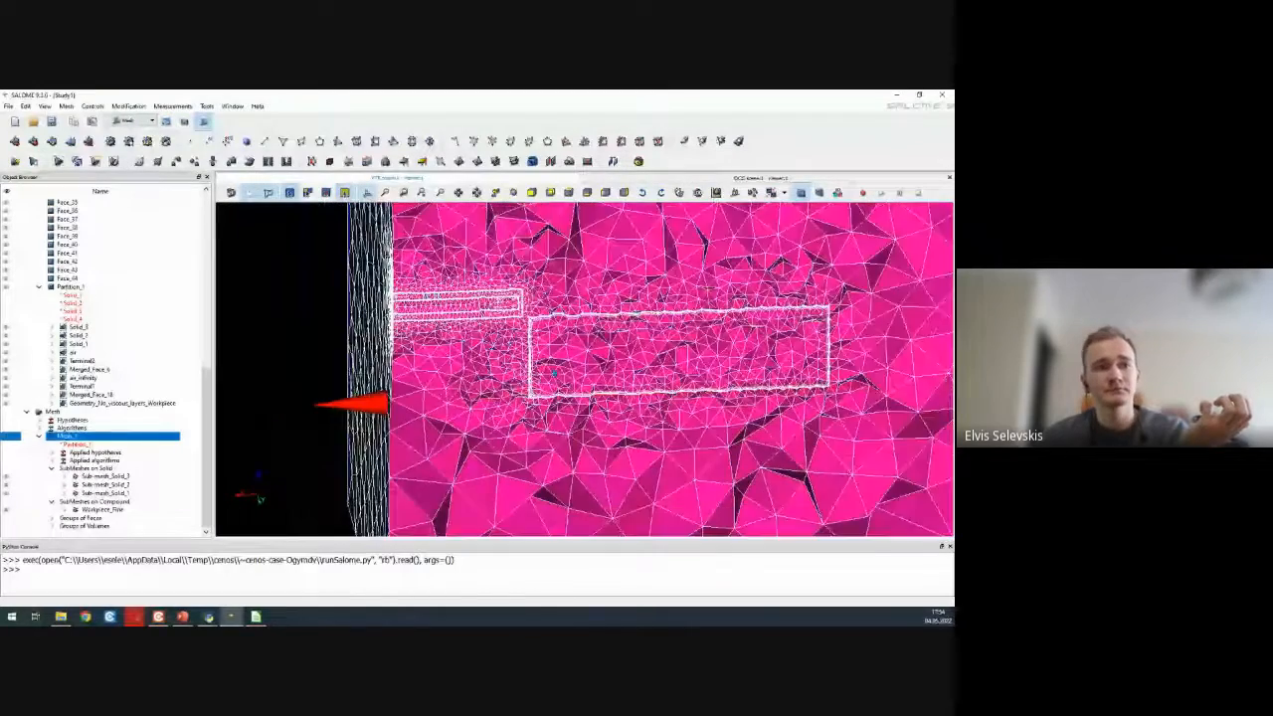
right_click_drag(598, 370, 632, 385, "ctrl")
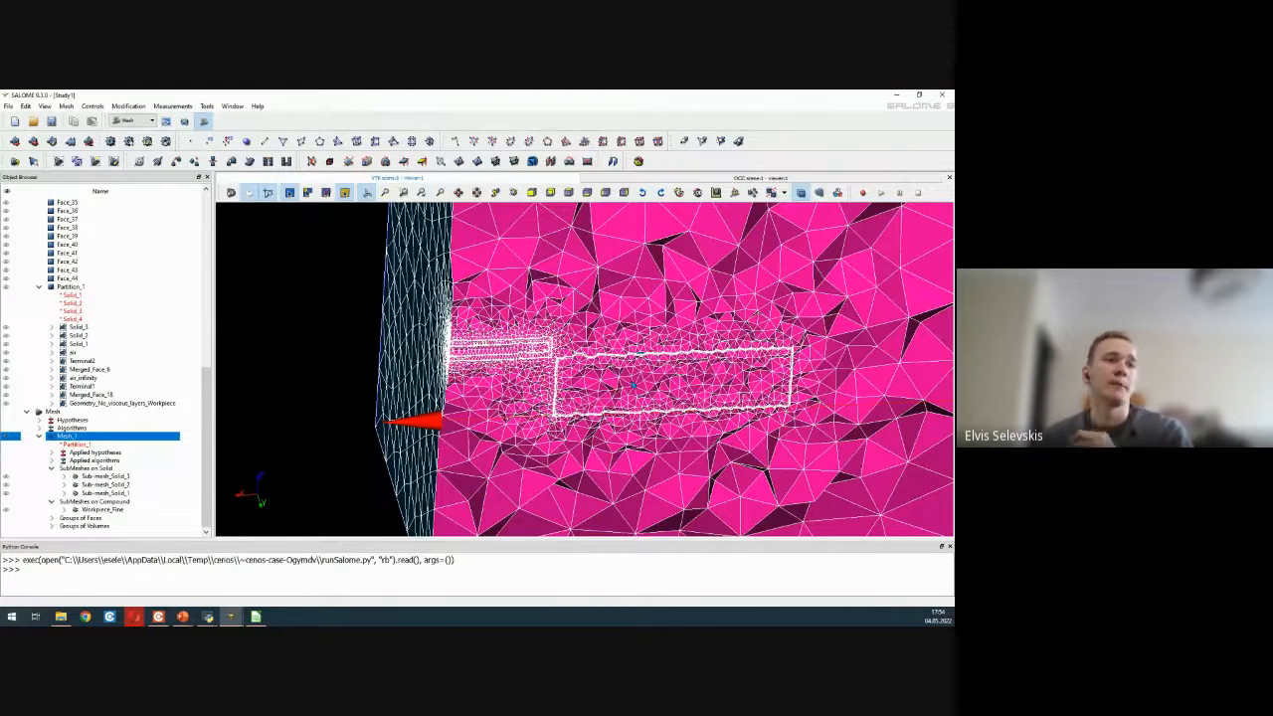
- Examine how the element size changes from the workpiece and inductor out to the boundary of the surrounding air box
scroll(497, 358, "down", 2)
scroll(414, 380, "down", 2)
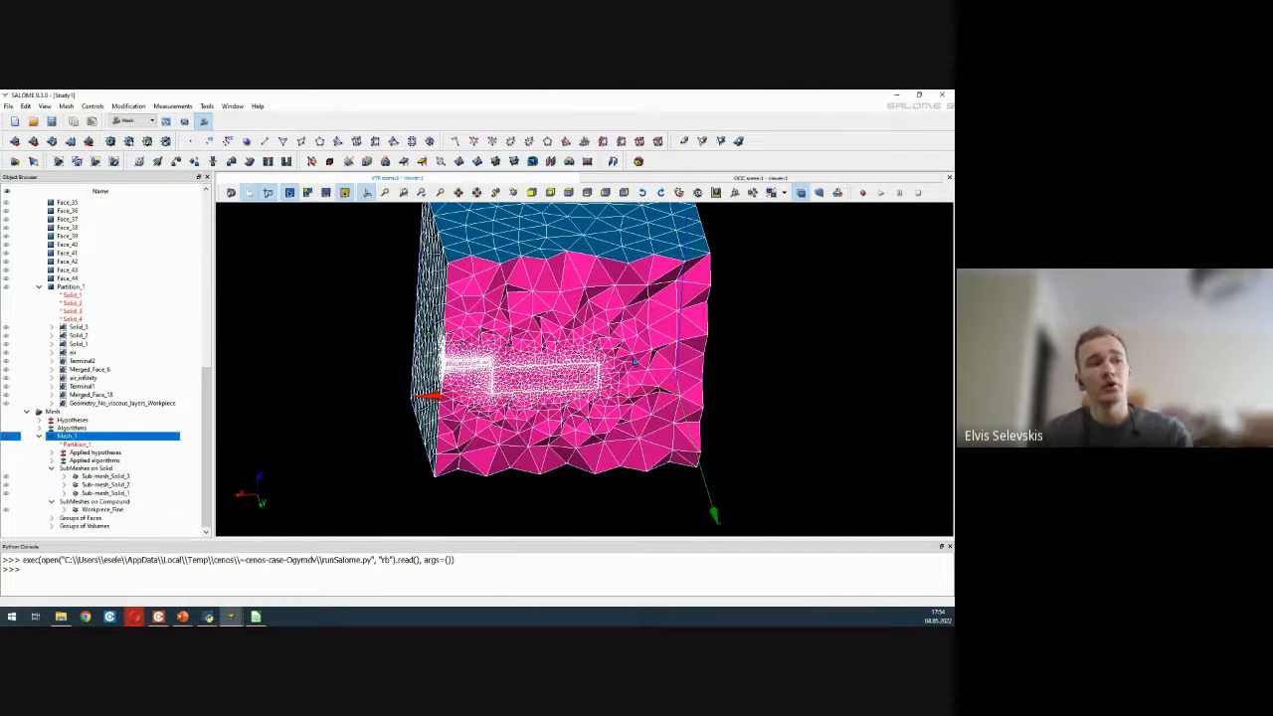
scroll(495, 403, "up", 2)
scroll(495, 404, "up", 2)
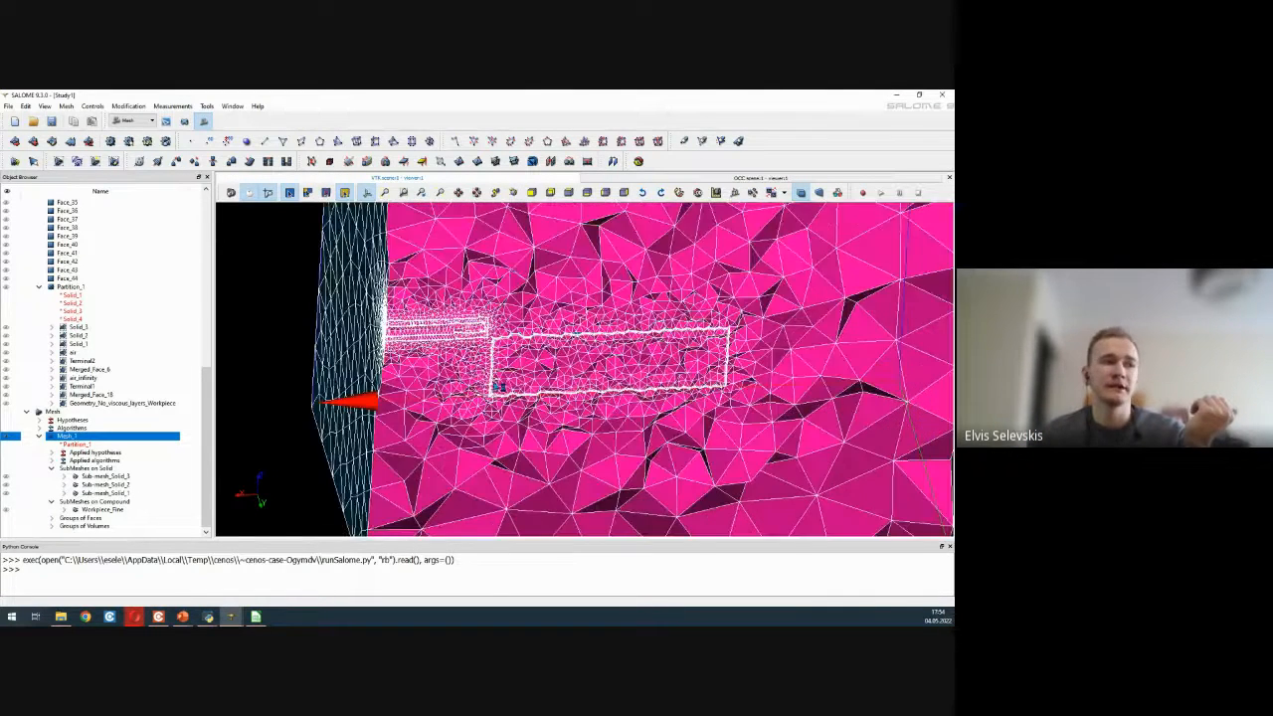
right_click_drag(499, 386, 636, 387, "ctrl")
scroll(515, 386, "down", 2)
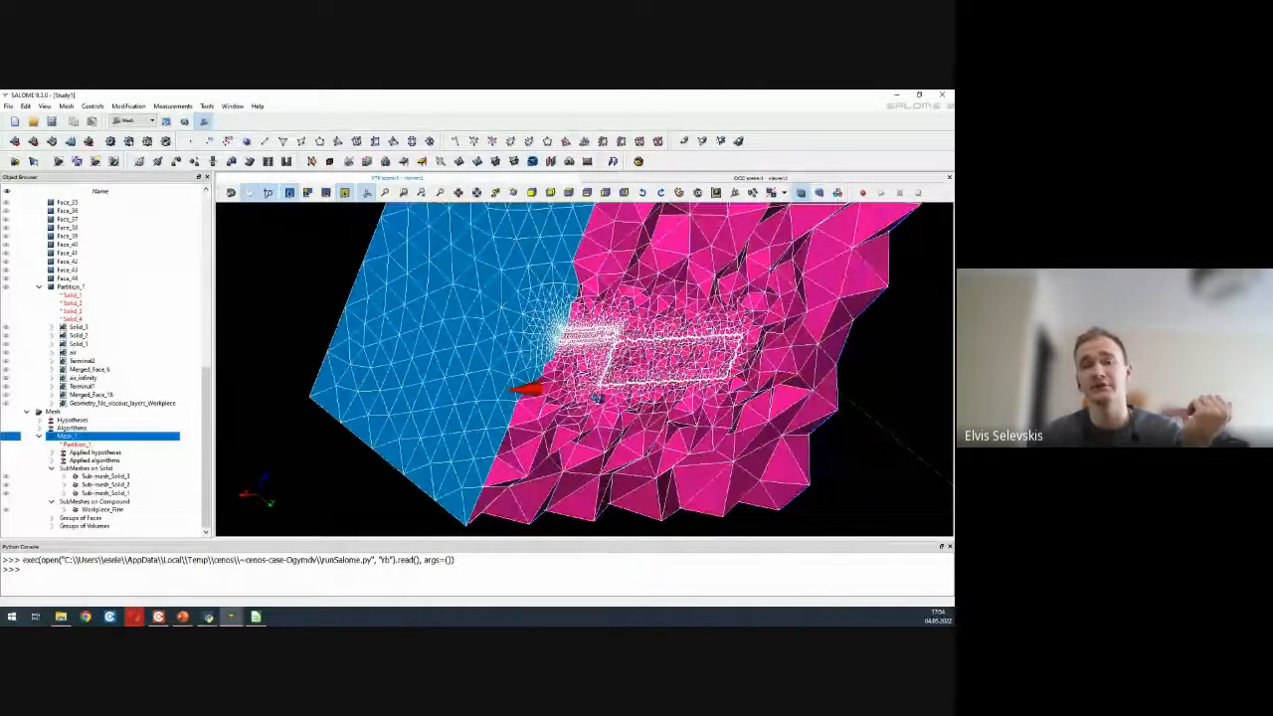
middle_click_drag(651, 391, 549, 397, "ctrl")
scroll(549, 397, "down", 1)
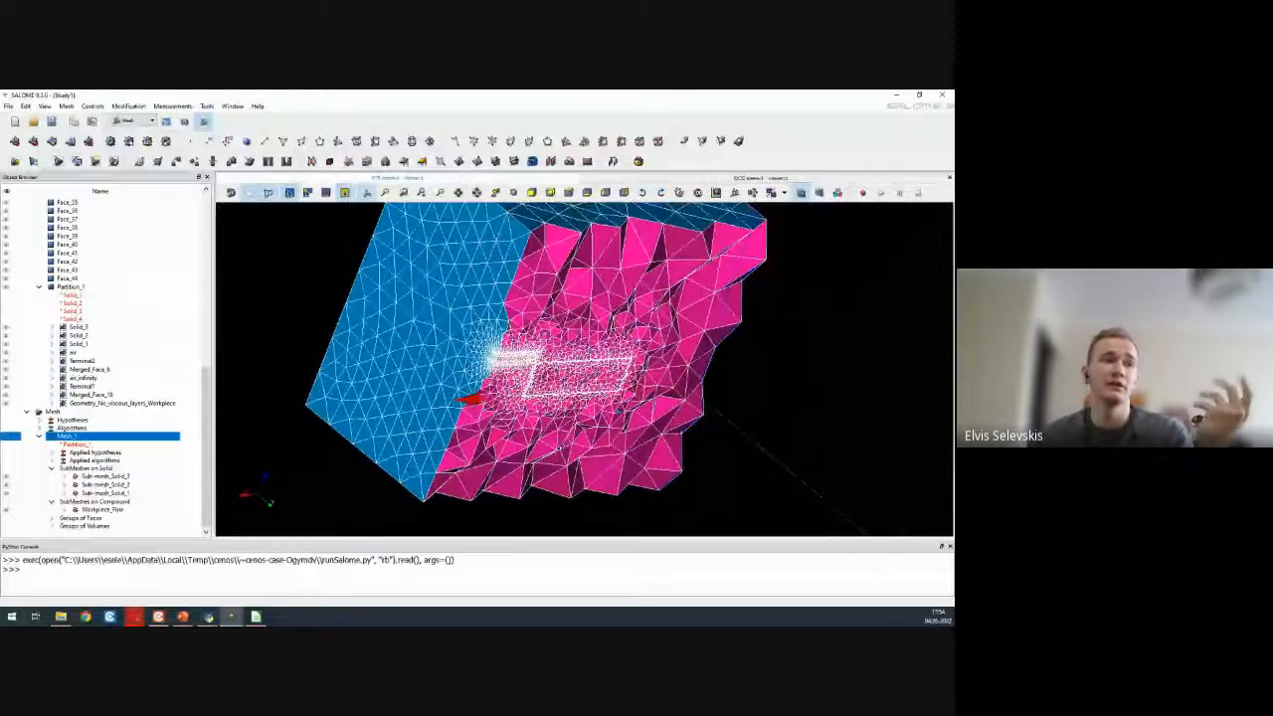
right_click_drag(557, 364, 561, 380, "ctrl")
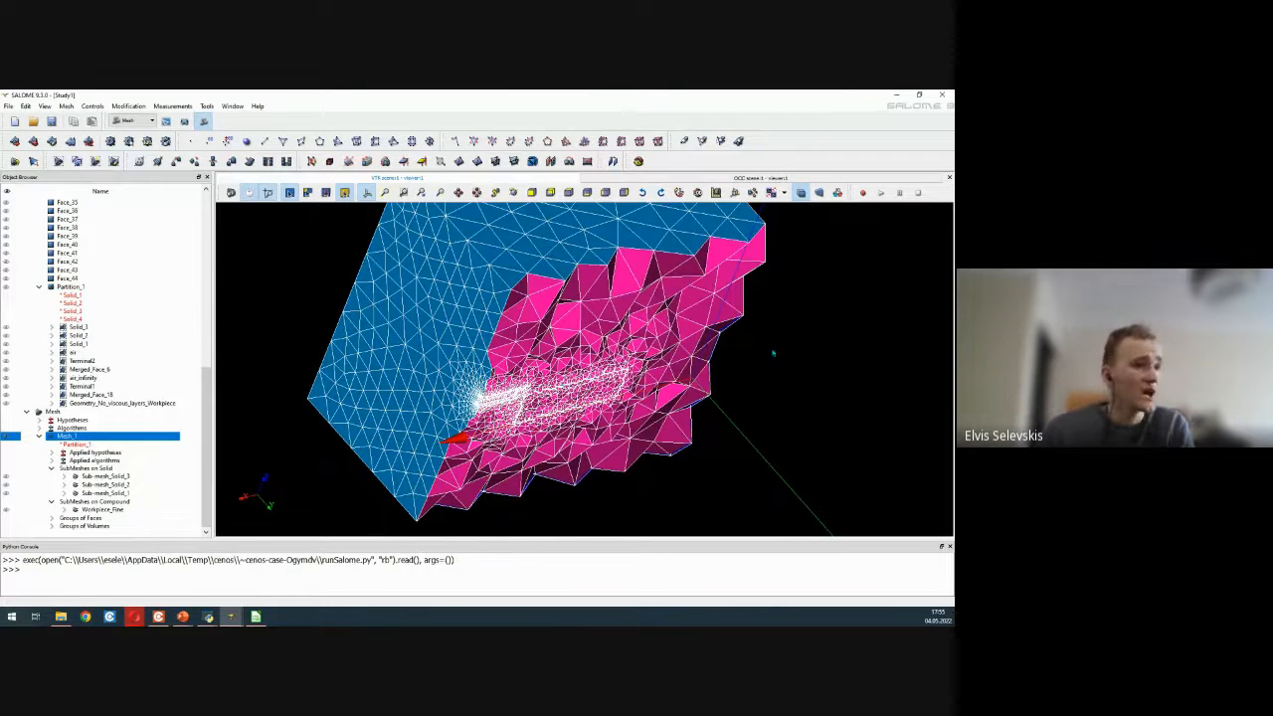
left_click_drag(537, 307, 494, 309)
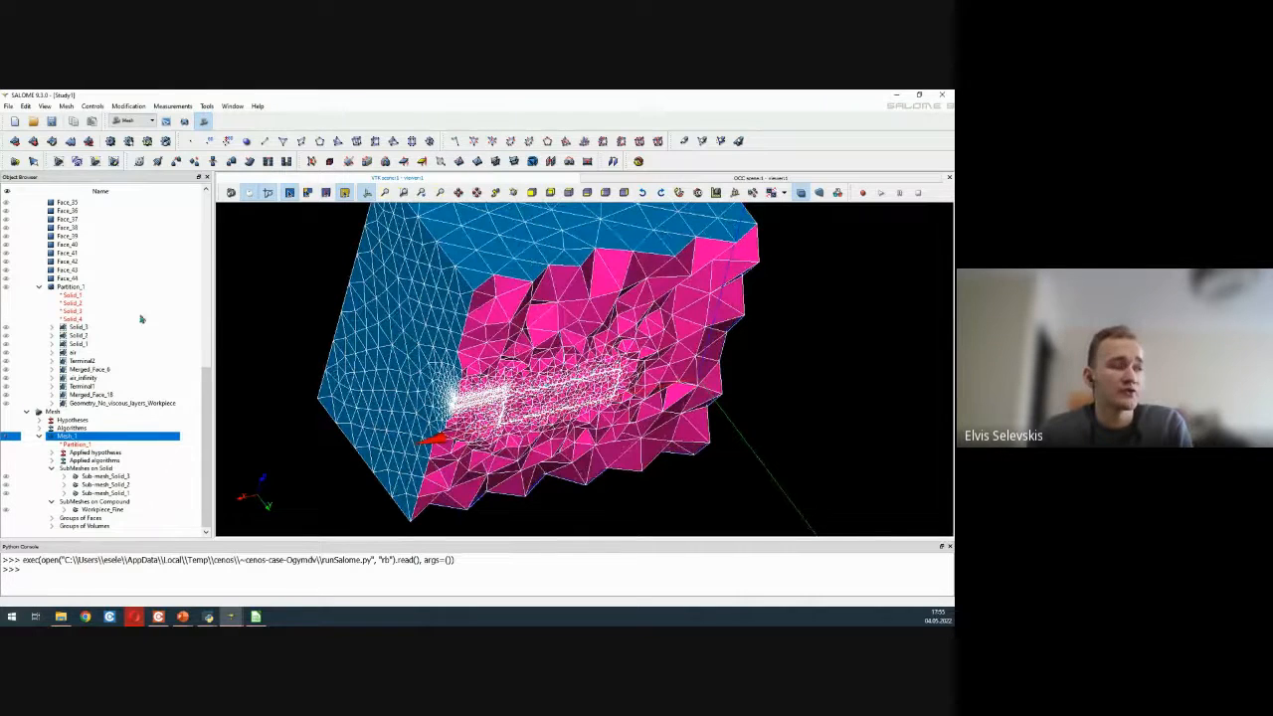
right_click(67, 438)
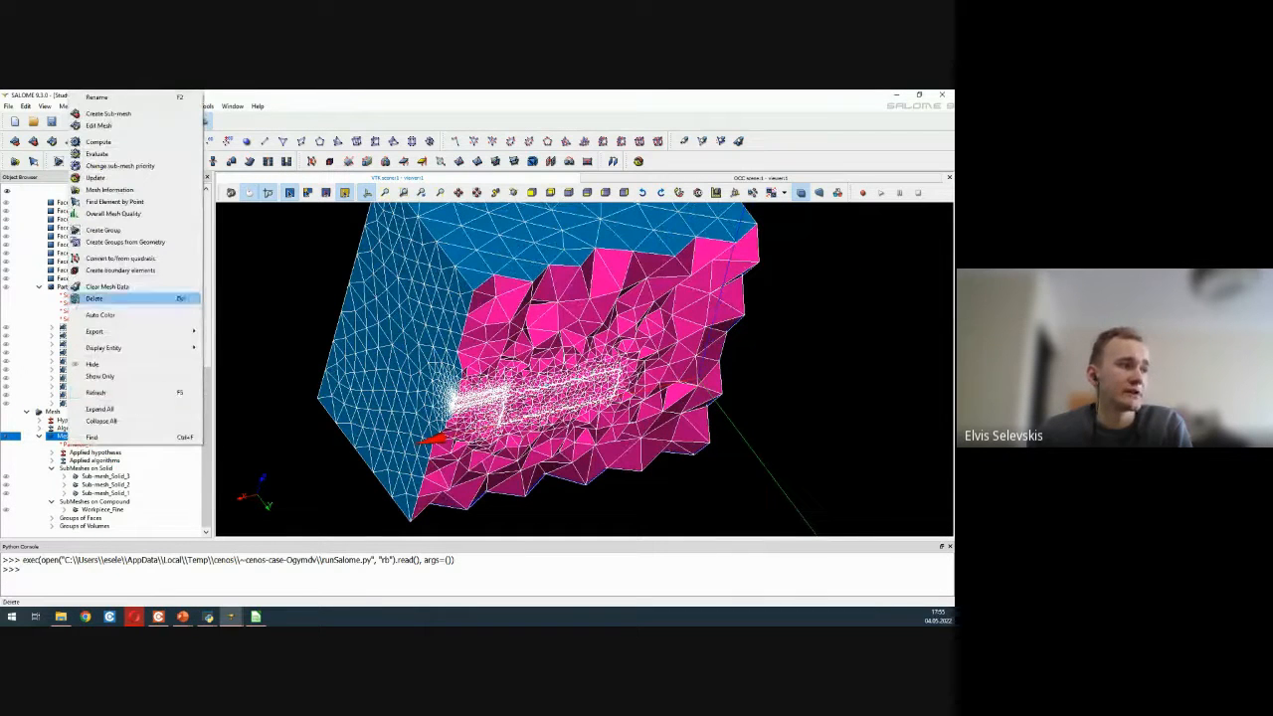
left_click(98, 143)
scroll(537, 378, "down", 3)
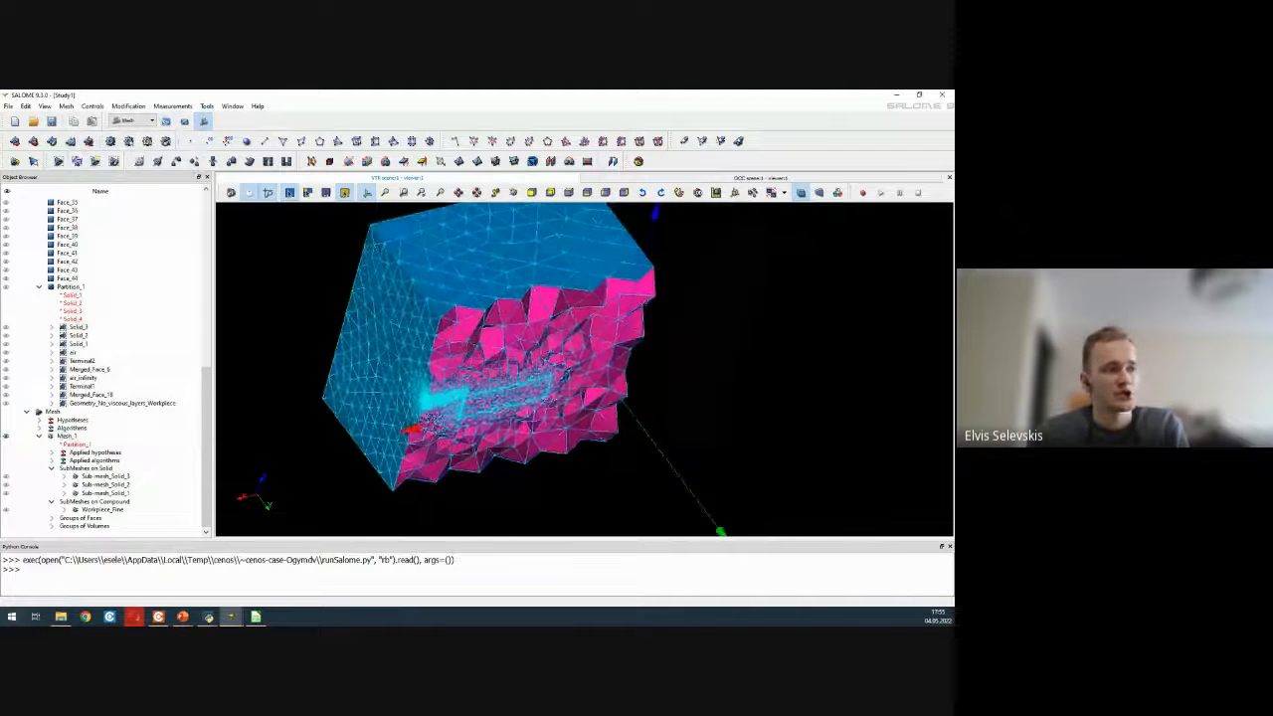
right_click_drag(536, 378, 567, 380, "ctrl")
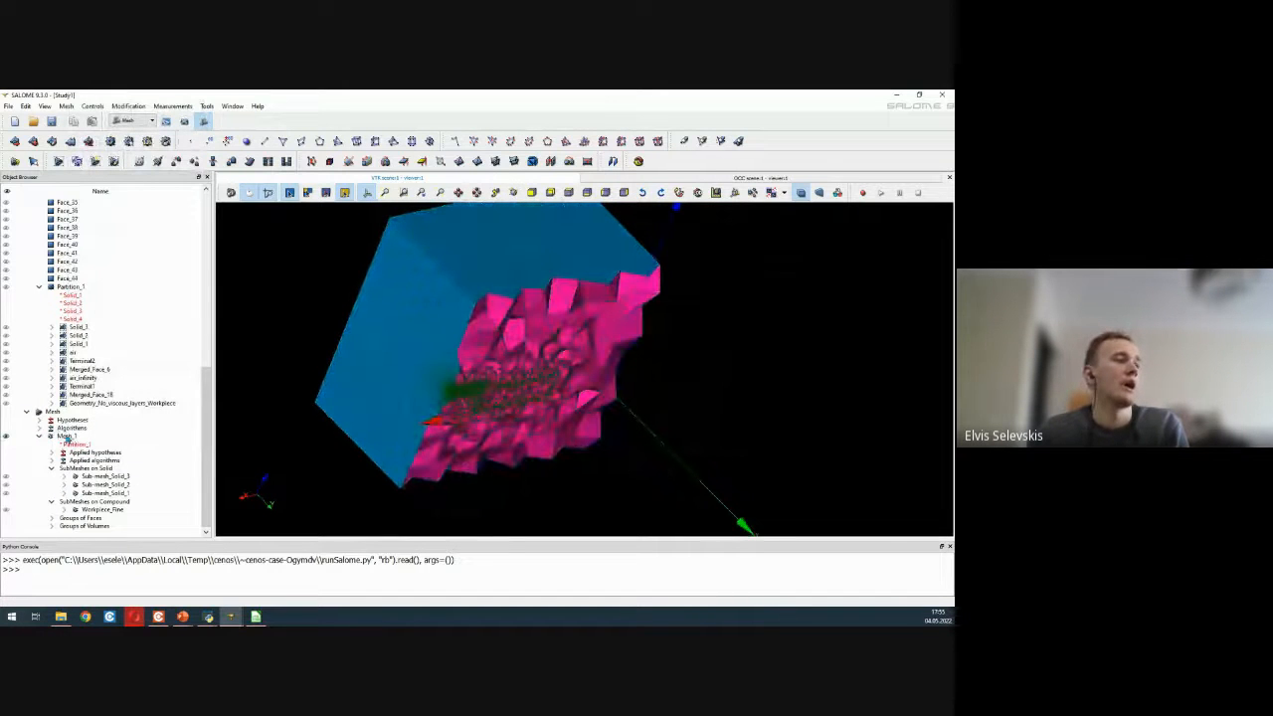
- Start the Mesh To CENOS export plugin for Mesh_1
left_click(70, 437)
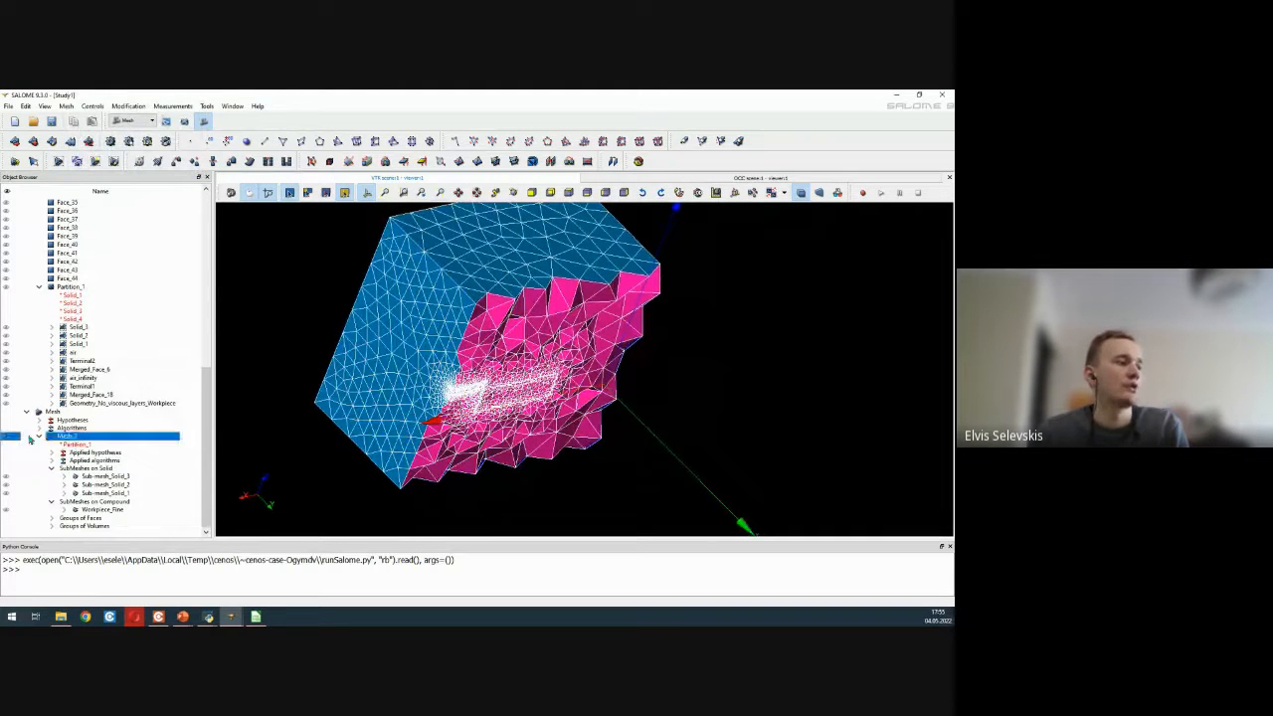
left_click(209, 106)
left_click(233, 105)
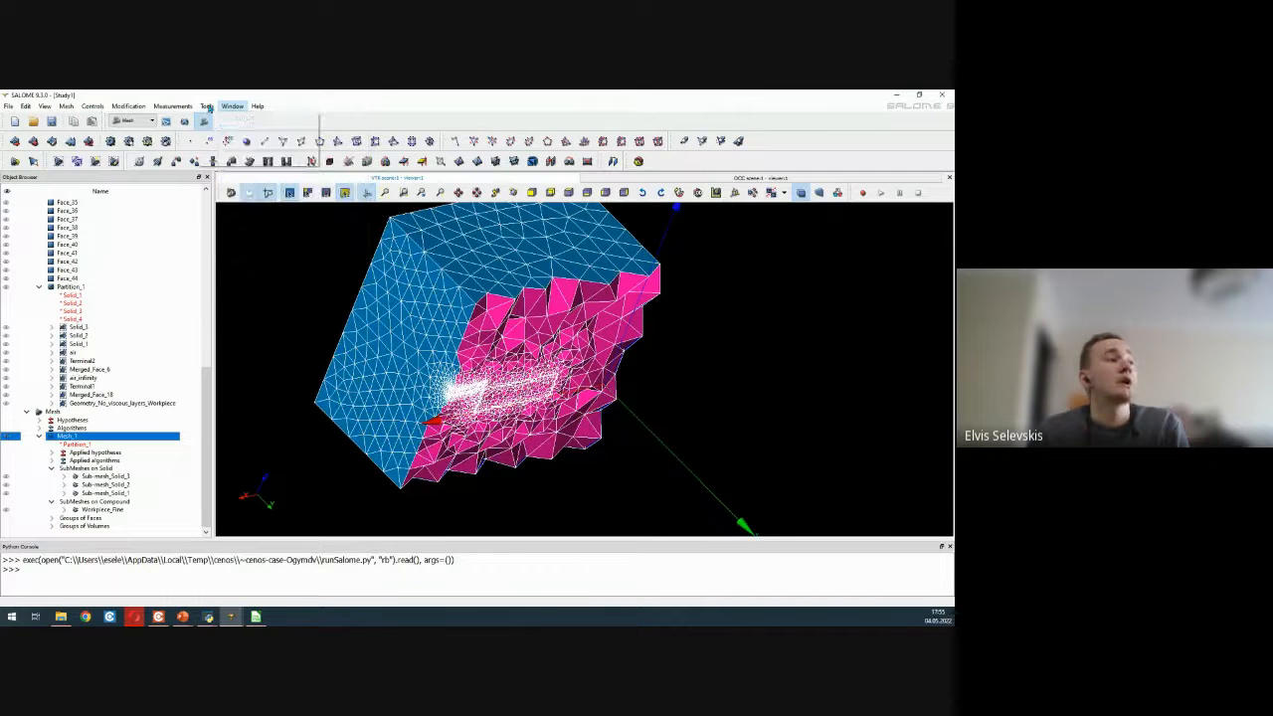
left_click(207, 106)
mouse_move(220, 159)
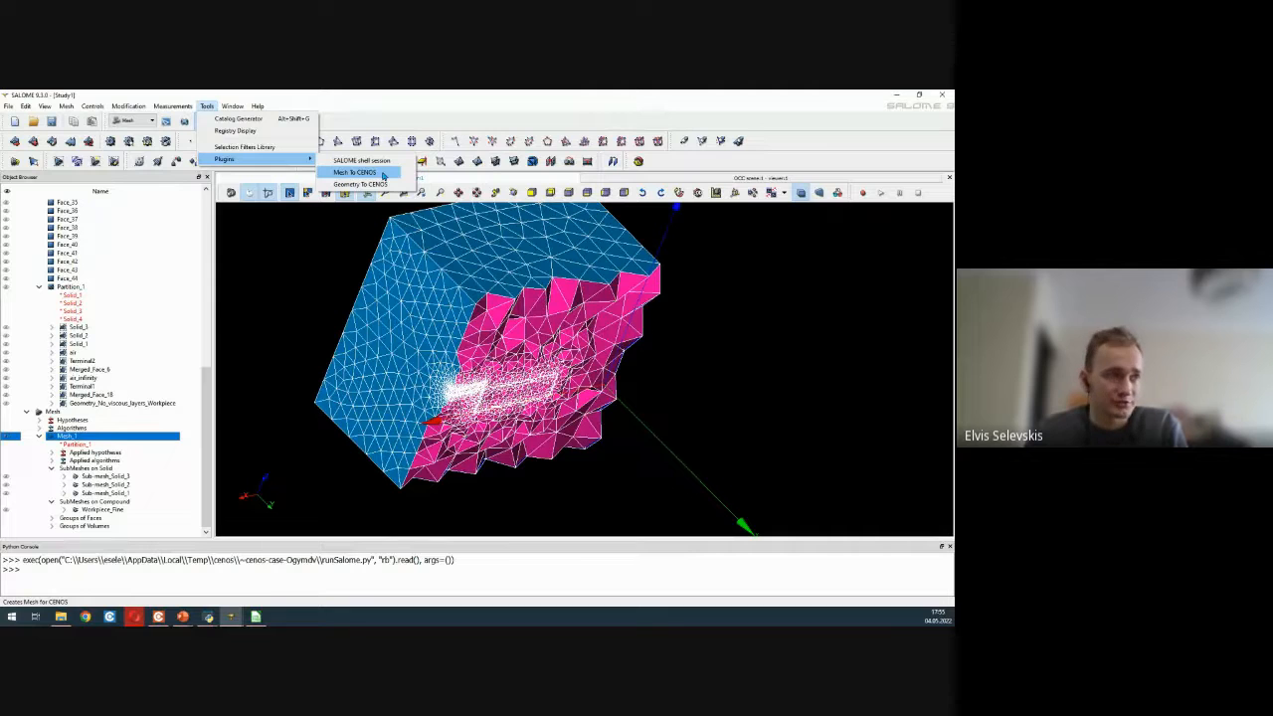
left_click(383, 175)
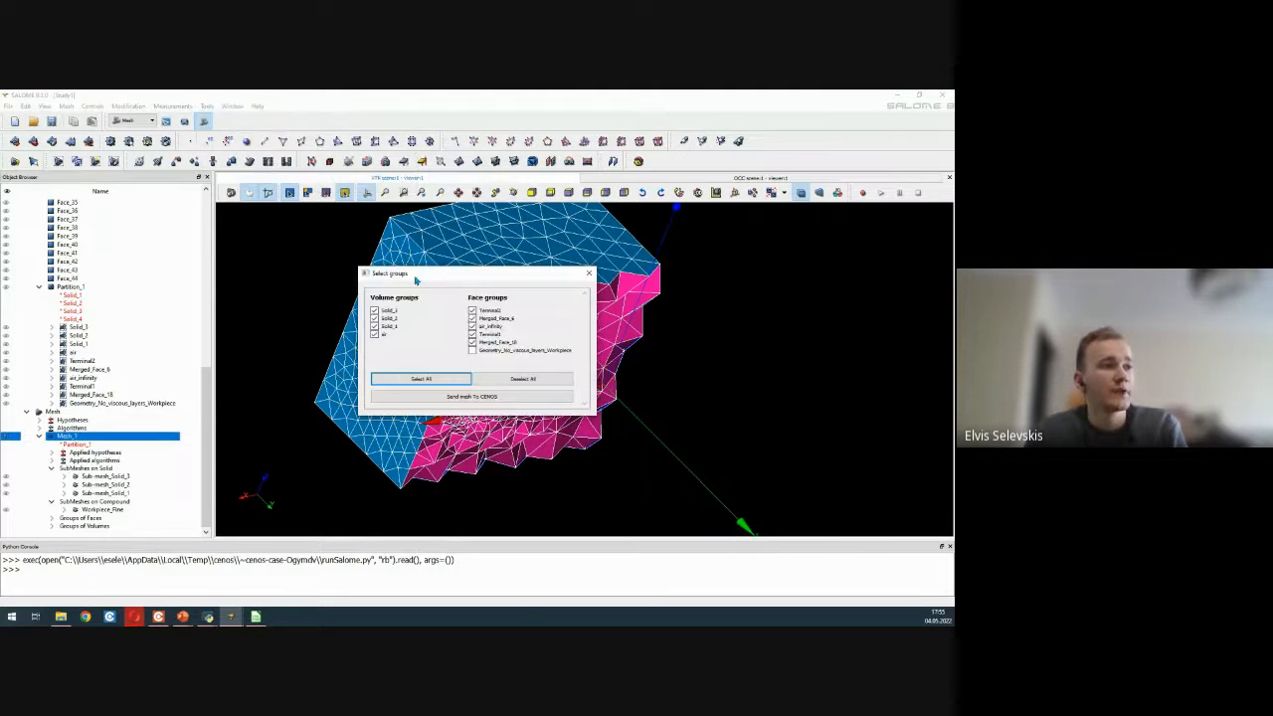
- Send the mesh to CENOS with all volume groups and every face group except Geometry_No_viscous_layers_Workpiece
left_click_drag(425, 275, 664, 244)
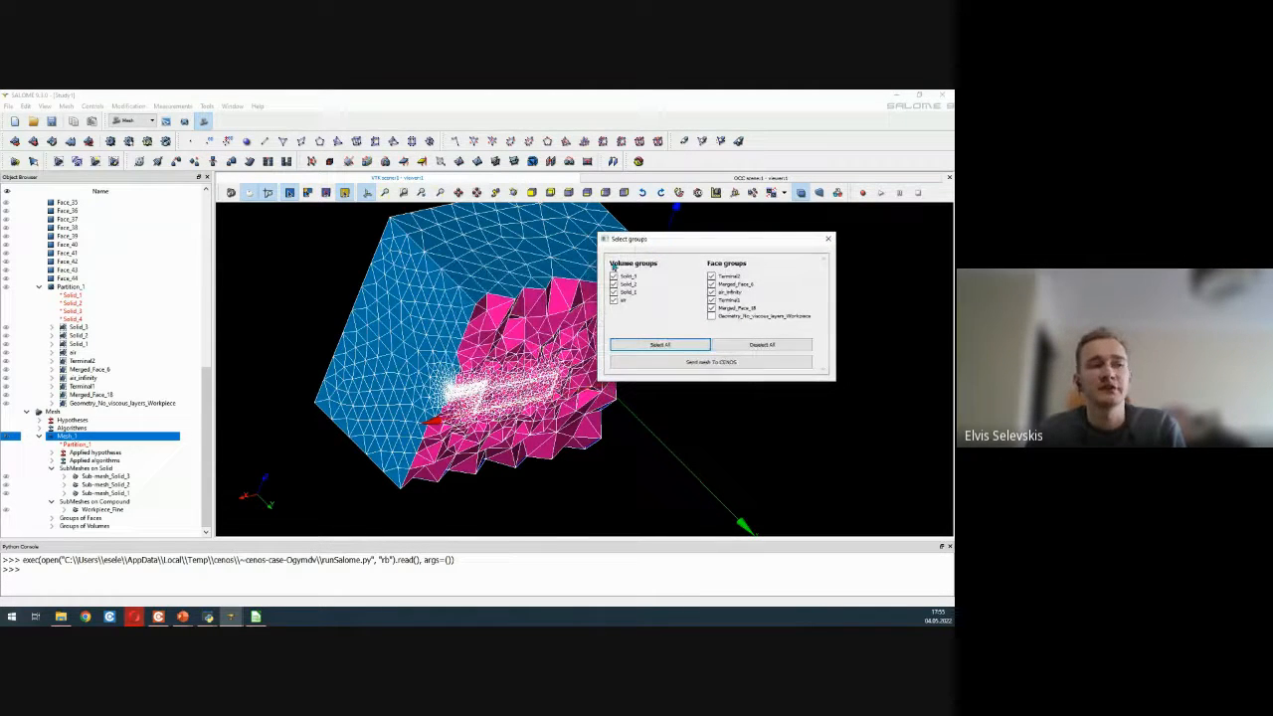
left_click_drag(597, 298, 647, 299)
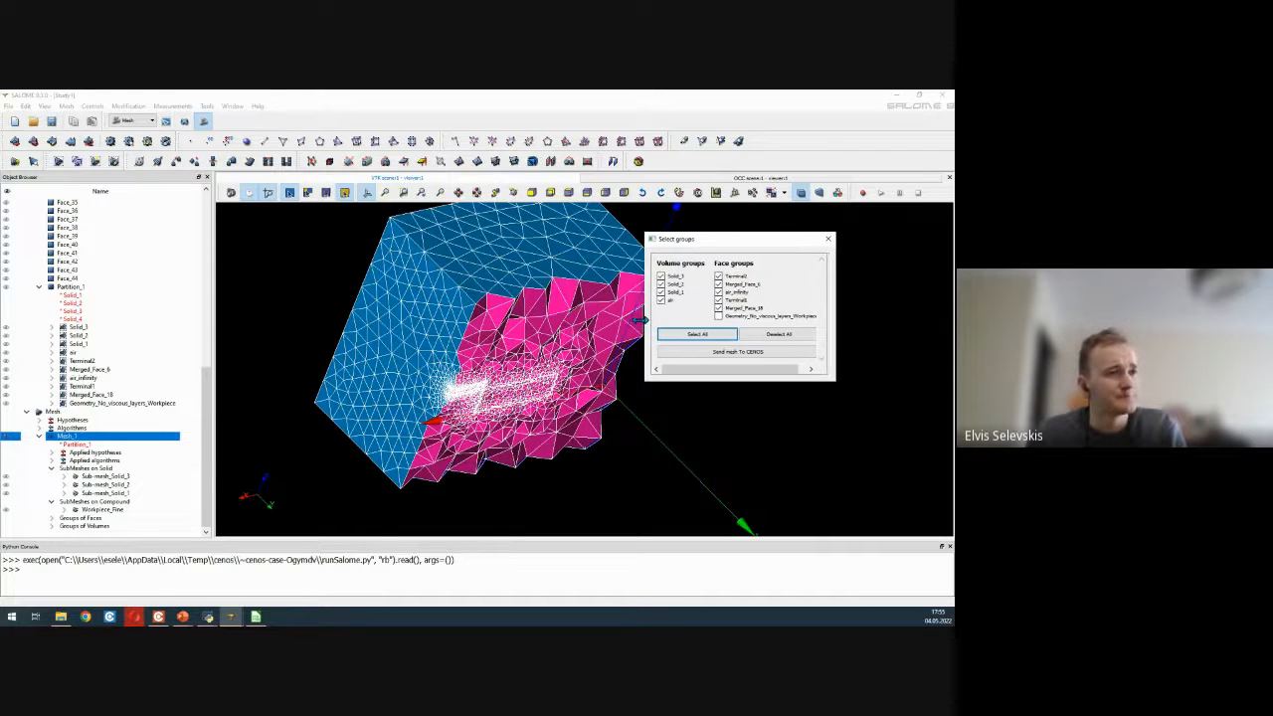
left_click_drag(648, 318, 588, 322)
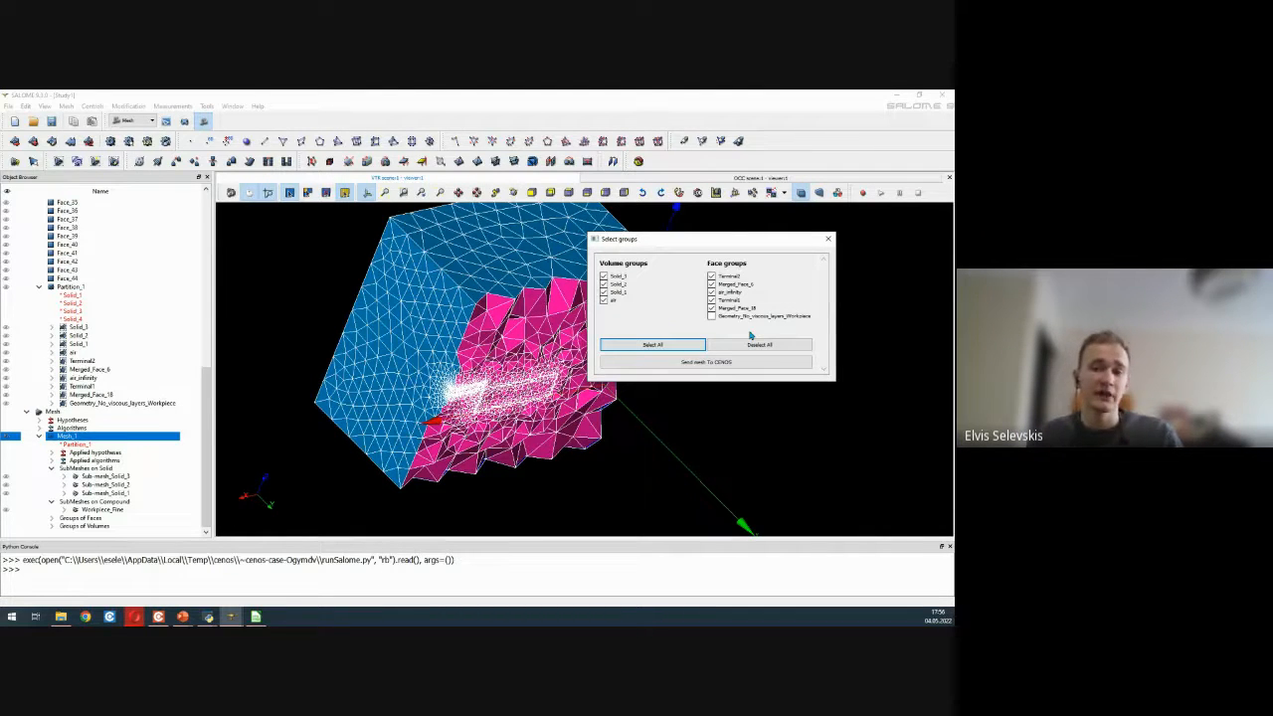
left_click(703, 363)
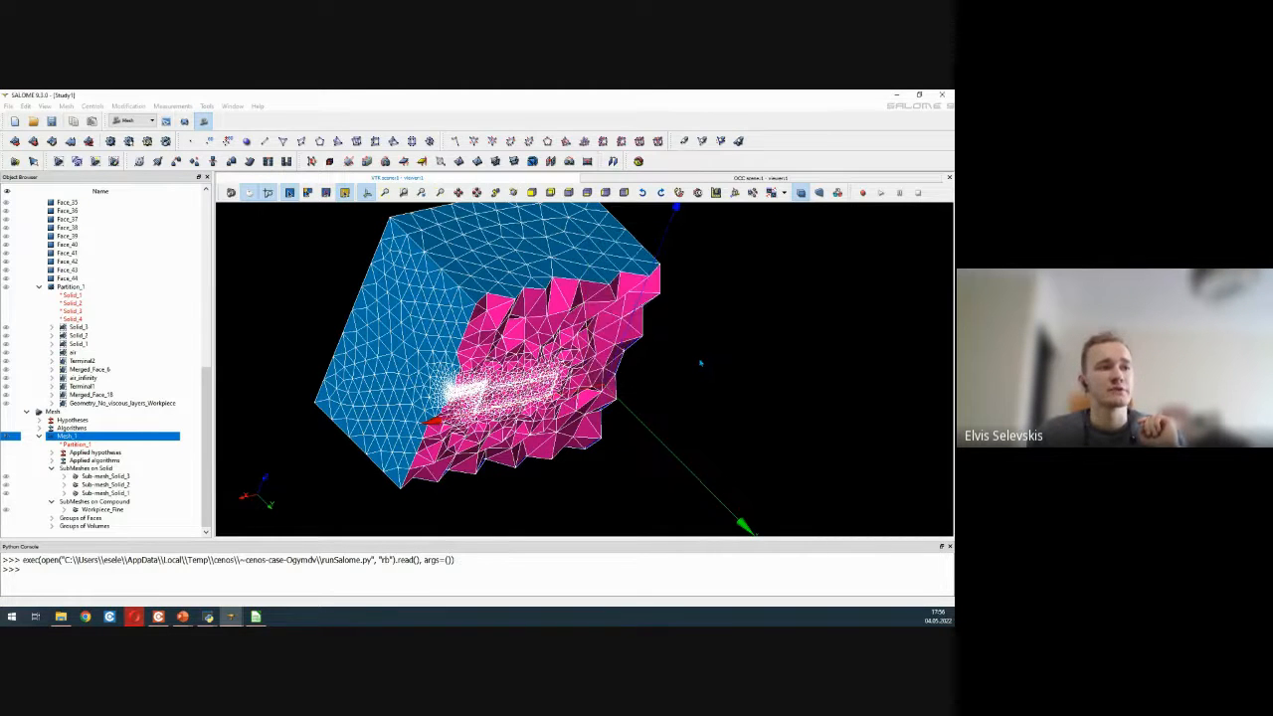
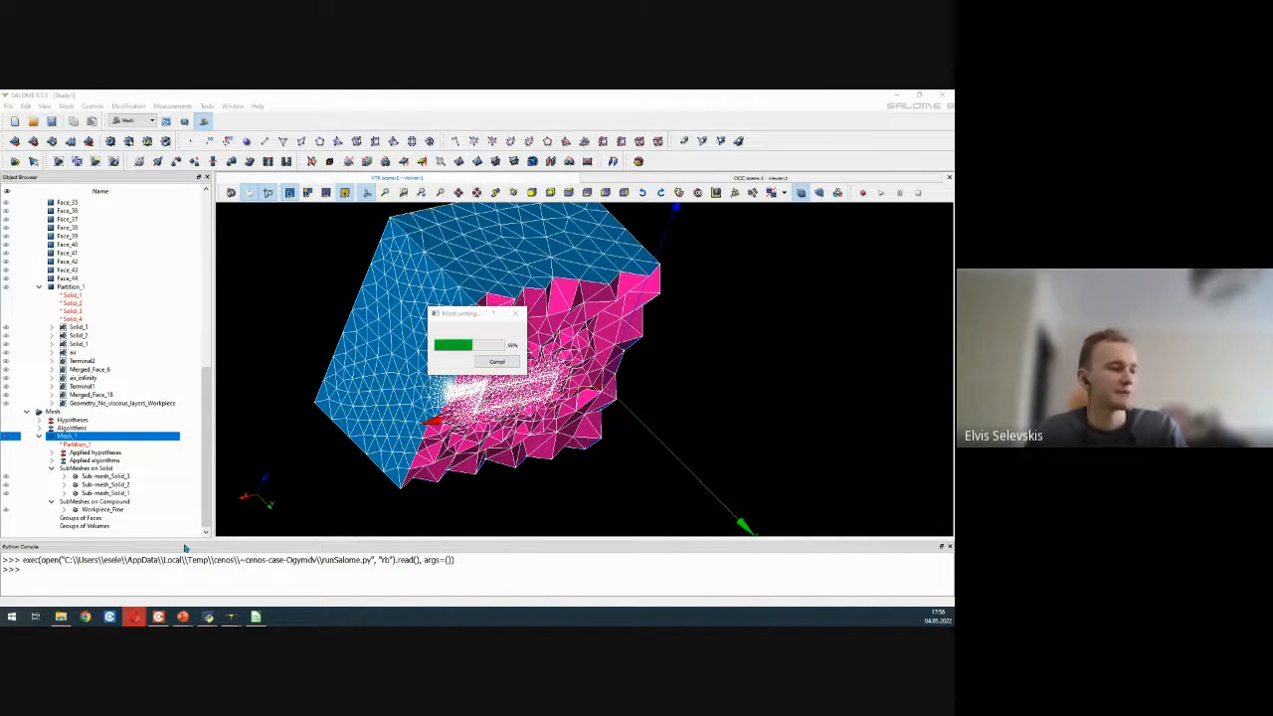
- Switch to the browser and show the Aspect ratio article in the CENOS Induction Heating documentation
mouse_move(158, 616)
left_click(212, 579)
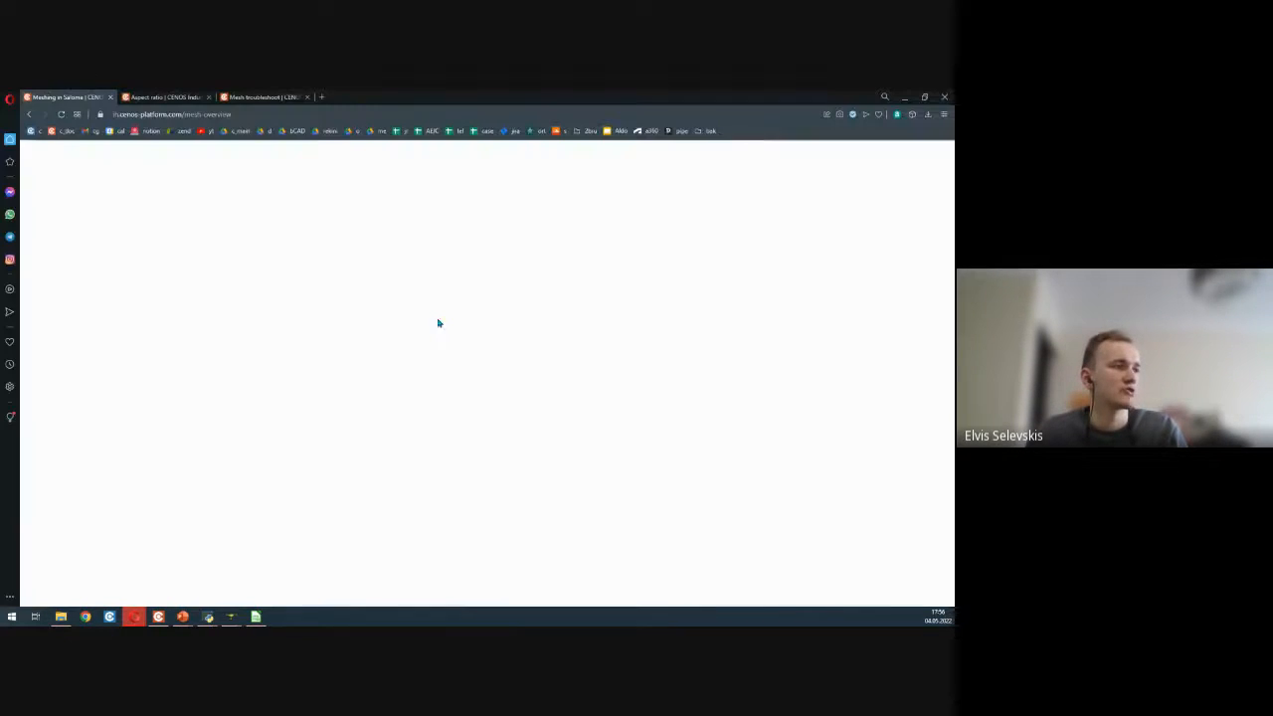
left_click(171, 97)
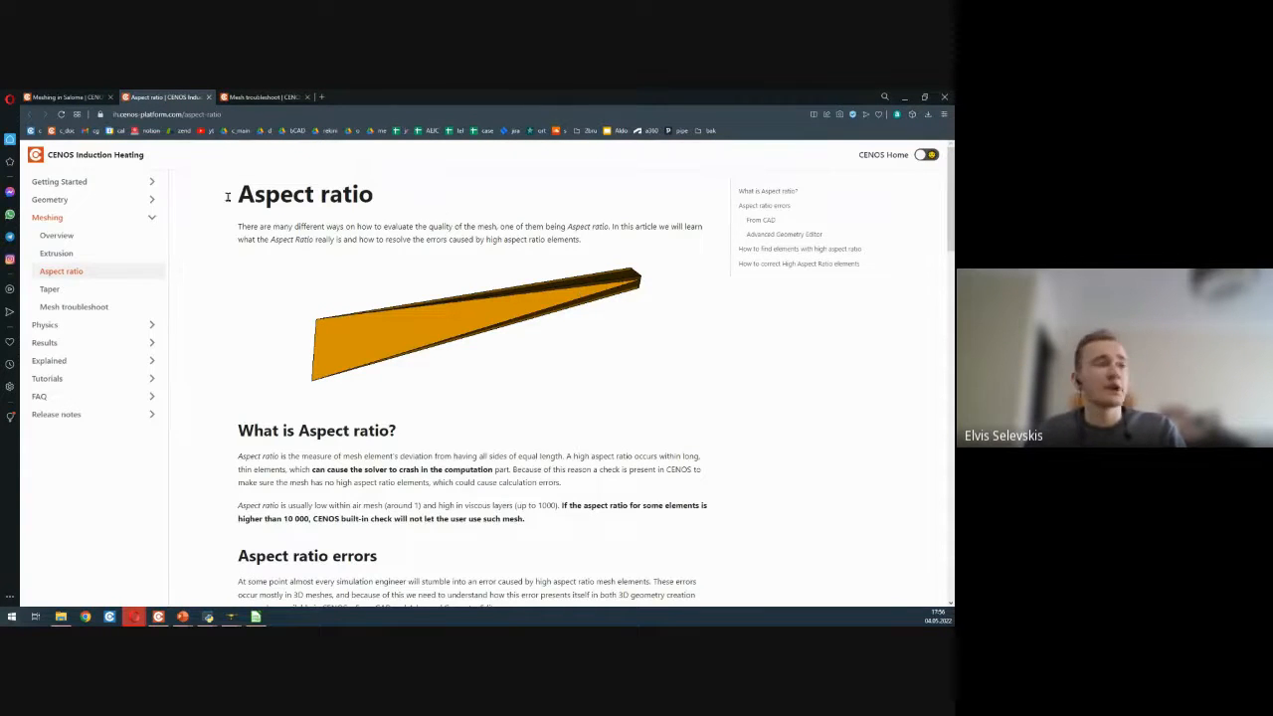
left_click_drag(227, 196, 429, 196)
left_click(428, 197)
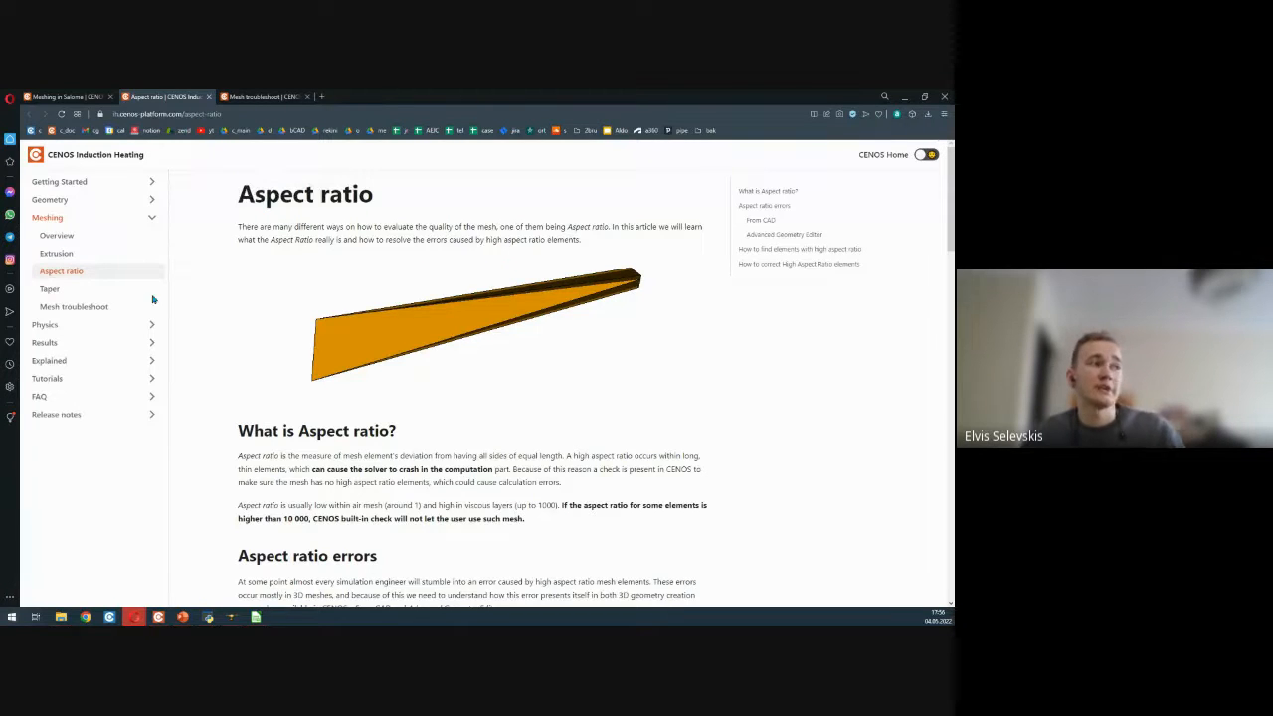
- Read the Taper article's explanation of what taper is and which taper values the CENOS check catches
left_click(50, 289)
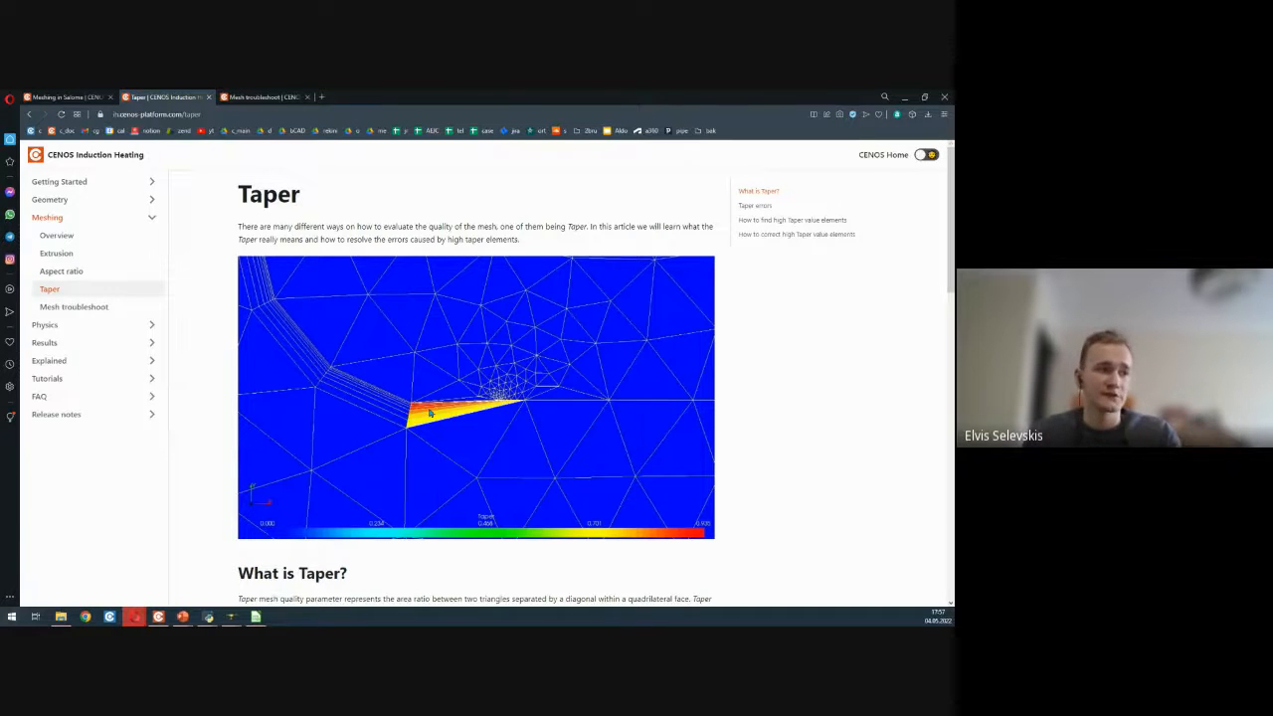
scroll(430, 413, "down", 2)
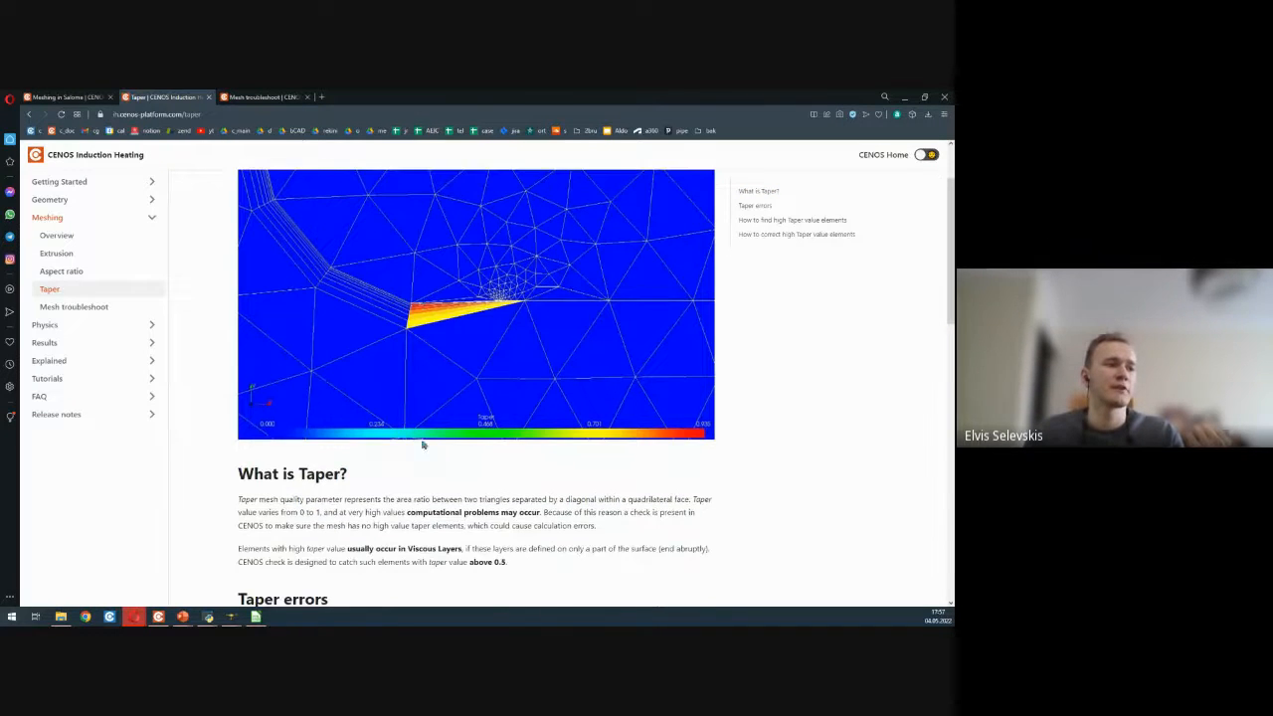
scroll(423, 444, "down", 3)
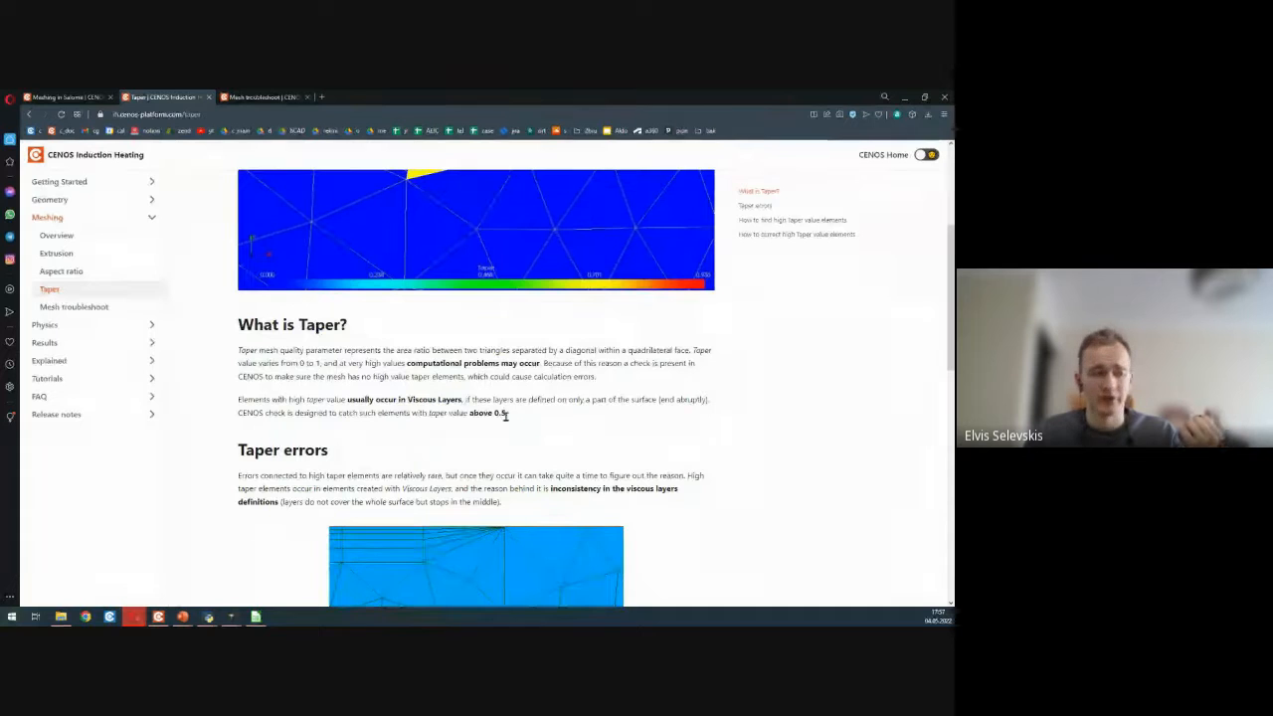
scroll(459, 432, "up", 4)
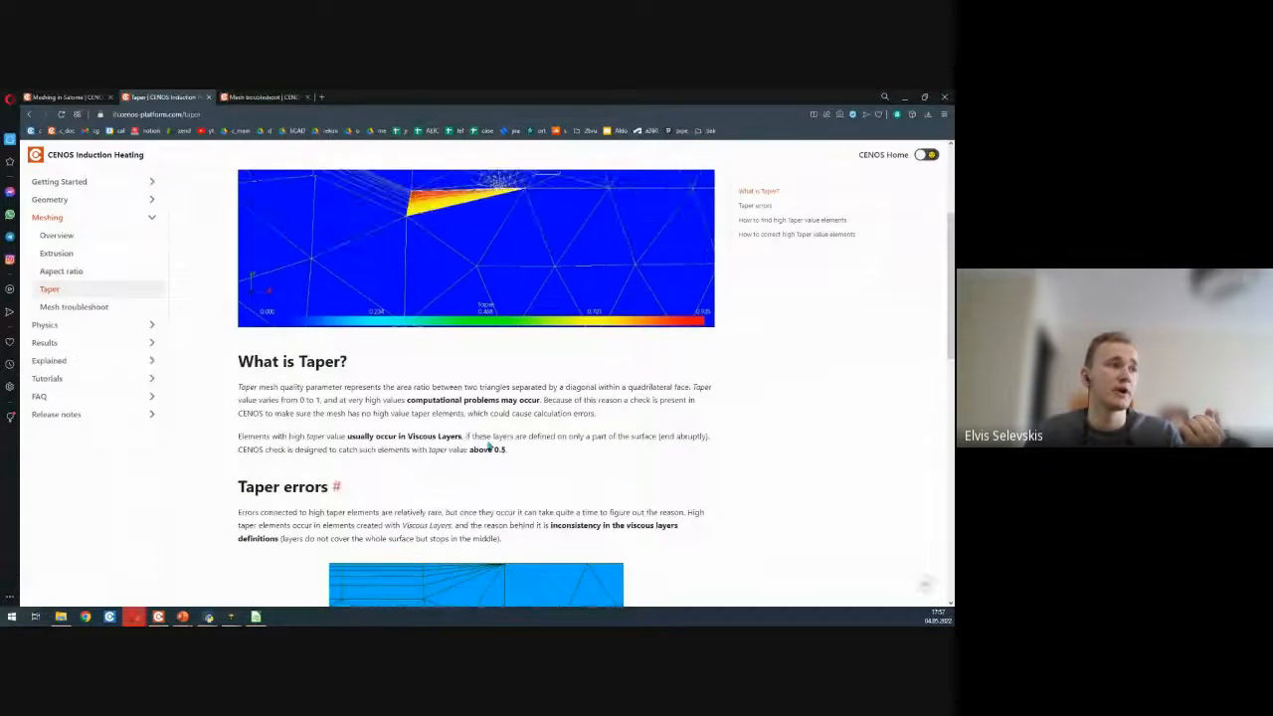
- Review the Aspect ratio article for the error messages and how to find elements with high aspect ratio
left_click(61, 270)
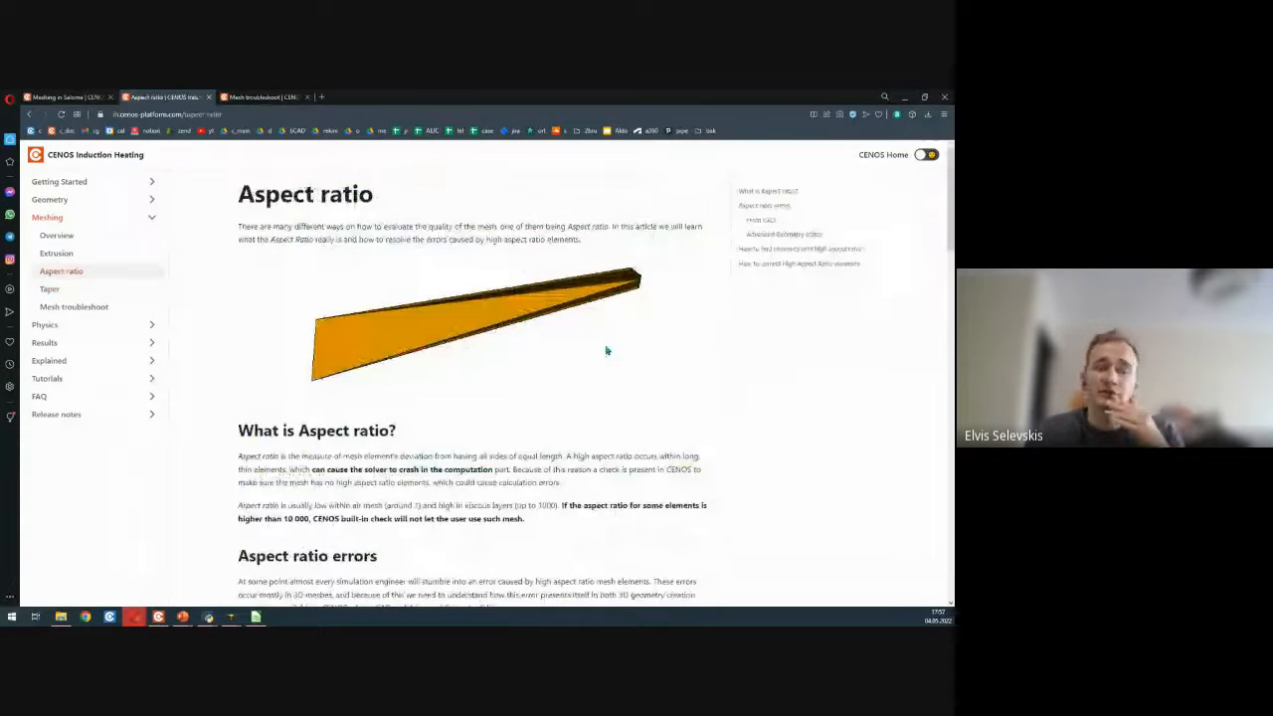
scroll(742, 344, "down", 1)
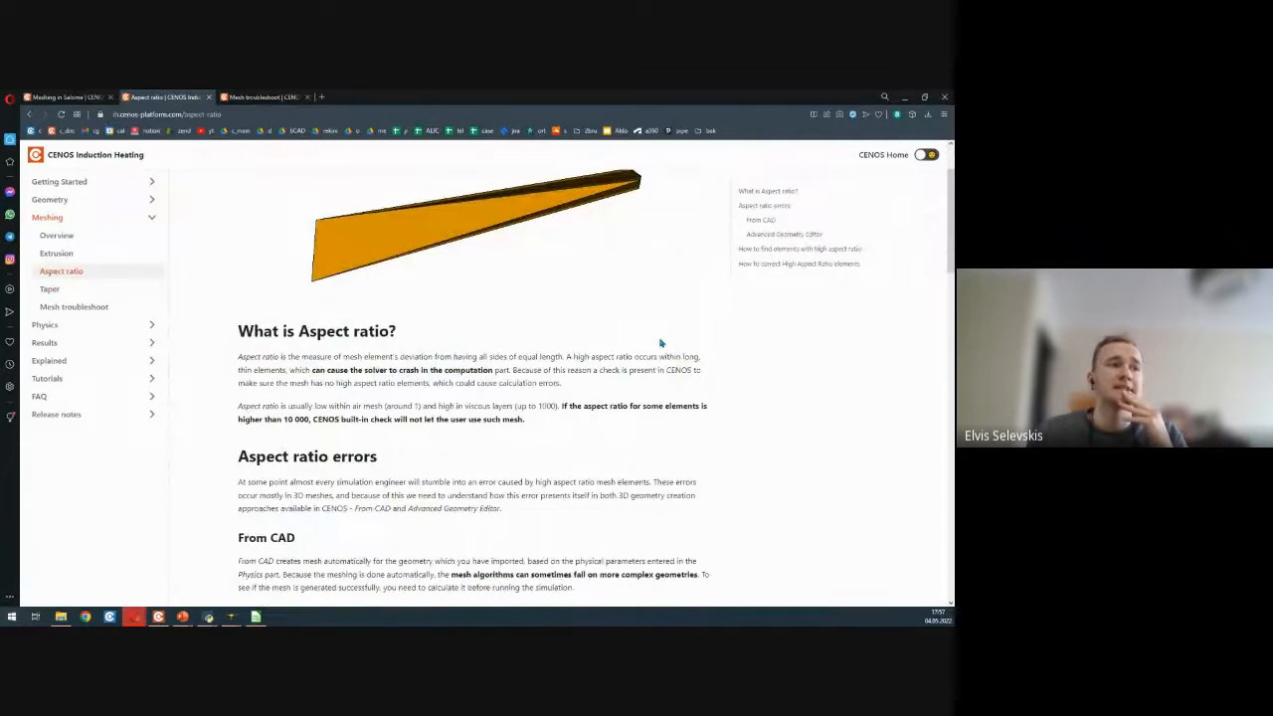
scroll(394, 306, "up", 1)
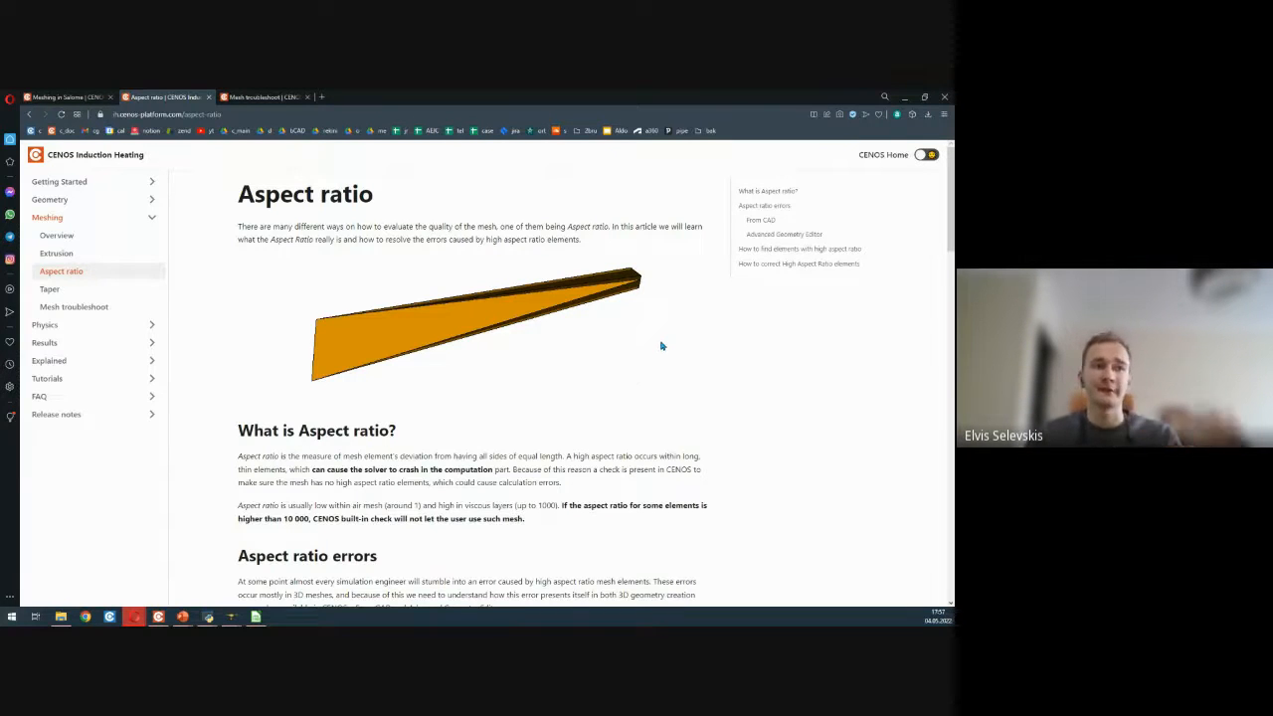
scroll(661, 343, "down", 5)
scroll(449, 335, "down", 2)
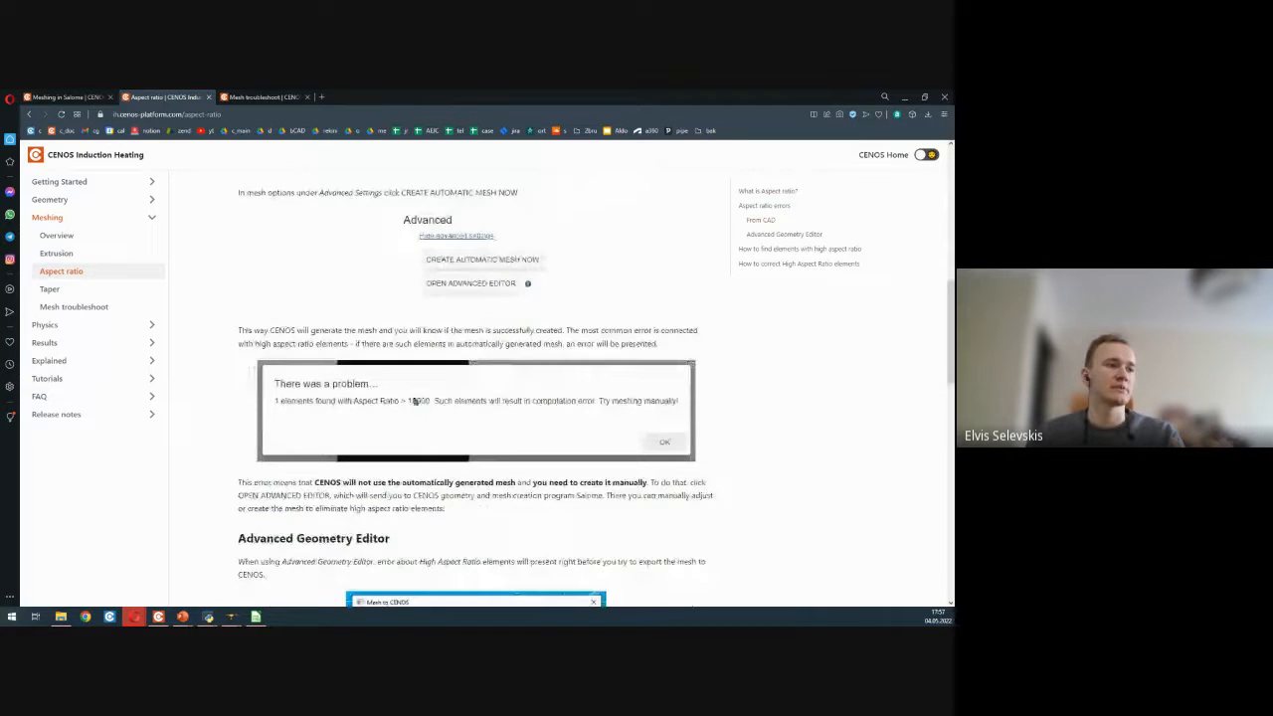
scroll(344, 320, "down", 2)
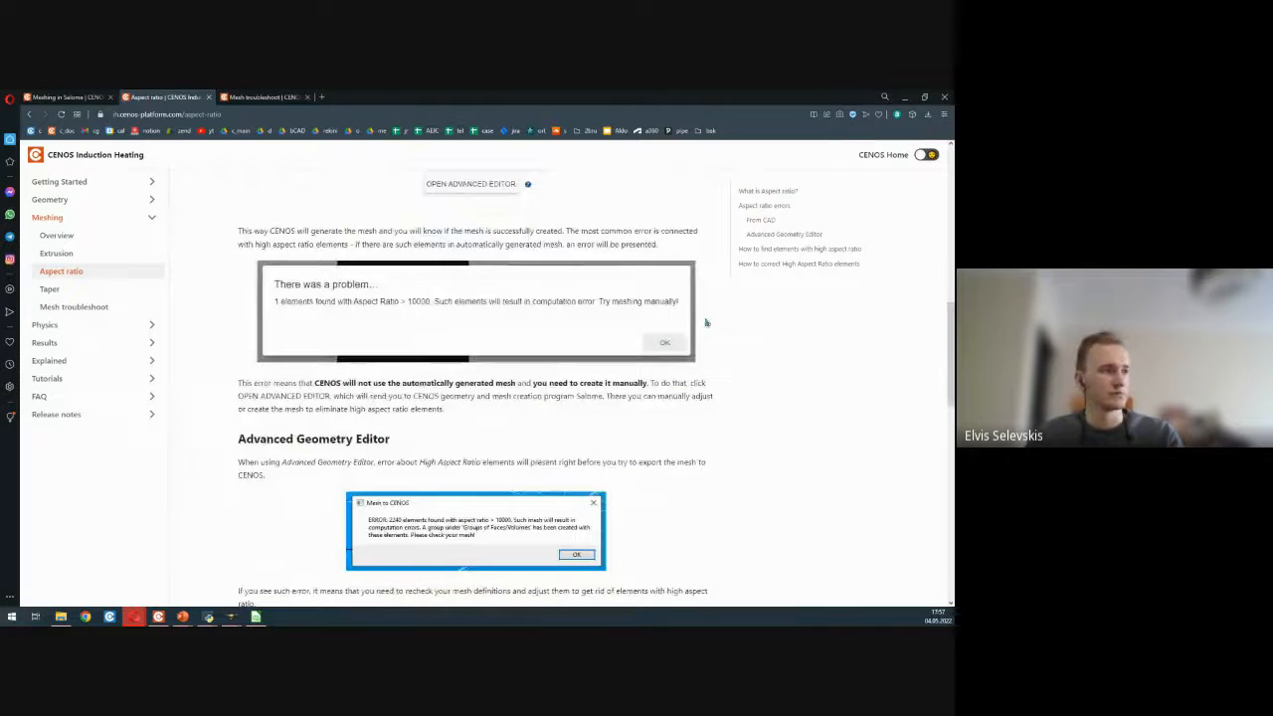
scroll(686, 294, "down", 3)
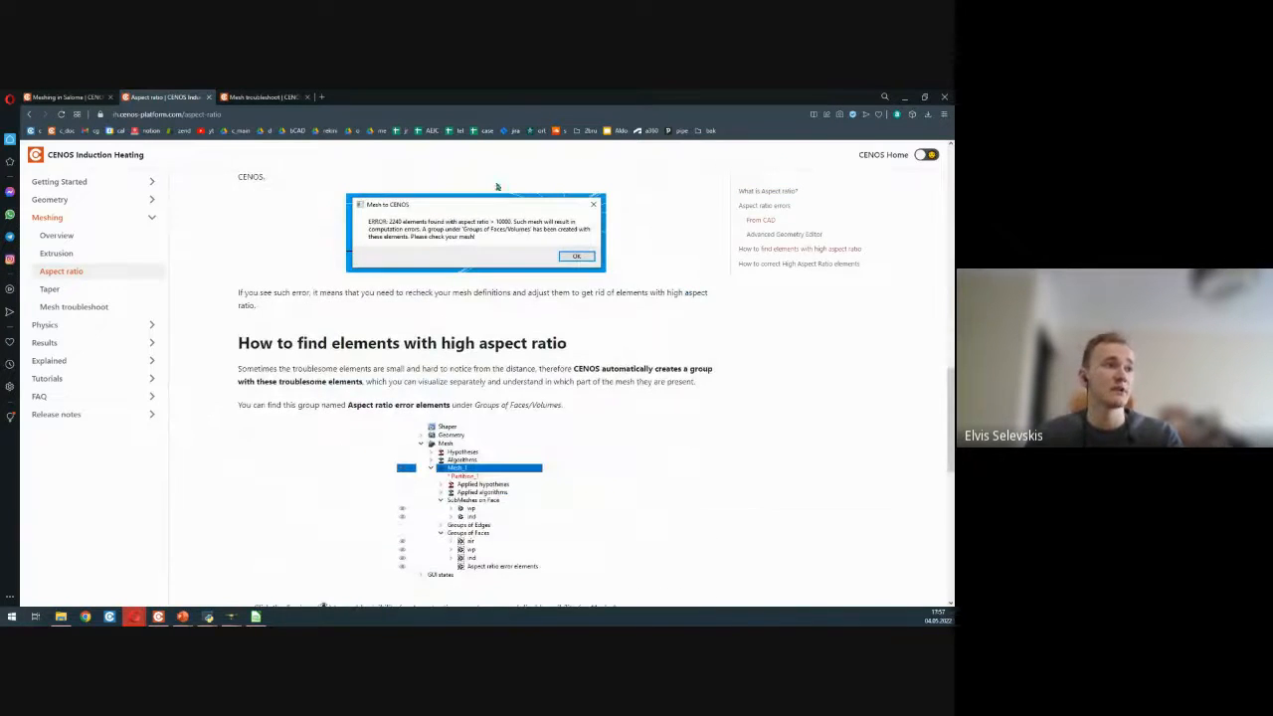
scroll(452, 235, "up", 2)
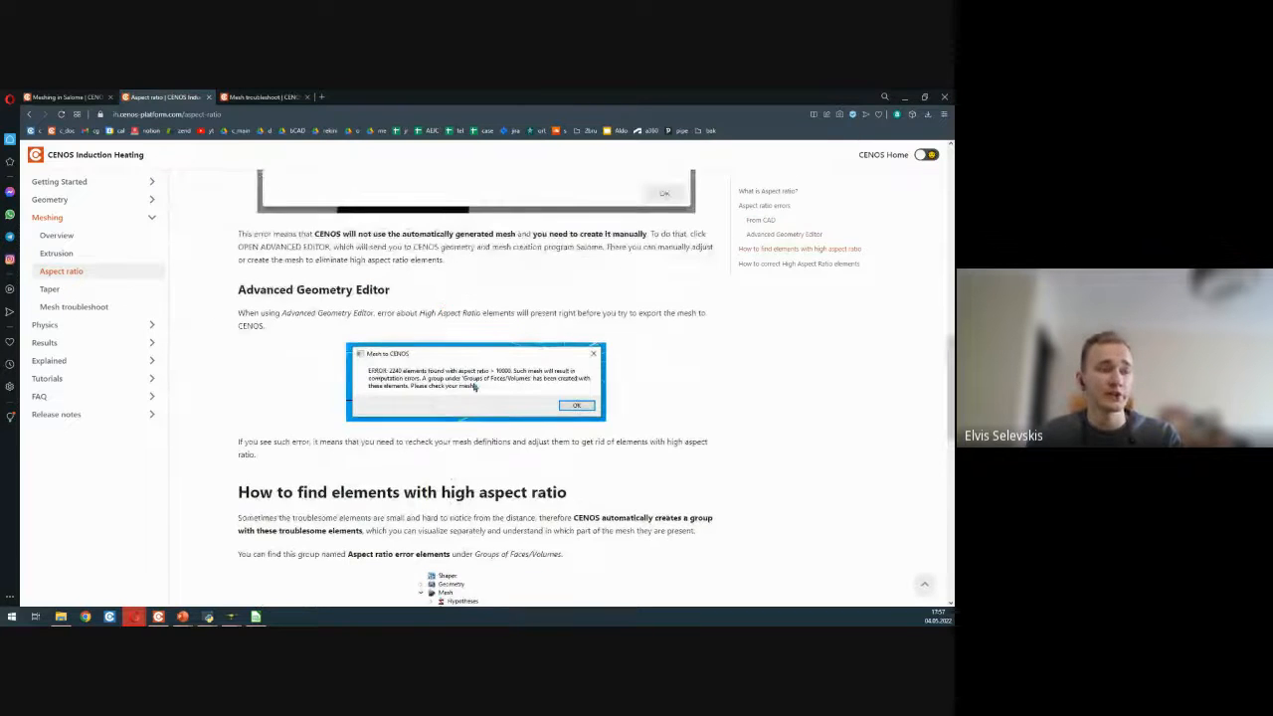
scroll(557, 288, "down", 1)
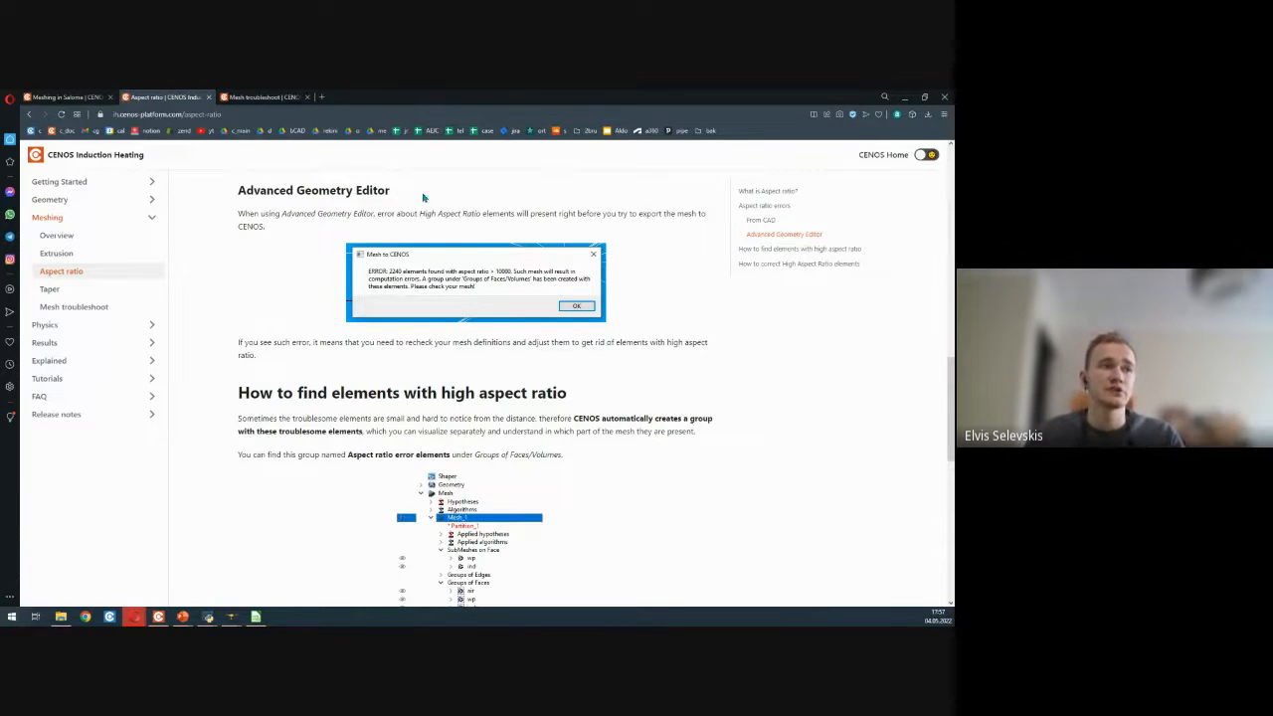
scroll(528, 301, "down", 3)
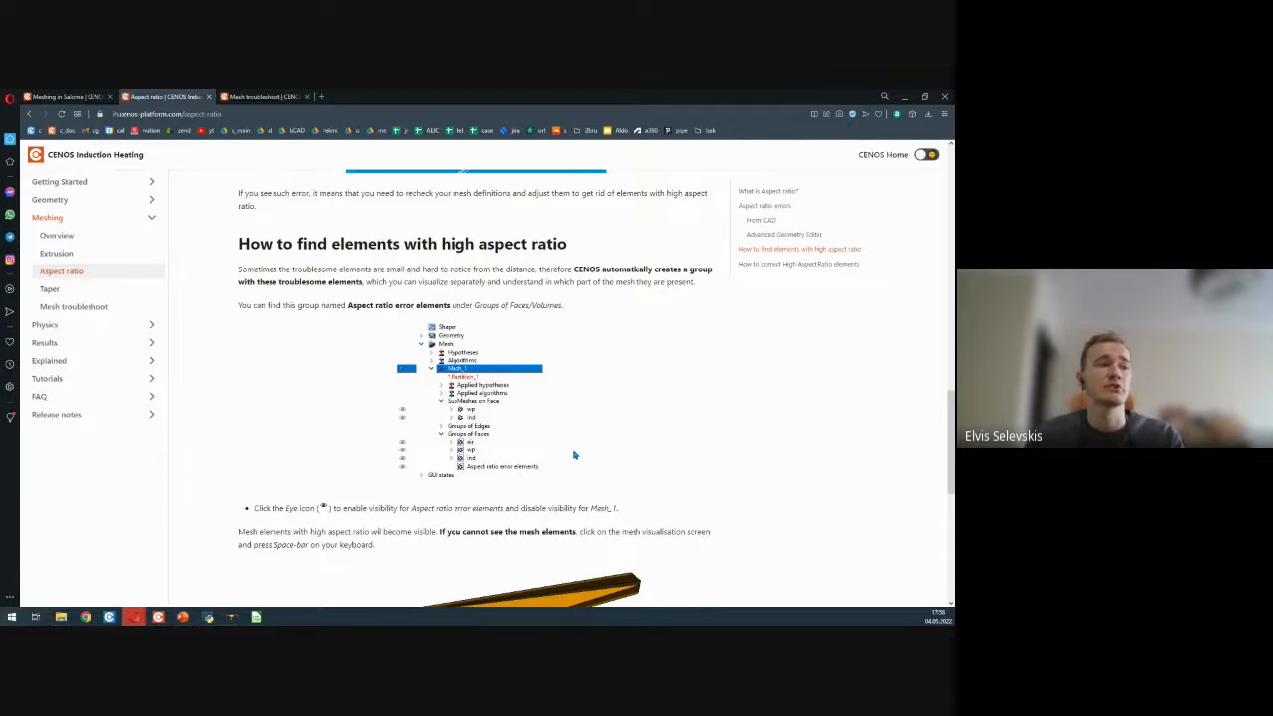
- Switch back to SALOME and colour the clipped Mesh_1 with the Aspect Ratio 3D volume control to inspect its element quality
left_click(905, 97)
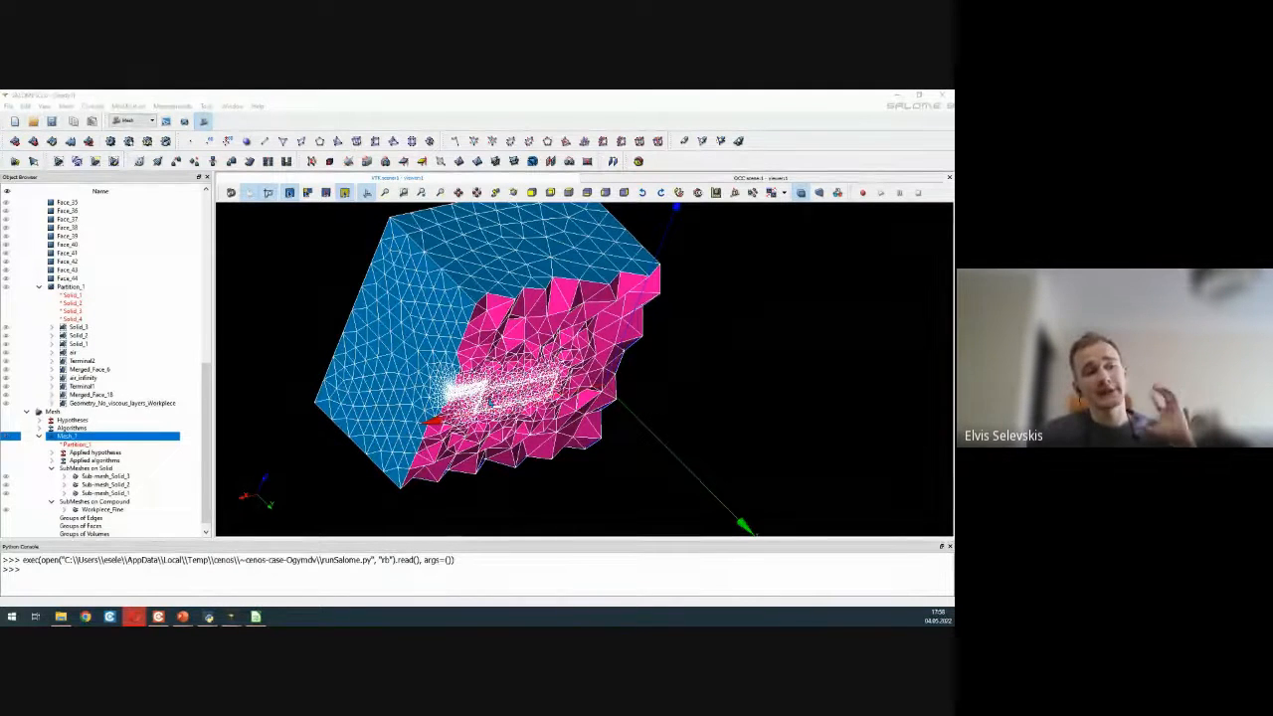
right_click_drag(493, 406, 486, 354)
left_click_drag(486, 354, 455, 332)
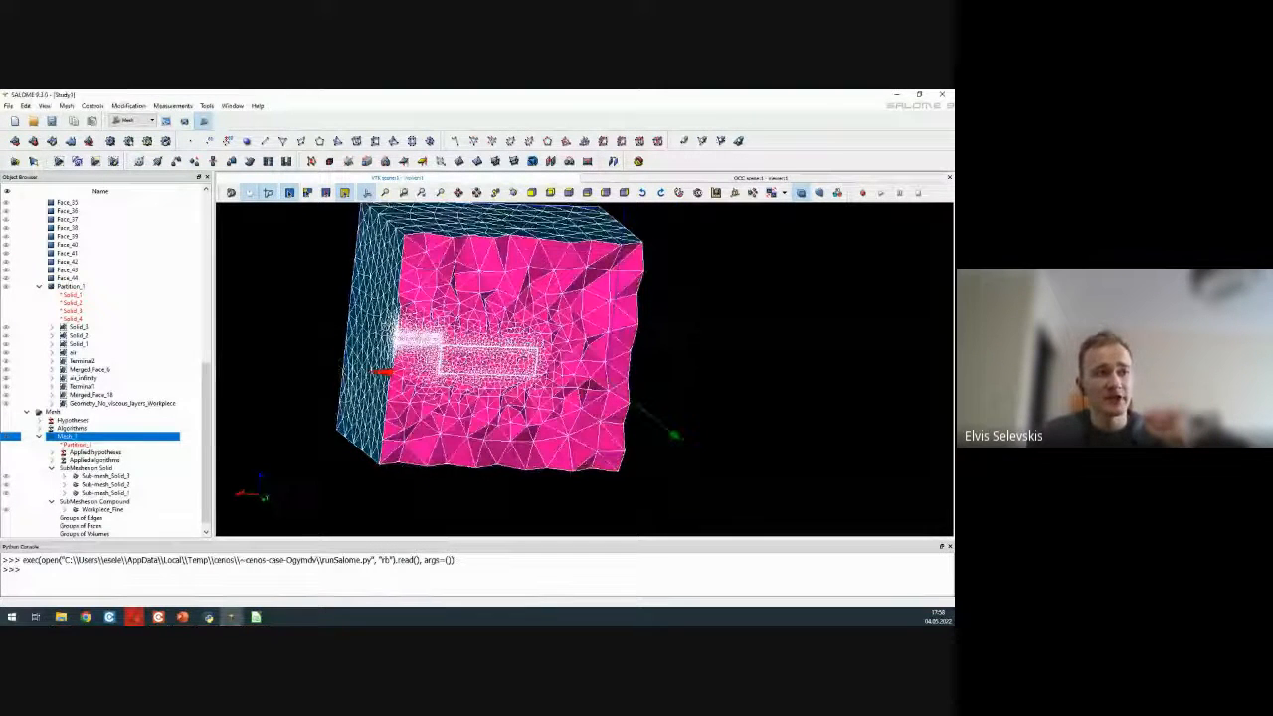
middle_click_drag(542, 340, 628, 364, "ctrl")
scroll(629, 364, "up", 3)
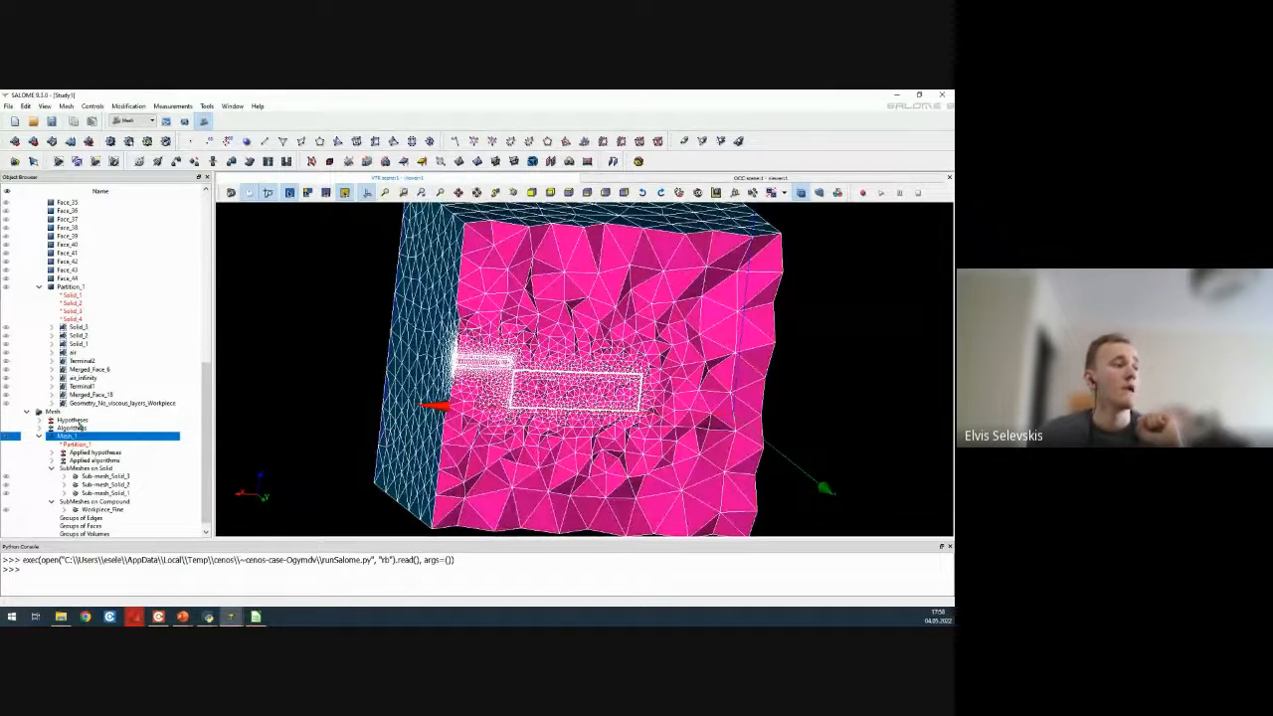
left_click(74, 428)
left_click(72, 436)
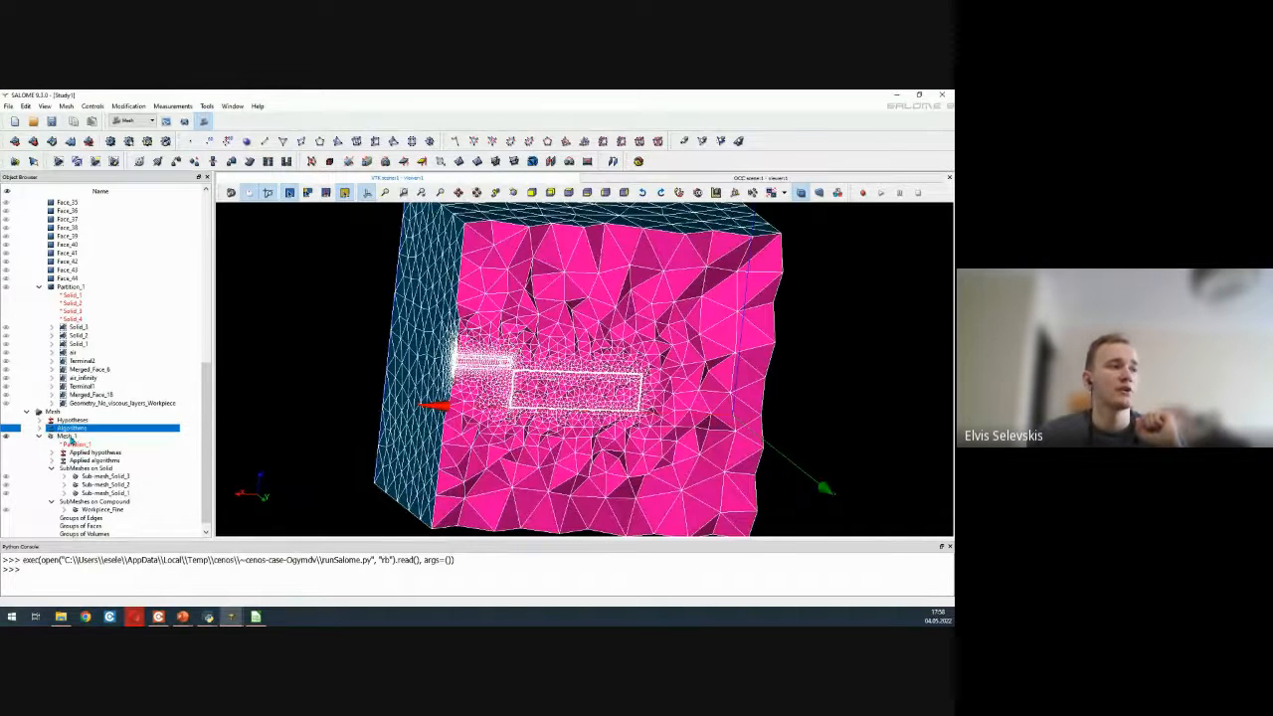
left_click(92, 106)
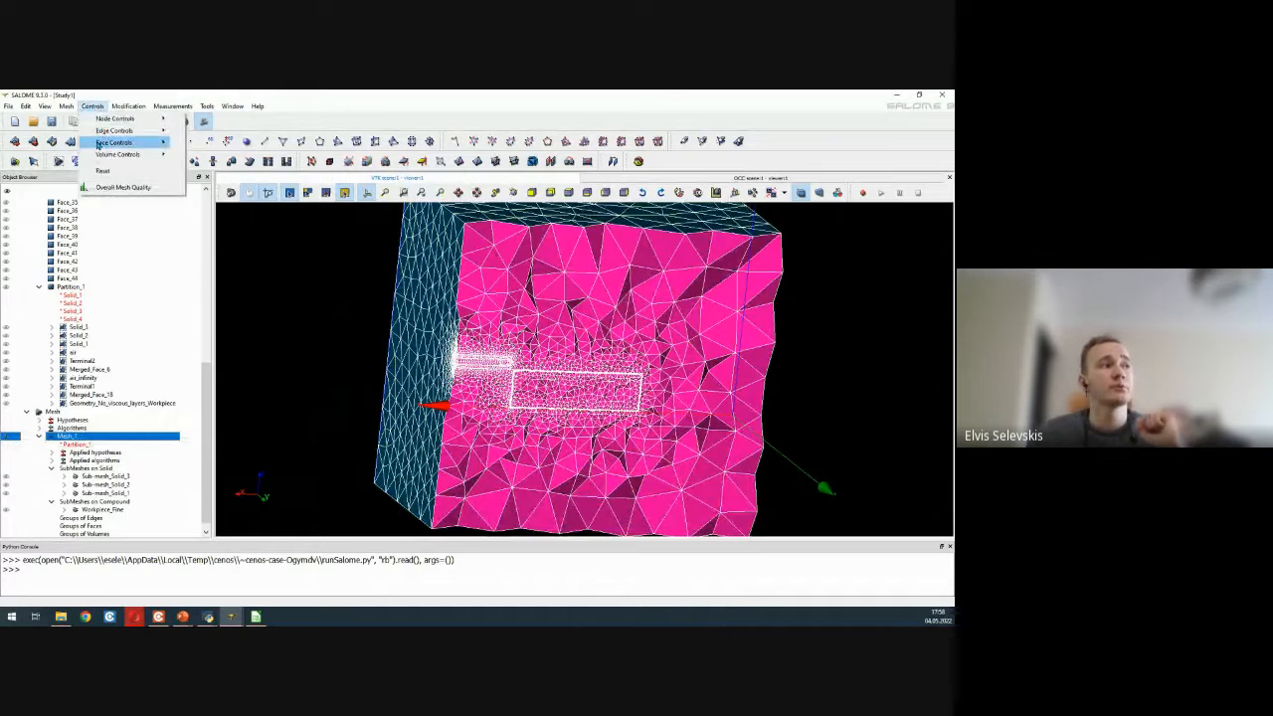
mouse_move(97, 145)
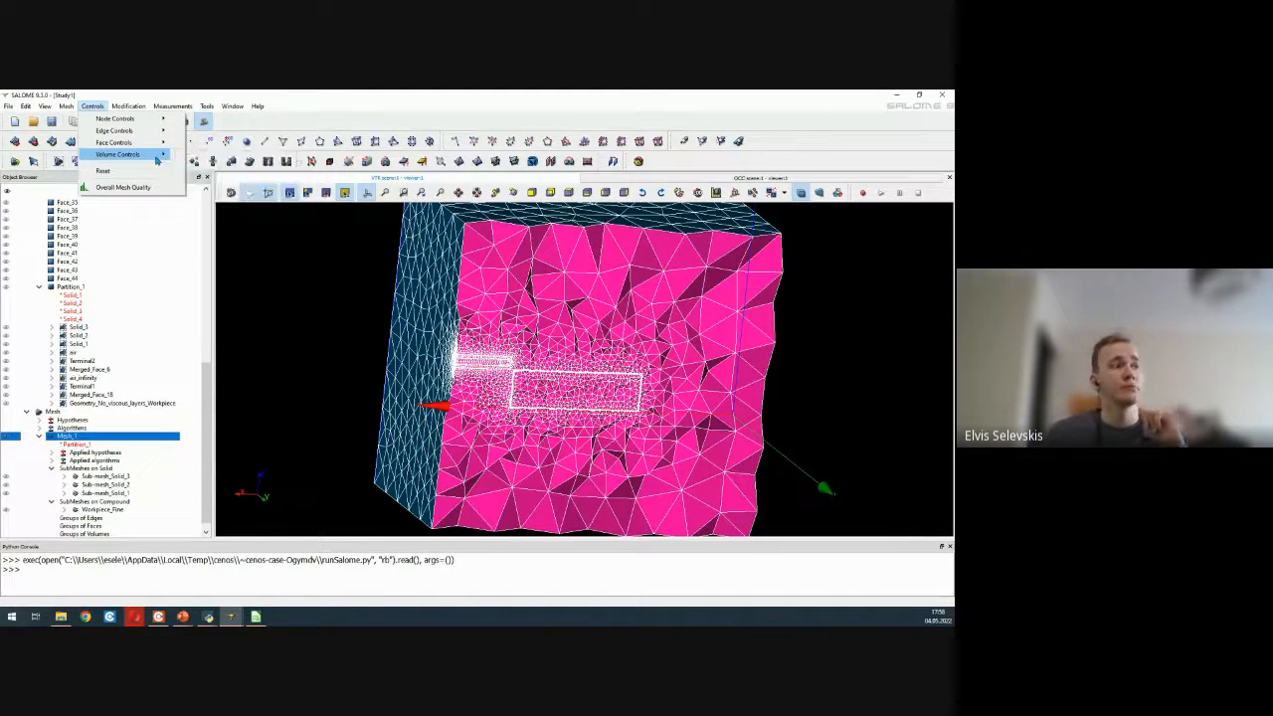
mouse_move(156, 157)
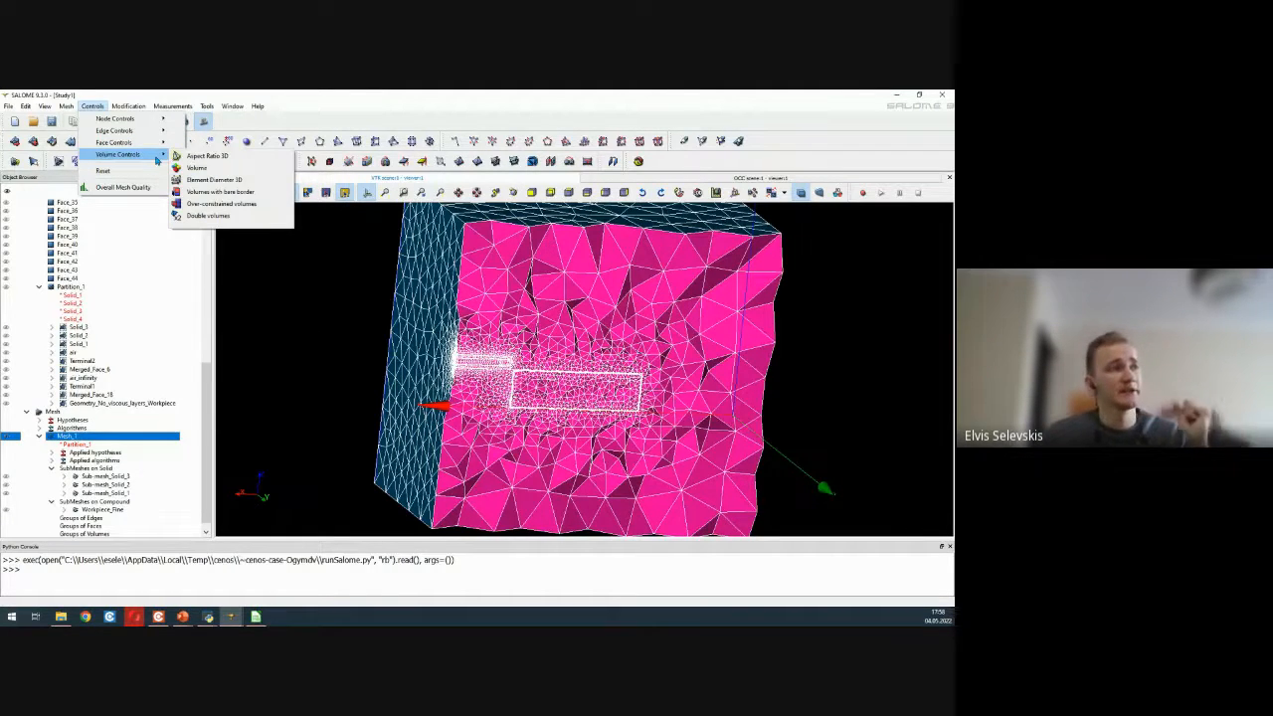
left_click(232, 157)
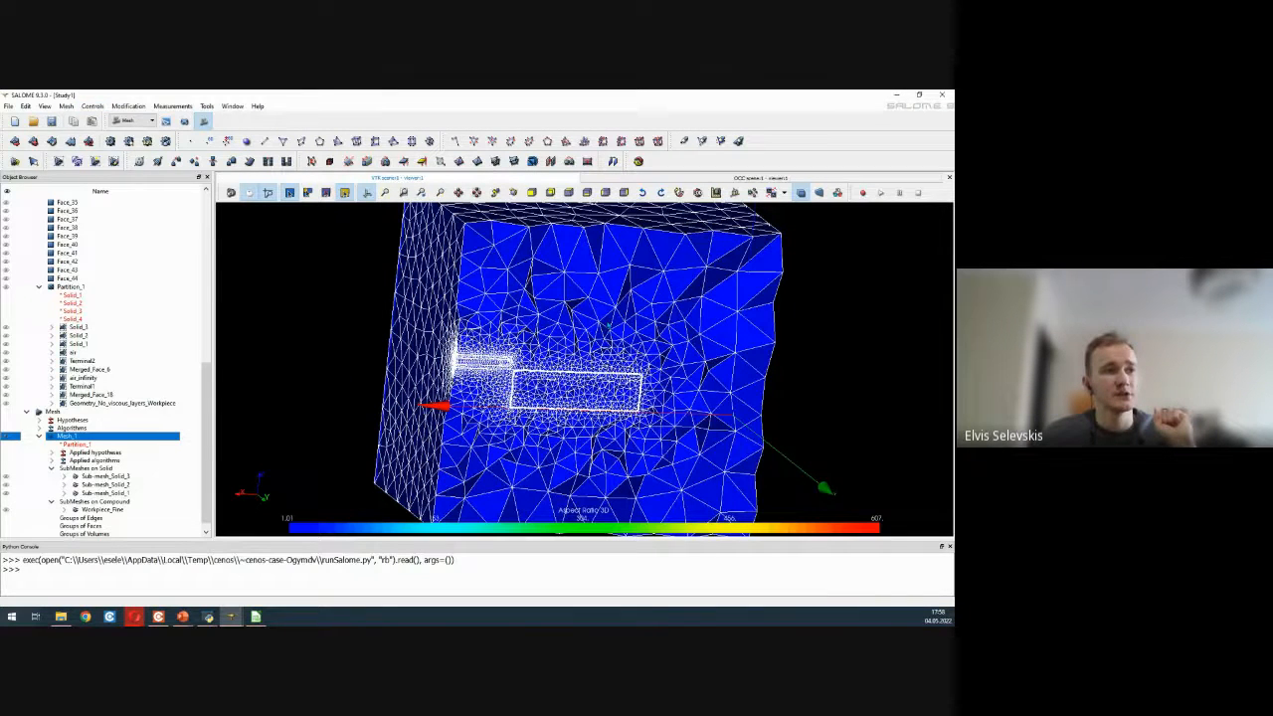
scroll(505, 323, "down", 2)
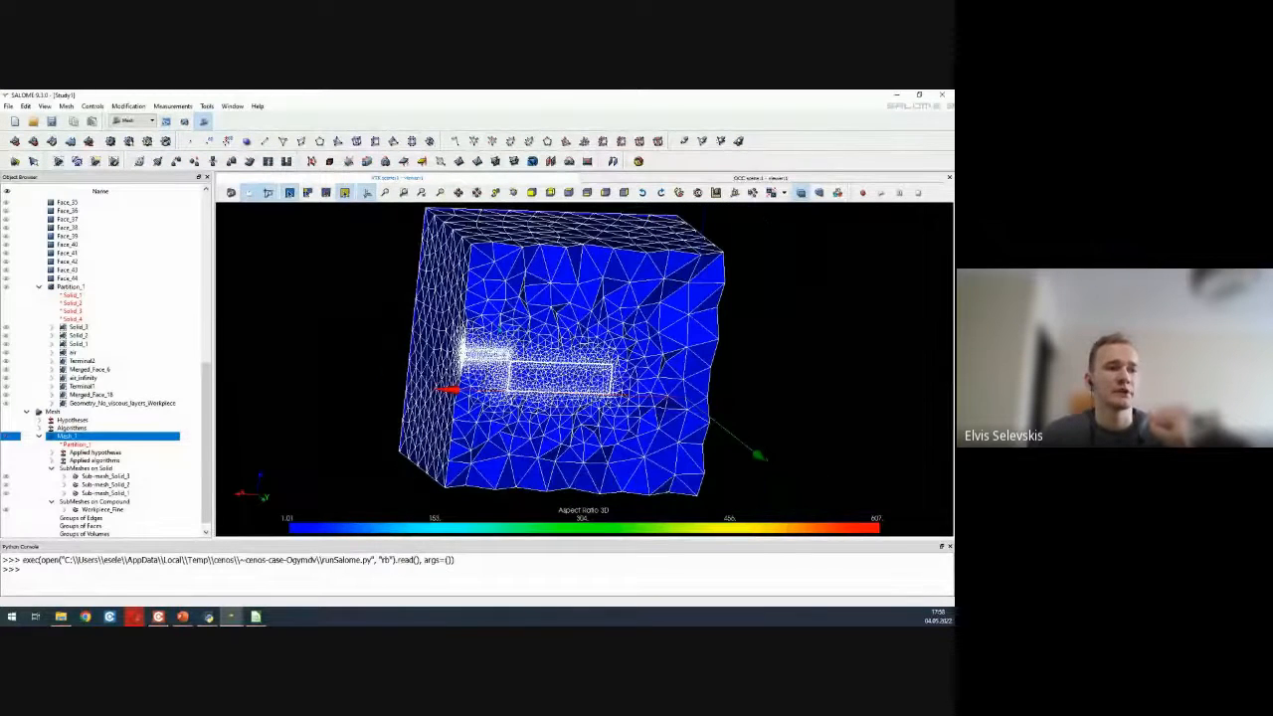
right_click_drag(673, 475, 558, 398, "ctrl")
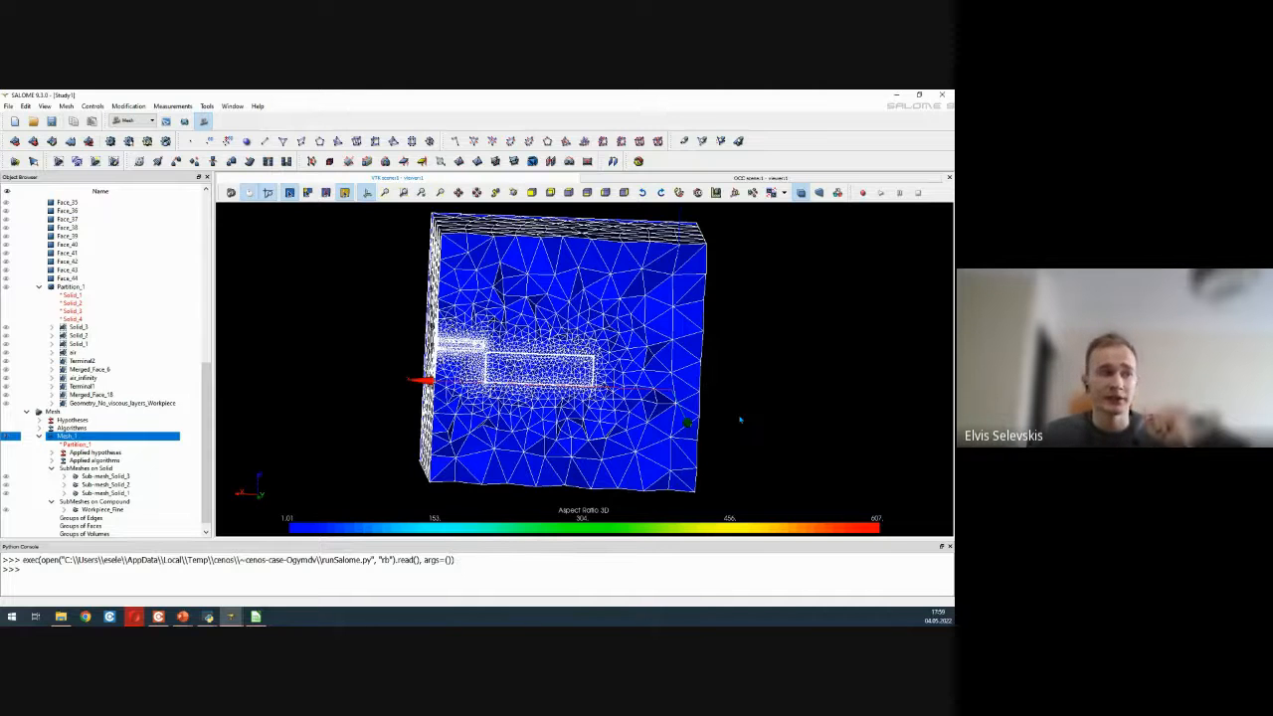
- Examine the Aspect Ratio 3D colouring of the layered elements where the thin and large rectangular regions of the clipped mesh nearly meet
scroll(507, 355, "up", 1)
scroll(486, 364, "up", 5)
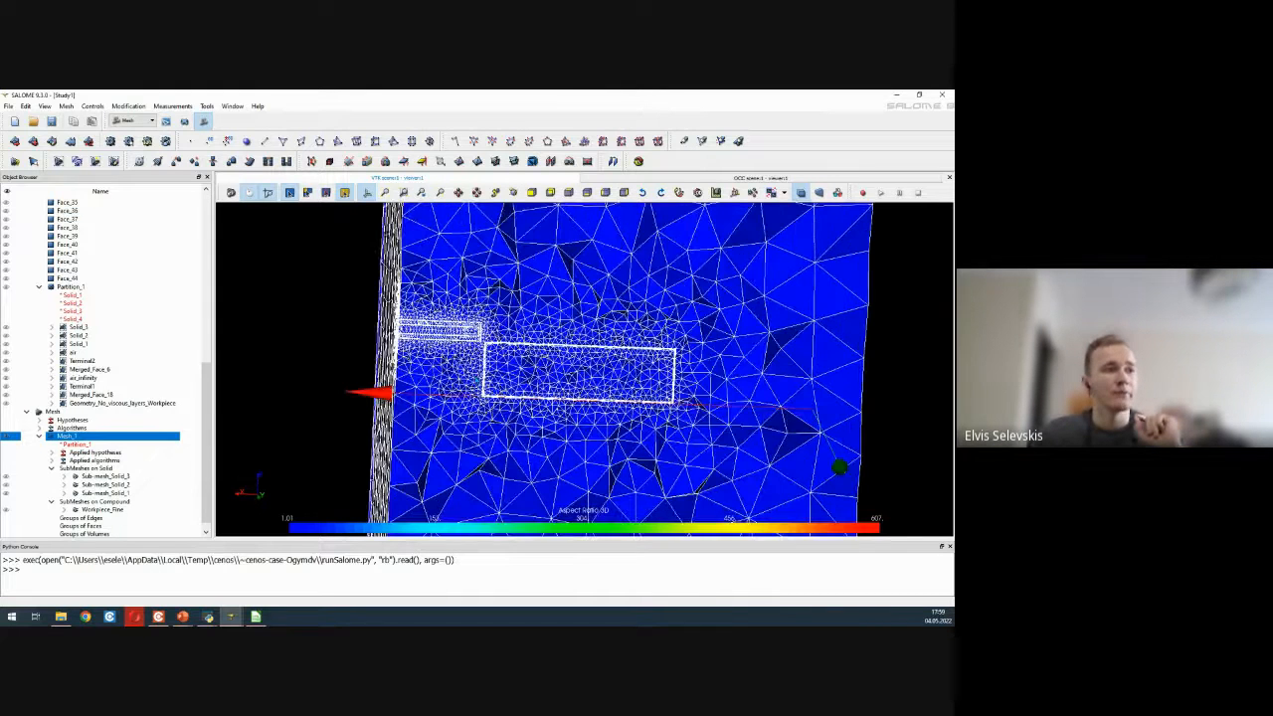
scroll(472, 358, "up", 5)
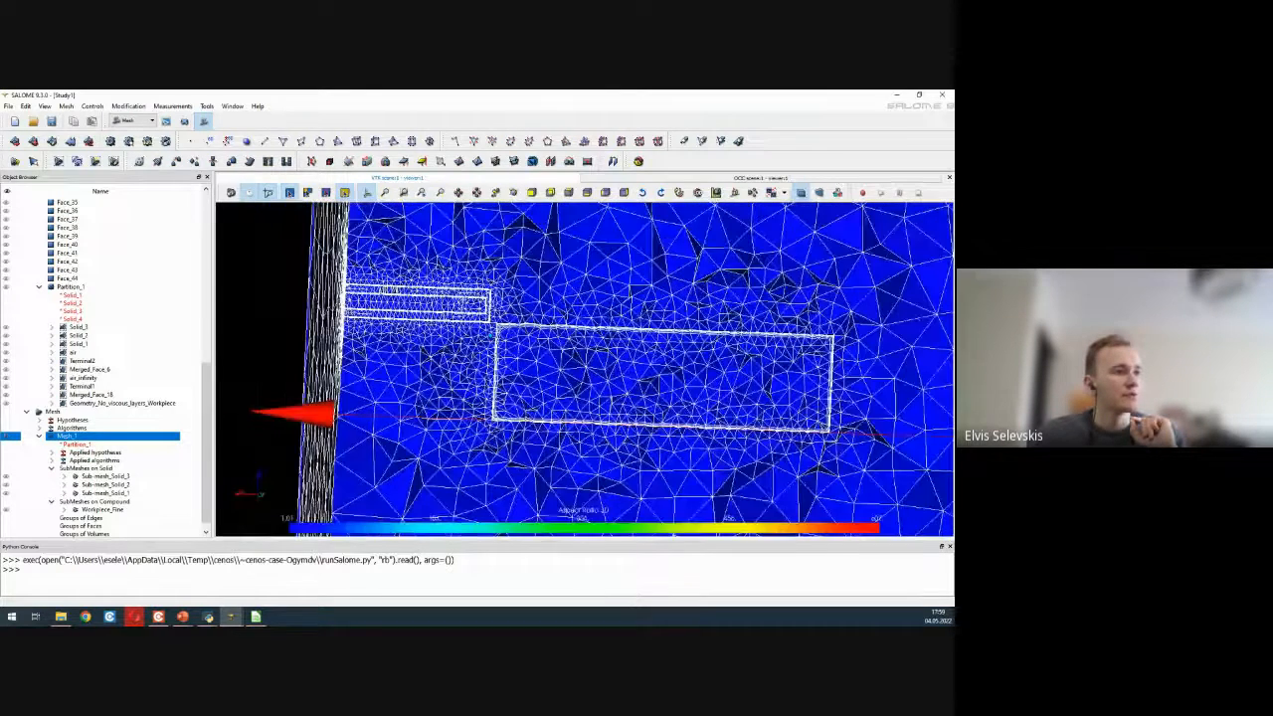
scroll(491, 328, "up", 10)
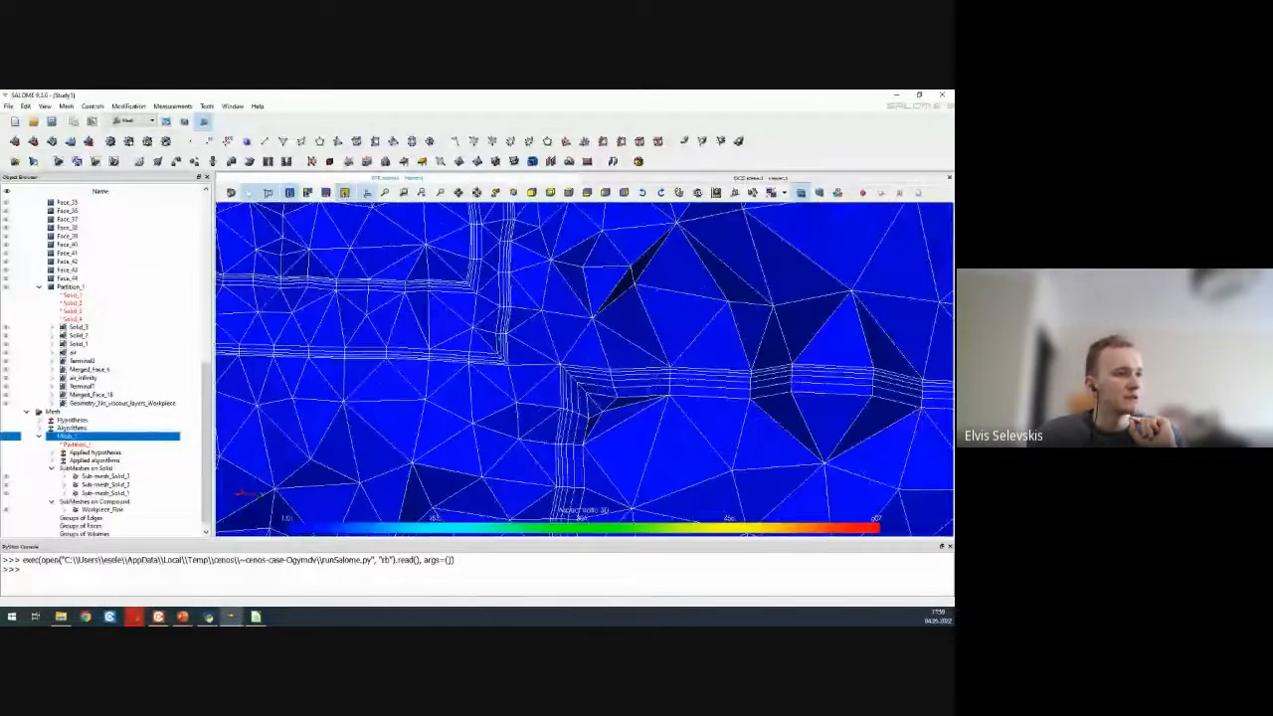
scroll(548, 356, "down", 8)
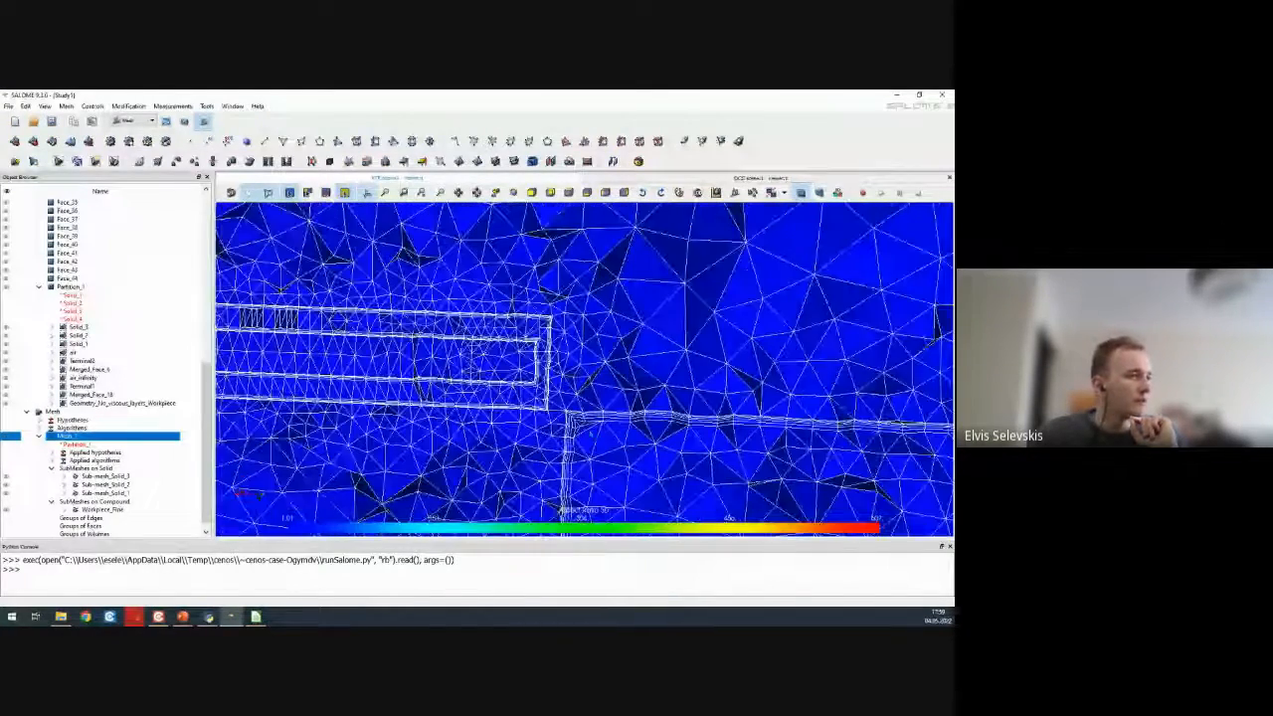
scroll(549, 356, "up", 3)
scroll(549, 356, "up", 2)
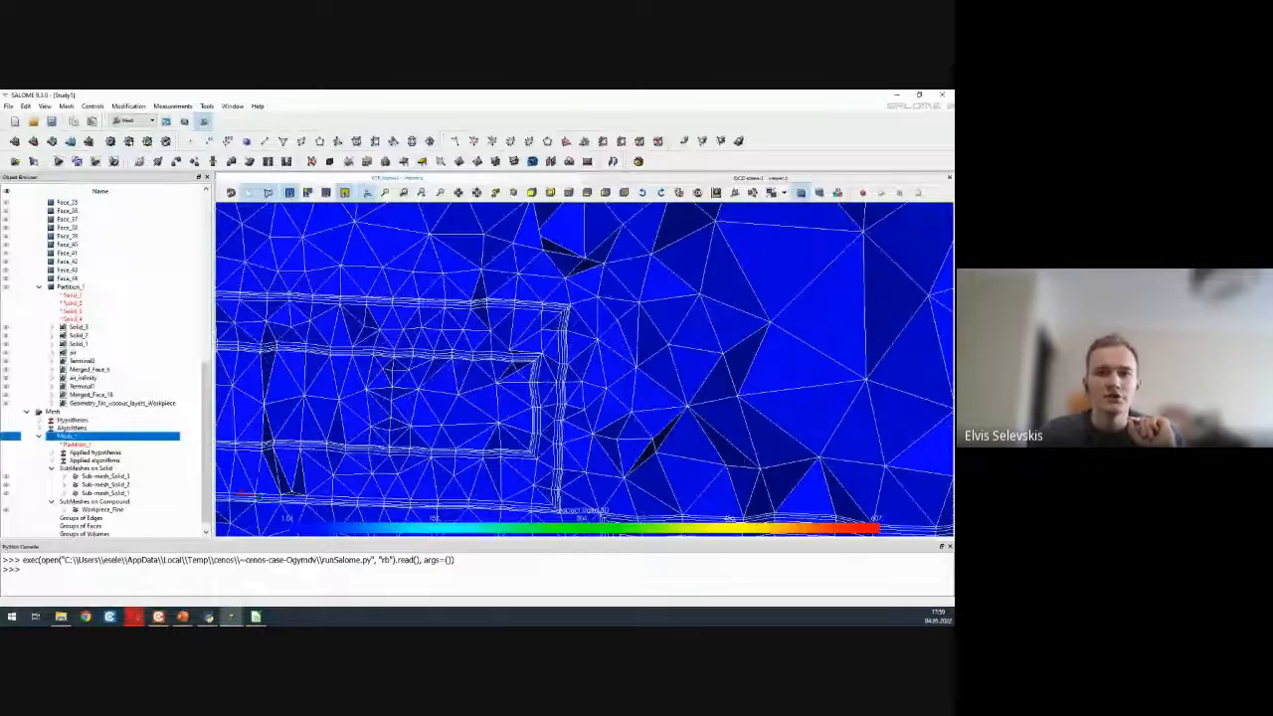
scroll(548, 356, "down", 3)
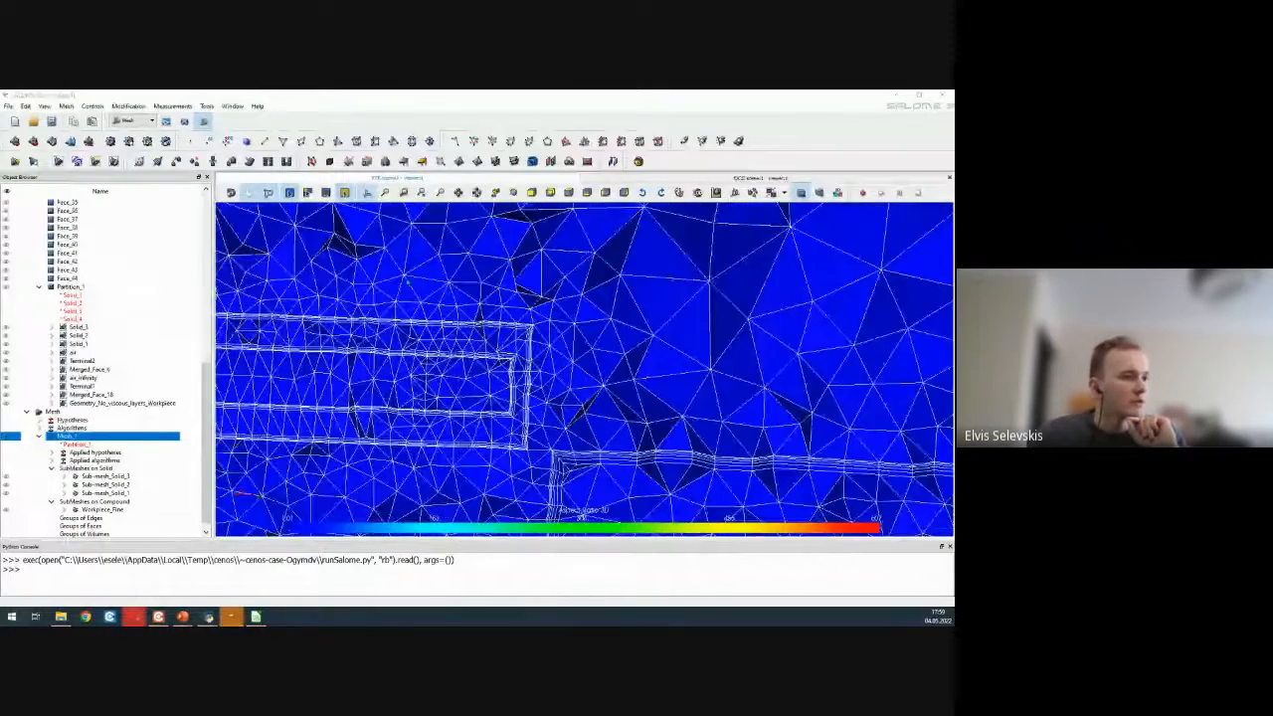
- Examine the thin layer elements along the edges and corners of the large rectangular region in the clipped mesh
scroll(408, 286, "down", 7)
scroll(432, 413, "up", 3)
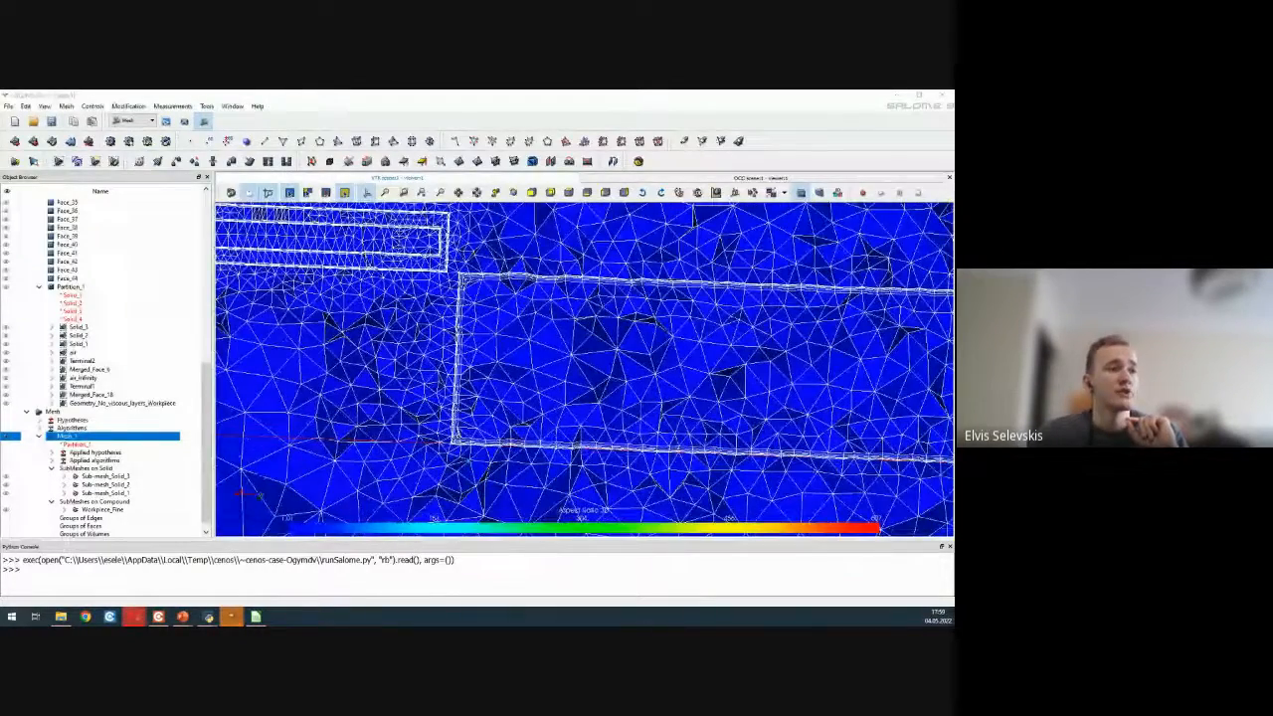
scroll(450, 400, "up", 5)
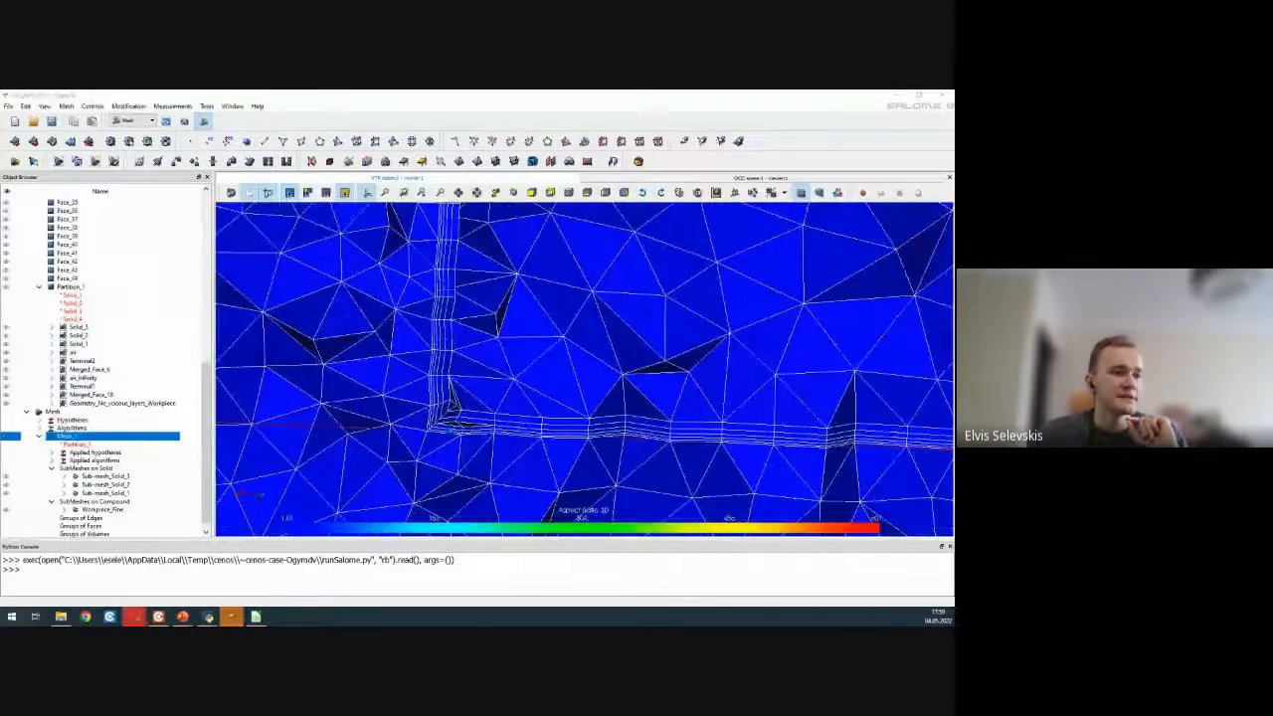
scroll(446, 432, "up", 1)
scroll(445, 433, "down", 3)
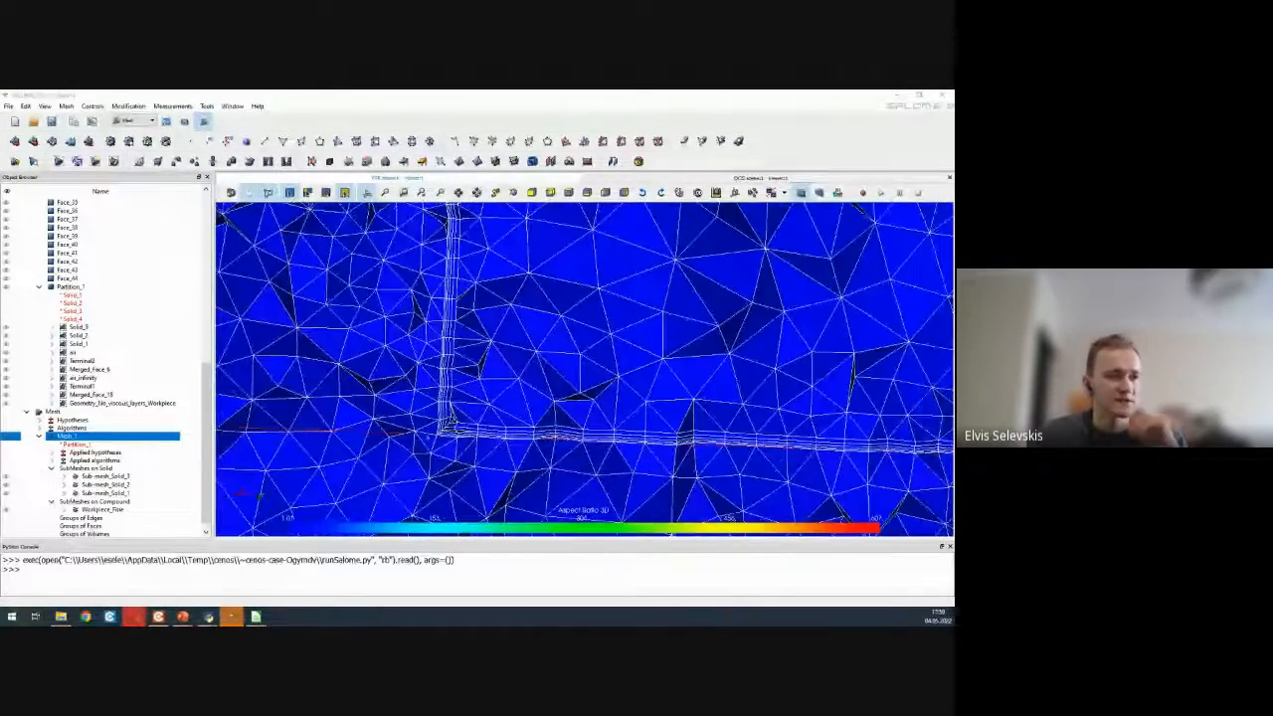
scroll(445, 432, "down", 6)
scroll(696, 366, "up", 4)
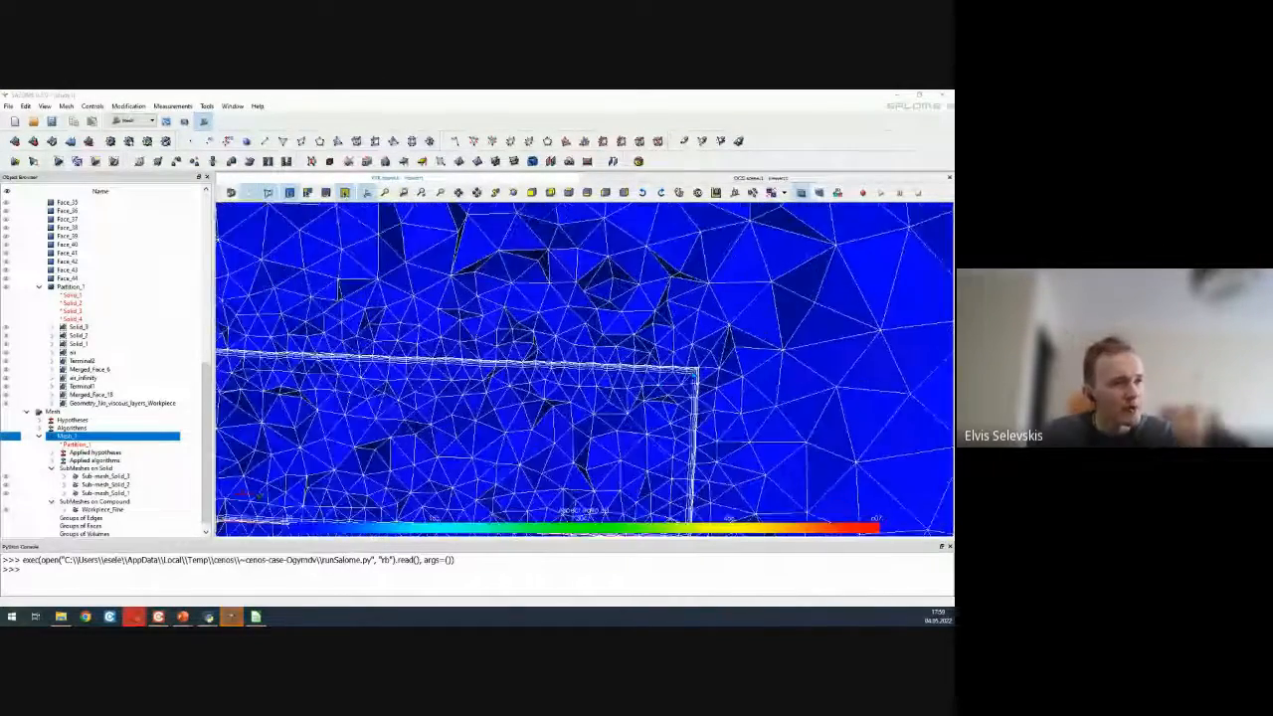
scroll(696, 368, "down", 4)
scroll(696, 367, "down", 5)
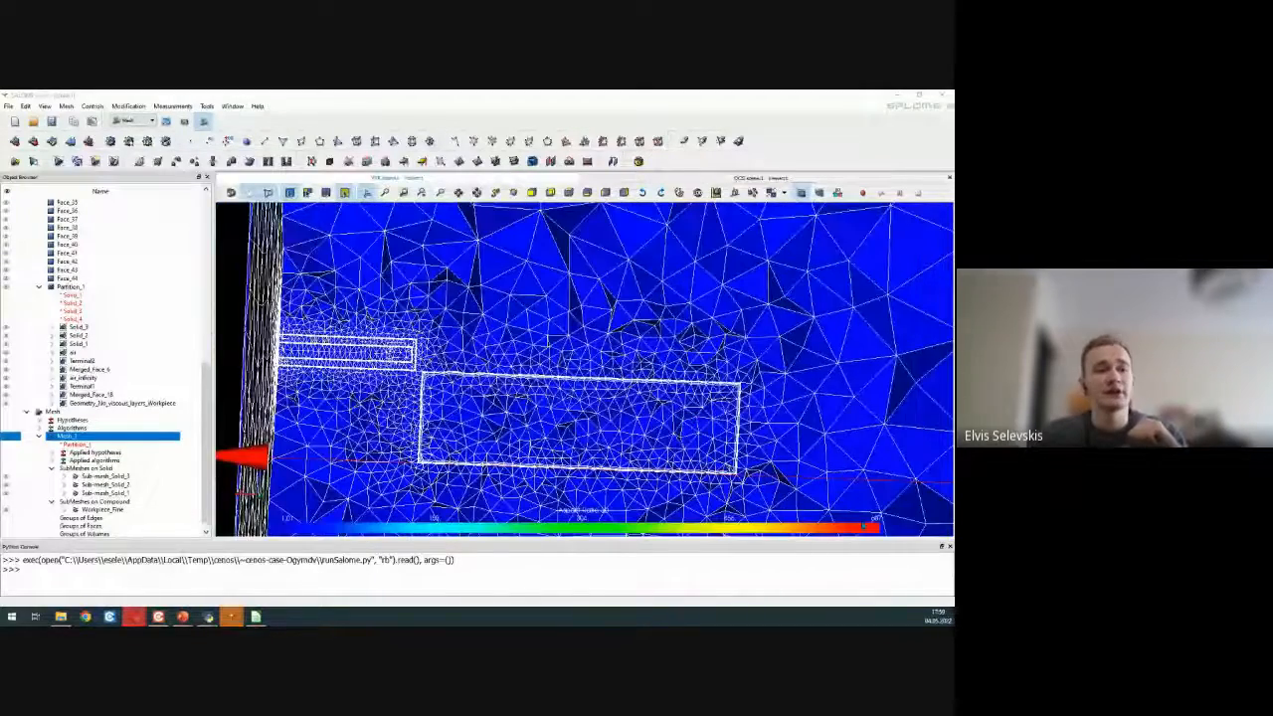
- Examine the clipped mesh from an oblique angle, including the fine elements where the thin region meets the outer side face
left_click_drag(636, 368, 657, 376)
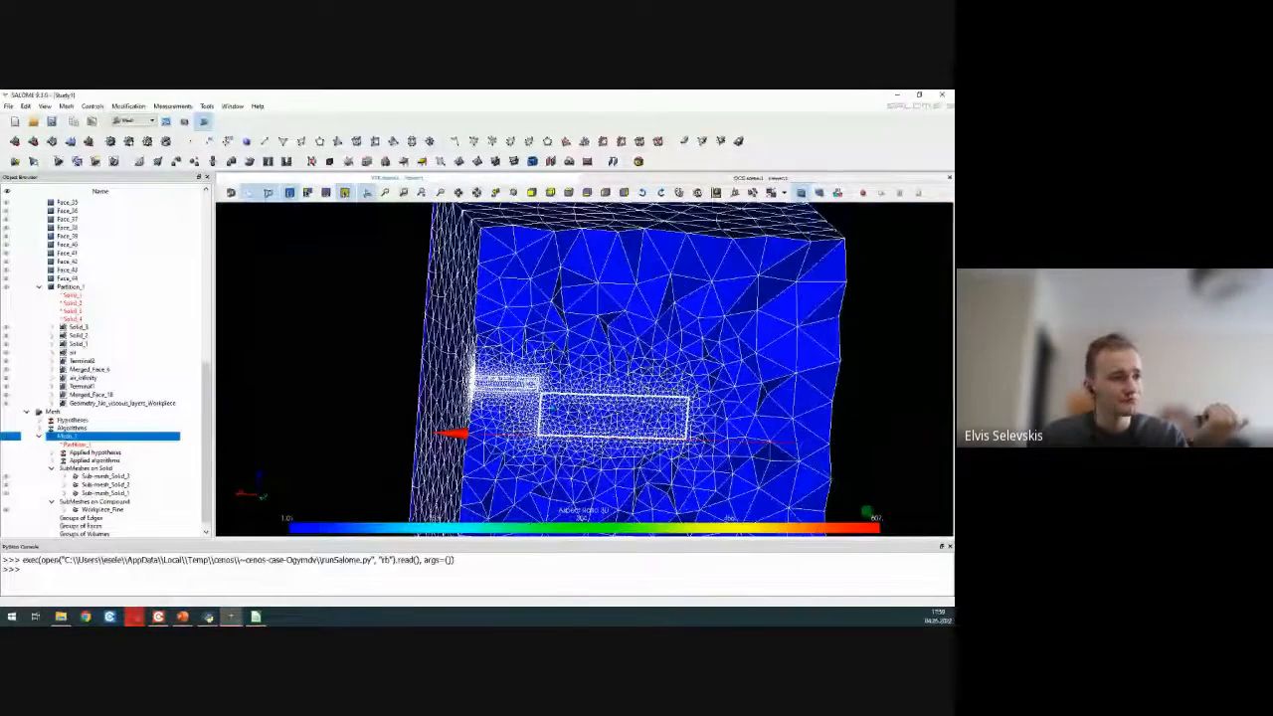
left_click_drag(795, 517, 863, 537)
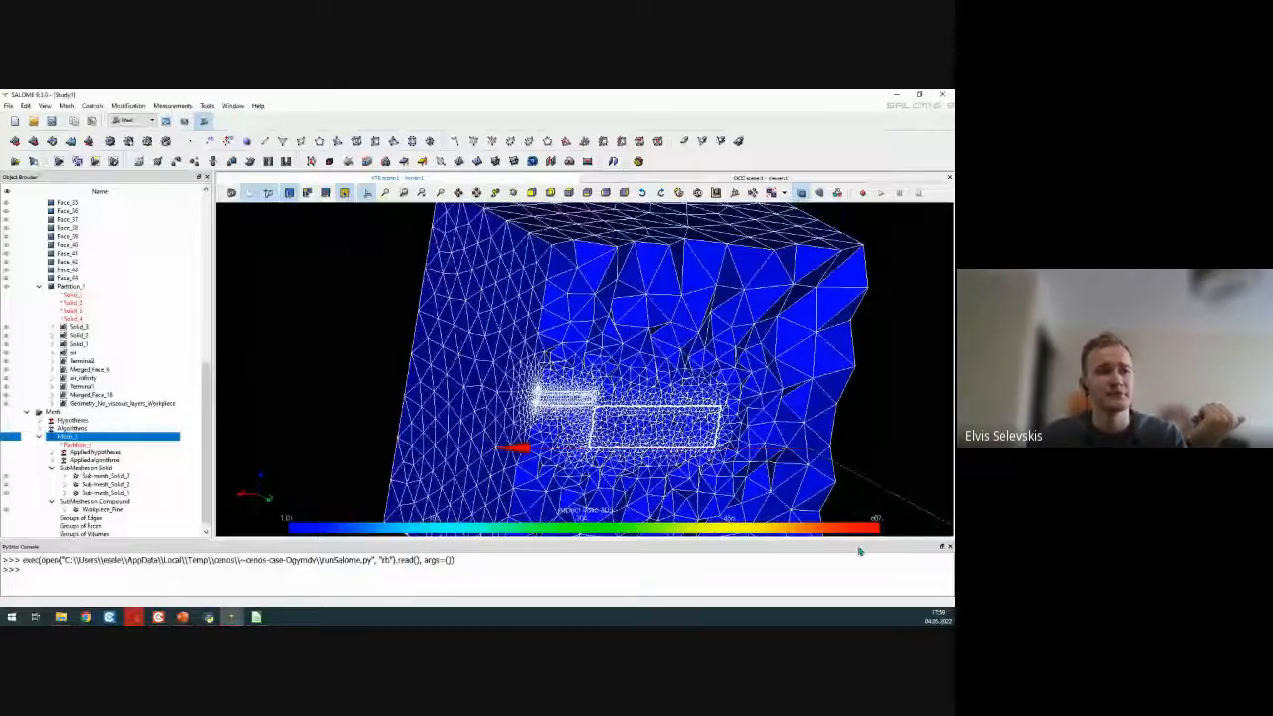
scroll(582, 407, "up", 1)
scroll(543, 419, "up", 10)
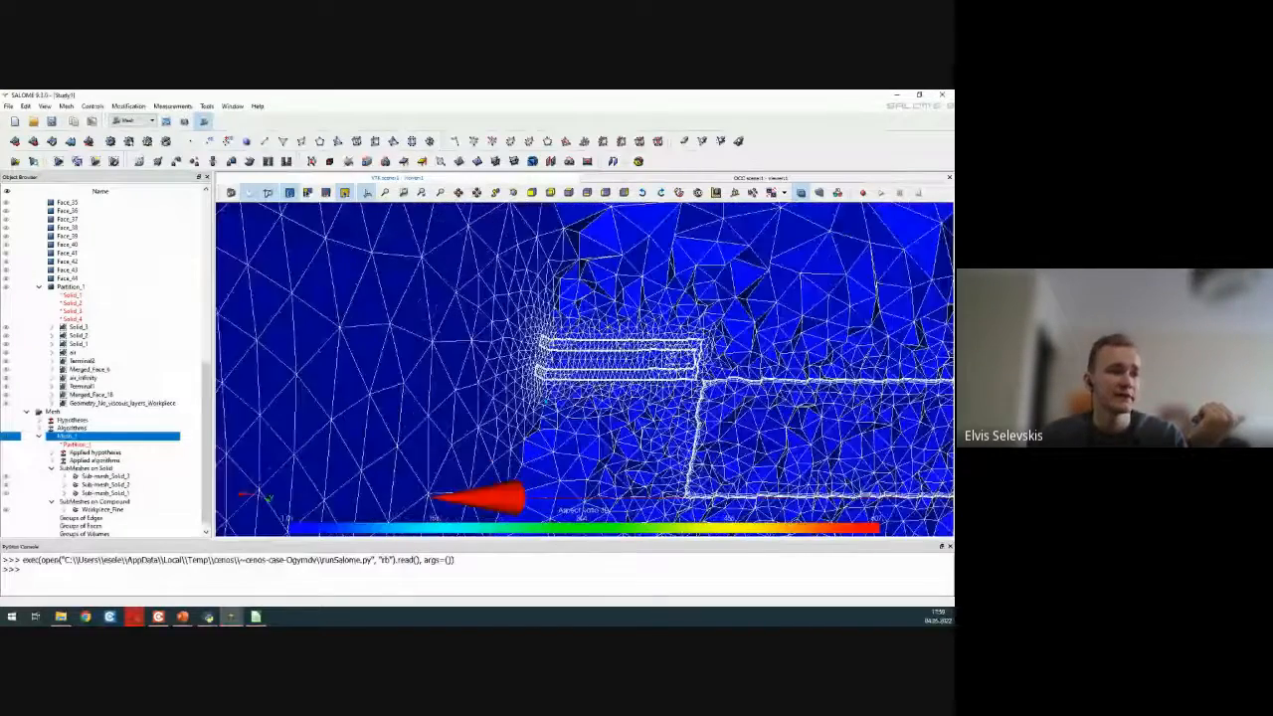
scroll(514, 369, "up", 5)
scroll(514, 369, "down", 9)
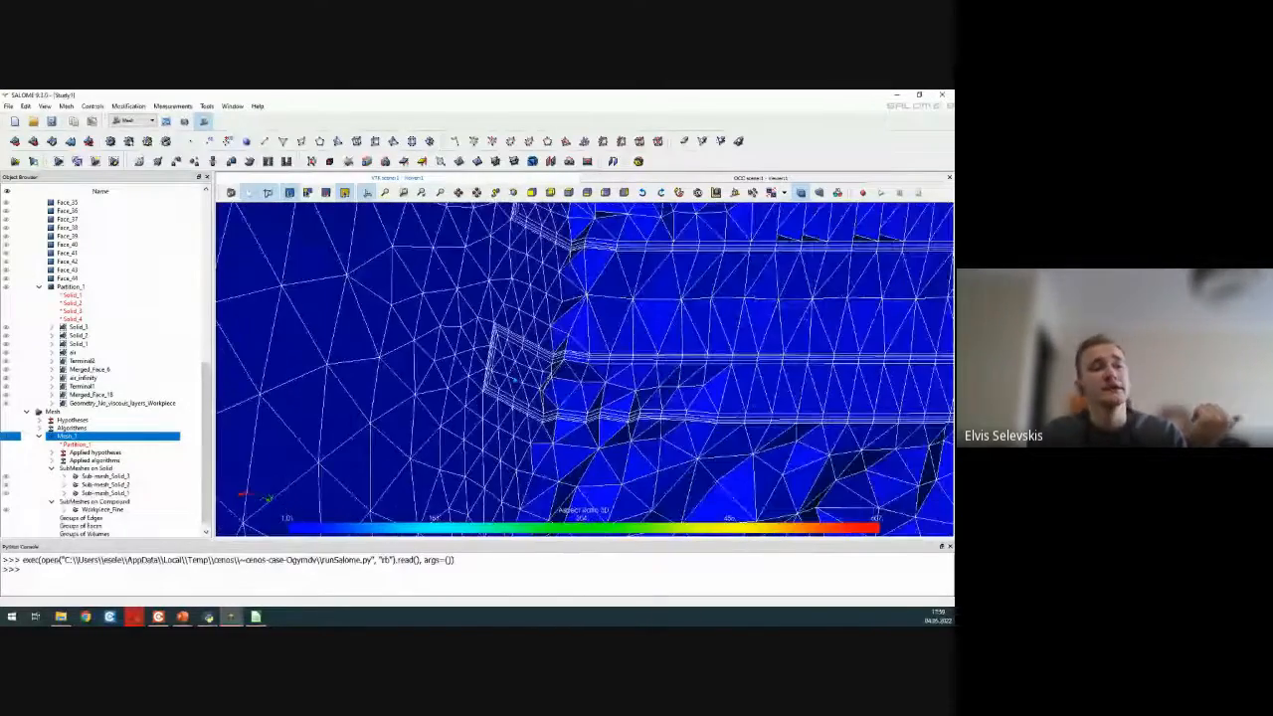
scroll(509, 365, "down", 5)
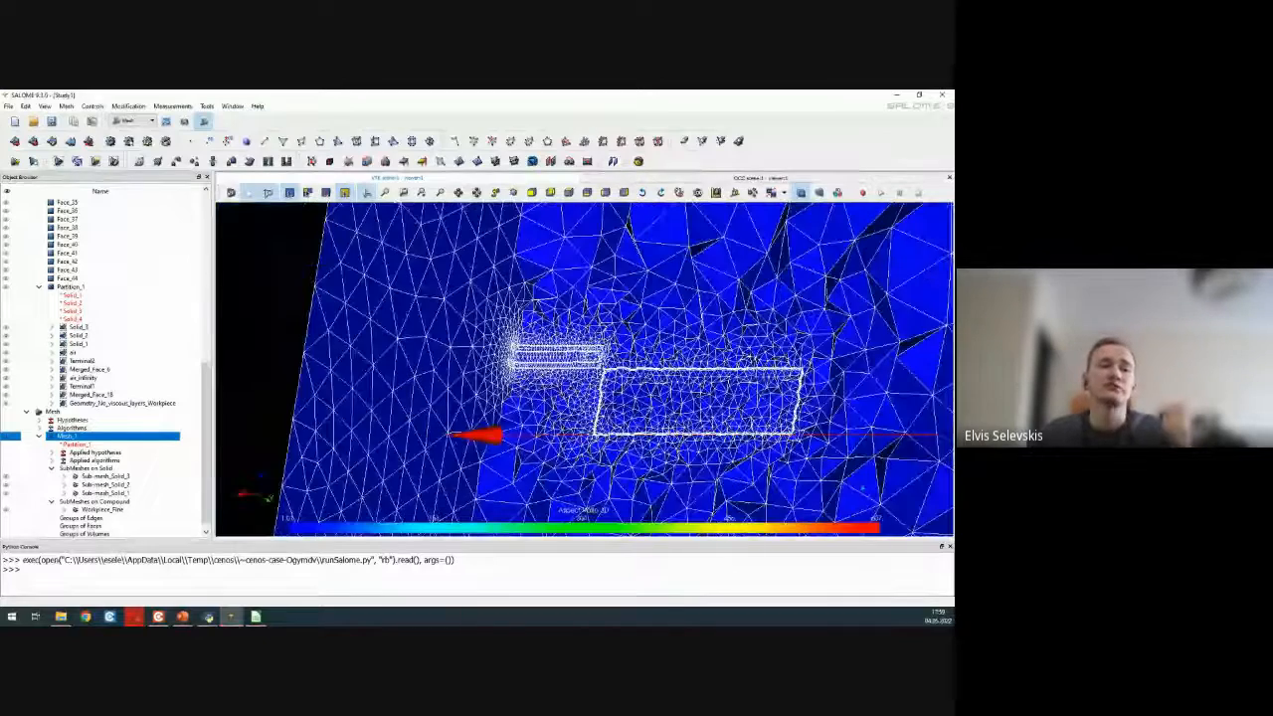
scroll(696, 398, "down", 6)
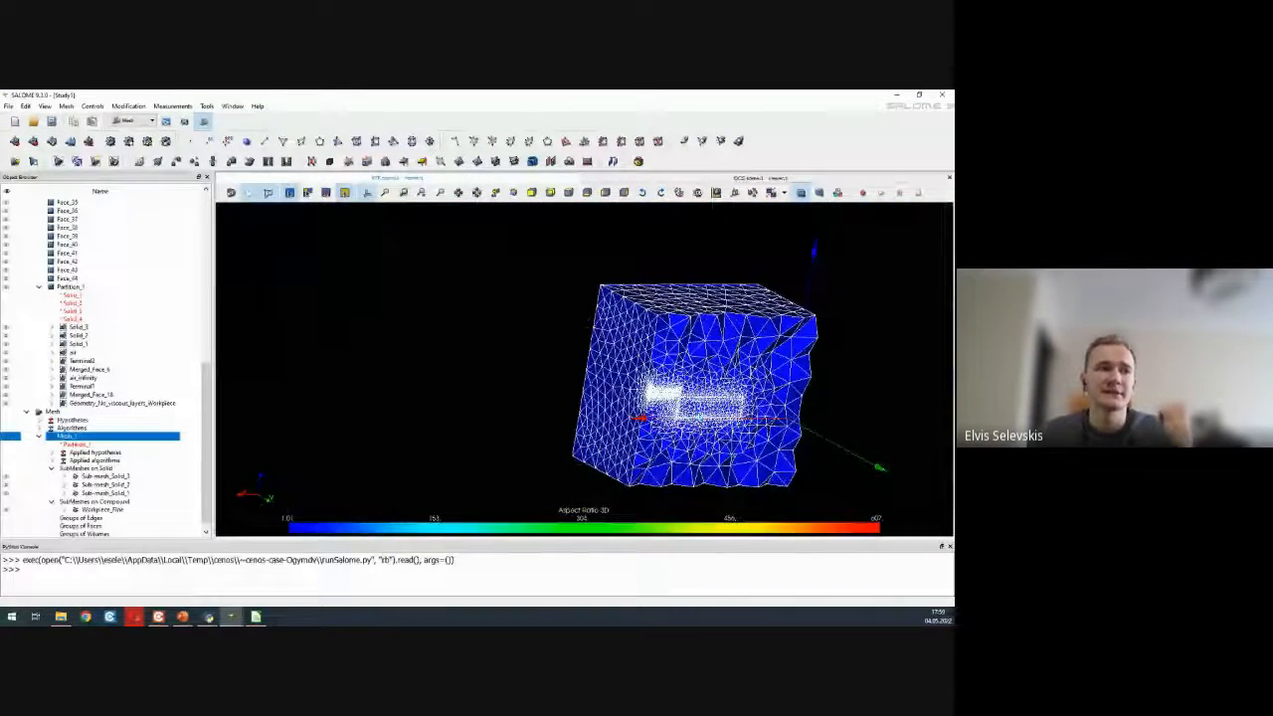
scroll(677, 353, "up", 4)
right_click_drag(401, 312, 454, 323, "ctrl")
left_click(93, 107)
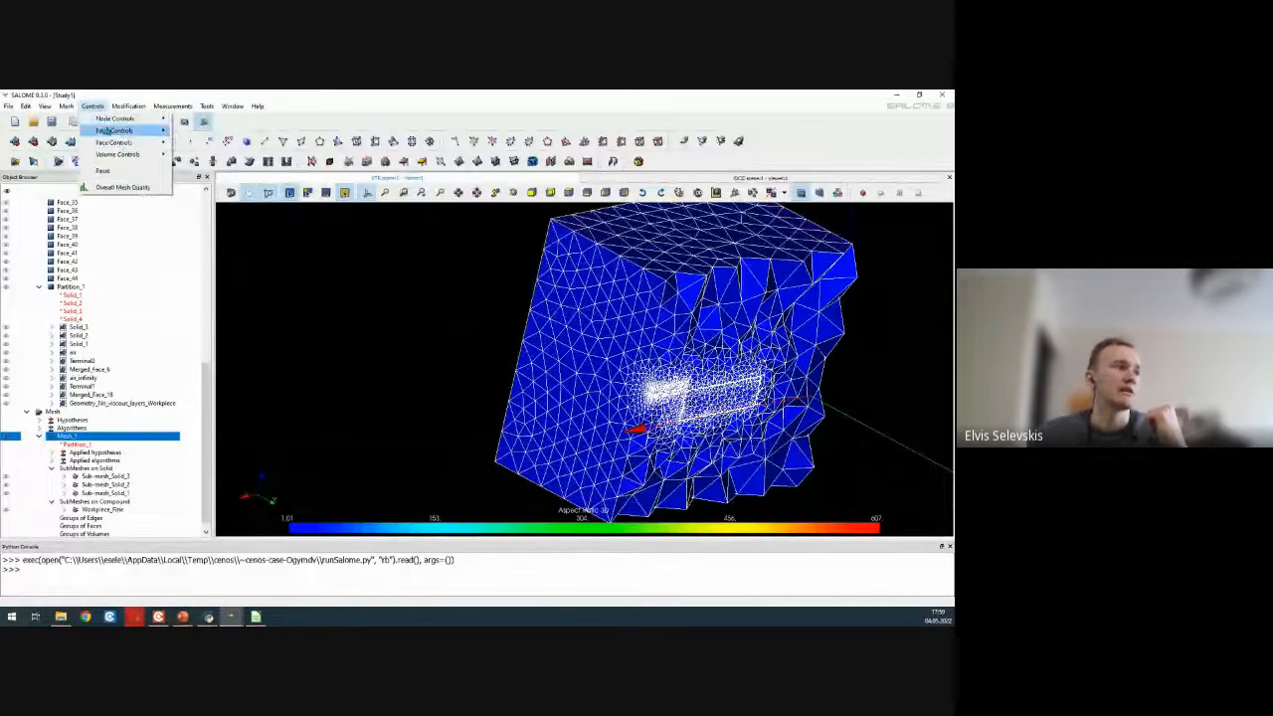
mouse_move(128, 107)
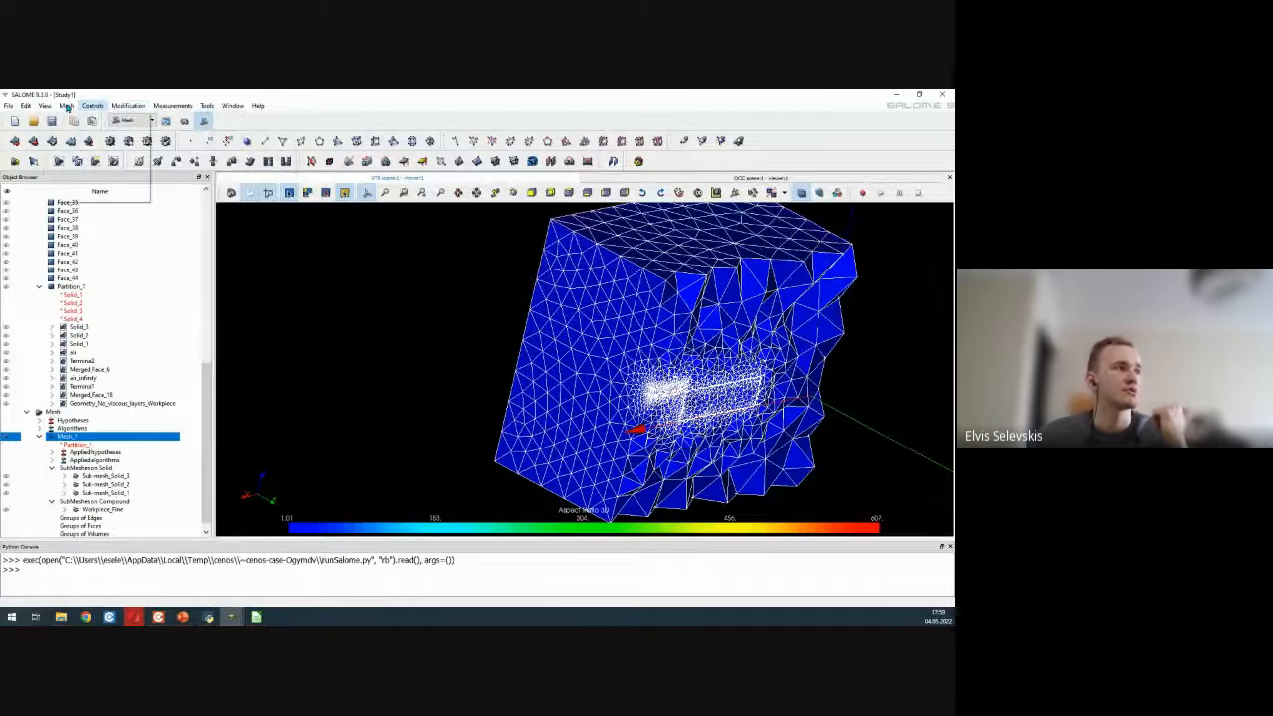
mouse_move(68, 107)
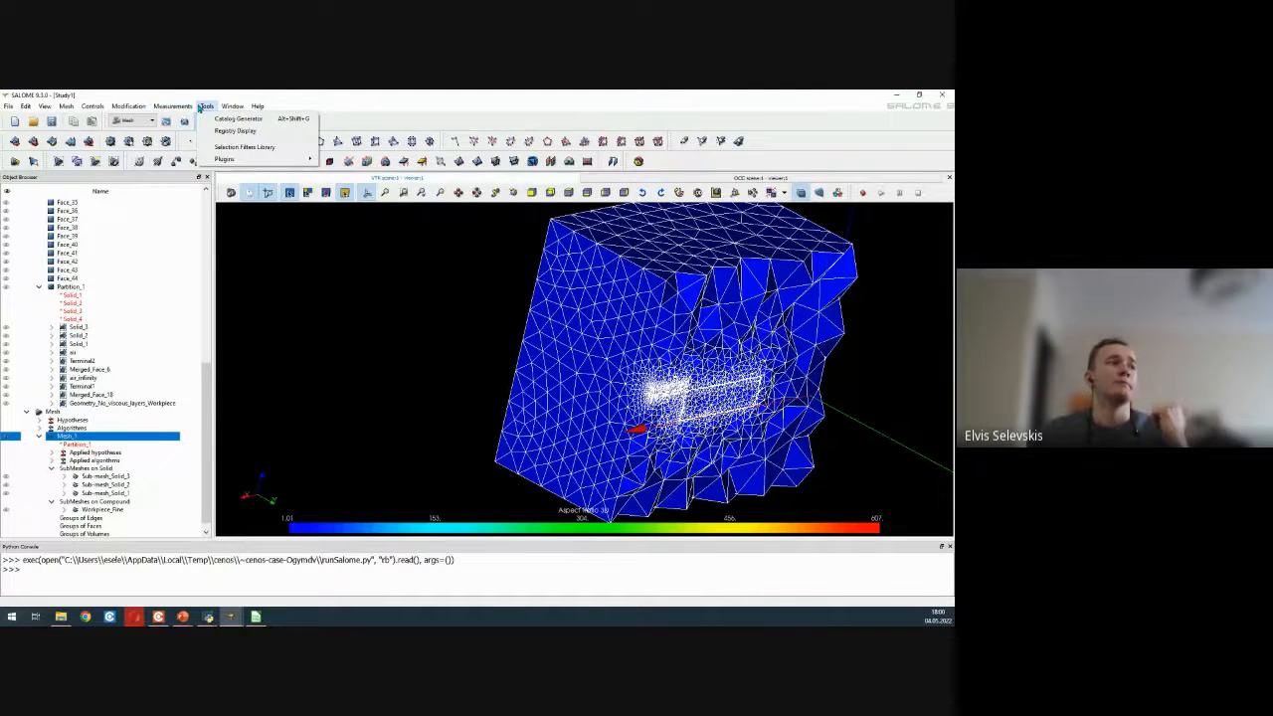
mouse_move(267, 106)
left_click(407, 318)
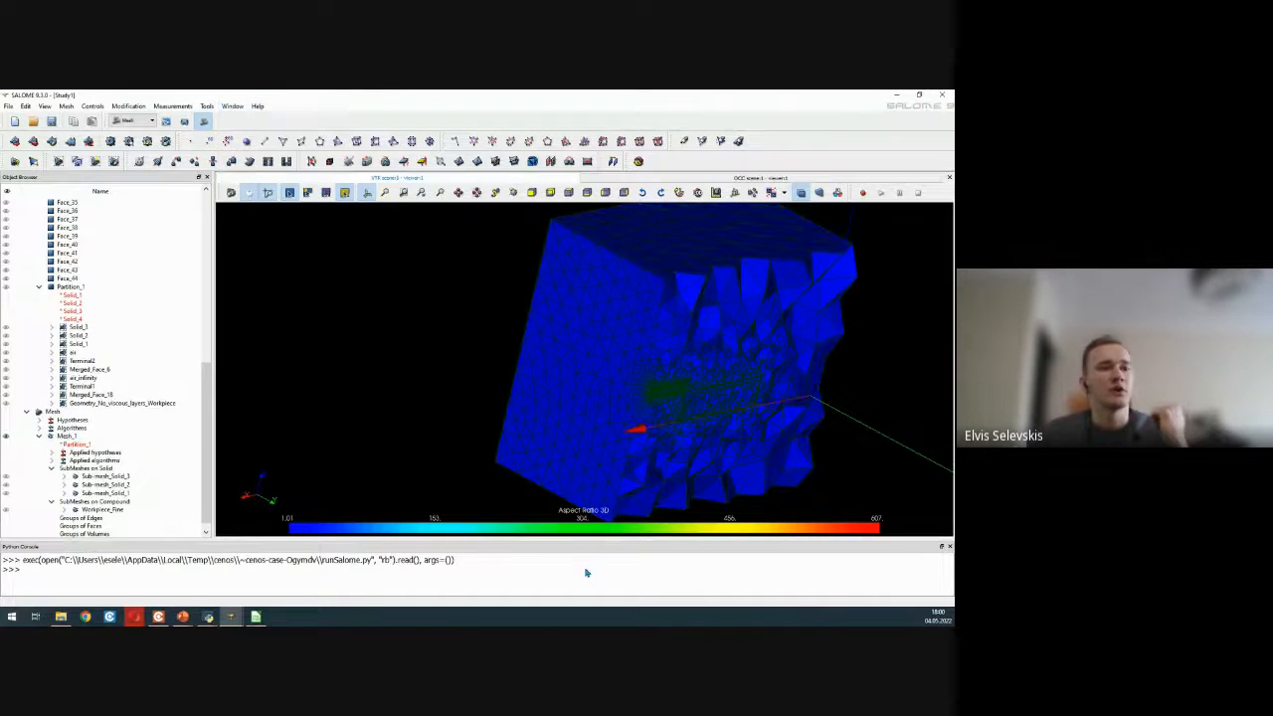
right_click_drag(868, 469, 806, 420, "ctrl")
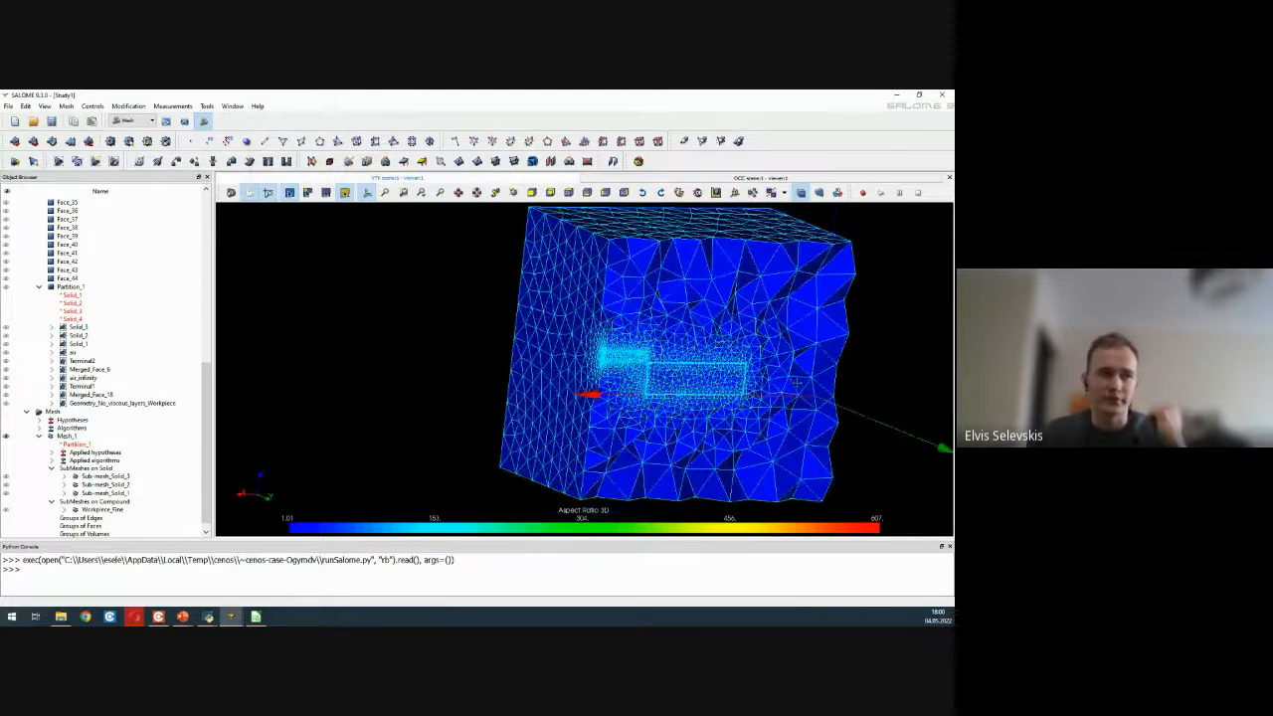
middle_click_drag(795, 383, 665, 380, "ctrl")
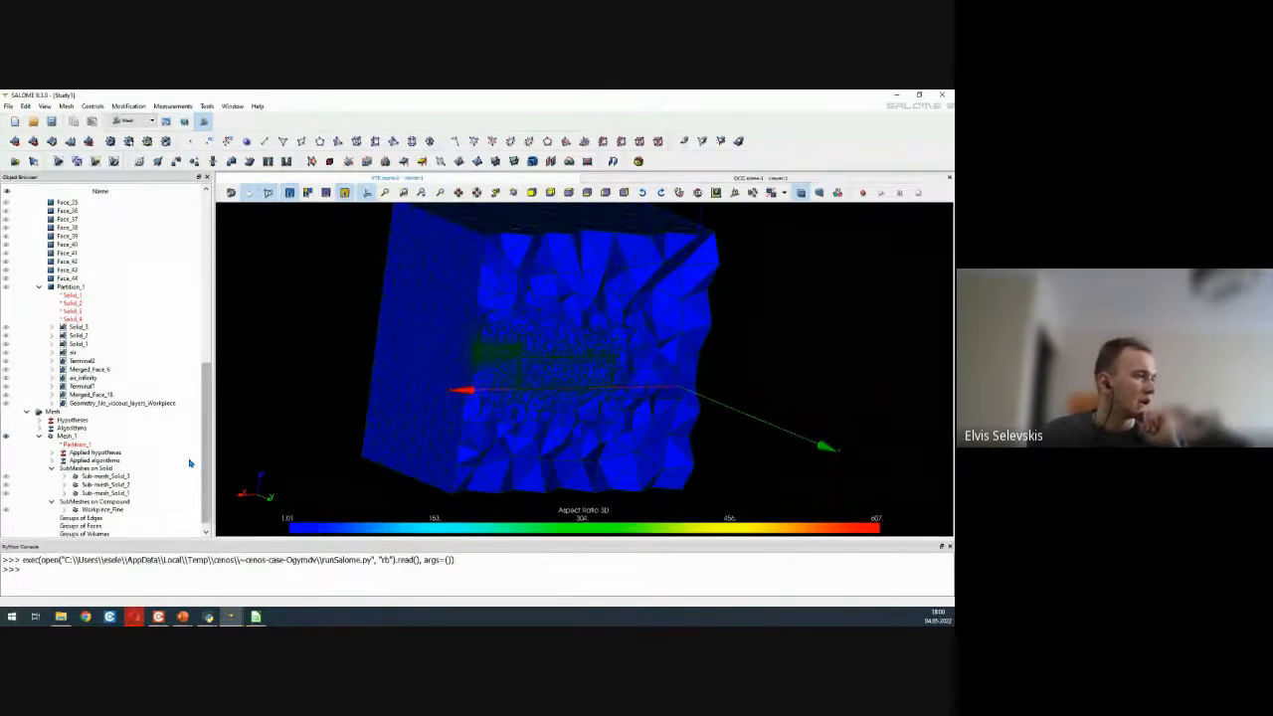
scroll(189, 467, "down", 1)
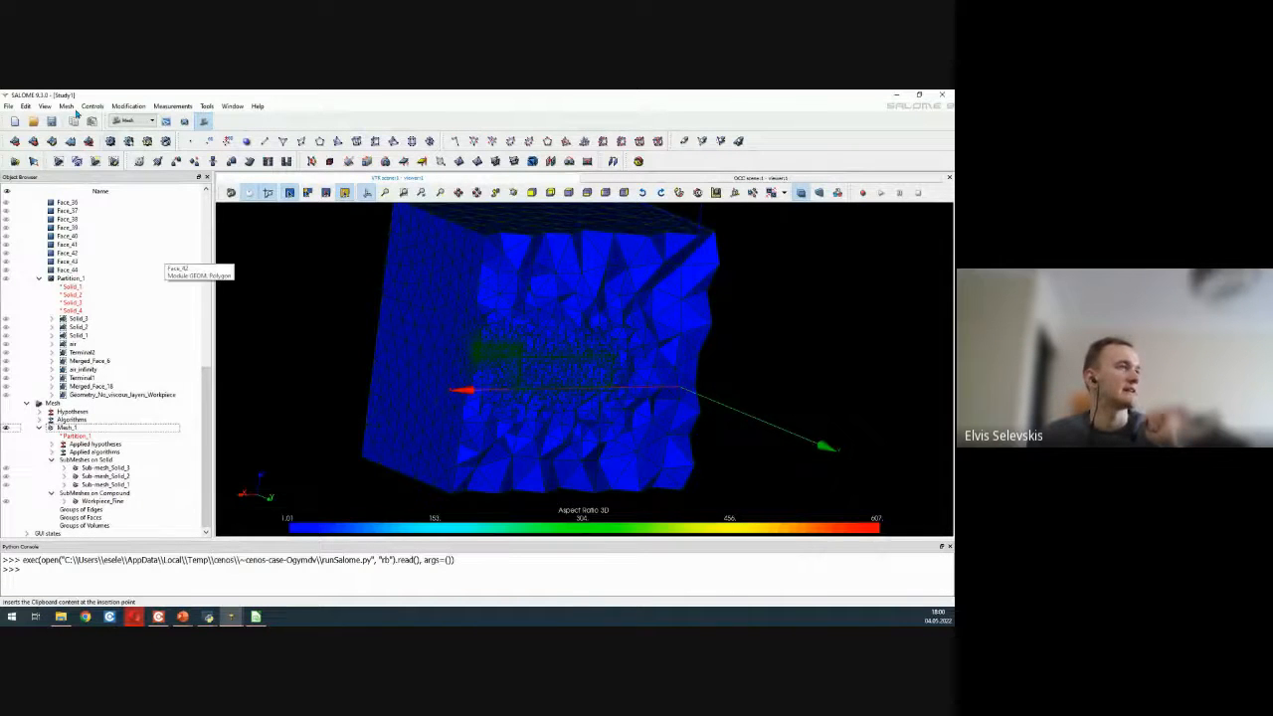
left_click(45, 106)
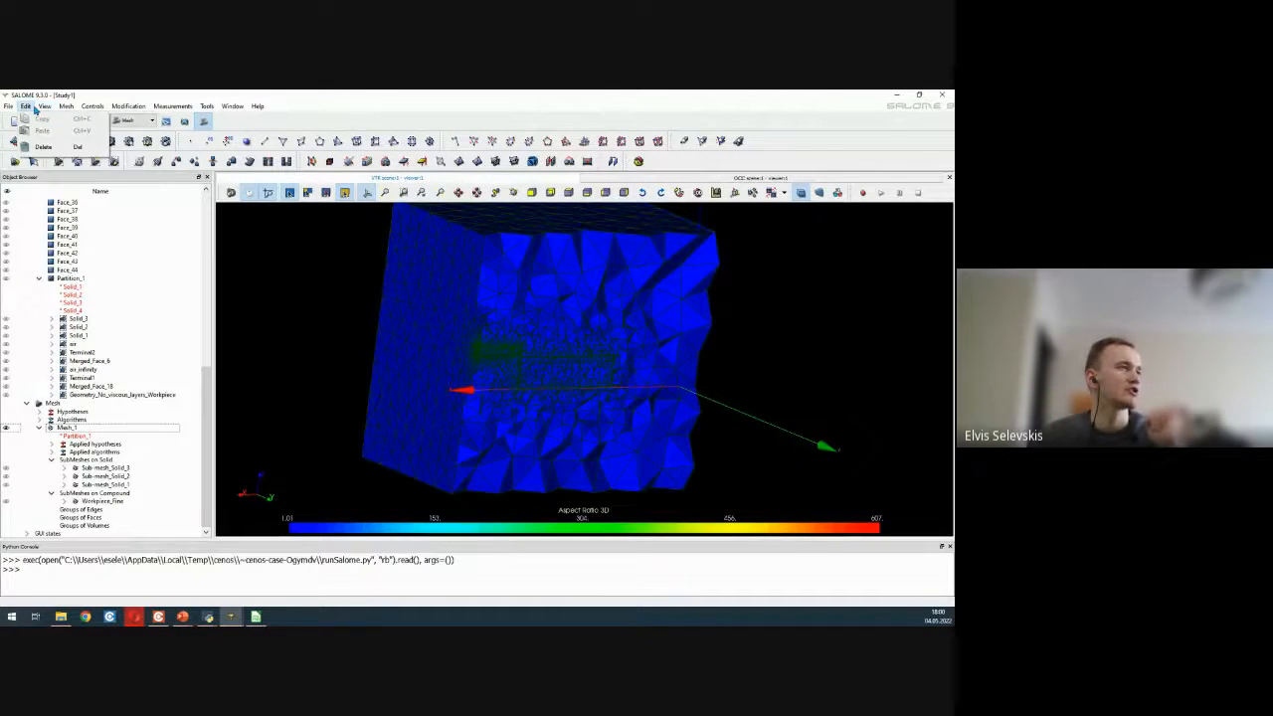
left_click(276, 127)
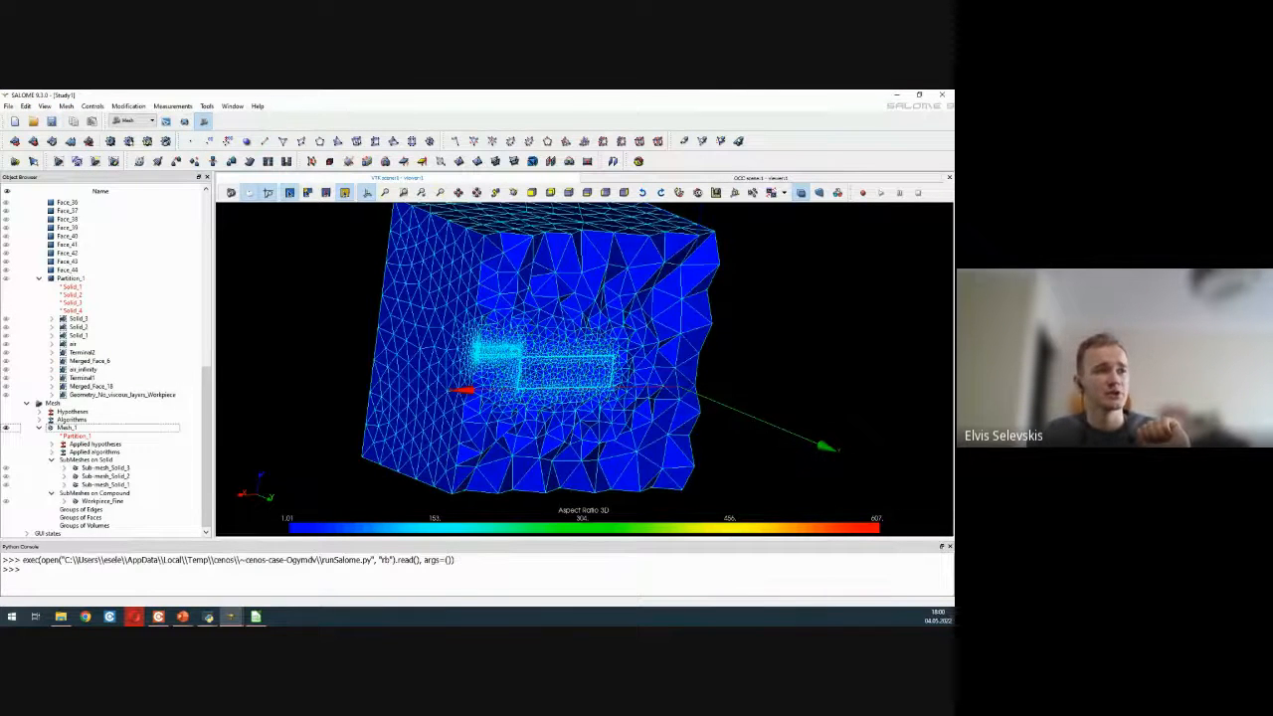
scroll(524, 376, "up", 8)
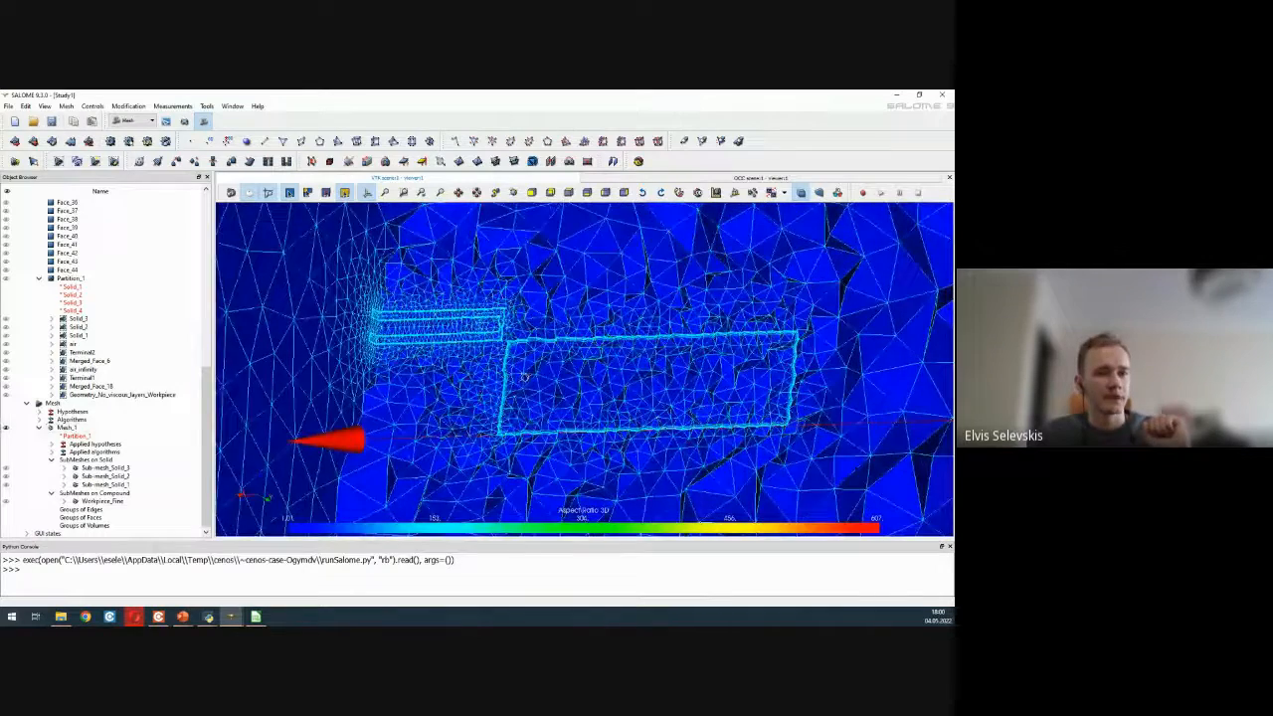
right_click_drag(524, 376, 601, 388, "ctrl")
scroll(600, 387, "down", 8)
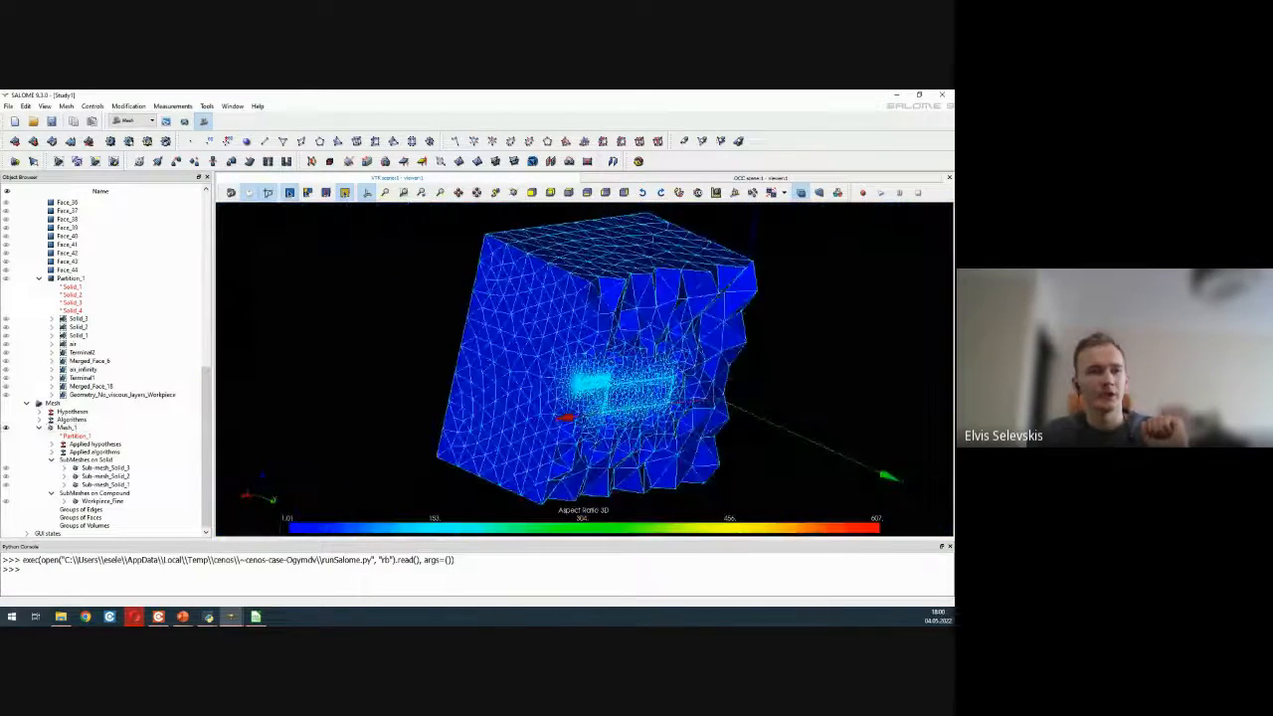
middle_click_drag(601, 387, 579, 370, "ctrl")
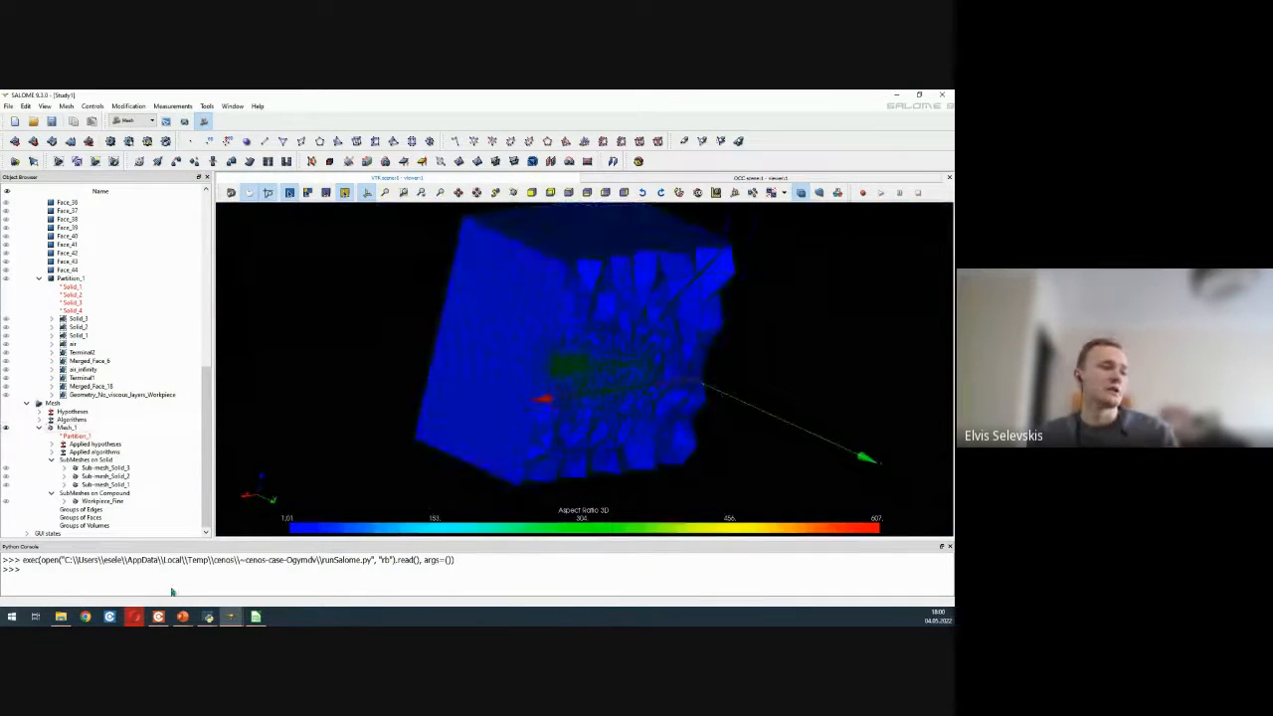
- Check the mesh status on the Geometry page in CENOS, and return to SALOME to view the clipped mesh around the embedded rectangular regions
left_click(158, 616)
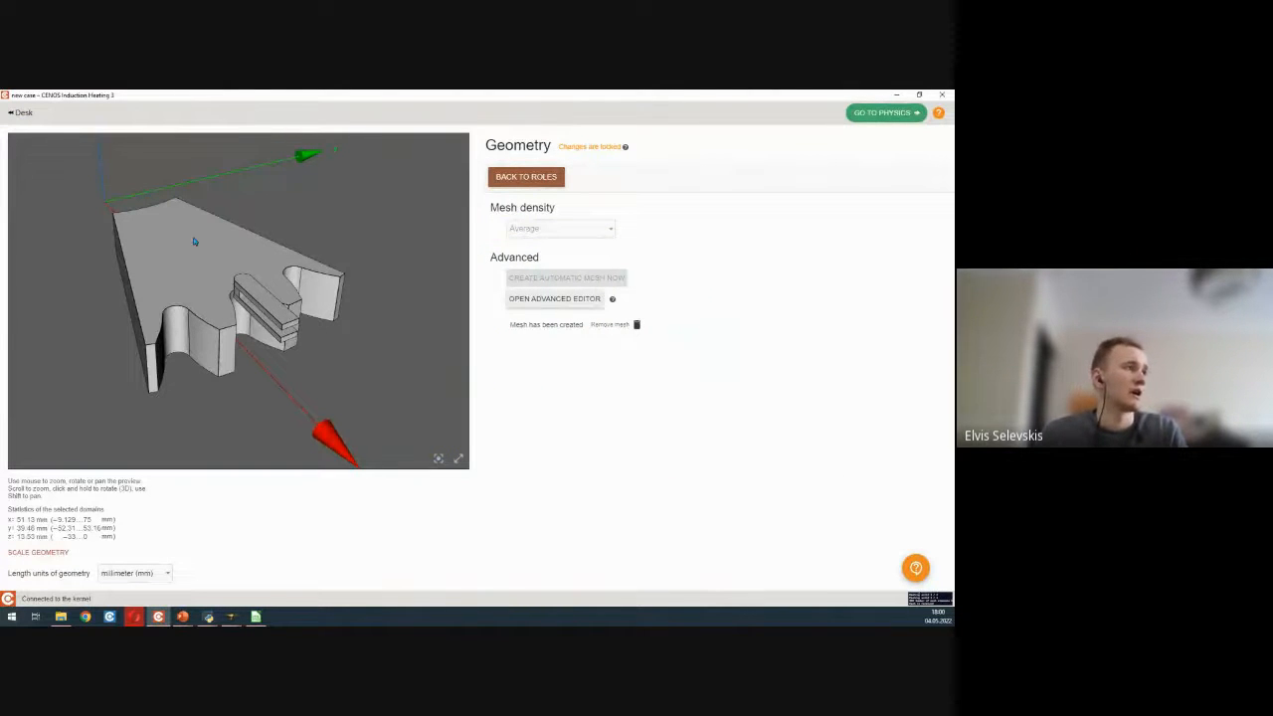
left_click(895, 94)
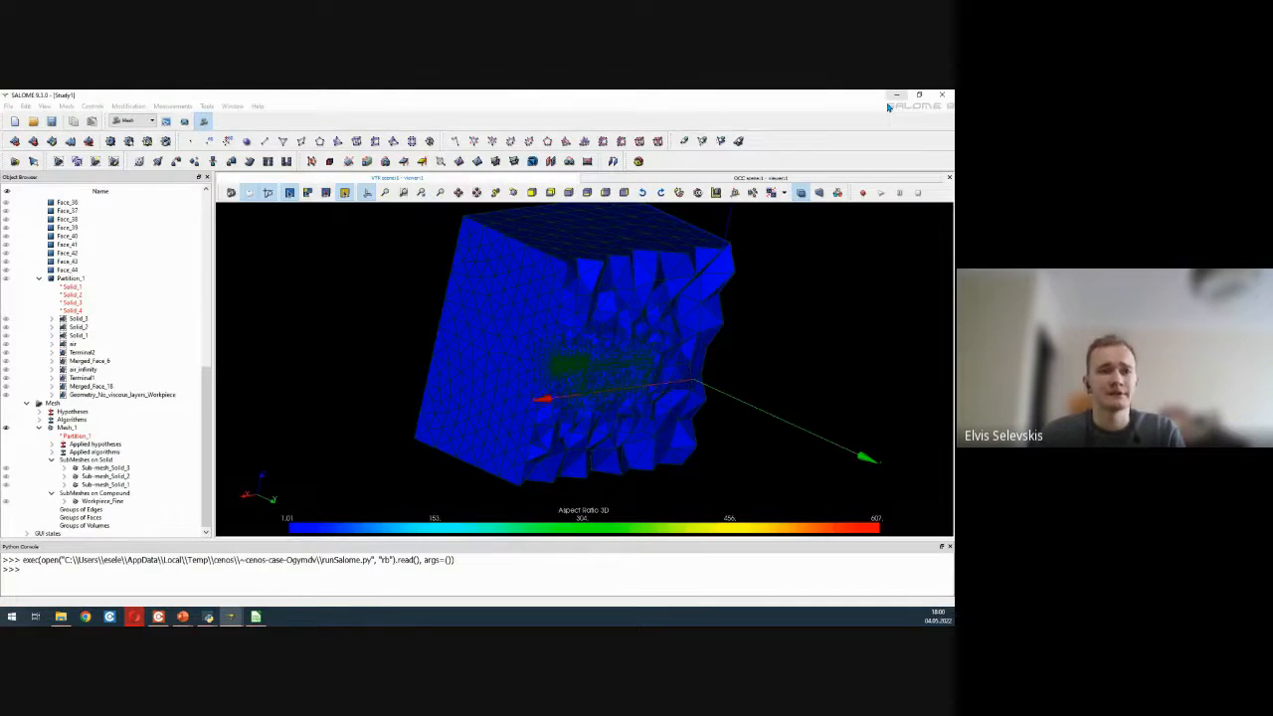
left_click_drag(672, 372, 674, 382)
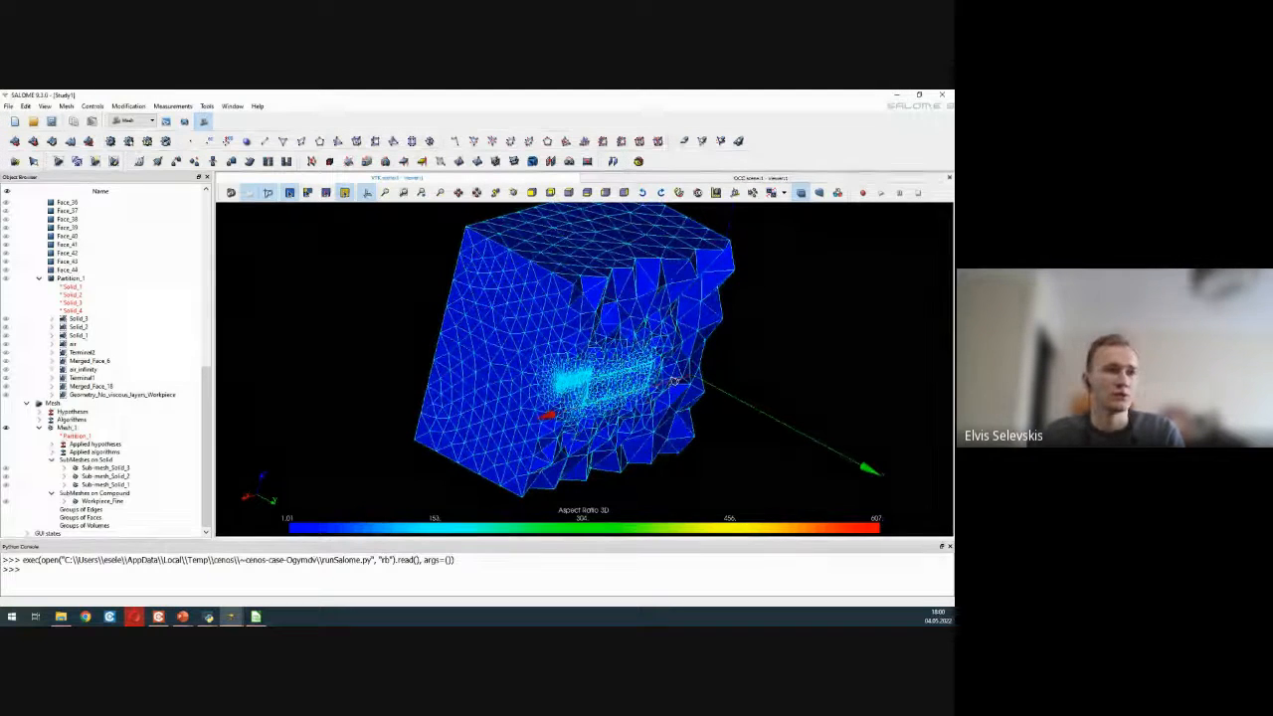
middle_click_drag(674, 382, 624, 368)
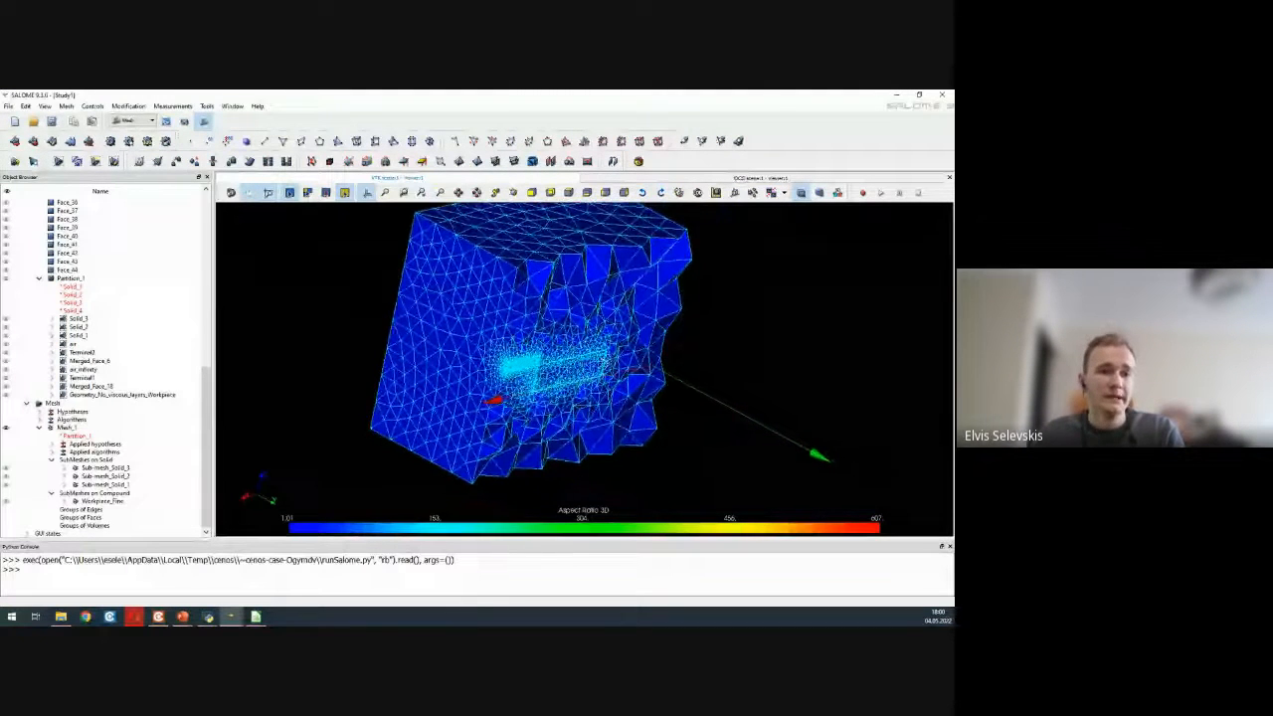
left_click_drag(602, 363, 548, 372)
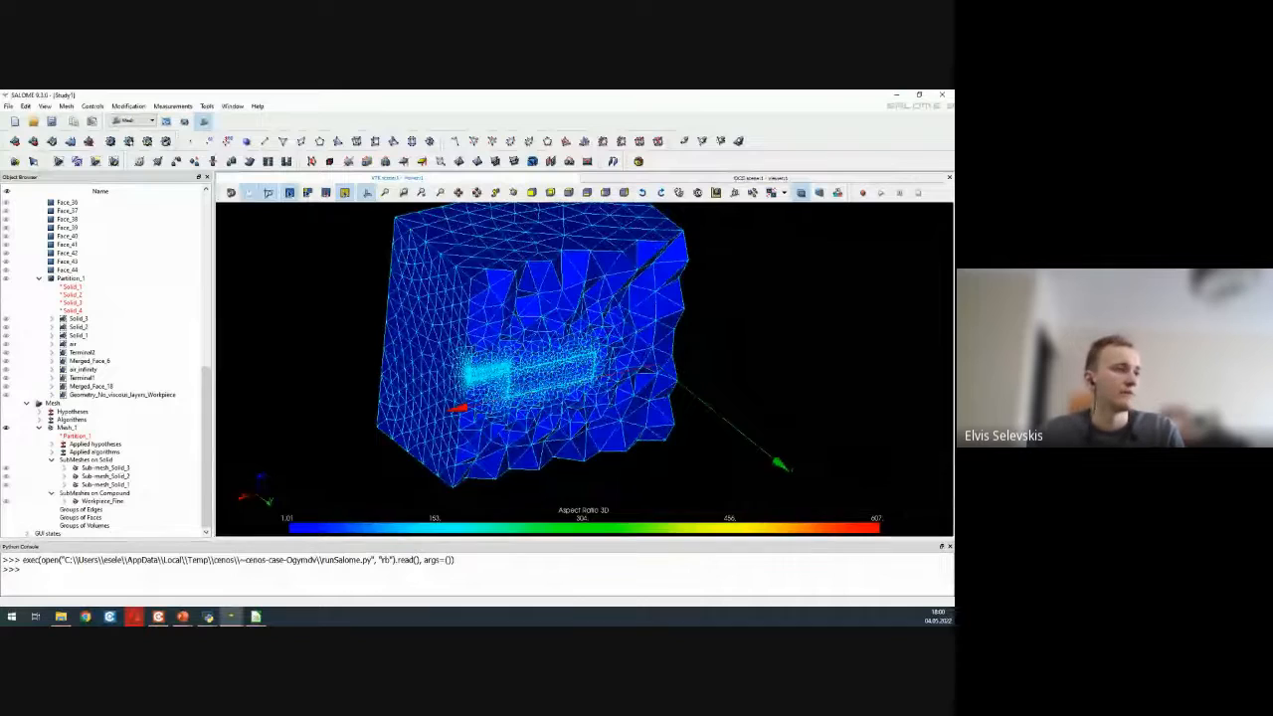
scroll(557, 368, "up", 5)
scroll(542, 373, "down", 2)
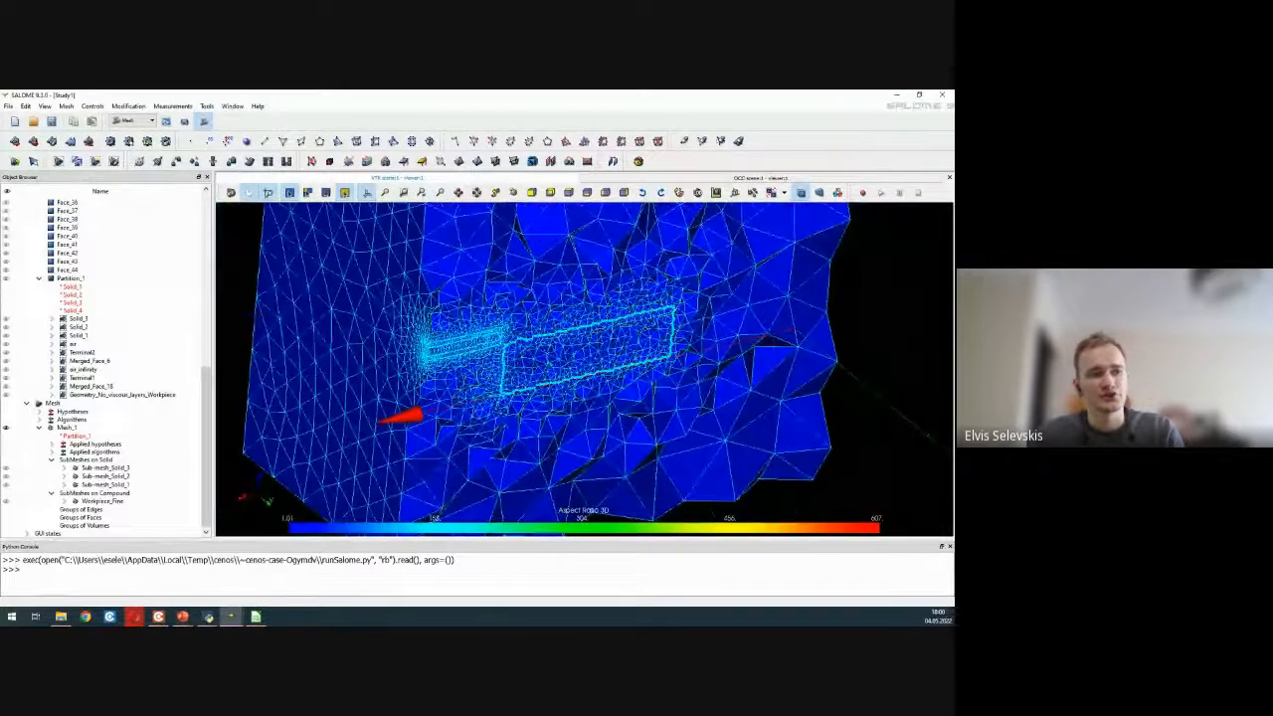
- Show Sub-mesh_Solid_3 and Sub-mesh_Solid_2 in the clipped mesh and examine them around the thin embedded region
scroll(562, 343, "up", 3)
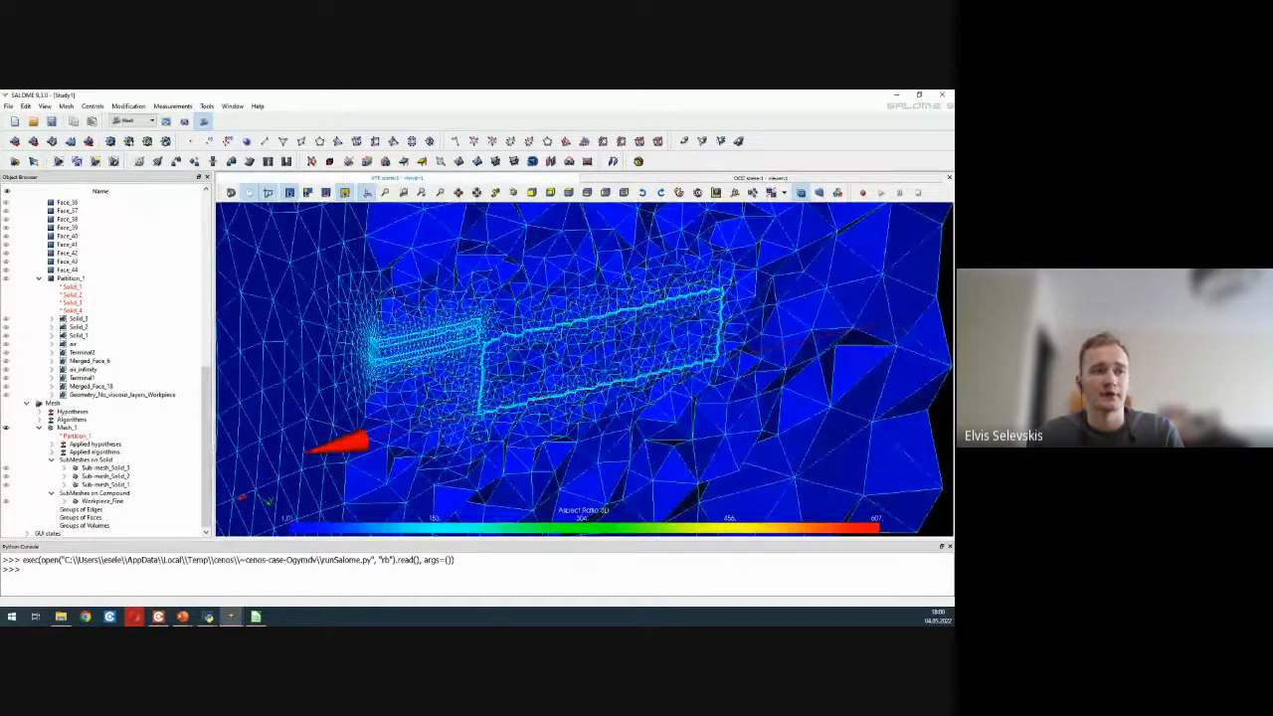
left_click_drag(562, 348, 579, 348)
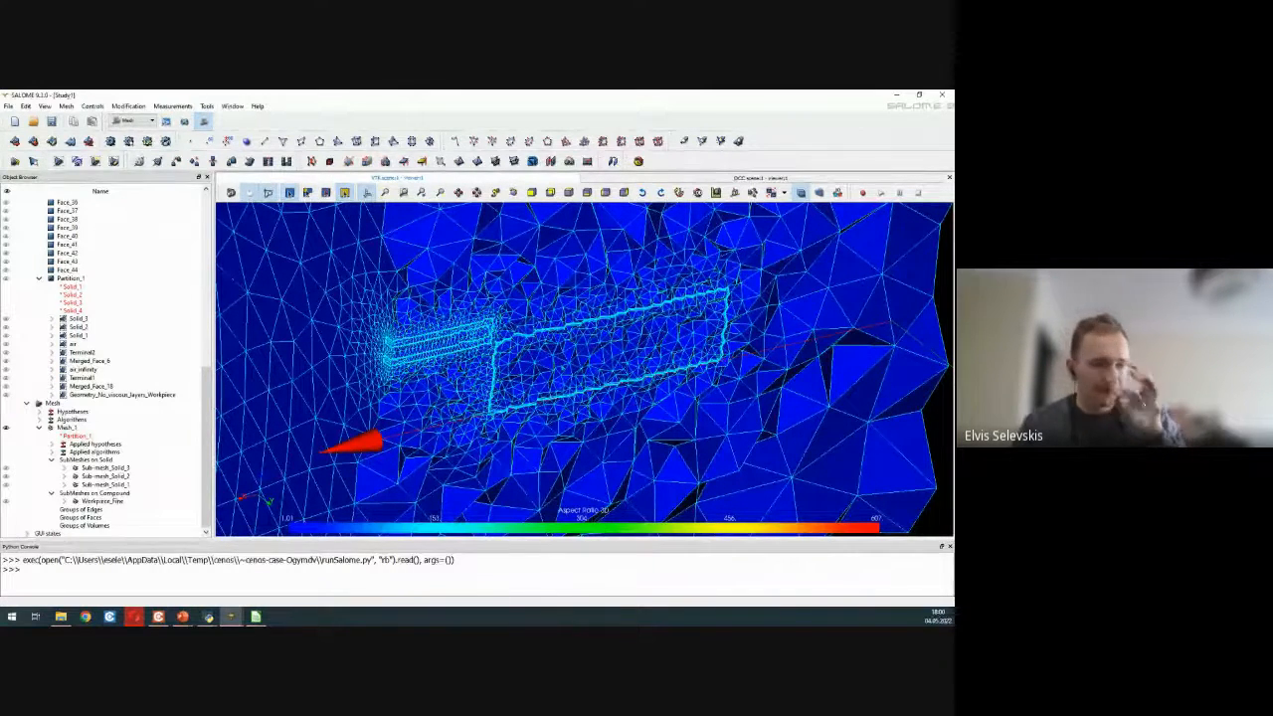
scroll(470, 343, "down", 4)
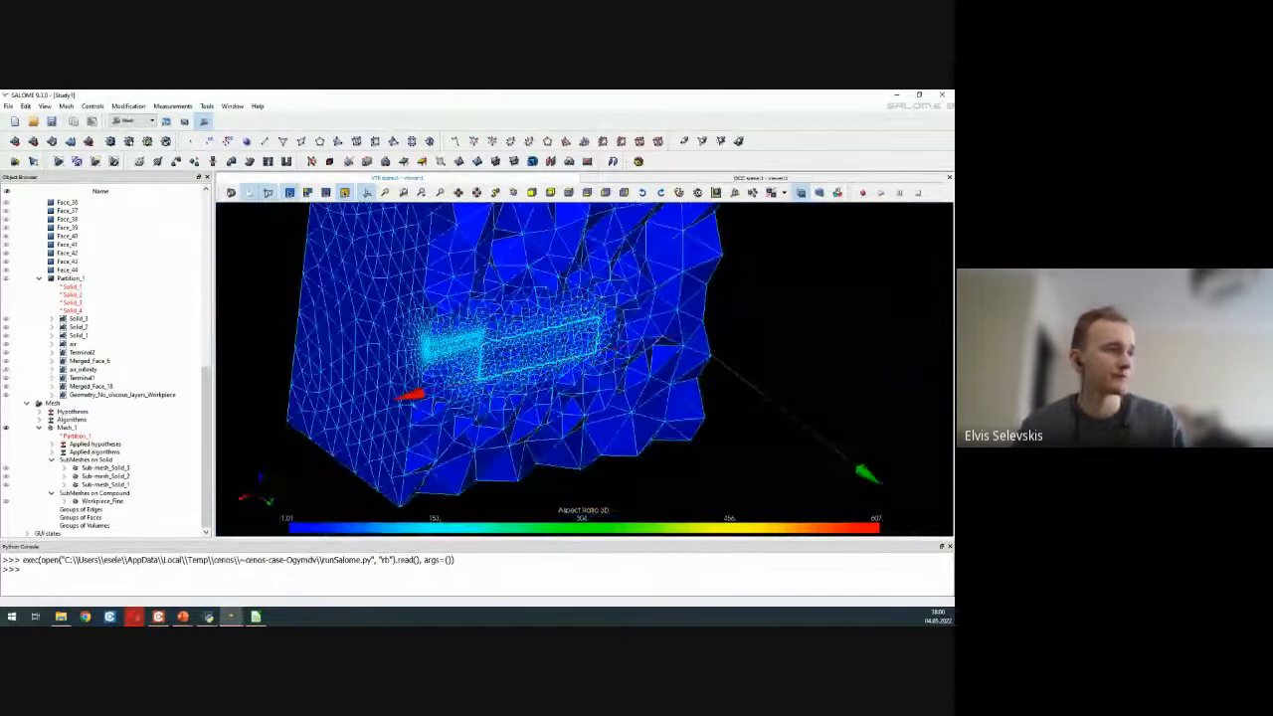
left_click(8, 469)
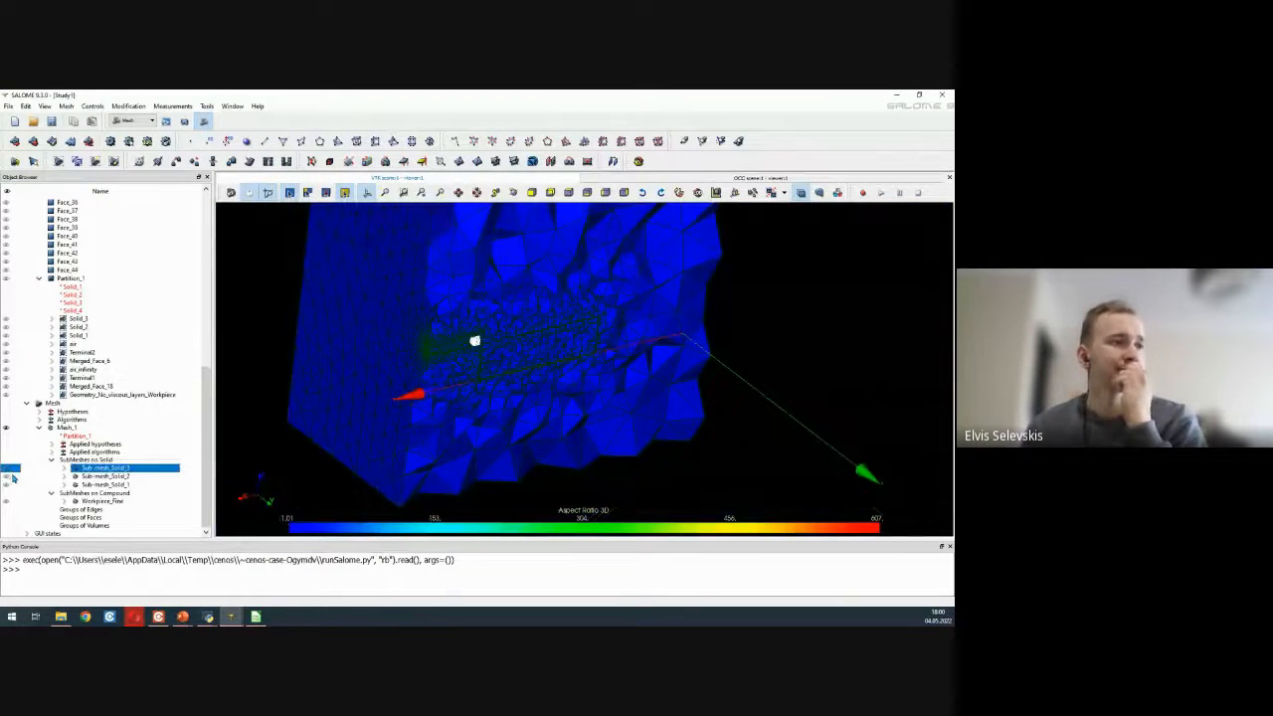
left_click(12, 478)
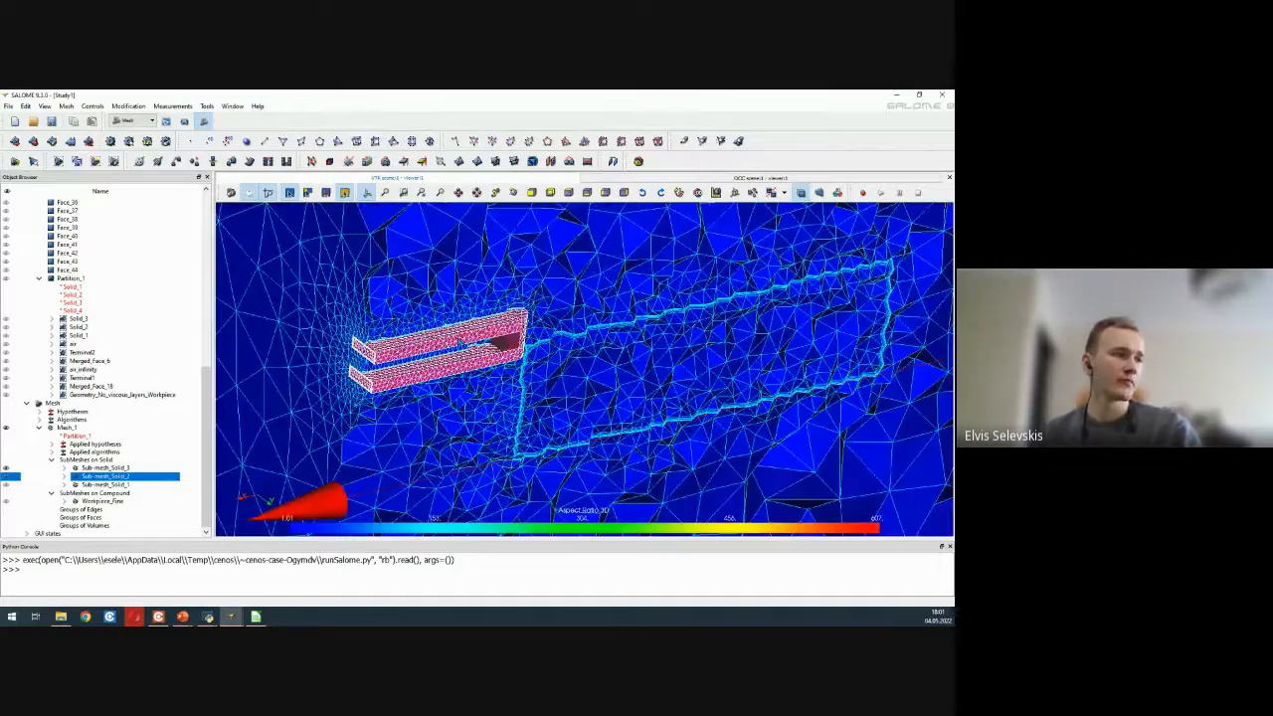
right_click_drag(460, 343, 467, 330, "ctrl")
scroll(461, 343, "down", 4)
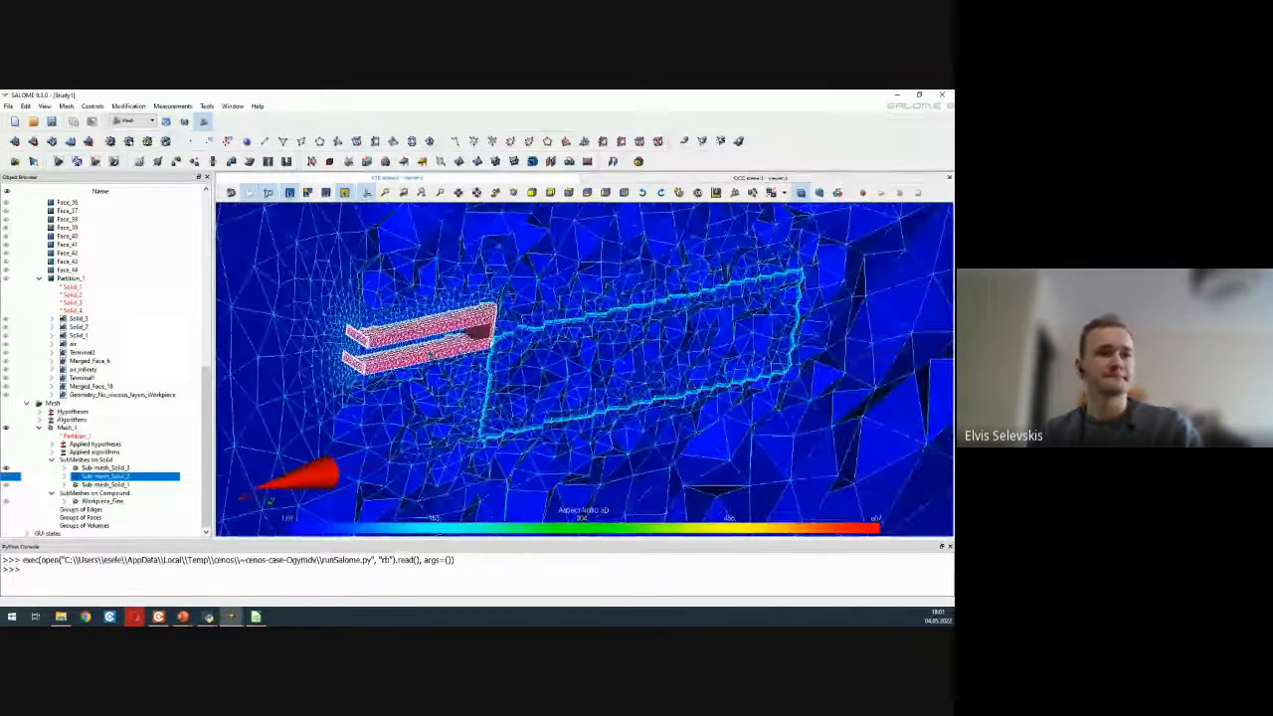
scroll(585, 368, "down", 2)
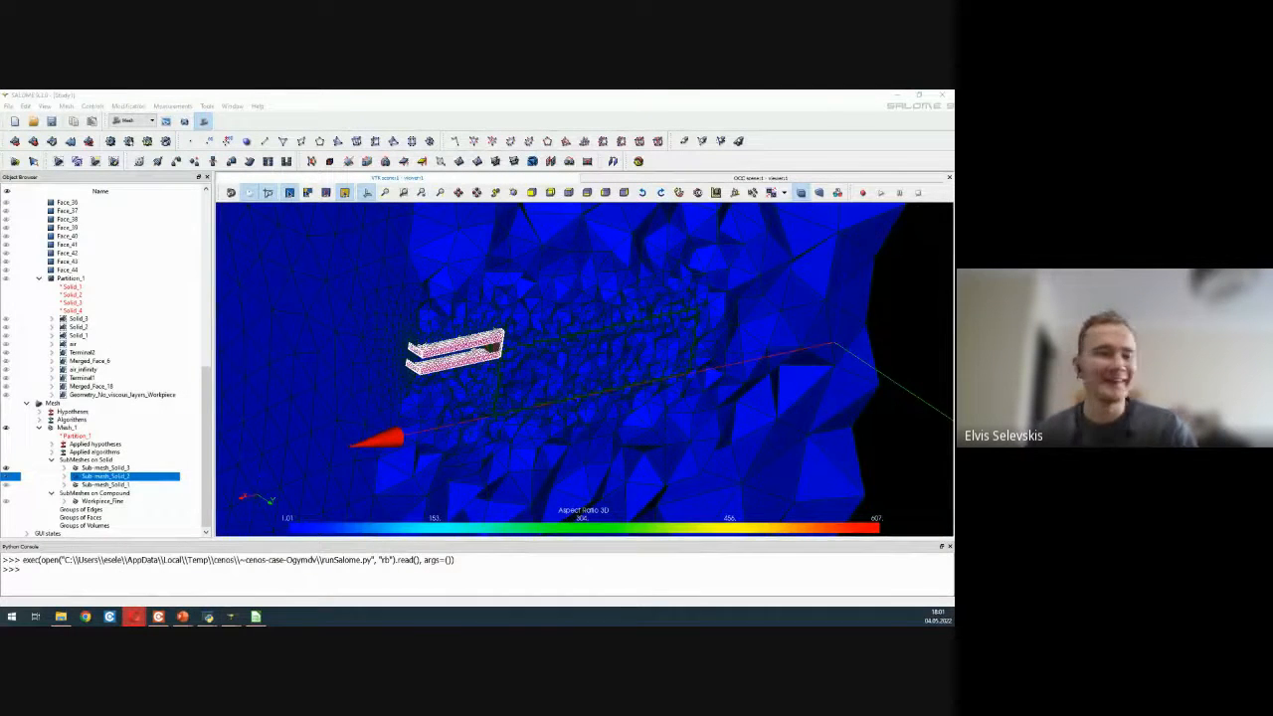
- Show Sub-mesh_Solid_1 in the clipped mesh and examine the block from several angles
left_click(7, 486)
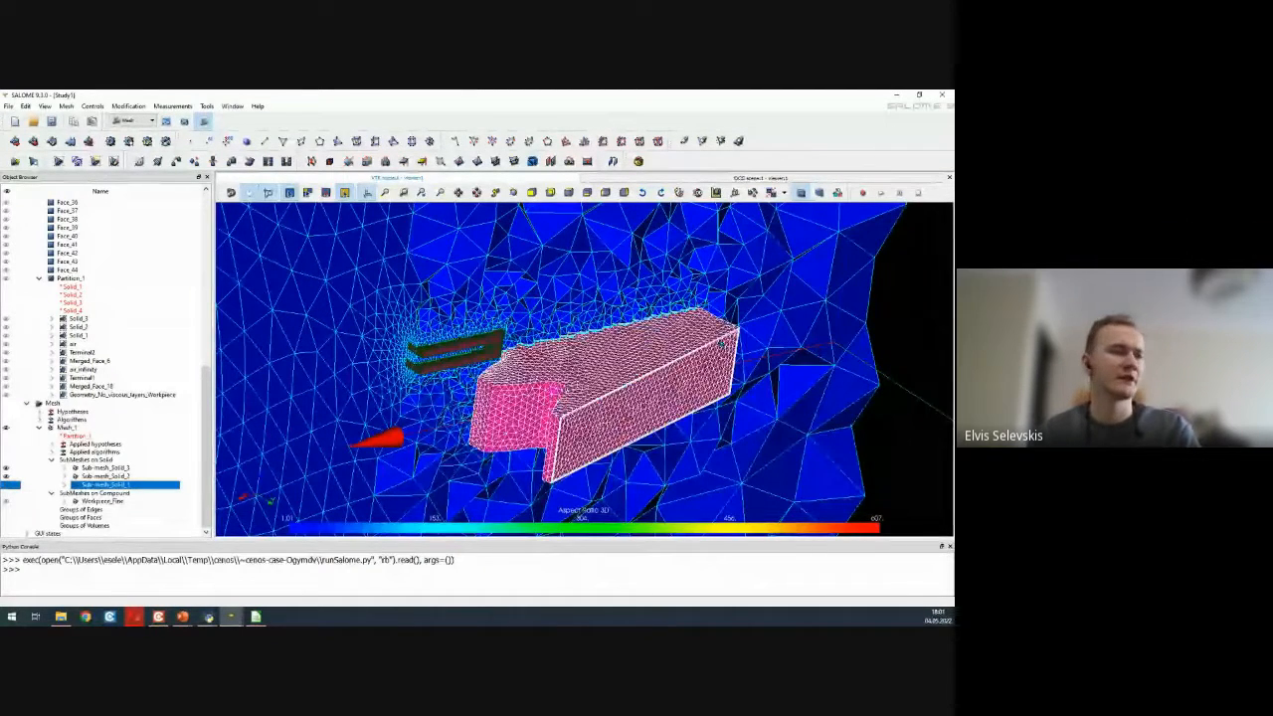
scroll(537, 411, "down", 5)
scroll(538, 411, "up", 4)
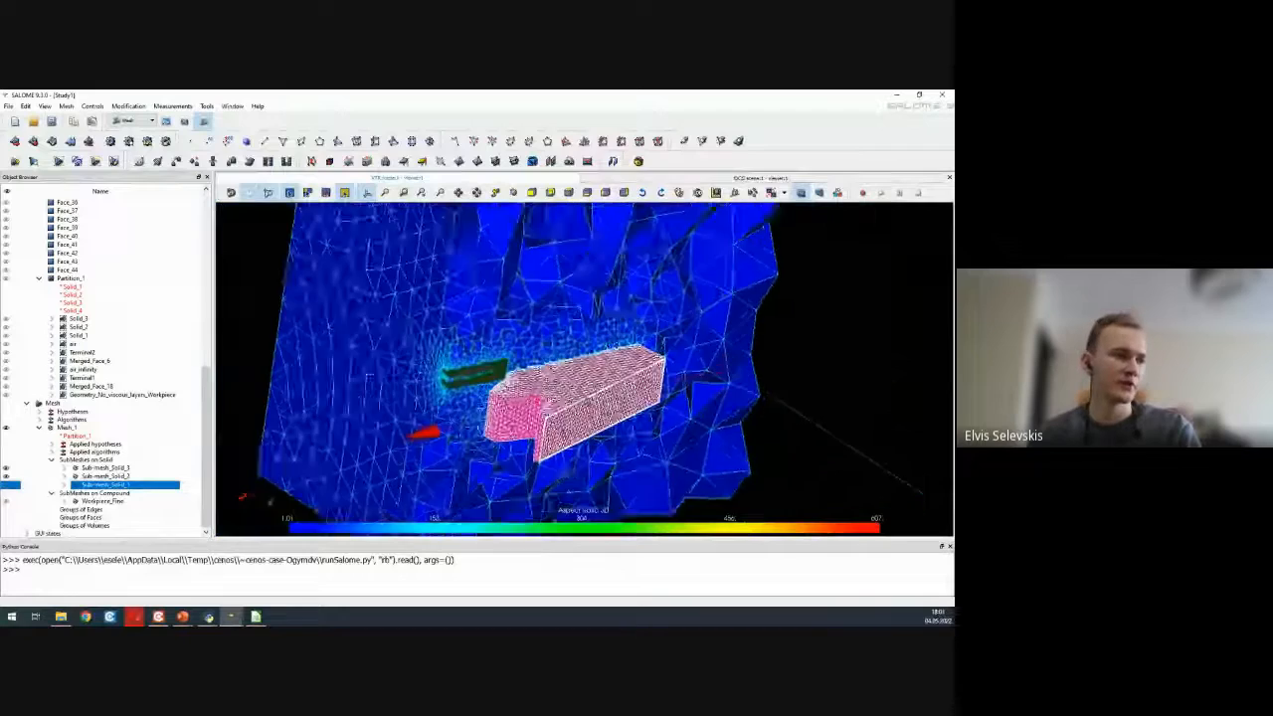
right_click_drag(538, 411, 617, 302, "ctrl")
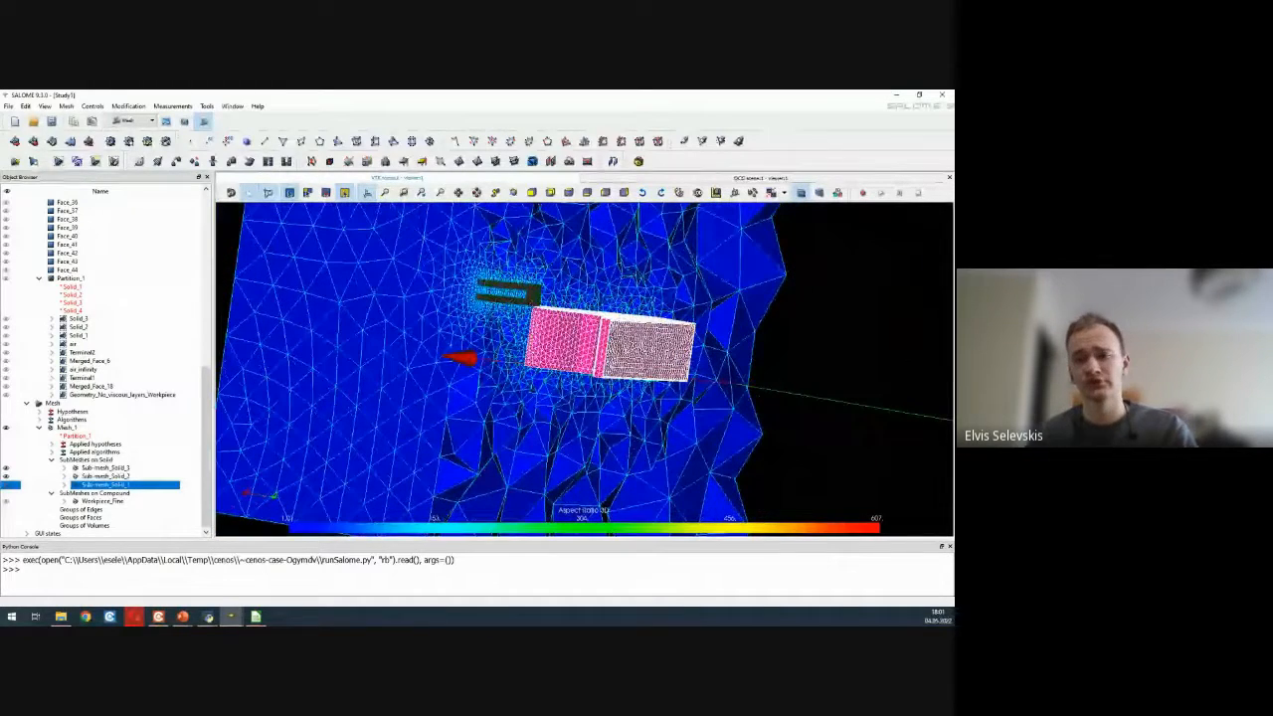
right_click_drag(561, 365, 586, 460, "ctrl")
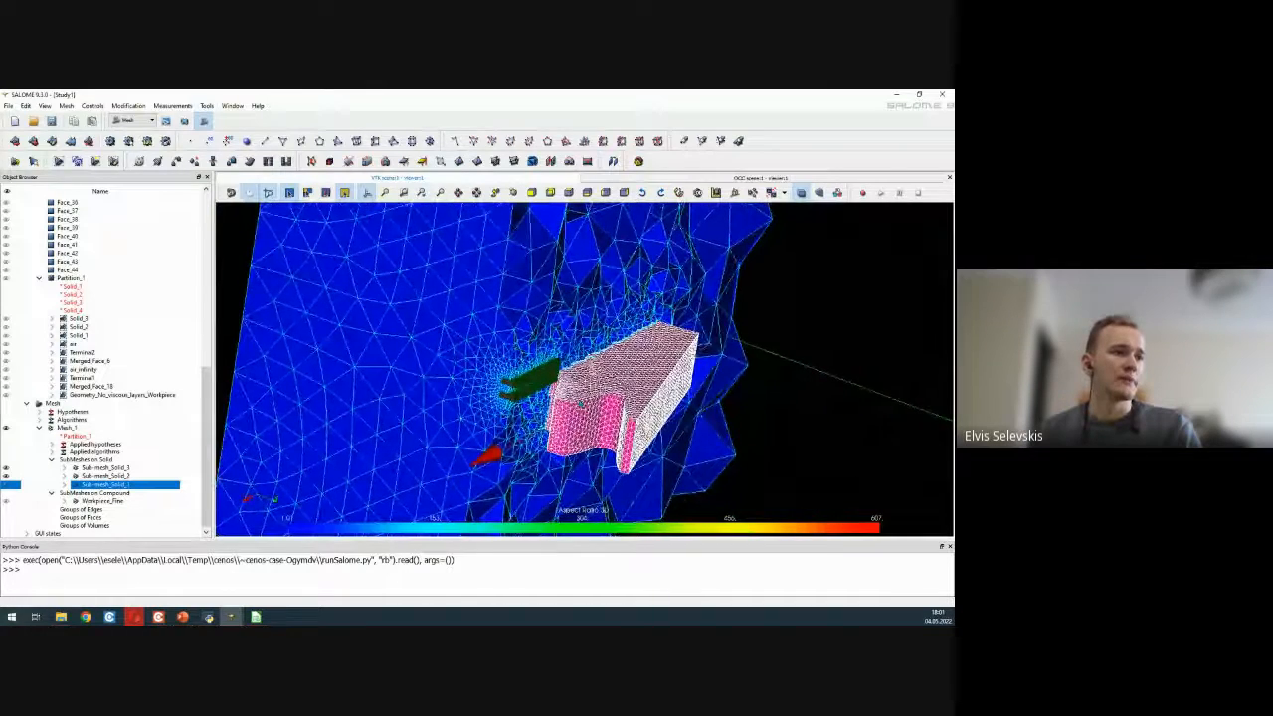
right_click_drag(581, 402, 530, 400, "ctrl")
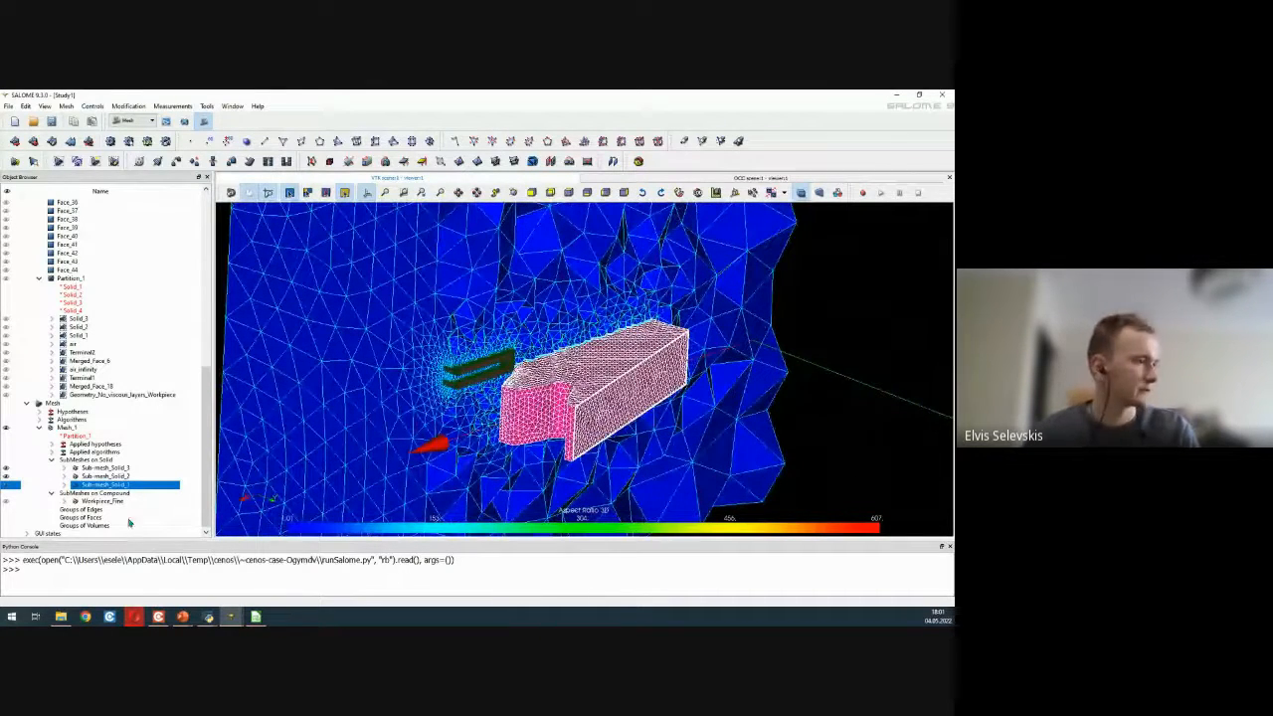
- Switch to the CENOS documentation in the browser and open the geometry guide on making a good CAD
left_click(132, 617)
left_click(223, 577)
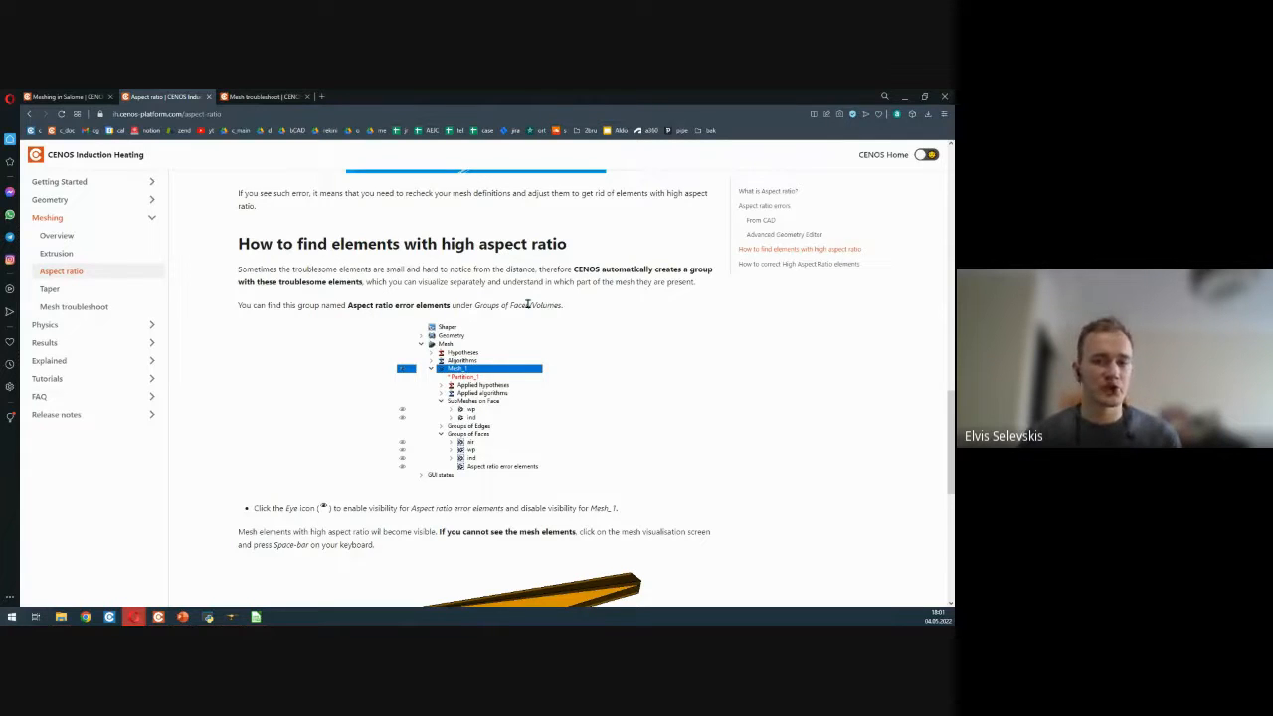
left_click(107, 200)
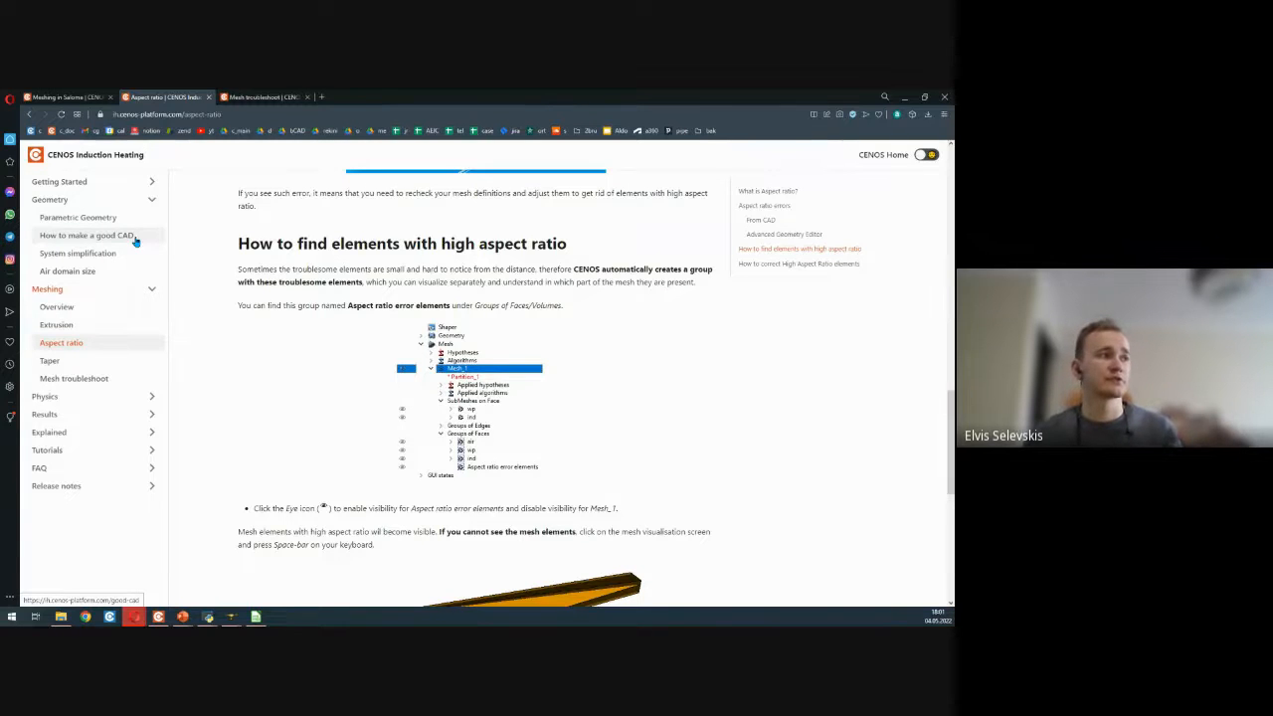
left_click(76, 237)
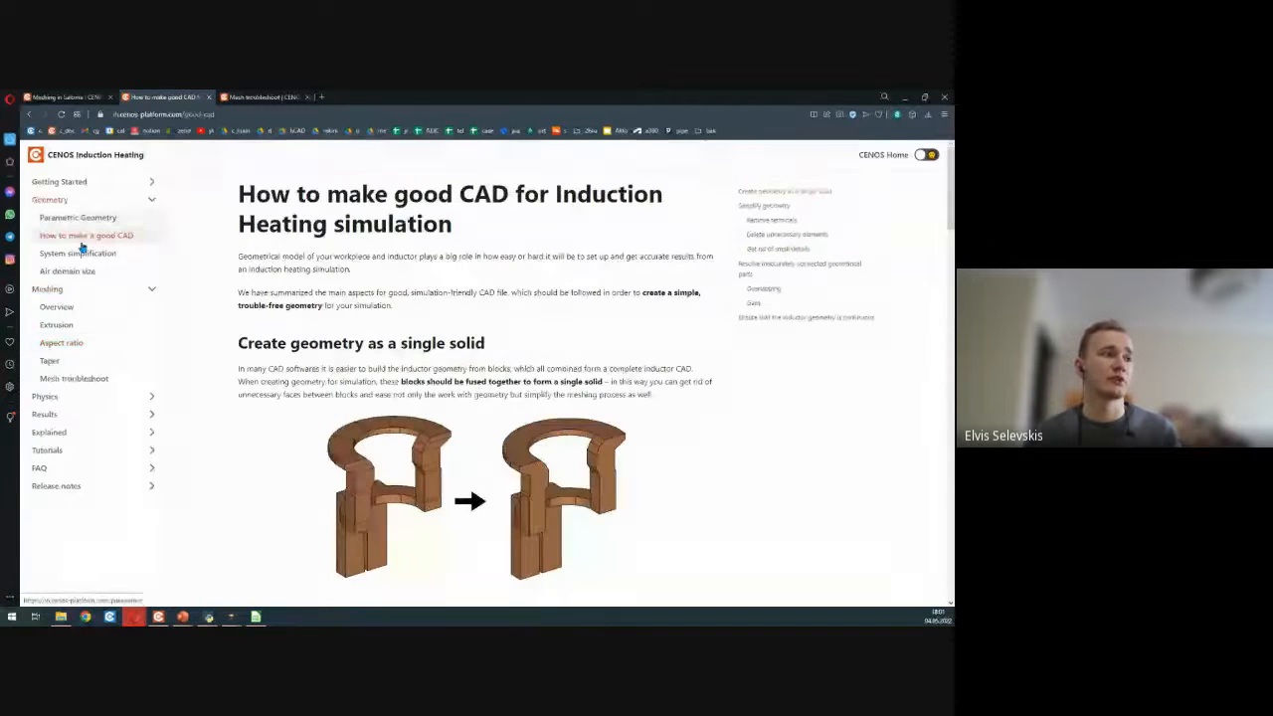
- Read the guide's advice on removing terminals, unnecessary elements and small details, and on resolving overlaps and gaps between parts
scroll(441, 269, "down", 5)
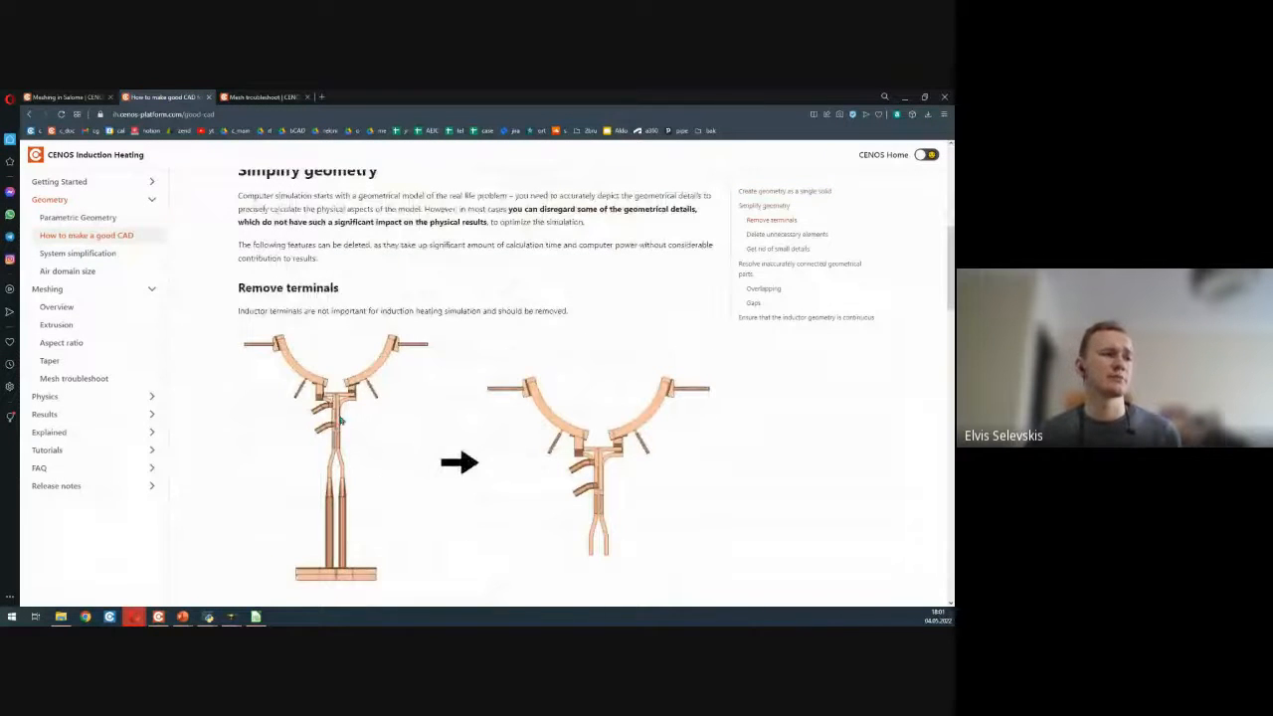
scroll(549, 308, "down", 2)
scroll(542, 360, "down", 1)
scroll(529, 344, "down", 3)
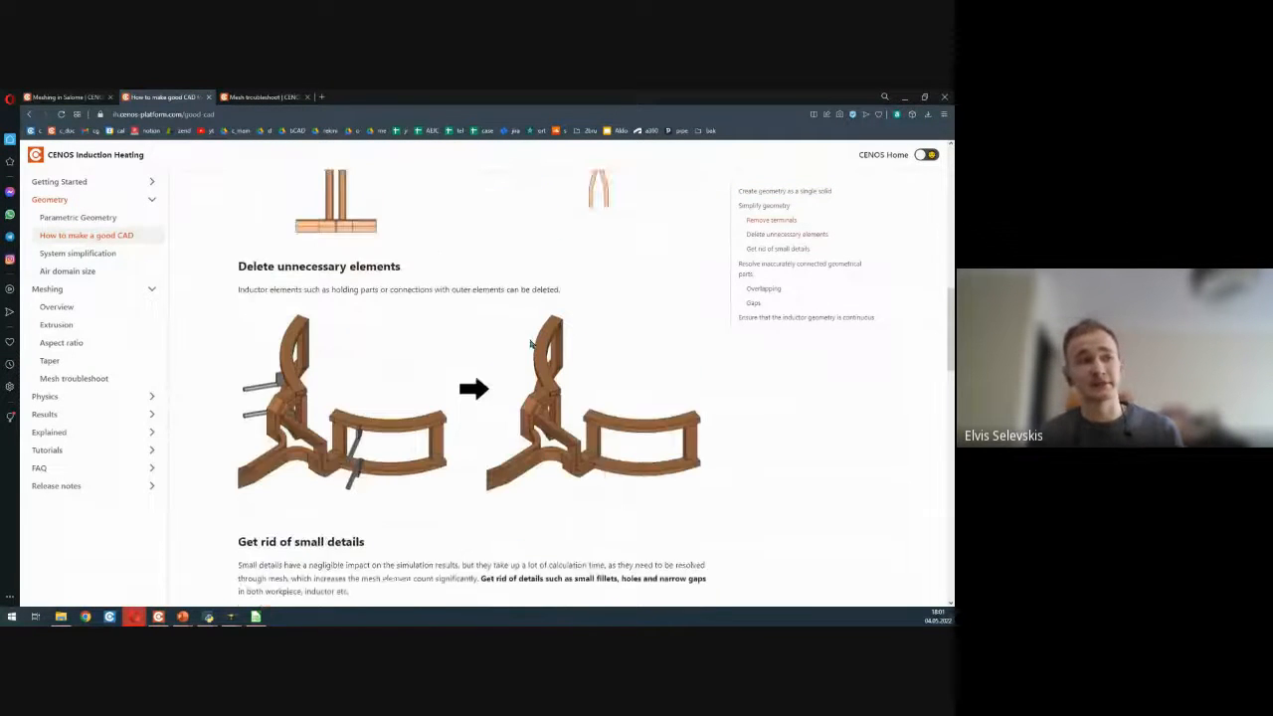
scroll(228, 294, "down", 3)
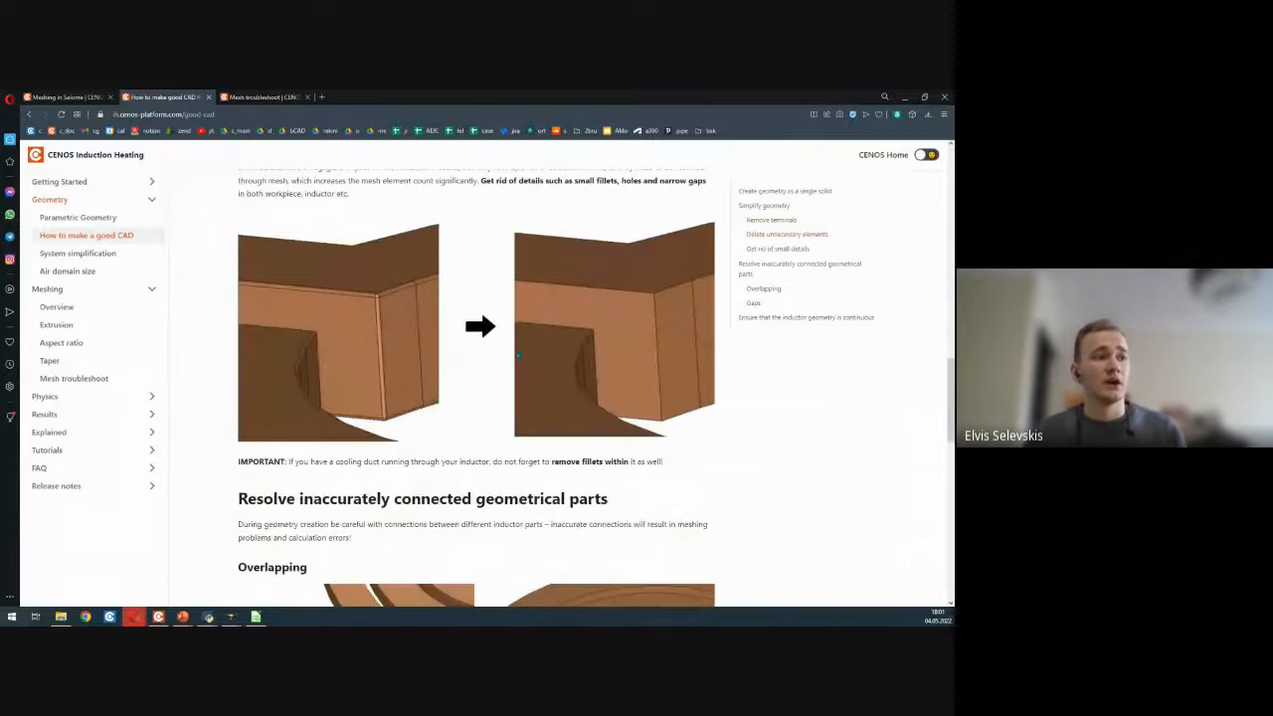
scroll(414, 435, "down", 3)
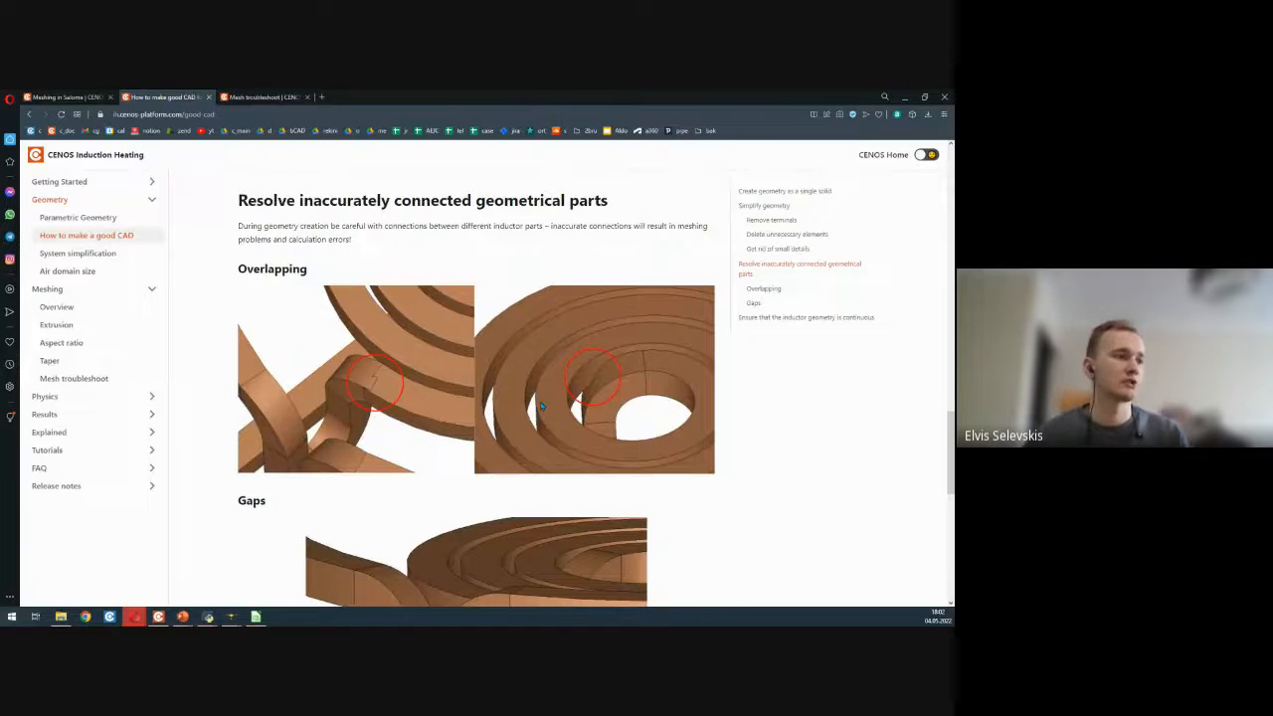
scroll(540, 402, "down", 1)
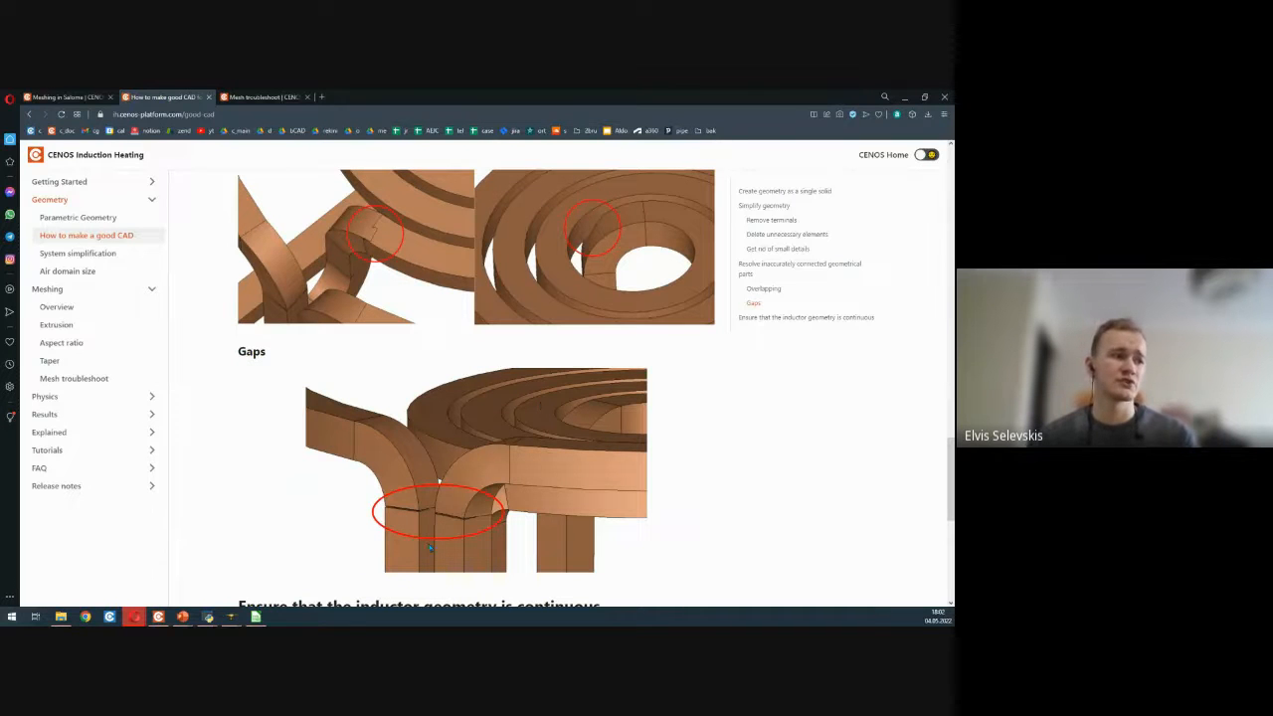
scroll(429, 547, "down", 1)
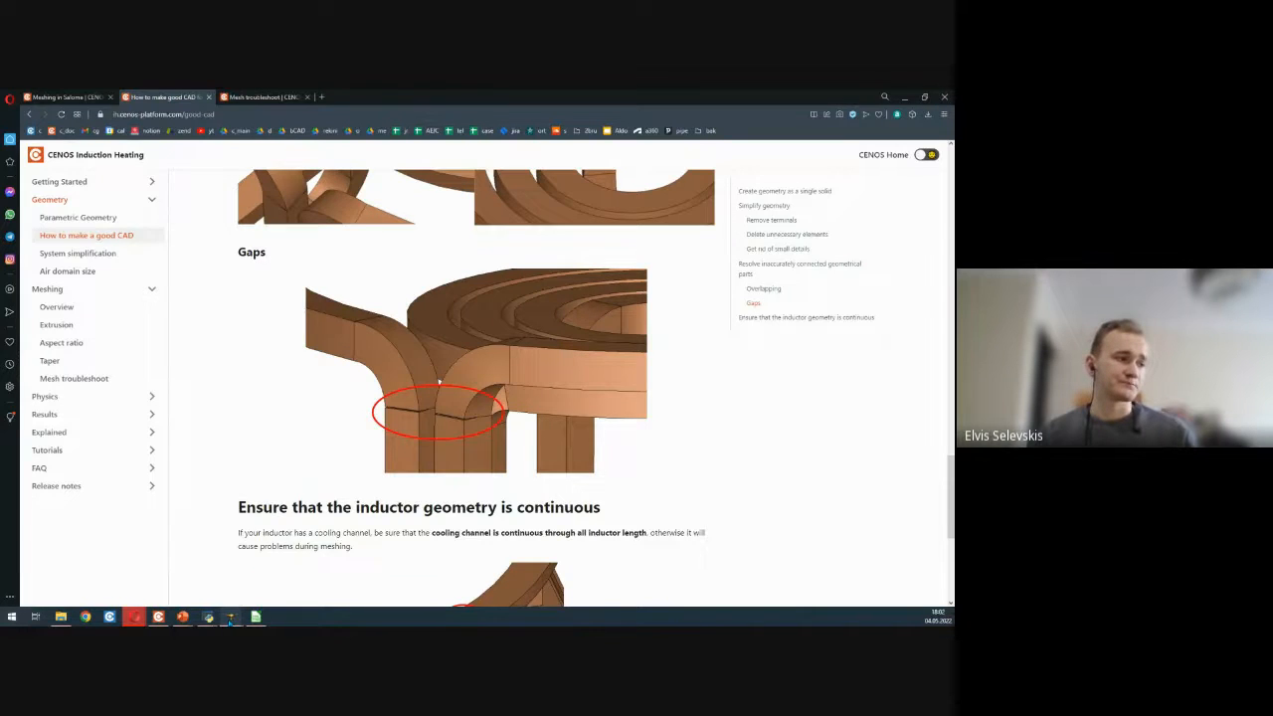
- Return to SALOME and examine the displayed sub-meshes within the whole clipped air domain
mouse_move(230, 619)
left_click(299, 580)
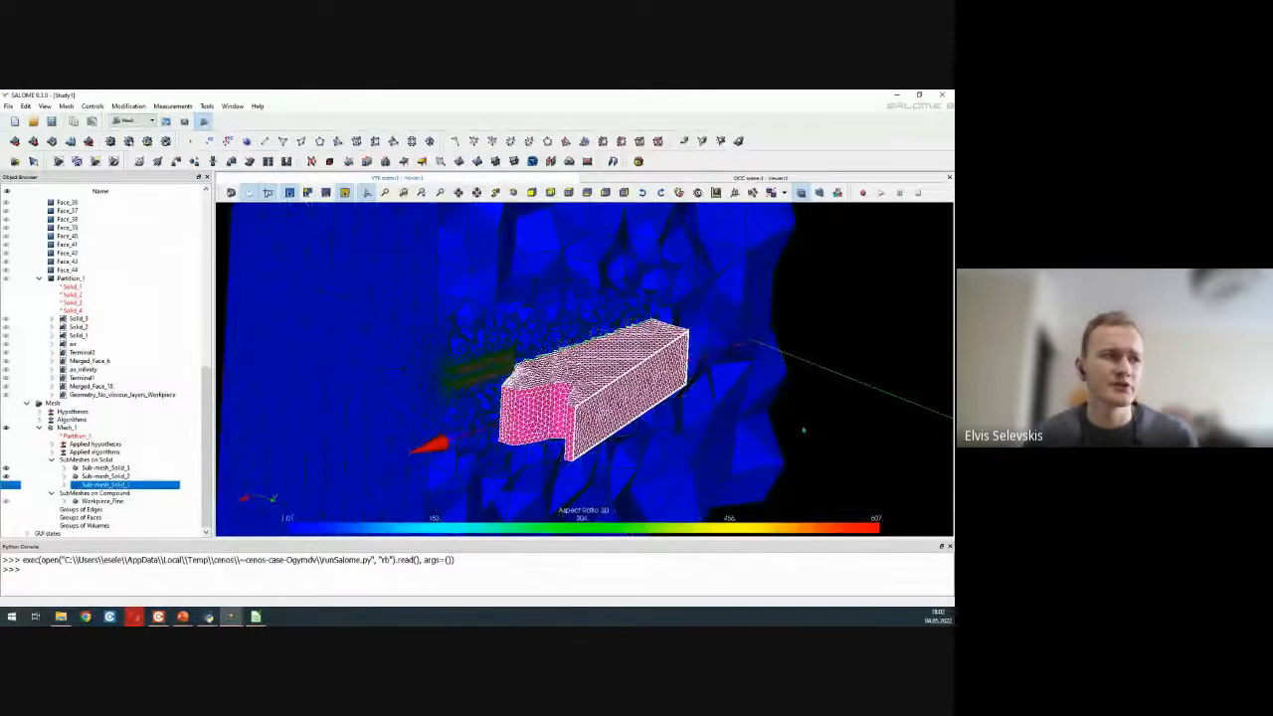
scroll(780, 410, "down", 3)
scroll(672, 353, "down", 6)
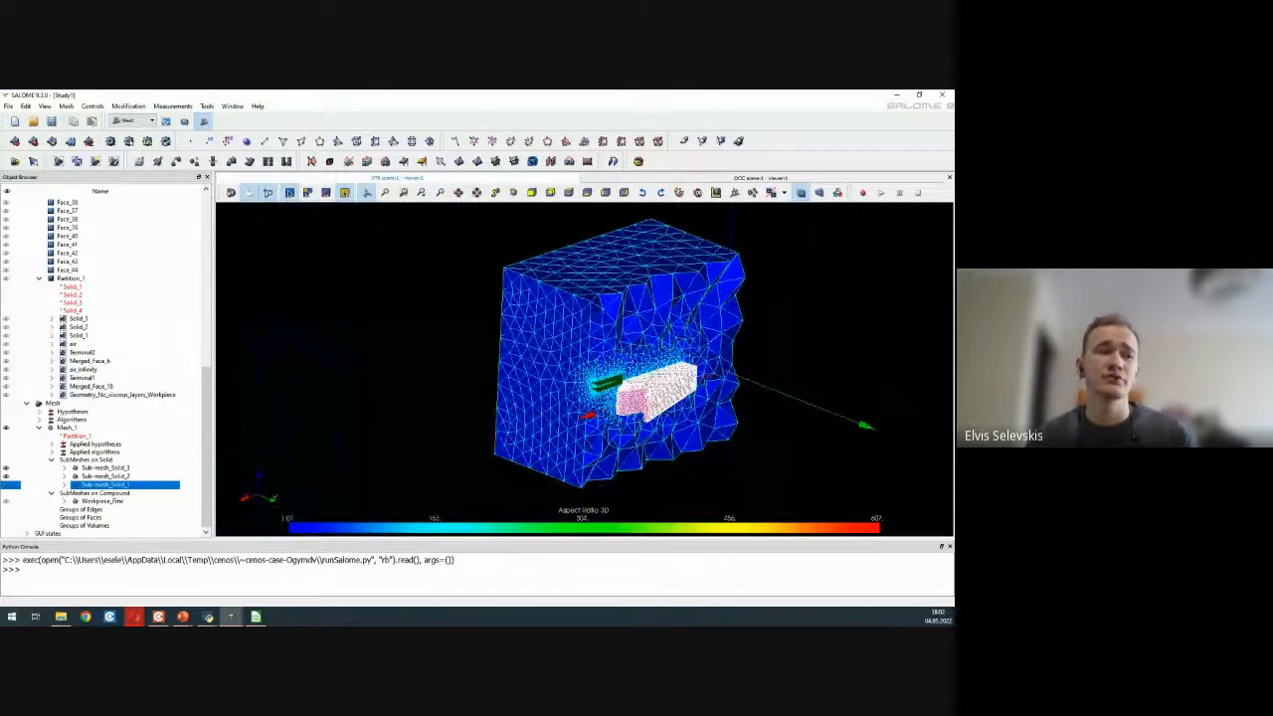
scroll(686, 366, "up", 4)
scroll(680, 393, "up", 4)
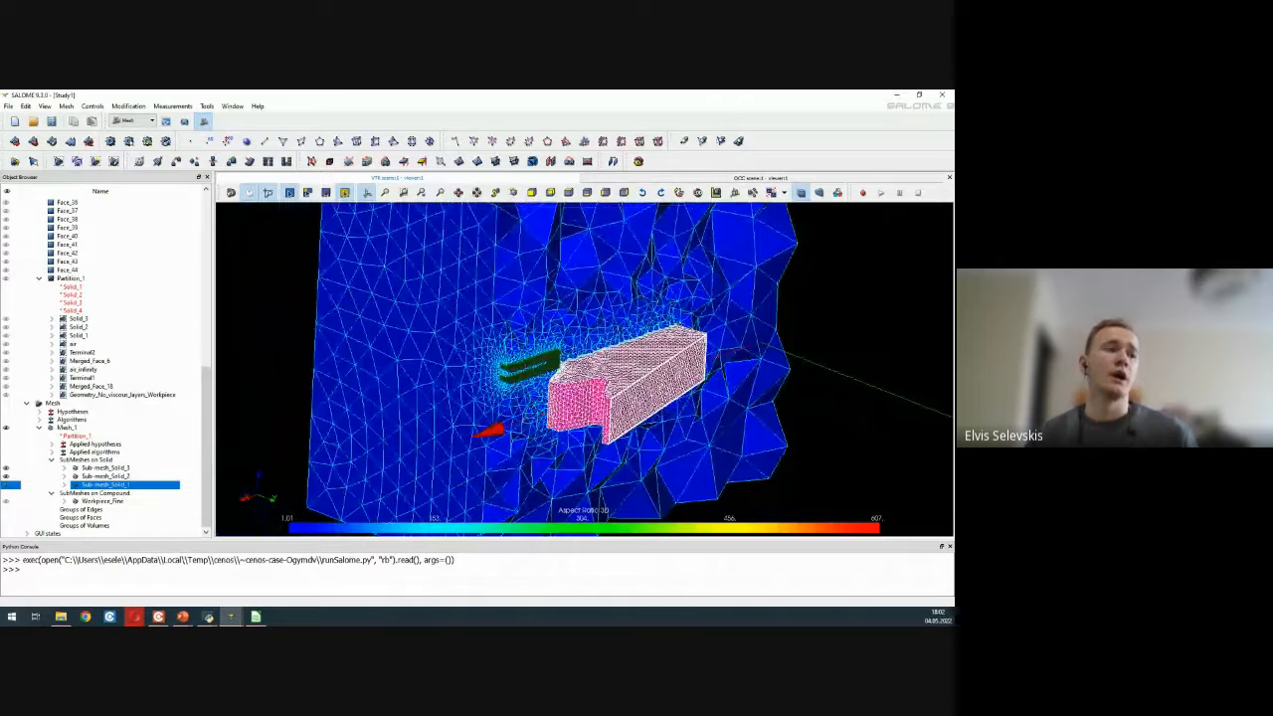
right_click_drag(680, 393, 686, 405, "ctrl")
- Edit Sub-mesh_Solid_1, choosing the default 2D hypothesis and the Triangle: Mefisto 2D algorithm
left_click(106, 477)
left_click(111, 485)
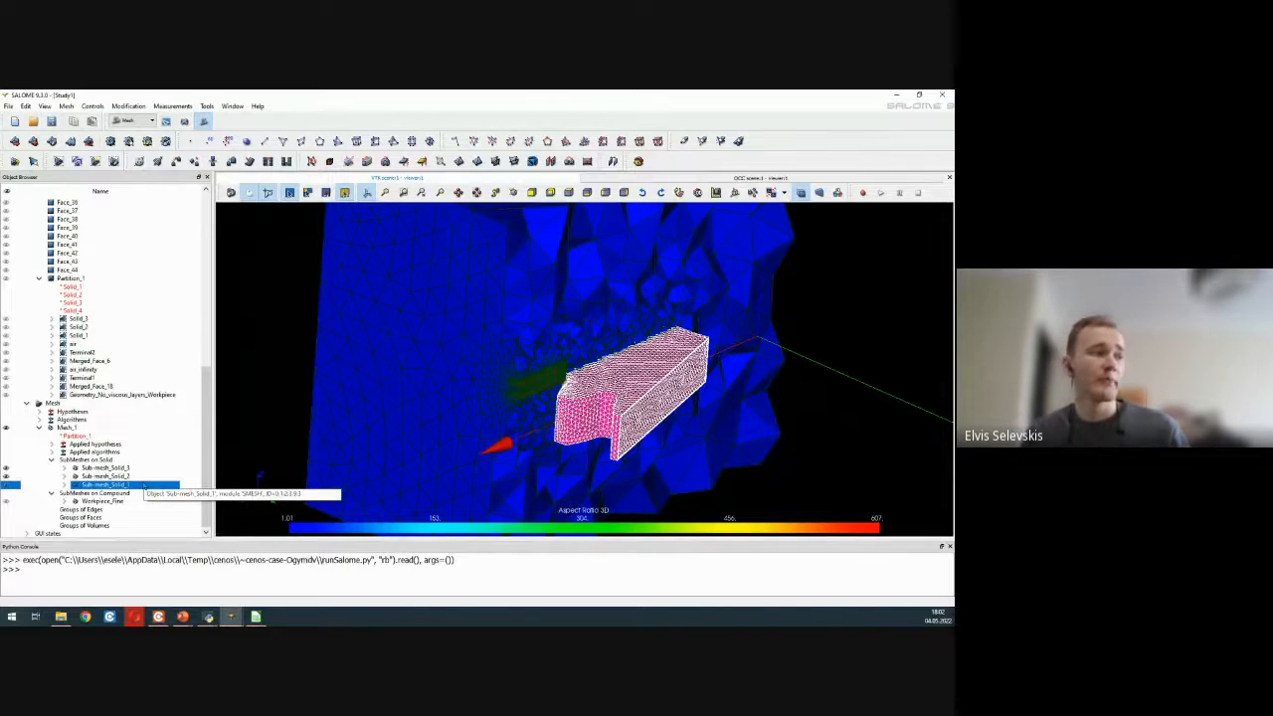
right_click(107, 490)
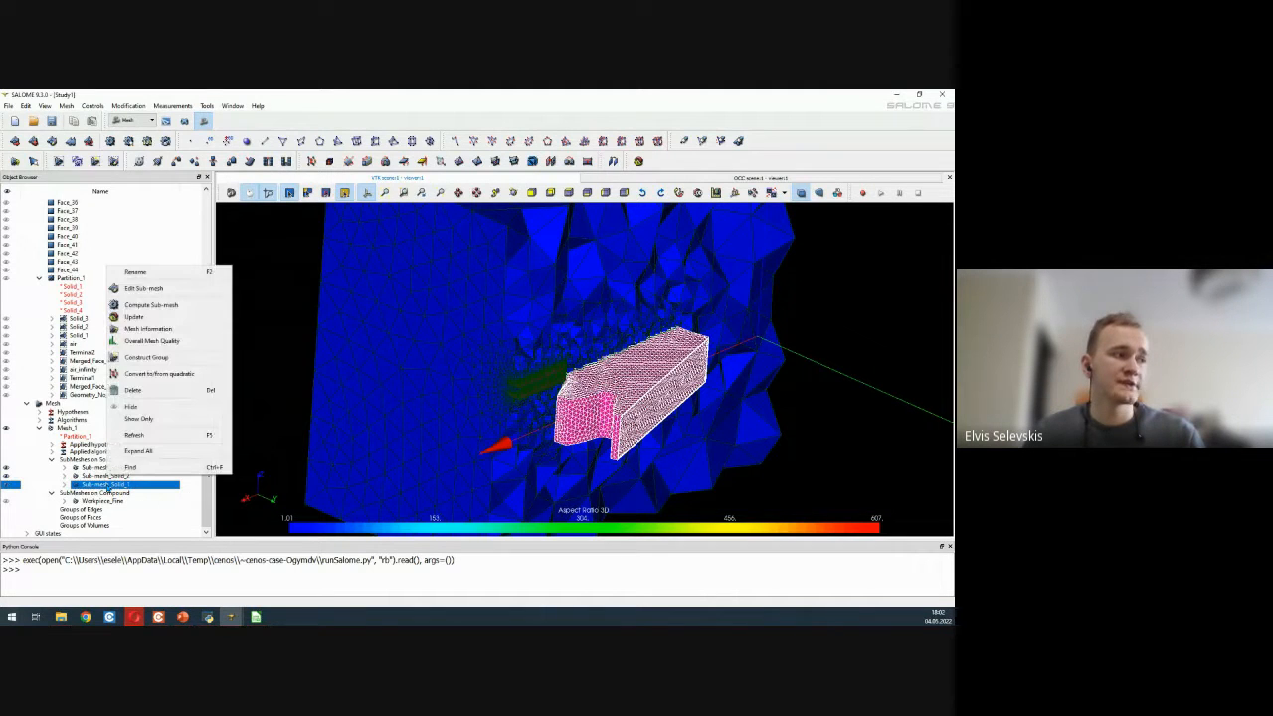
left_click(182, 291)
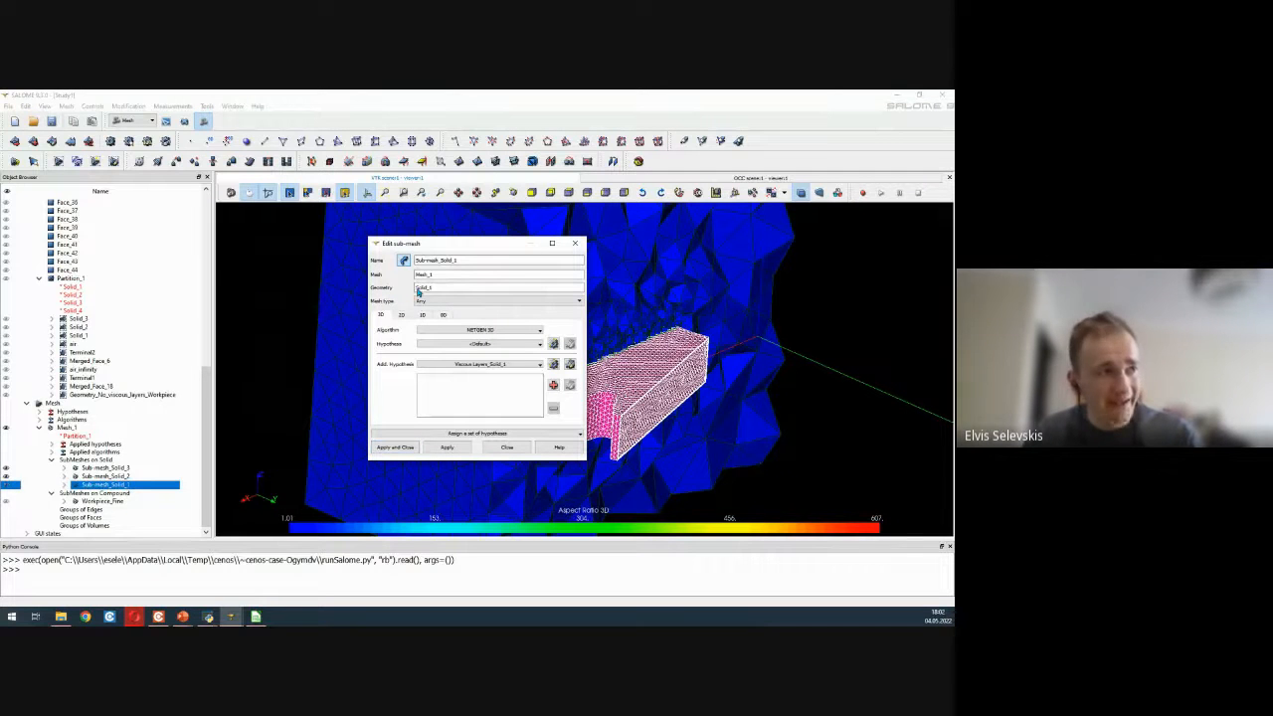
left_click(401, 314)
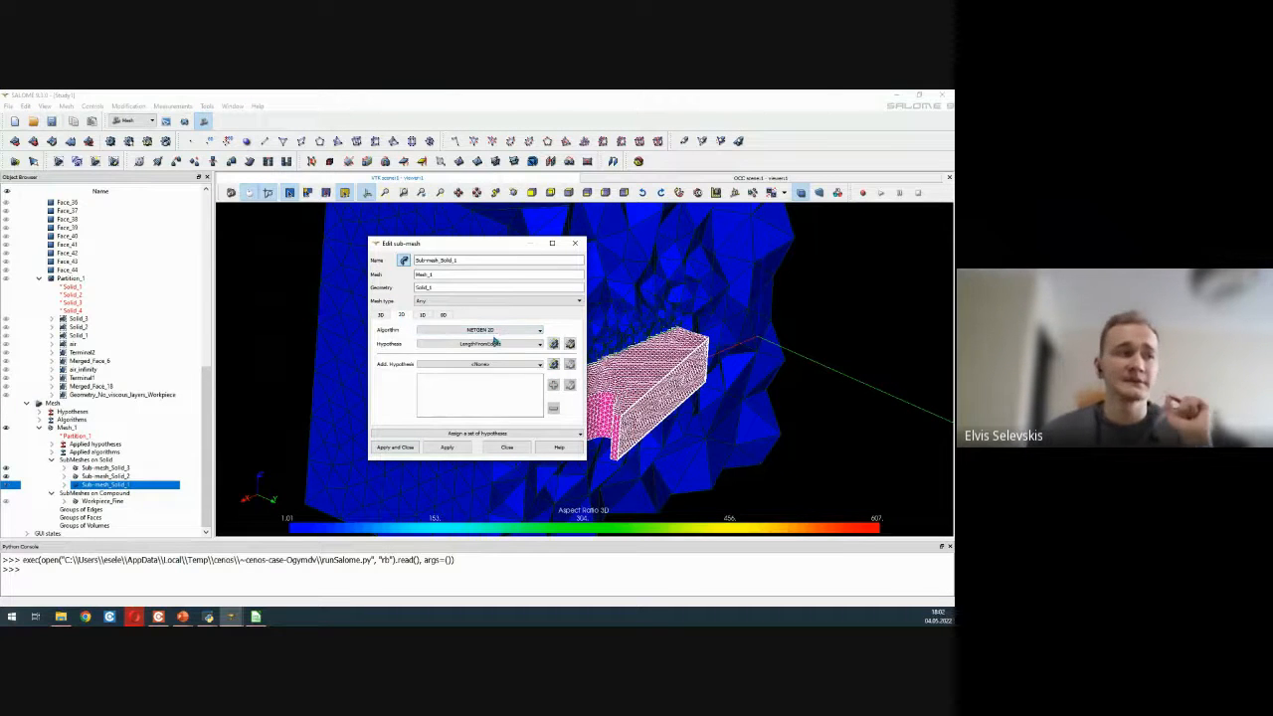
left_click(497, 344)
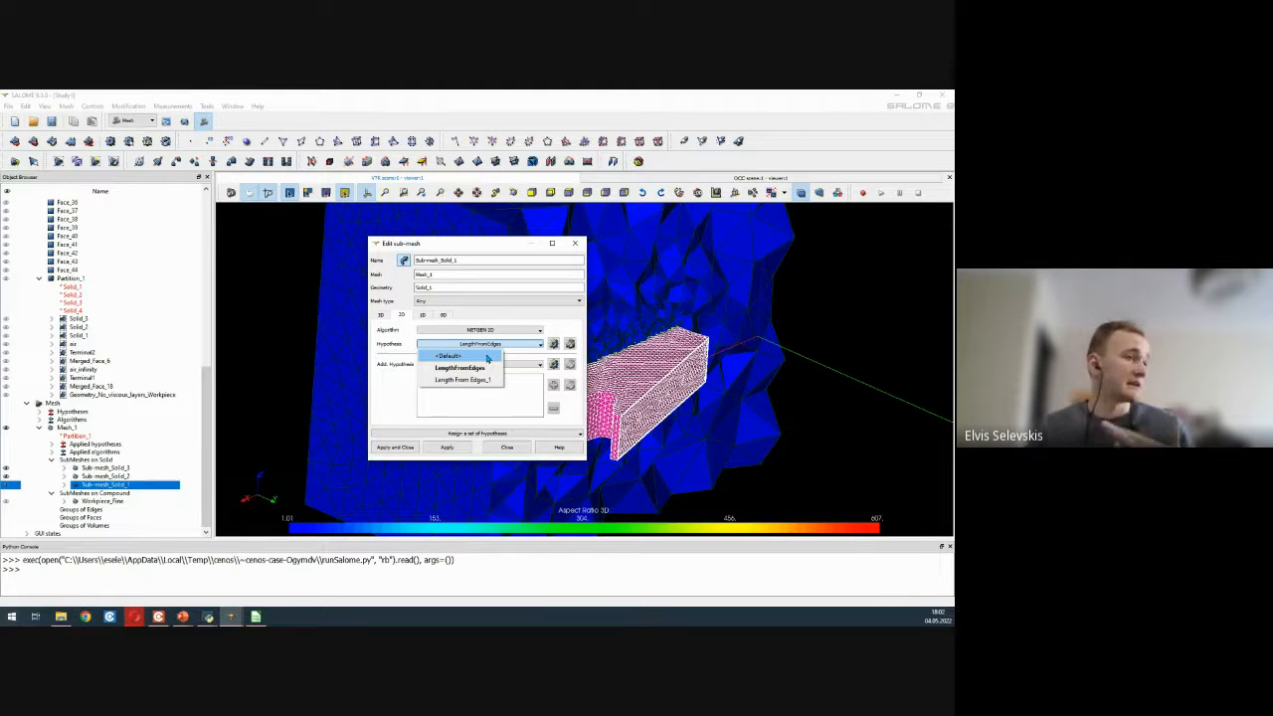
left_click(487, 356)
left_click(487, 344)
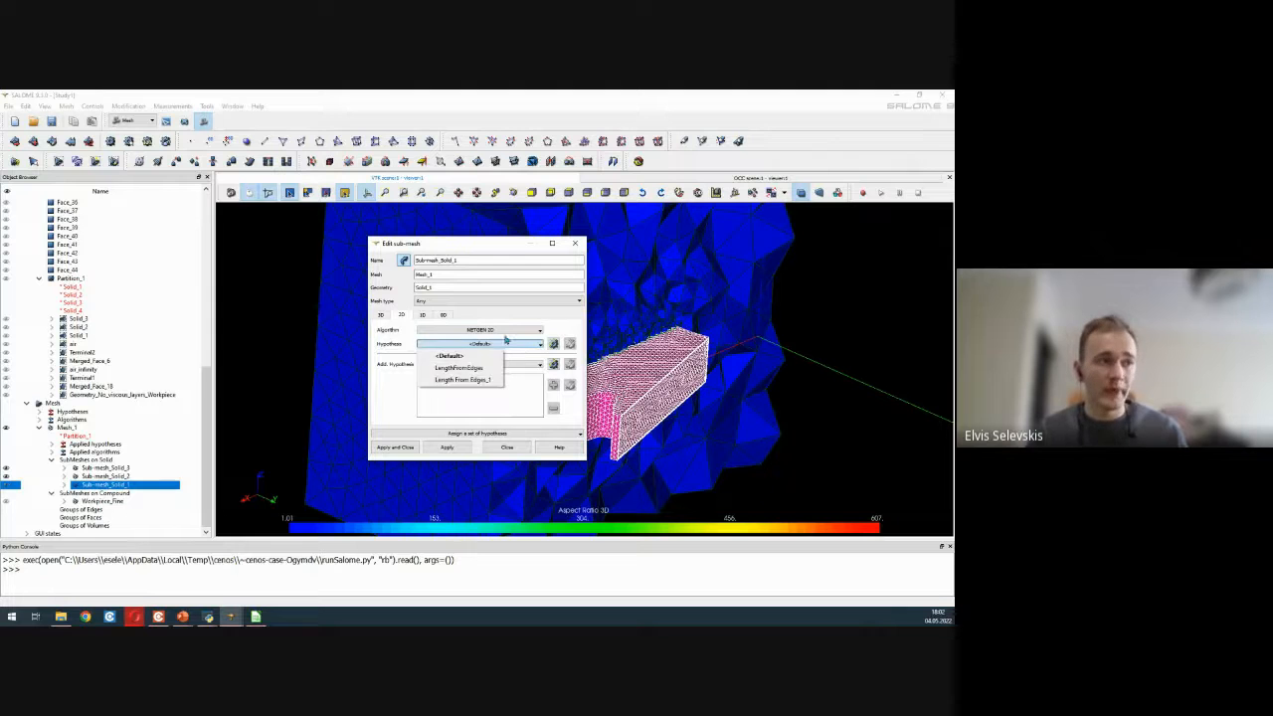
left_click(480, 356)
left_click(485, 330)
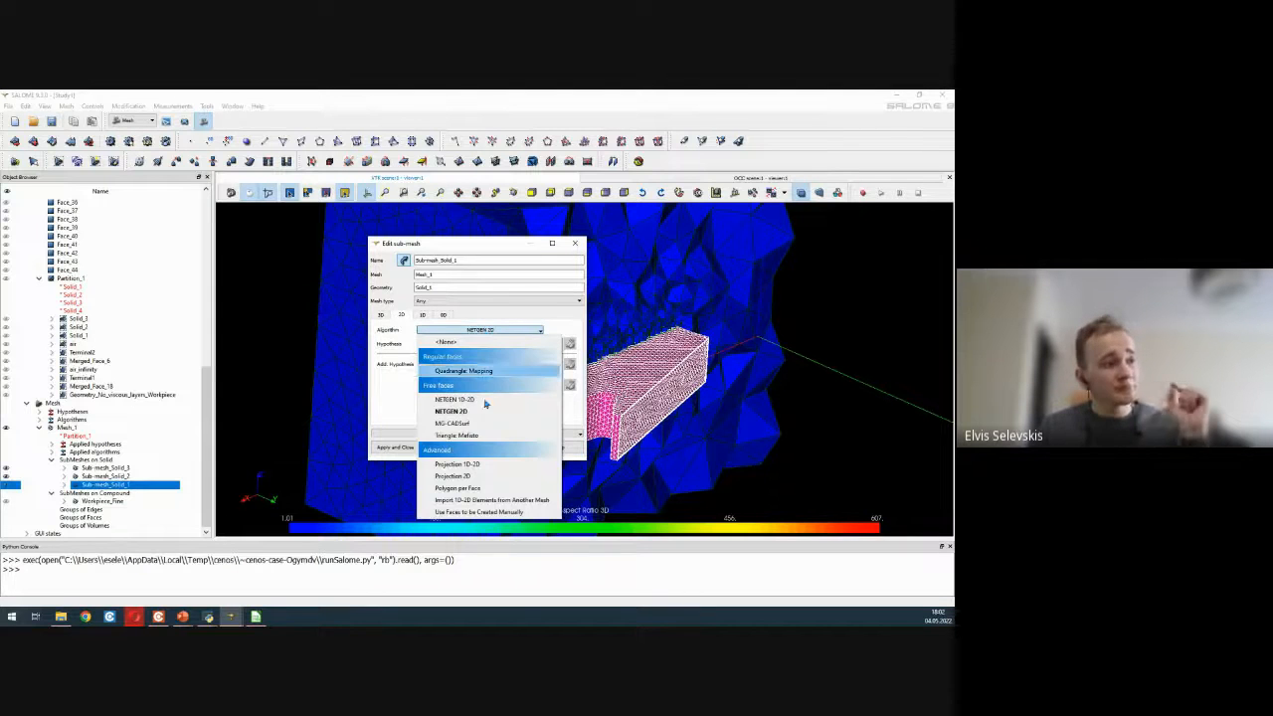
left_click(453, 438)
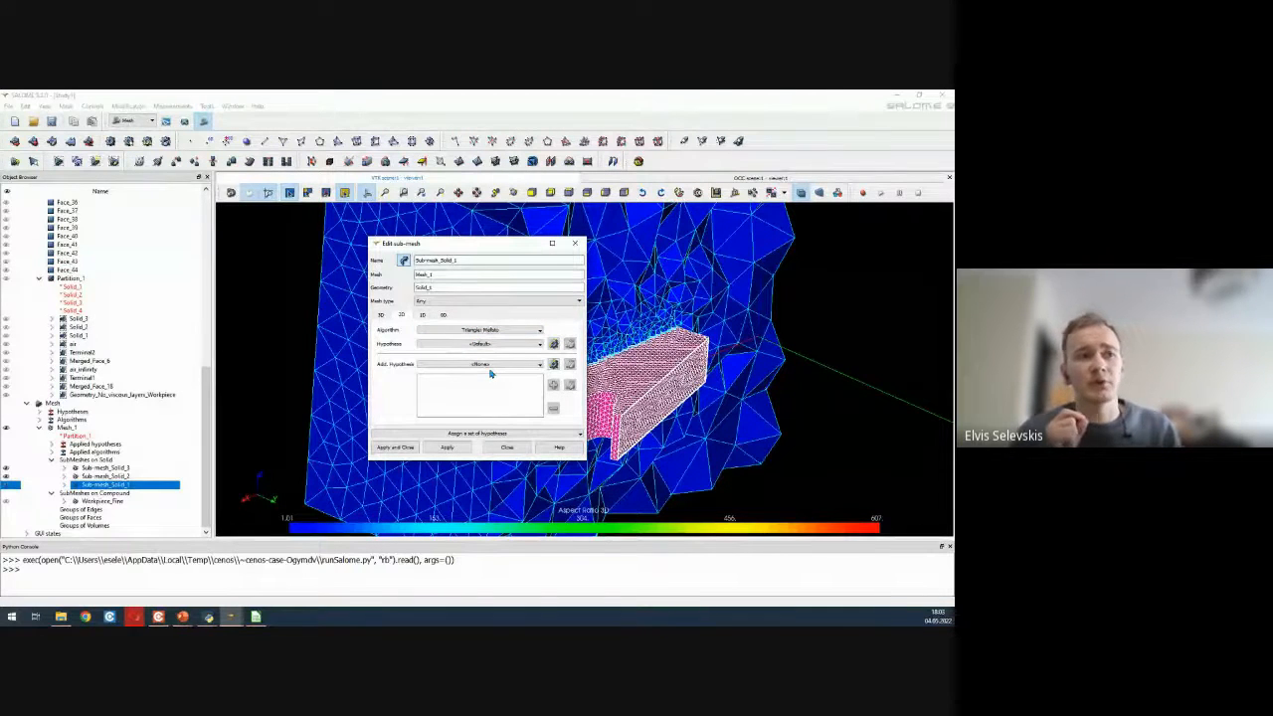
- Examine the surface elements of the Sub-mesh_Solid_1 block while its sub-mesh settings remain open
scroll(808, 380, "down", 5)
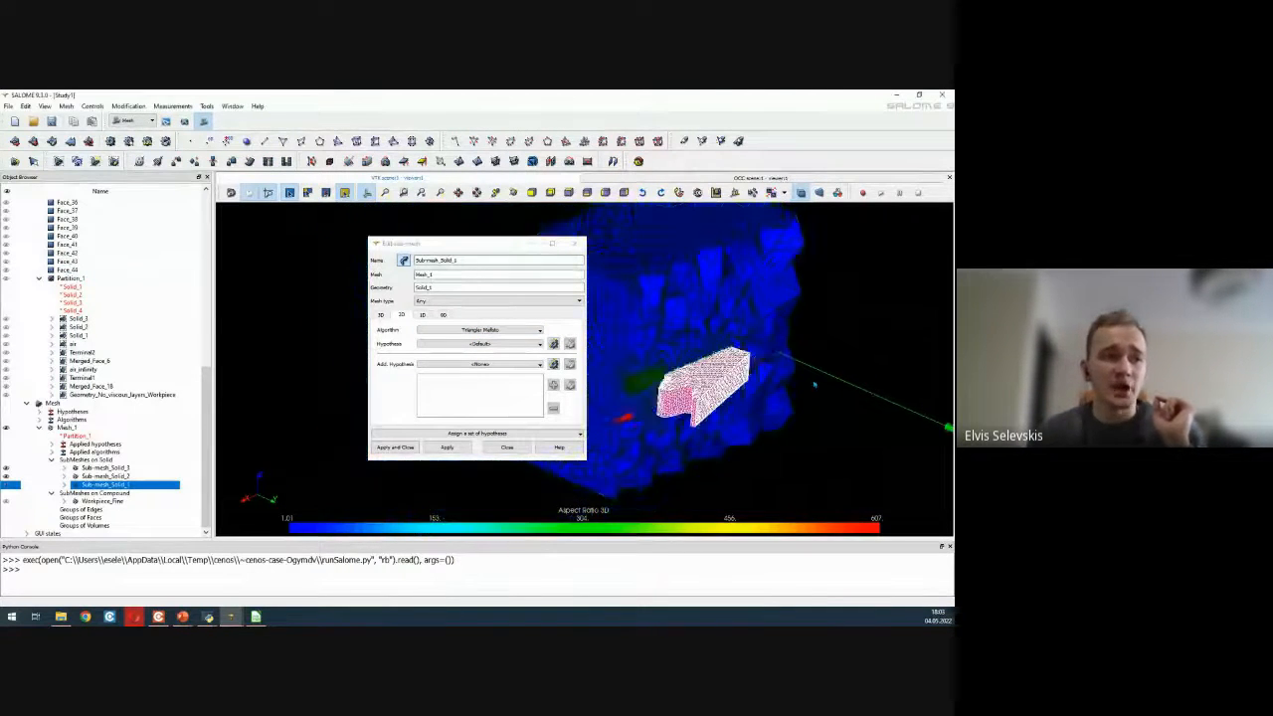
scroll(704, 412, "up", 4)
scroll(702, 411, "up", 2)
scroll(641, 409, "down", 2)
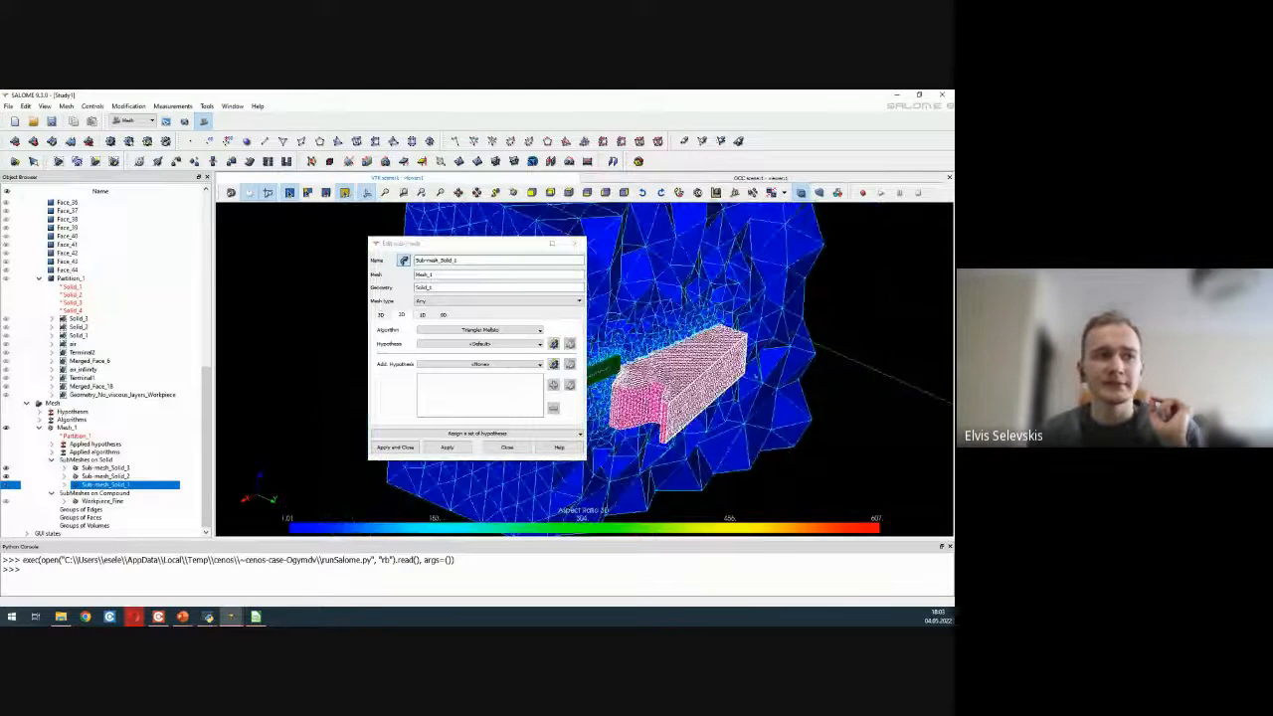
right_click_drag(646, 407, 682, 406, "ctrl")
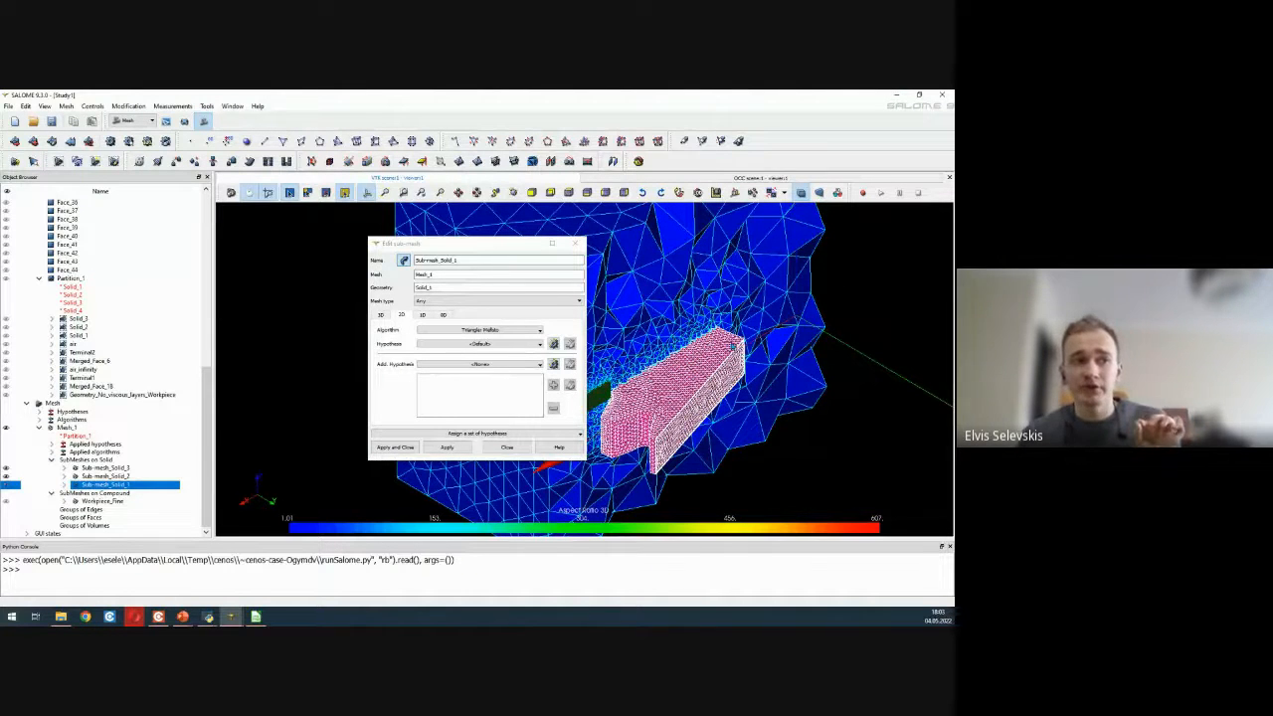
- Examine the Sub-mesh_Solid_1 block within the clipped air mesh, and close its sub-mesh settings without applying them
scroll(734, 340, "up", 2)
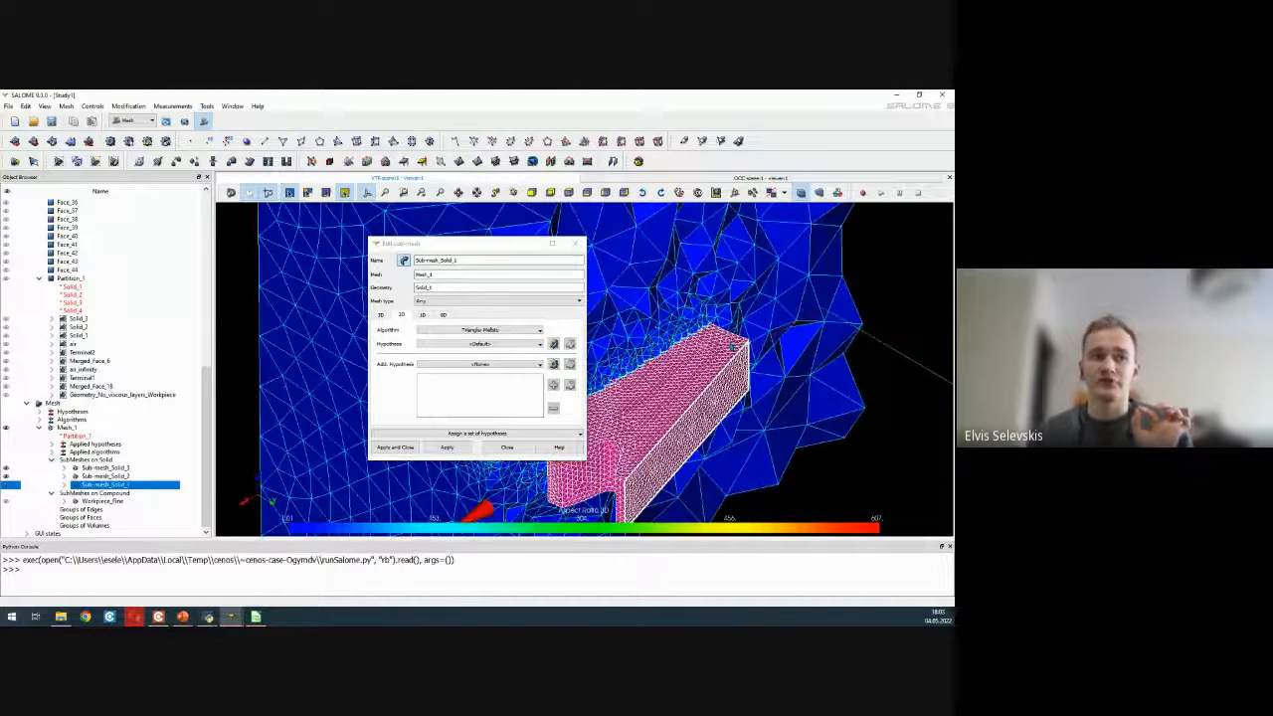
scroll(732, 346, "up", 1)
right_click_drag(733, 346, 680, 372, "ctrl")
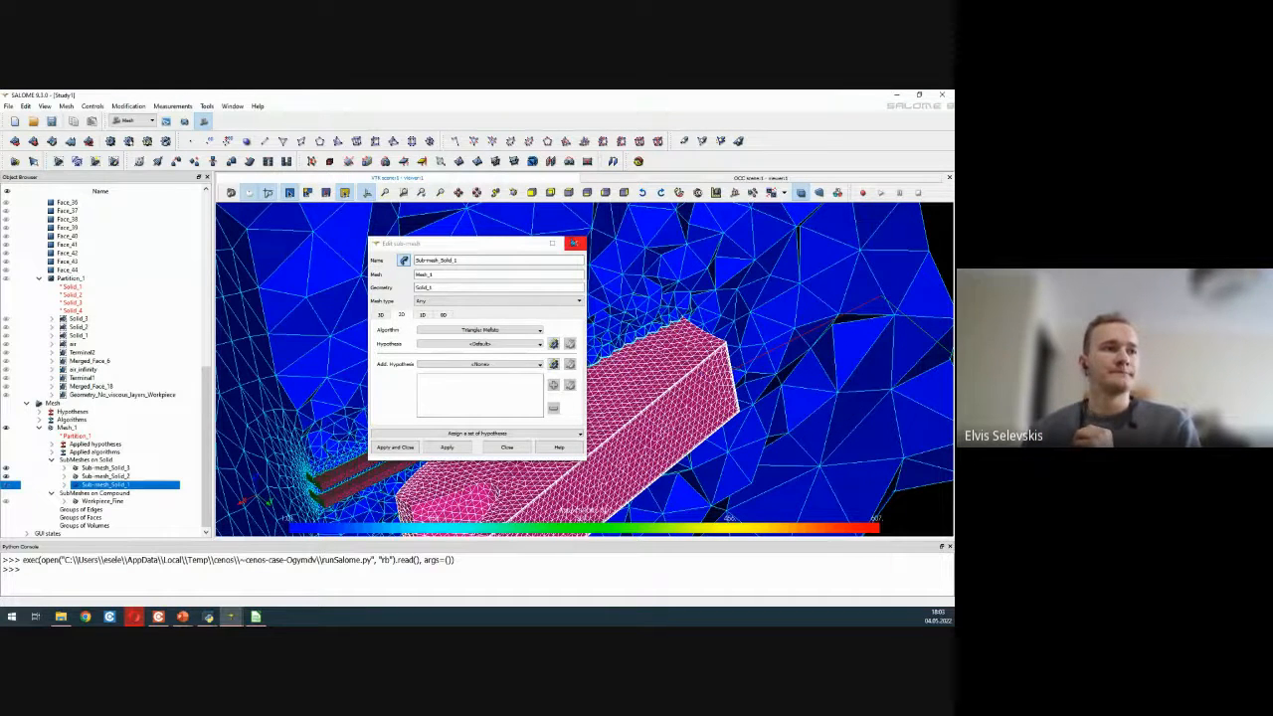
left_click(574, 244)
right_click_drag(619, 370, 661, 445, "ctrl")
scroll(634, 374, "down", 5)
scroll(547, 407, "up", 4)
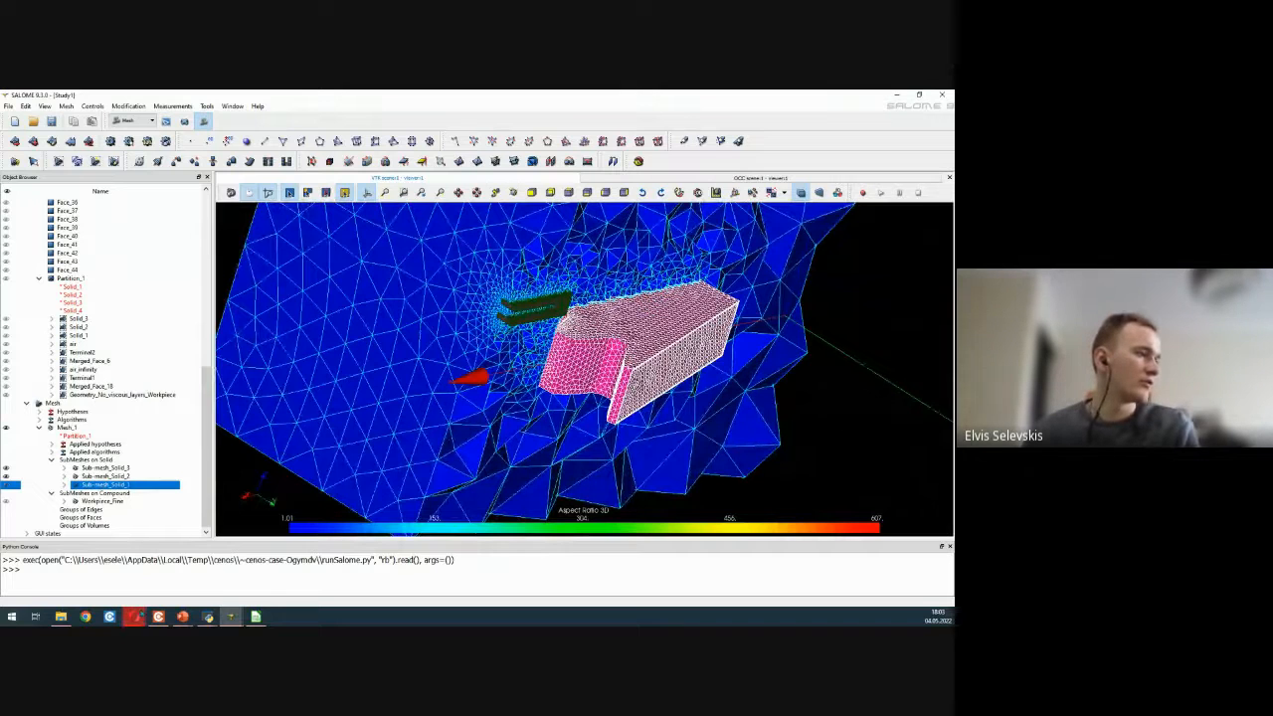
- Switch to the CENOS documentation in the browser and read the System simplification guide on repeating geometry, half models and cut-out sectors
mouse_move(137, 617)
left_click(222, 587)
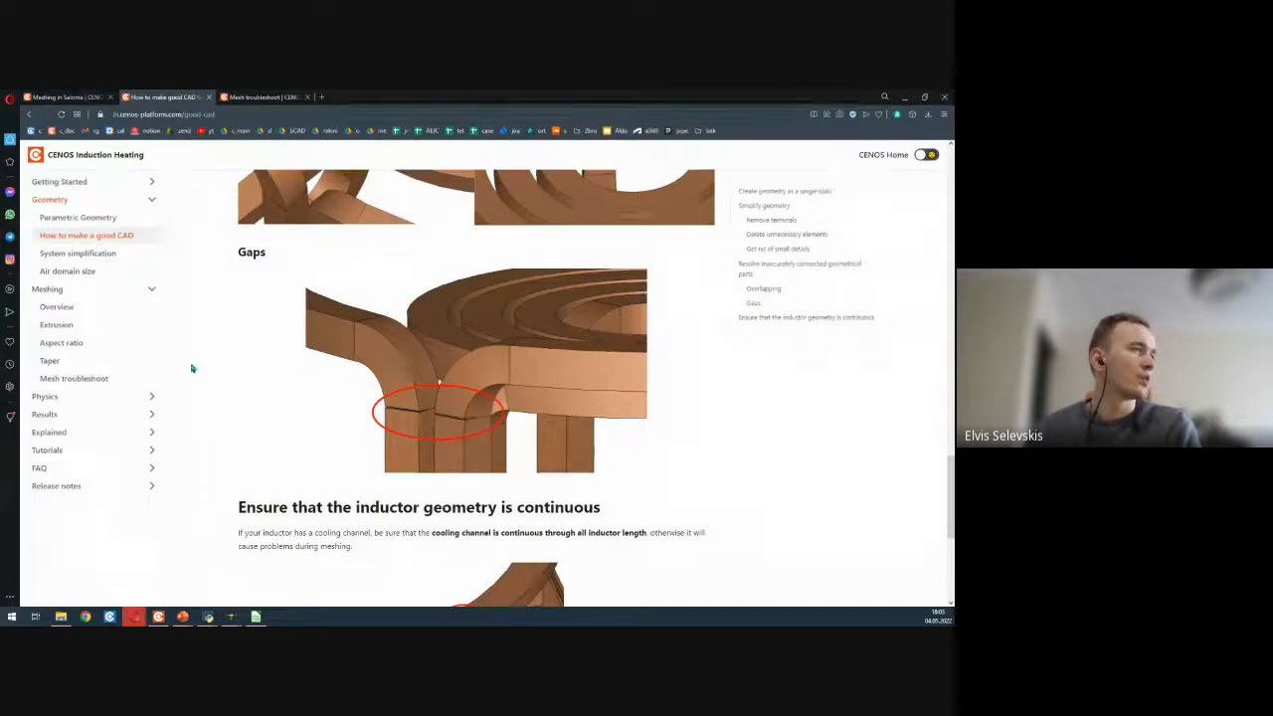
left_click(77, 253)
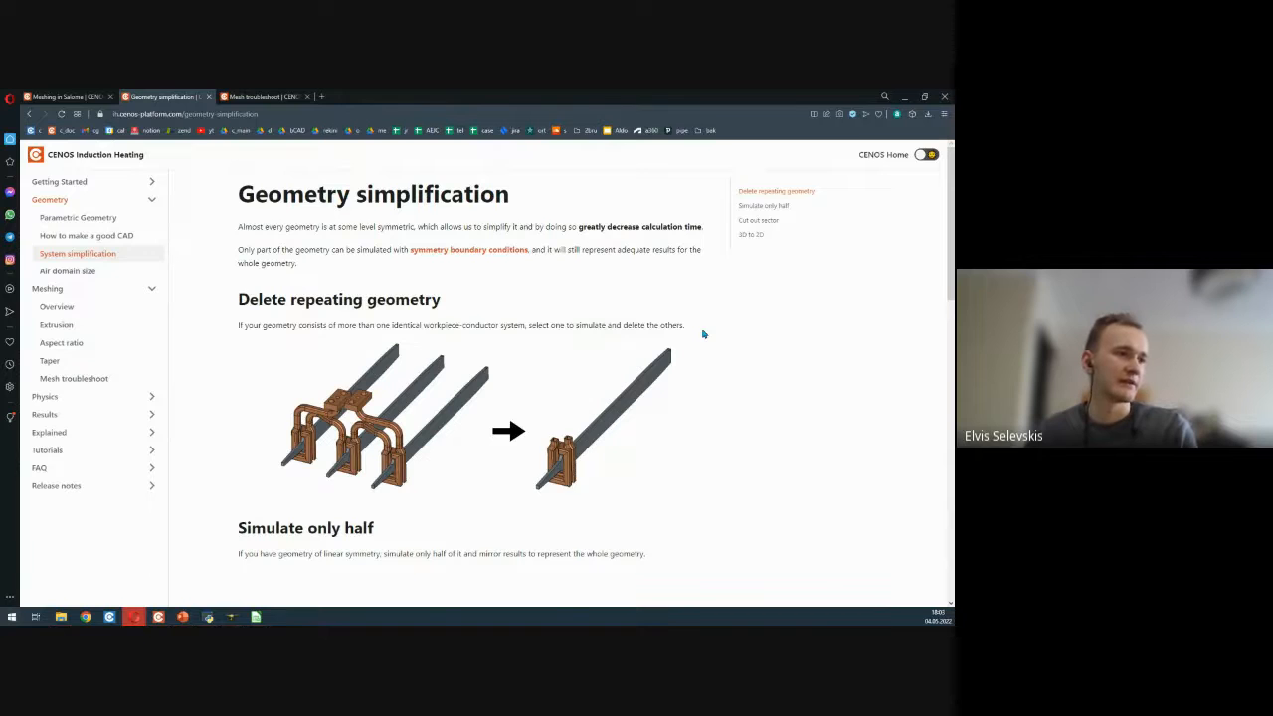
scroll(703, 334, "down", 2)
scroll(702, 333, "down", 2)
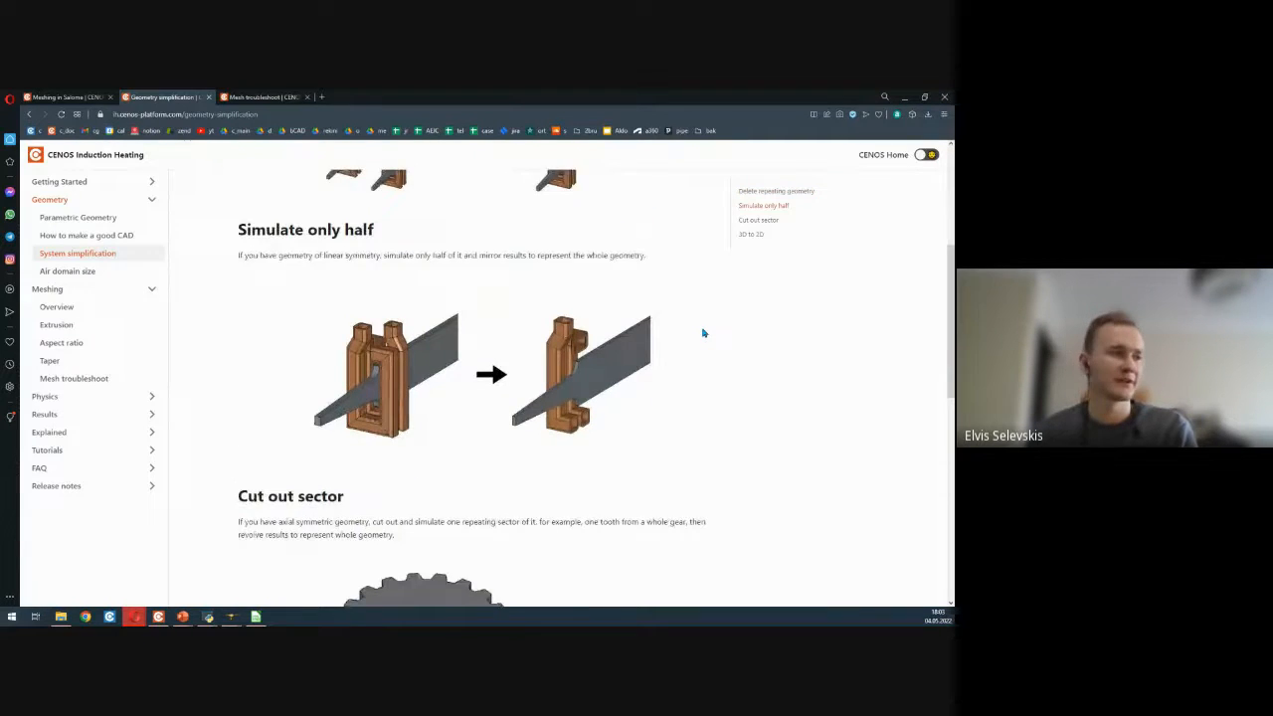
scroll(703, 332, "down", 1)
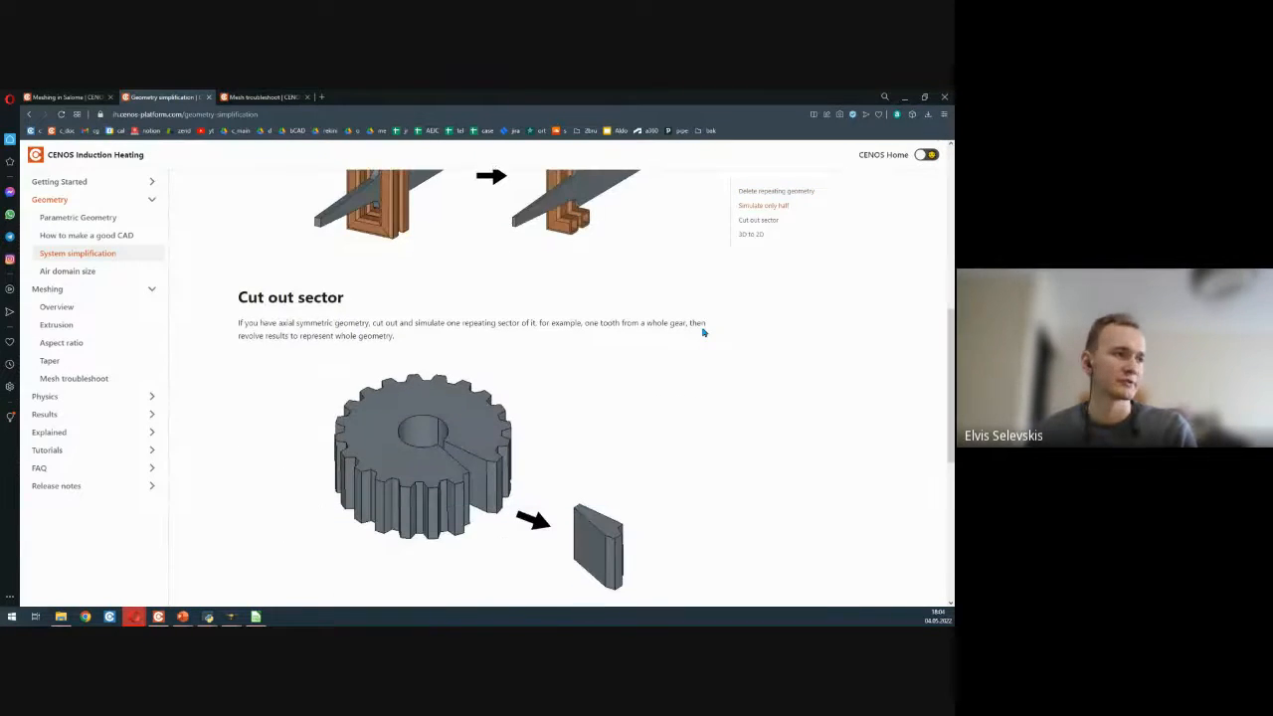
scroll(703, 332, "down", 4)
scroll(703, 332, "up", 10)
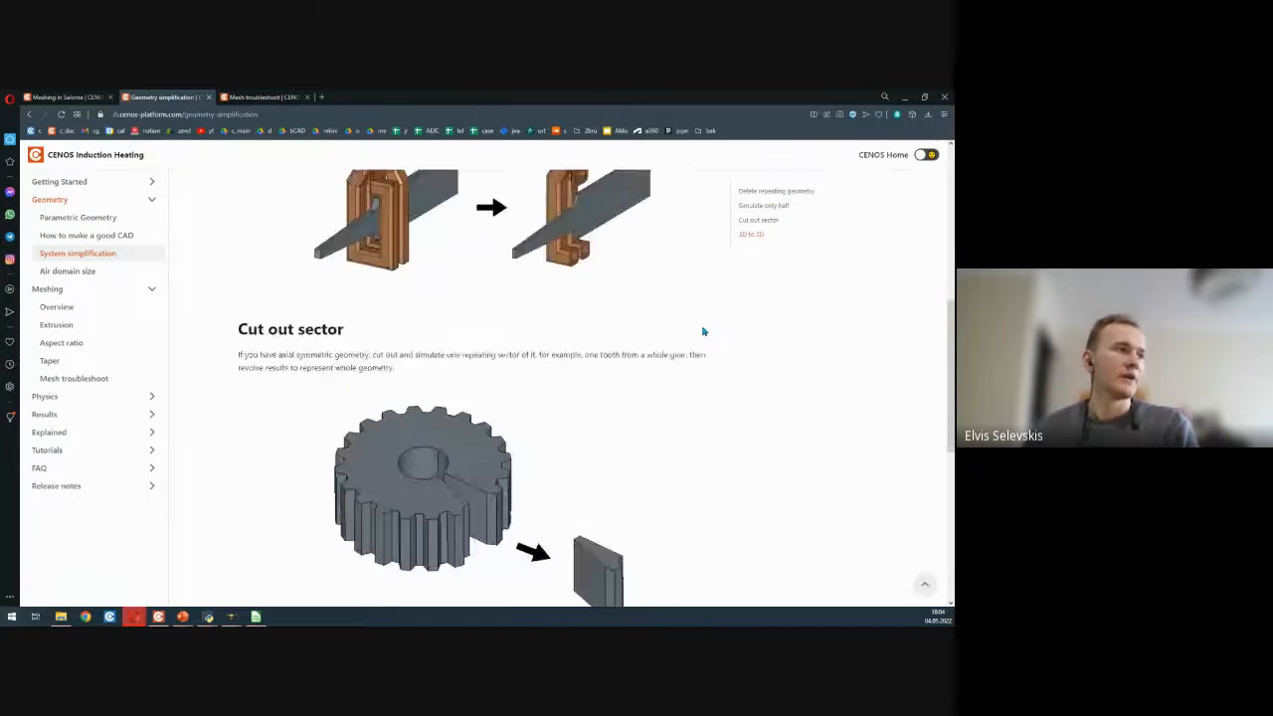
- View the Parametric Geometry guide and return to the How to make a good CAD page
left_click(93, 235)
left_click(95, 218)
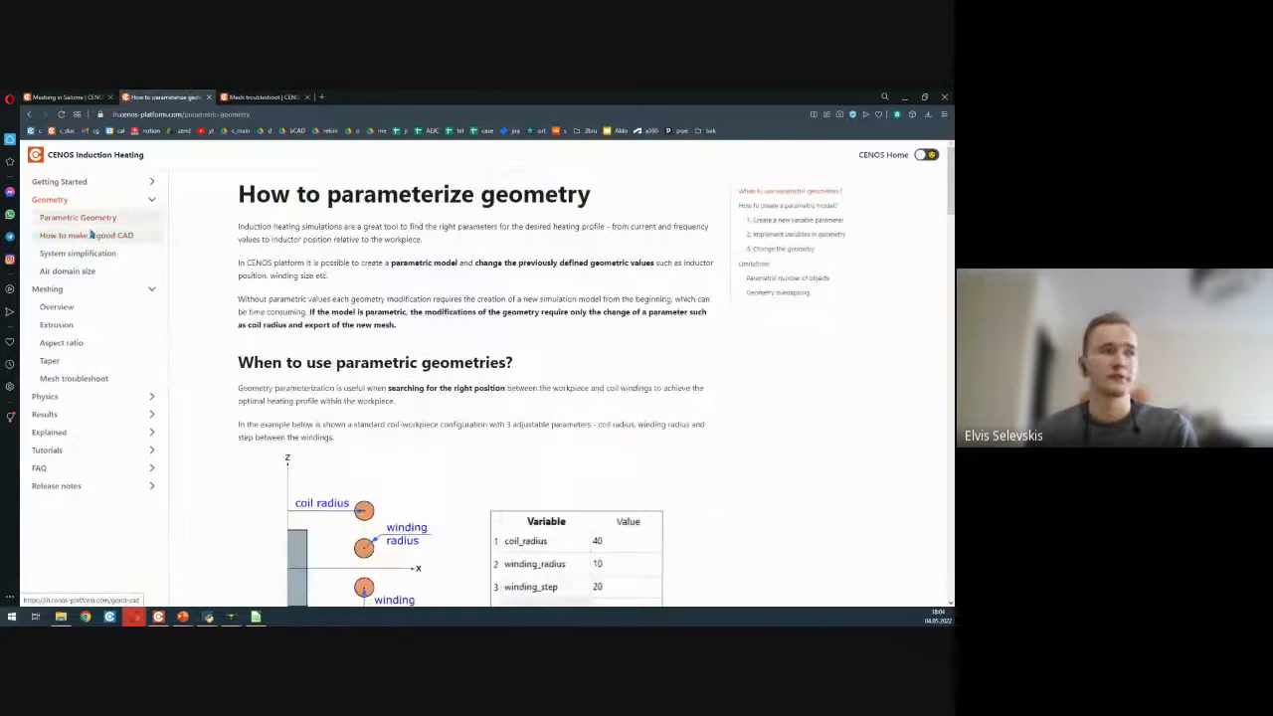
left_click(97, 231)
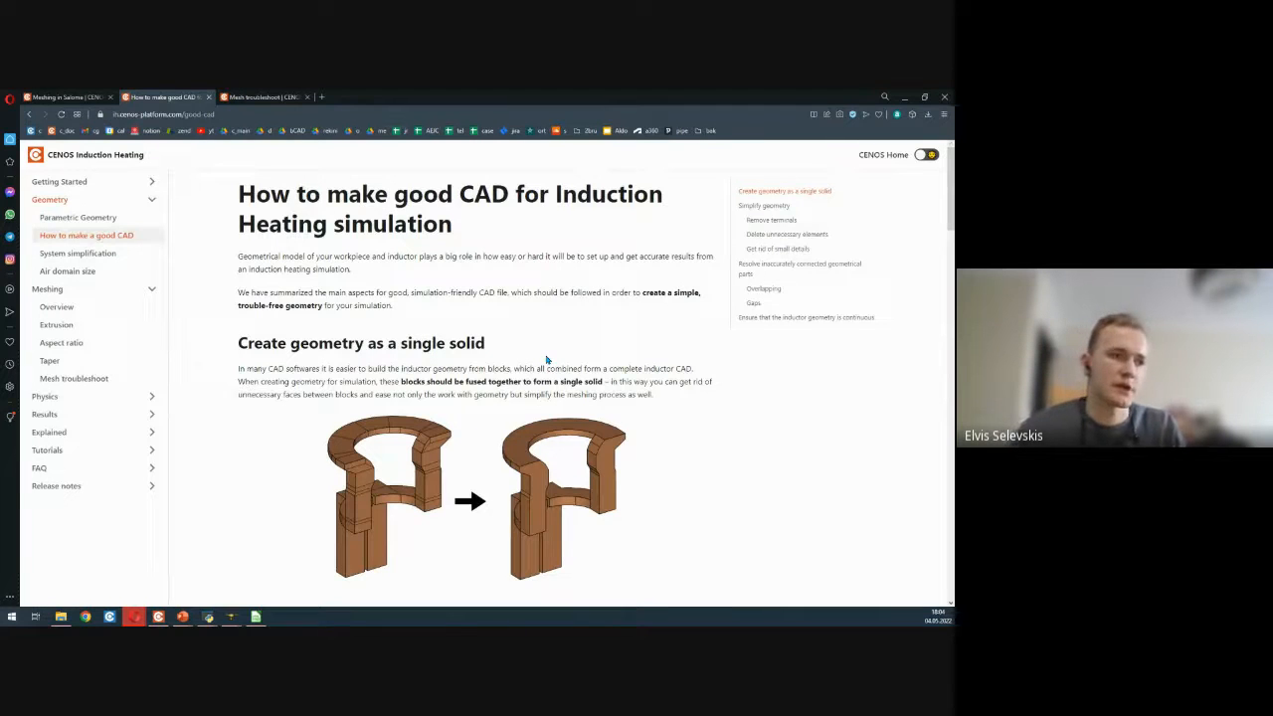
- Switch to CENOS Induction Heating and examine the gear sector and inductor in the geometry preview from several angles
left_click(903, 97)
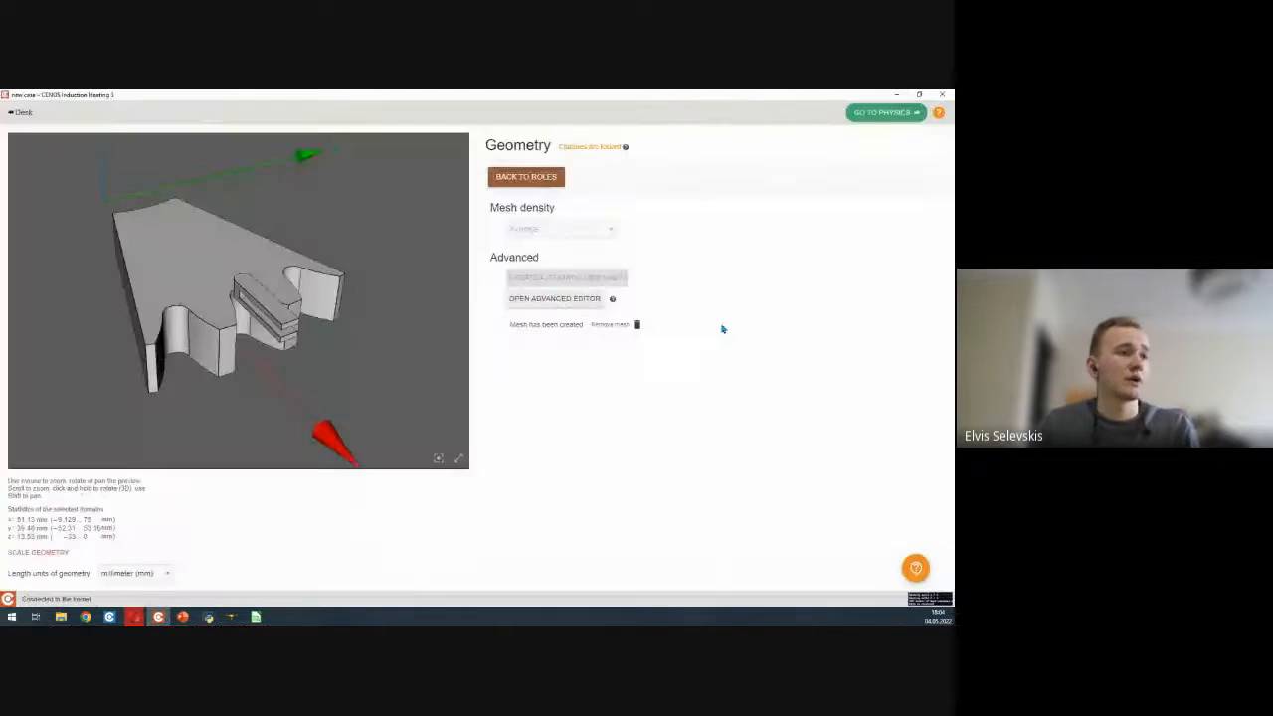
left_click_drag(199, 278, 277, 329)
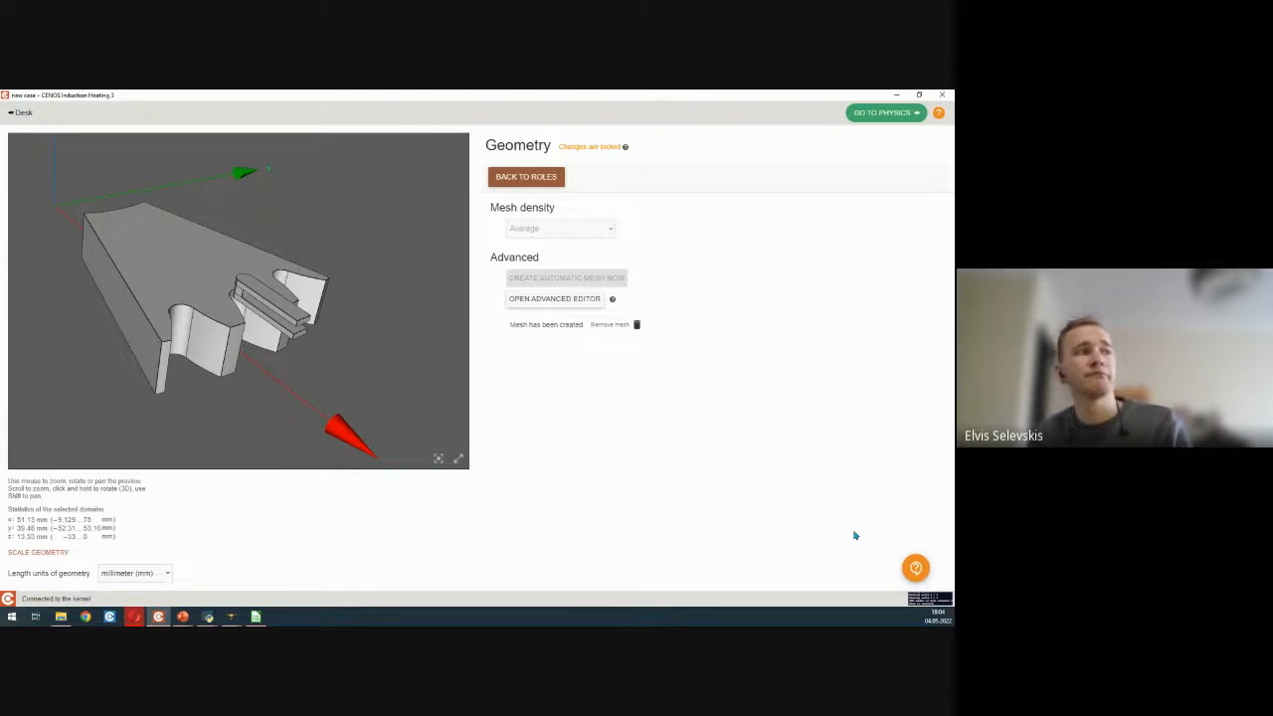
mouse_move(378, 437)
left_mouse_down()
mouse_move(328, 408)
mouse_move(361, 376)
mouse_move(381, 429)
left_mouse_up()
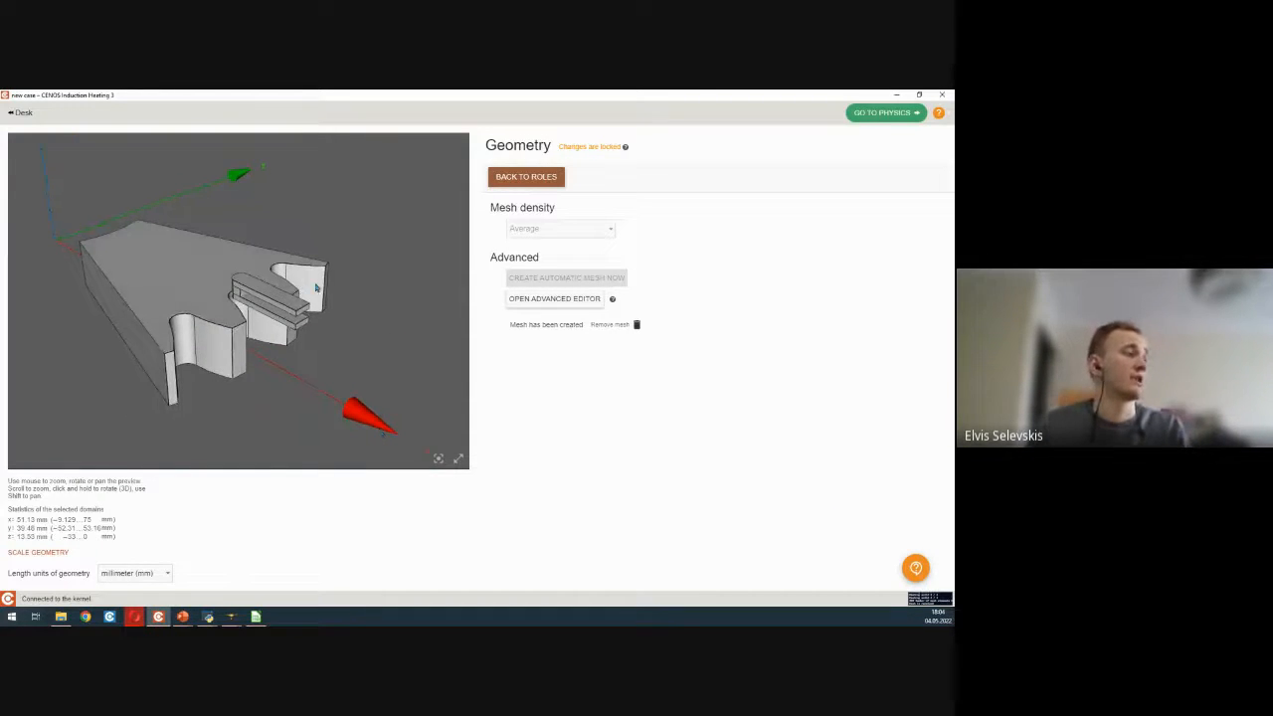
left_click_drag(316, 288, 329, 343)
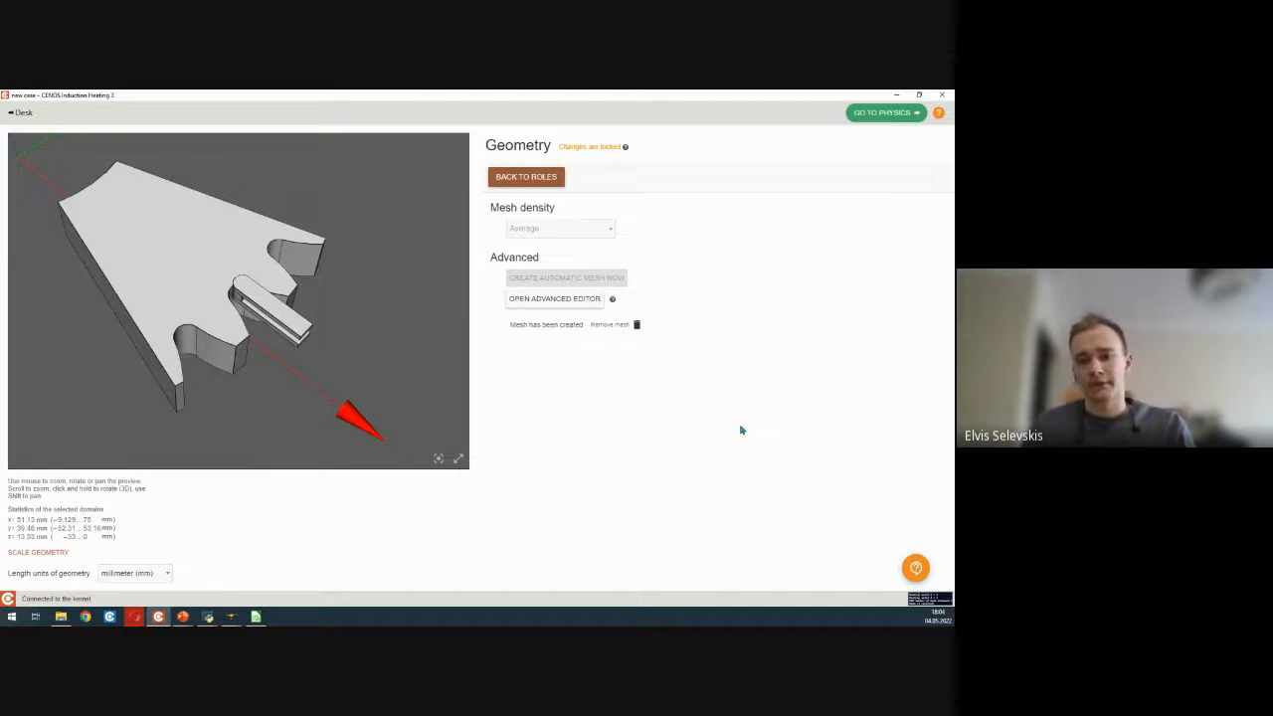